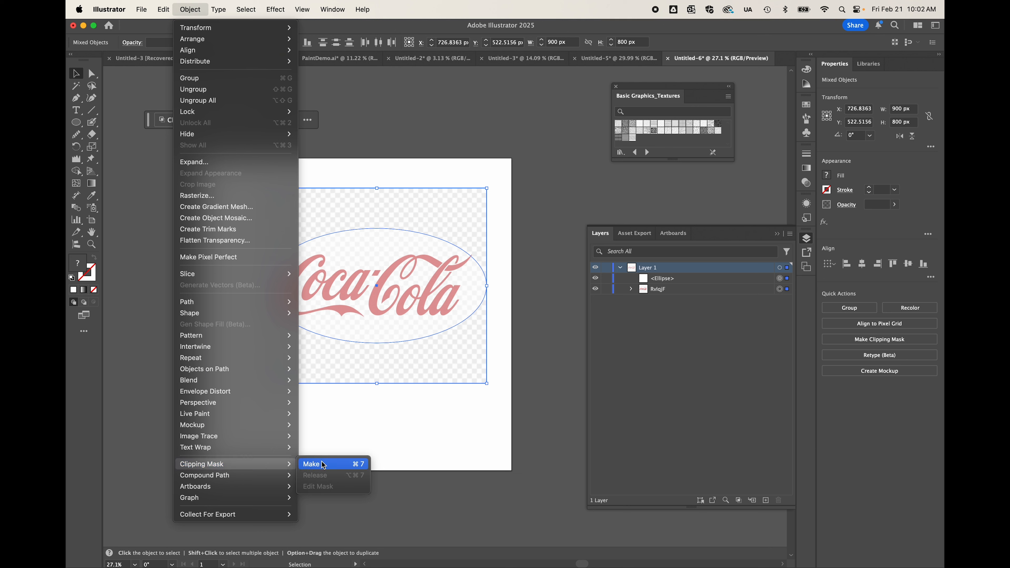
- Clip the Coca-Cola logo image to the ellipse with a clipping mask and shift the clipped group slightly up the artboard
click(323, 465)
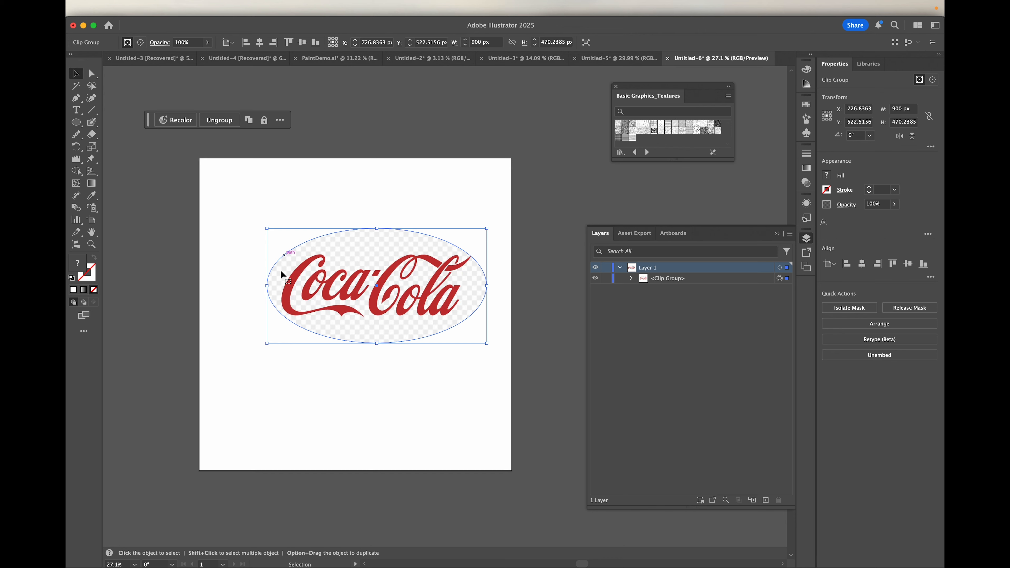
mouse_move(363, 240)
mouse_down()
mouse_move(327, 271)
mouse_move(354, 220)
mouse_move(353, 231)
mouse_up()
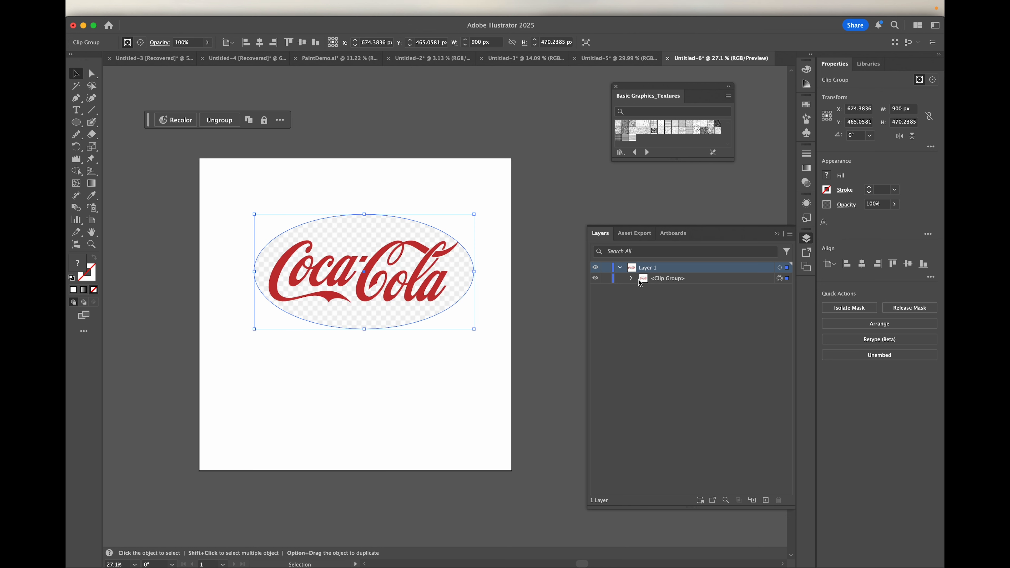
- Inspect the clip group's contents in isolation mode by selecting its image and ellipse separately, and leave isolation
click(631, 279)
double_click(342, 237)
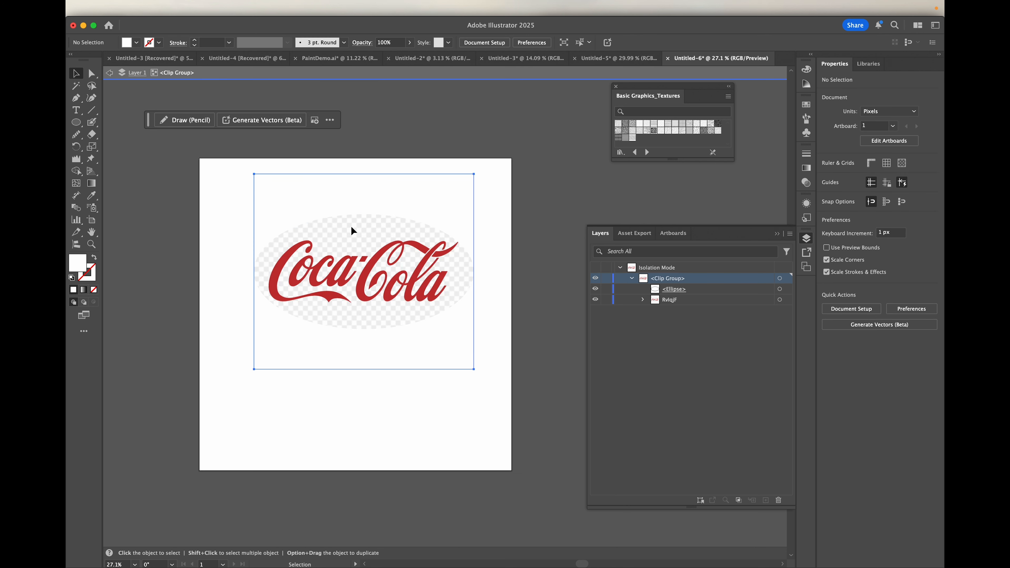
click(351, 228)
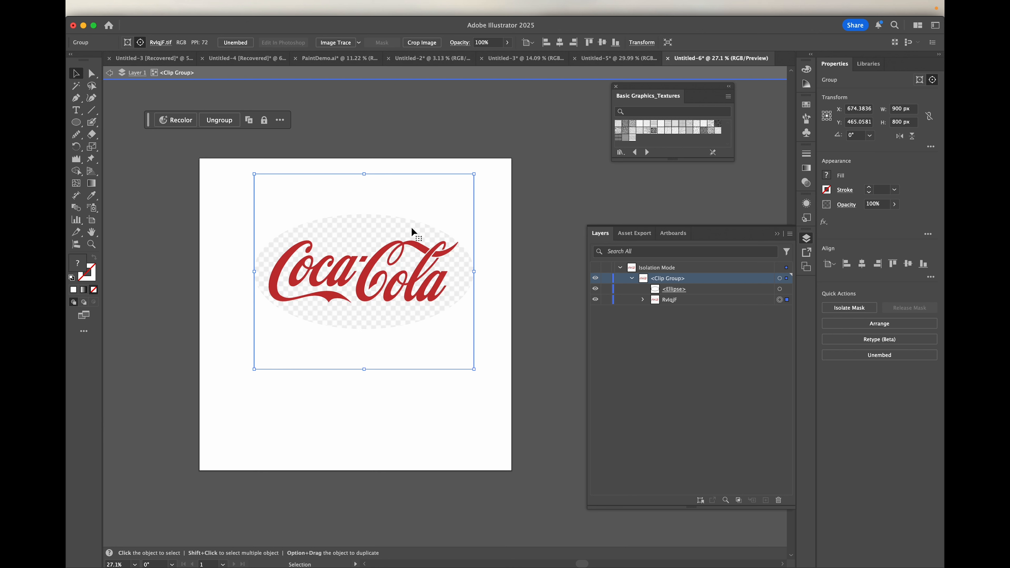
click(418, 222)
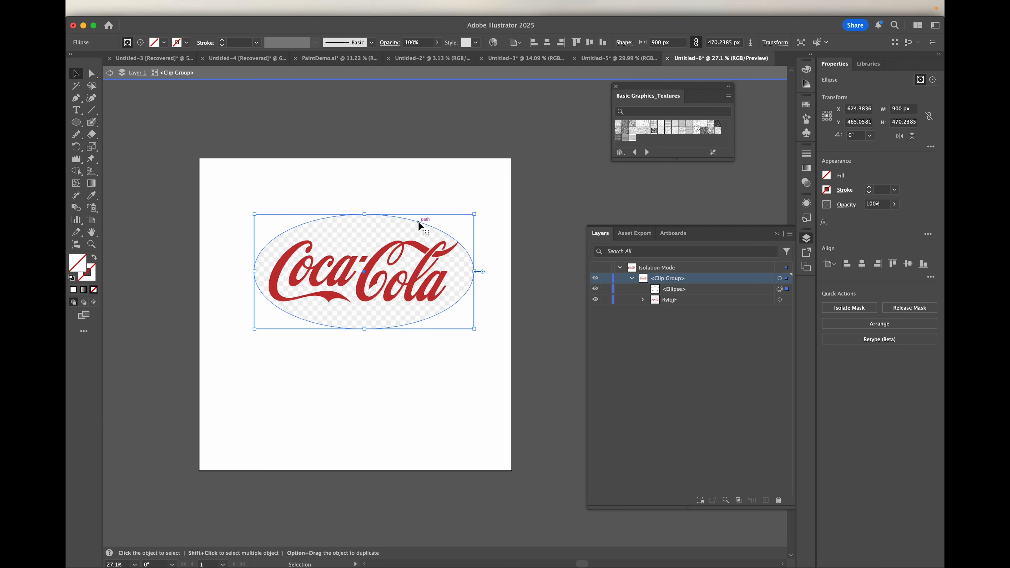
click(787, 300)
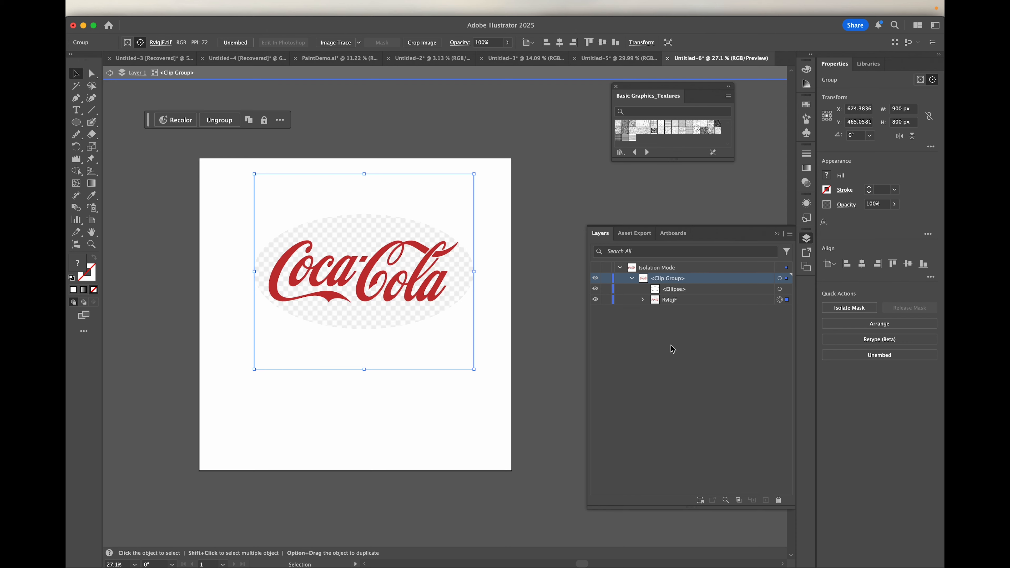
double_click(396, 402)
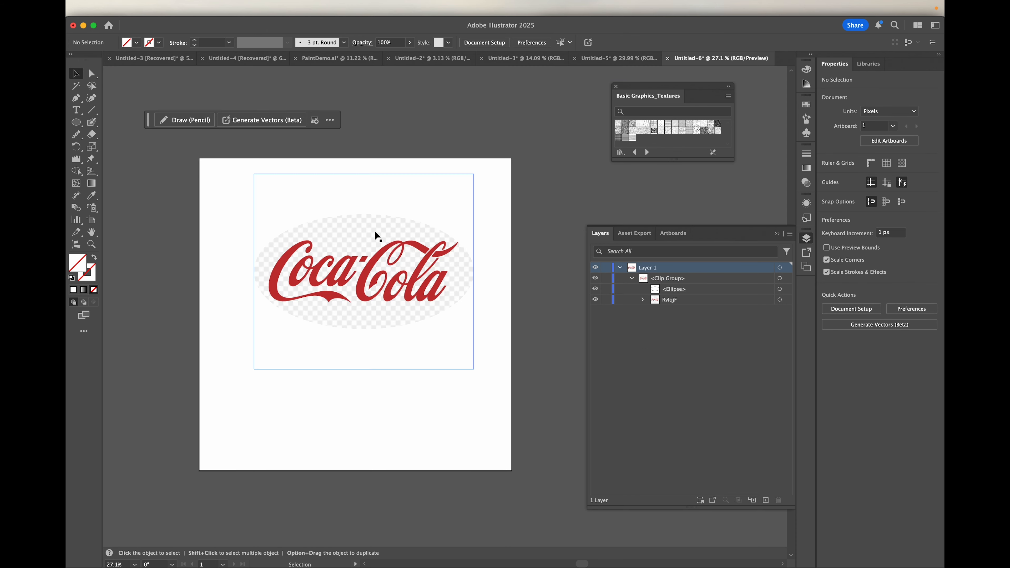
- Move the clipped logo off the artboard, beyond its right edge, and deselect it
click(359, 262)
drag(357, 259, 385, 215)
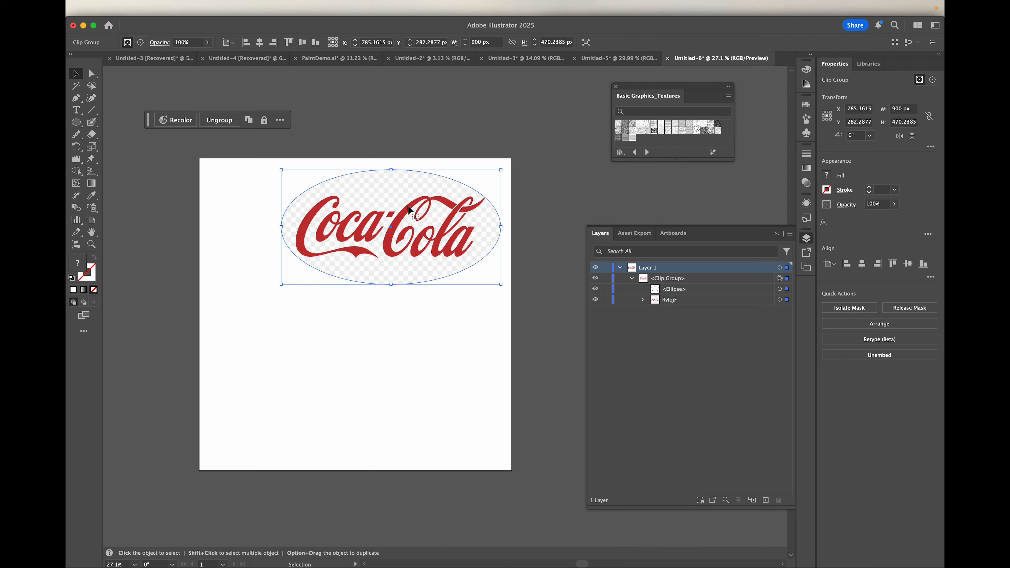
drag(397, 216, 661, 211)
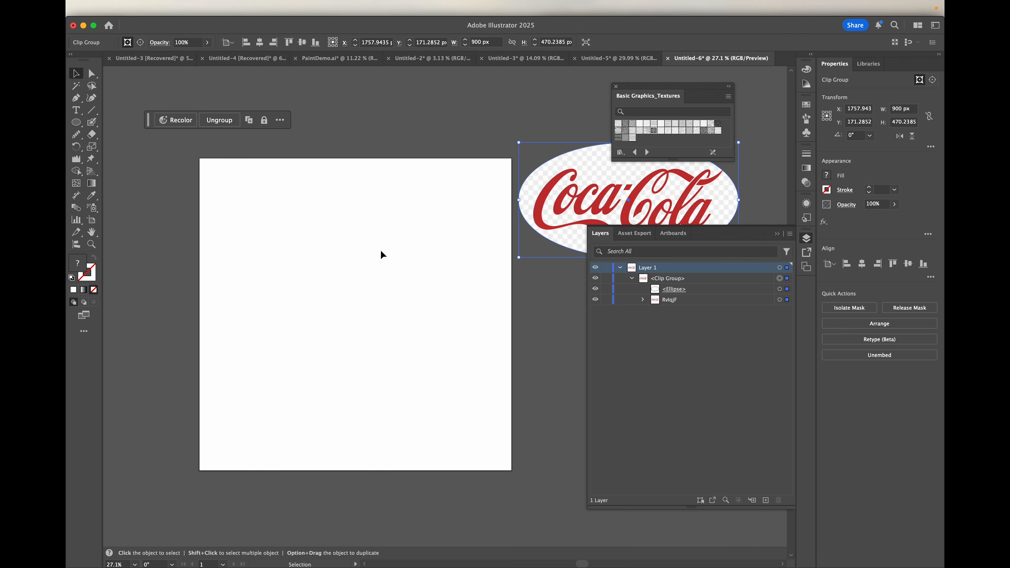
click(416, 97)
- Switch to the Chrome browser and search Google Images for "character sketch"
key(super+Tab)
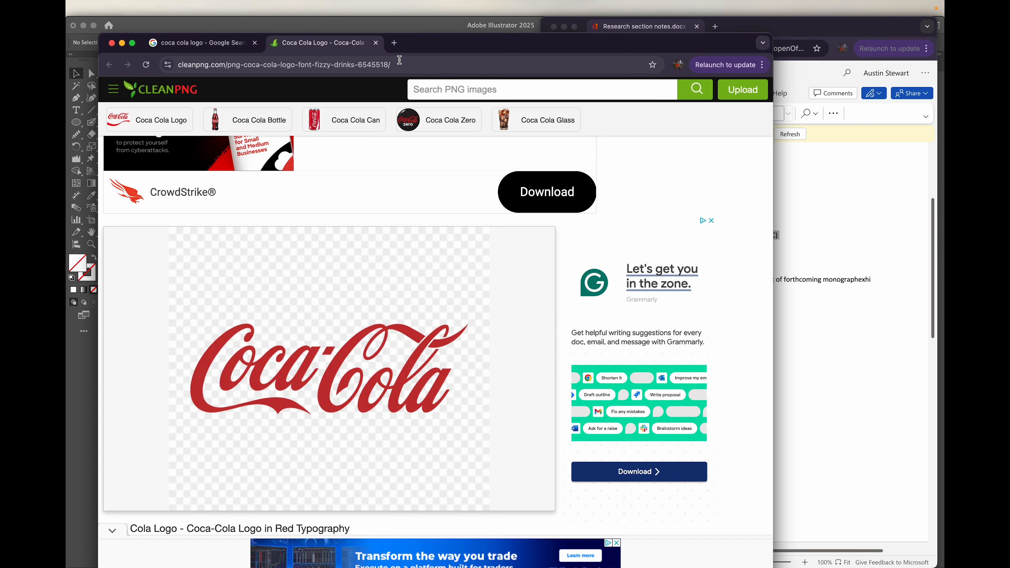
click(210, 43)
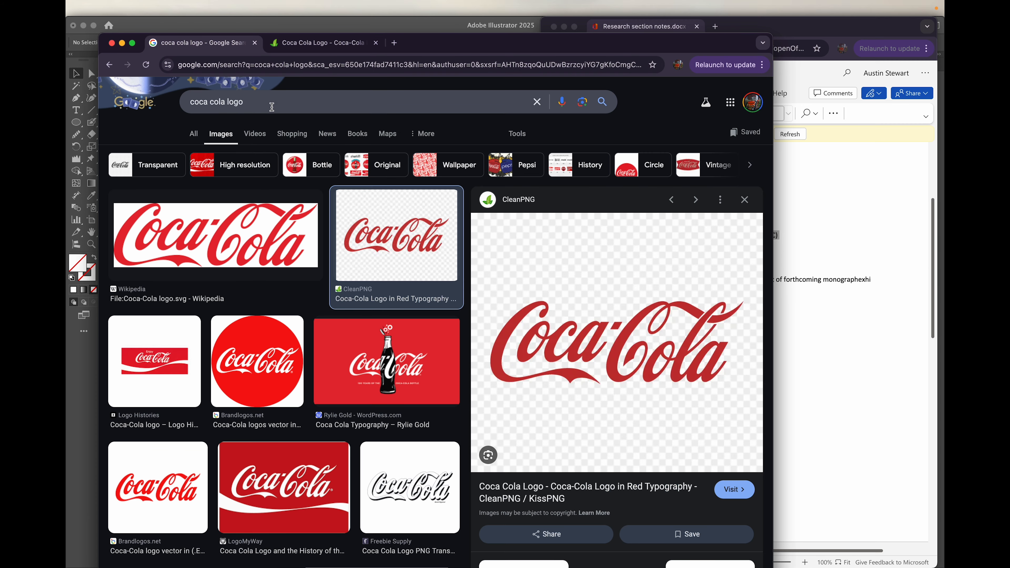
click(271, 103)
drag(271, 103, 149, 91)
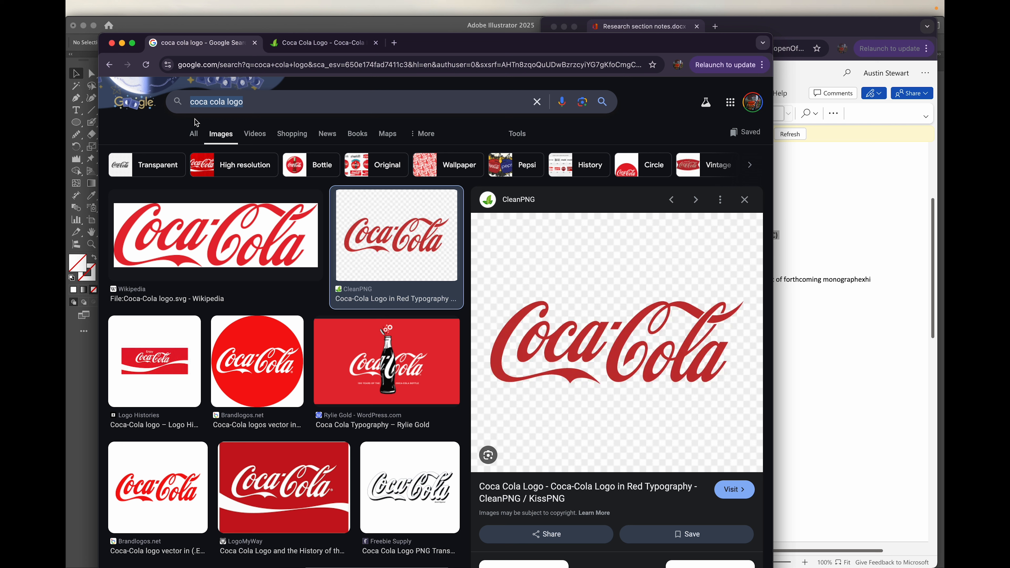
text(sket)
key(BackSpace)
key(BackSpace)
key(BackSpace)
key(BackSpace)
text(charact)
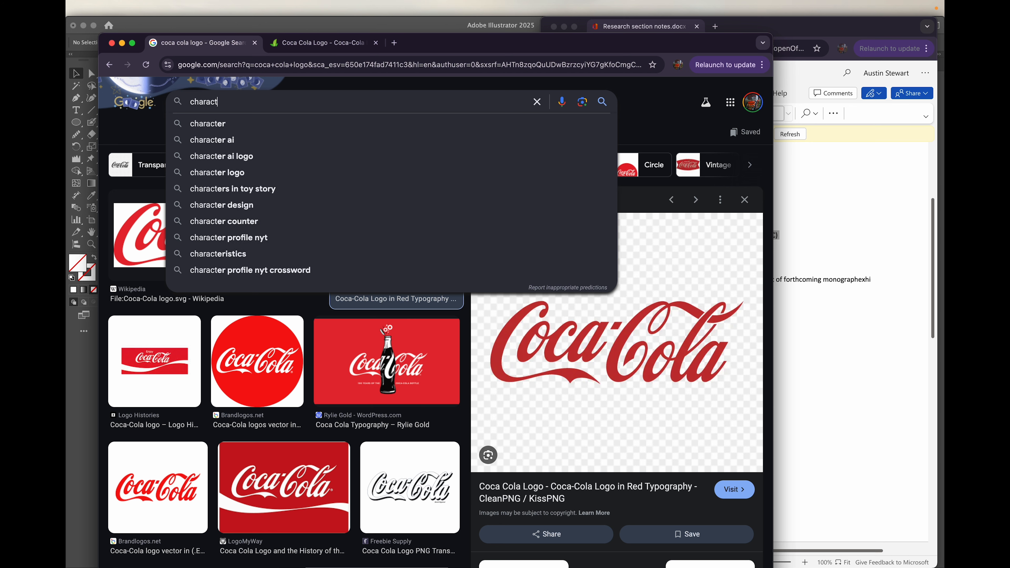
text(er sketch)
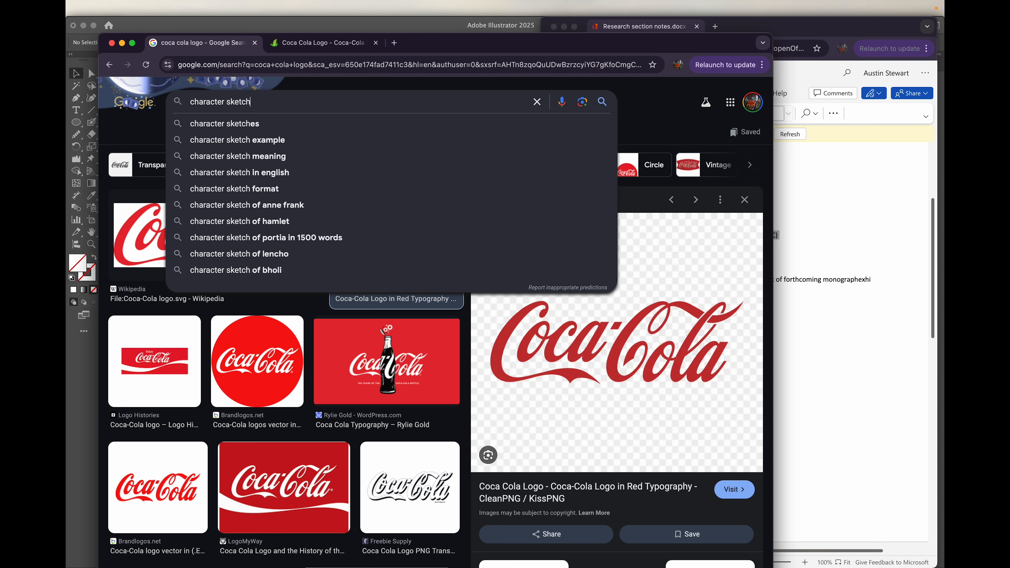
key(Return)
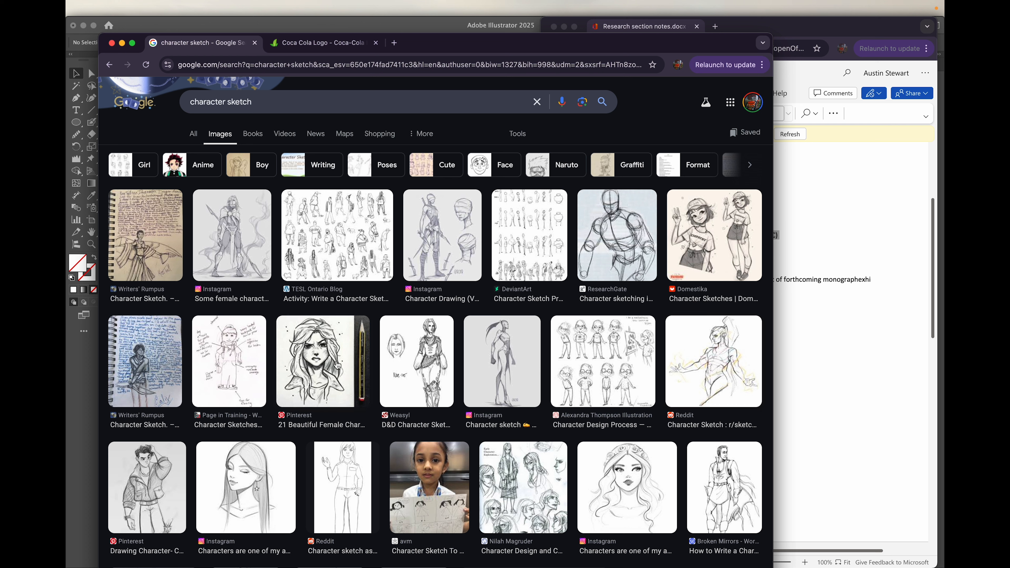
- Preview the Pinterest pencil sketch of the frowning long-haired woman and copy its image from the search results
click(317, 361)
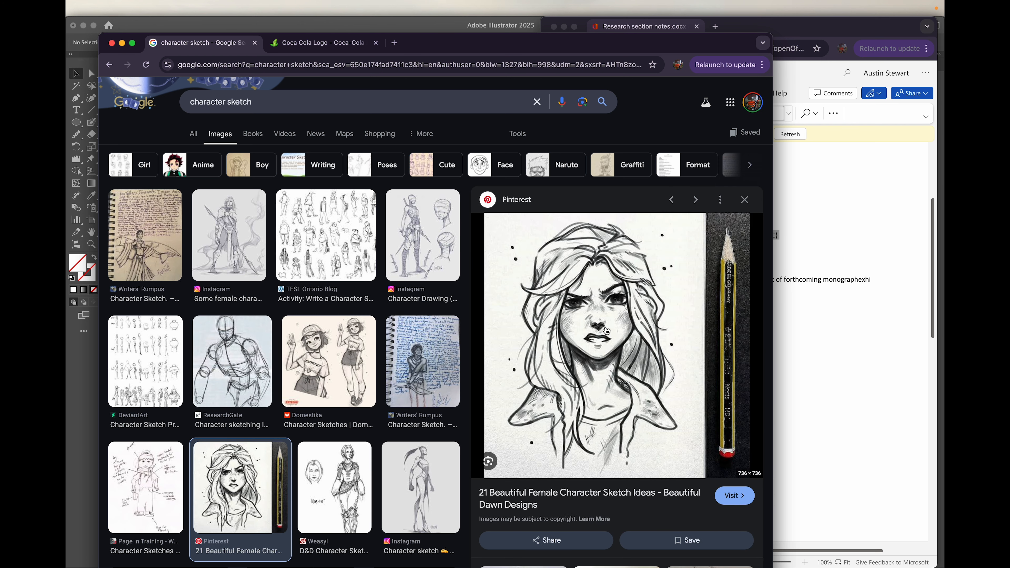
click(736, 496)
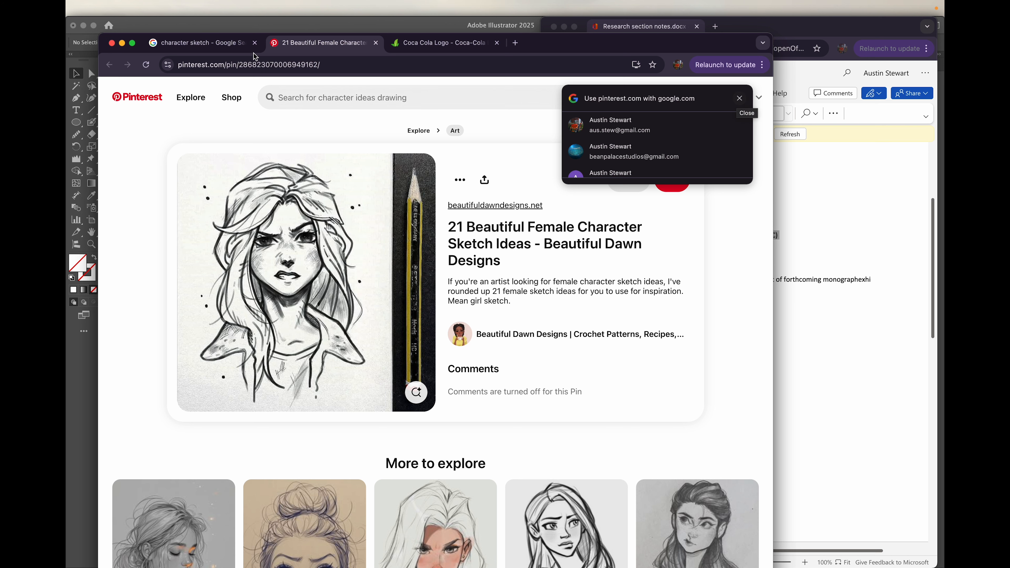
click(207, 42)
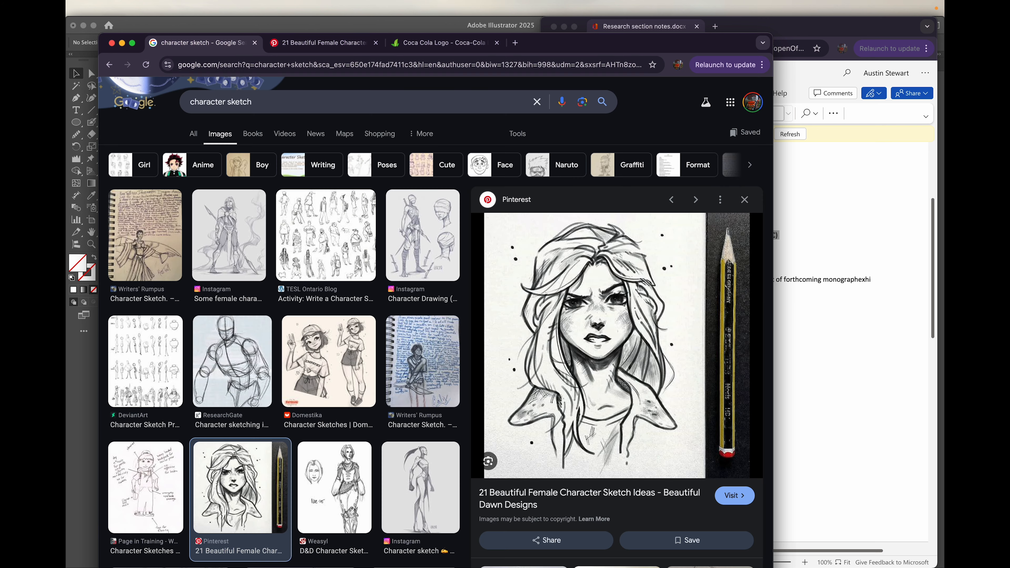
right_click(608, 350)
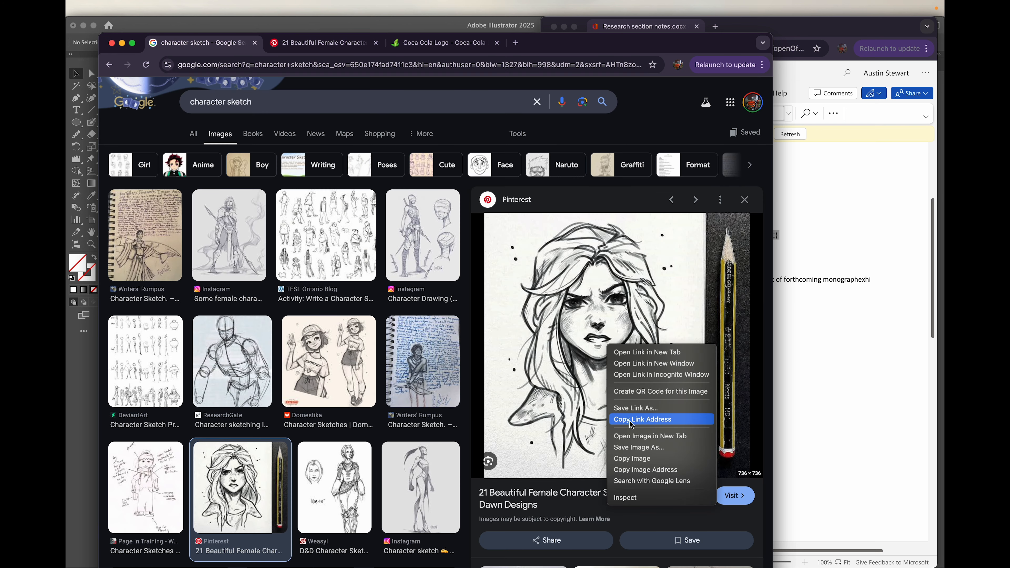
click(632, 463)
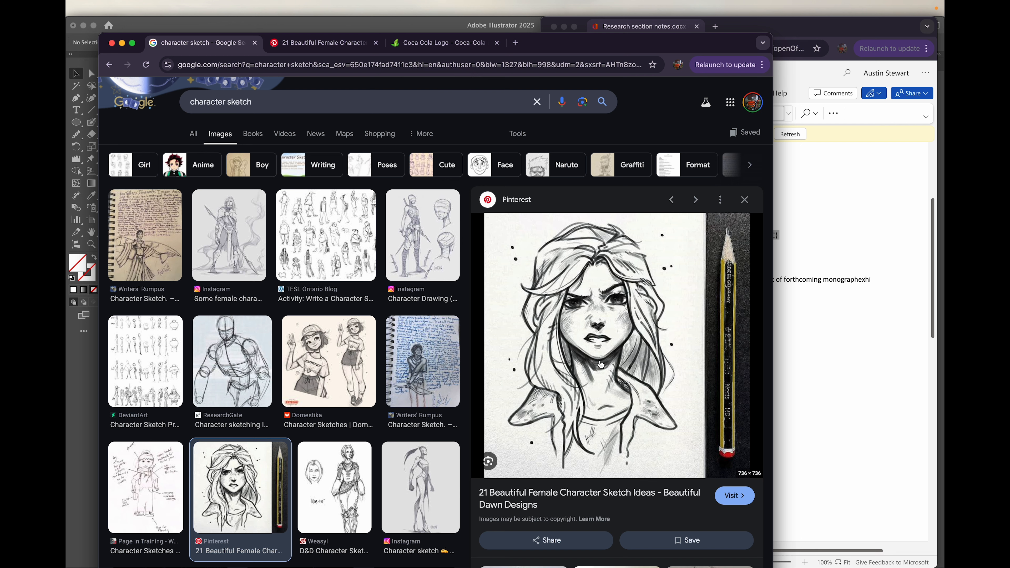
- Switch to Illustrator, paste the copied sketch near the middle of the artboard, and lock it
key(super+Tab)
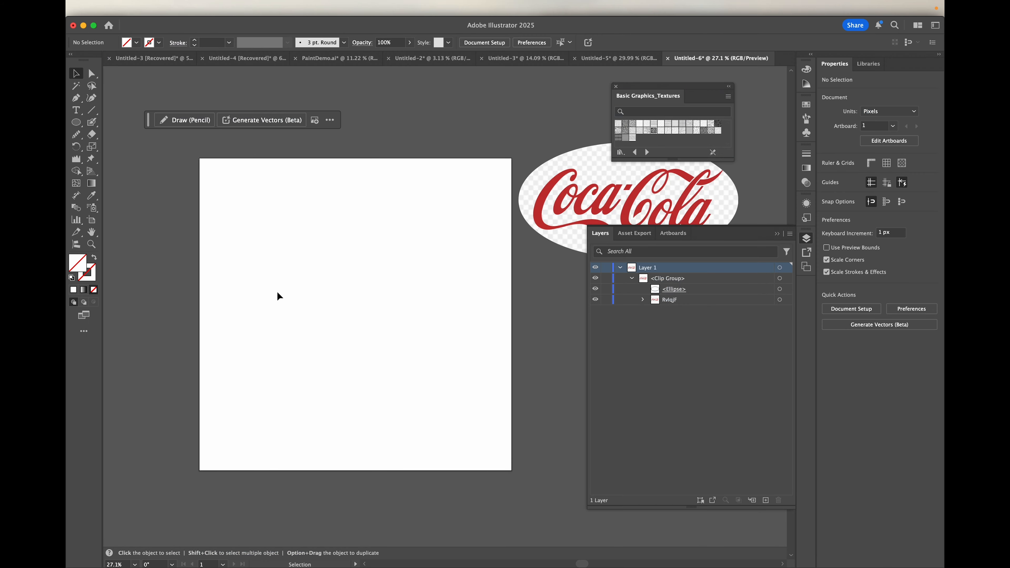
key(super+v)
mouse_move(459, 281)
mouse_down()
mouse_move(386, 263)
mouse_move(373, 279)
mouse_up()
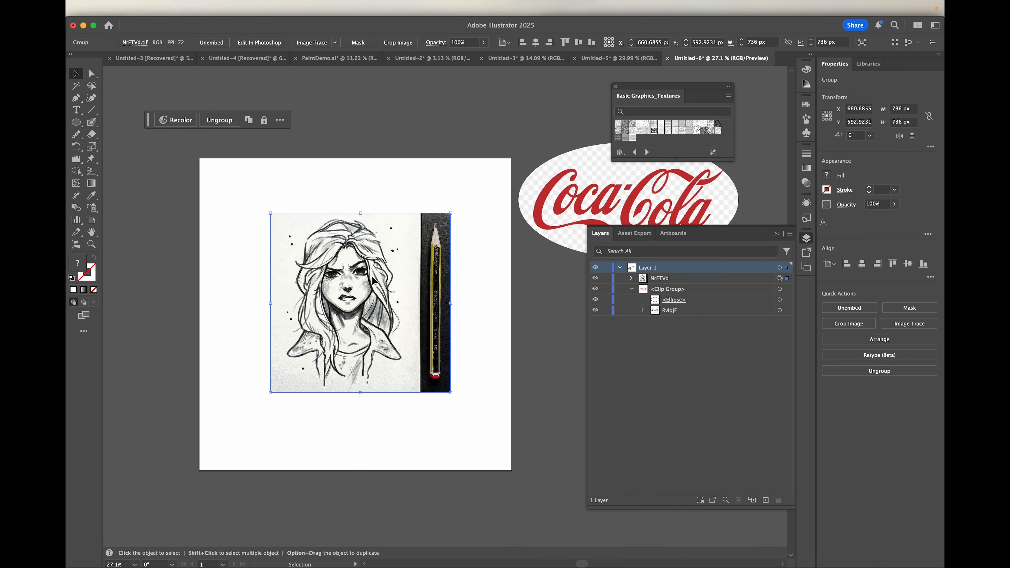
scroll(342, 294, up, 5)
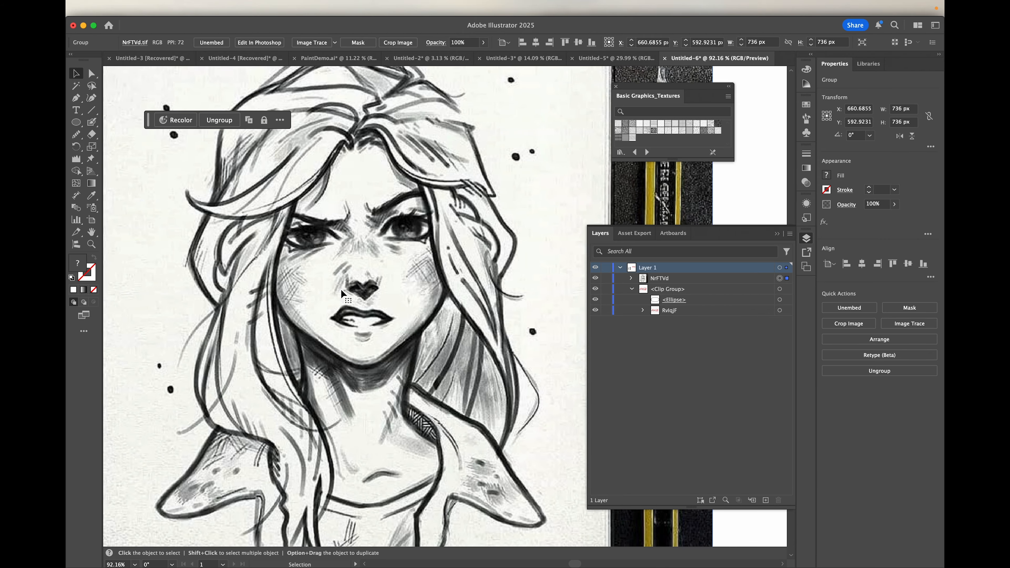
scroll(342, 295, down, 3)
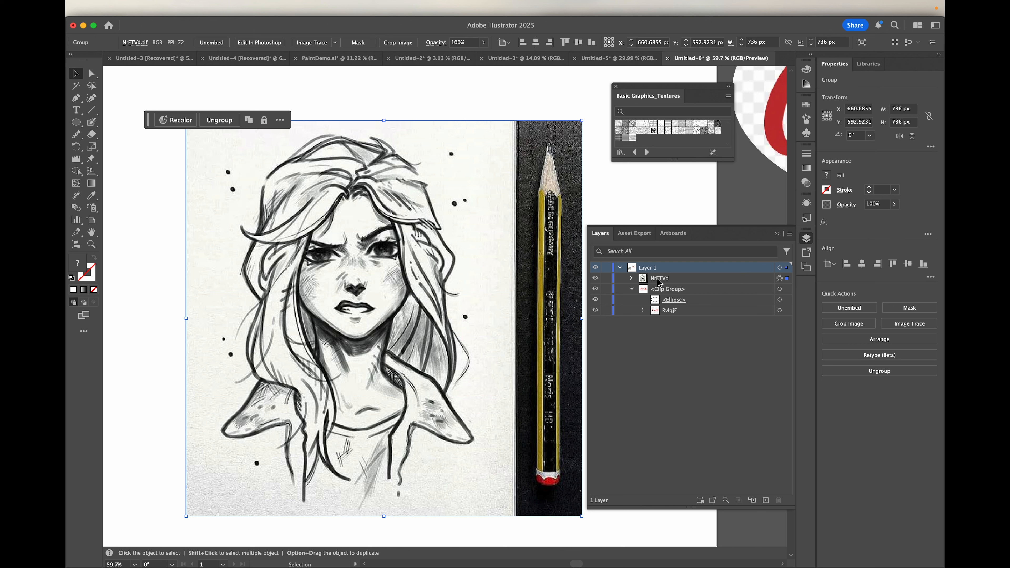
click(607, 279)
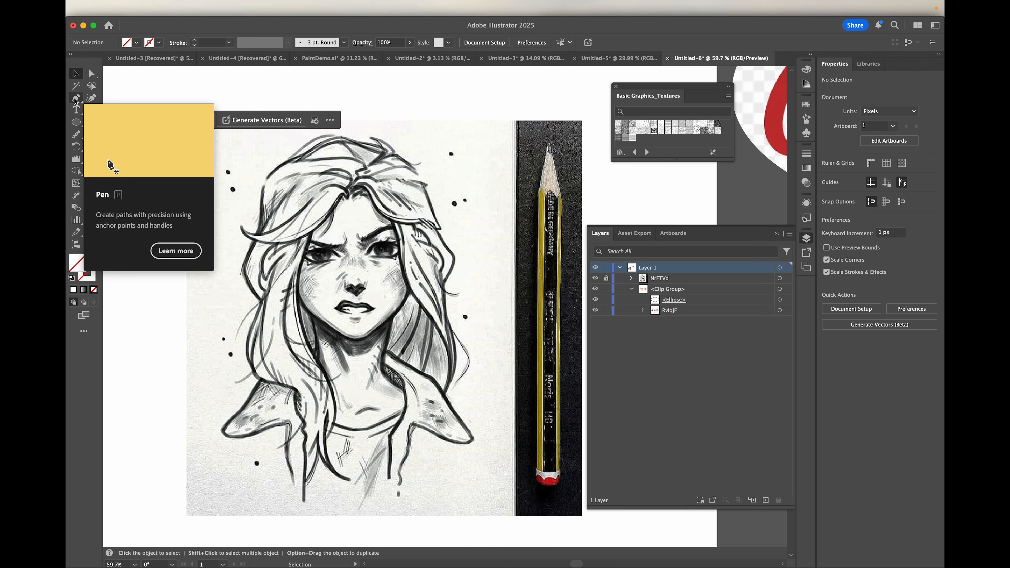
- Trace the swept hair strand over the woman's forehead with the Pen tool, ending at the hair parting
click(75, 99)
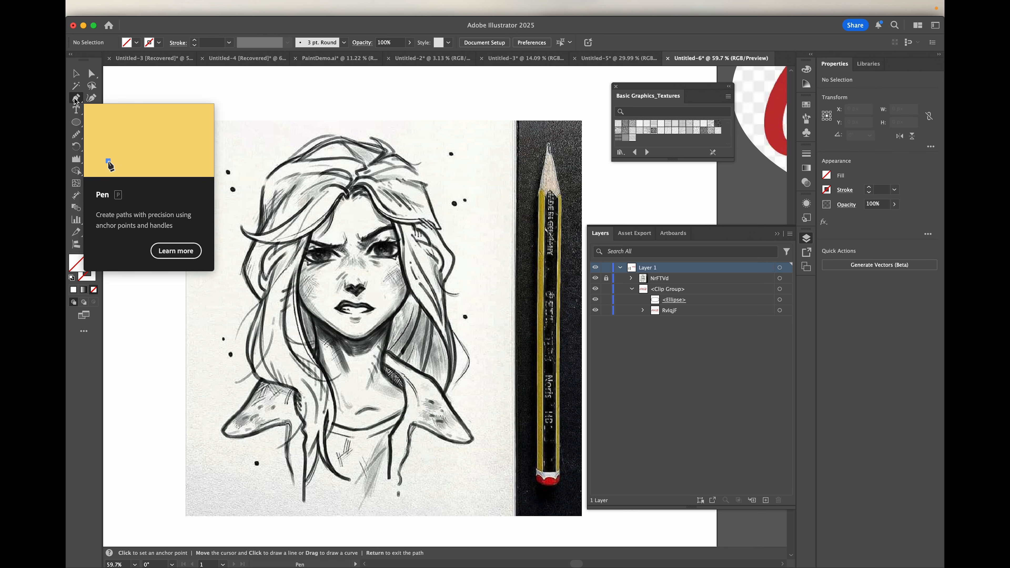
click(313, 196)
drag(264, 234, 313, 236)
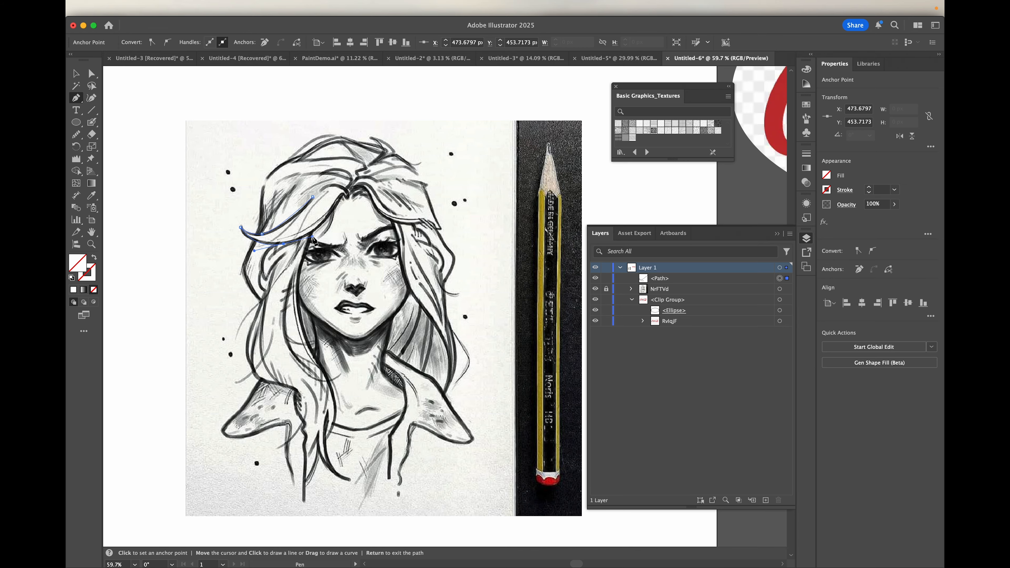
scroll(313, 237, up, 7)
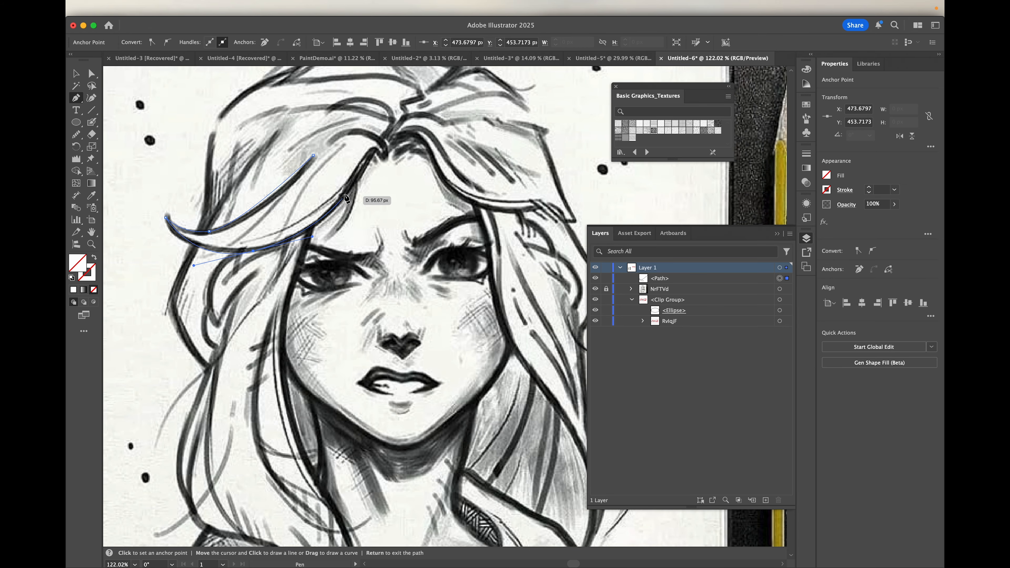
click(369, 155)
click(373, 149)
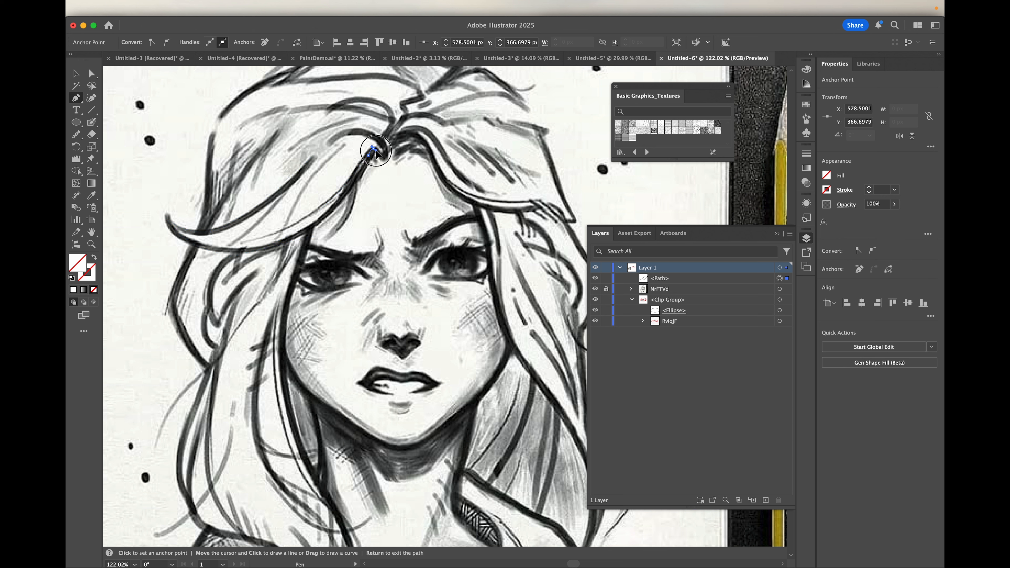
drag(375, 149, 380, 156)
click(381, 157)
- Give the traced hair path a black stroke with a weight of 10 pt
click(75, 73)
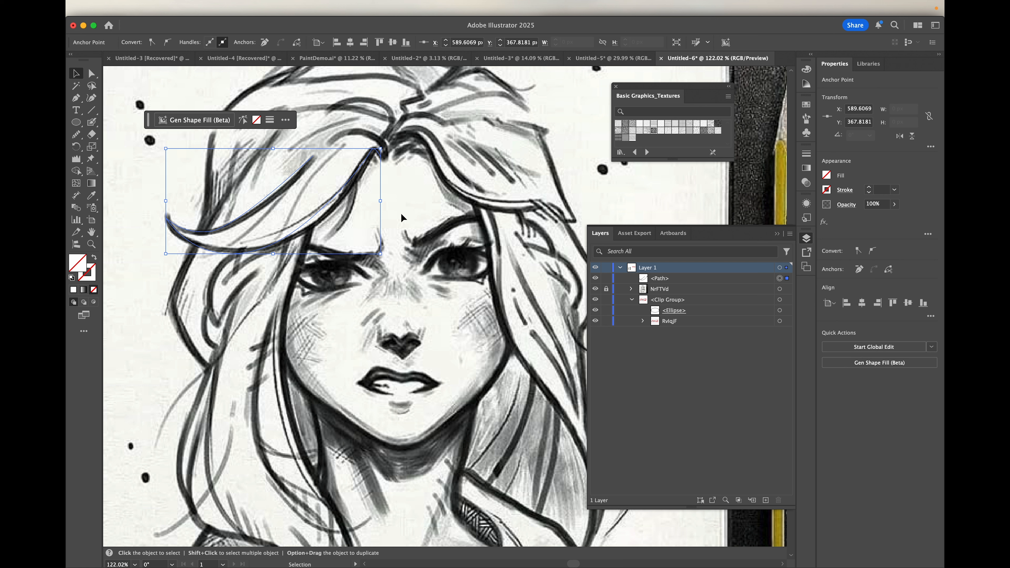
click(827, 190)
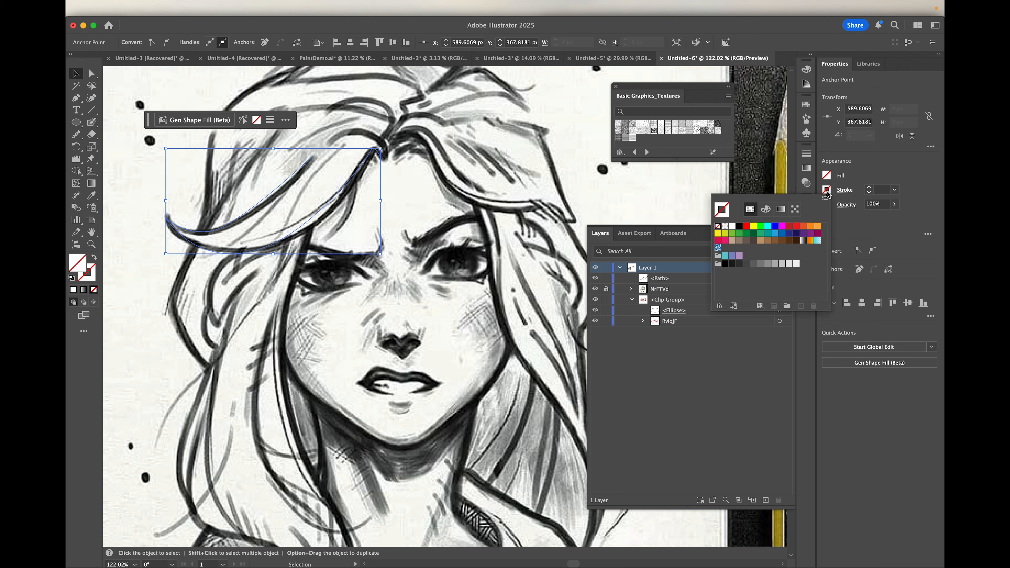
click(739, 226)
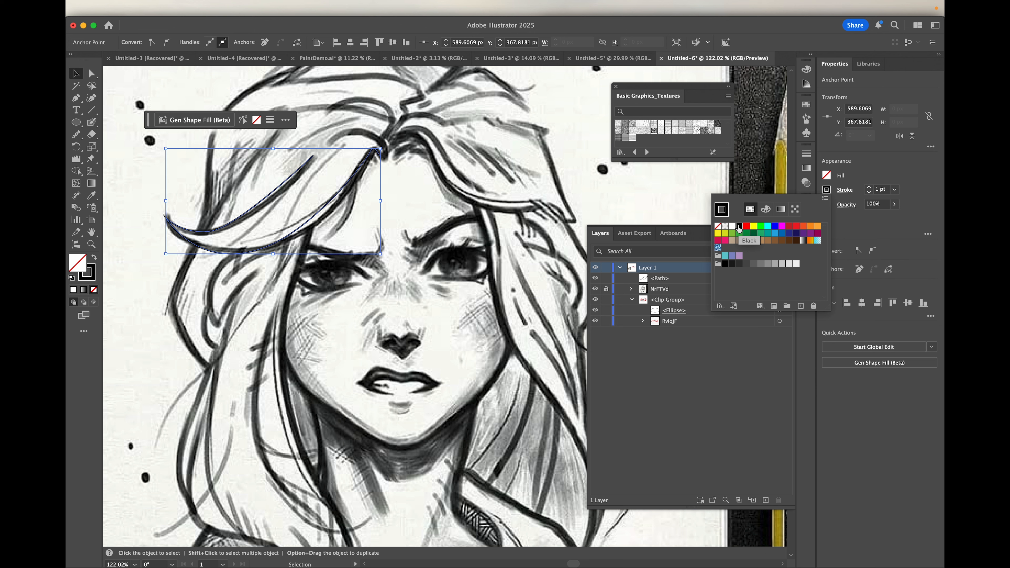
click(881, 188)
click(888, 189)
text(10)
key(Return)
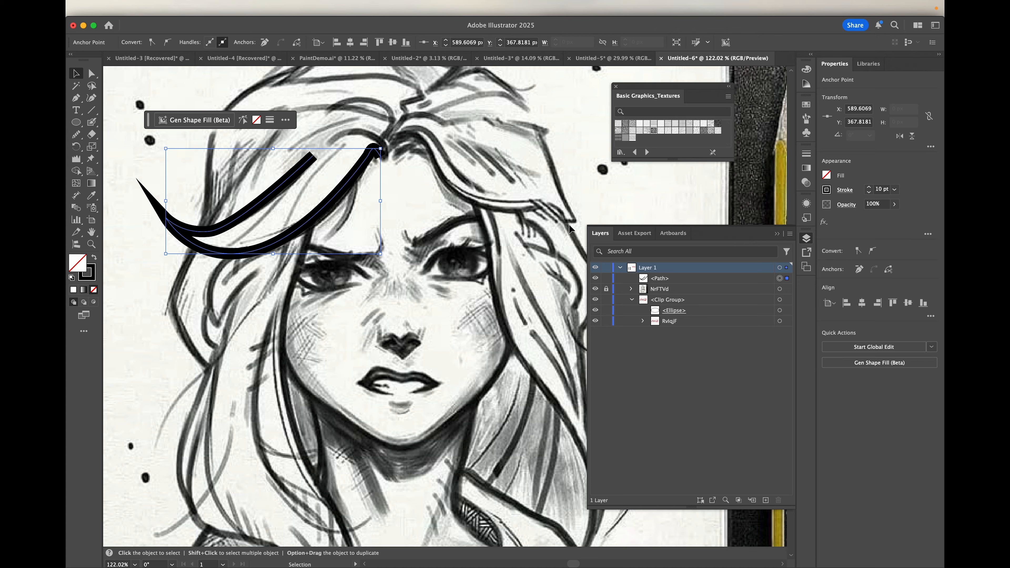
key(super+0)
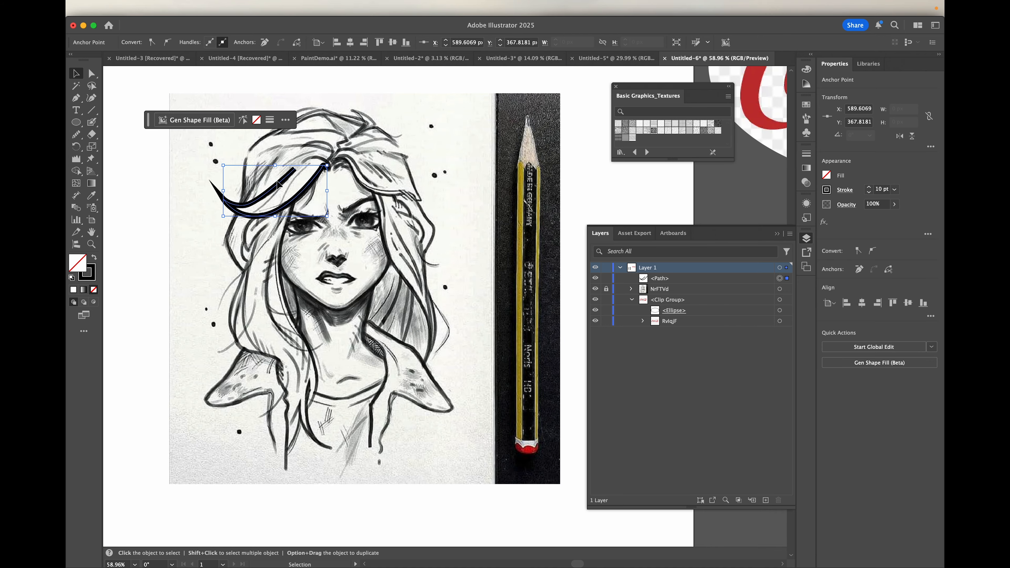
scroll(277, 181, up, 3)
scroll(249, 244, up, 5)
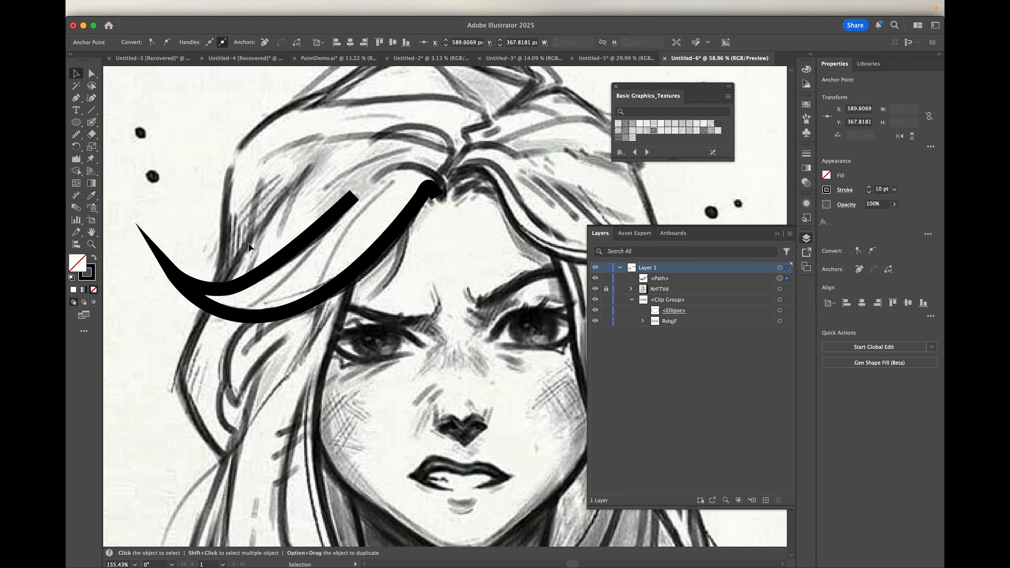
- Apply the width profile that tapers at both ends to the traced forehead hair path
scroll(249, 247, up, 2)
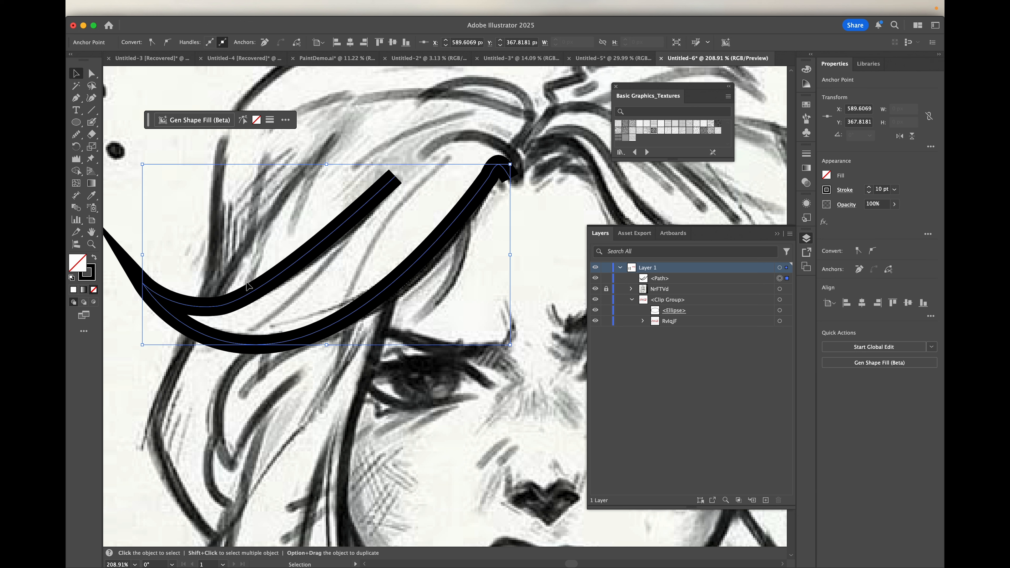
click(274, 234)
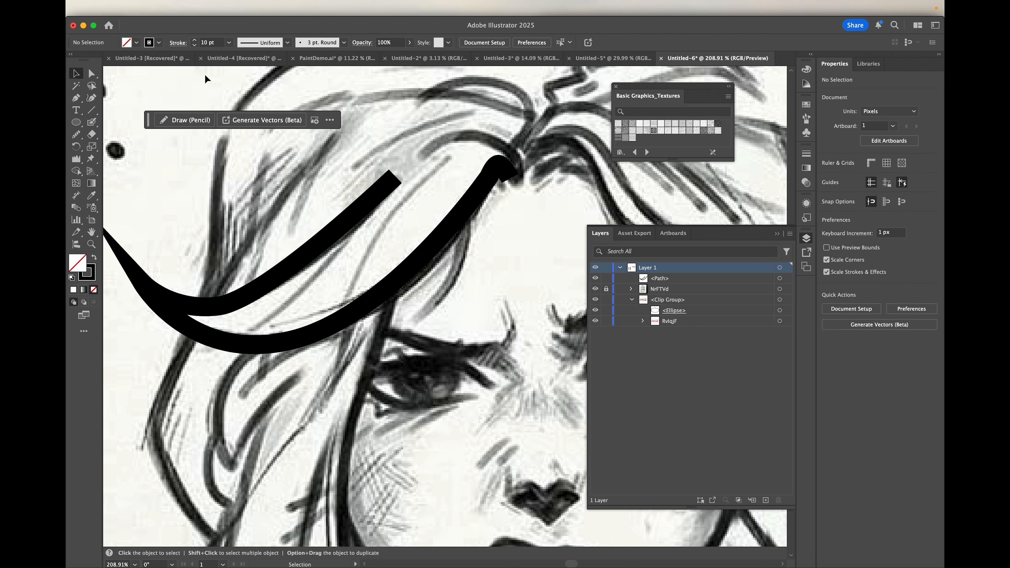
click(328, 248)
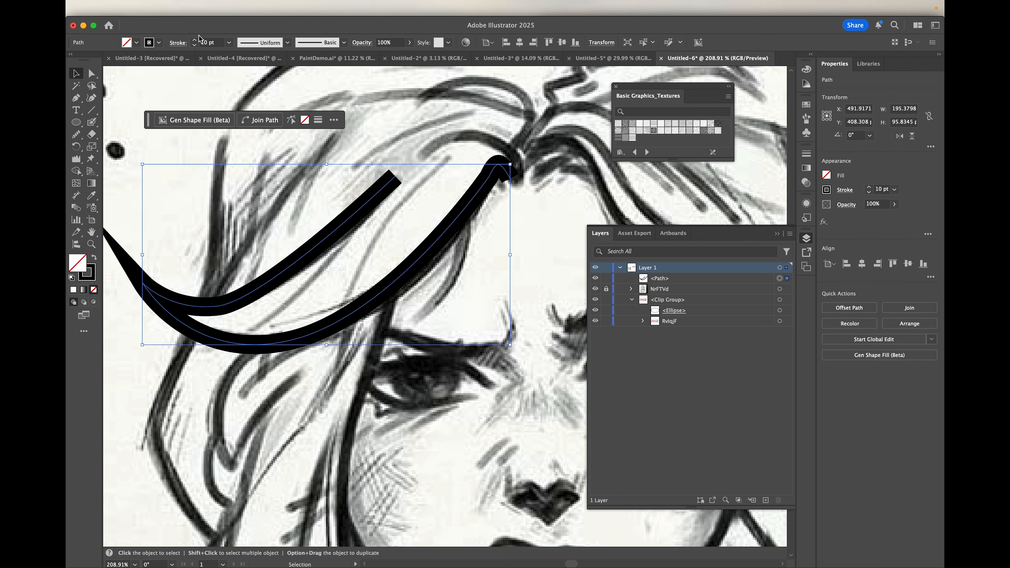
click(287, 43)
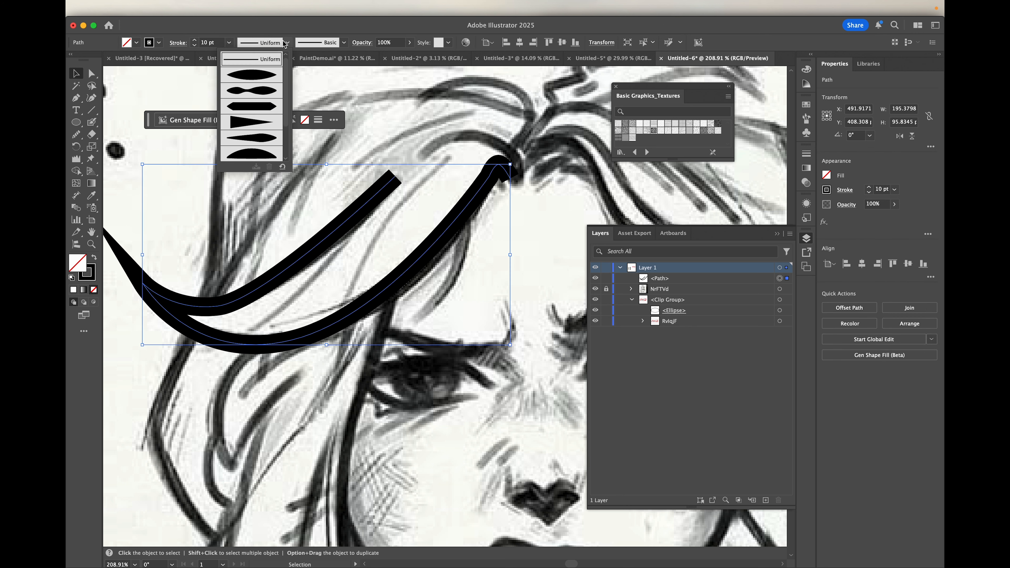
click(258, 74)
scroll(274, 231, down, 5)
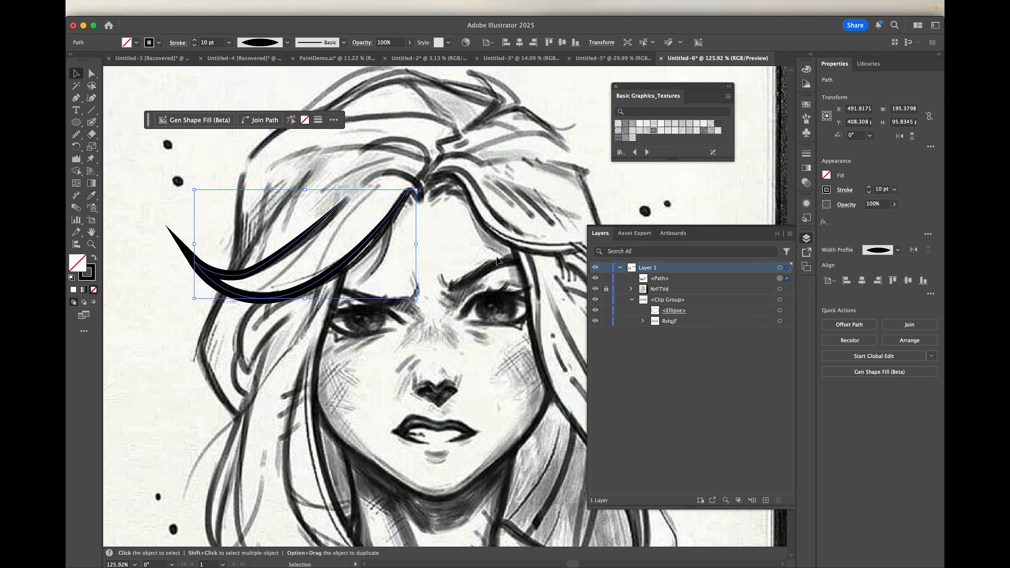
- Unlock the pasted sketch, reduce its opacity to 48%, and lock it again
click(786, 288)
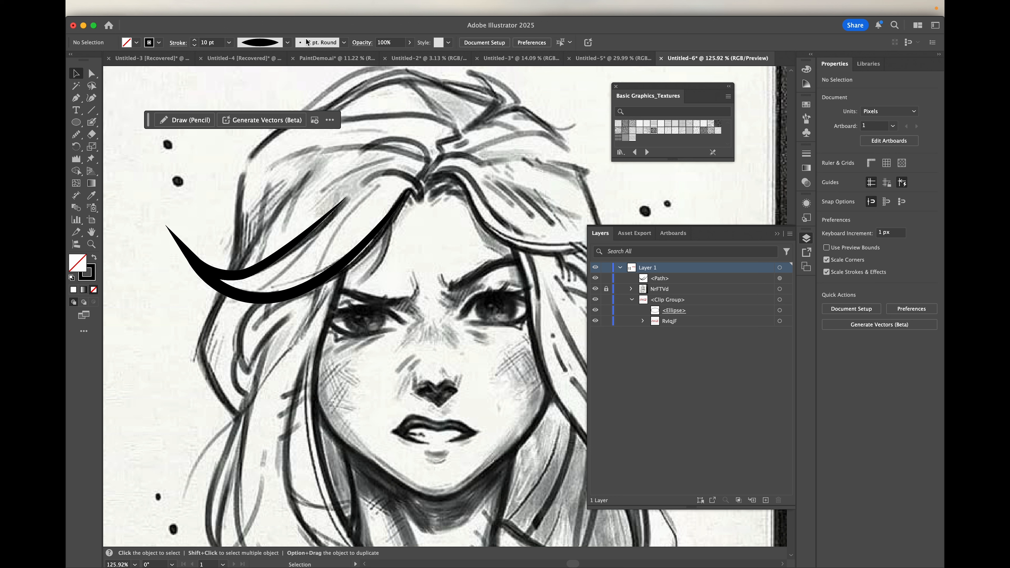
click(409, 42)
click(385, 55)
click(780, 289)
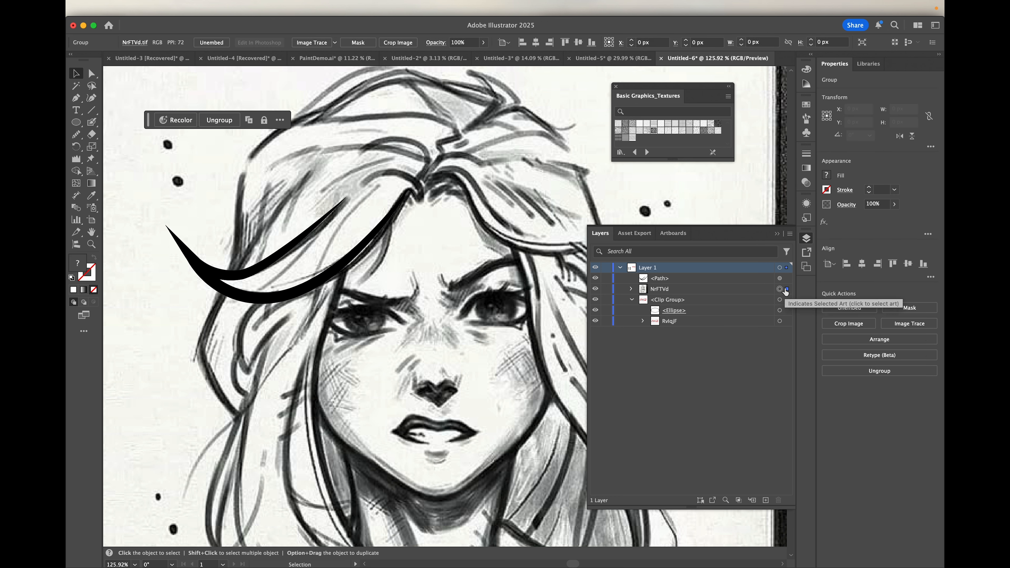
click(484, 43)
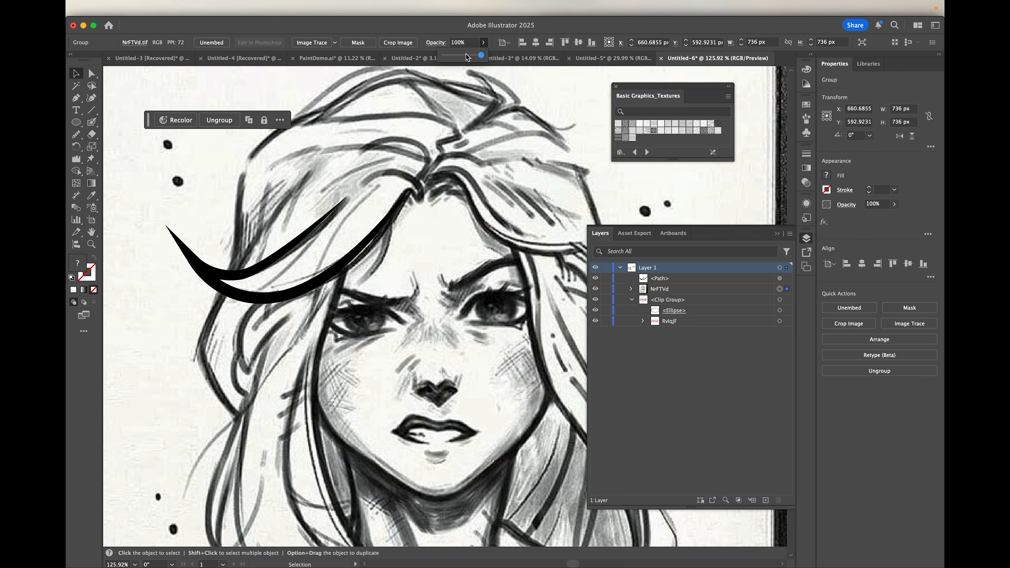
drag(467, 56, 462, 55)
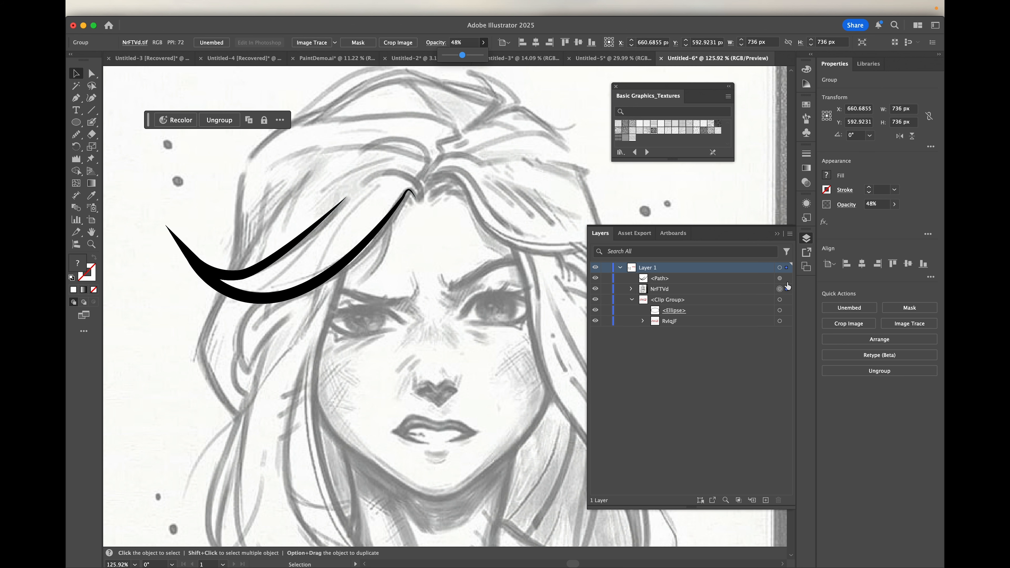
click(606, 289)
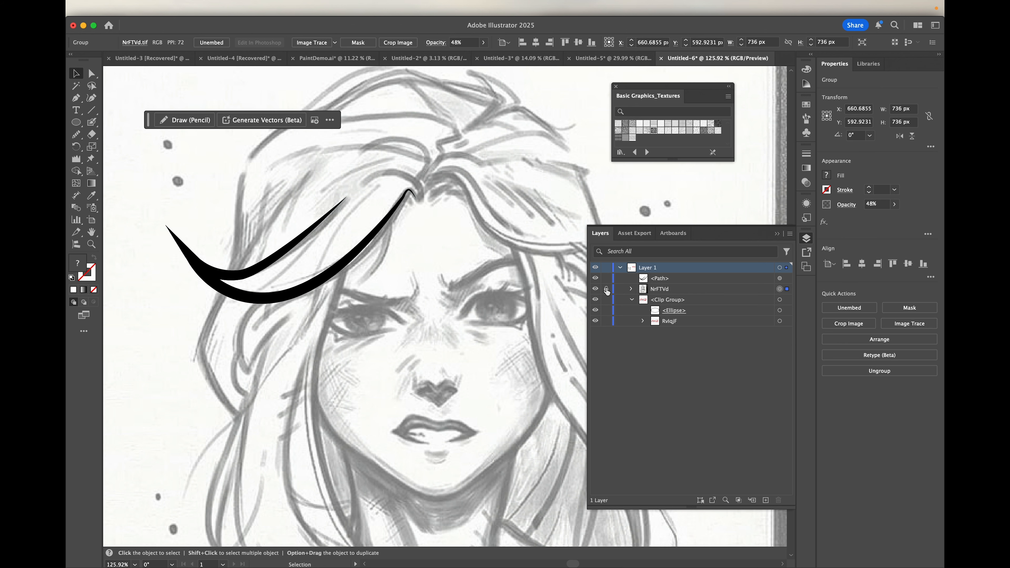
- Trace the long hair strand with the Pen tool from the forehead lock down beside the face to just below the neckline
scroll(384, 279, down, 2)
scroll(384, 279, down, 2)
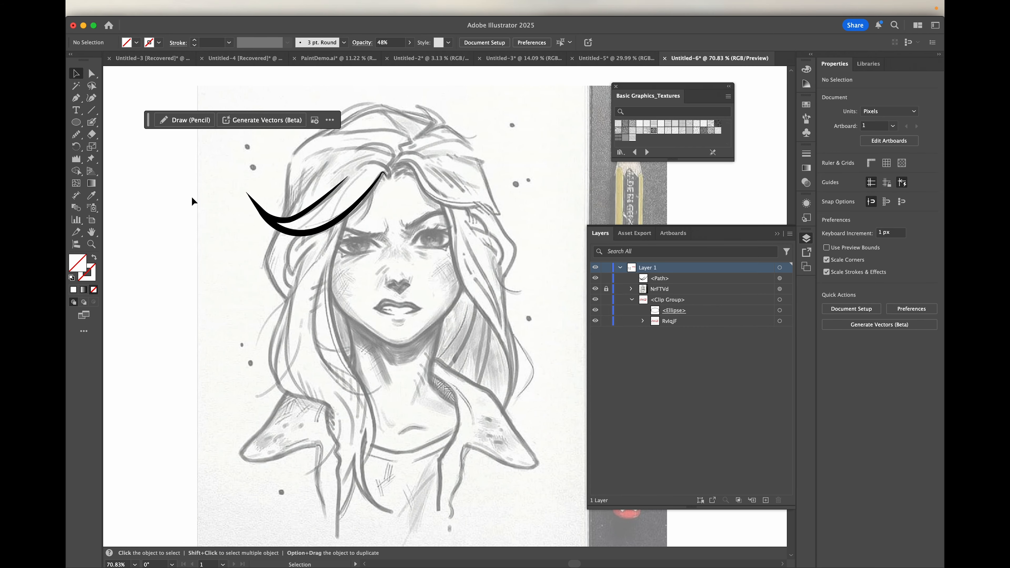
click(75, 98)
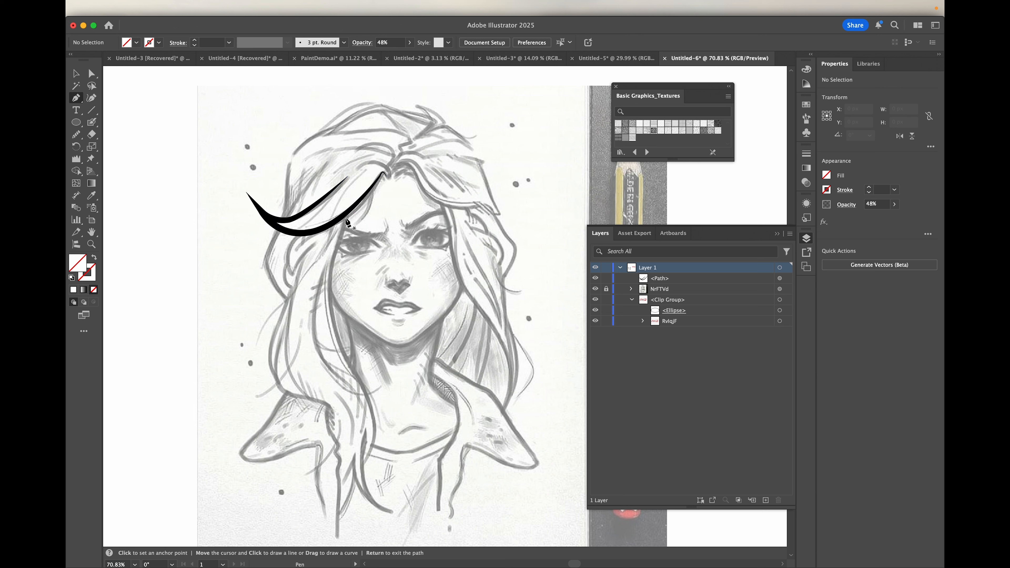
click(345, 214)
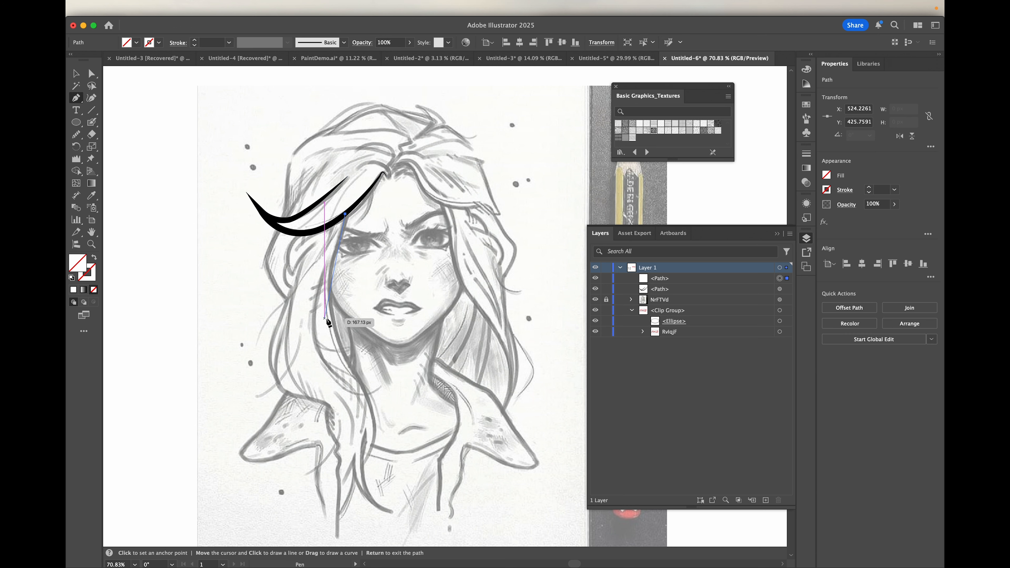
drag(328, 295, 334, 308)
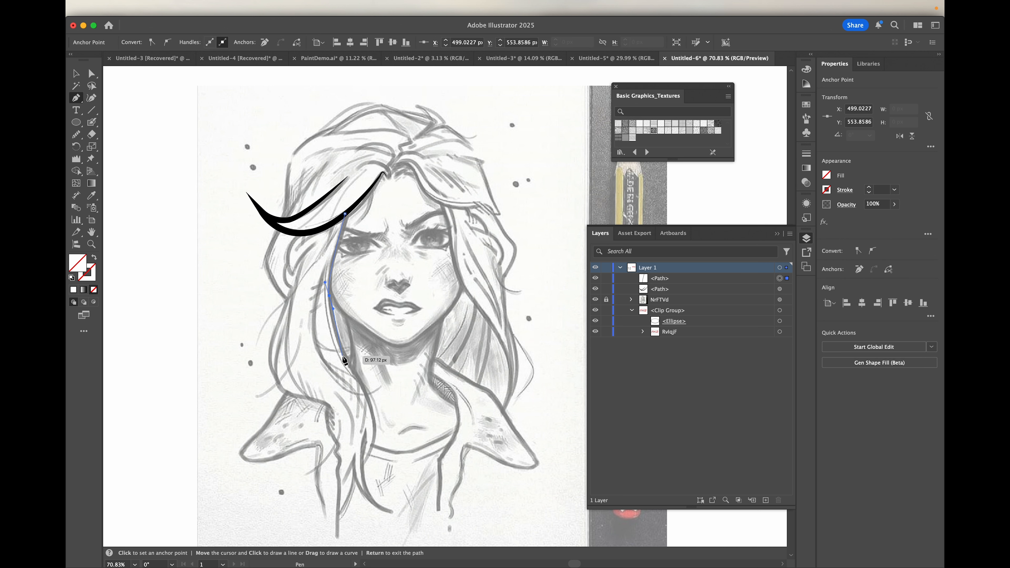
click(351, 367)
drag(351, 370, 362, 372)
drag(371, 407, 371, 414)
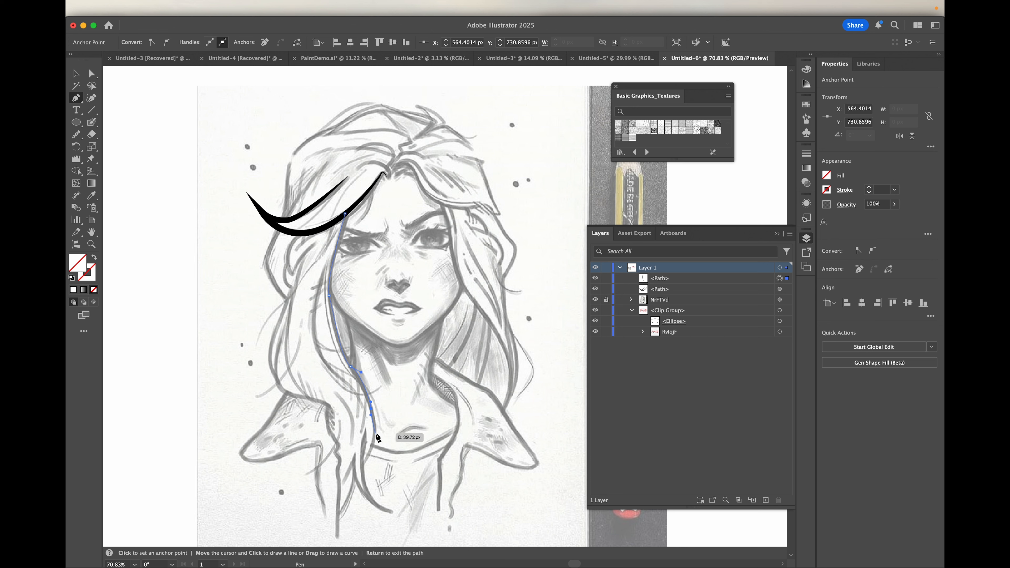
drag(375, 433, 372, 442)
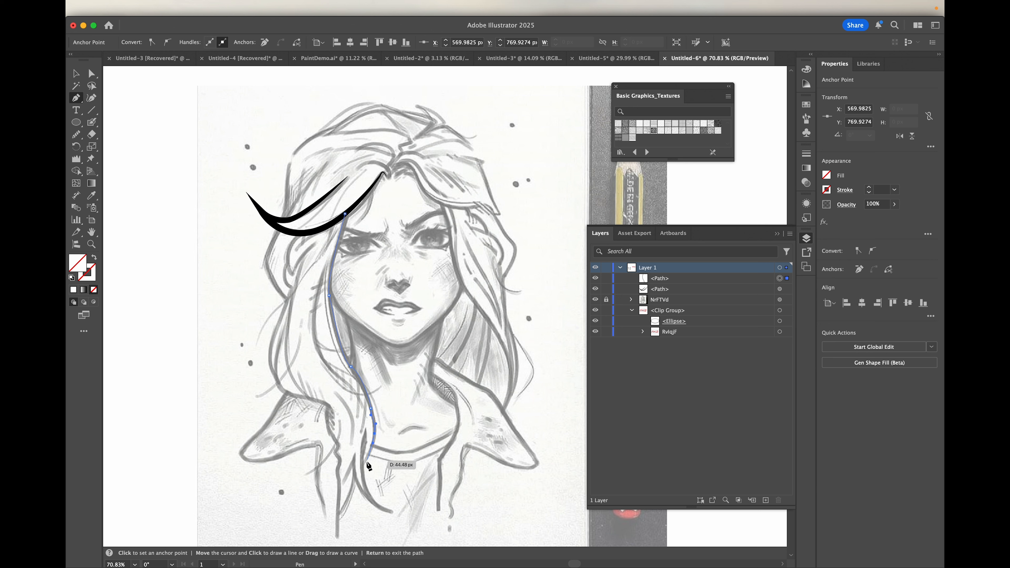
click(364, 461)
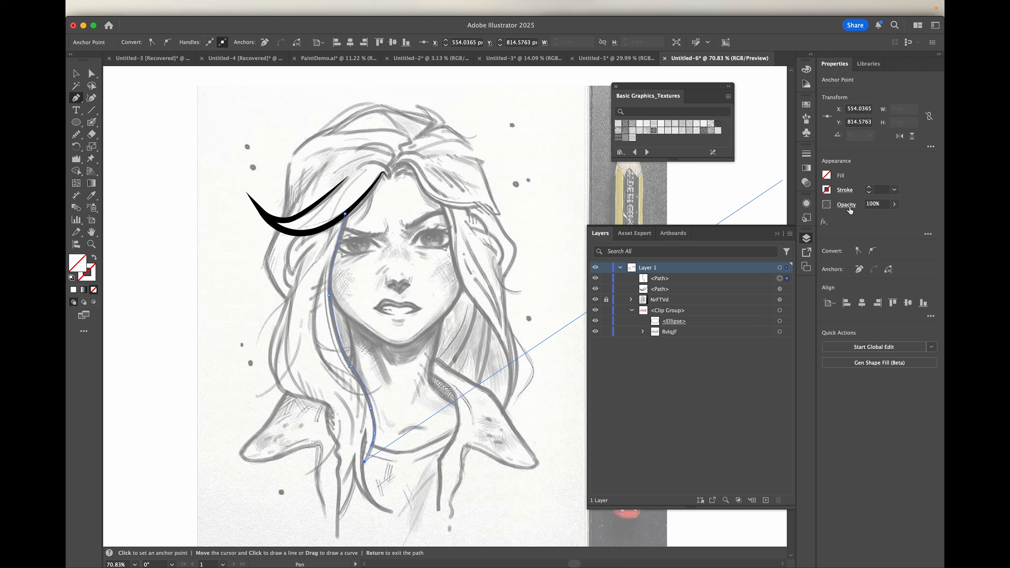
- Give the new long hair path a black stroke with a weight of 10 pt
click(827, 190)
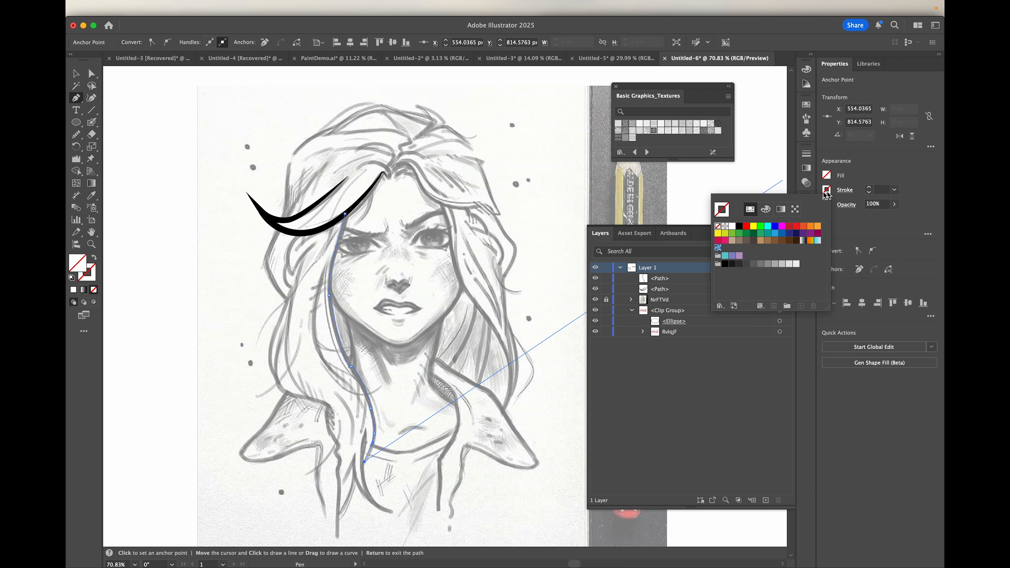
click(739, 227)
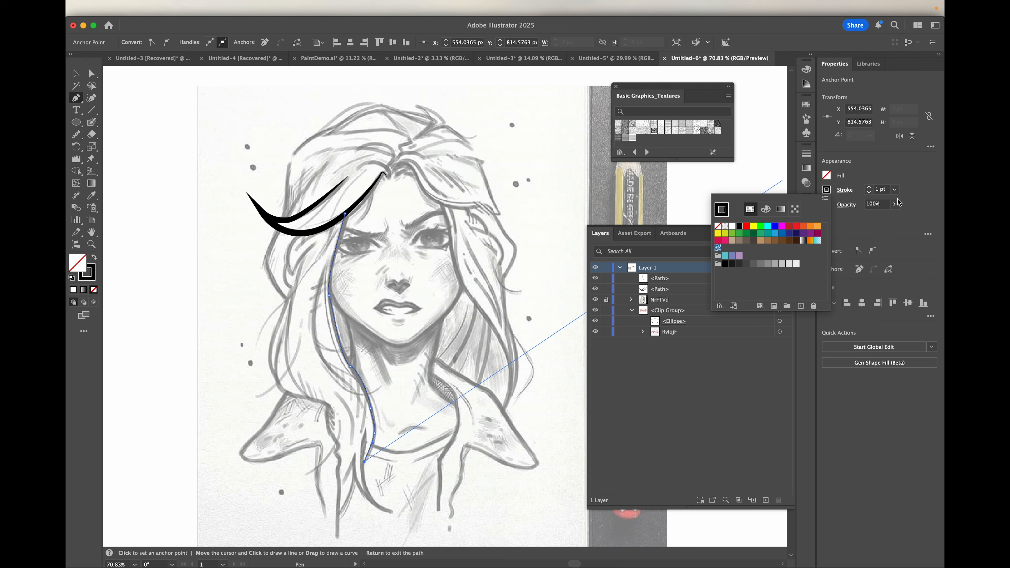
click(887, 186)
click(880, 189)
drag(887, 191, 861, 191)
text(10)
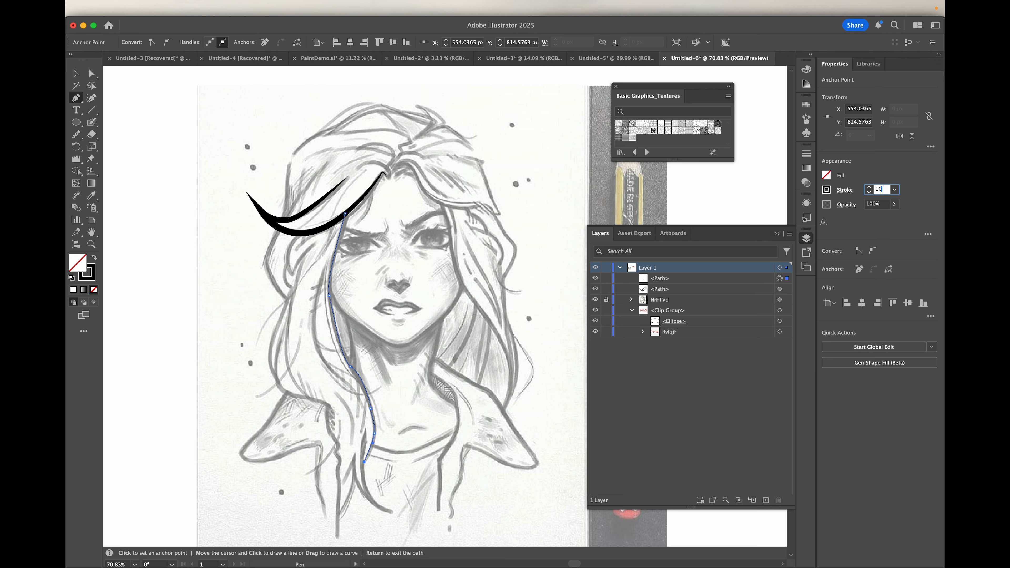
key(Return)
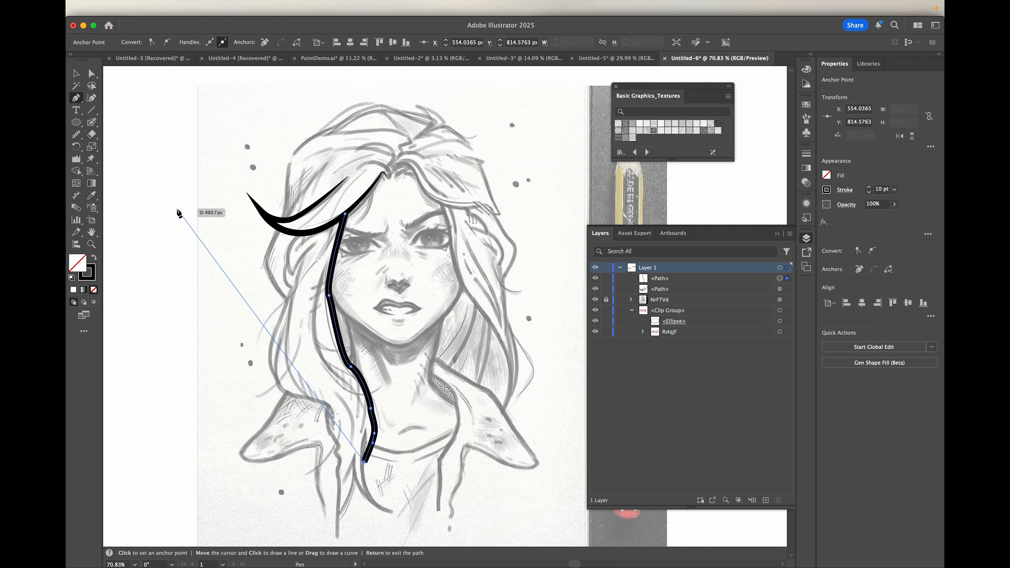
- Taper the long hair stroke to a point at its lower end and adjust its thickness near the bend with the Width tool
click(73, 75)
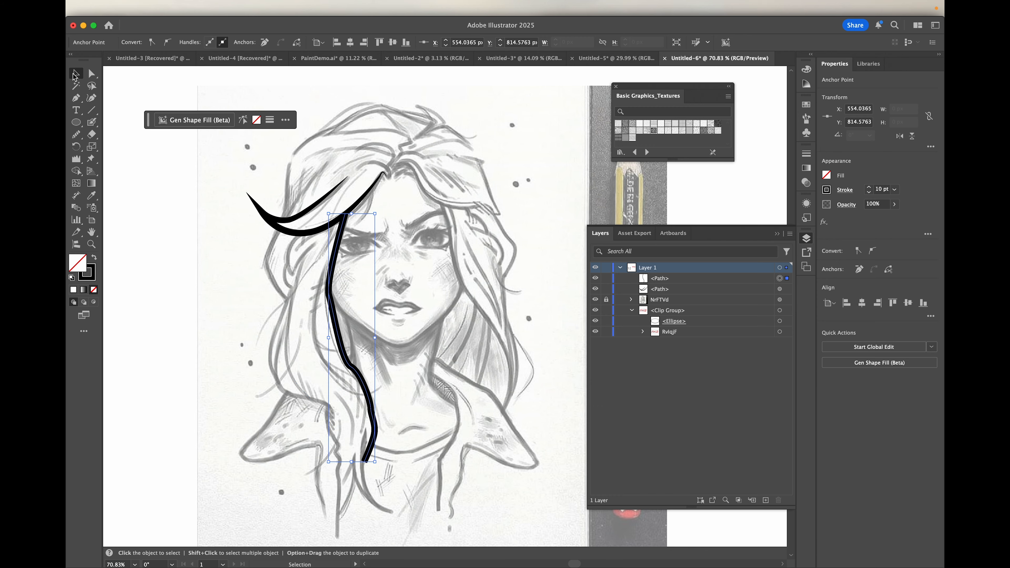
scroll(341, 233, up, 3)
click(341, 233)
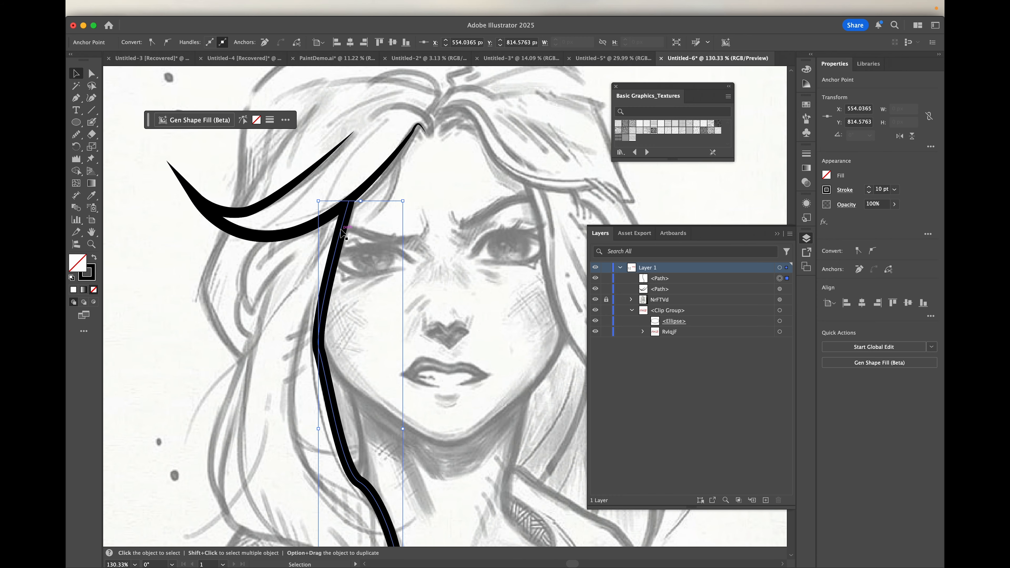
scroll(341, 233, down, 3)
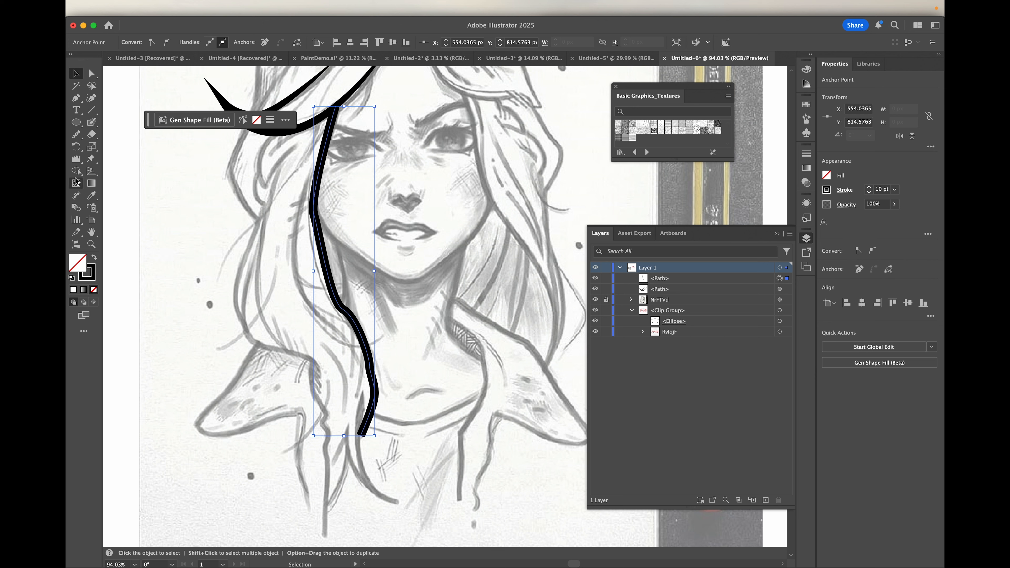
drag(76, 159, 107, 162)
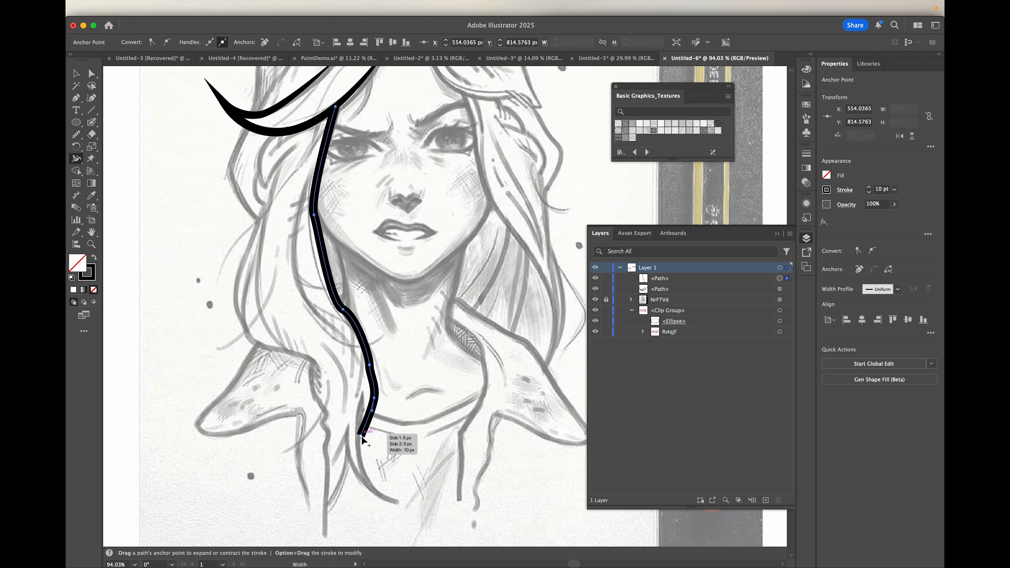
drag(366, 438, 361, 438)
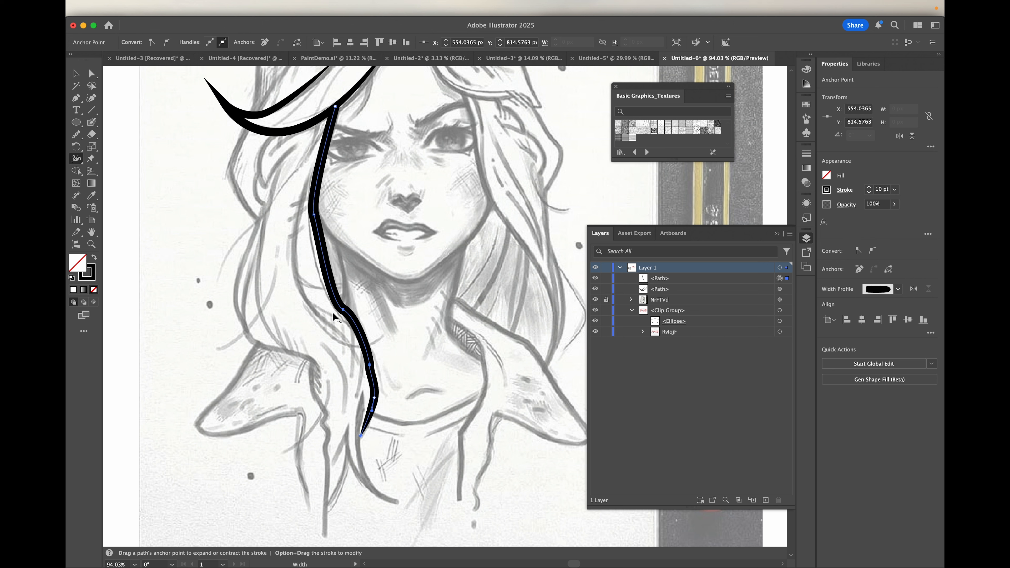
drag(338, 302, 337, 299)
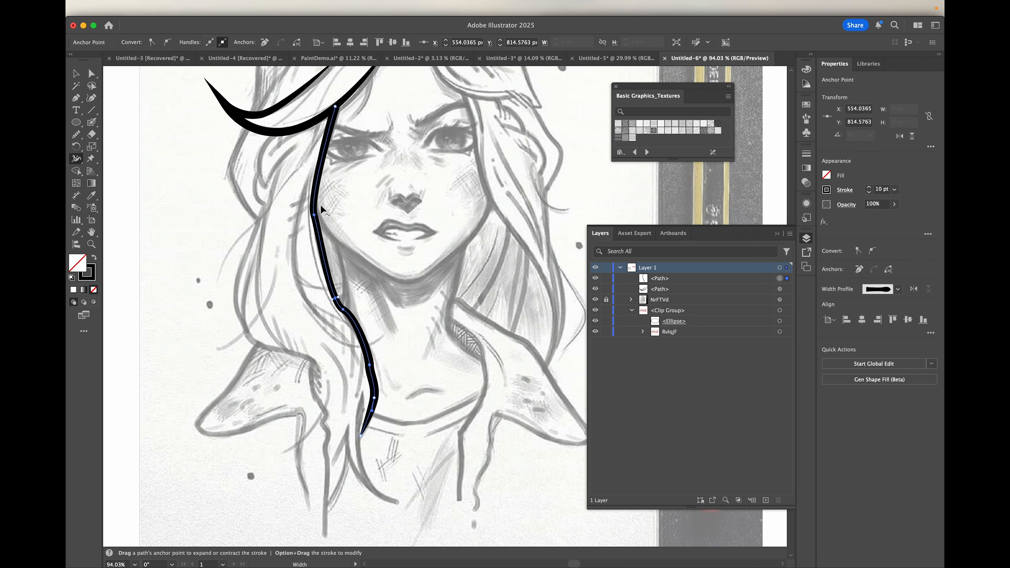
- Examine the two traced hair strokes against the sketch, both close up and across the whole artboard
scroll(401, 391, down, 5)
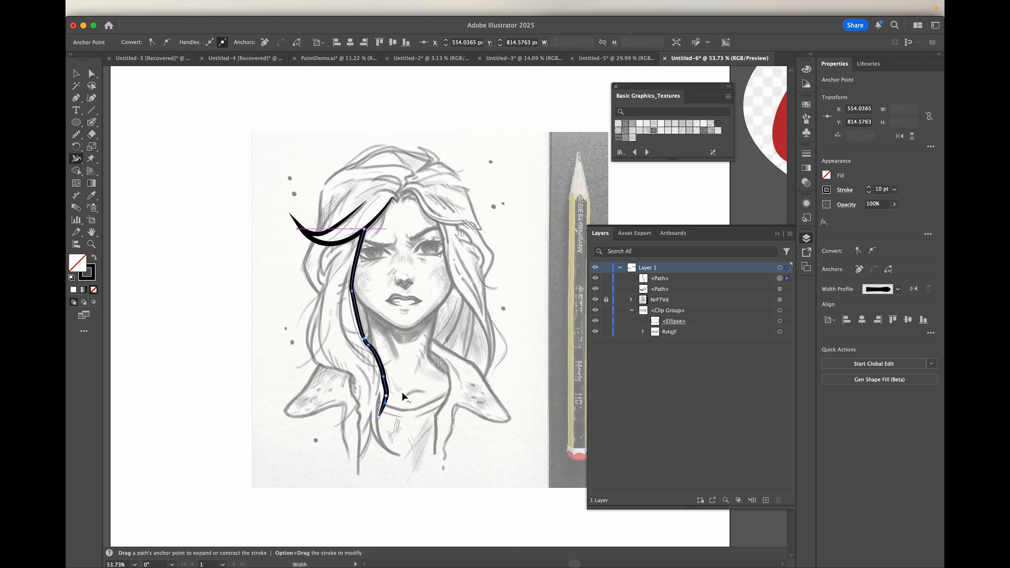
scroll(401, 392, up, 3)
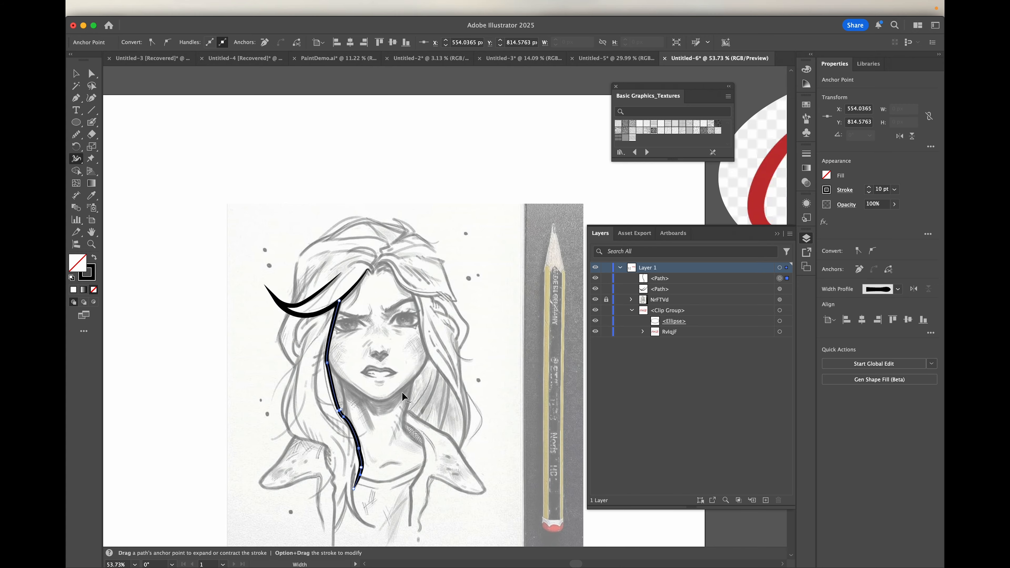
scroll(401, 391, up, 2)
scroll(401, 392, down, 4)
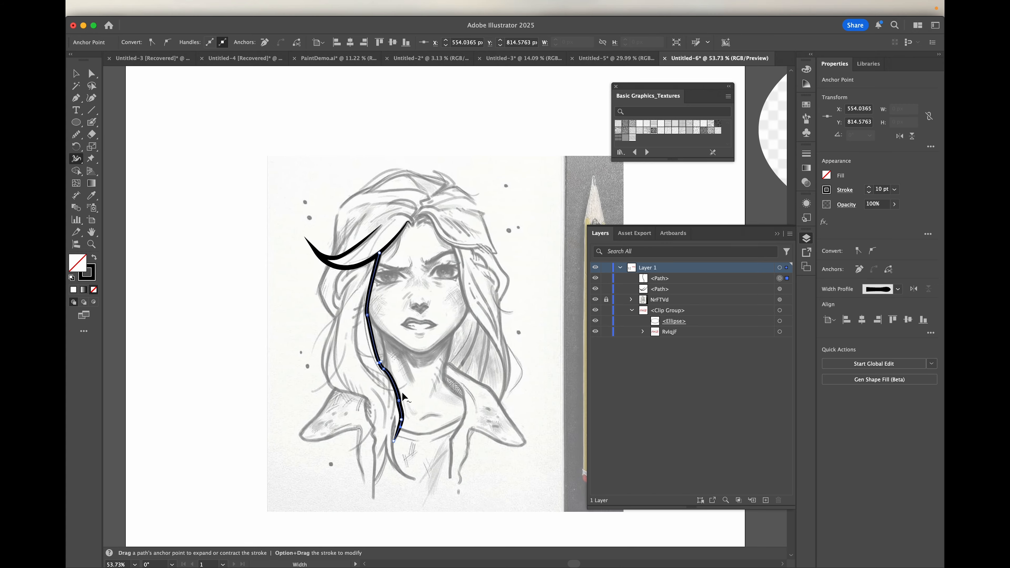
scroll(401, 392, up, 8)
scroll(402, 391, down, 6)
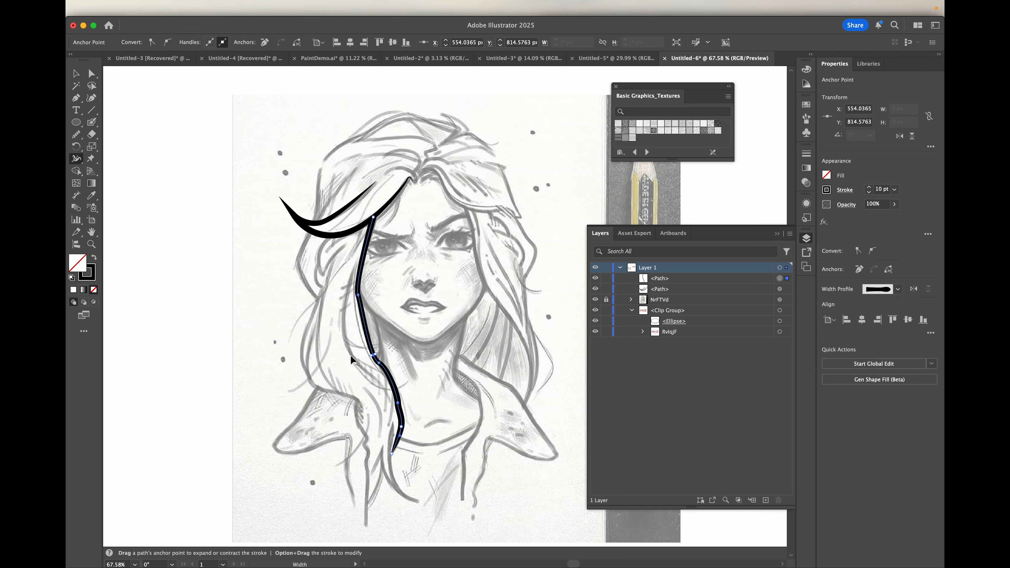
scroll(316, 383, down, 5)
scroll(316, 383, up, 6)
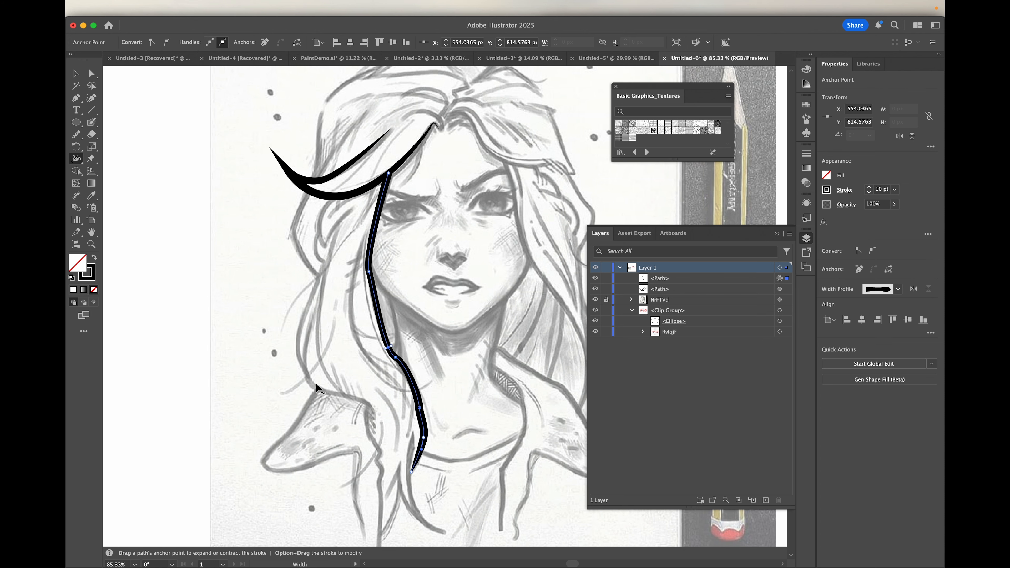
scroll(315, 383, down, 6)
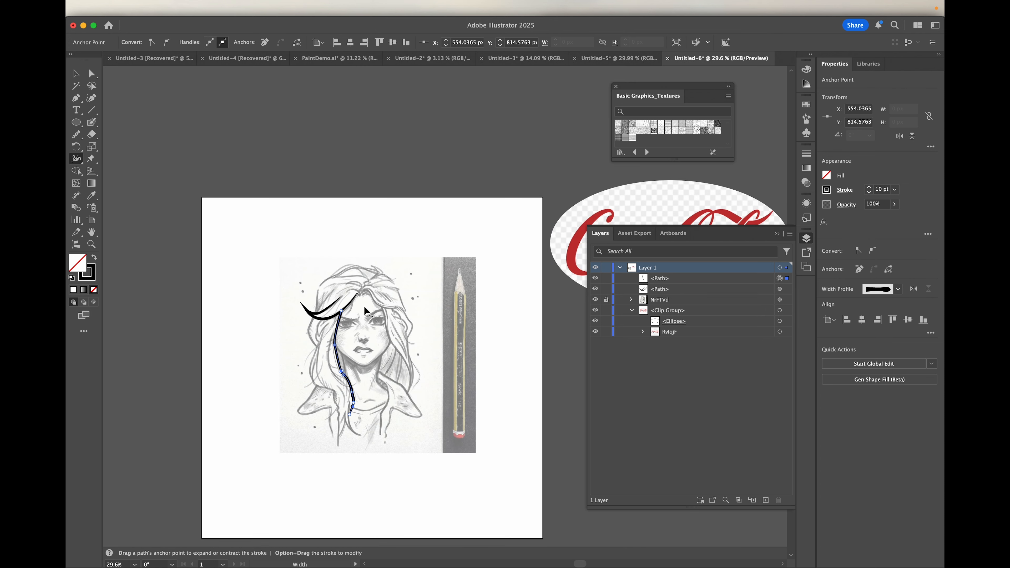
scroll(291, 315, up, 5)
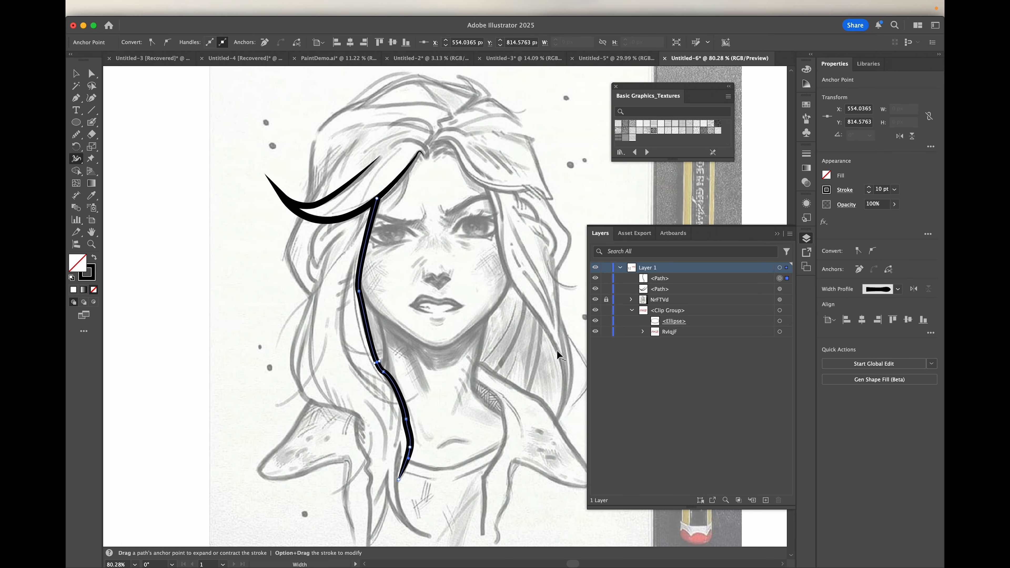
scroll(556, 350, down, 3)
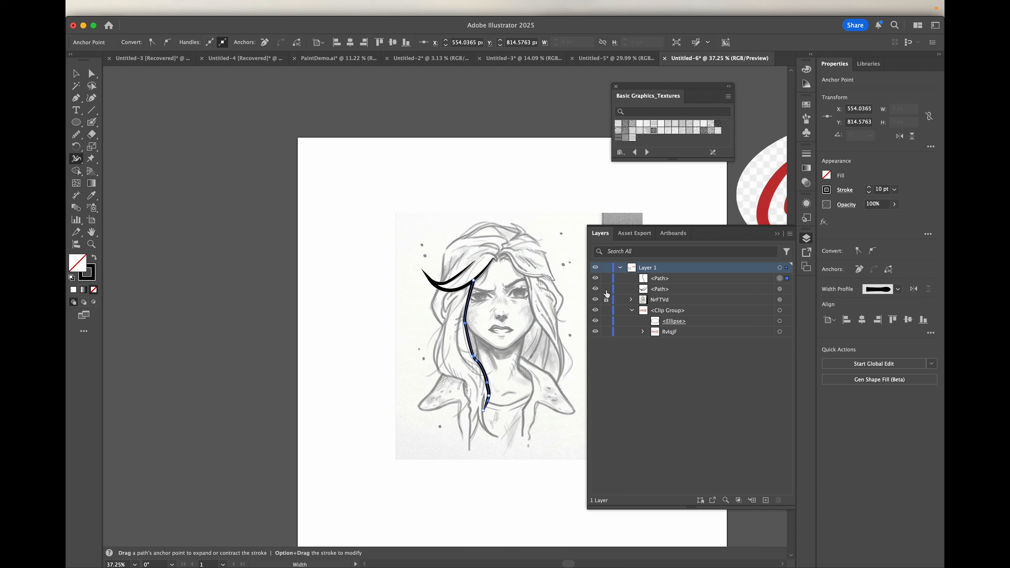
- Lock the long hair path, and hide both traced hair paths together with the sketch image
click(606, 279)
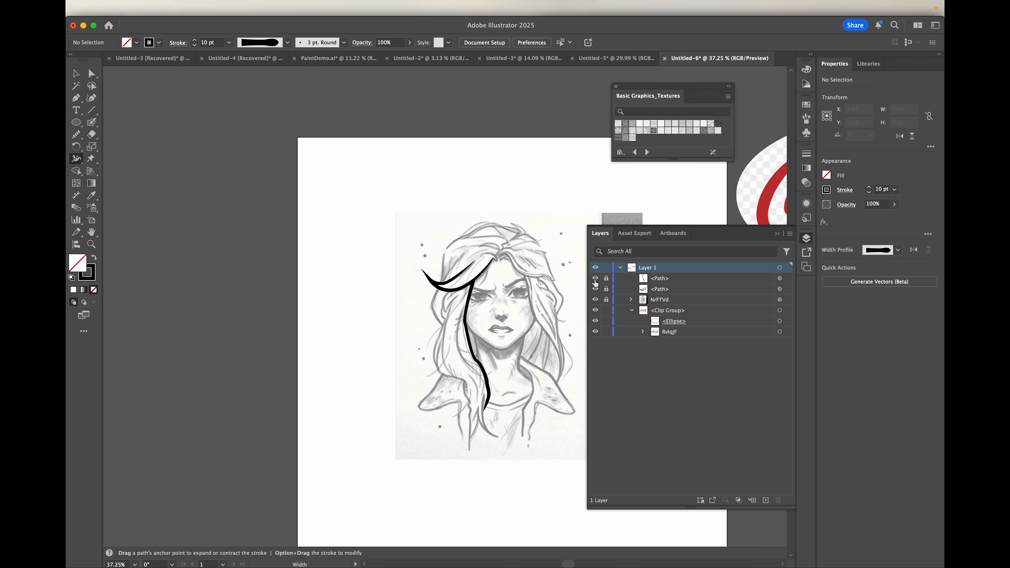
drag(595, 279, 594, 304)
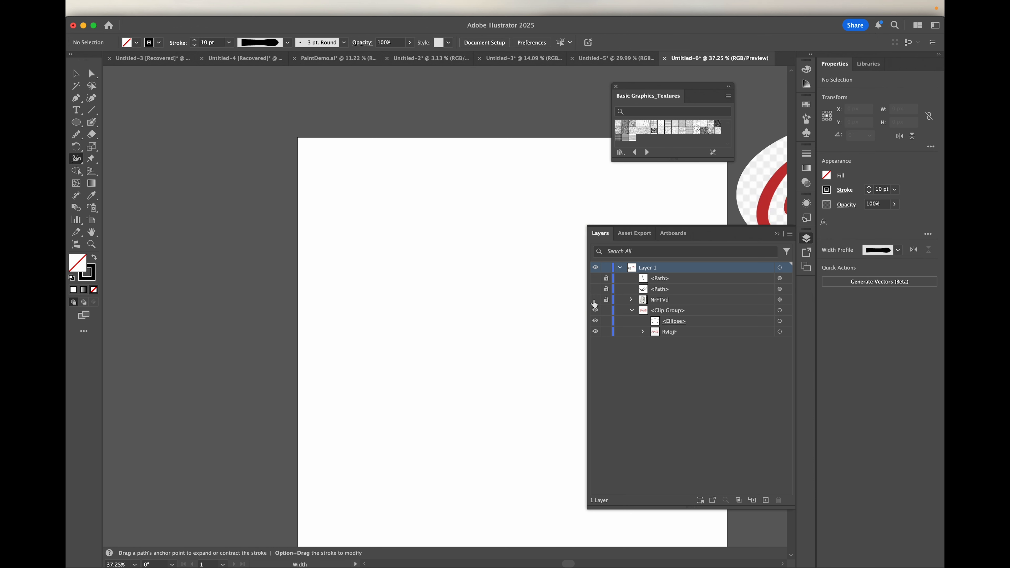
- Move the clipped Coca-Cola logo so that it overlaps the upper-right corner of the artboard
scroll(405, 259, down, 4)
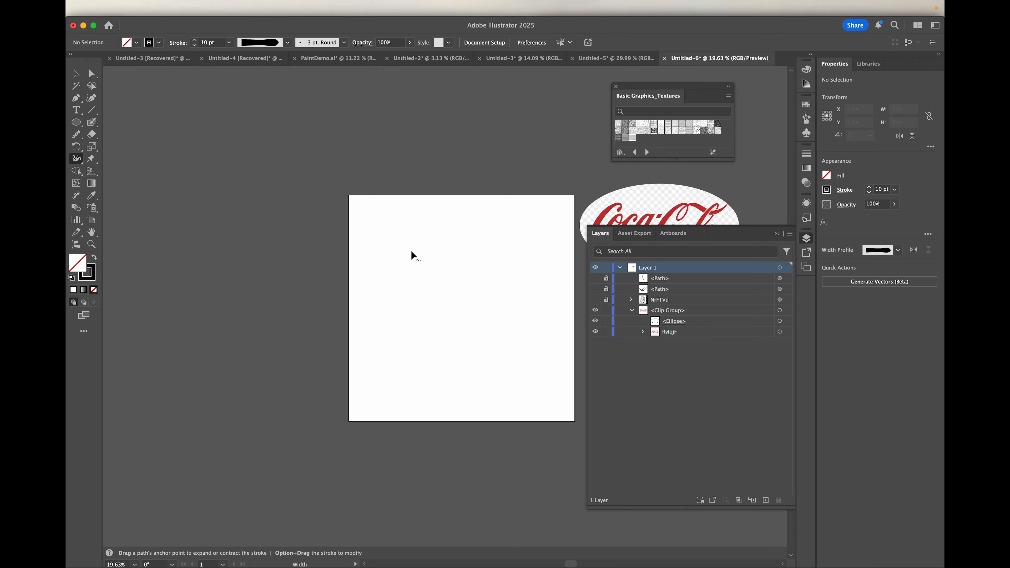
scroll(411, 253, up, 4)
scroll(411, 250, down, 5)
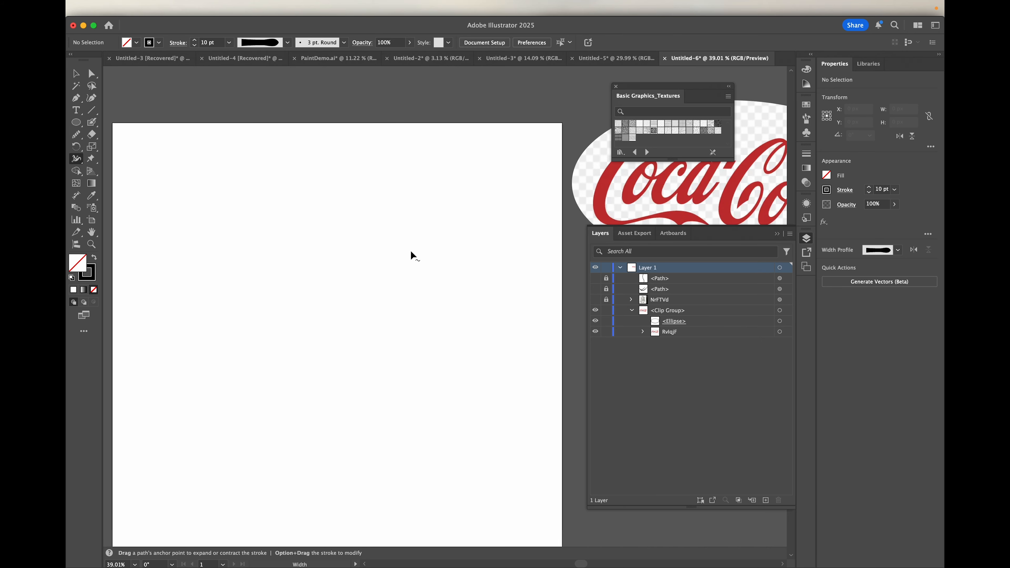
click(75, 73)
click(525, 216)
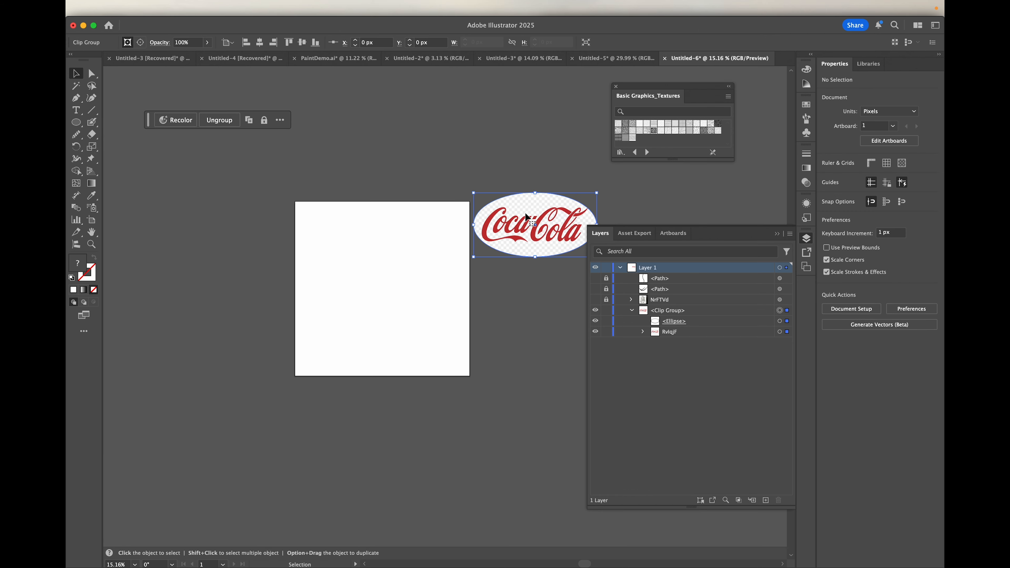
drag(525, 216, 524, 195)
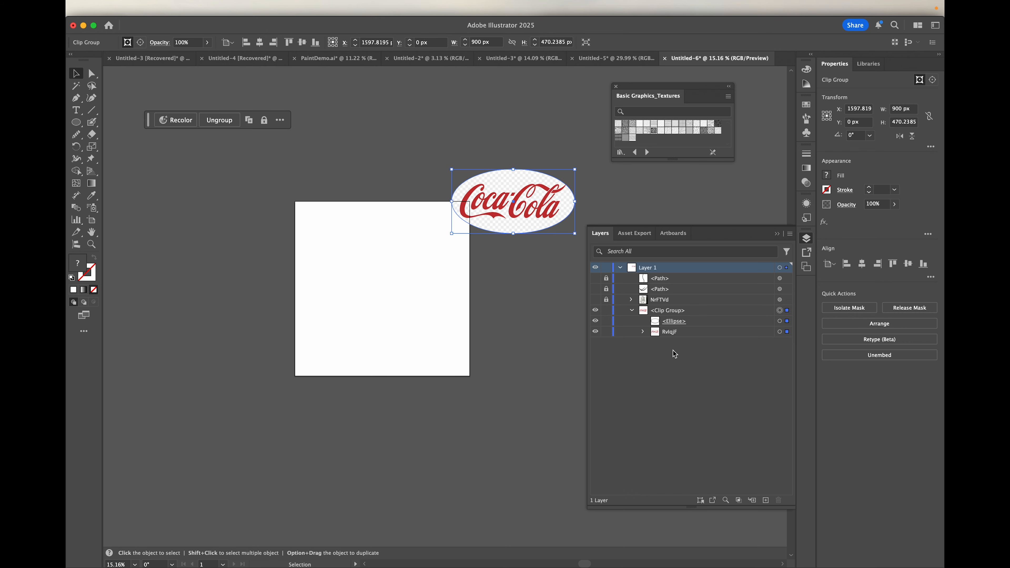
- Copy the unclipped logo image from inside the clip group, paste it outside the group, and place it near the artboard's centre
double_click(526, 191)
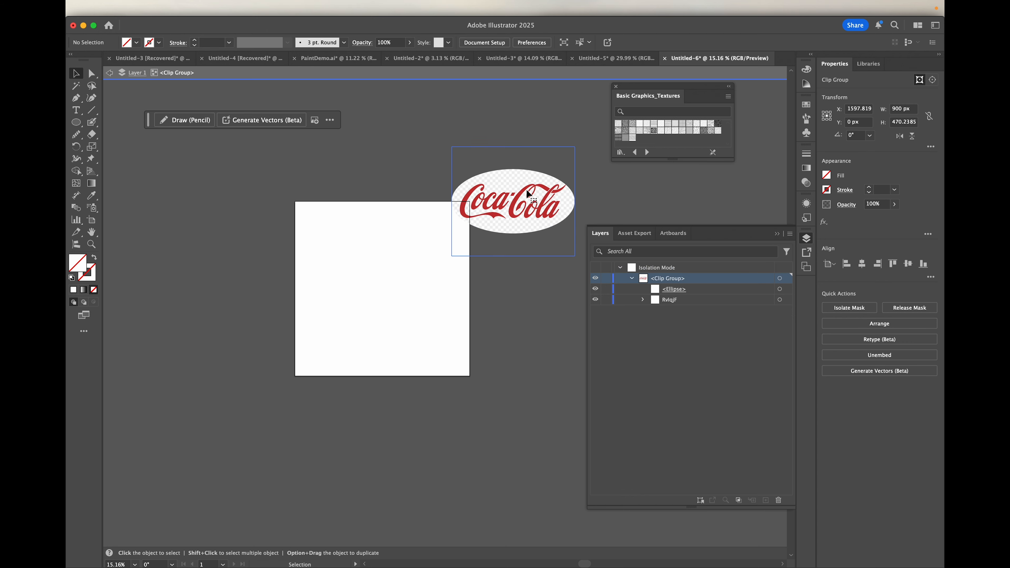
click(780, 300)
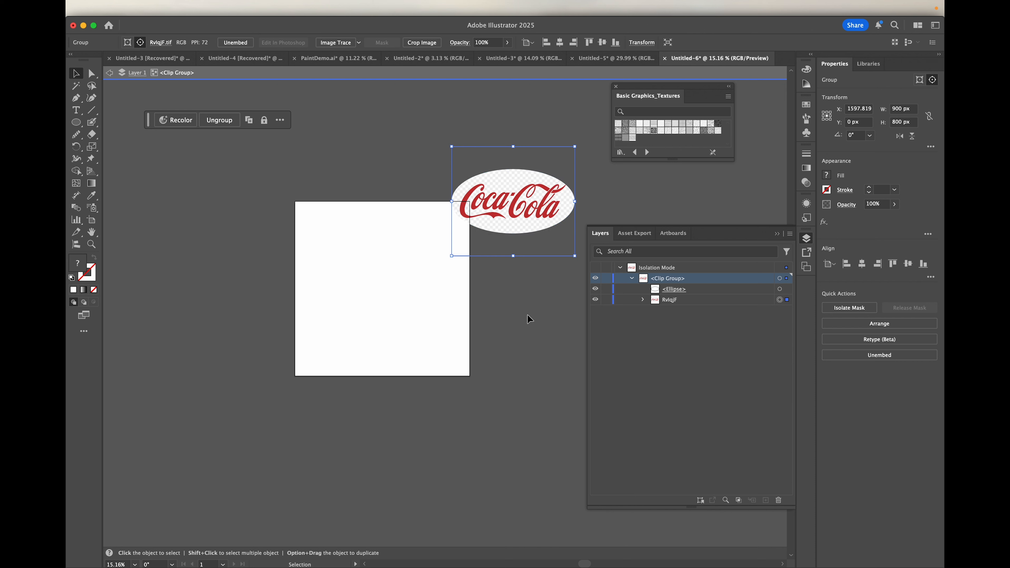
double_click(519, 399)
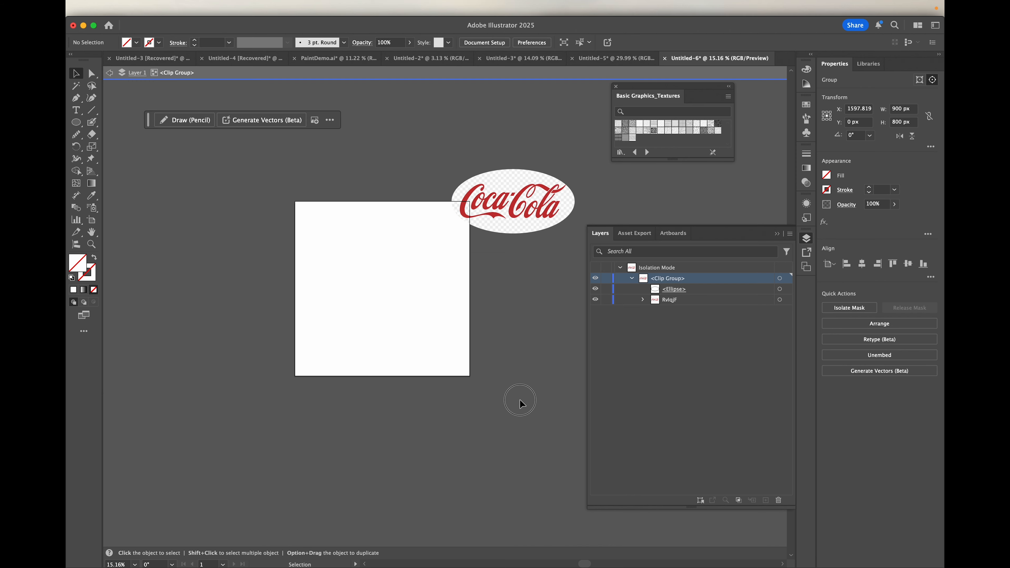
key(a)
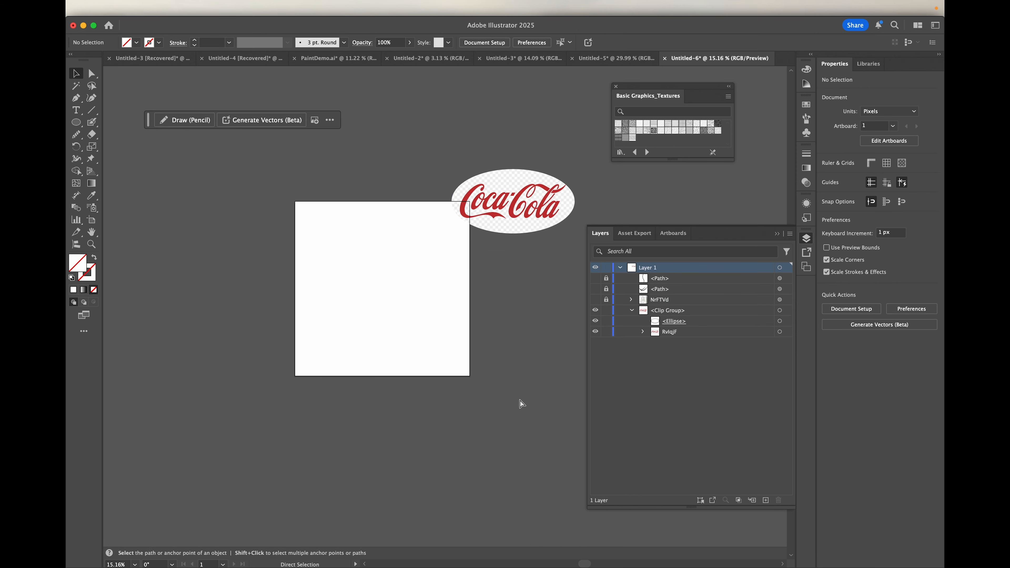
key(v)
key(super+v)
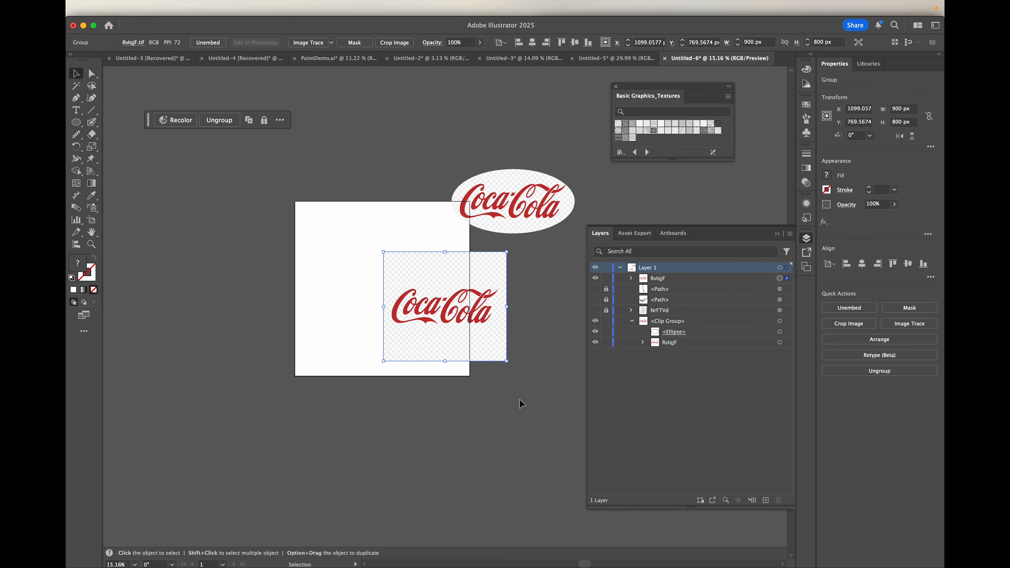
drag(458, 303, 401, 286)
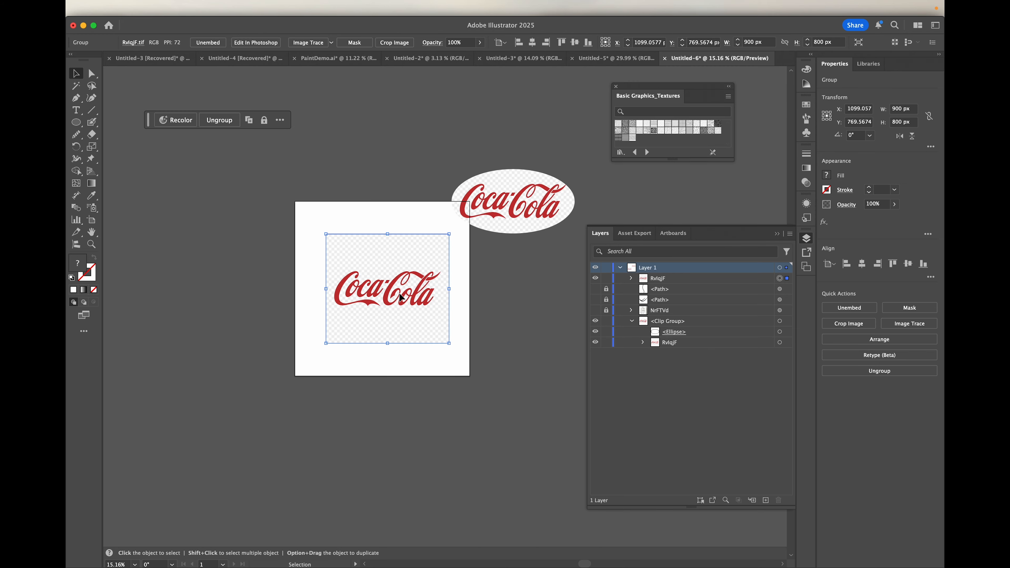
- Run Image Trace with the default preset on the pasted logo image
scroll(399, 293, up, 3)
scroll(399, 292, up, 3)
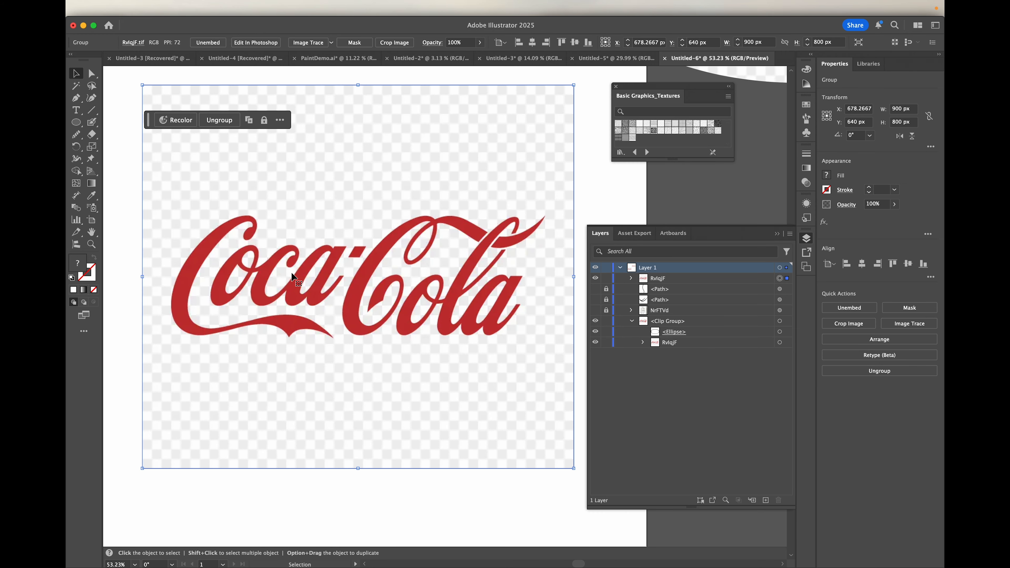
scroll(314, 270, up, 2)
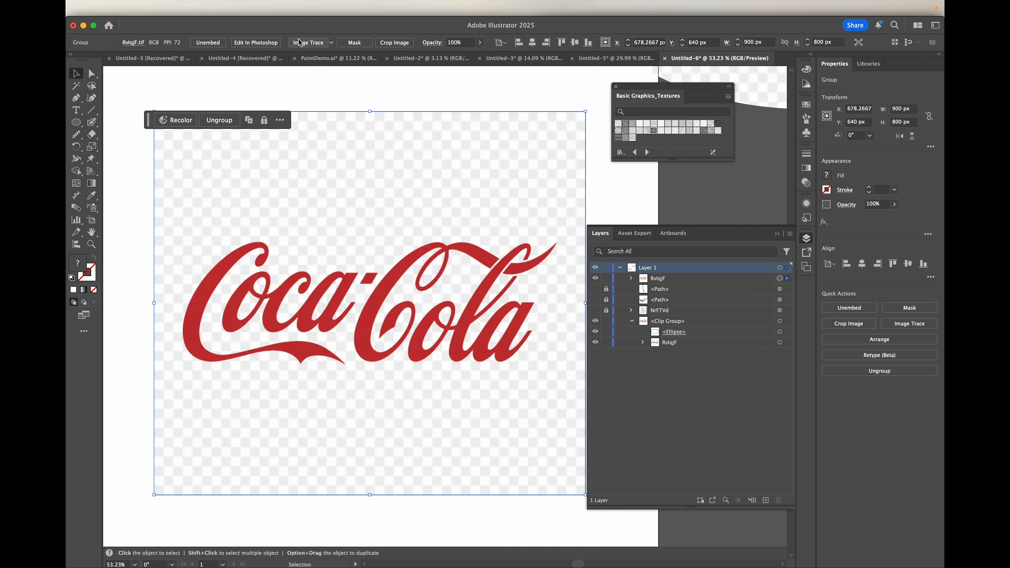
click(311, 46)
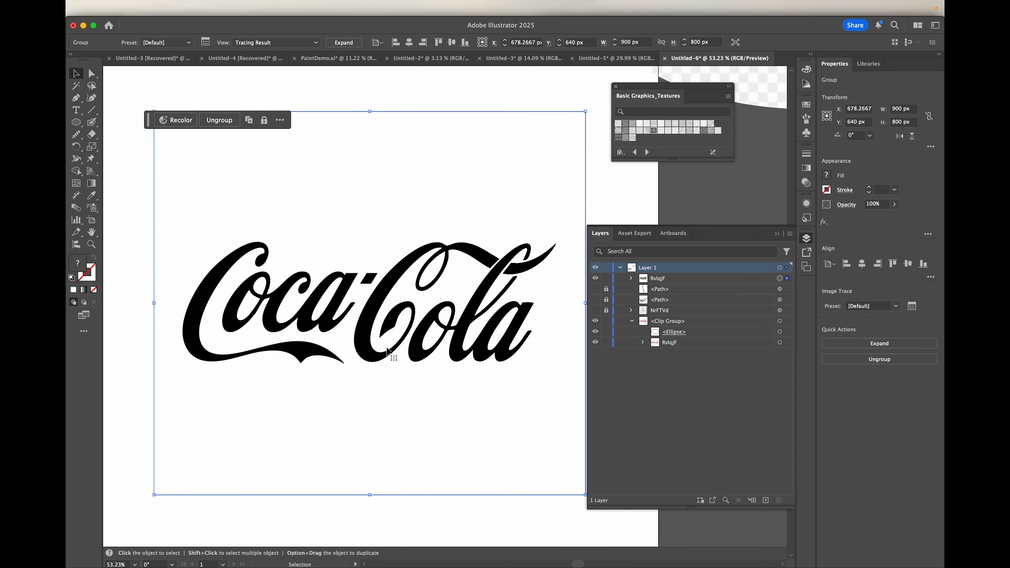
- Open the Image Trace settings and compare the Outlines with Source Image and Source Image views, ending on Tracing Result
scroll(293, 356, down, 3)
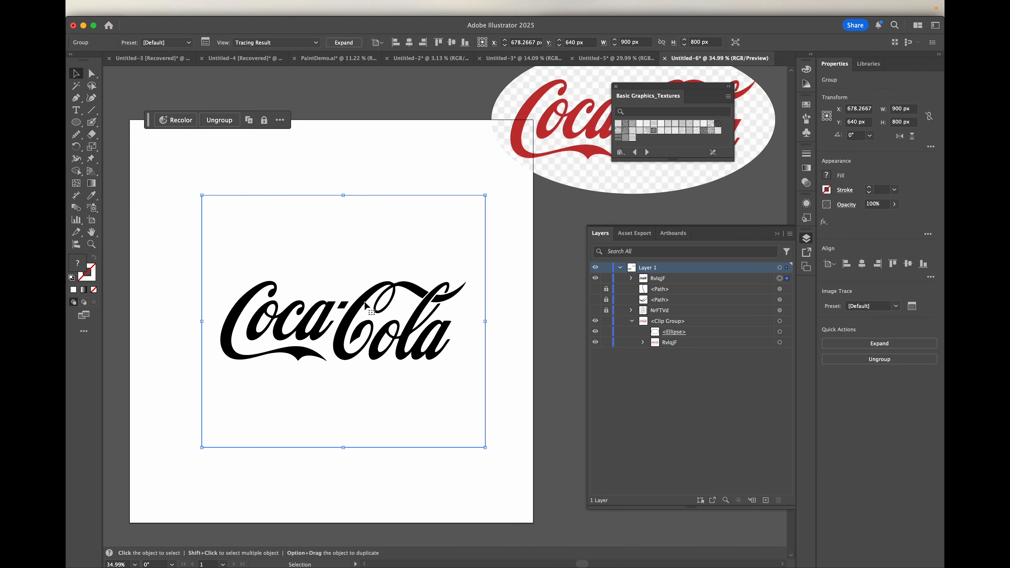
scroll(406, 289, up, 3)
scroll(406, 288, up, 2)
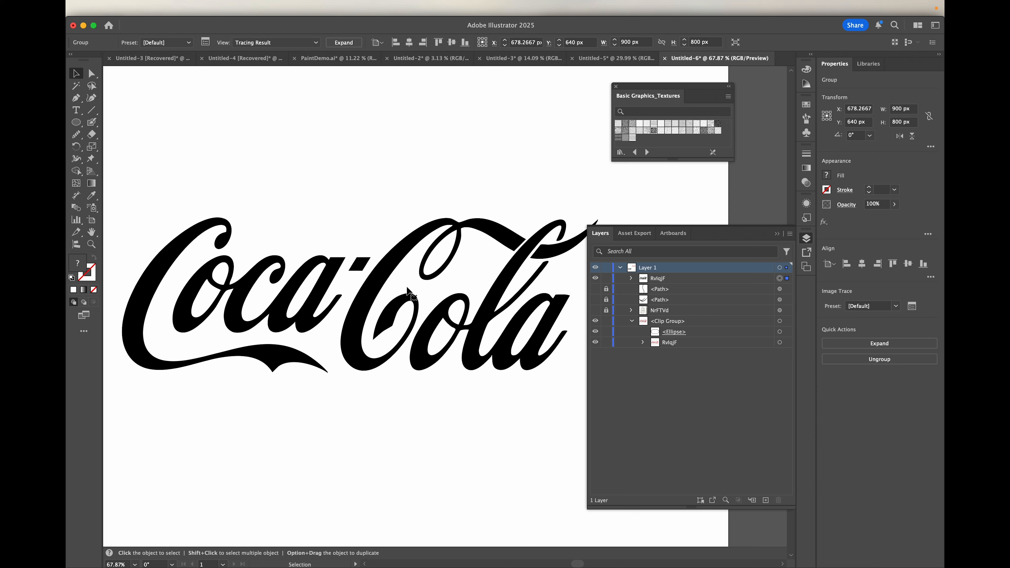
scroll(406, 289, down, 2)
scroll(406, 289, right, 2)
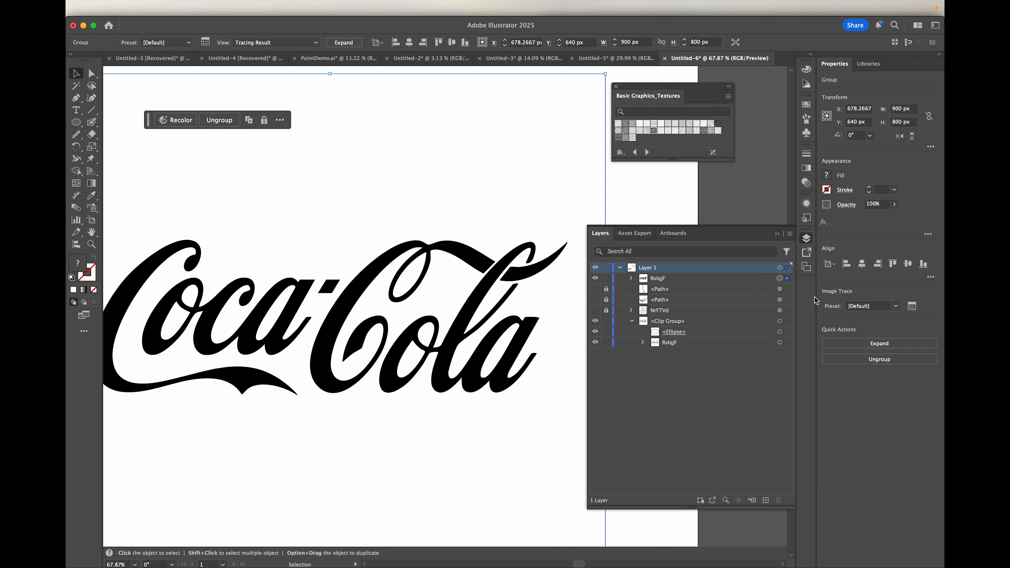
click(912, 306)
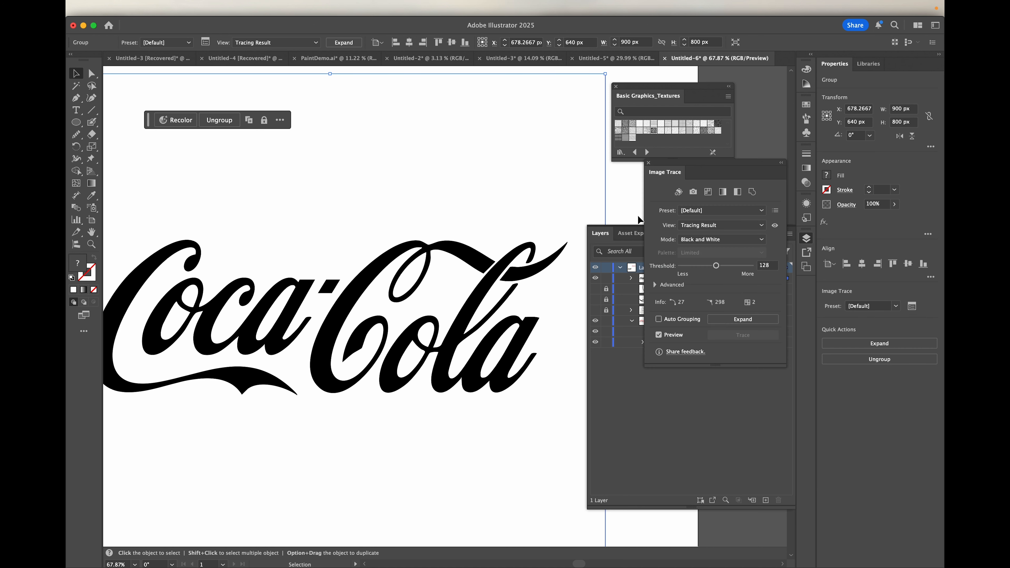
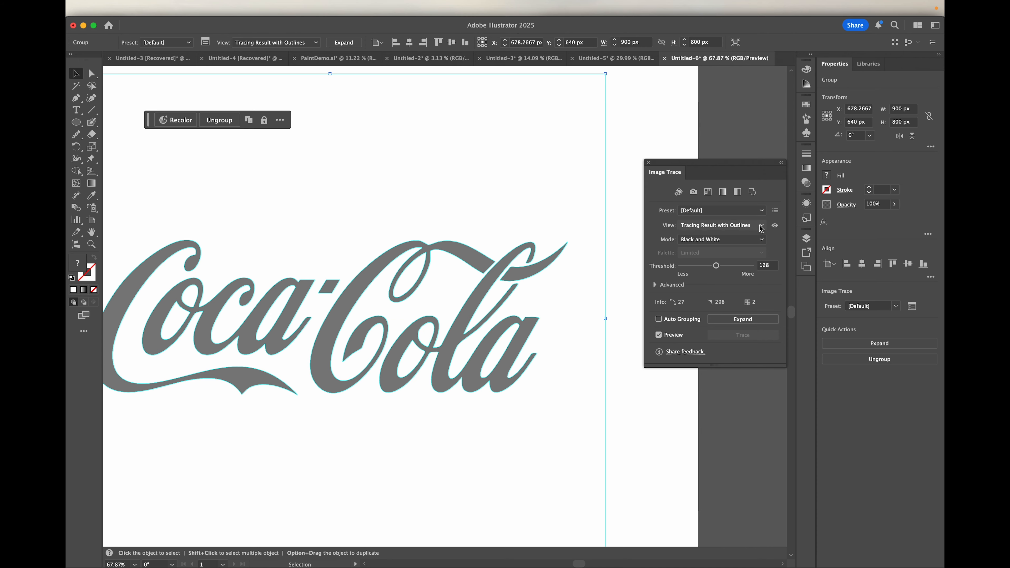
click(763, 226)
click(749, 271)
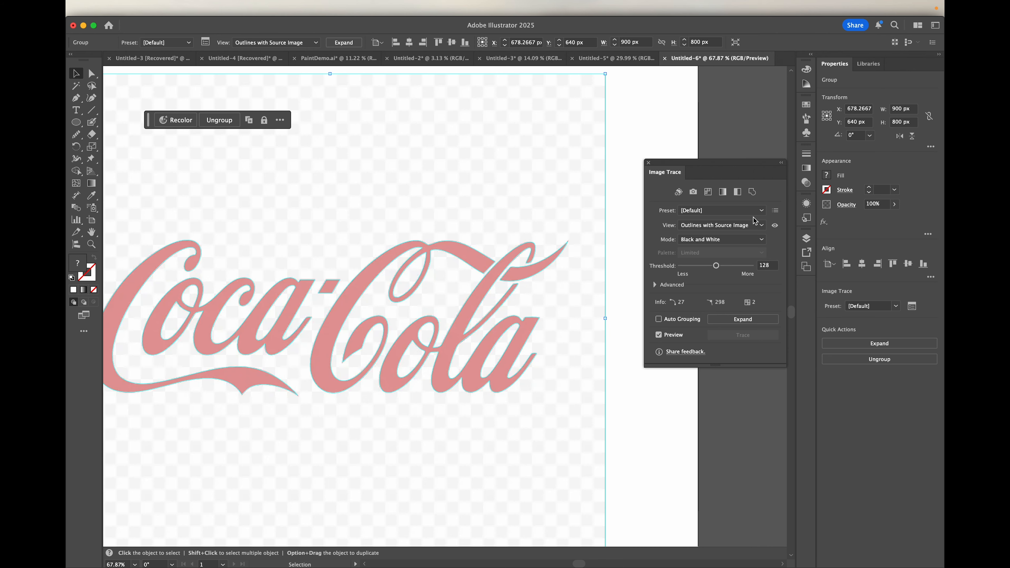
click(766, 226)
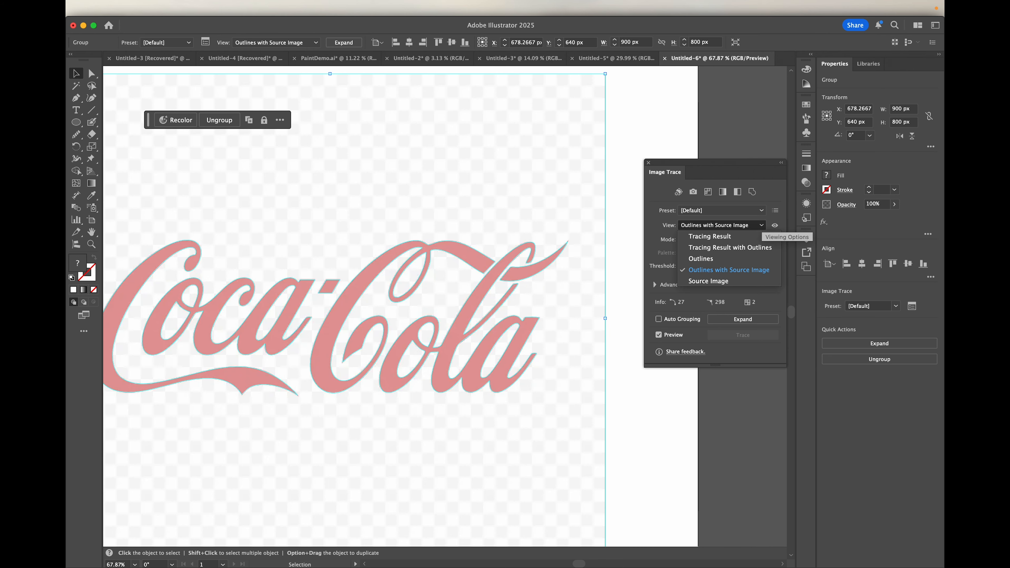
click(720, 281)
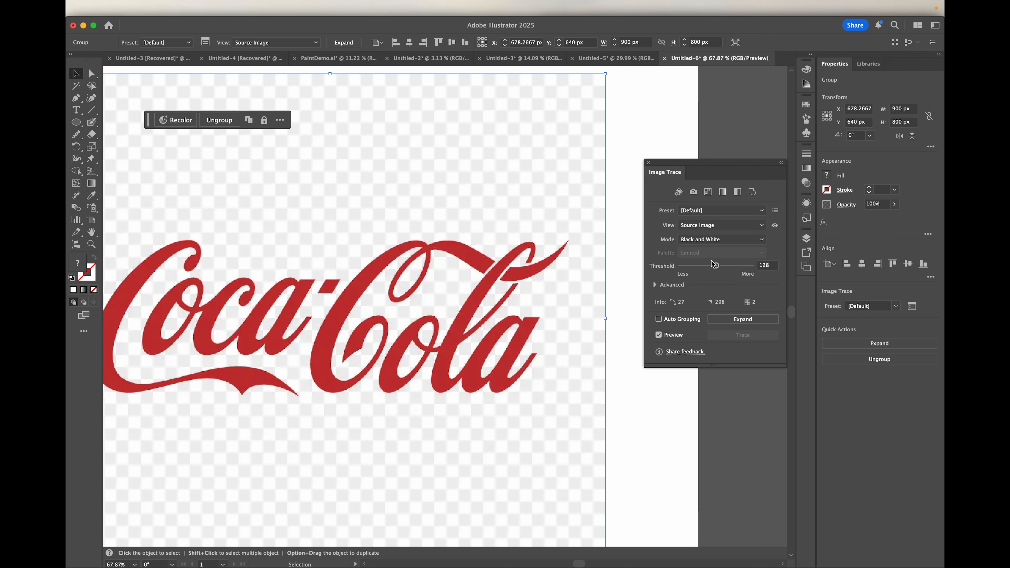
click(753, 233)
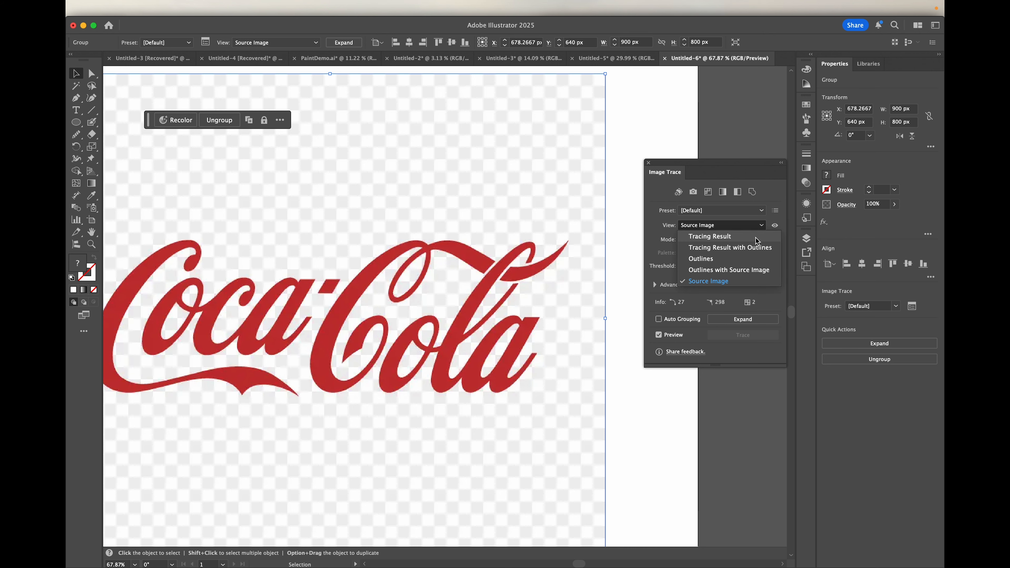
click(757, 240)
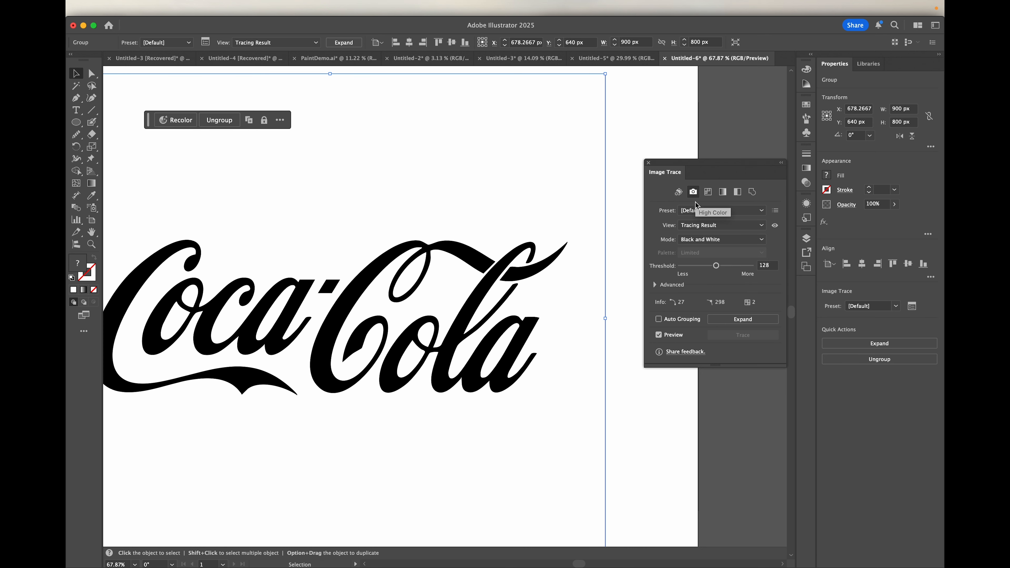
- Set the trace mode to Color and display the Tracing Result with Outlines view
click(762, 240)
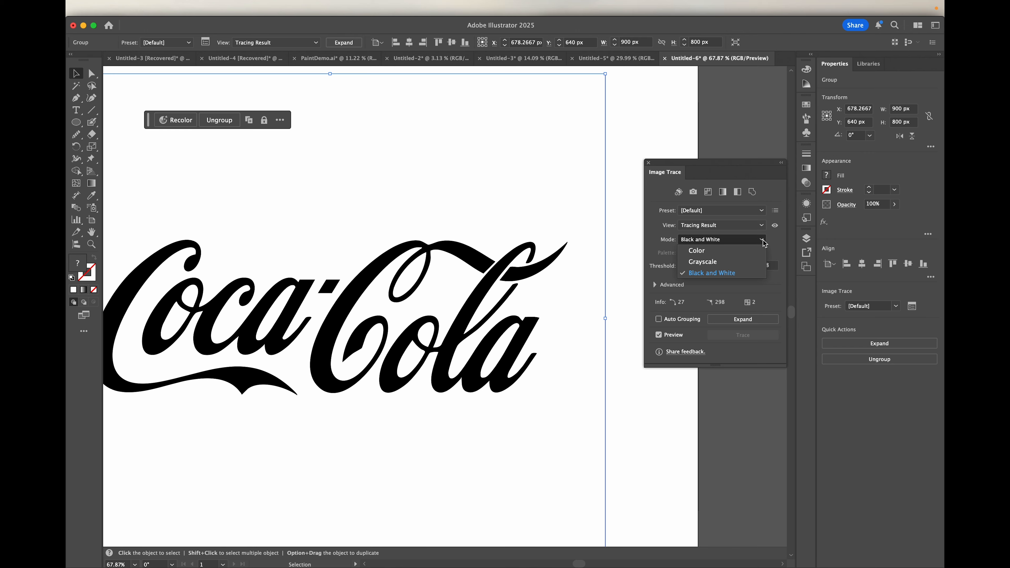
click(728, 249)
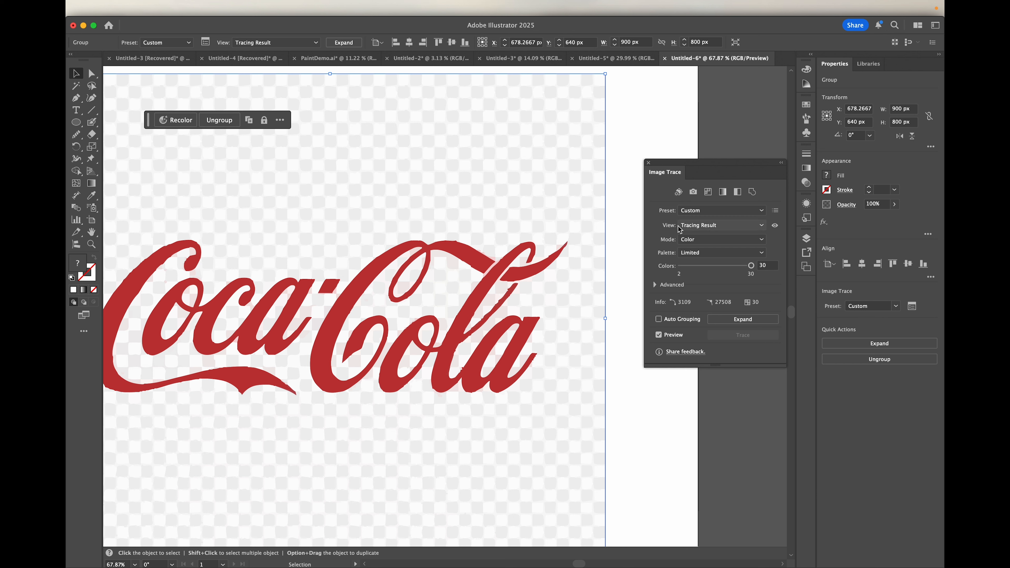
click(760, 227)
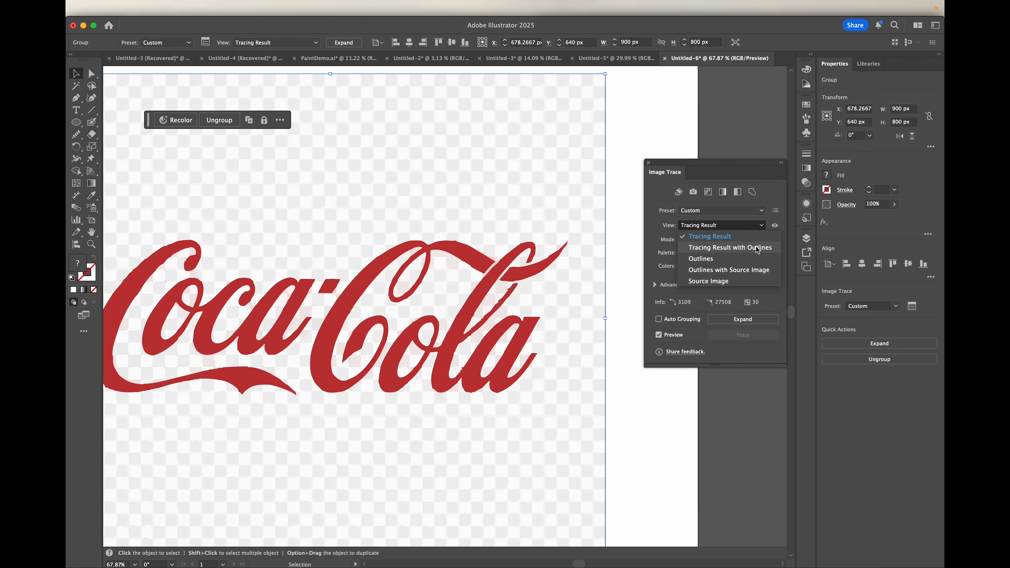
click(757, 247)
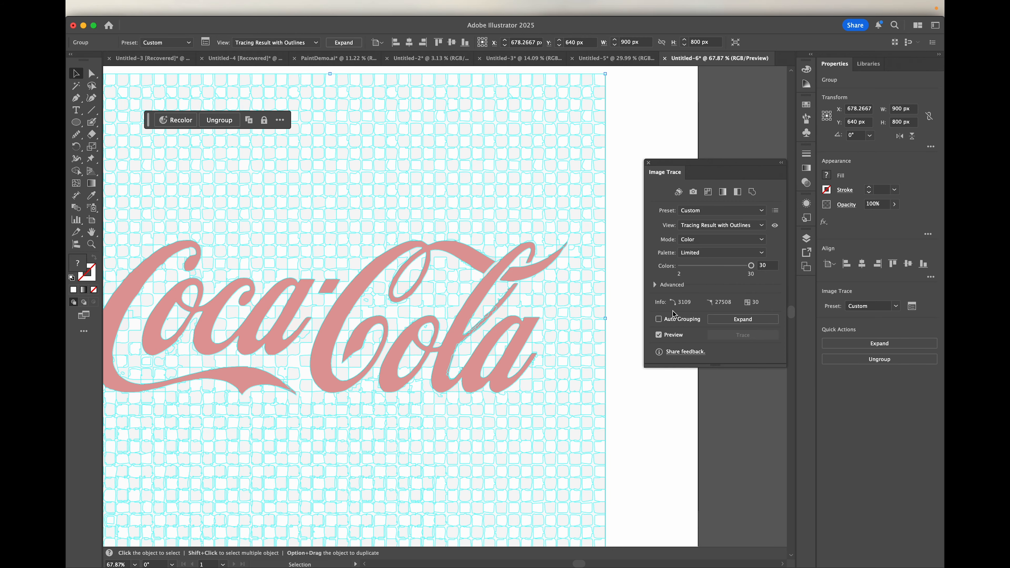
- Limit the logo trace to a maximum of 2 colors
click(765, 266)
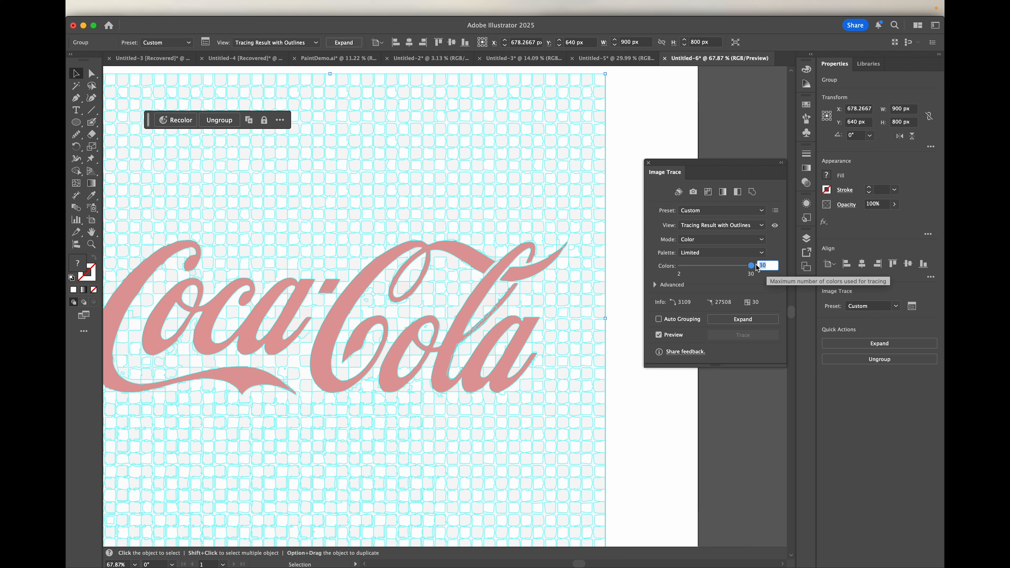
text(2)
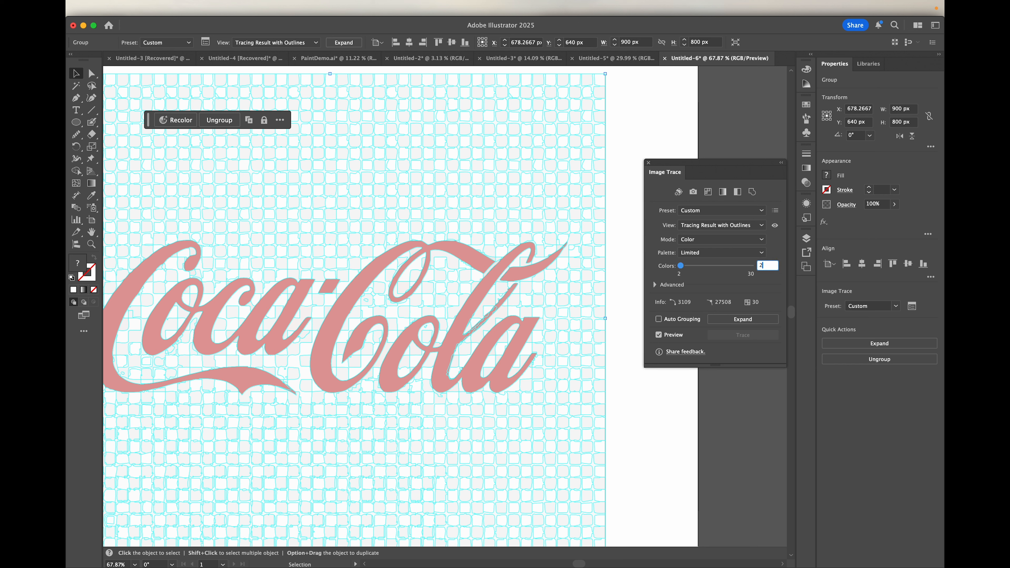
key(Return)
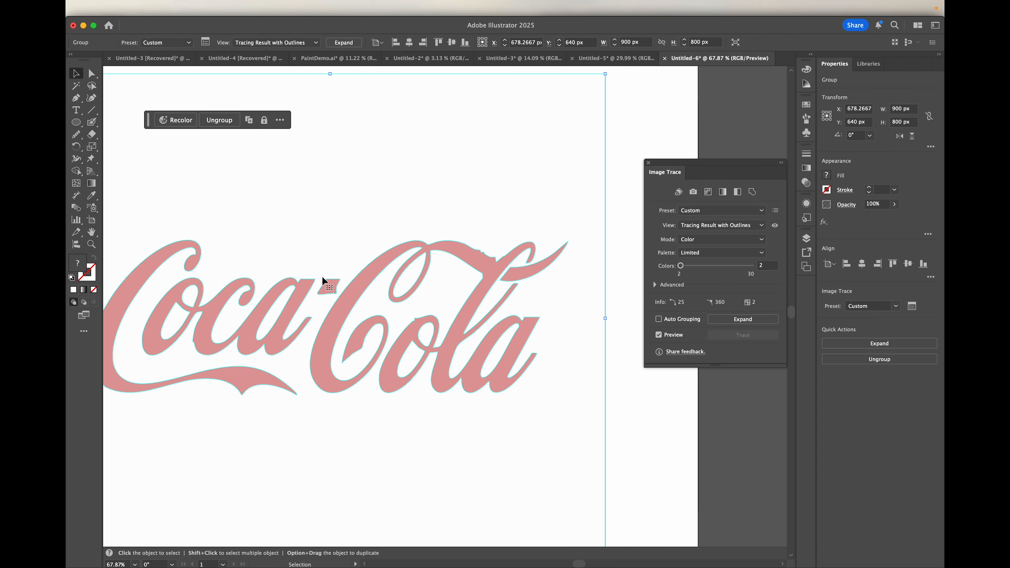
- Switch the two-color logo trace to the Tracing Result view and reveal the advanced trace settings
scroll(321, 275, up, 5)
scroll(322, 278, down, 6)
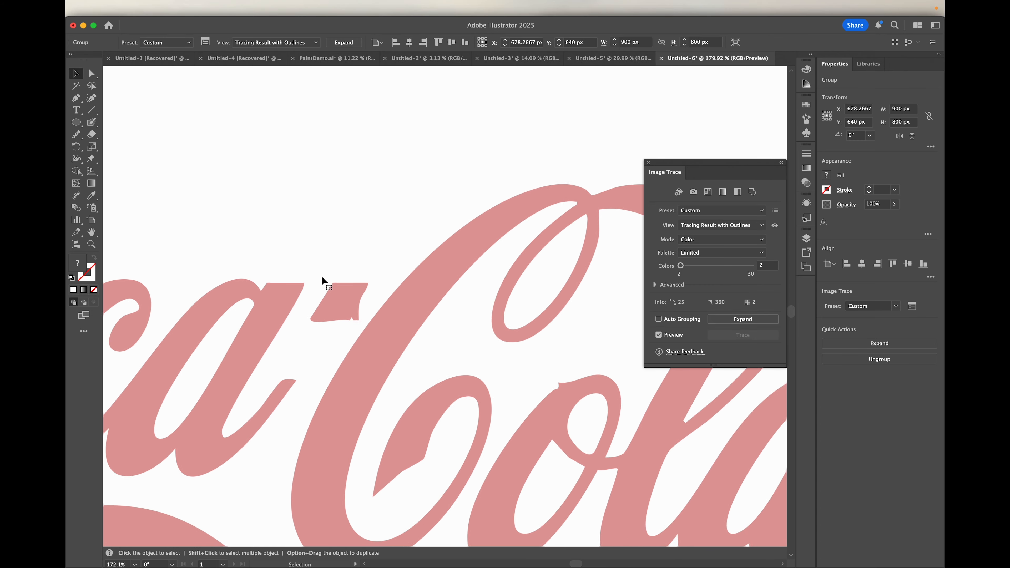
scroll(322, 278, up, 4)
scroll(322, 276, down, 2)
scroll(535, 385, down, 2)
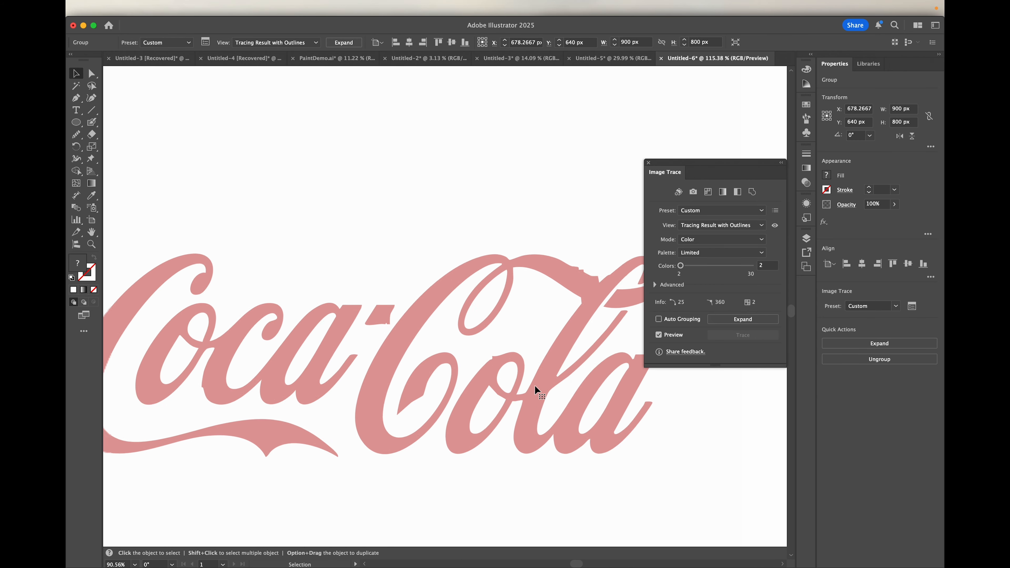
click(760, 226)
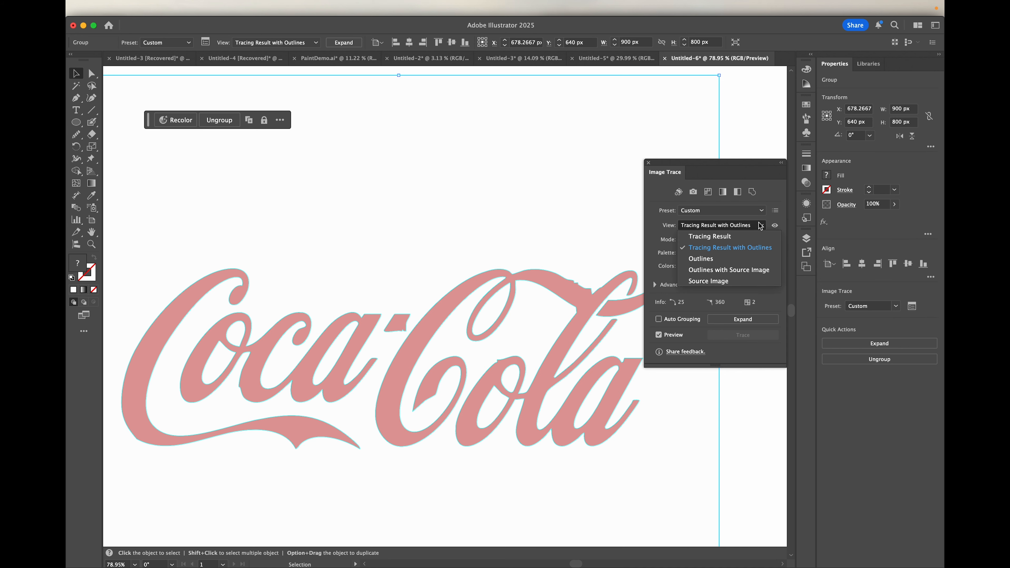
click(742, 235)
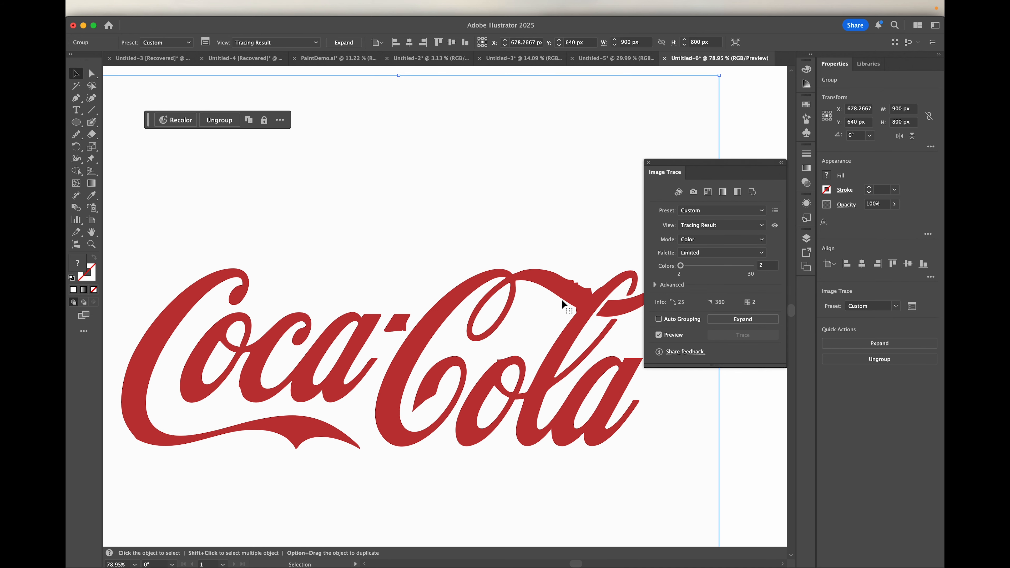
scroll(518, 345, right, 5)
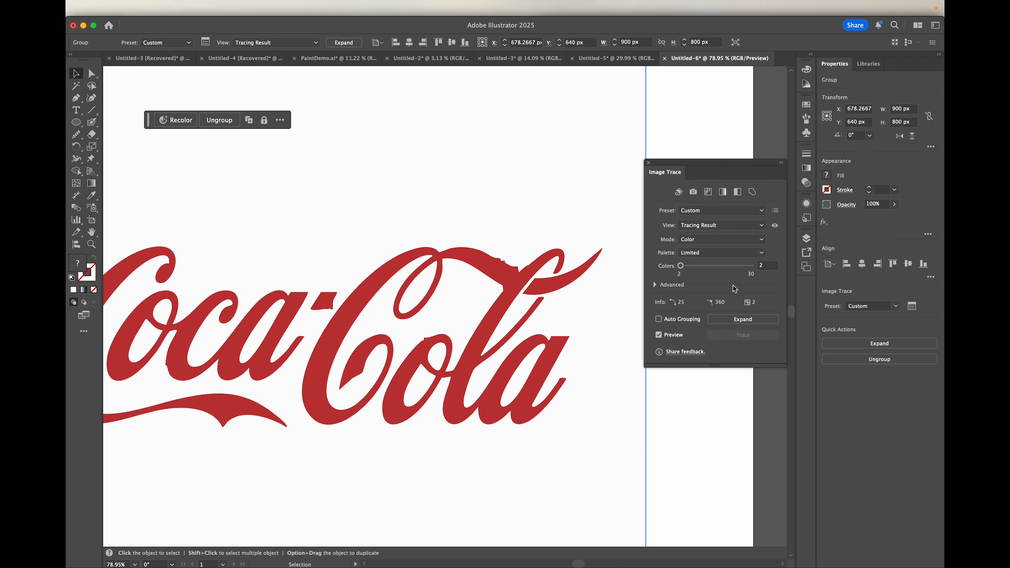
click(655, 285)
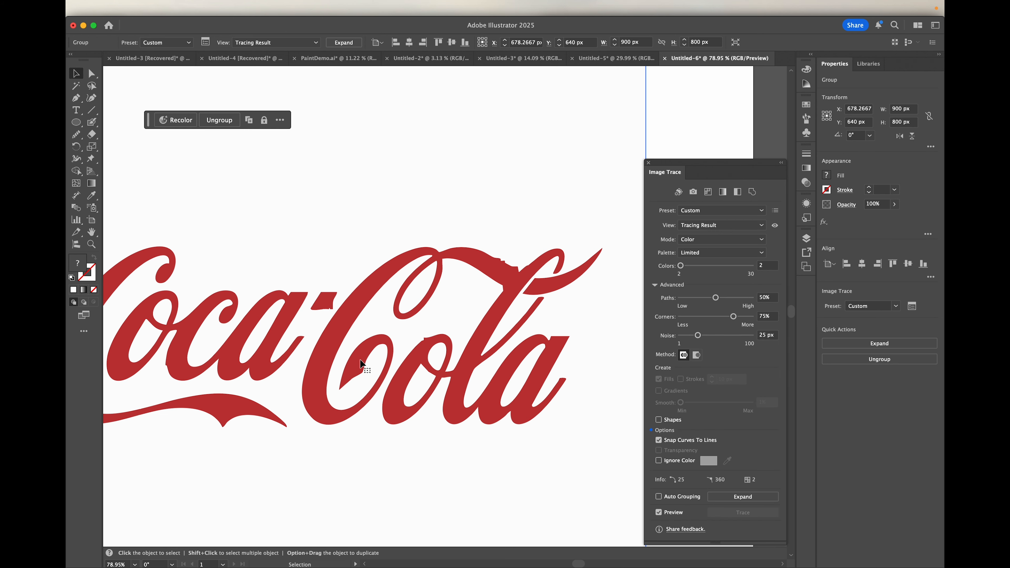
- Lower the trace's Corners to 28%, and try Noise at 70 px before setting it to 45 px
scroll(364, 367, down, 3)
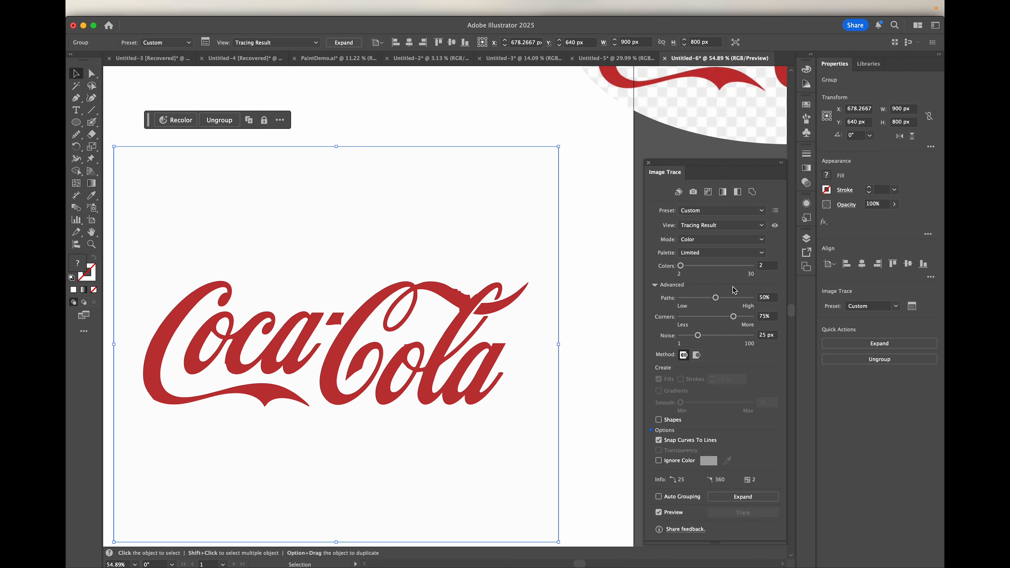
drag(734, 320, 701, 322)
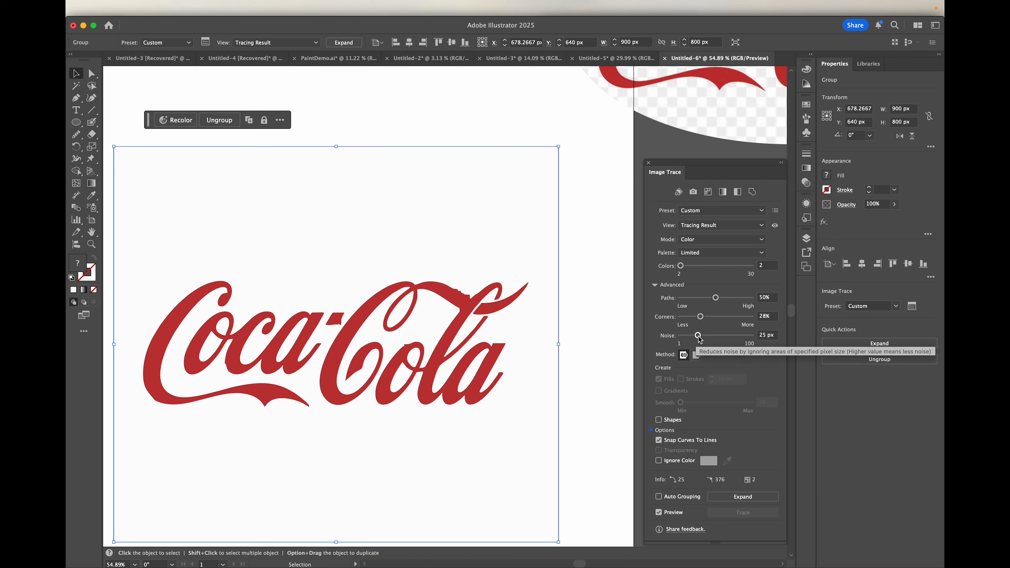
drag(699, 338, 730, 336)
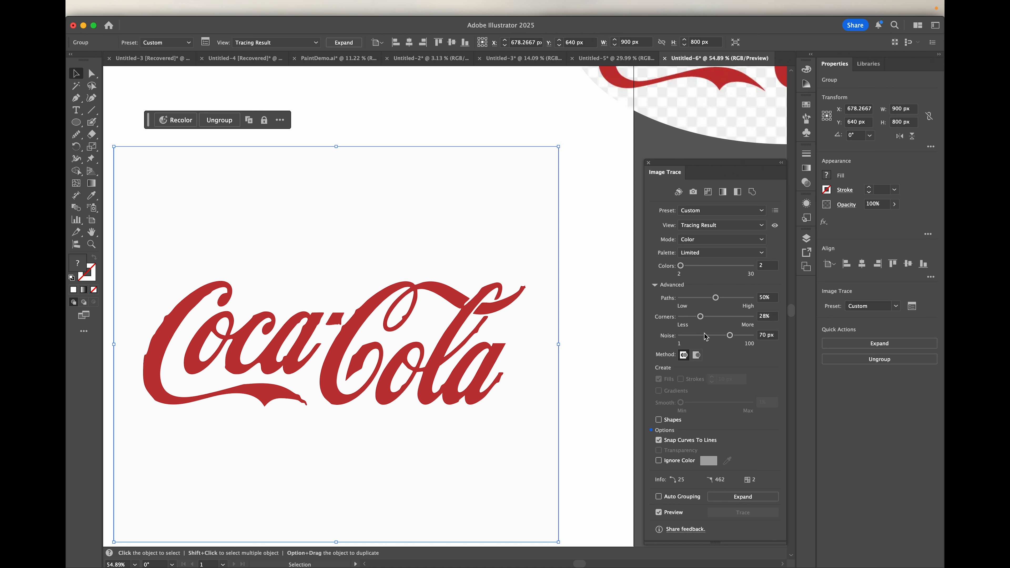
click(712, 335)
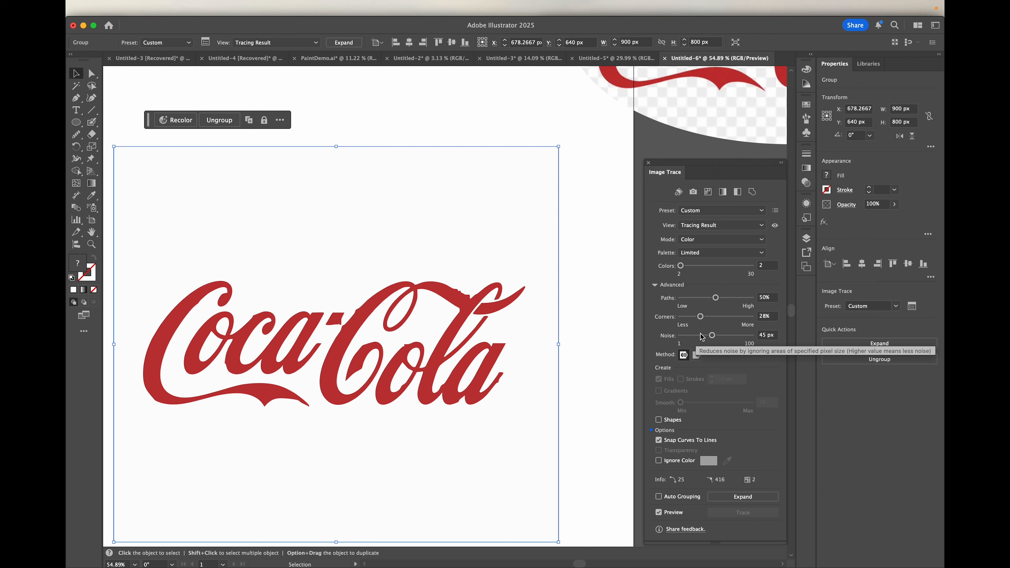
- Set the trace's Paths to 7% and Corners to 0%, and try Noise at 88 px before setting it to 11 px
click(688, 299)
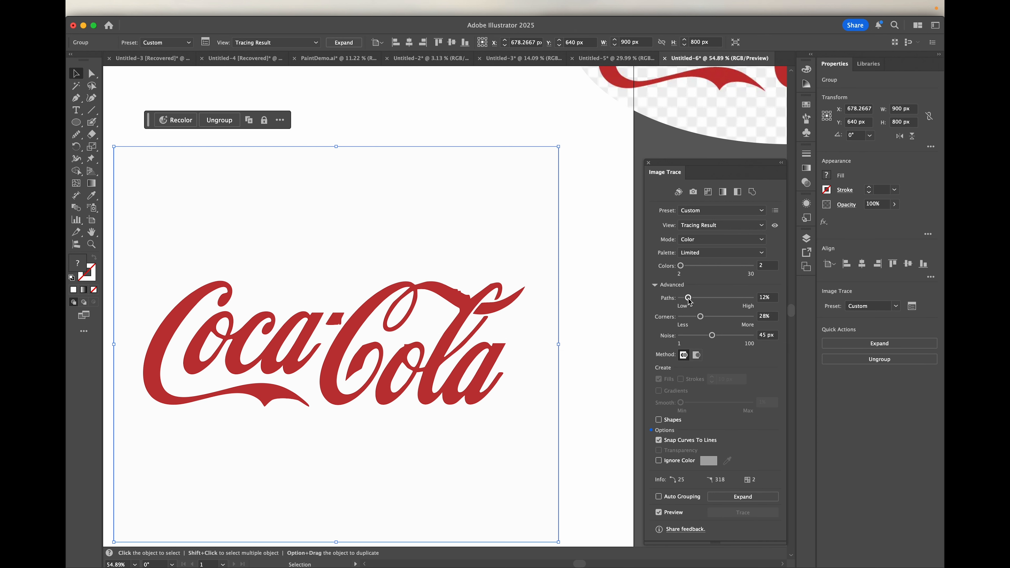
drag(688, 299, 685, 299)
drag(700, 316, 688, 316)
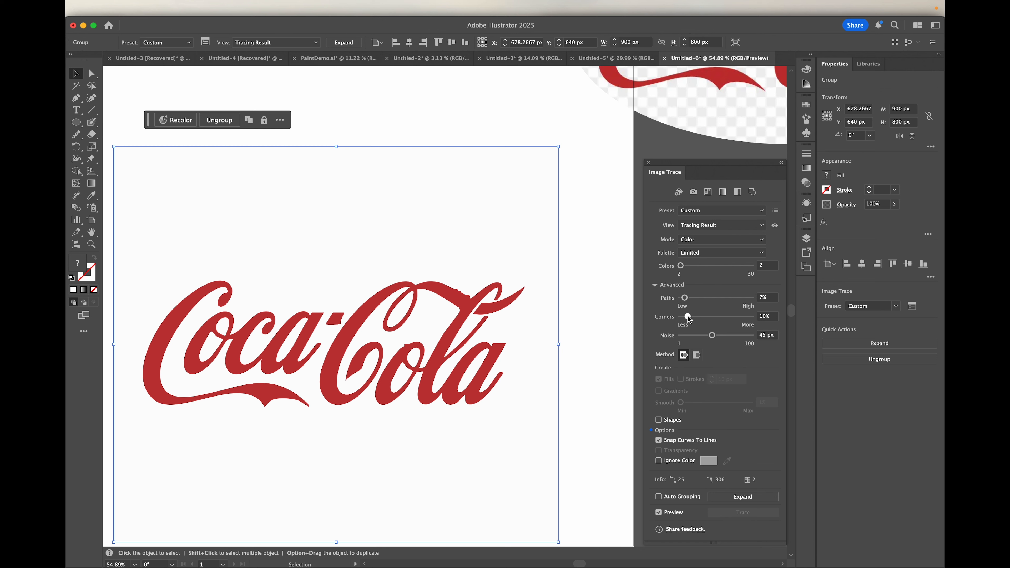
drag(688, 316, 671, 319)
drag(712, 337, 742, 339)
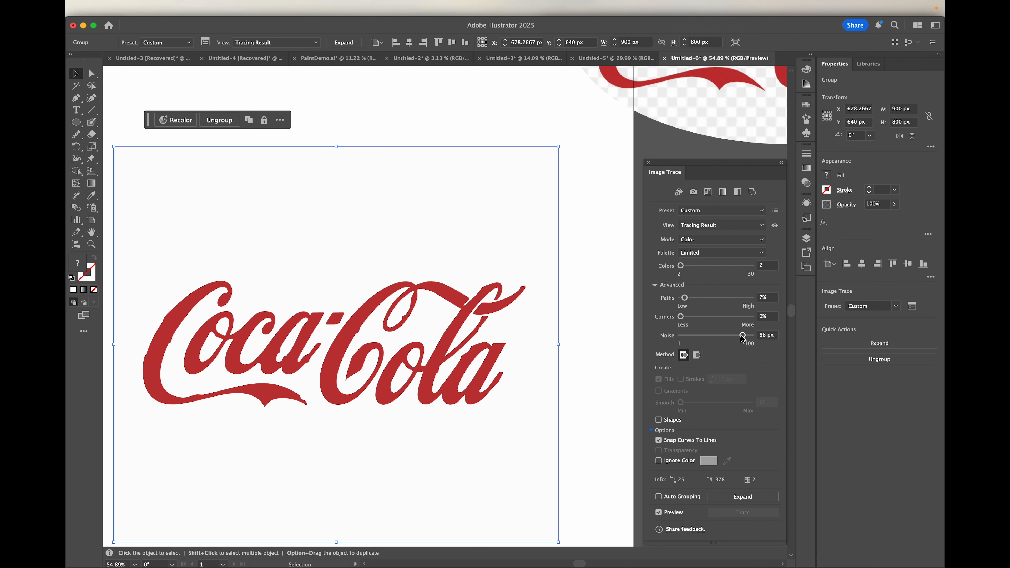
drag(742, 338, 688, 340)
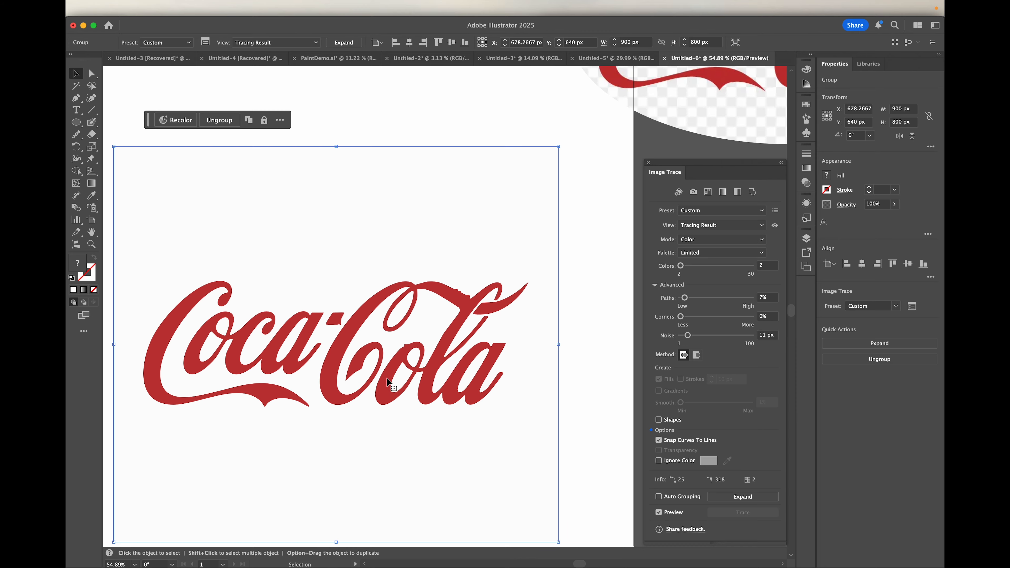
- Check the letter edges of the red logo trace and reset it to the [Default] preset
scroll(446, 406, down, 2)
scroll(447, 407, left, 1)
scroll(446, 407, up, 2)
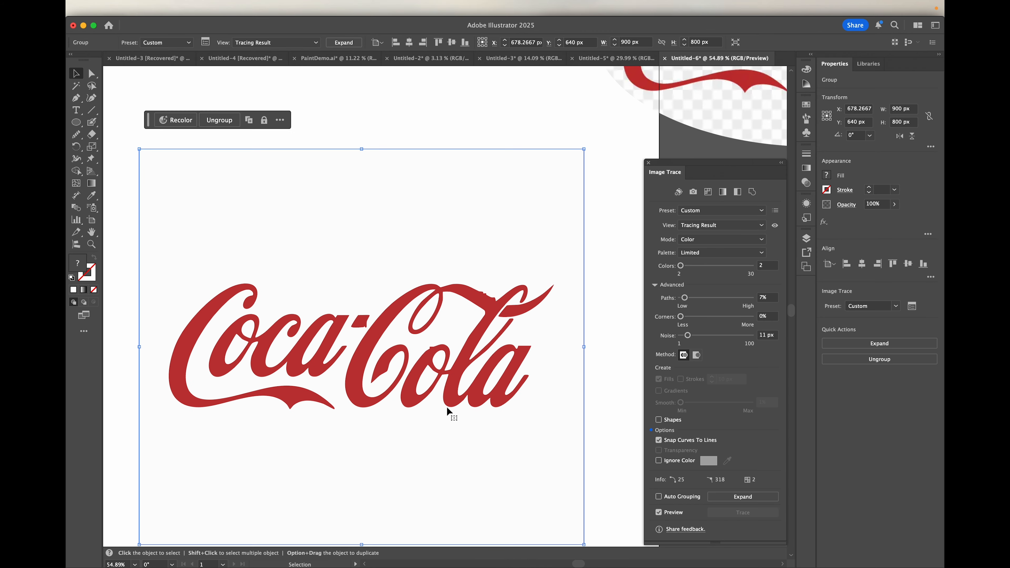
scroll(333, 296, up, 5)
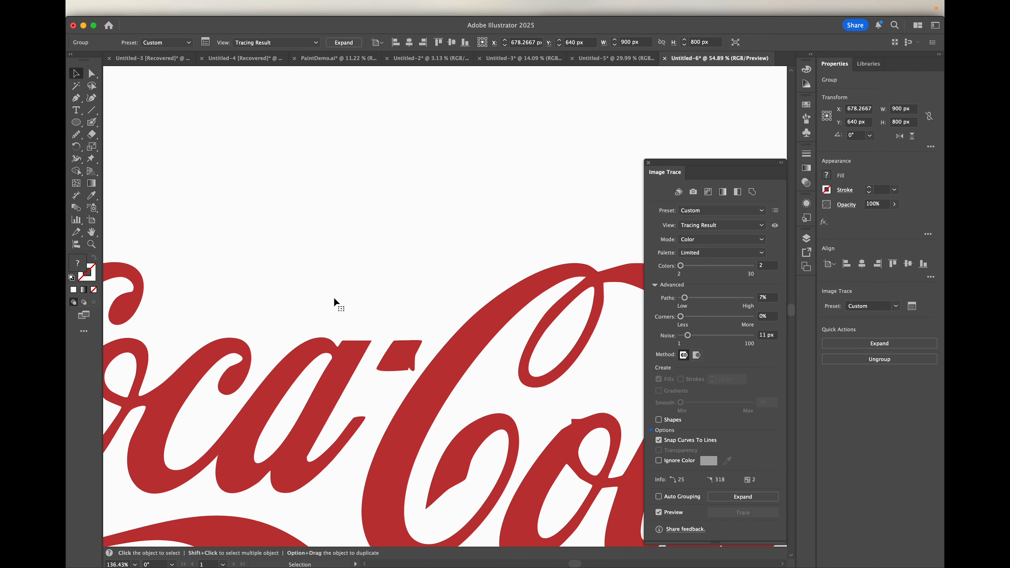
scroll(334, 296, down, 2)
scroll(334, 296, down, 3)
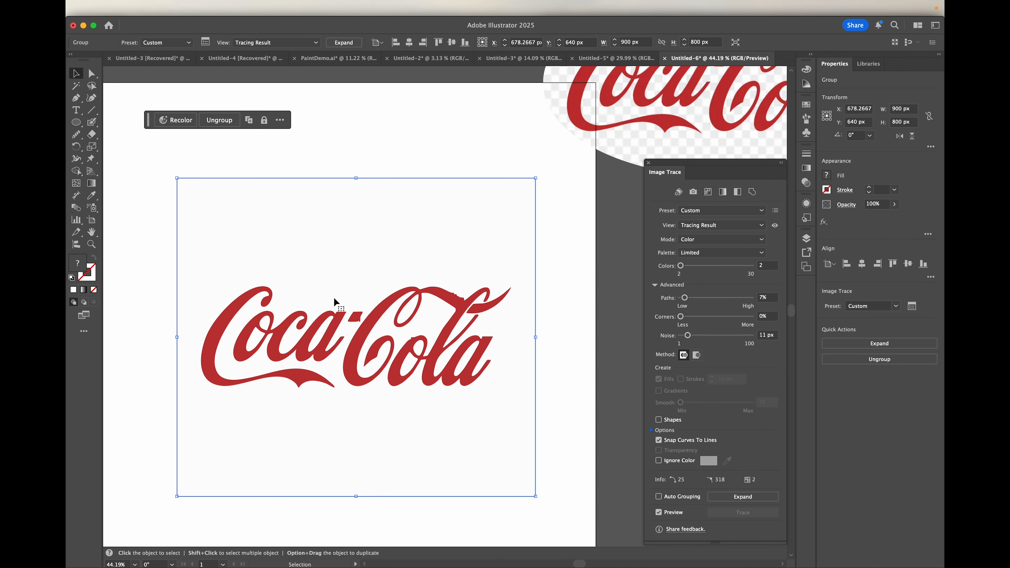
click(756, 256)
click(767, 254)
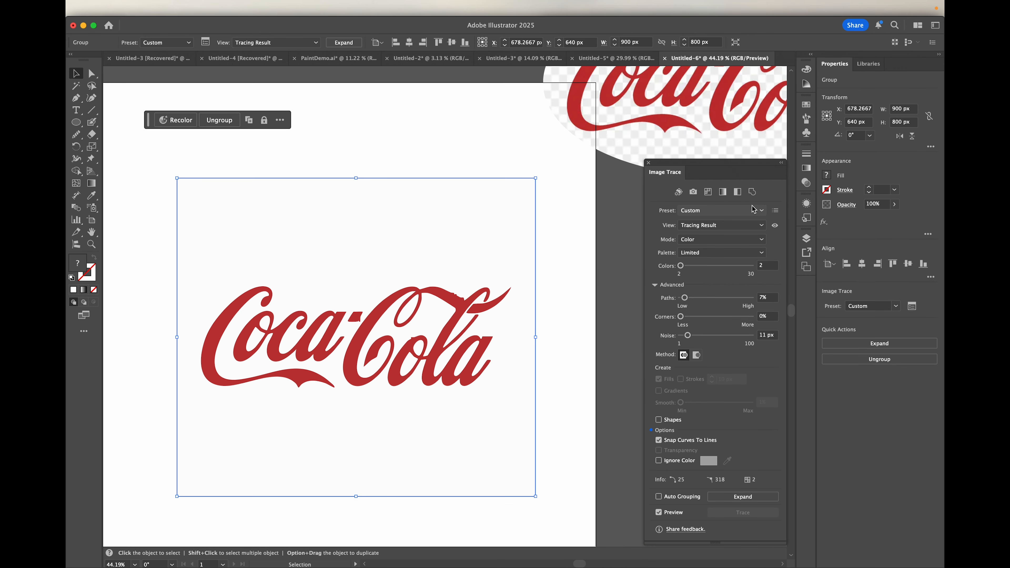
click(753, 212)
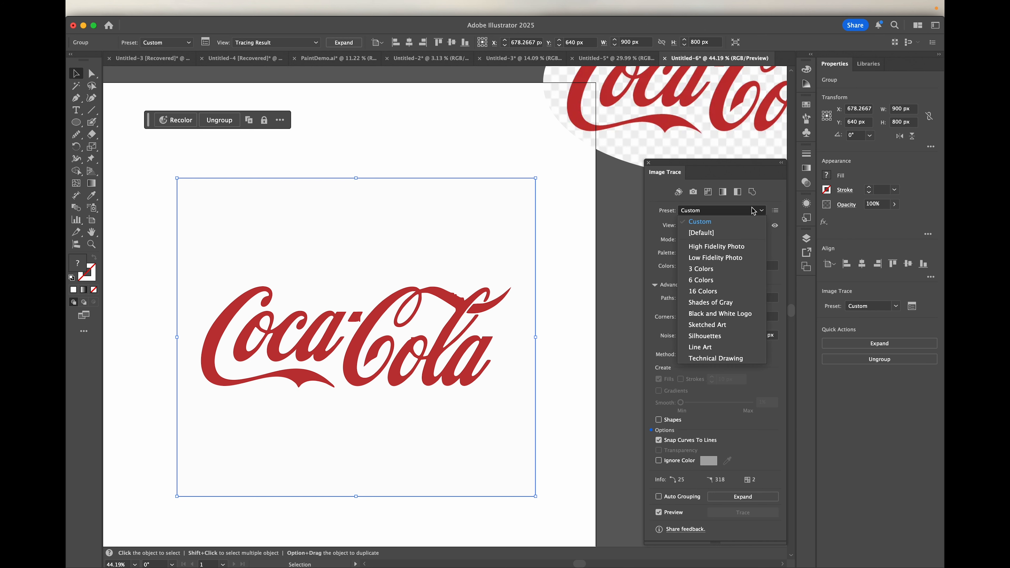
click(740, 233)
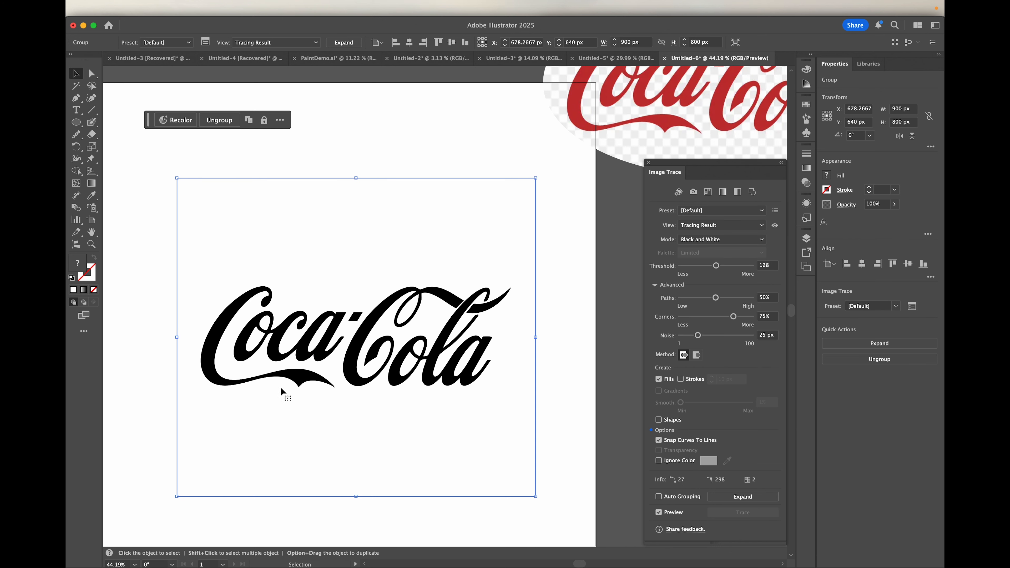
- Turn on Ignore Color with white for the black-and-white logo trace and expand the tracing into vector paths
scroll(279, 387, up, 5)
scroll(280, 387, down, 5)
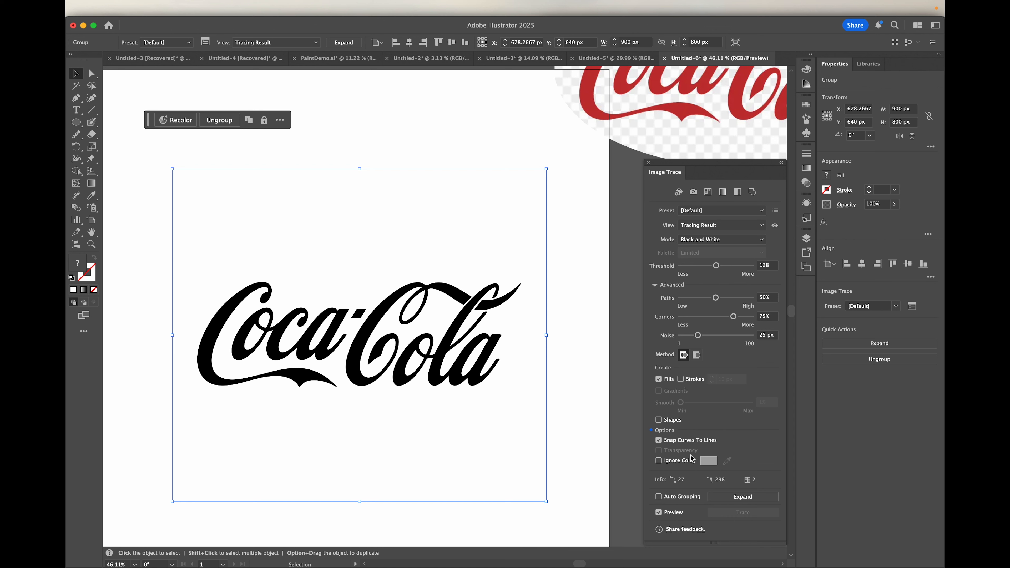
click(659, 461)
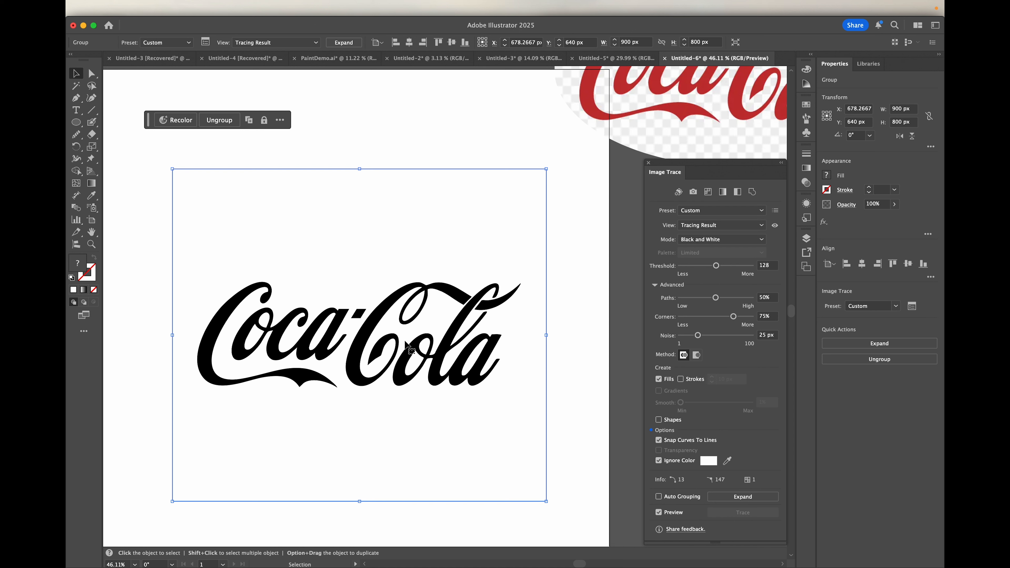
drag(376, 320, 392, 287)
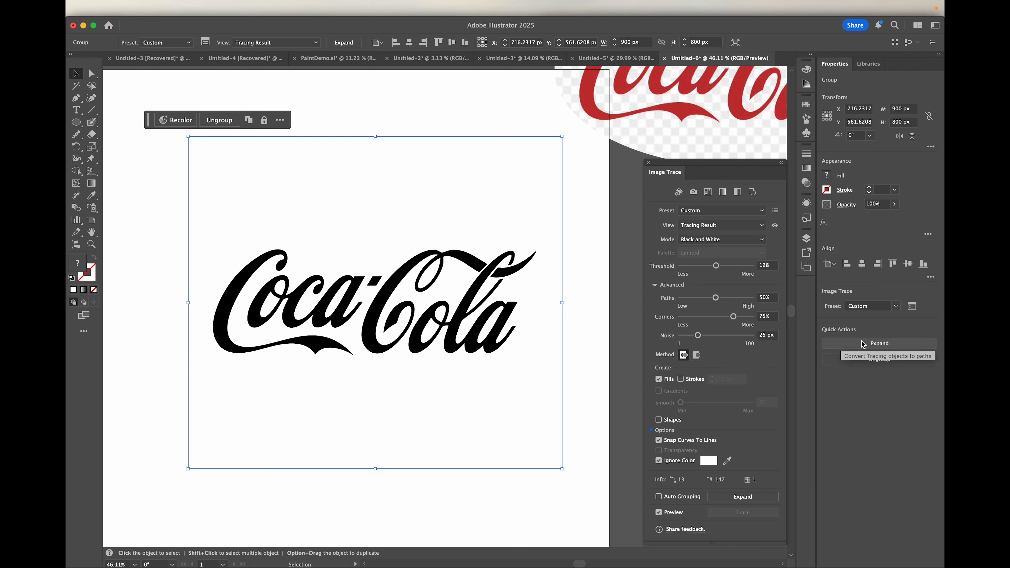
click(350, 45)
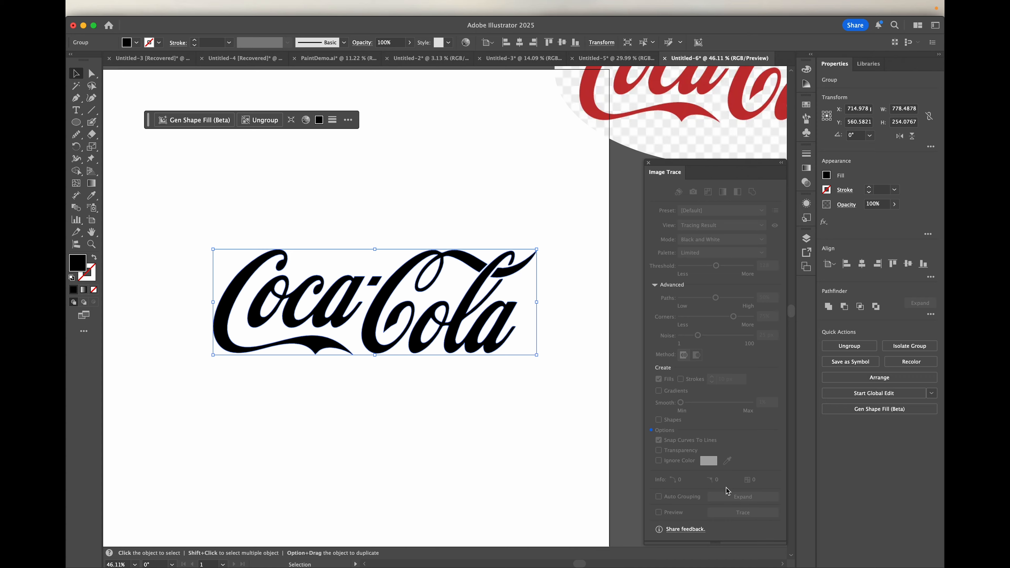
- Move the expanded logo closer to the artboard's top edge and recolor it with the red sampled from the original logo image
drag(227, 300, 190, 300)
scroll(434, 206, up, 10)
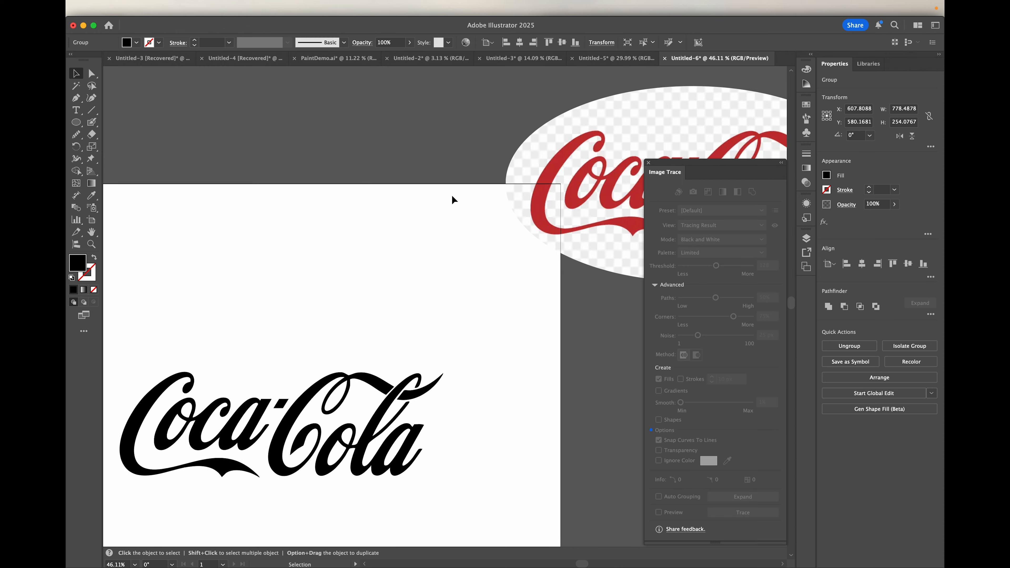
drag(316, 450, 359, 350)
click(91, 196)
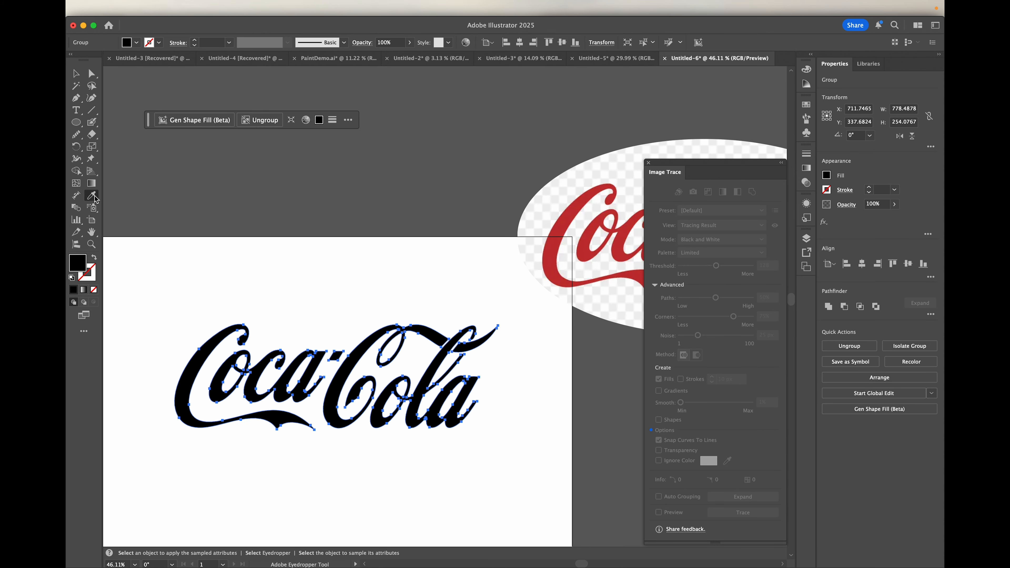
click(574, 212)
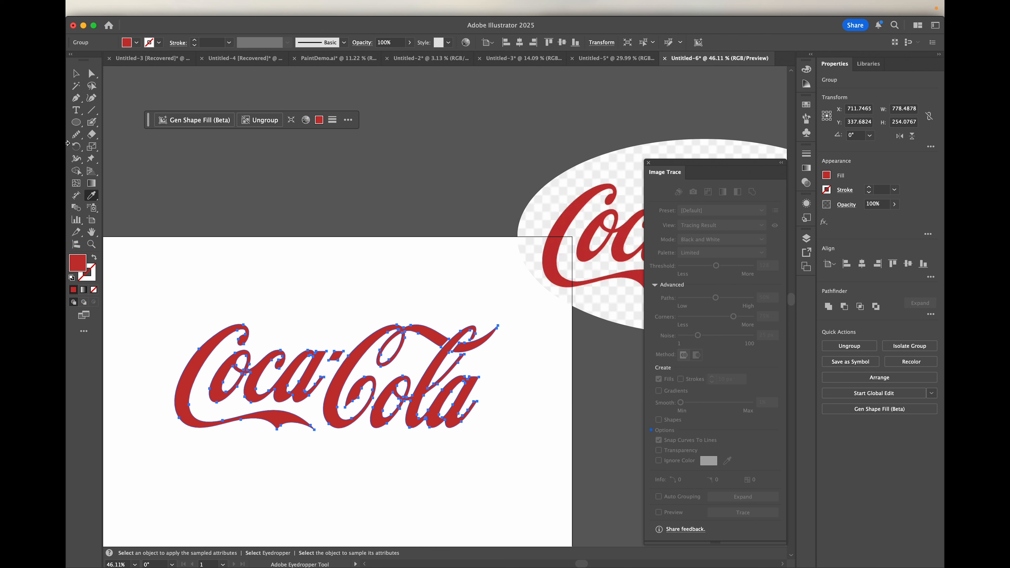
- Move the red vector logo off the artboard onto the gray canvas just above it
click(76, 74)
drag(302, 379, 304, 313)
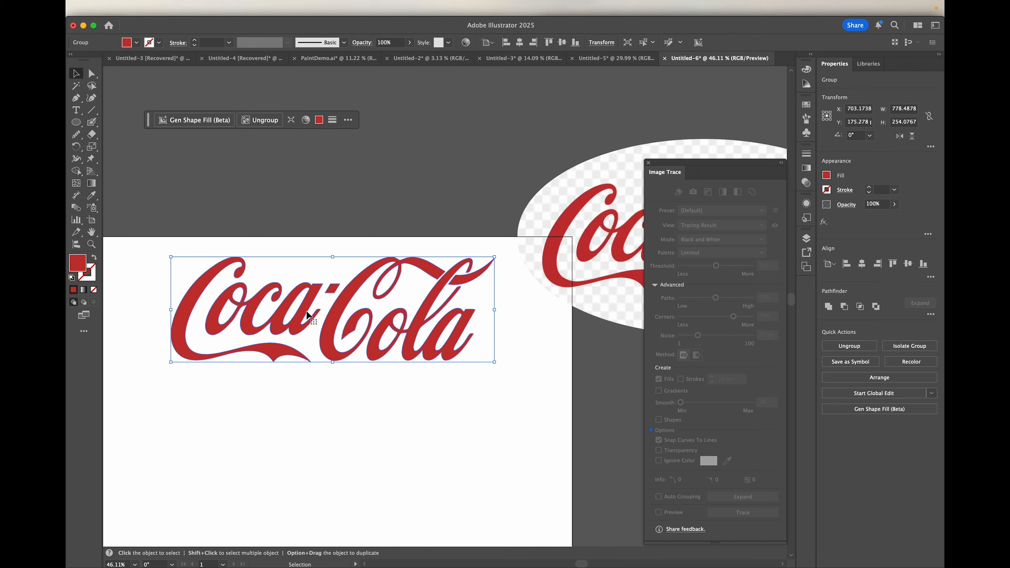
drag(337, 309, 376, 175)
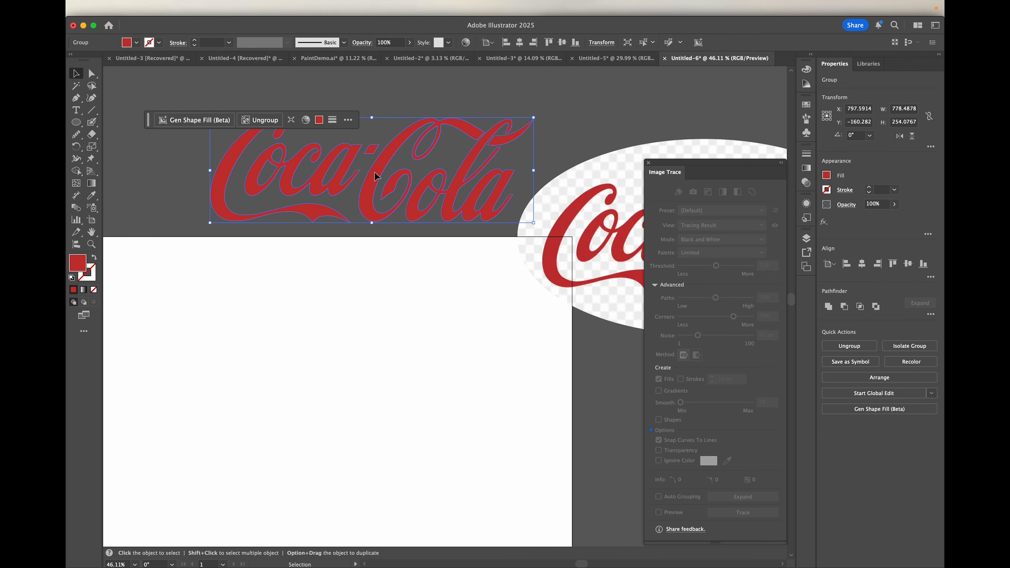
- Switch to Google Chrome and replace the image search with "sunset wikimedia"
key(super+Tab)
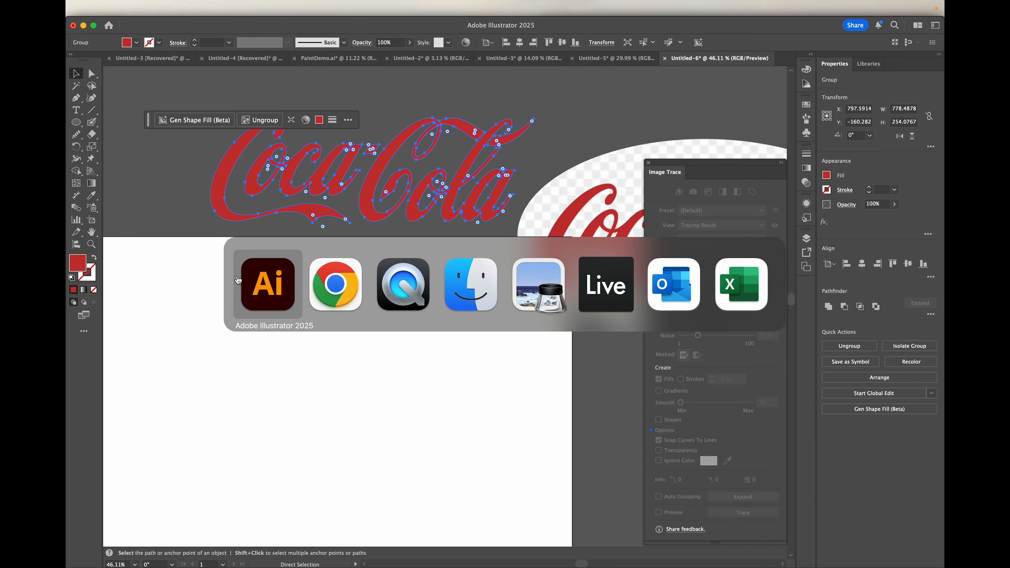
click(333, 280)
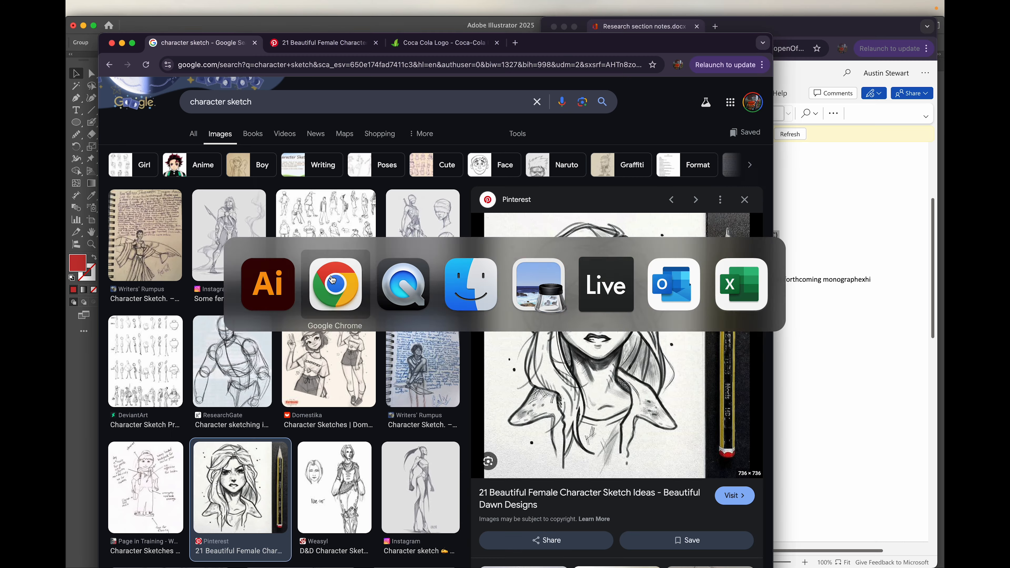
drag(257, 103, 165, 90)
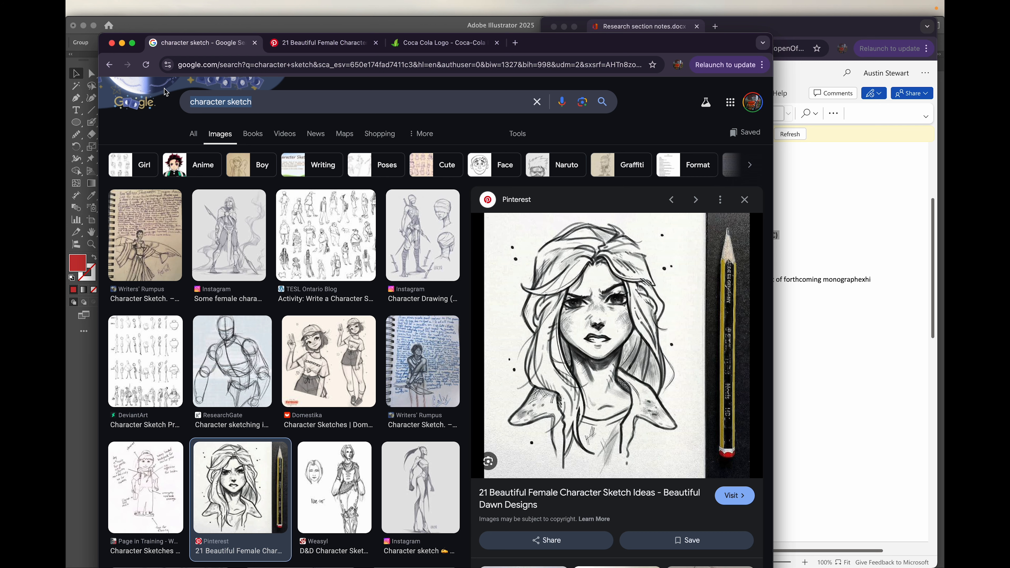
text(sunset wiki)
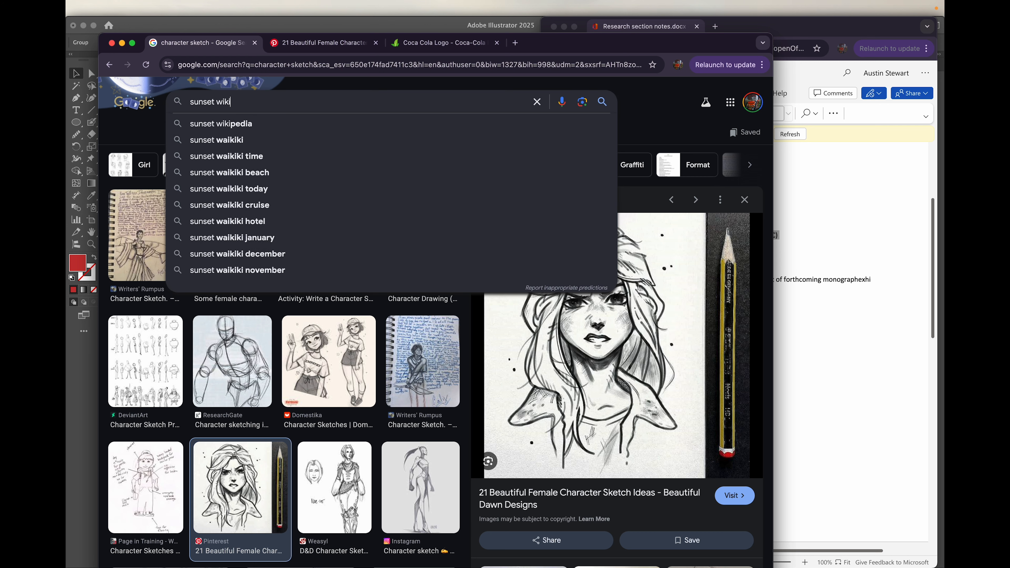
text(media)
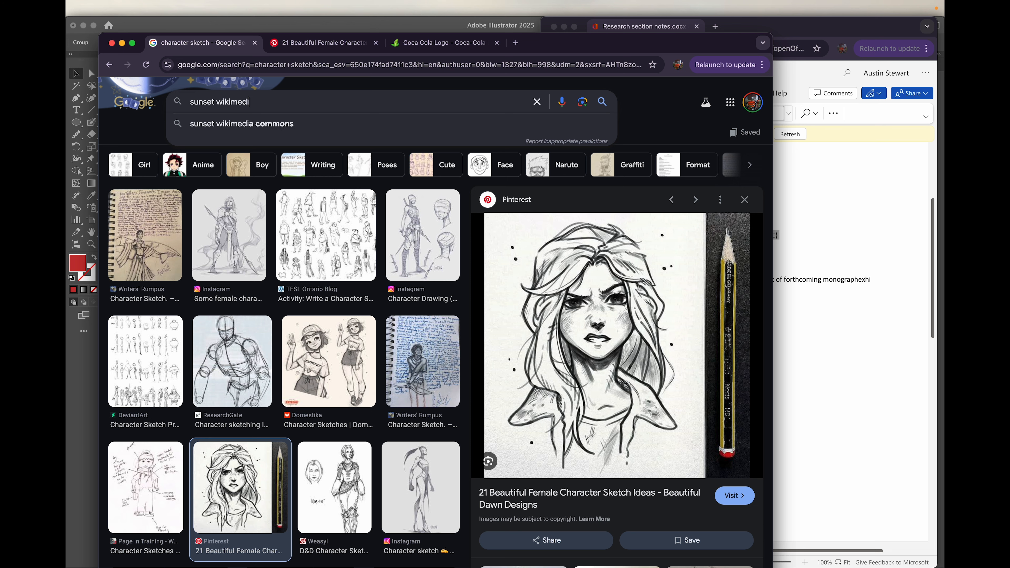
key(Return)
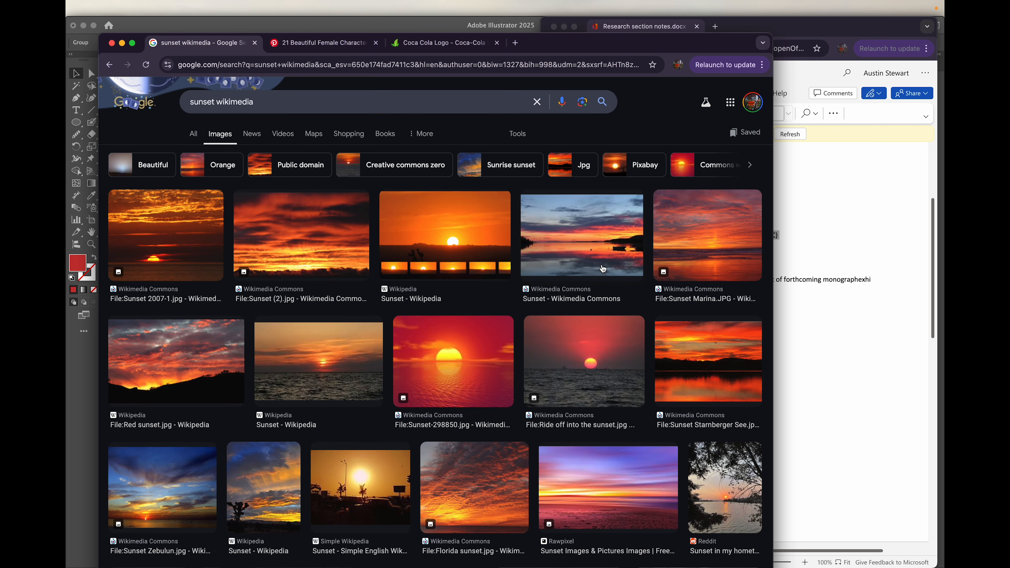
- Open the Wikipedia Sunset article from the image results and copy its enlarged lead sunset photo
click(444, 239)
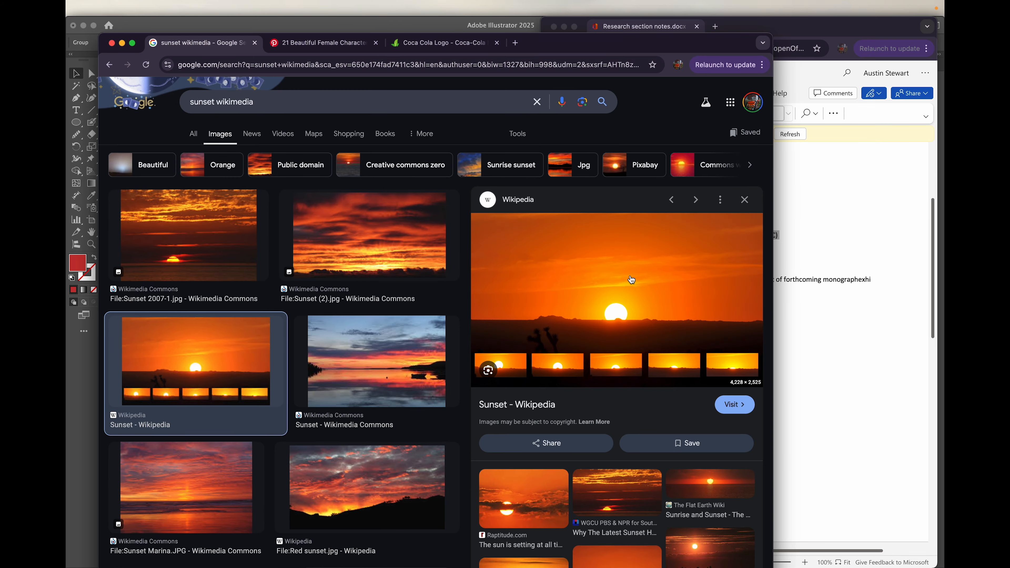
click(735, 405)
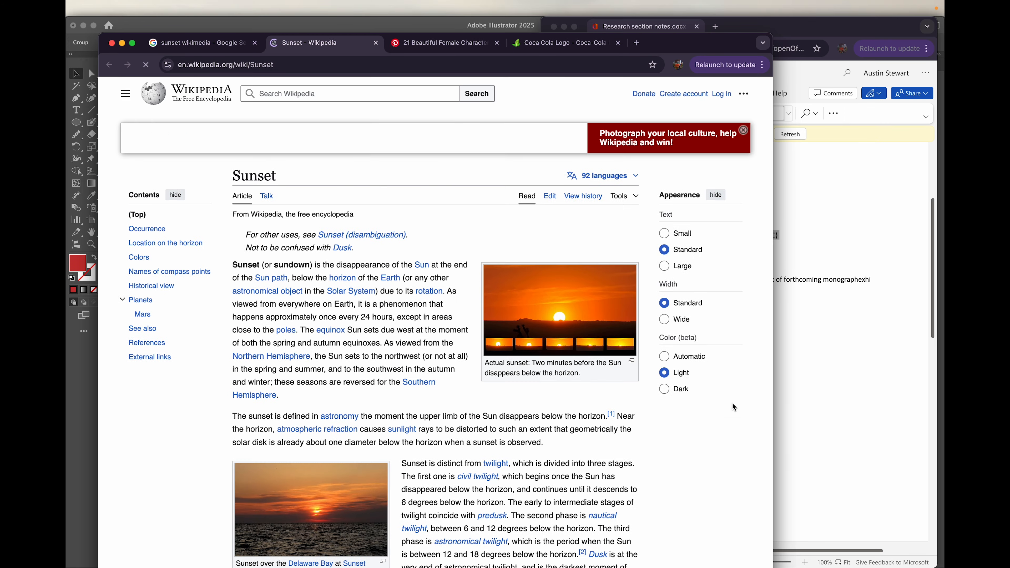
scroll(307, 502, down, 6)
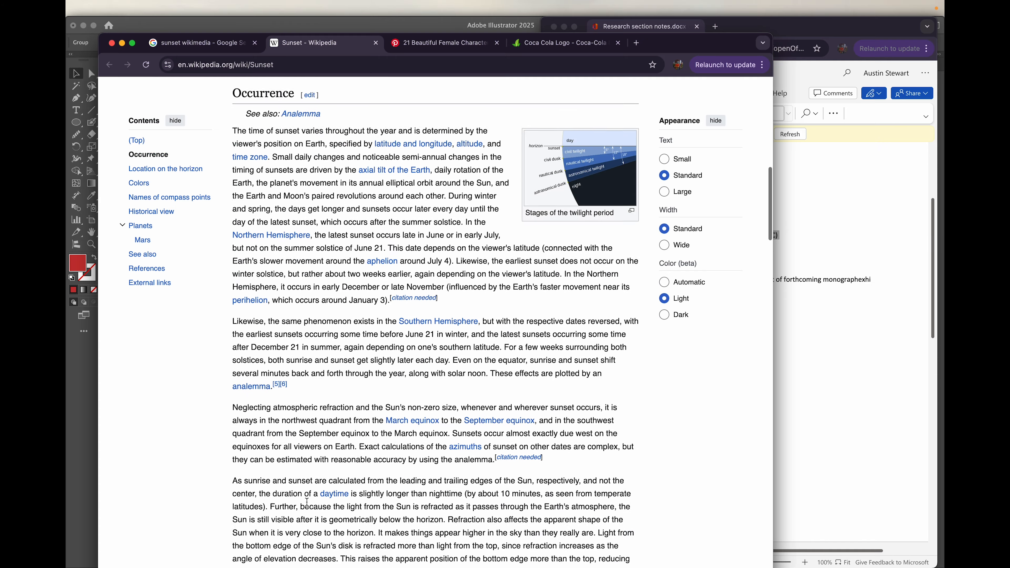
scroll(307, 502, up, 10)
click(568, 172)
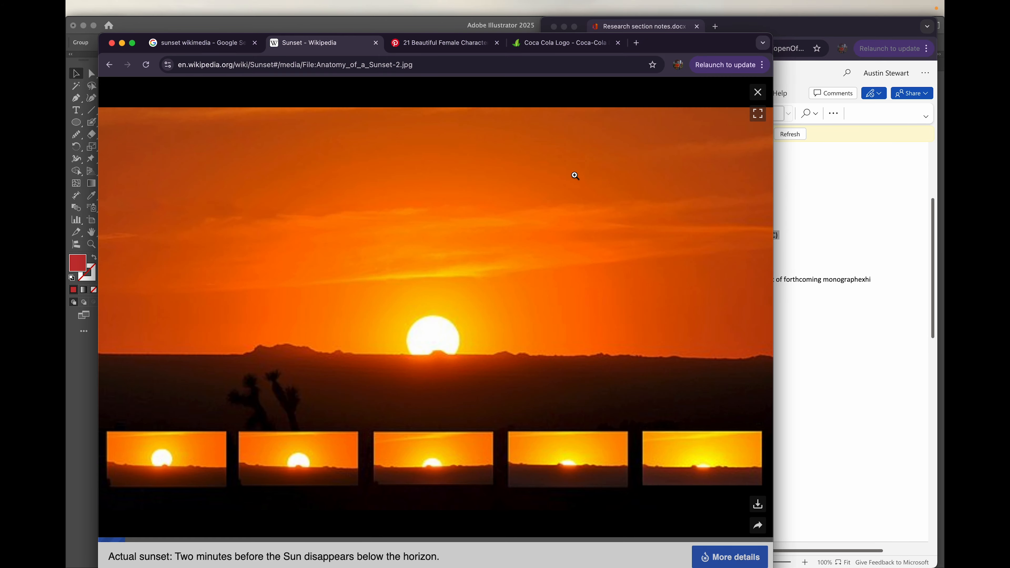
right_click(396, 218)
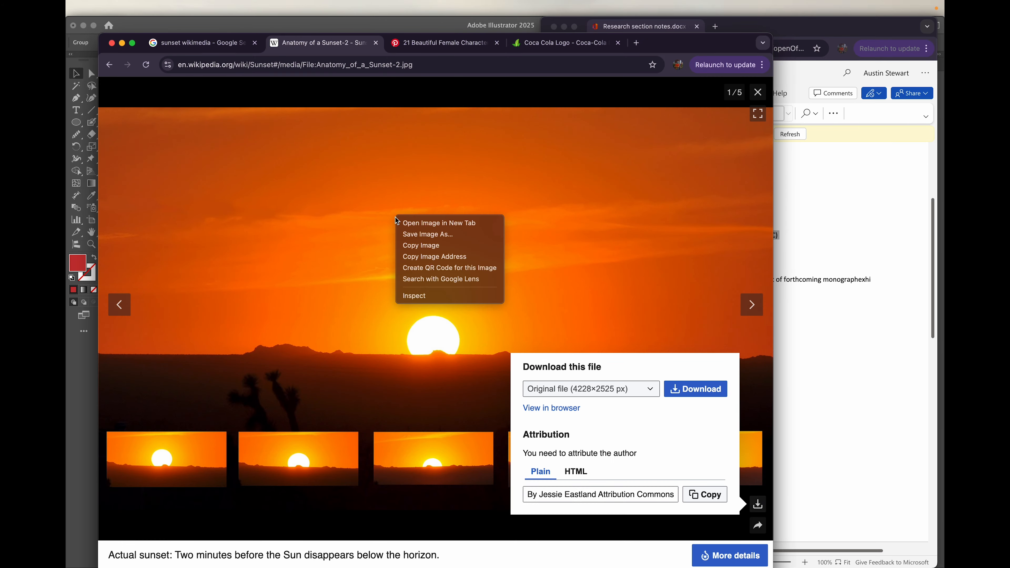
click(413, 243)
- Switch to Adobe Illustrator and paste the copied sunset photo into the document with the red logo
key(super+Tab)
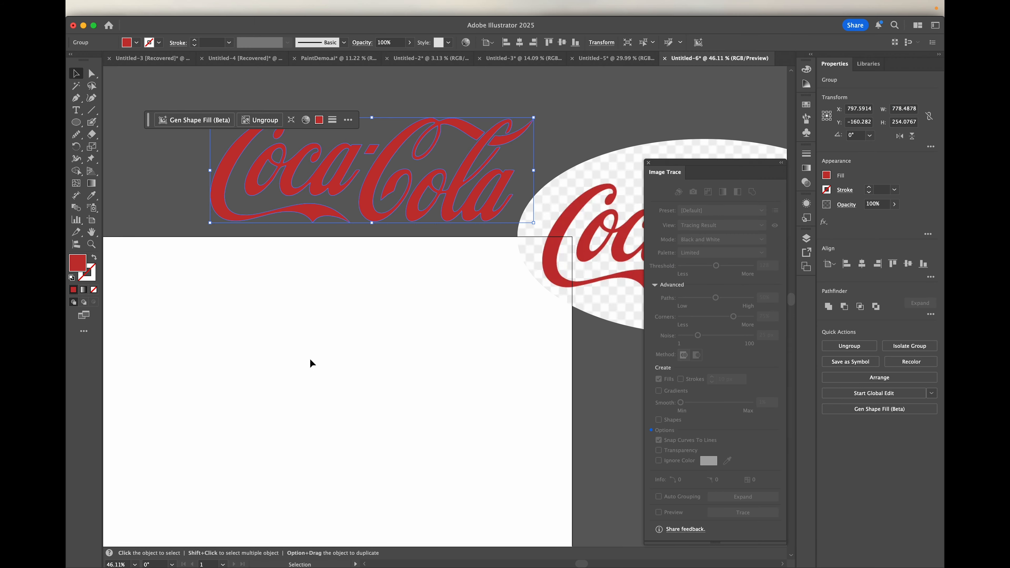
click(310, 359)
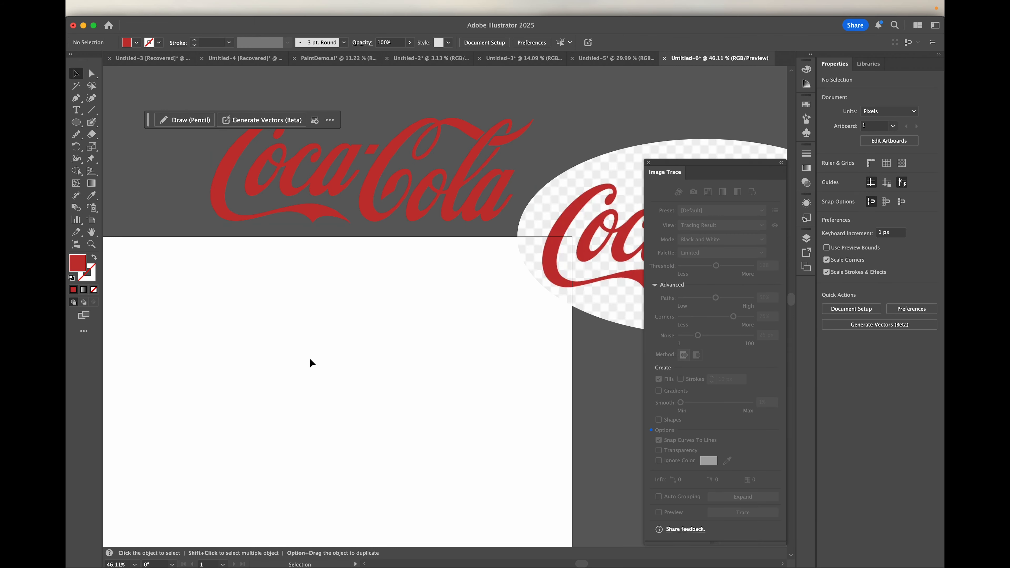
scroll(235, 370, down, 5)
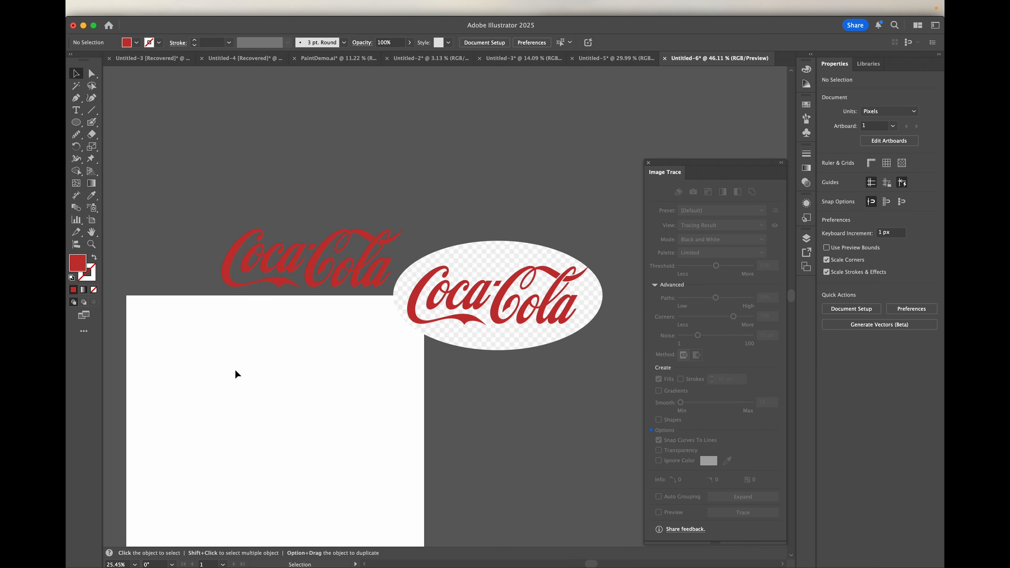
scroll(240, 374, down, 1)
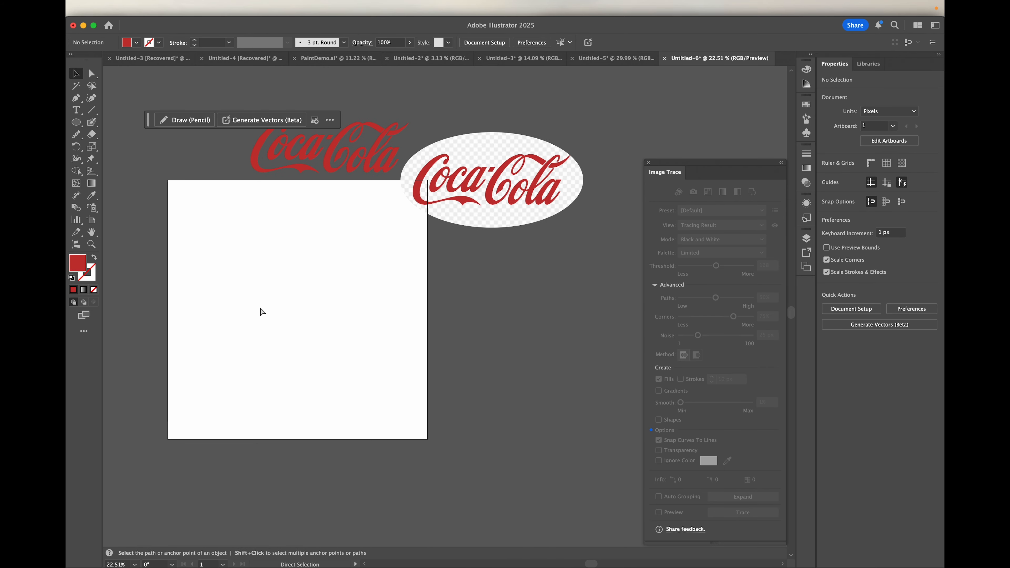
key(super+v)
- Scale the sunset photo down to about 1173 × 701 px and center it on the artboard at X 640, Y 640 px
scroll(260, 313, down, 4)
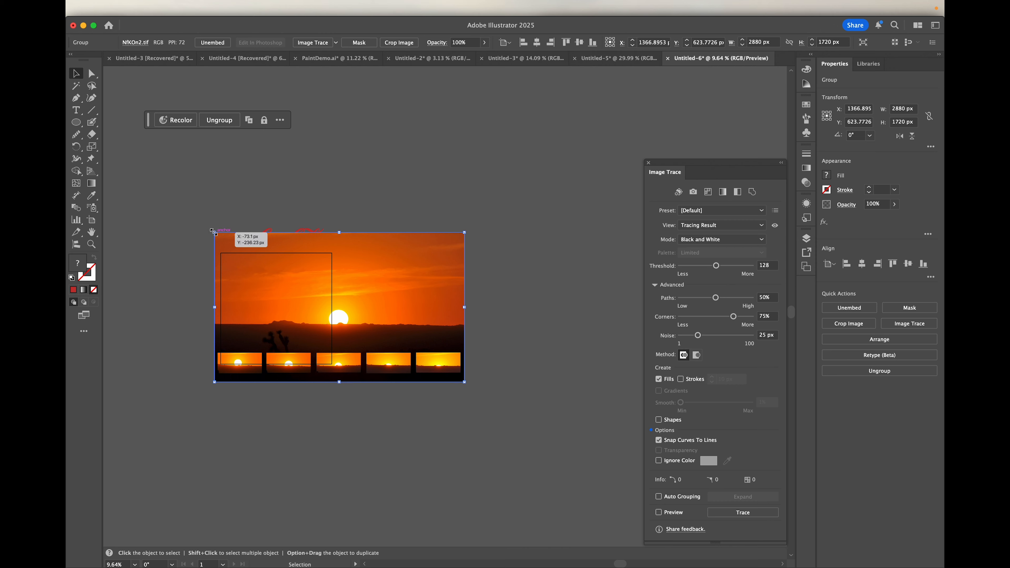
drag(214, 232, 363, 321)
drag(429, 343, 292, 298)
scroll(293, 298, up, 5)
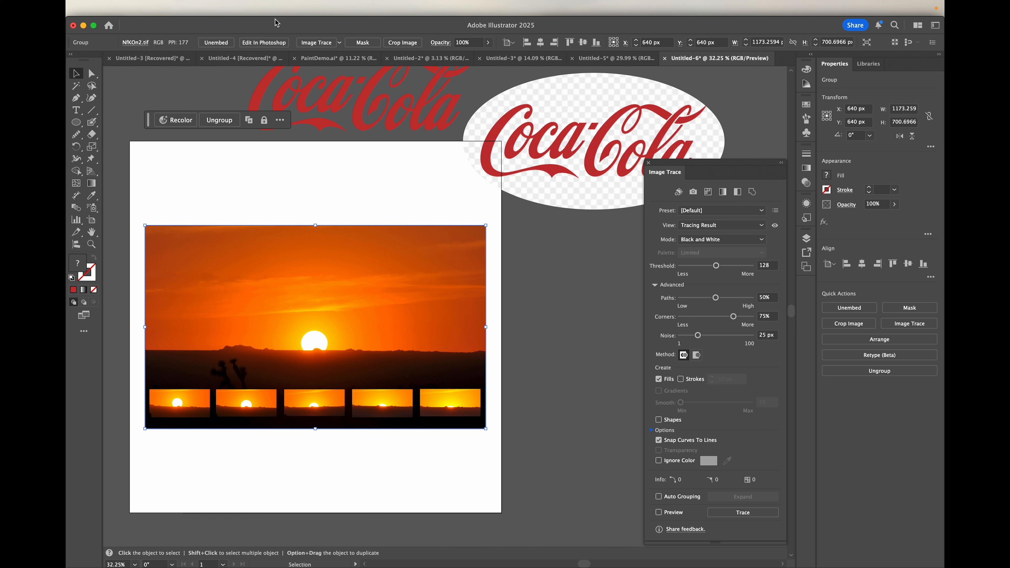
- Rasterize the sunset photo in RGB at Screen (72 ppi) resolution with a white background
click(312, 44)
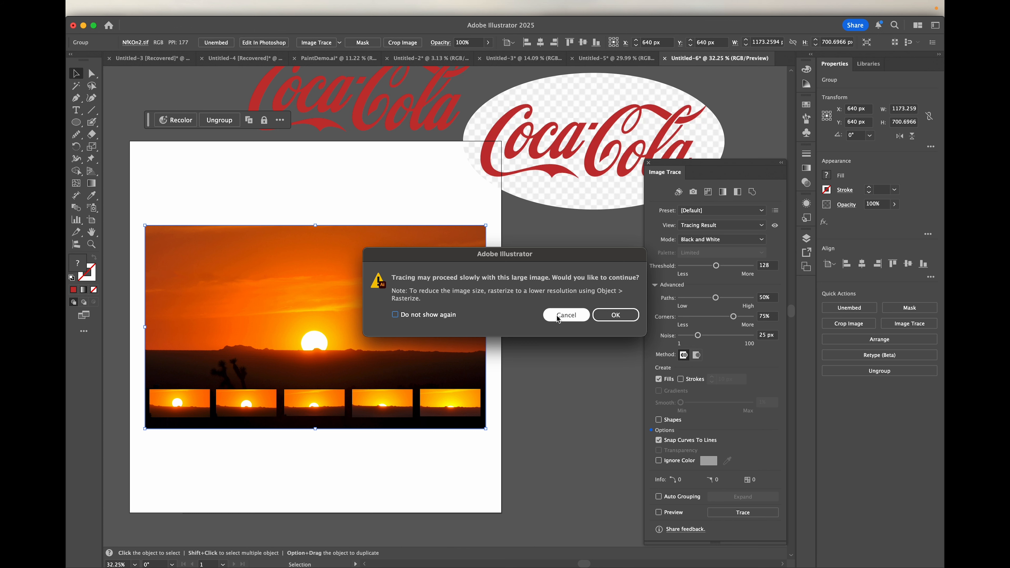
click(566, 315)
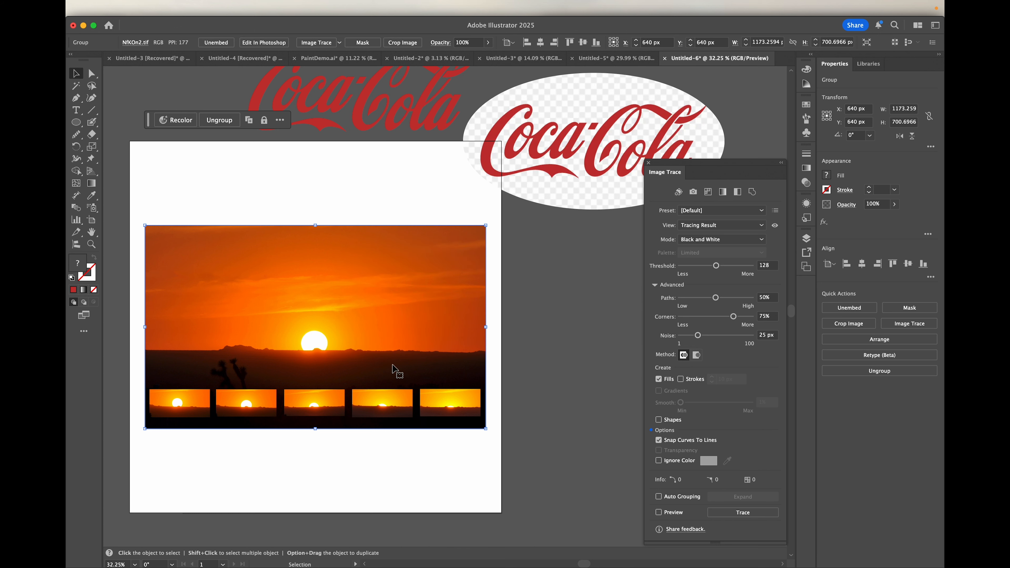
click(189, 9)
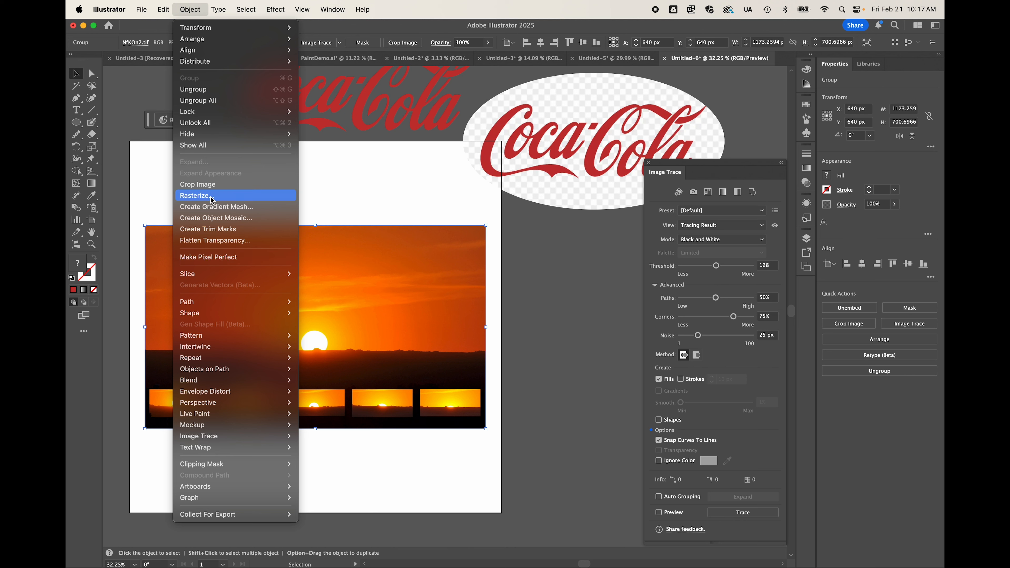
click(212, 197)
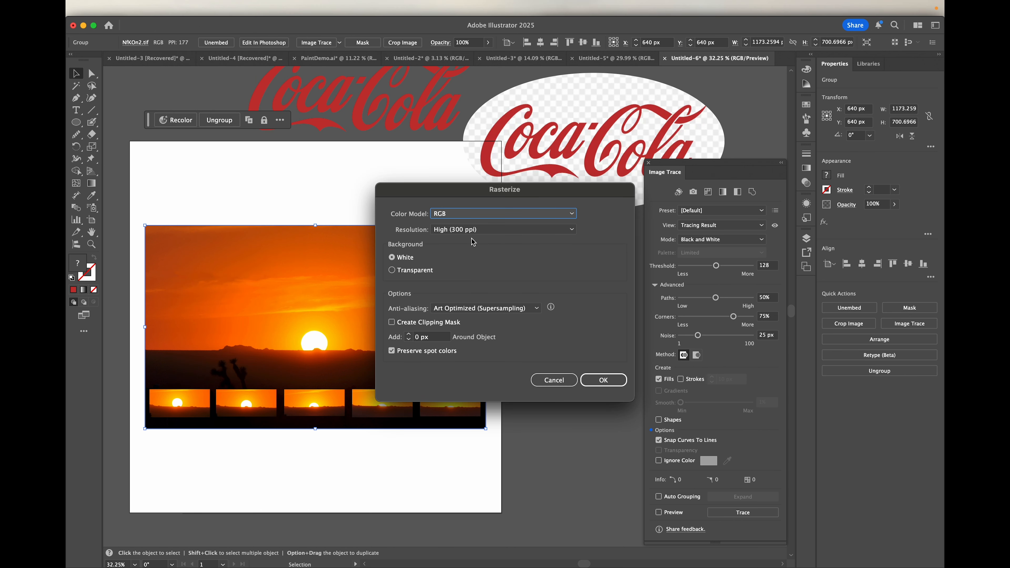
click(497, 232)
click(516, 241)
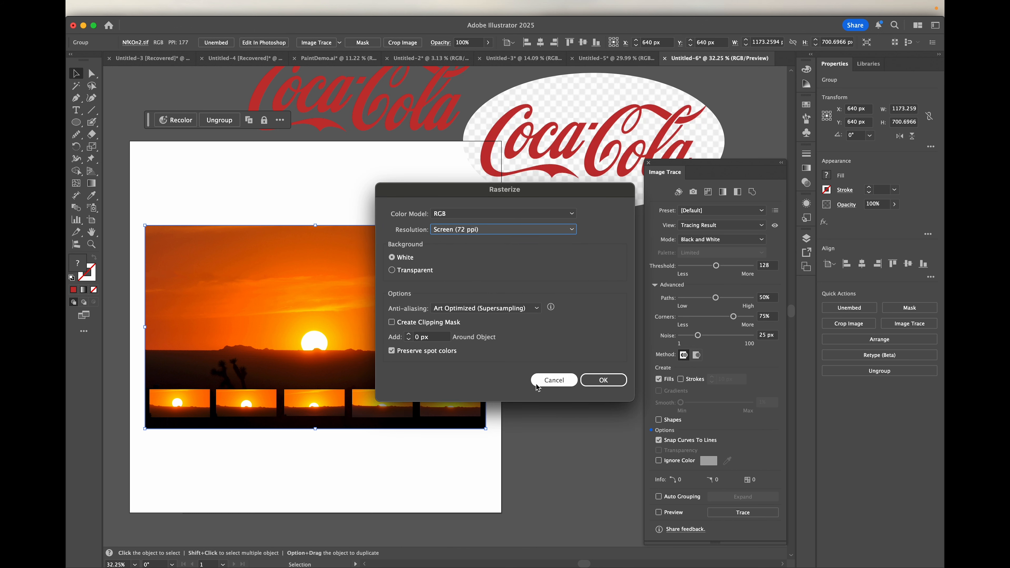
click(602, 383)
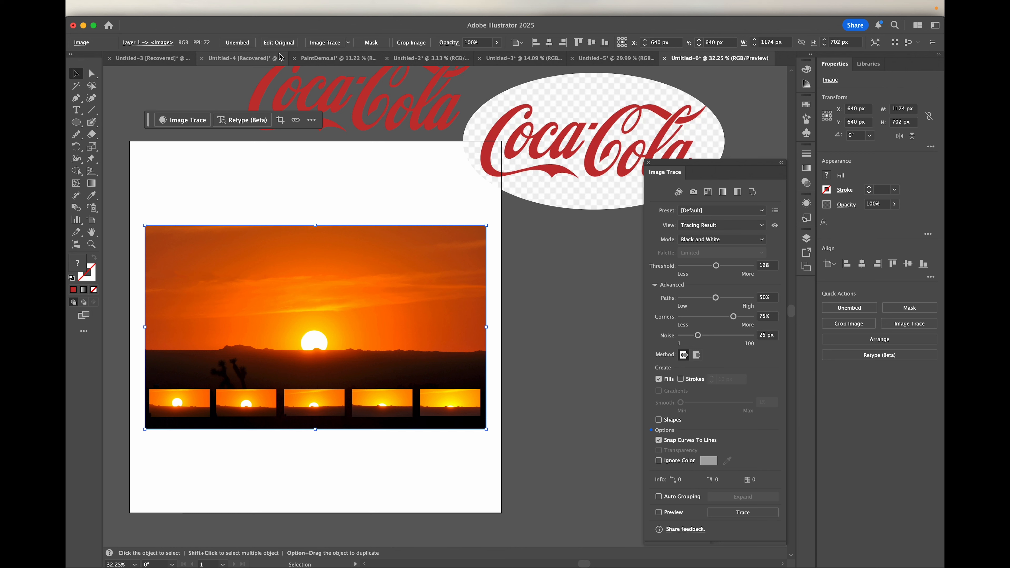
- Run Image Trace on the rasterized sunset photo and apply the Auto-Color preset with Colors set to 72%
click(329, 45)
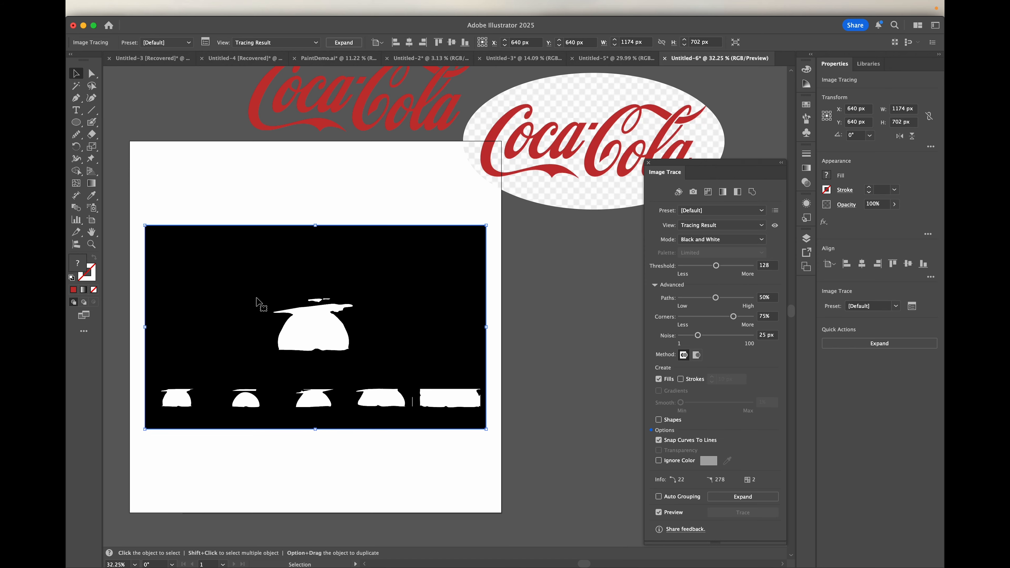
scroll(314, 339, up, 5)
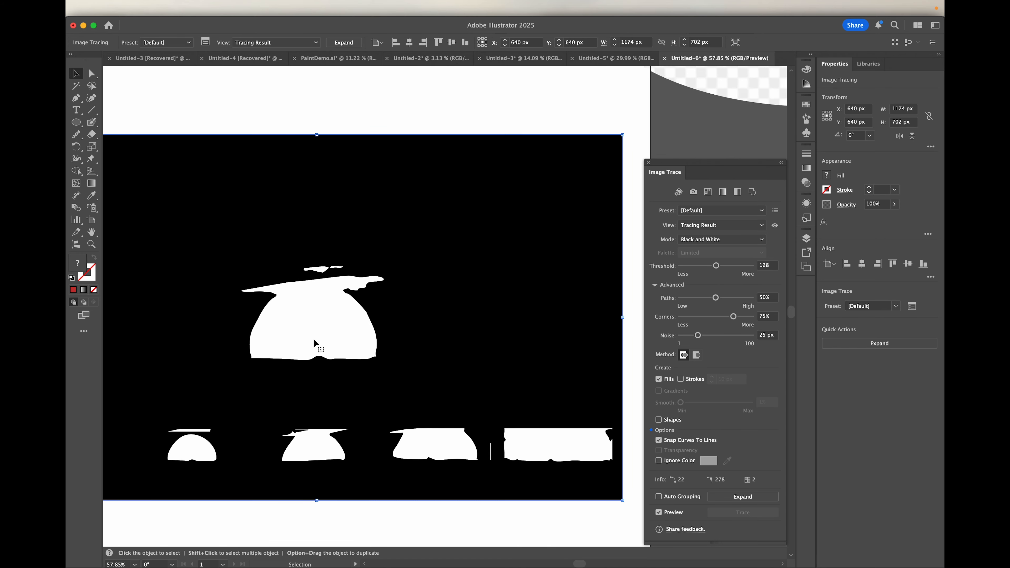
scroll(314, 339, down, 4)
scroll(329, 339, down, 2)
scroll(329, 338, left, 2)
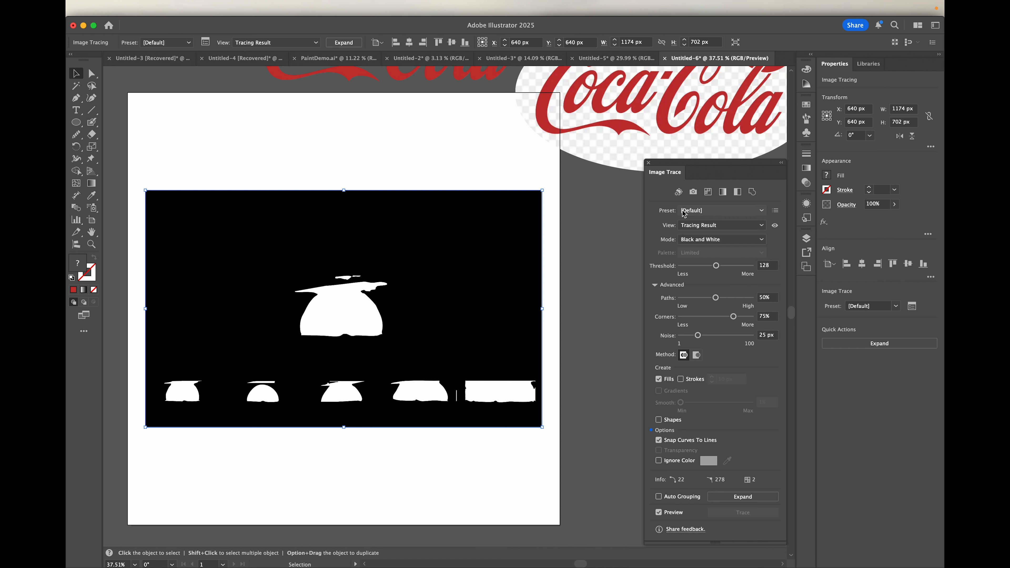
click(679, 193)
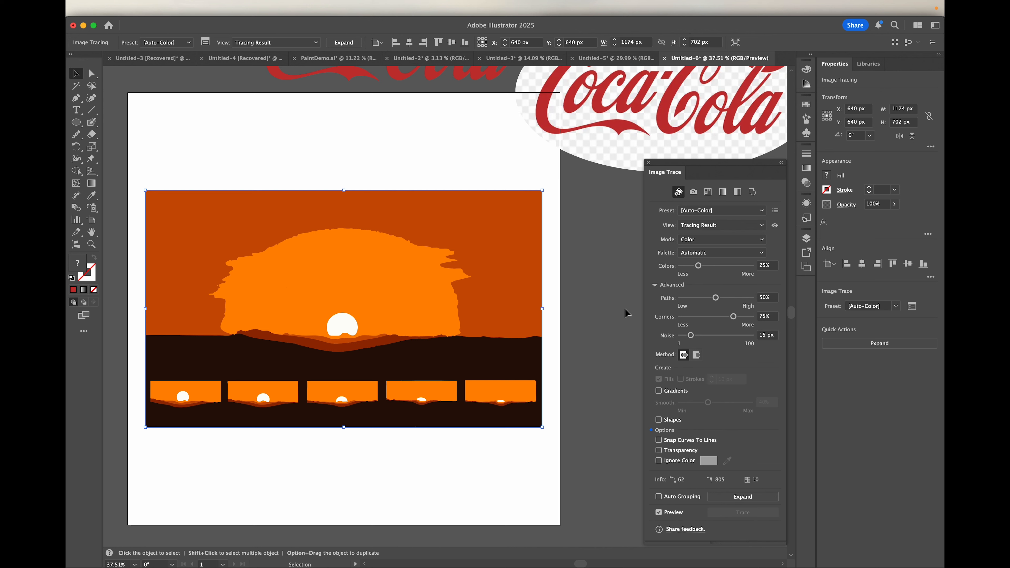
drag(698, 266, 731, 268)
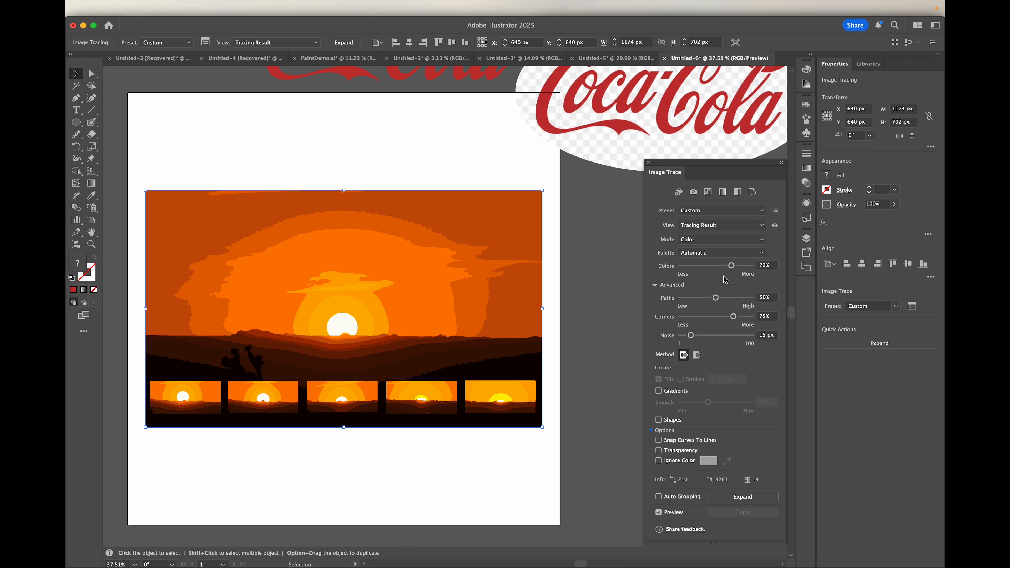
- Switch the sunset tracing to the High Color preset and inspect the traced image up close
click(693, 192)
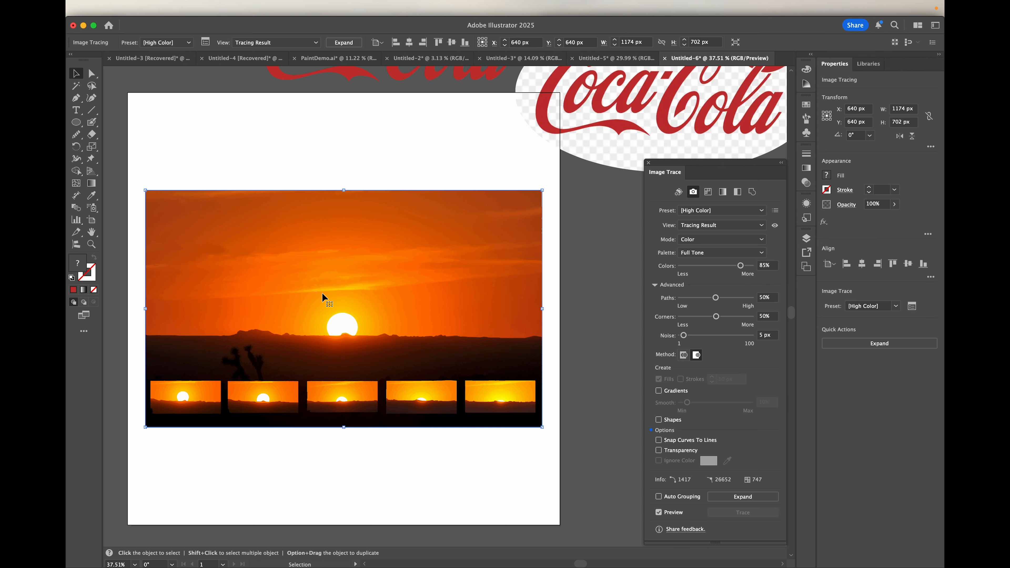
scroll(323, 284, up, 3)
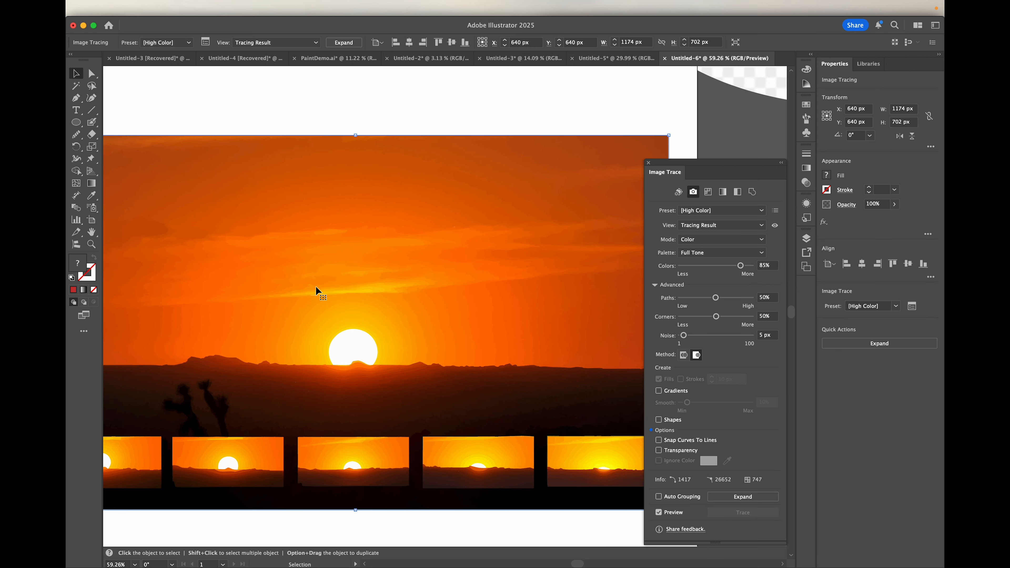
scroll(316, 288, down, 3)
scroll(316, 288, up, 1)
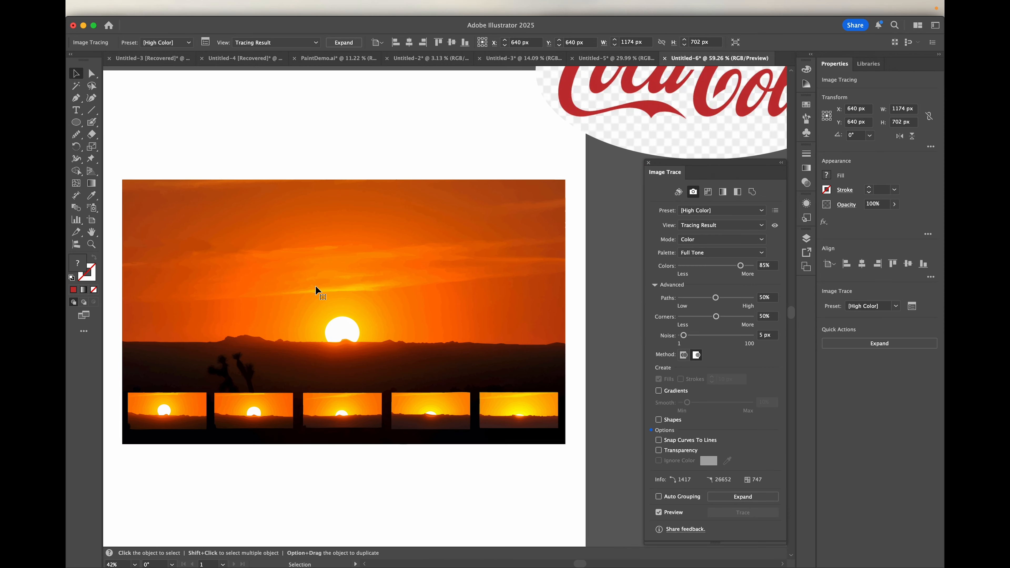
- Display the sunset tracing as Tracing Result with Outlines and examine the path outlines around the sun
click(761, 226)
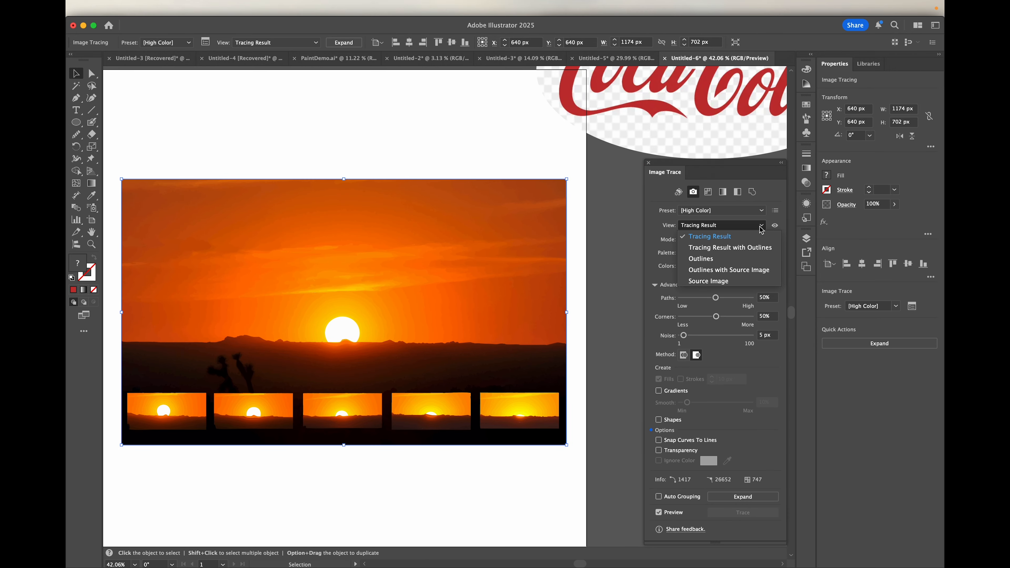
click(750, 248)
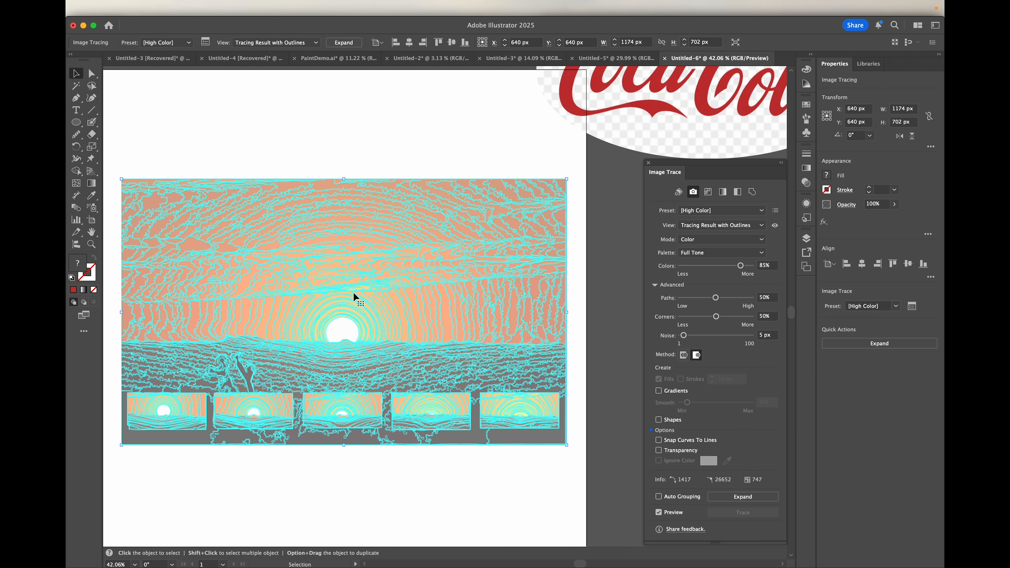
scroll(350, 323, up, 2)
scroll(346, 322, up, 5)
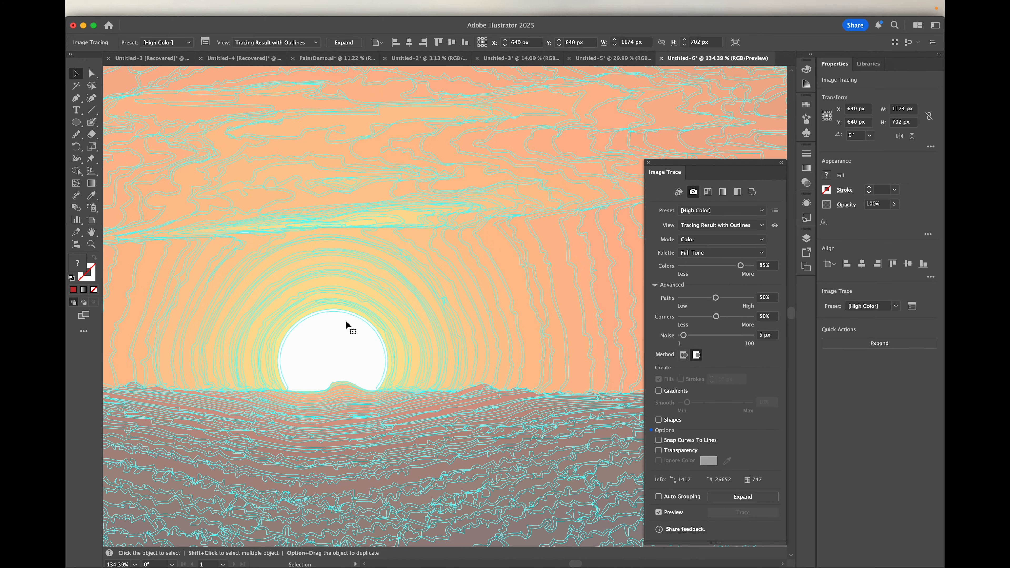
scroll(346, 322, down, 6)
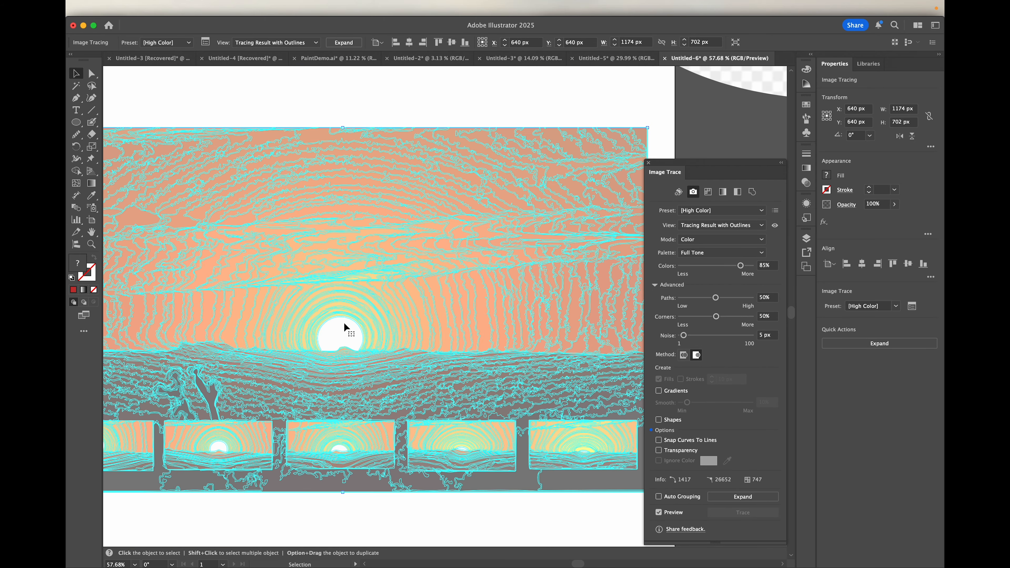
scroll(344, 322, up, 6)
scroll(344, 322, up, 1)
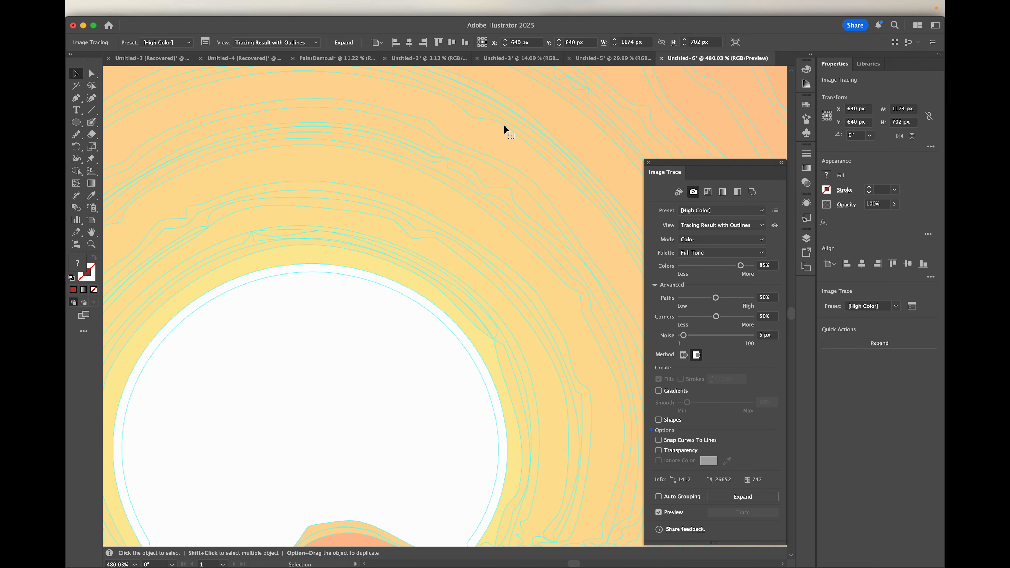
scroll(394, 306, down, 8)
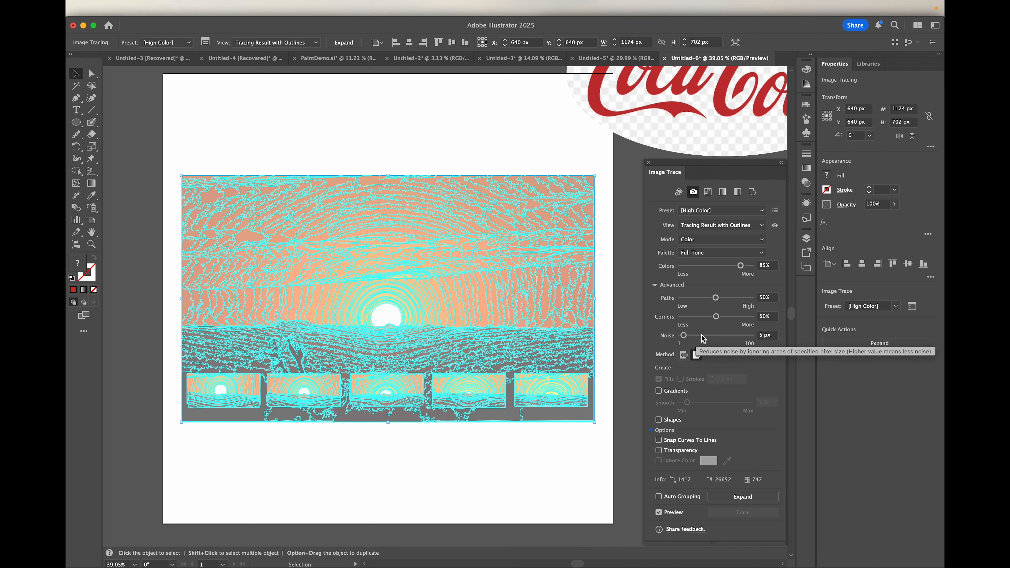
- Look over the palette options without changing them and apply the Sketched Art preset to the sunset tracing
click(757, 254)
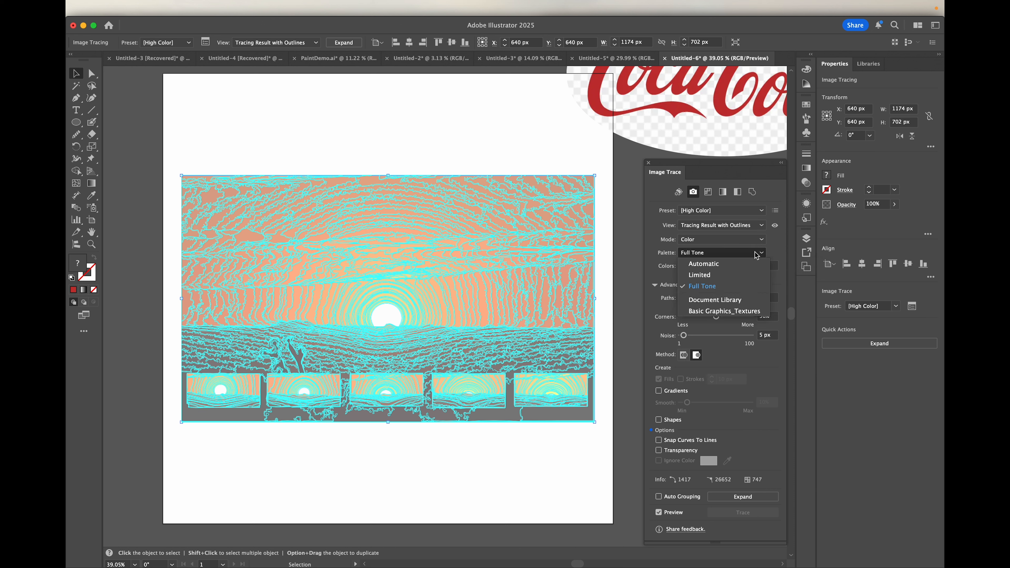
click(778, 262)
click(756, 211)
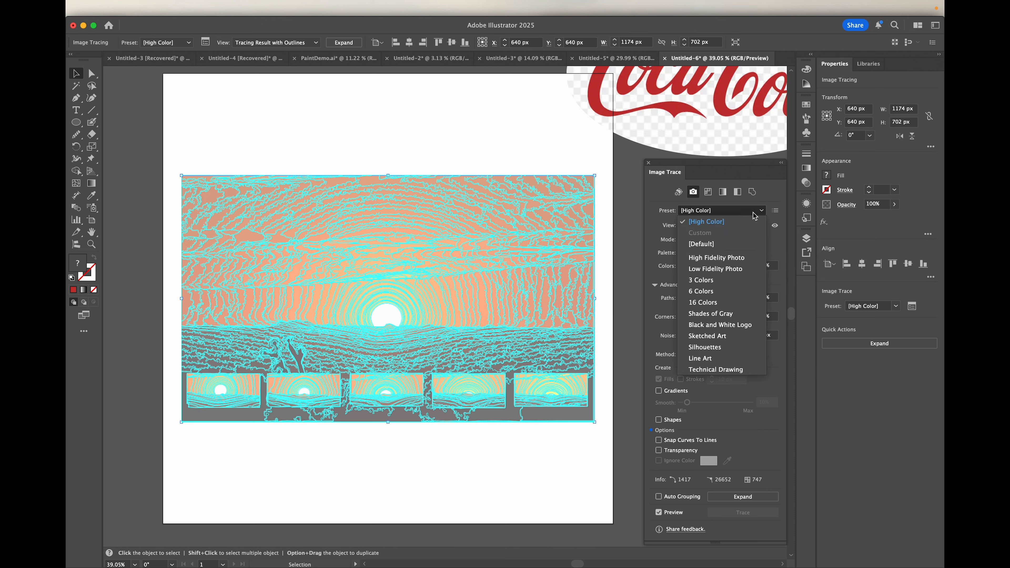
click(716, 338)
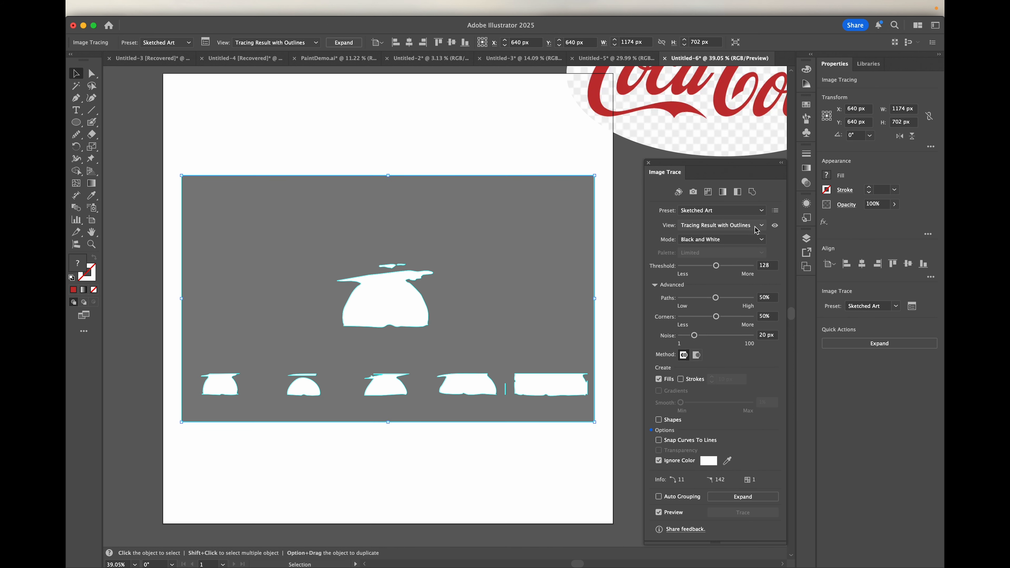
- Apply the Shades of Gray preset to the sunset tracing and display it as Tracing Result without outlines
click(753, 211)
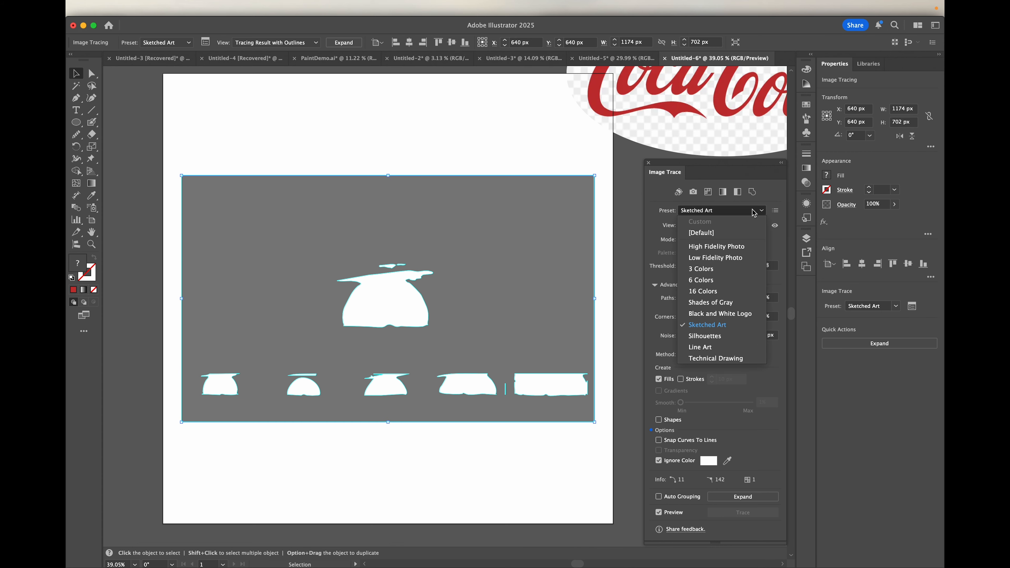
click(712, 304)
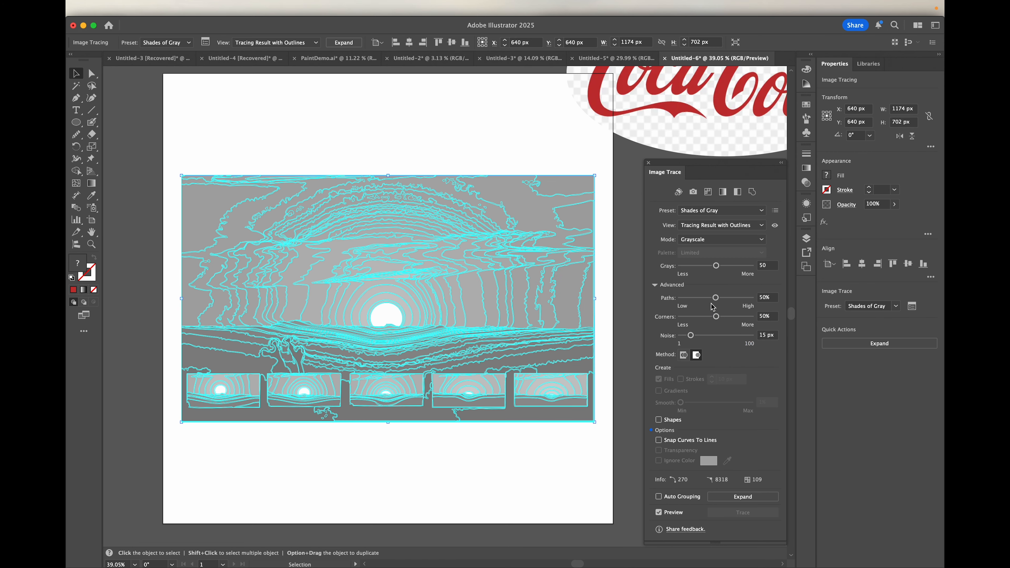
click(762, 226)
click(745, 236)
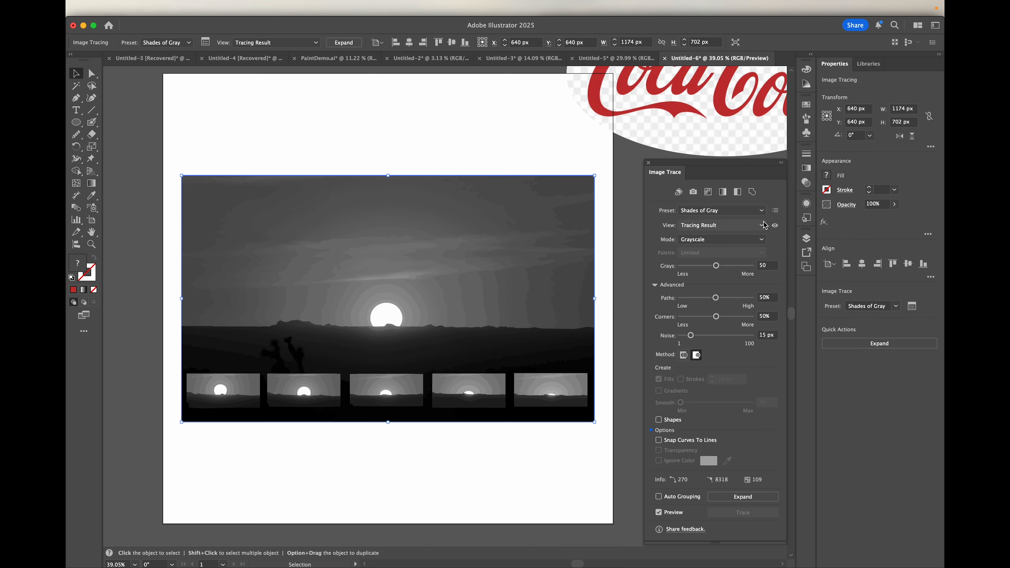
- Try the Technical Drawing preset with Threshold at 218 and at a low value, and try the Line Art preset on the sunset
click(761, 211)
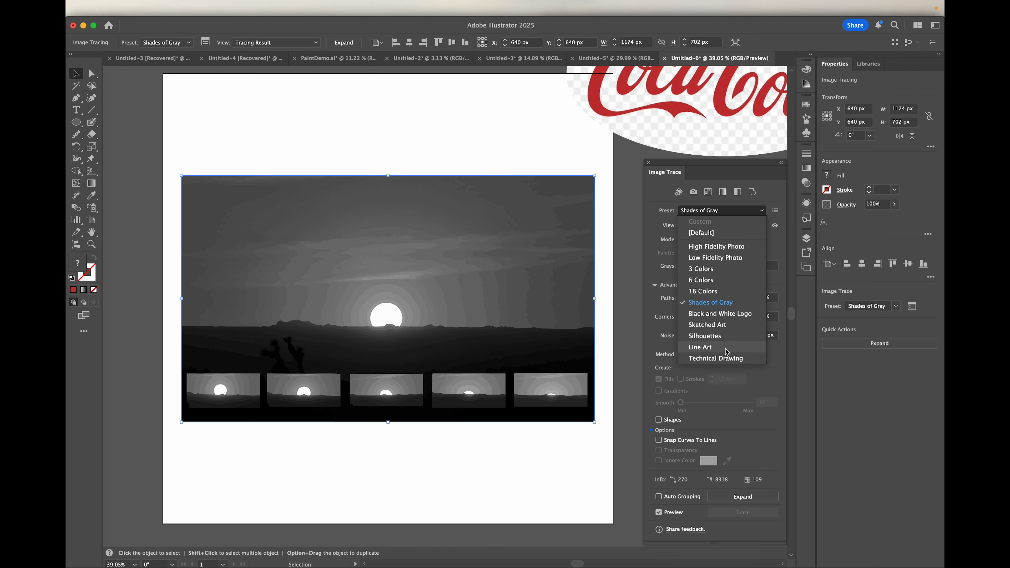
click(727, 358)
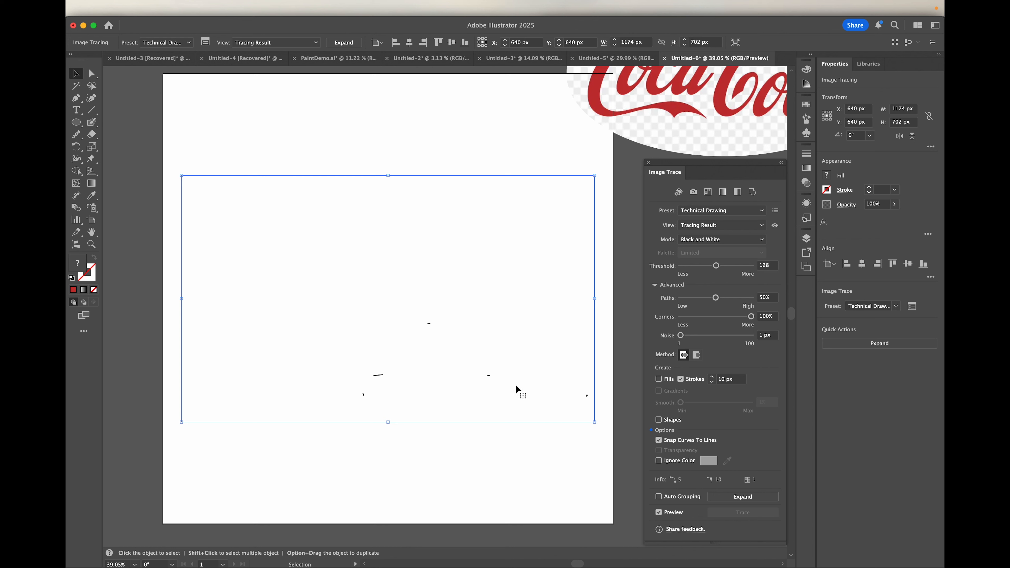
drag(717, 266, 740, 266)
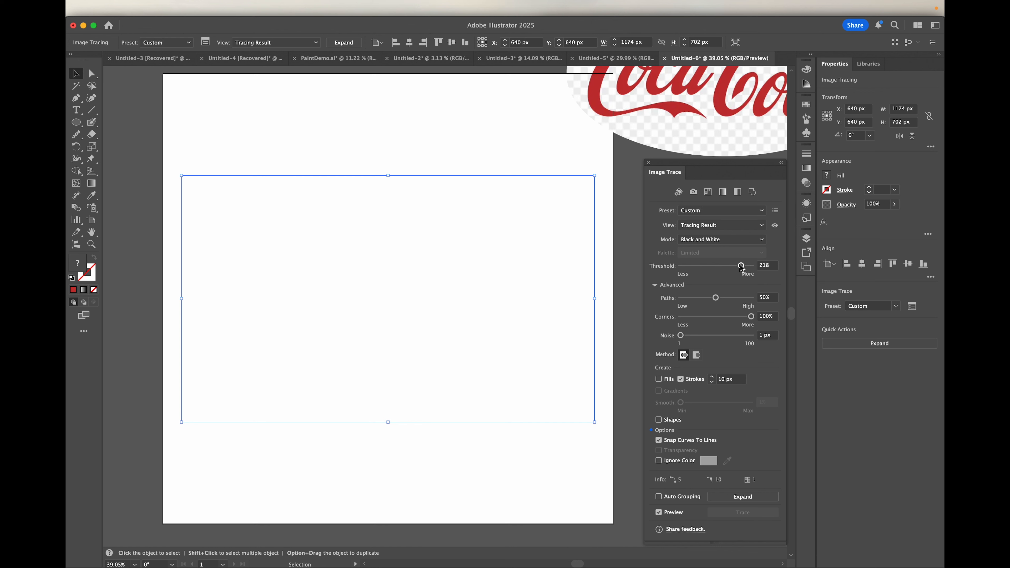
mouse_move(741, 267)
mouse_down()
mouse_move(676, 268)
mouse_move(692, 267)
mouse_up()
click(758, 211)
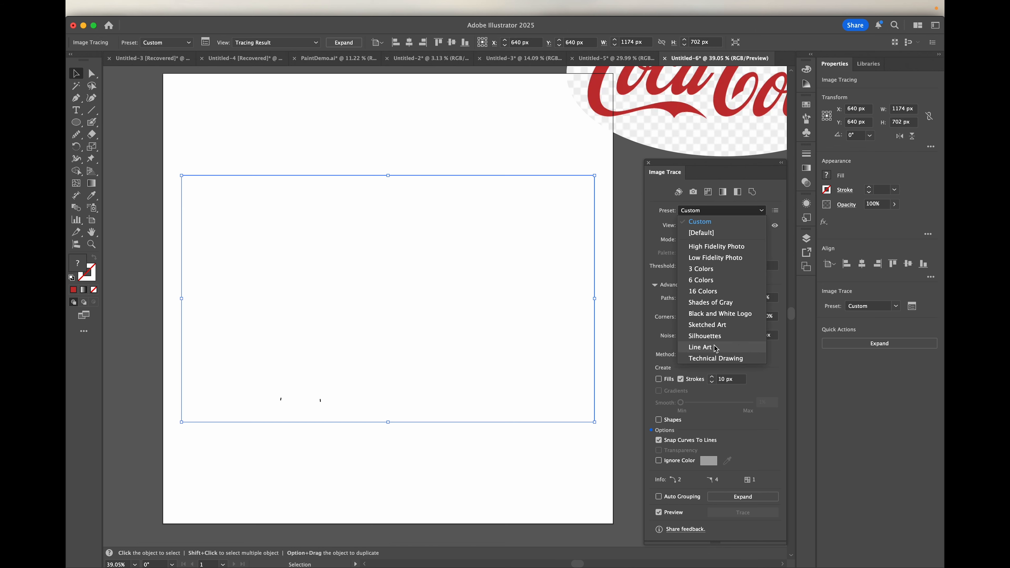
click(700, 348)
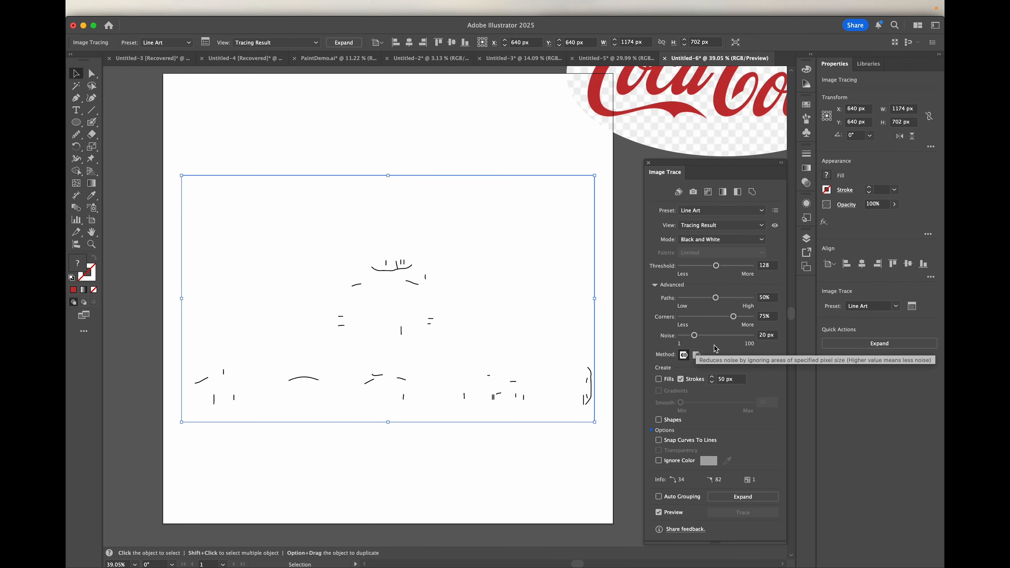
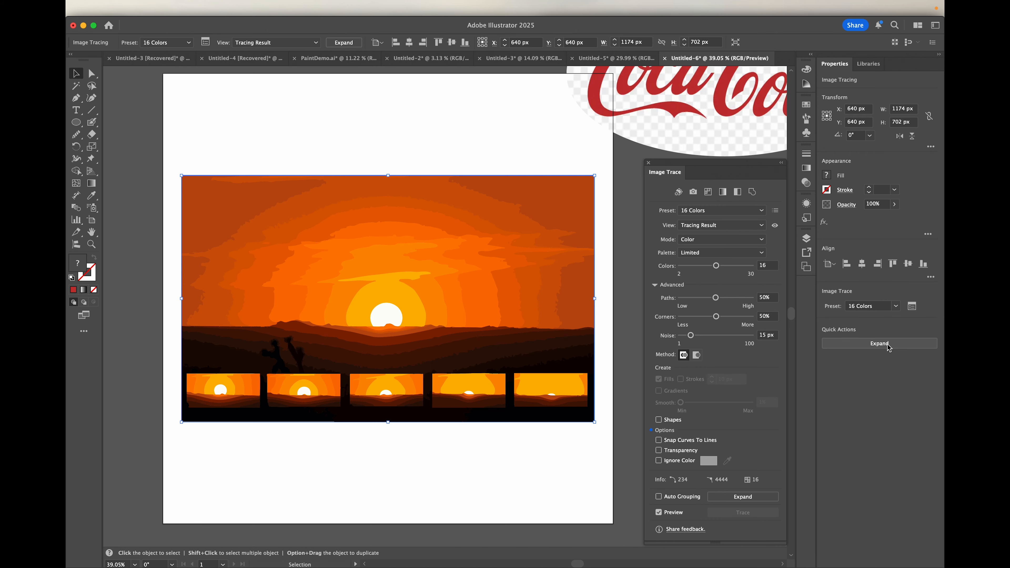
- Expand the 16 Colors sunset tracing into vector paths and open its Recolor settings, closing the Image Trace panel
click(880, 344)
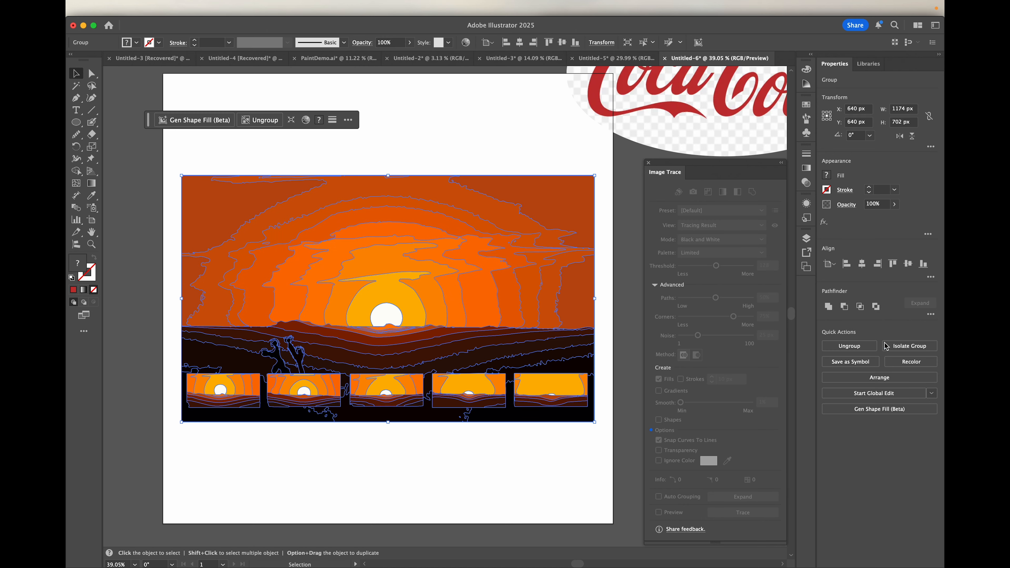
drag(148, 122, 274, 129)
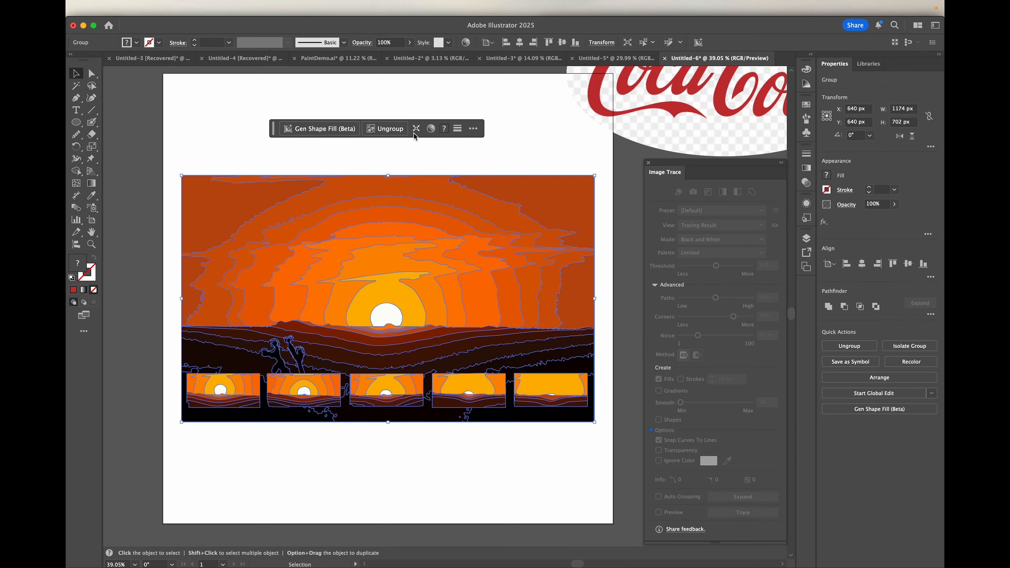
click(431, 129)
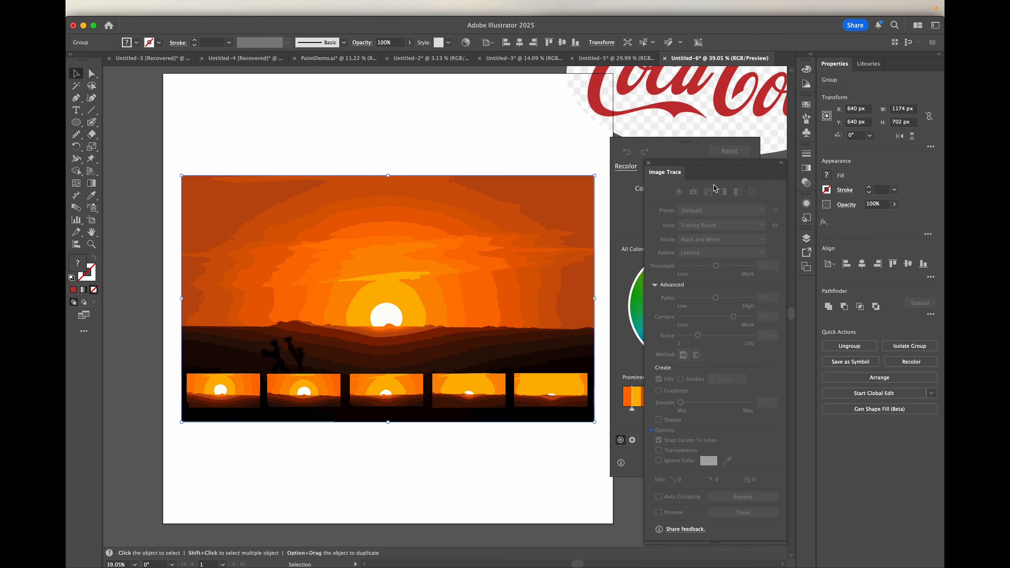
click(648, 163)
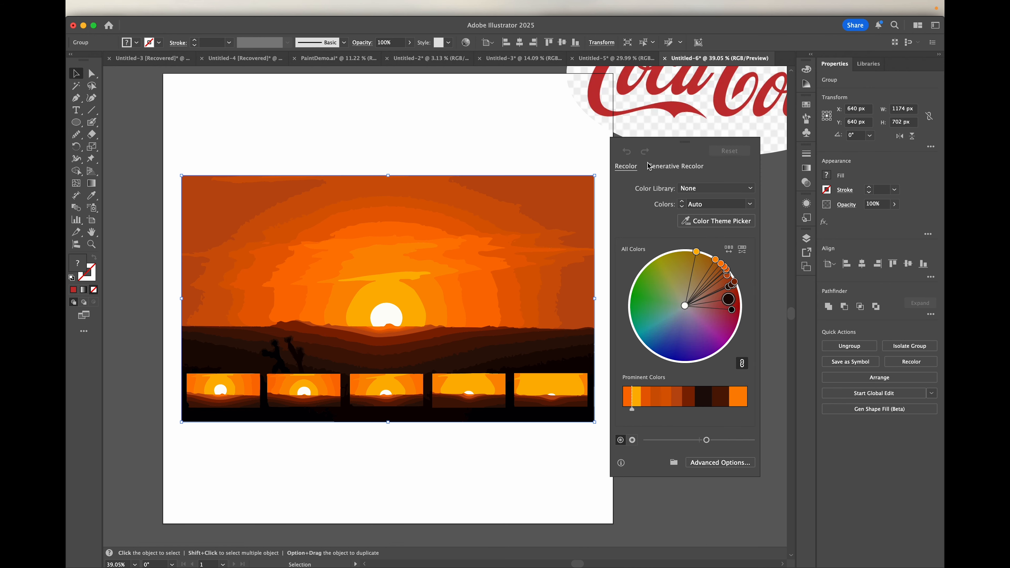
mouse_move(664, 148)
mouse_down()
mouse_move(658, 133)
mouse_move(670, 134)
mouse_up()
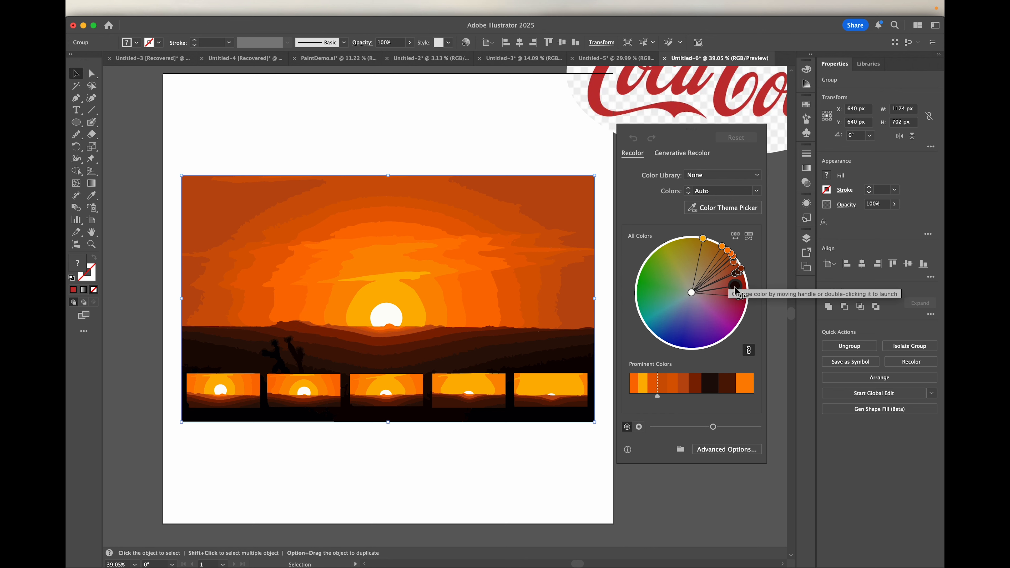
- Shift the linked colors of the expanded sunset on the color wheel through muted orange and purple to blue and teal
drag(736, 290, 714, 294)
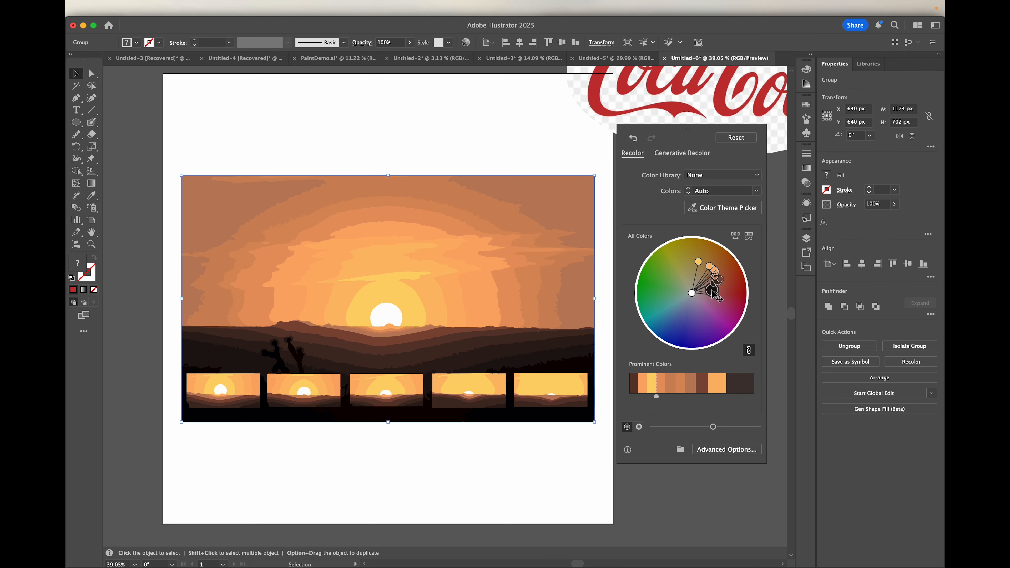
drag(719, 298, 689, 306)
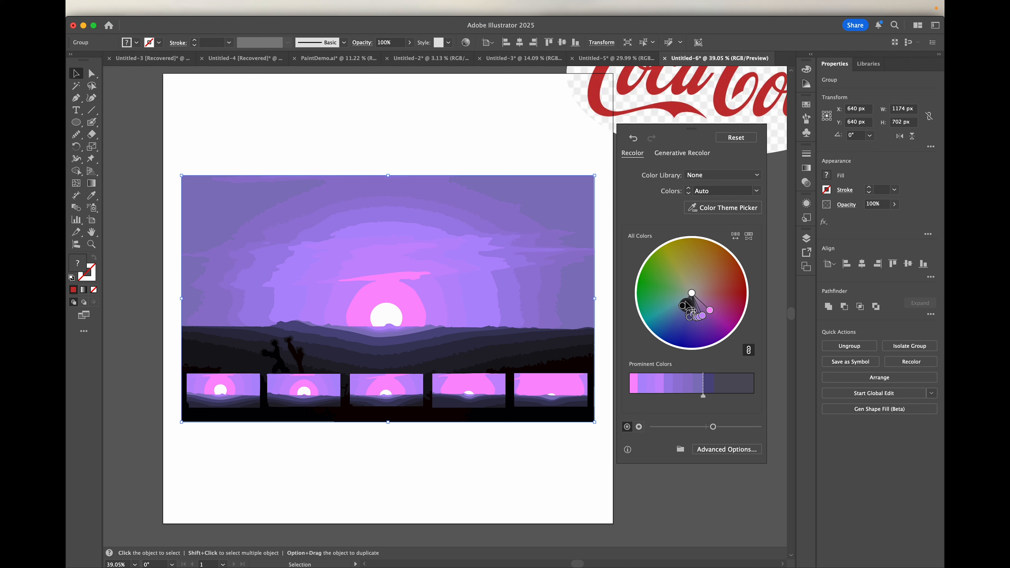
drag(686, 306, 655, 300)
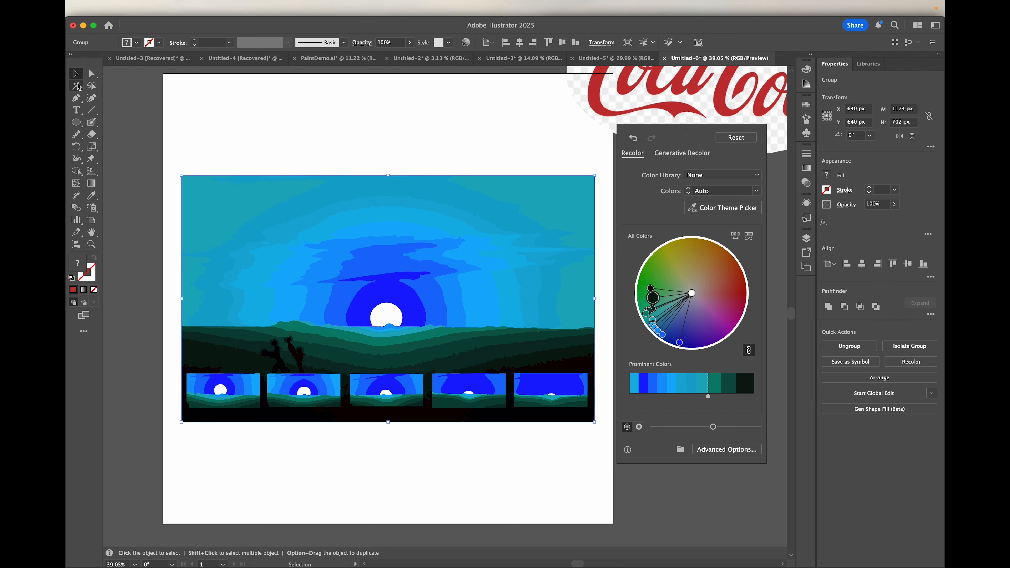
- Move the sunset group lower on the artboard and recolor the traced Coca-Cola logo above the artboard to light purple
drag(327, 243, 352, 362)
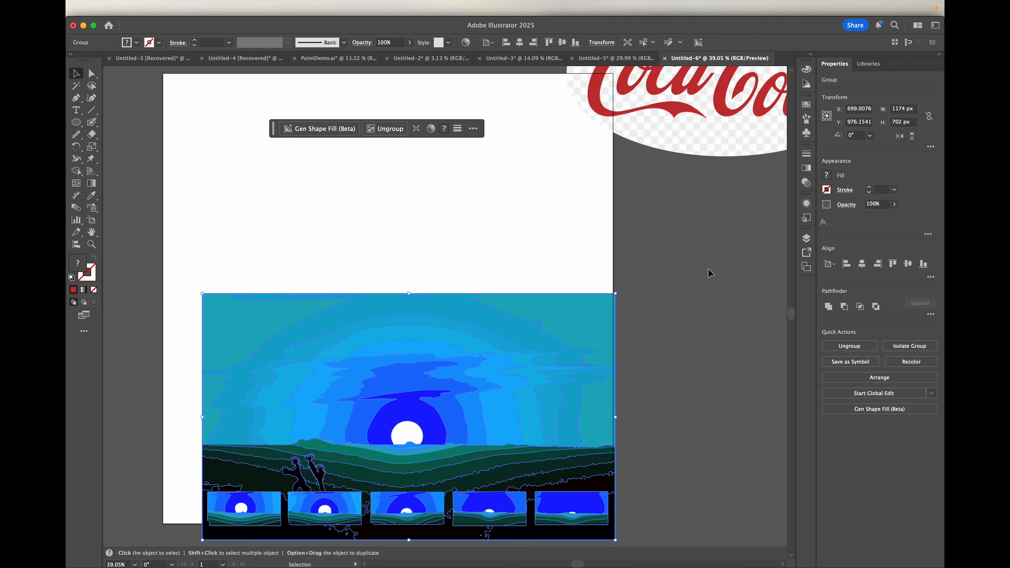
scroll(631, 117, down, 3)
click(517, 137)
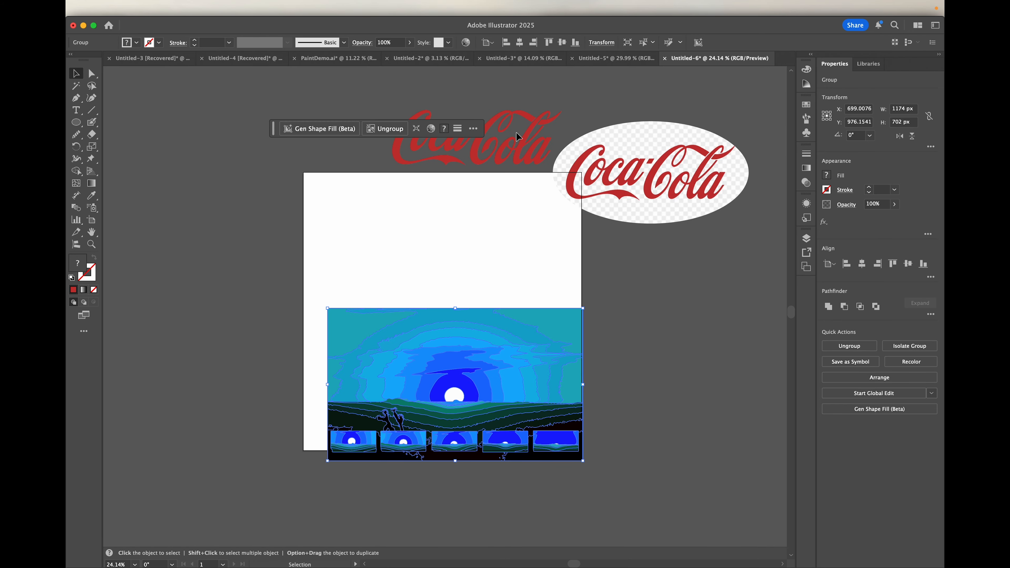
click(430, 128)
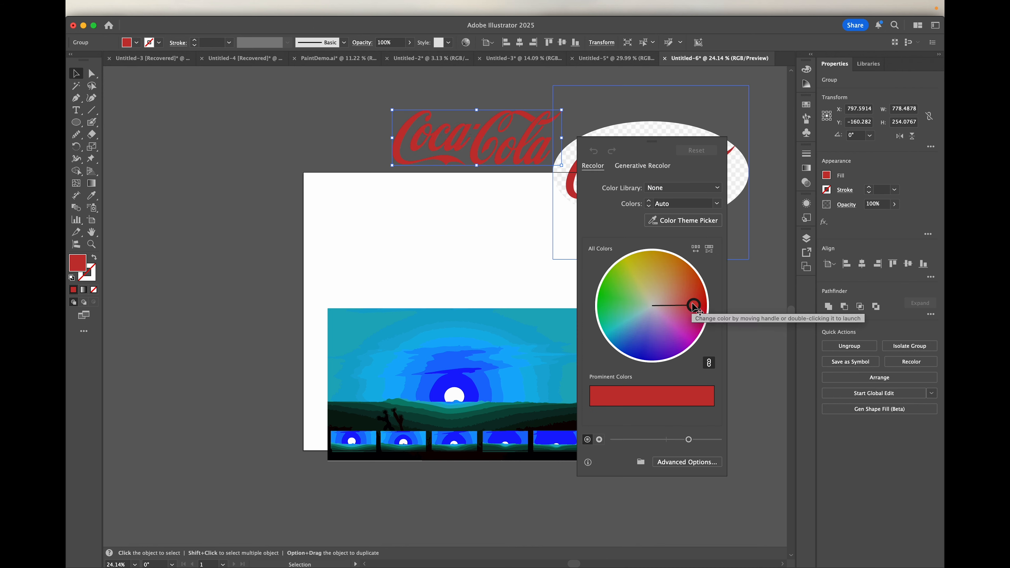
drag(693, 305, 668, 324)
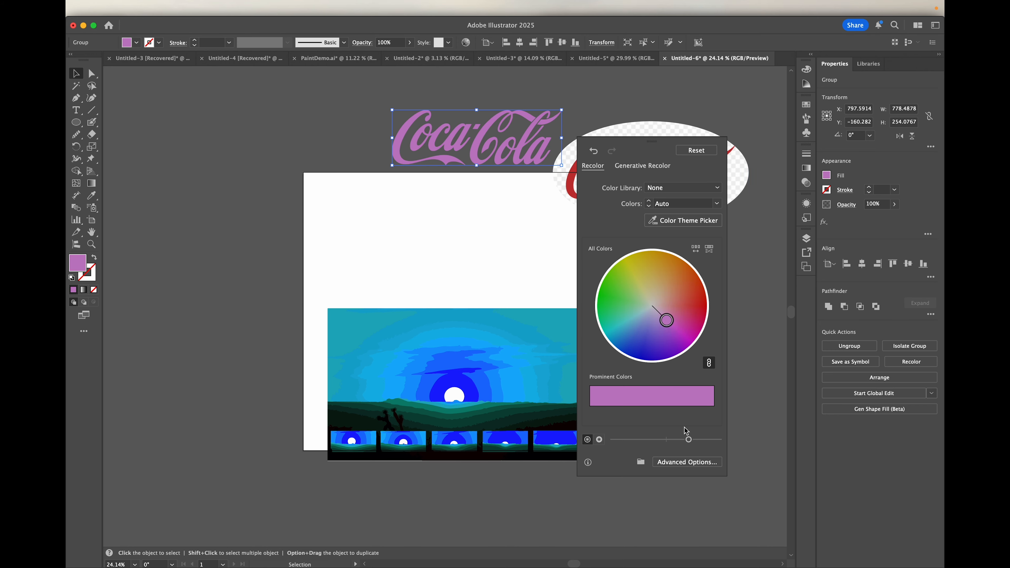
click(420, 229)
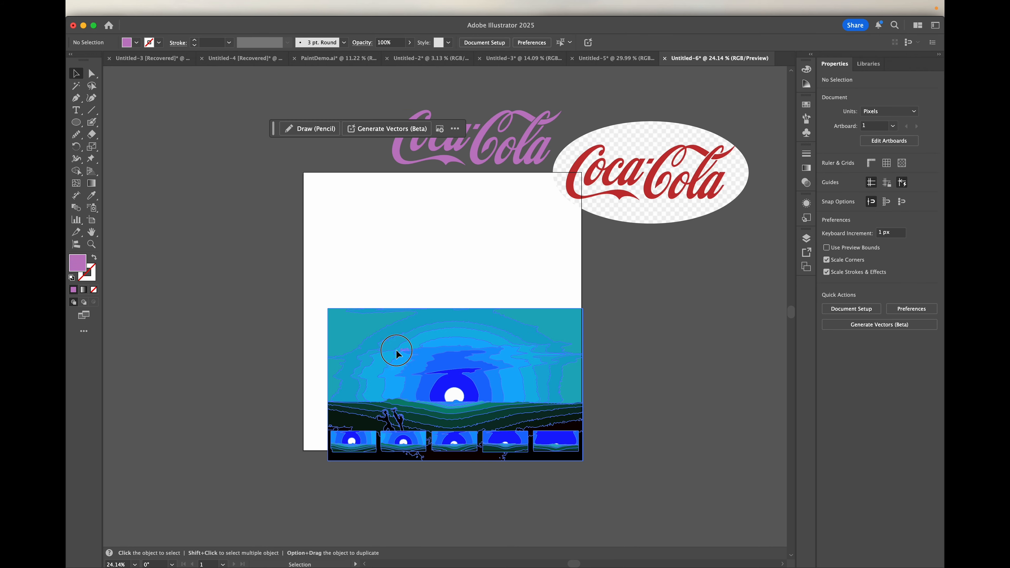
- Move the blue sunset group back up so it sits fully within the artboard
drag(397, 350, 421, 266)
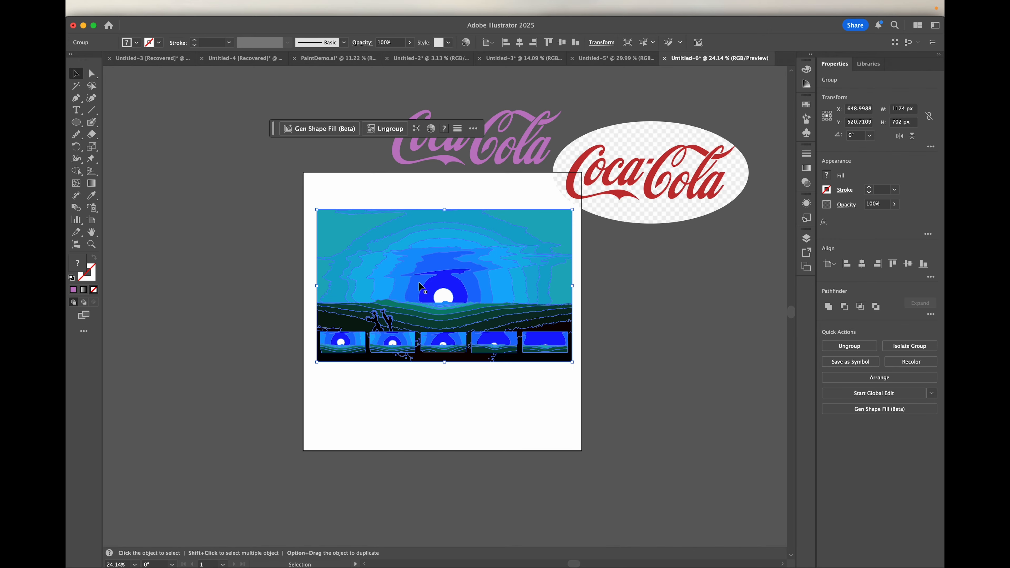
scroll(420, 303, up, 5)
scroll(420, 303, down, 5)
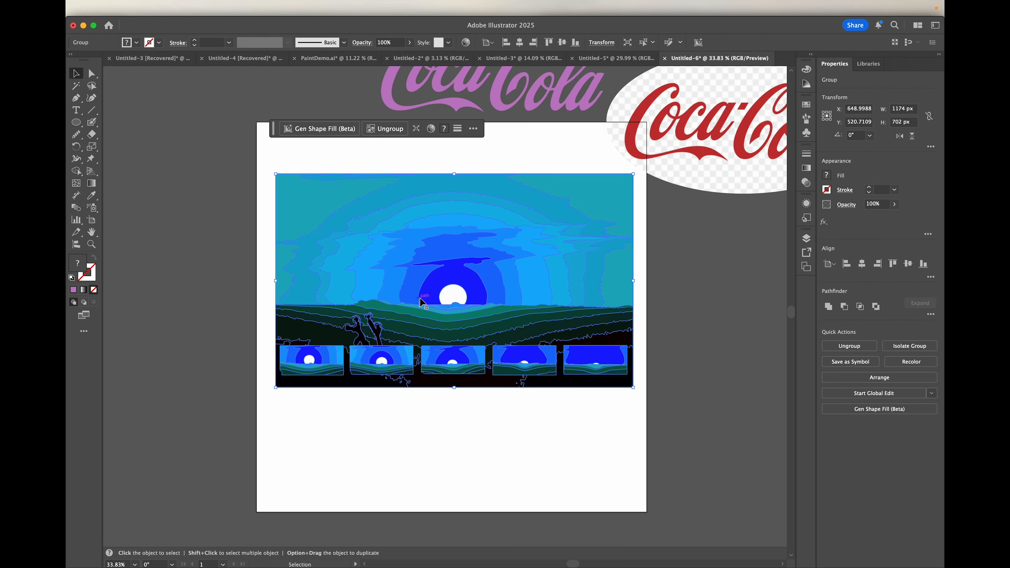
- Isolate the sunset group and fill the light blue sky shape just right of the sun with yellow
double_click(516, 267)
click(531, 269)
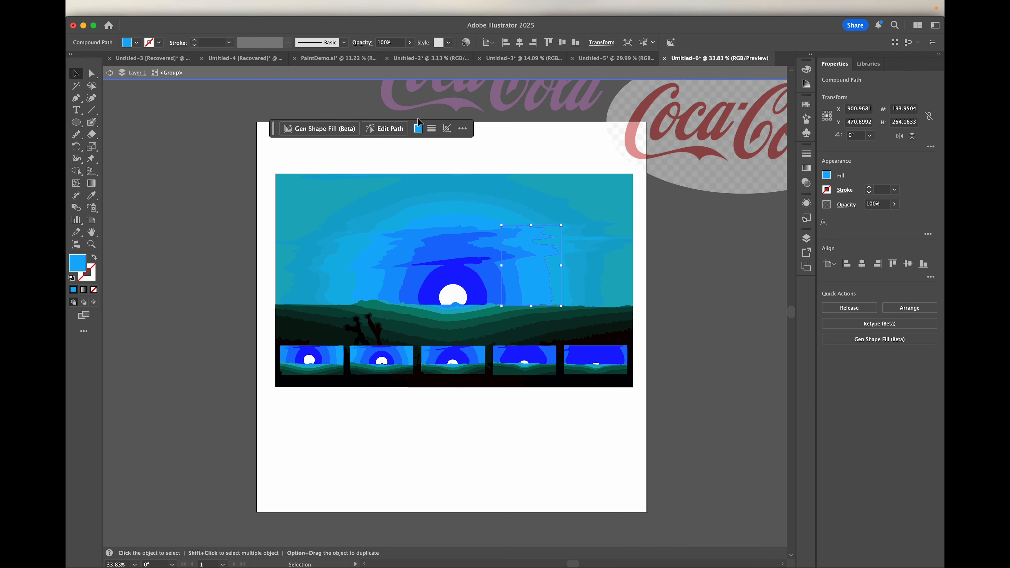
click(423, 130)
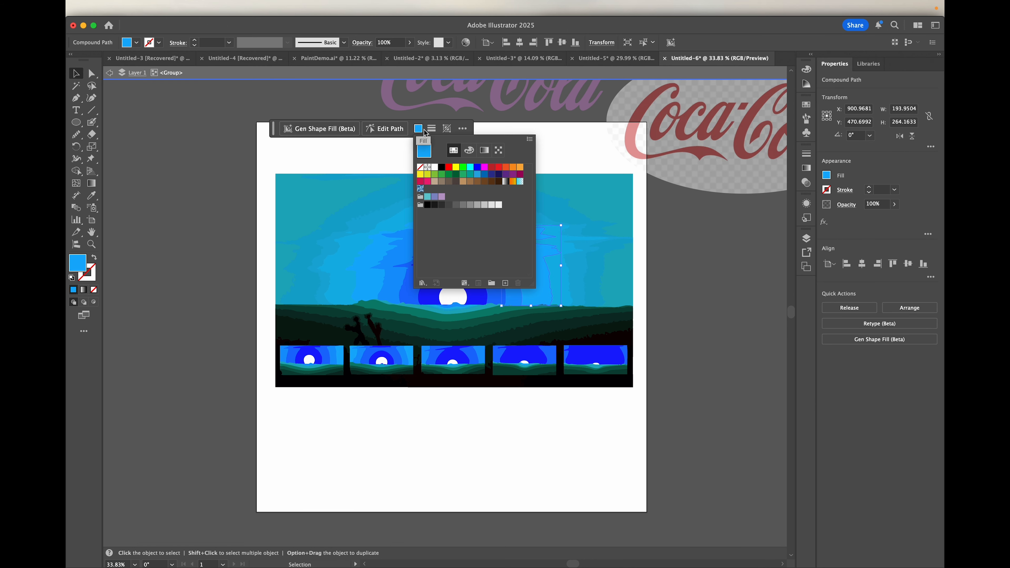
click(457, 166)
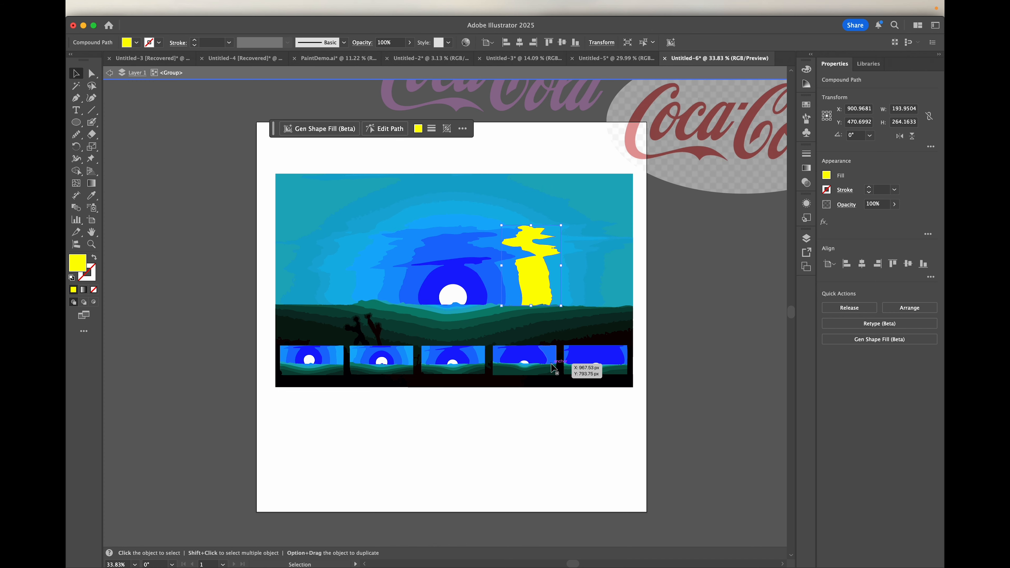
click(464, 335)
- Exit isolation of the sunset group and move the whole group off the artboard to its right, below the clipped logo
scroll(464, 335, down, 5)
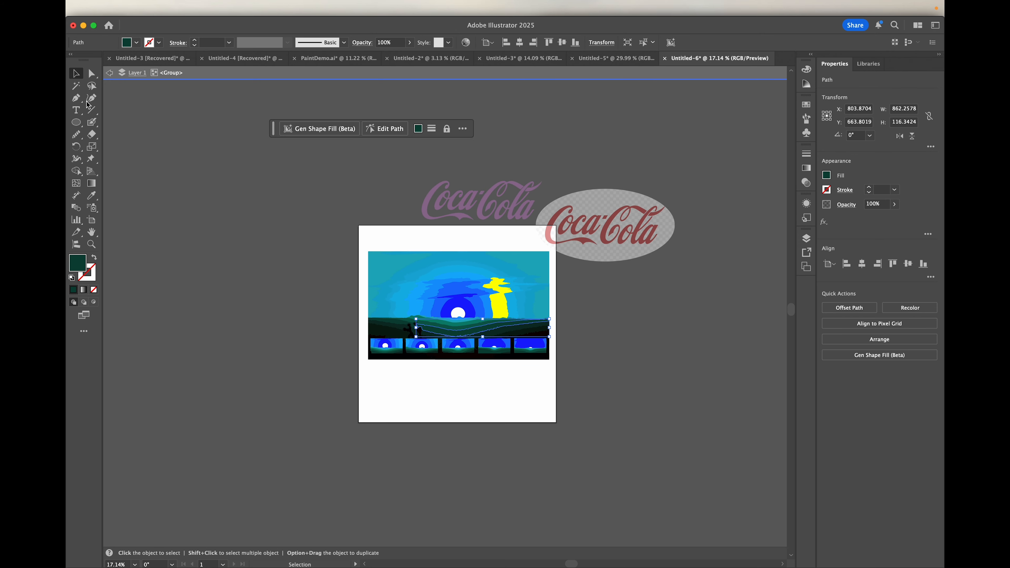
click(585, 227)
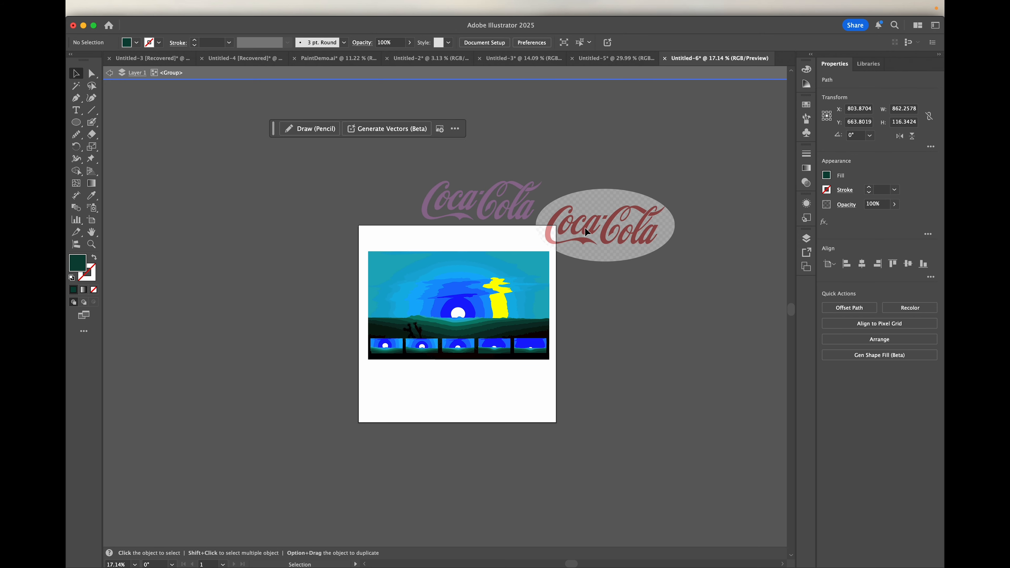
click(393, 263)
double_click(370, 239)
drag(413, 285, 614, 307)
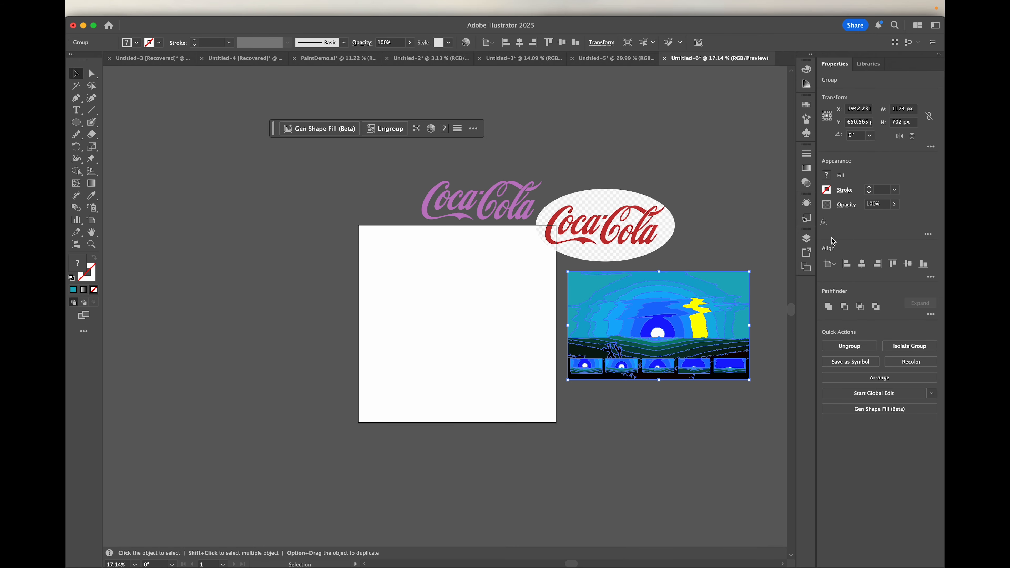
- Make the hidden pencil sketch image and its two traced pen paths visible again and view the tracing up close
click(806, 239)
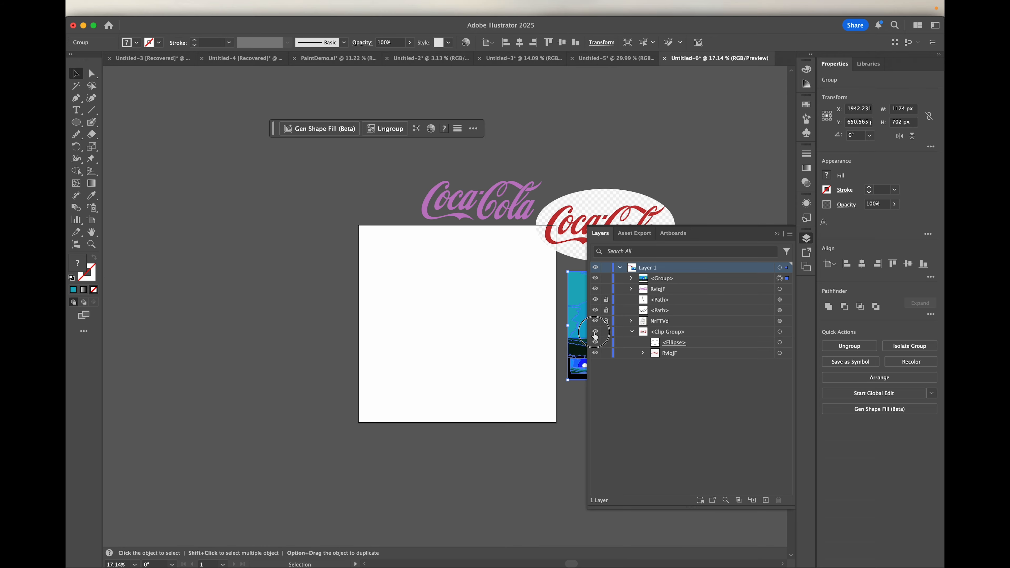
drag(596, 300, 595, 321)
scroll(413, 340, up, 3)
scroll(413, 341, up, 3)
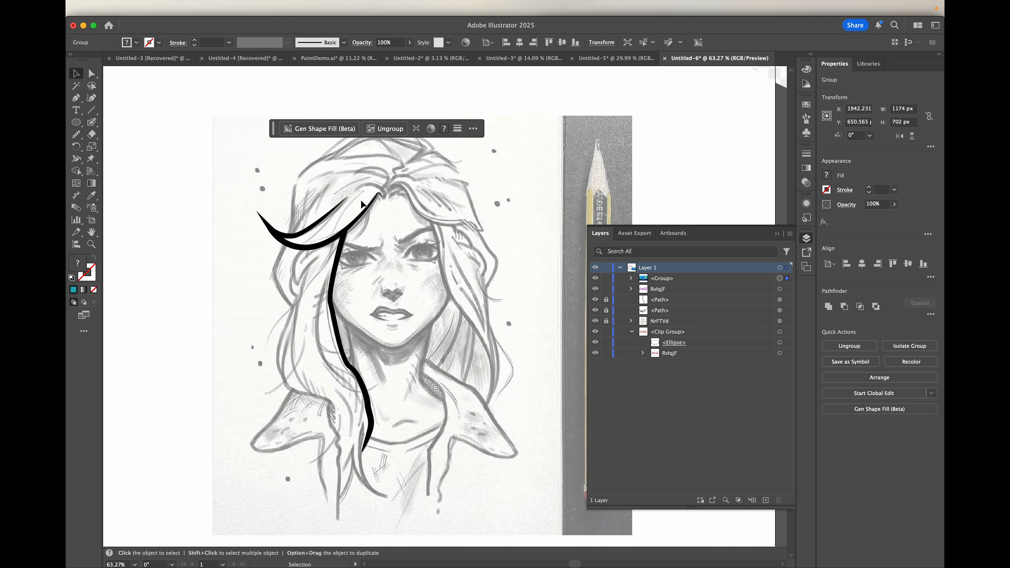
scroll(445, 299, down, 5)
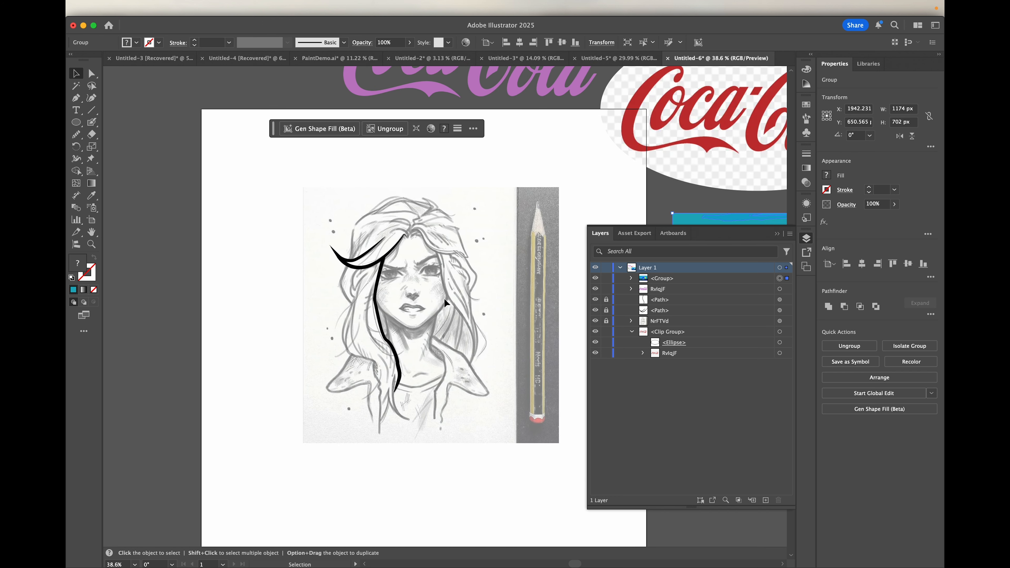
scroll(445, 298, up, 3)
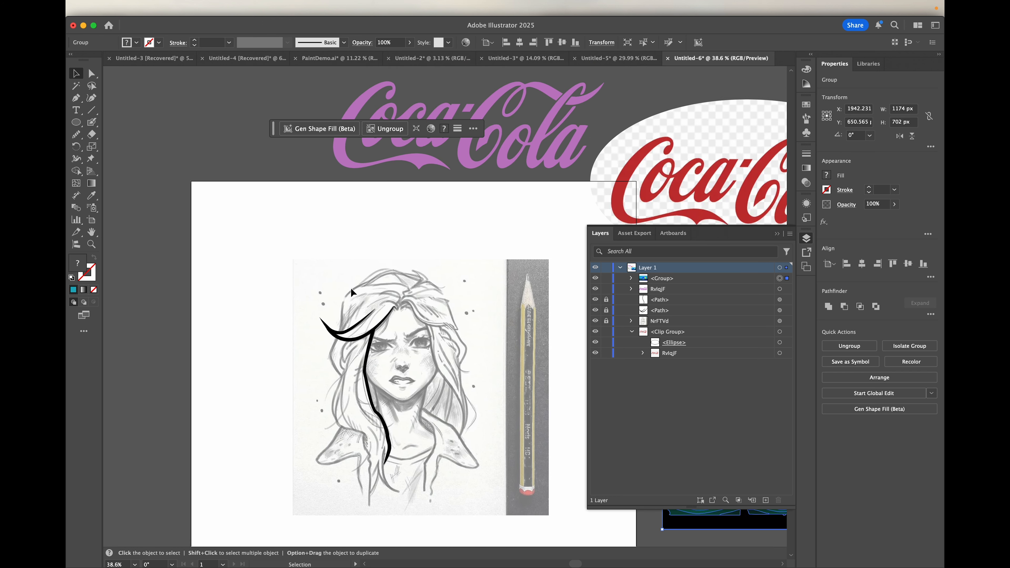
scroll(429, 362, down, 2)
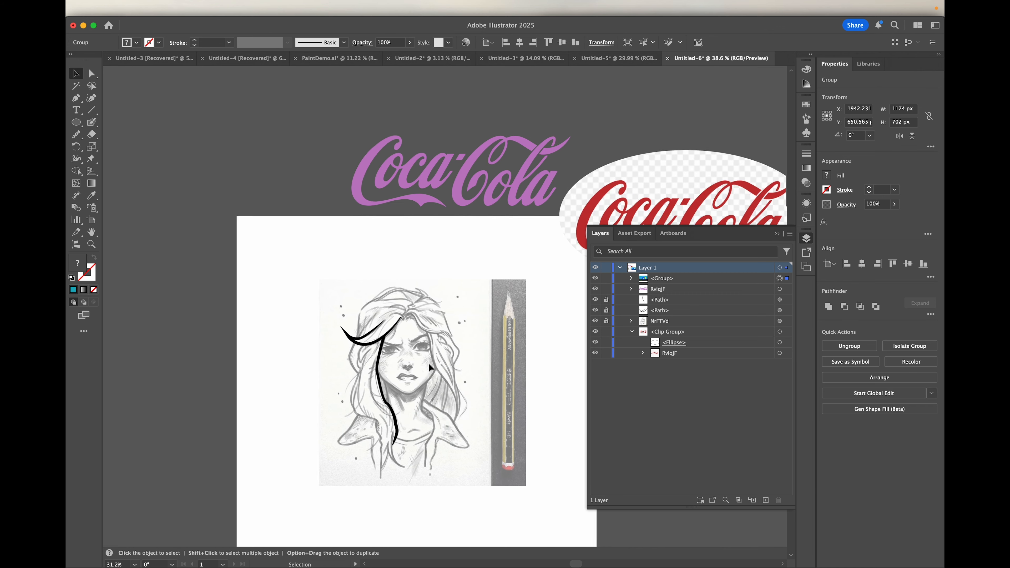
- Examine the inked portrait tracing over the pencil sketch, both as a whole and up close around the face
mouse_move(591, 6)
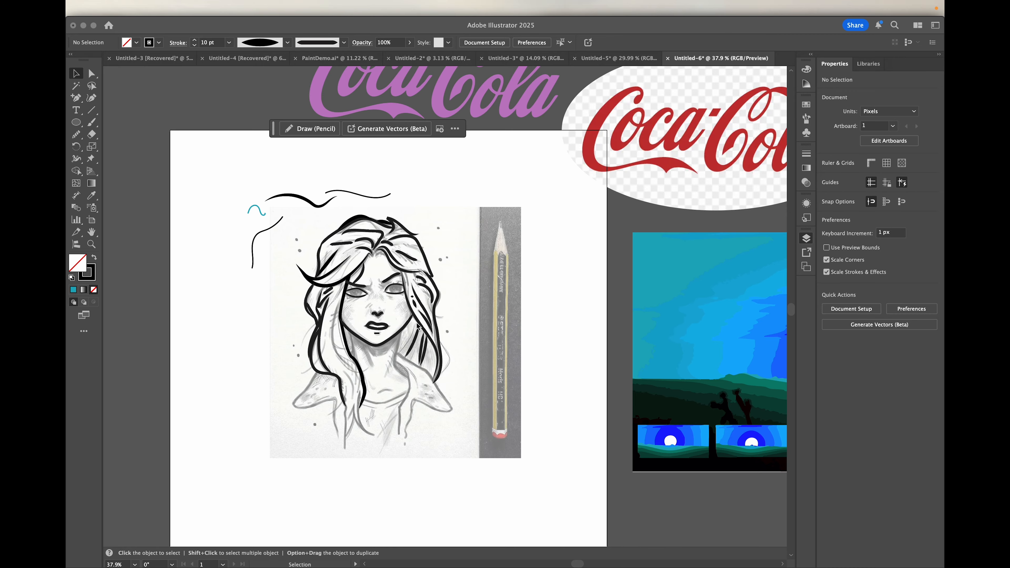
scroll(417, 327, down, 3)
click(487, 333)
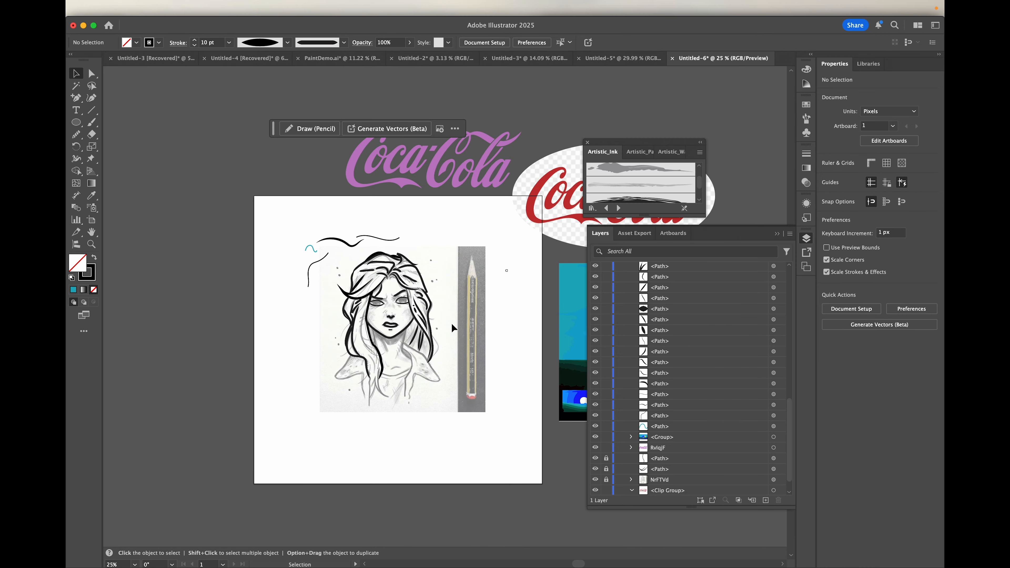
scroll(374, 304, up, 5)
scroll(372, 302, up, 4)
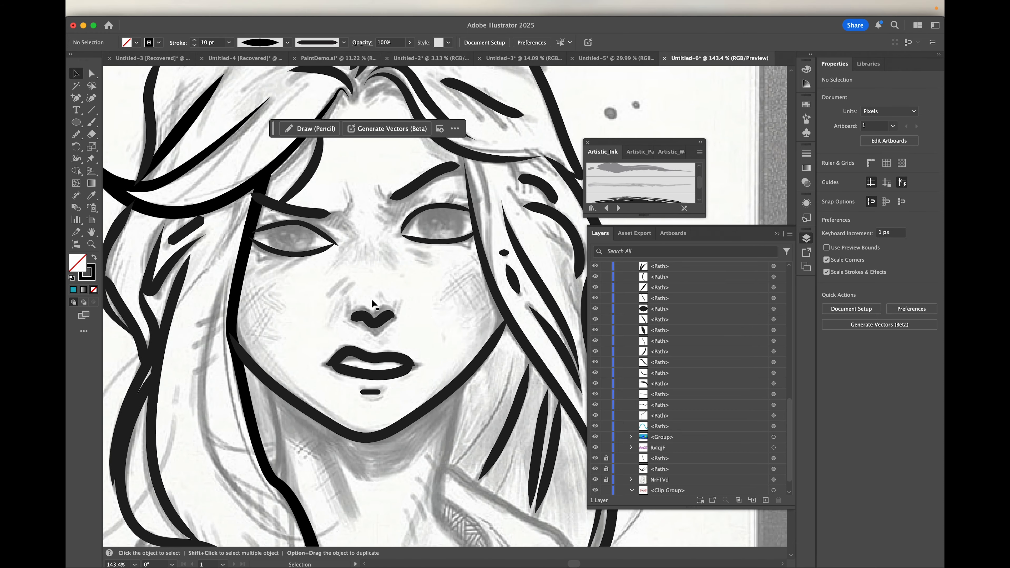
scroll(373, 304, down, 4)
scroll(374, 304, down, 3)
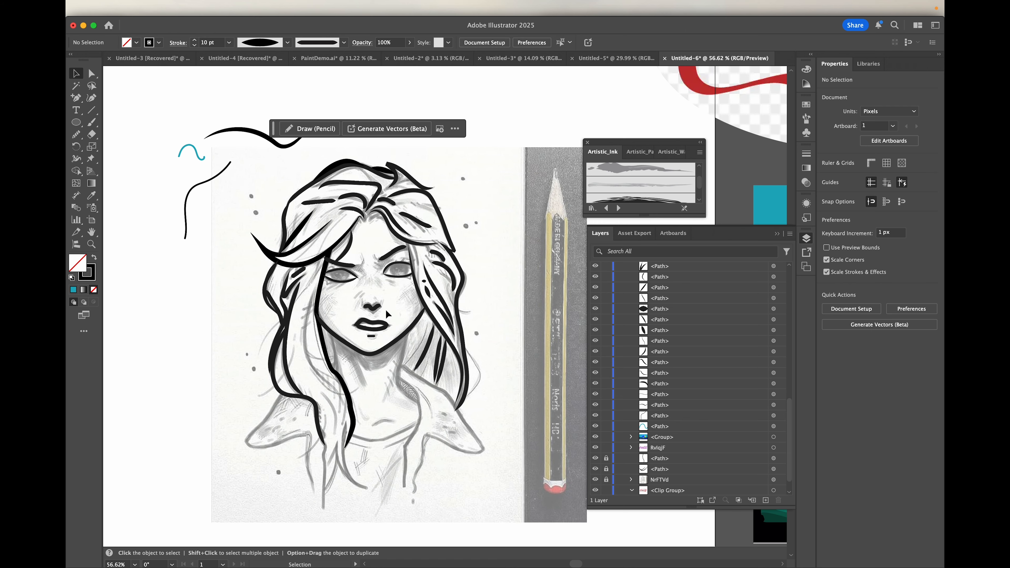
- Paint two facing curved Paintbrush strokes, about 206 × 227 px and 161 × 251 px, crossing at their ends in the blank area below the sketch
scroll(385, 310, left, 5)
scroll(384, 309, down, 2)
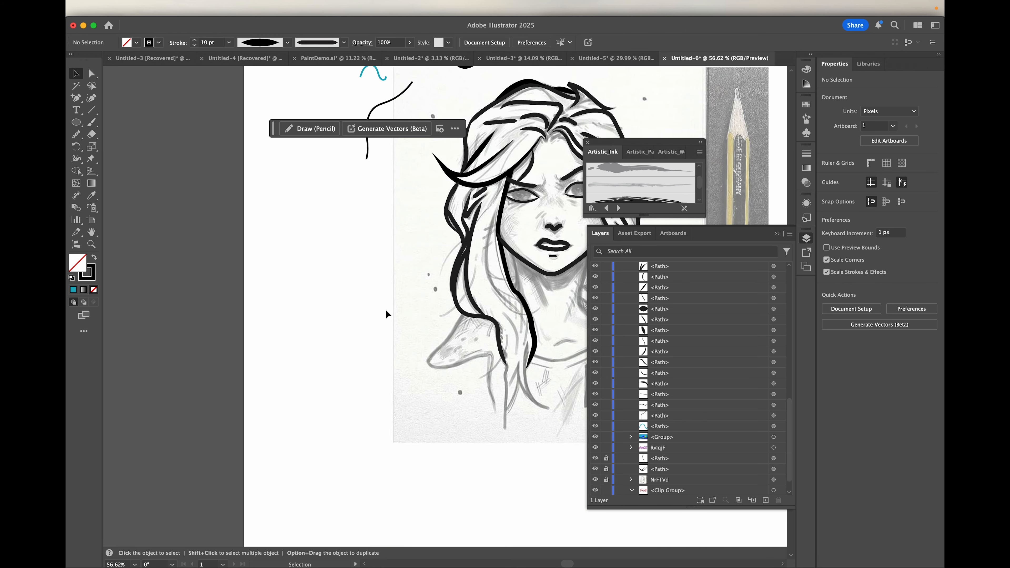
scroll(385, 310, down, 5)
scroll(385, 309, right, 4)
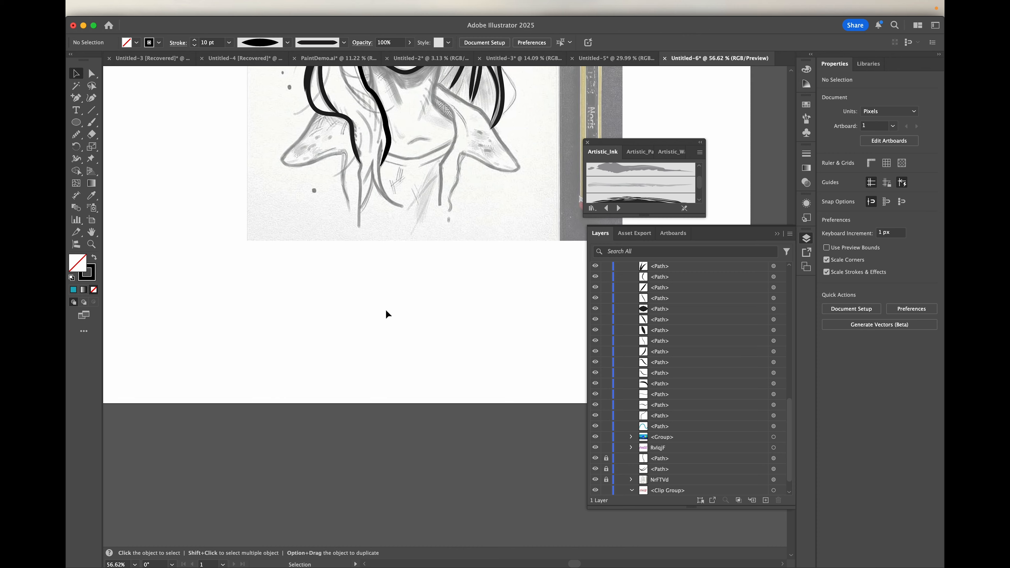
scroll(386, 311, down, 2)
scroll(385, 311, right, 1)
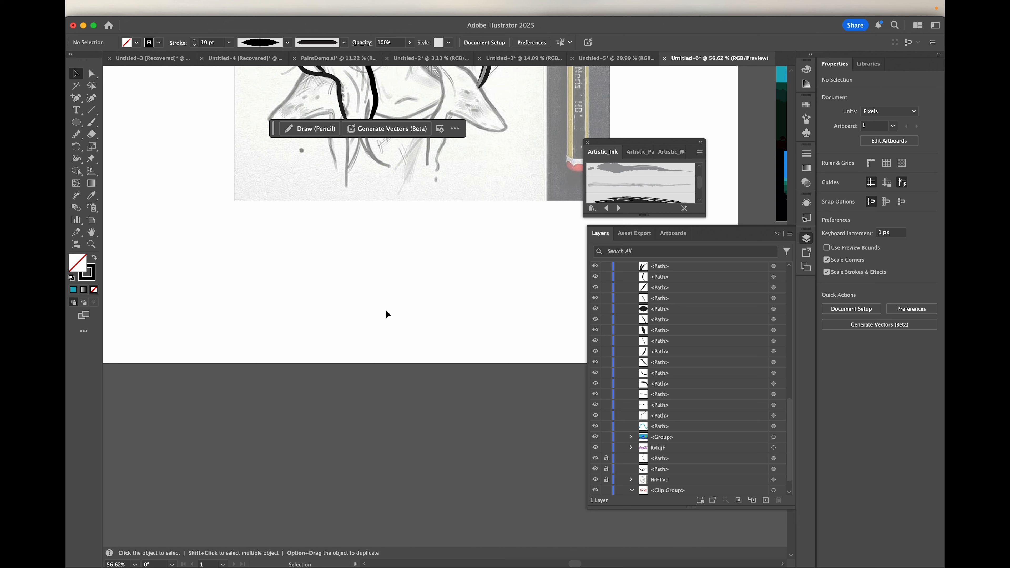
click(92, 125)
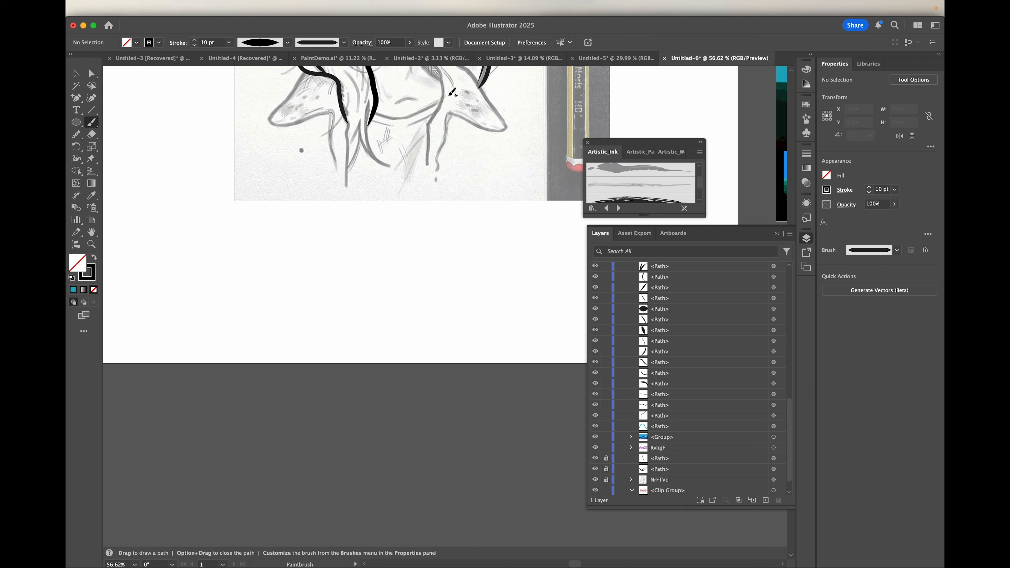
mouse_move(369, 227)
mouse_down()
mouse_move(306, 245)
mouse_move(365, 342)
mouse_up()
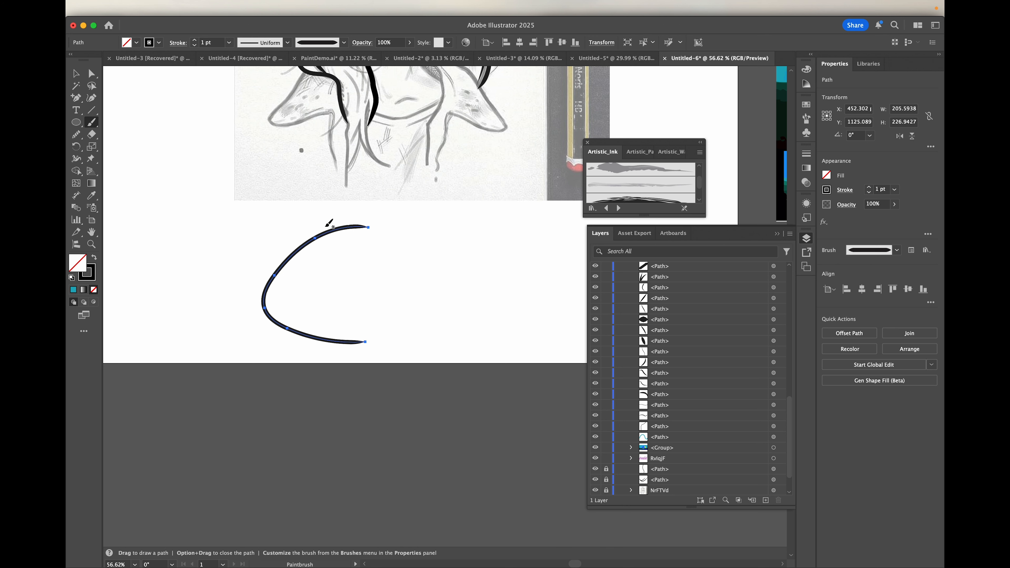
mouse_move(337, 221)
mouse_down()
mouse_move(376, 239)
mouse_move(378, 311)
mouse_move(337, 349)
mouse_up()
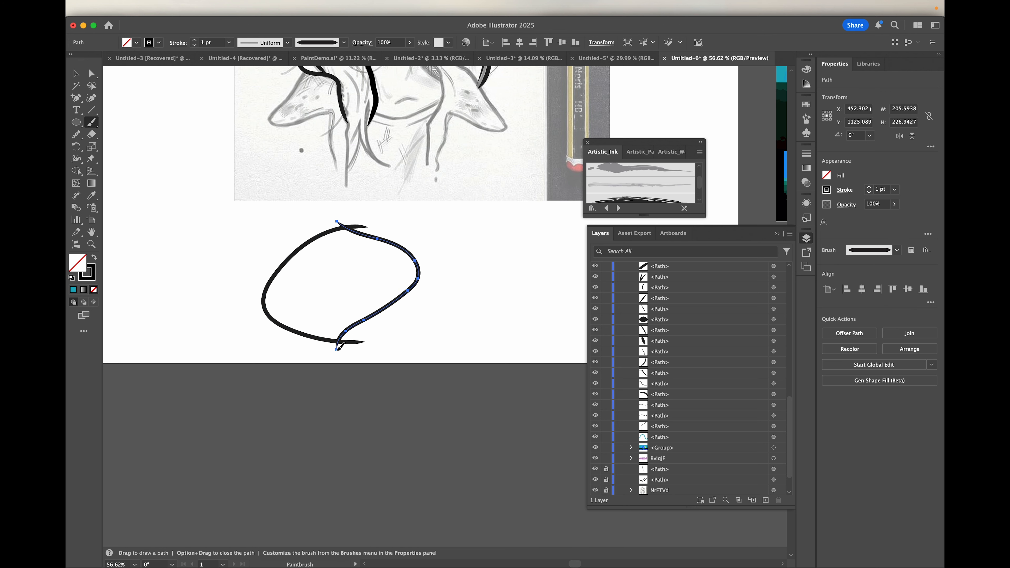
- Paint a second outline beside the first from a curved stroke about 137 × 215 px and a short one about 75 × 117 px
scroll(314, 273, up, 5)
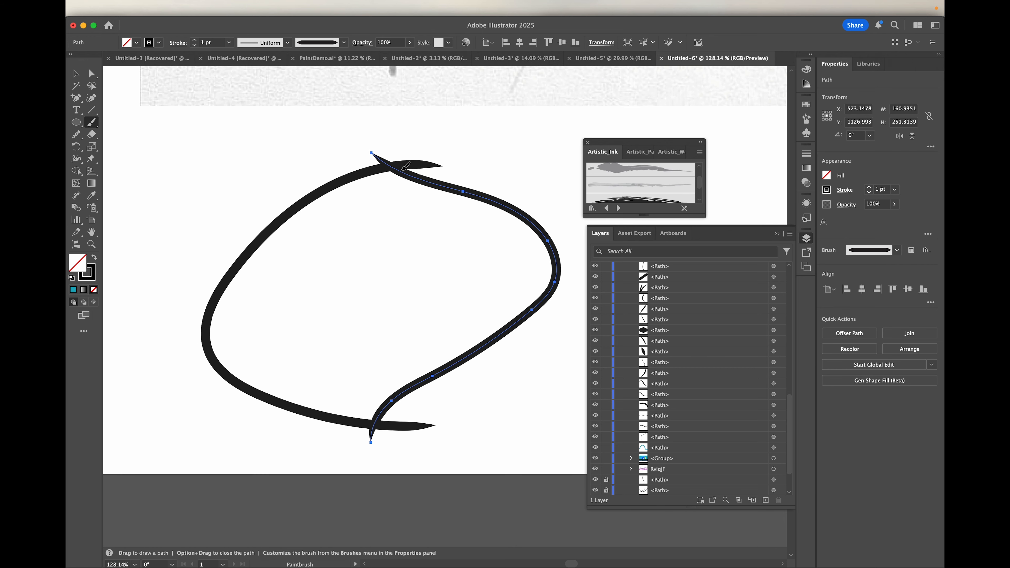
scroll(410, 159, up, 5)
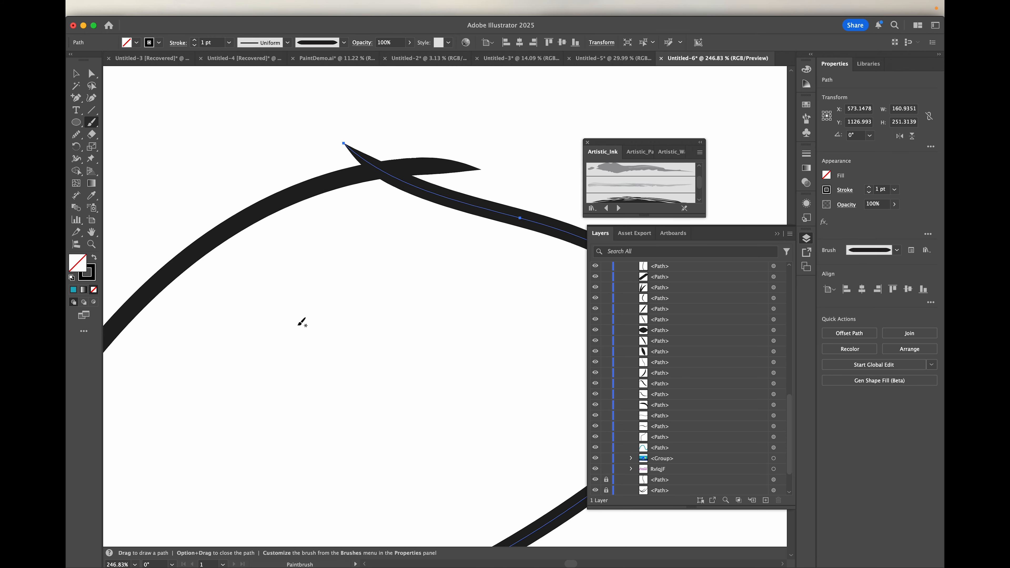
scroll(301, 322, down, 8)
scroll(301, 322, right, 5)
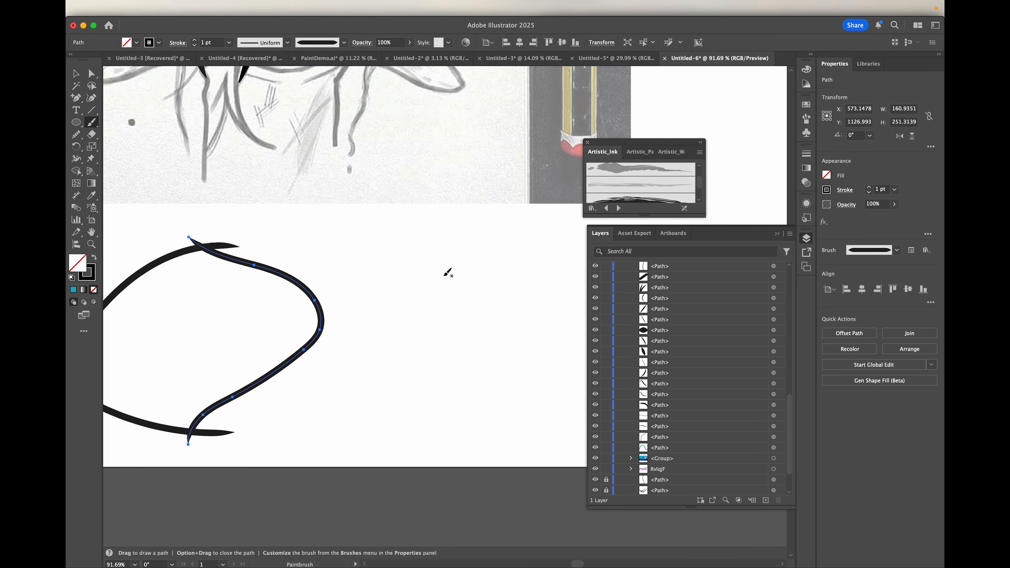
drag(482, 247, 523, 329)
mouse_move(476, 243)
mouse_down()
mouse_move(537, 316)
mouse_move(535, 339)
mouse_up()
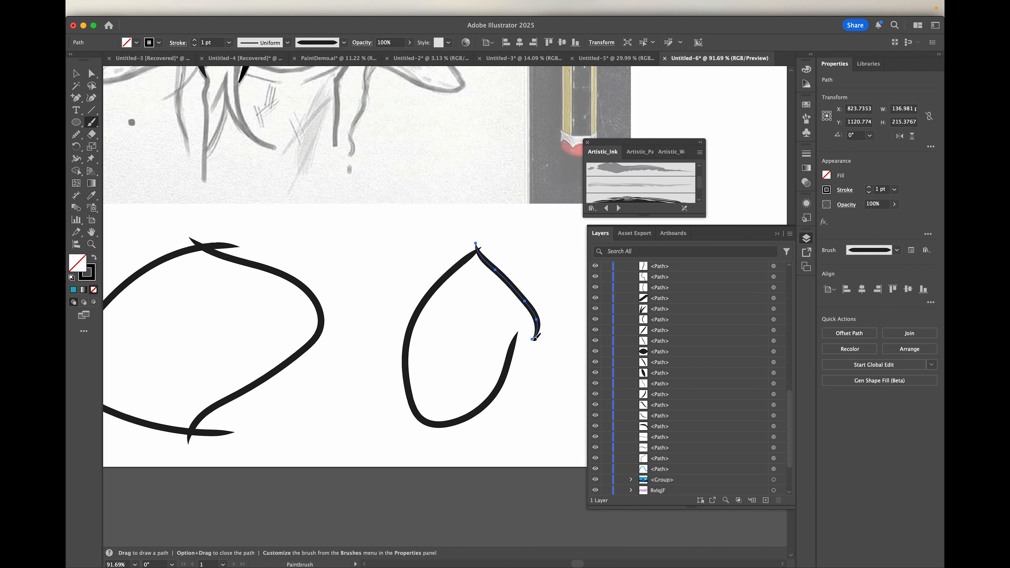
scroll(529, 383, down, 3)
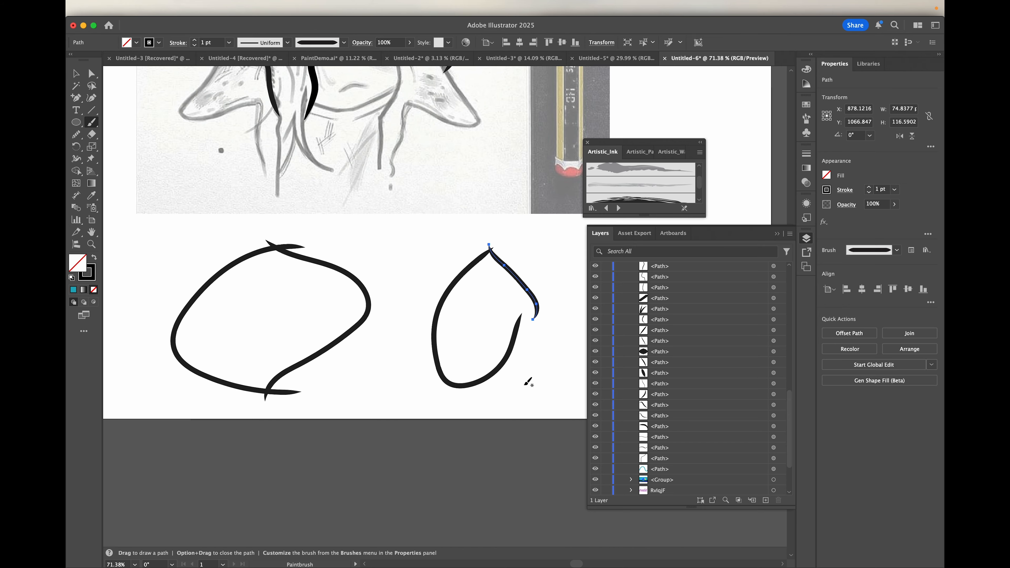
- Switch the short stroke of the second outline to the Basic brush and set its stroke weight to 5 pt
scroll(301, 371, up, 5)
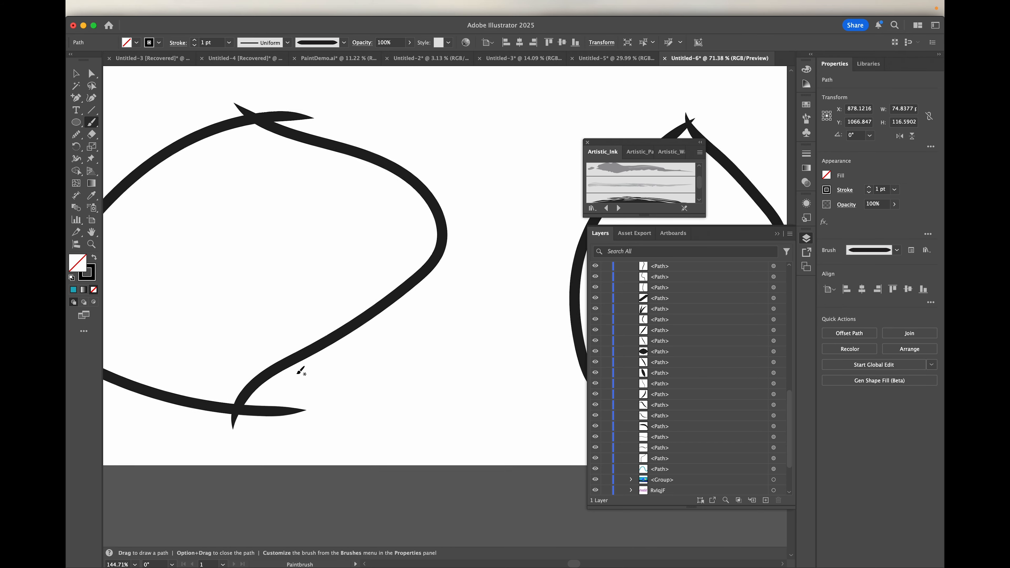
scroll(301, 371, down, 5)
scroll(301, 371, up, 5)
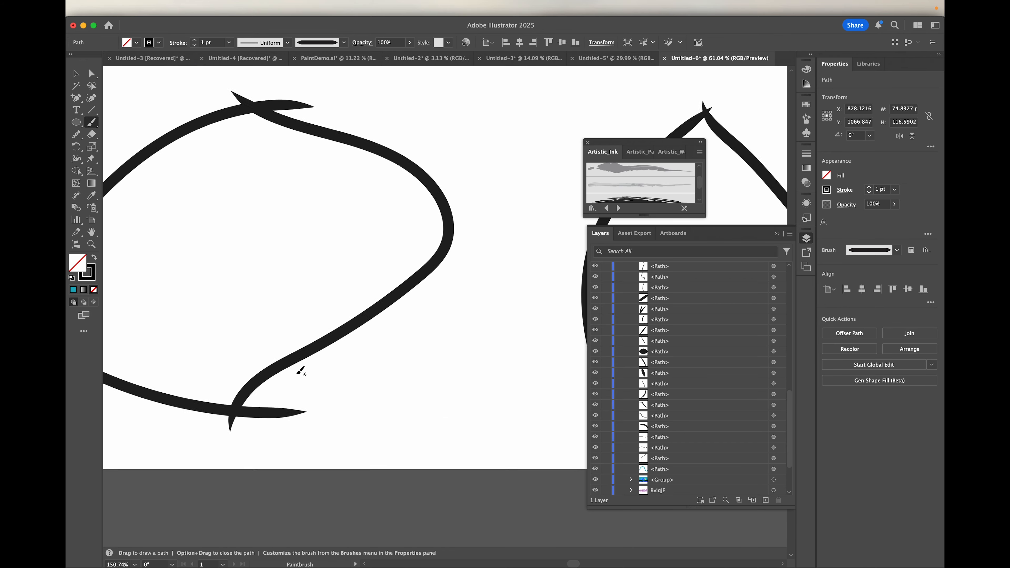
click(317, 42)
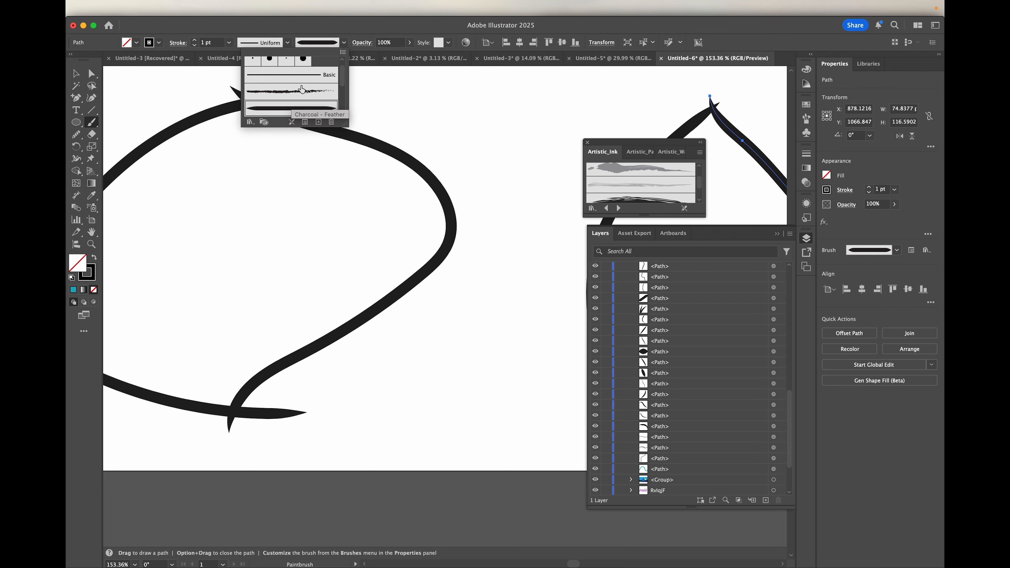
click(277, 75)
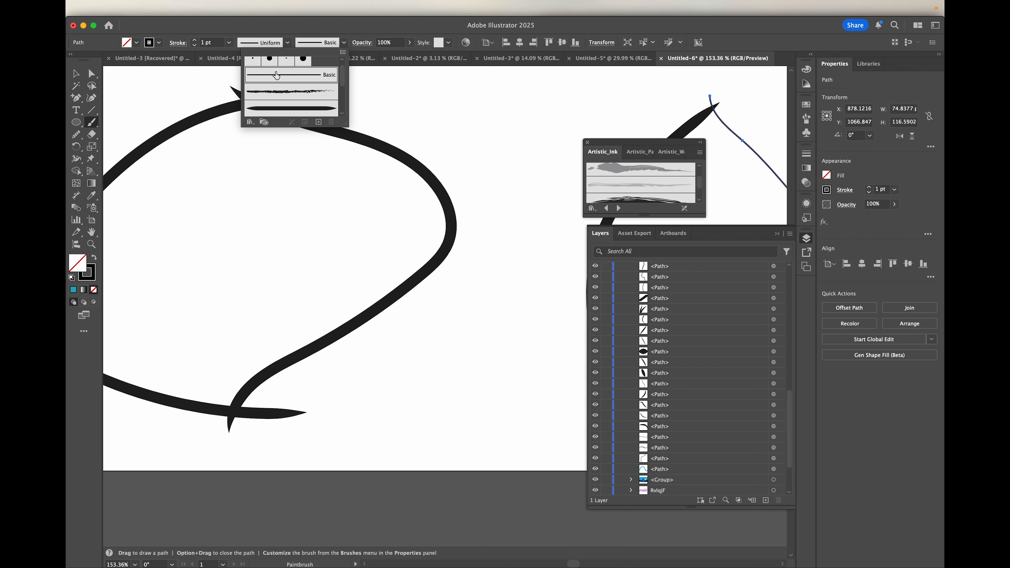
click(461, 144)
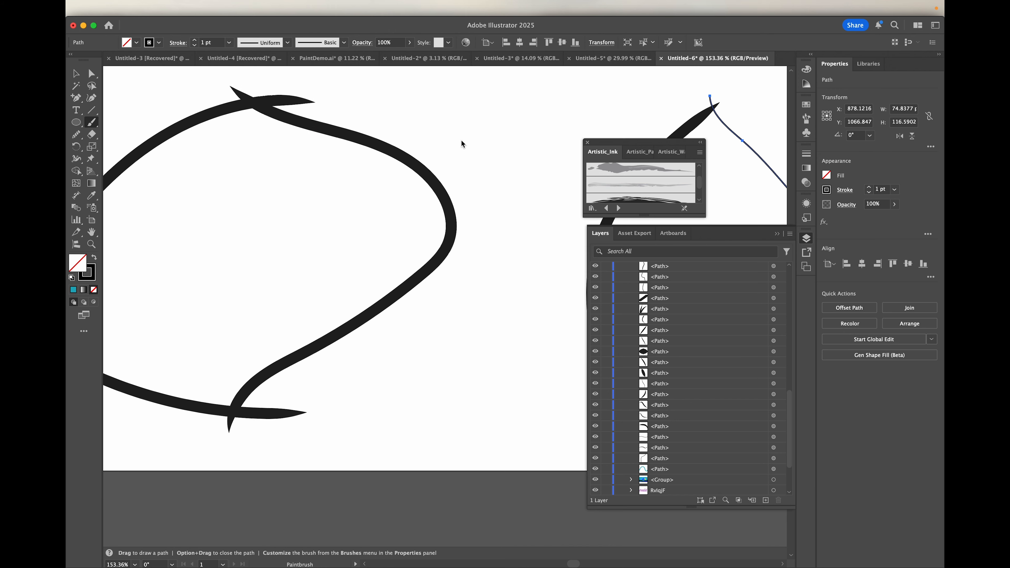
scroll(463, 144, right, 7)
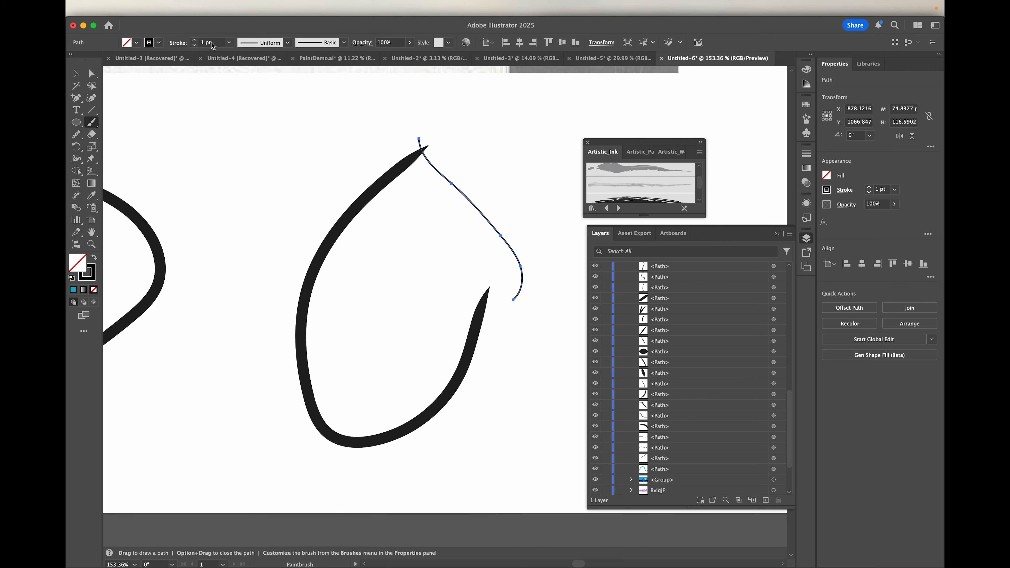
click(194, 41)
click(194, 40)
click(194, 41)
click(194, 41)
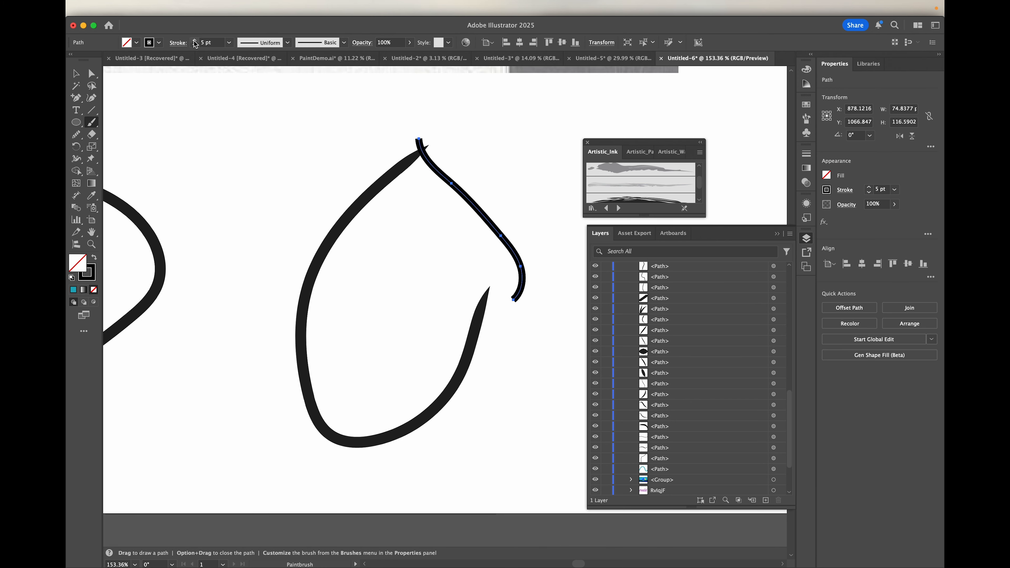
- Give the short stroke the width profile that tapers at both ends and set its stroke weight to 10 pt
click(287, 42)
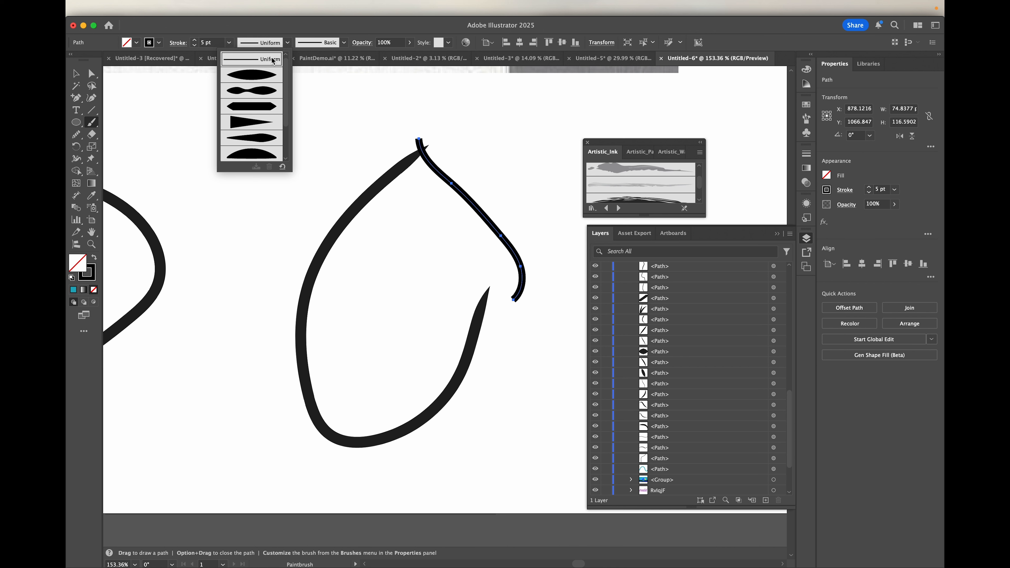
click(266, 79)
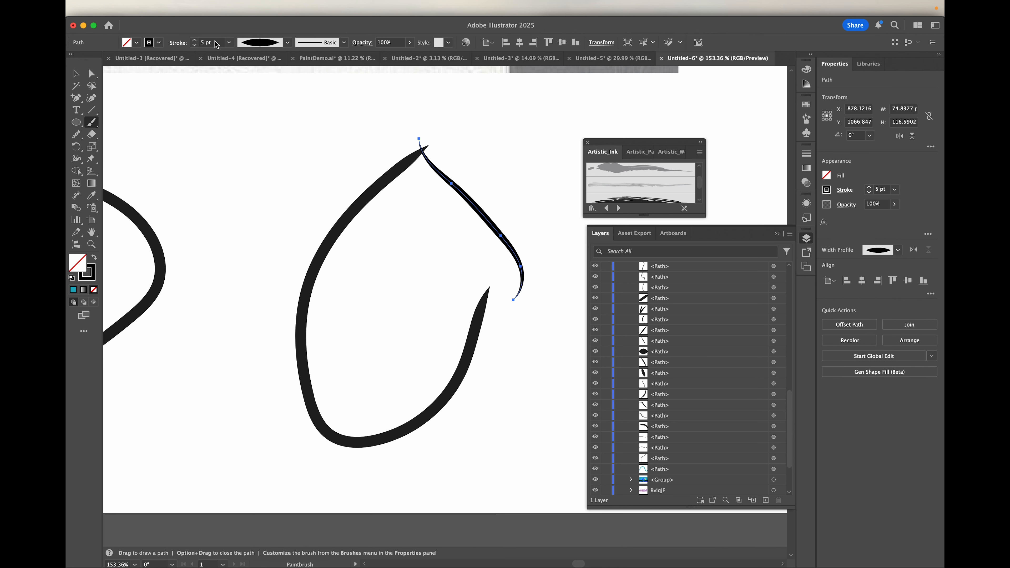
click(195, 40)
click(195, 40)
click(195, 40)
click(195, 40)
click(195, 40)
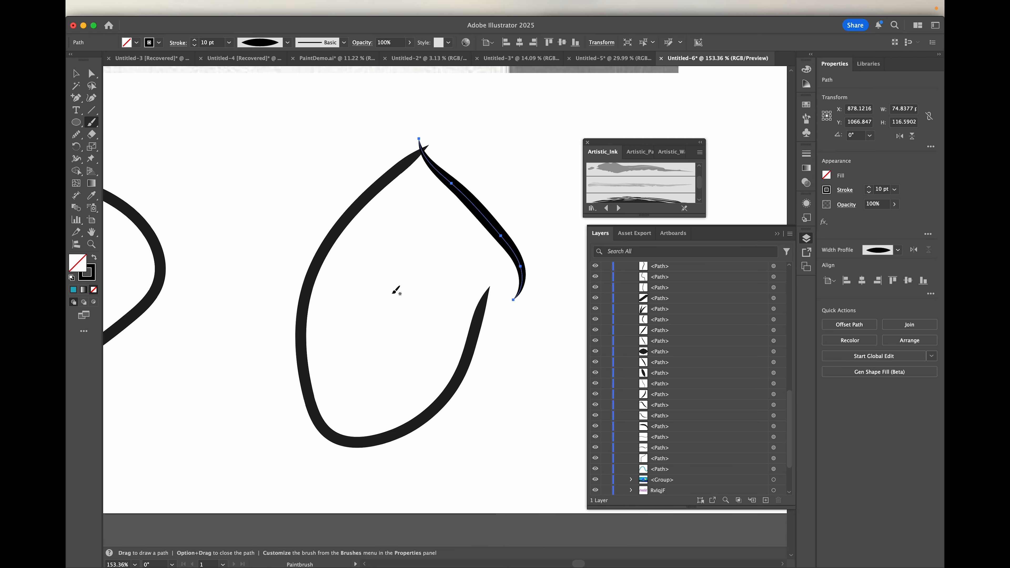
- Select both brush strokes of the first outline together and inspect their overlapping ends at the upper crossing
scroll(396, 290, down, 4)
scroll(396, 290, left, 4)
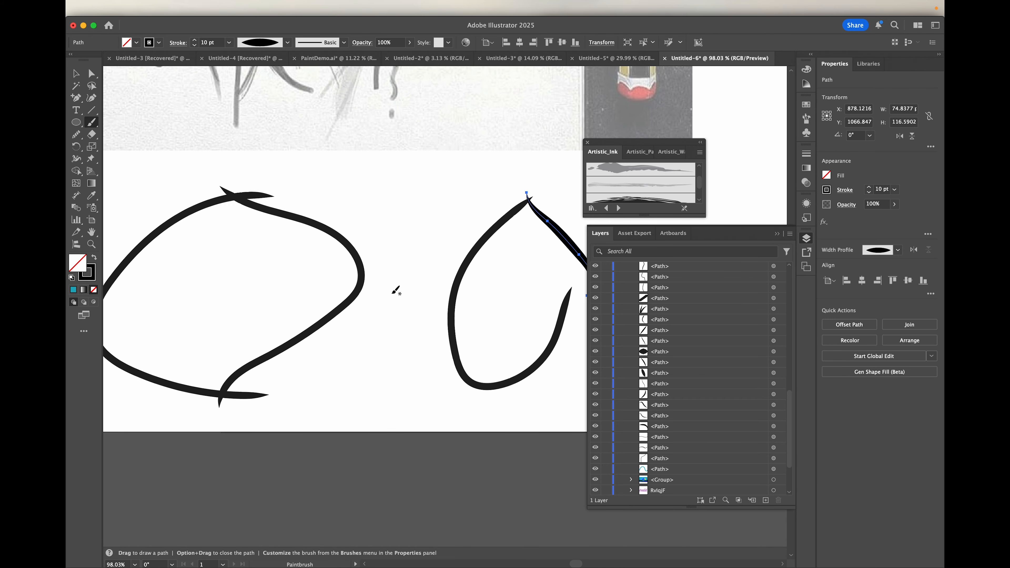
scroll(397, 290, down, 2)
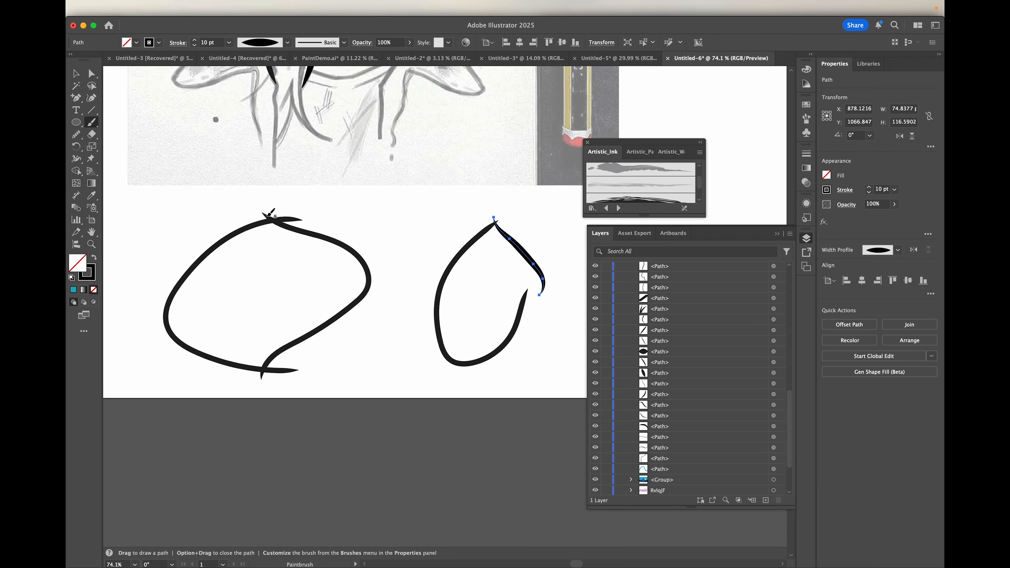
scroll(272, 215, up, 7)
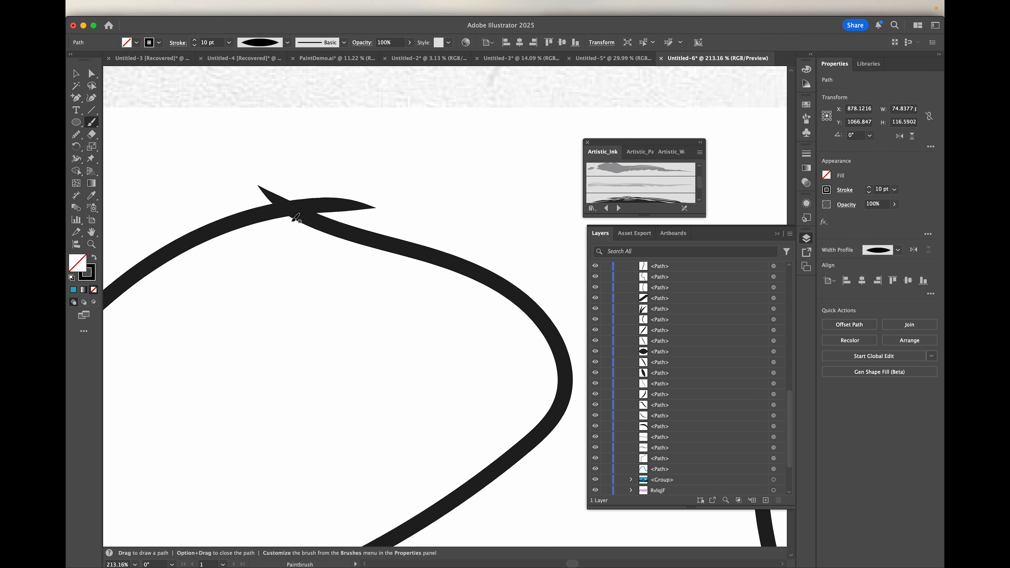
scroll(287, 288, down, 4)
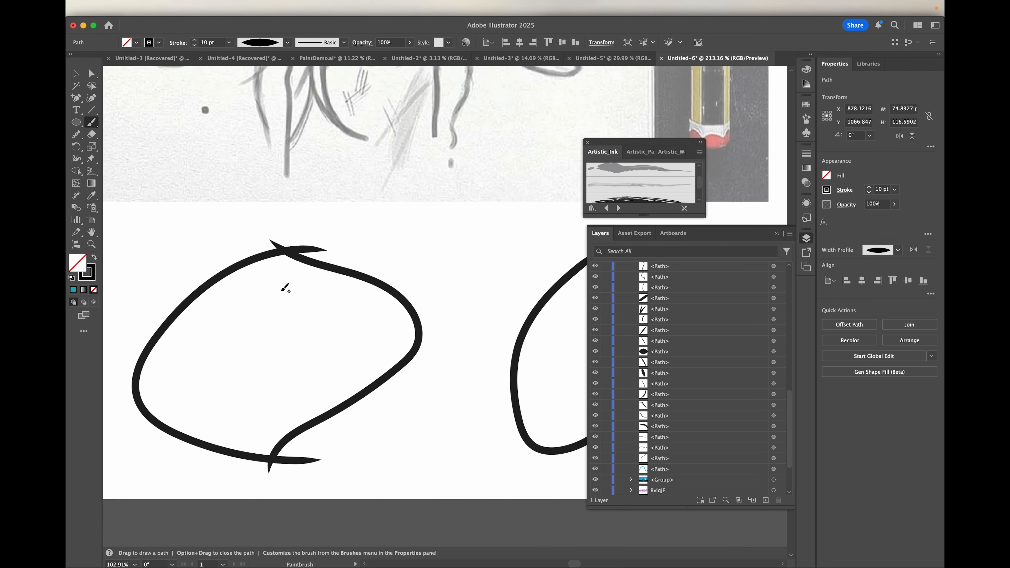
click(75, 75)
click(265, 261)
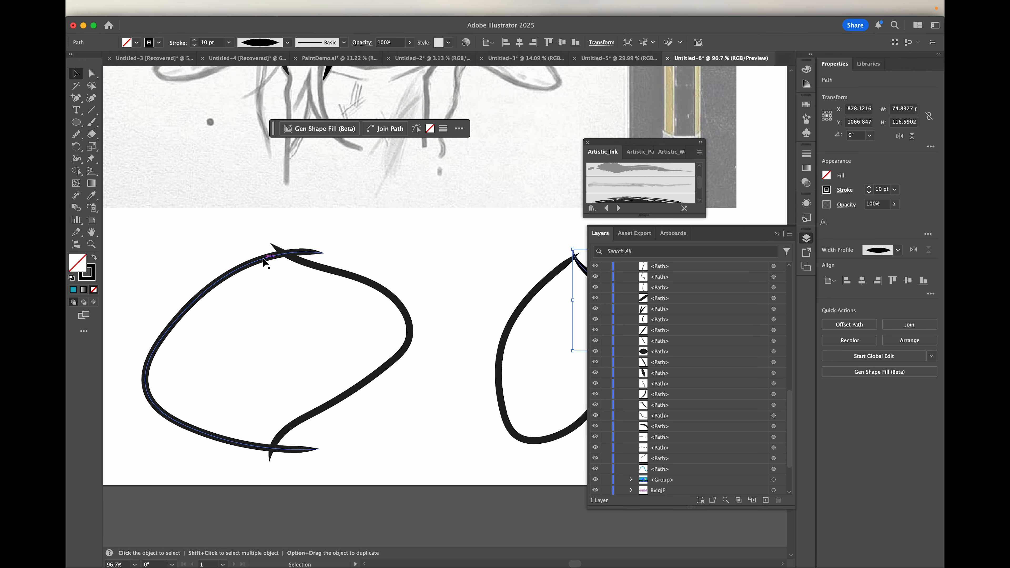
shift+click(349, 280)
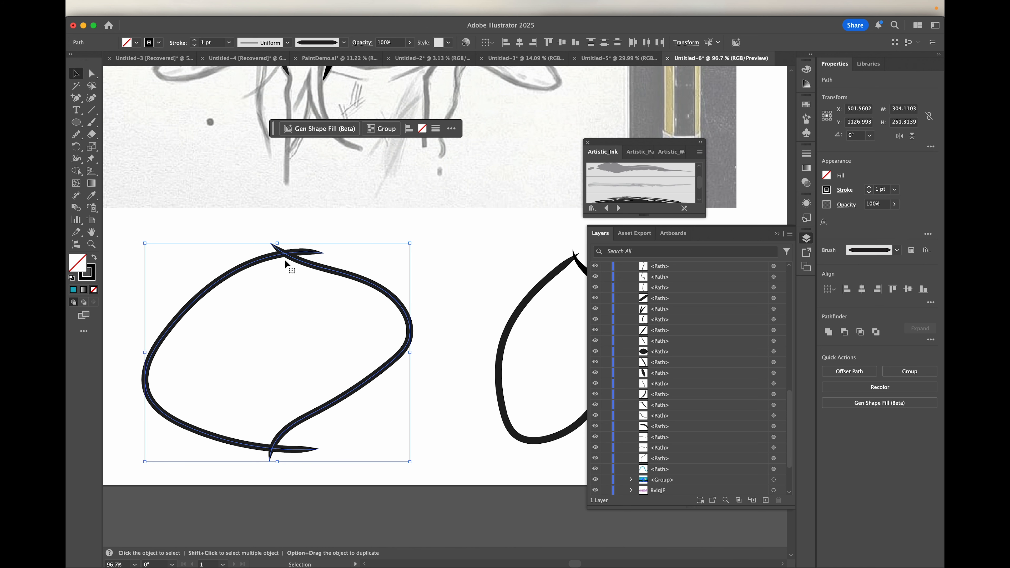
scroll(255, 291, up, 5)
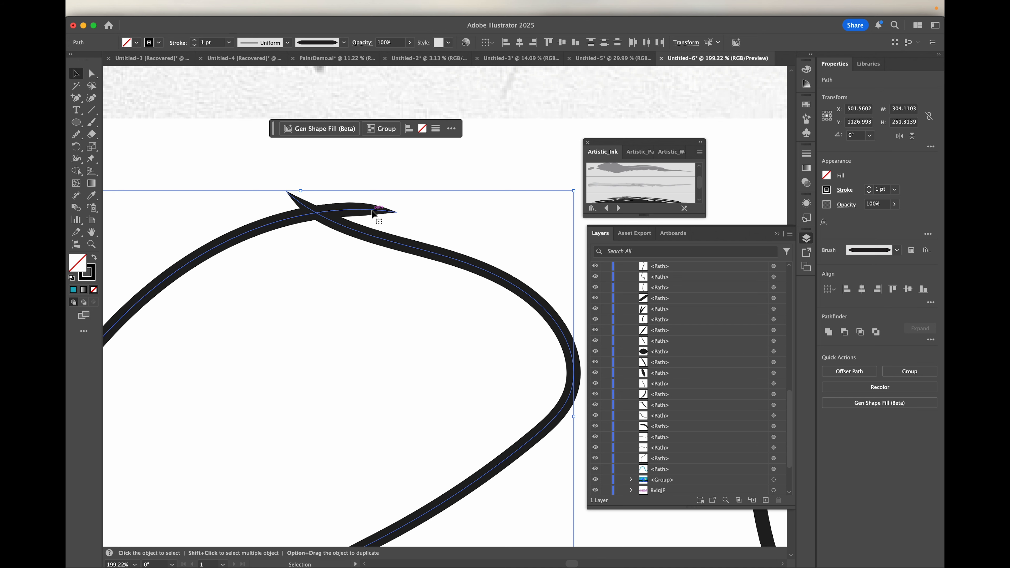
mouse_move(273, 3)
scroll(282, 223, down, 3)
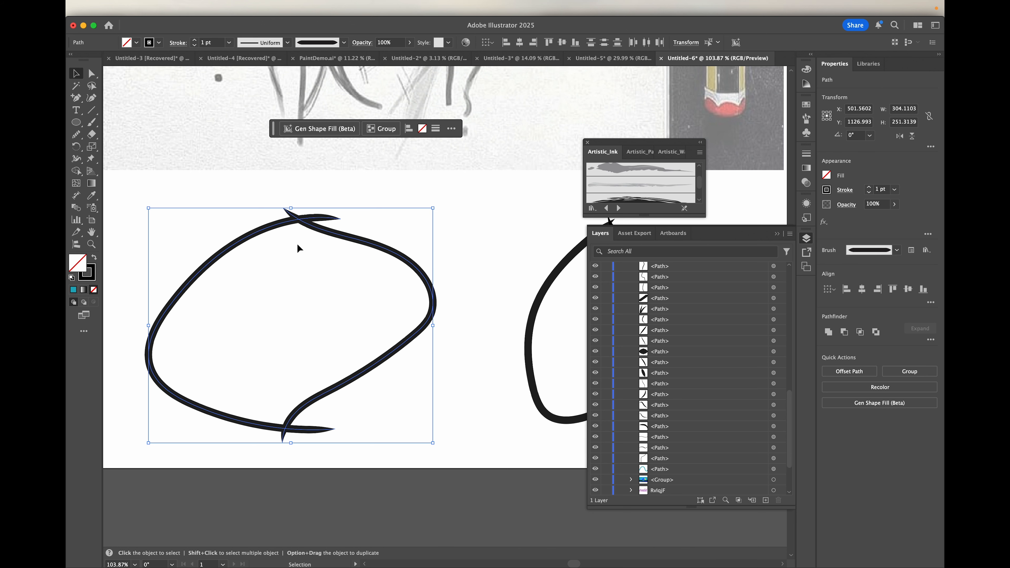
scroll(297, 247, up, 4)
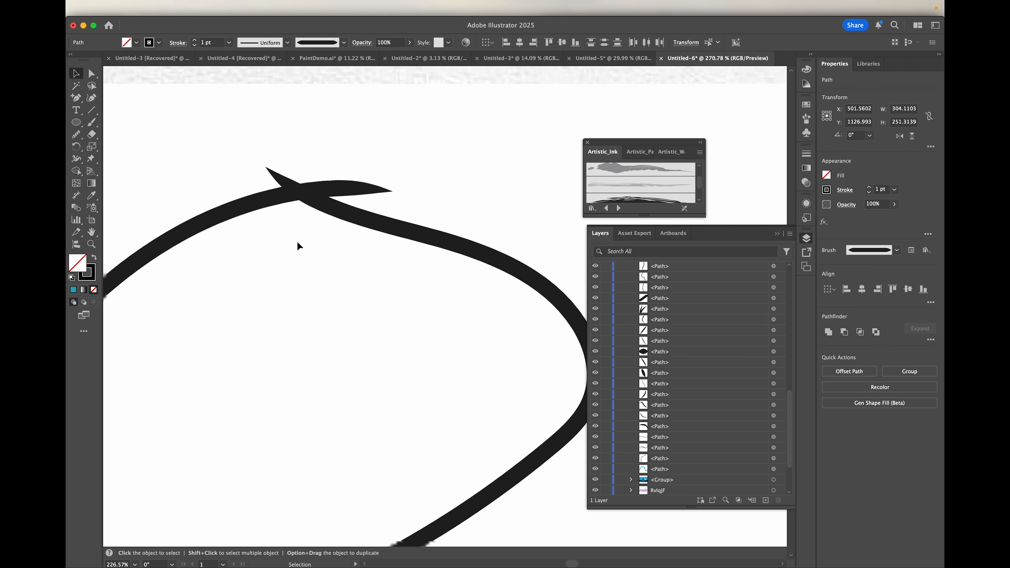
scroll(297, 241, down, 2)
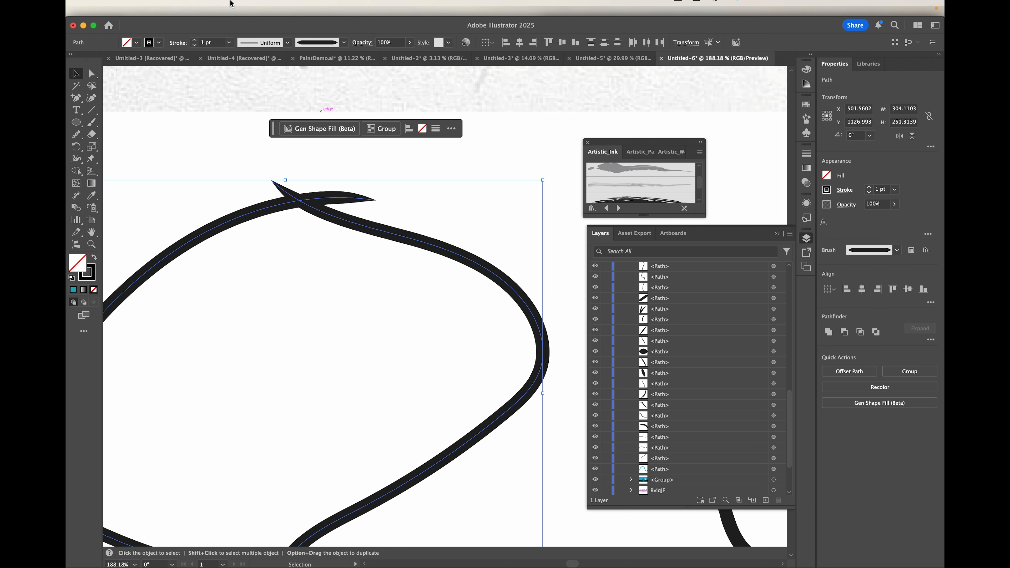
- Expand the appearance of the first outline's two brush strokes into filled shapes and bring up the Pathfinder operations
mouse_move(230, 1)
click(188, 9)
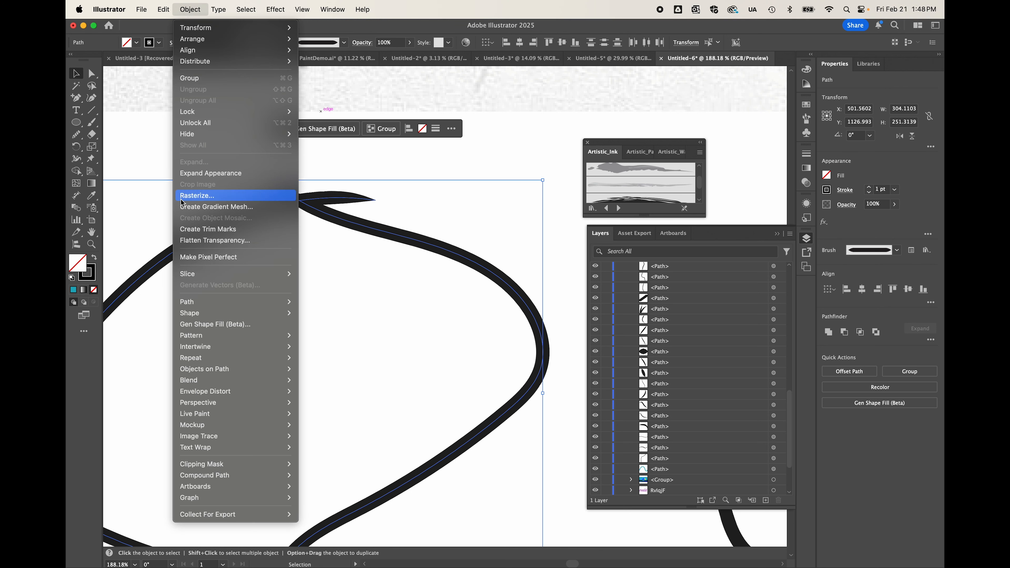
click(203, 174)
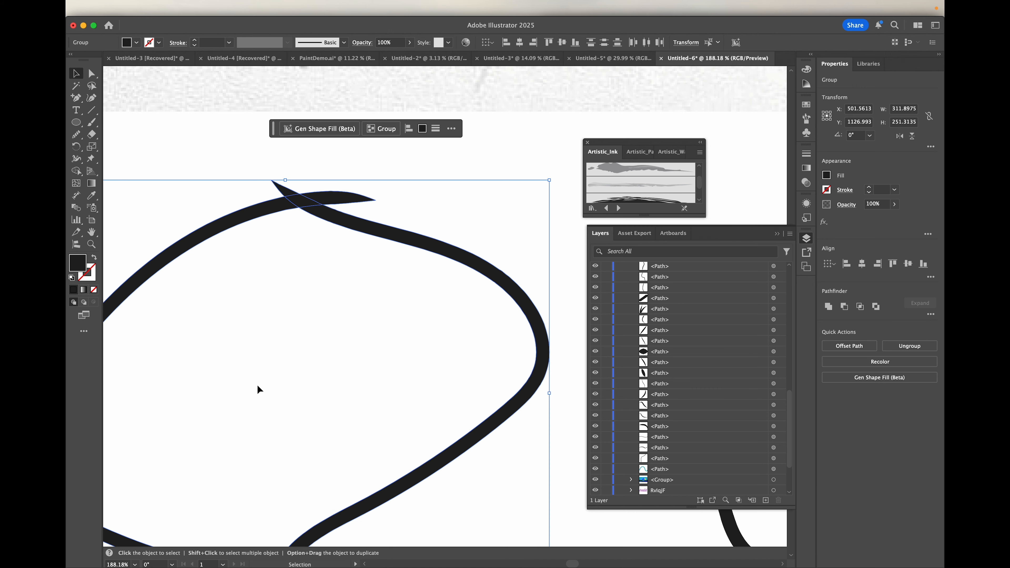
scroll(314, 387, down, 4)
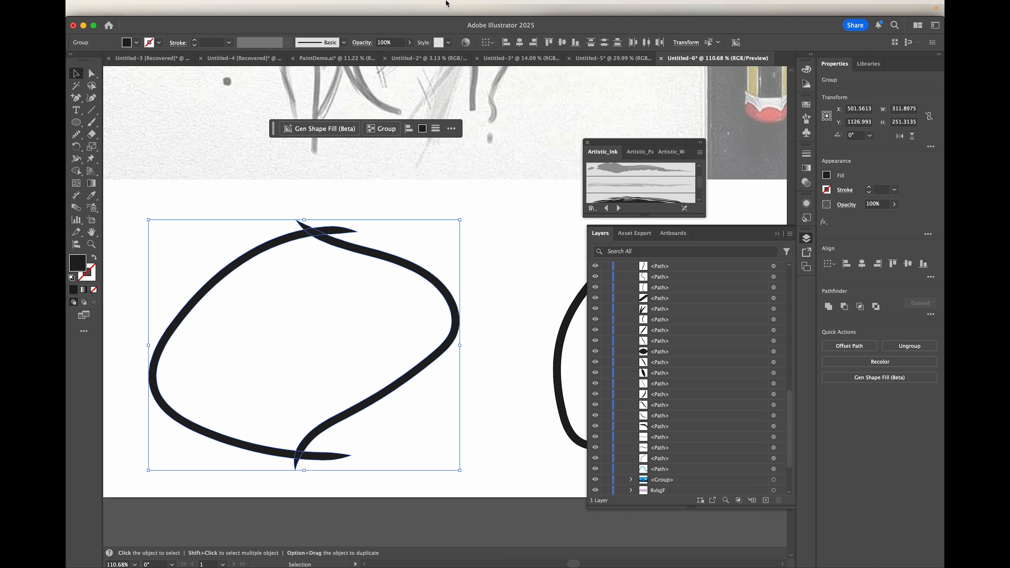
mouse_move(391, 3)
click(332, 10)
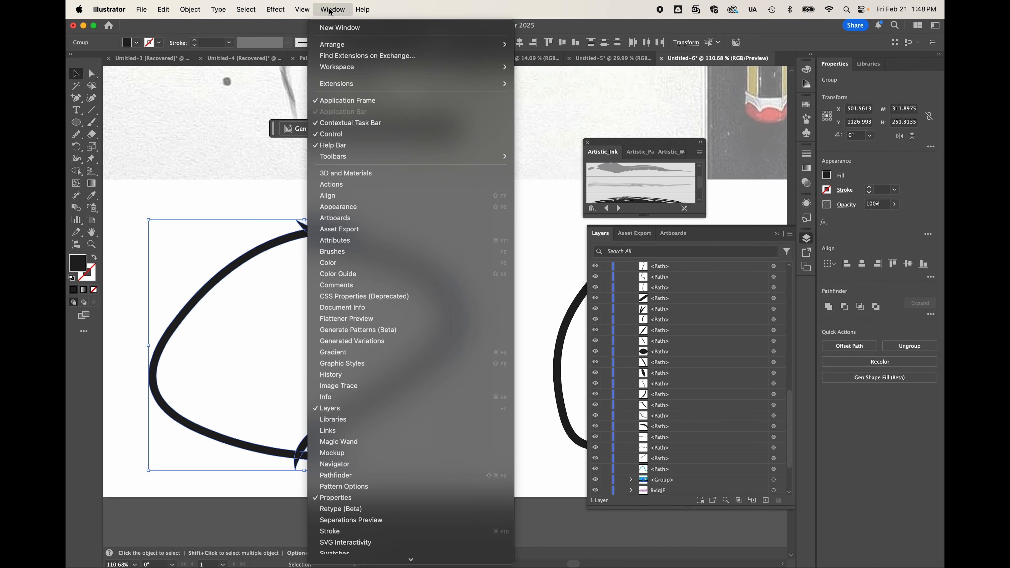
click(331, 476)
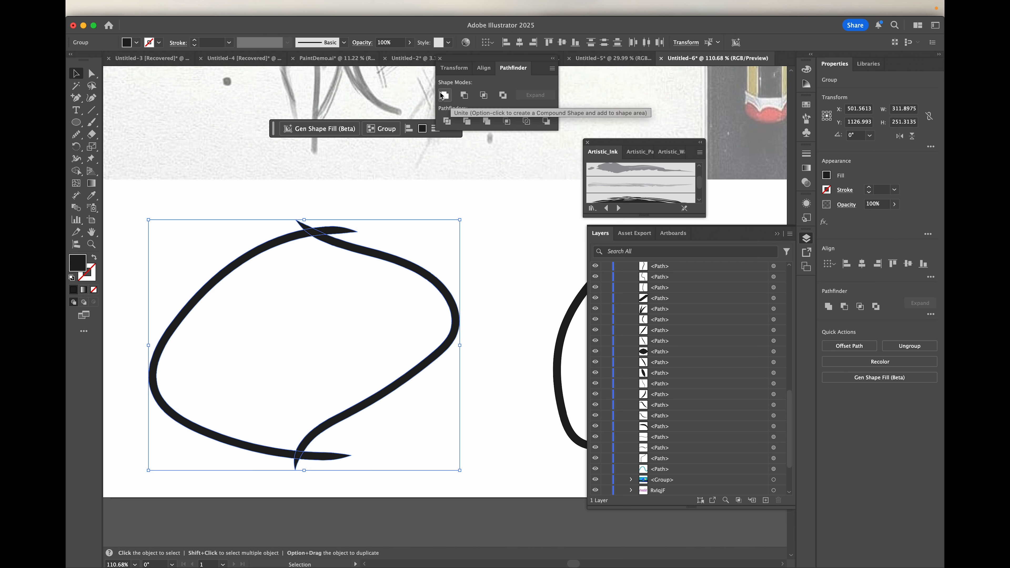
- Try the Merge pathfinder on the first outline's expanded shapes, inspect the upper crossing, and undo it
click(490, 123)
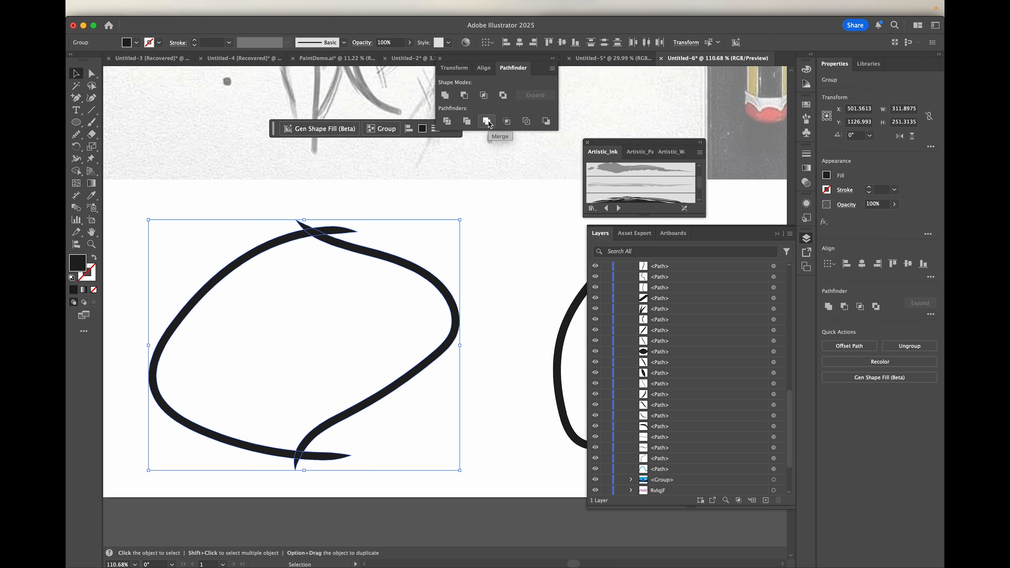
scroll(318, 239, up, 5)
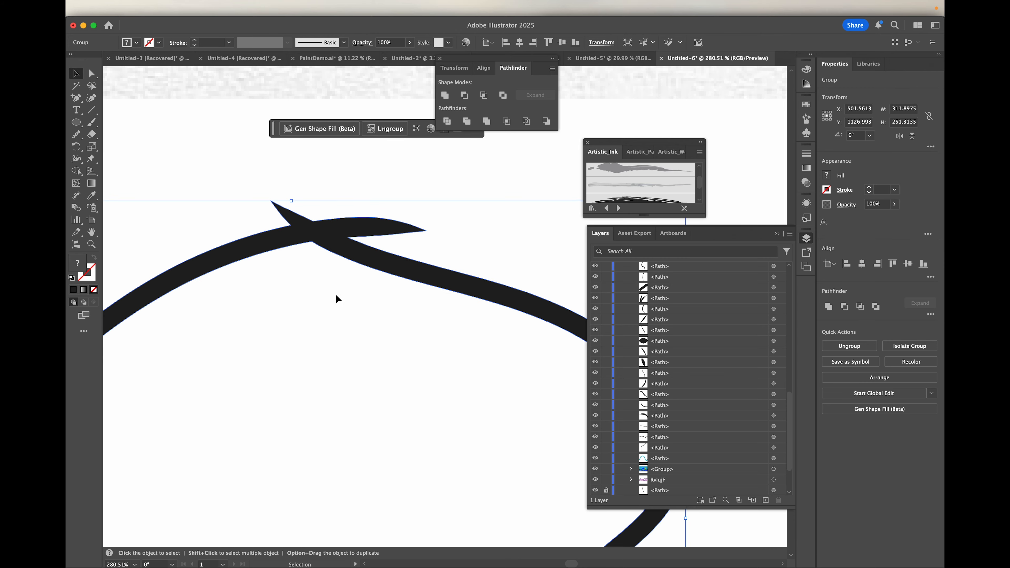
scroll(335, 293, down, 4)
key(super+z)
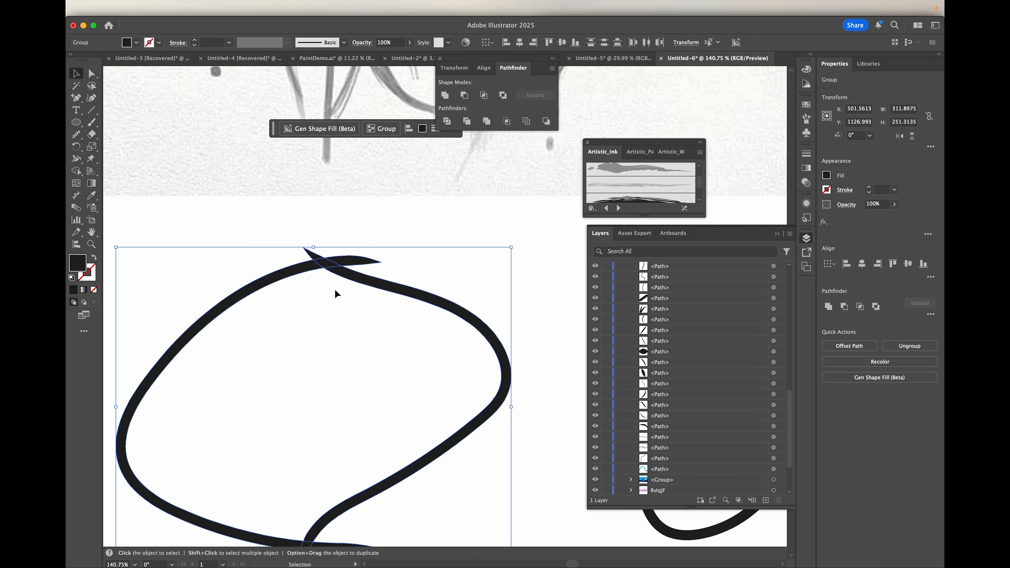
- Unite the first outline's expanded shapes into one compound path and inspect its crossing ends
click(445, 95)
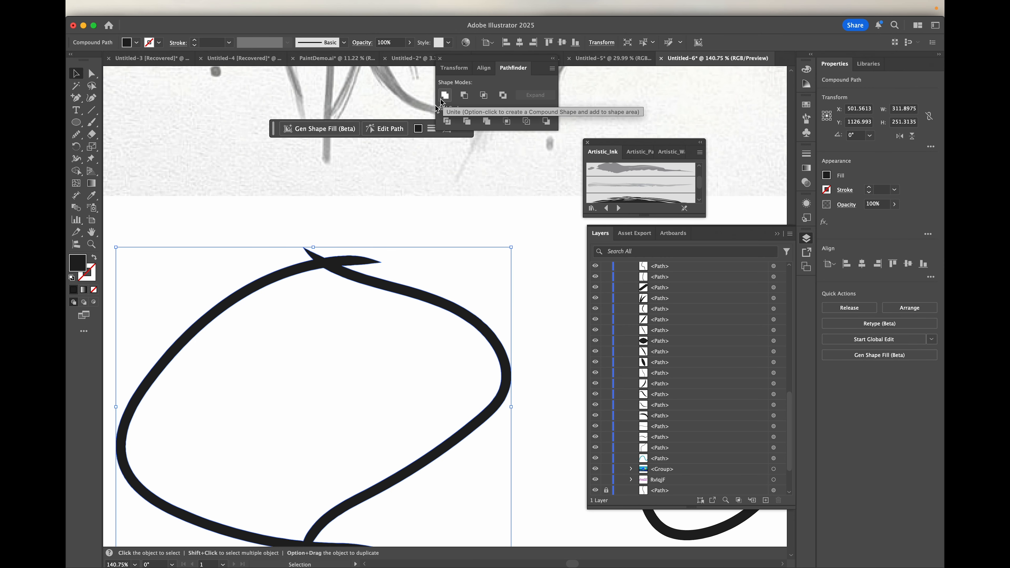
scroll(356, 354, down, 3)
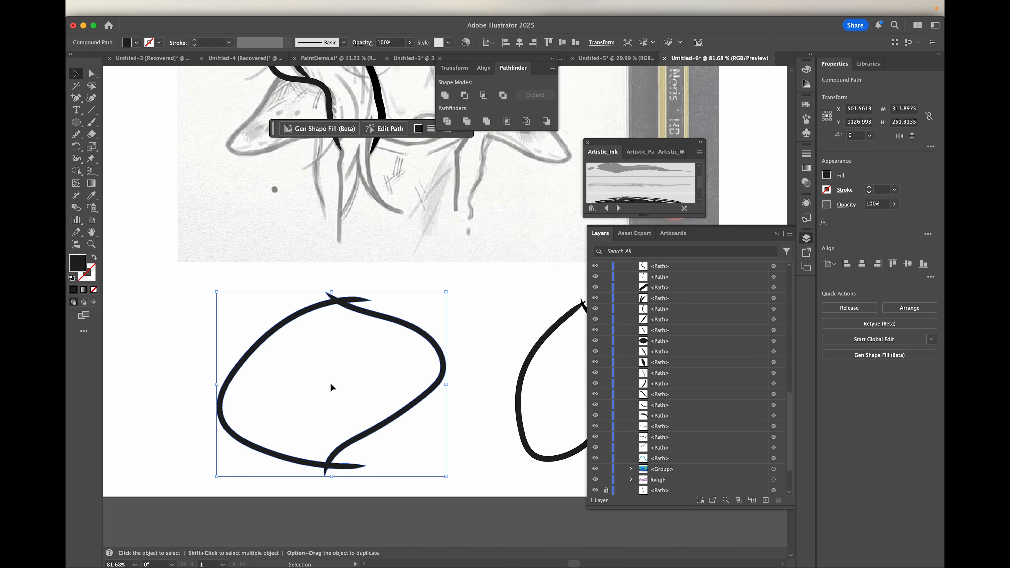
scroll(330, 384, down, 3)
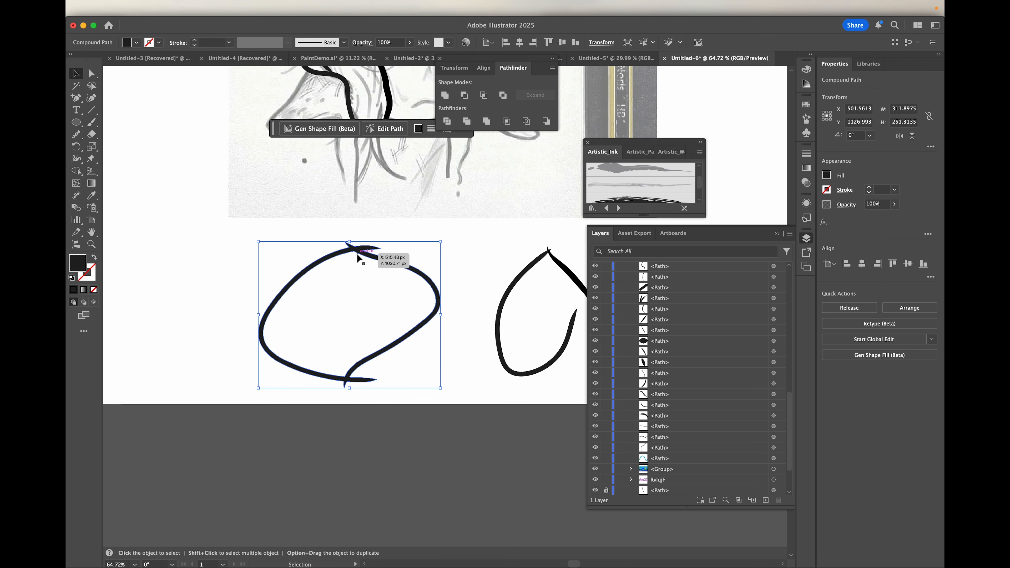
scroll(337, 293, up, 8)
scroll(337, 292, down, 9)
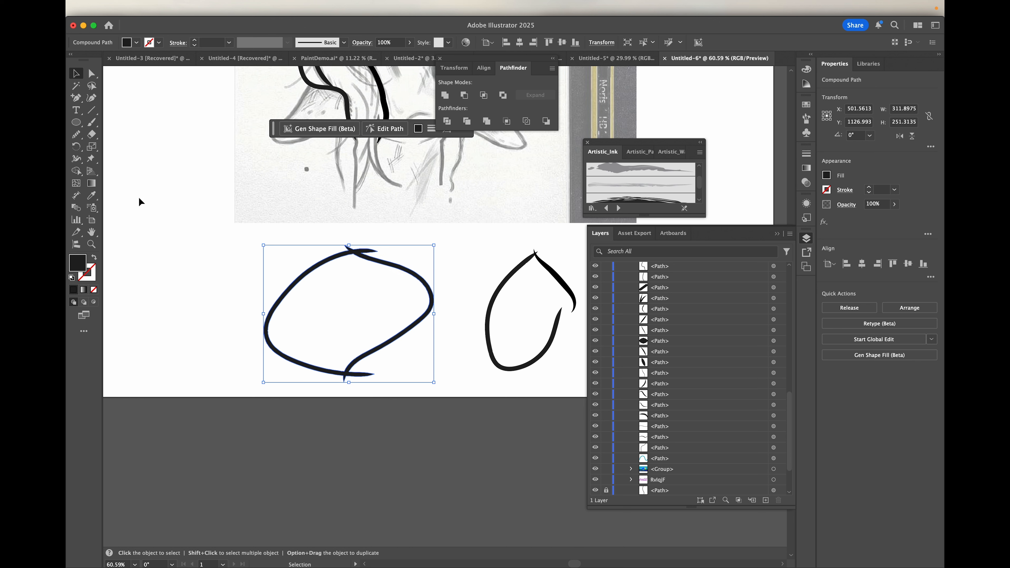
- Draw a rectangle about 390 × 282 px covering the whole first outline and fill it with cyan
drag(76, 122, 116, 126)
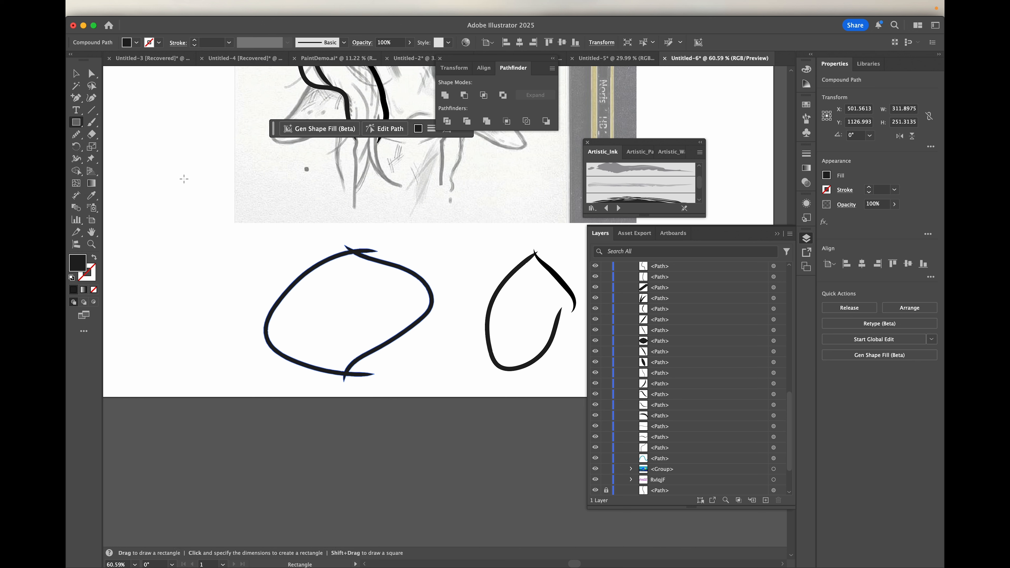
drag(250, 237, 463, 391)
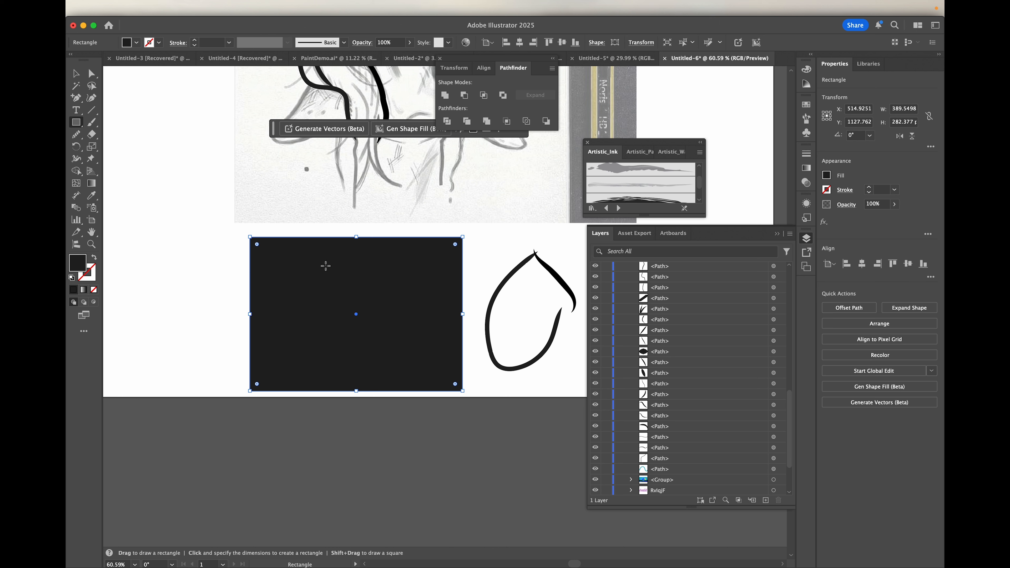
click(124, 44)
click(122, 82)
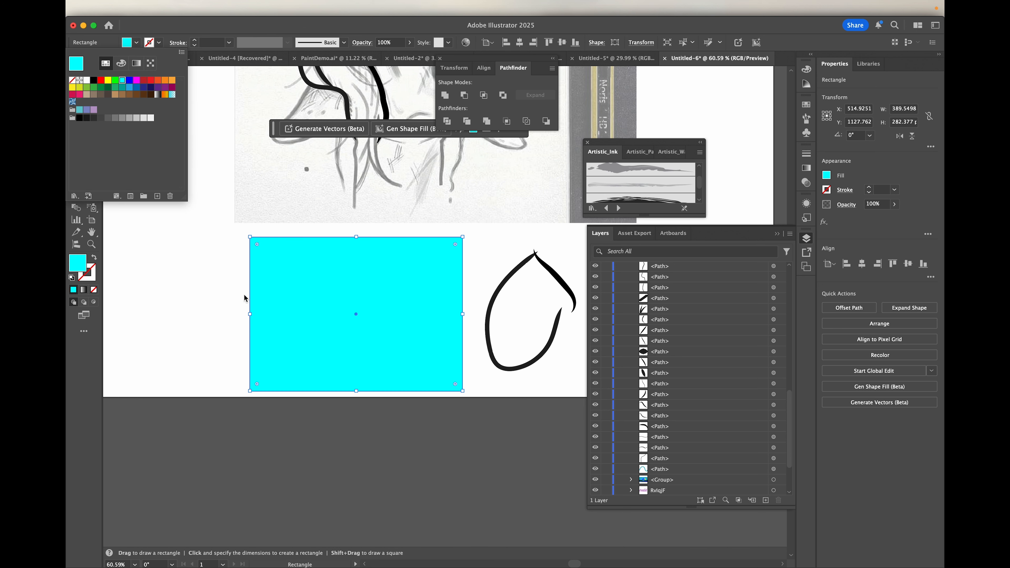
click(329, 307)
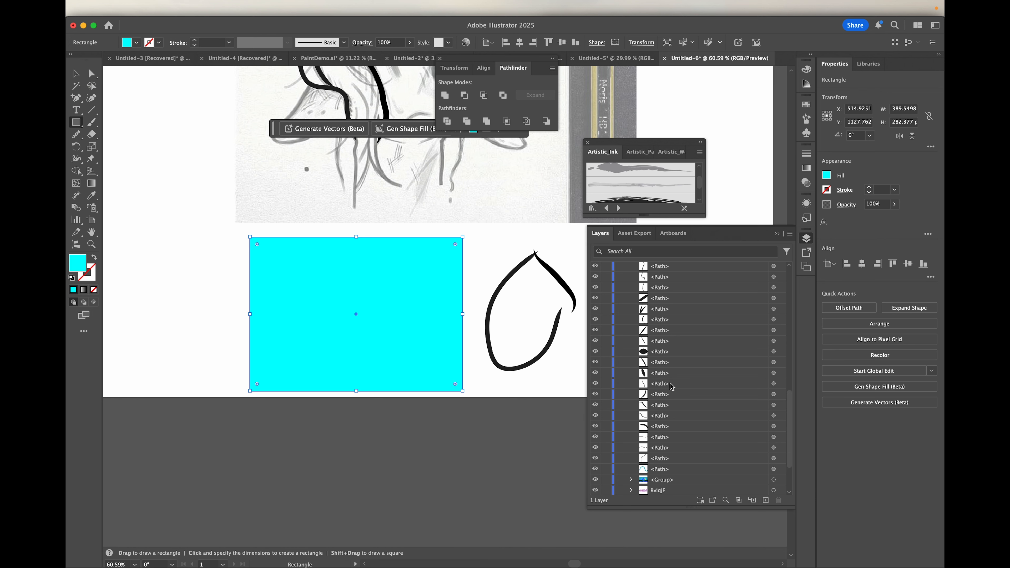
- Move the cyan rectangle directly beneath the first outline's compound path in the stacking order
scroll(672, 386, up, 10)
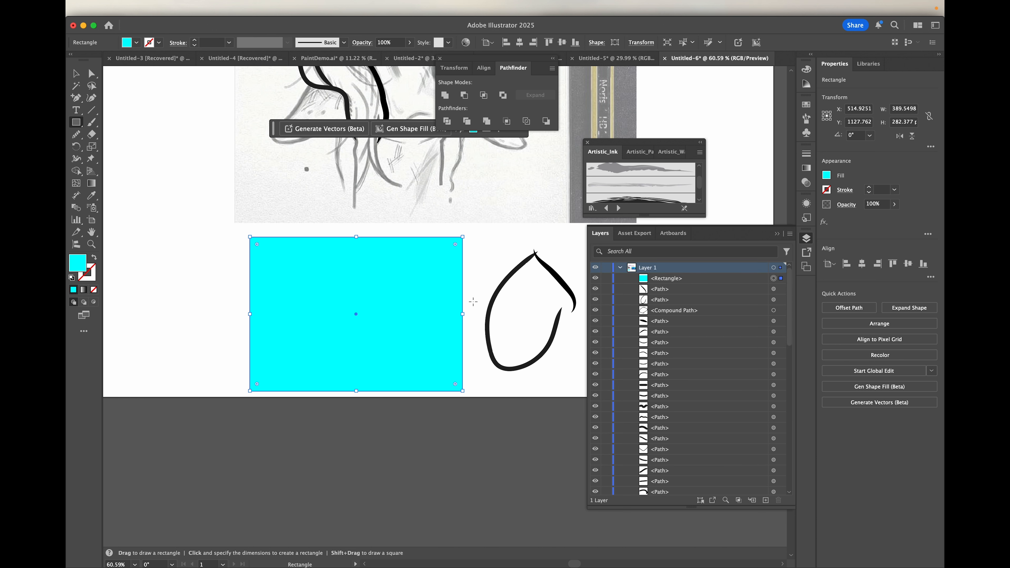
click(722, 279)
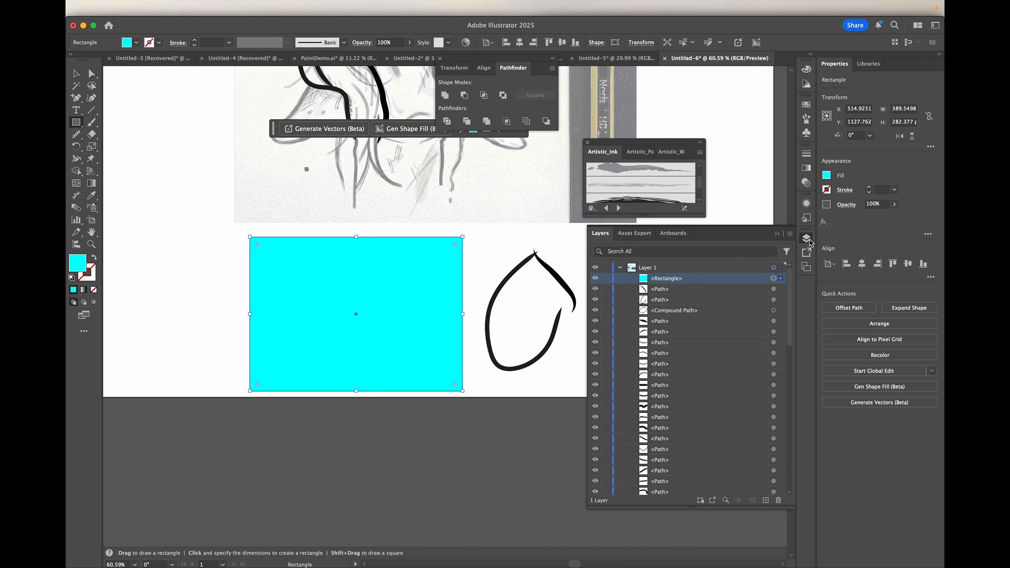
drag(704, 281, 708, 316)
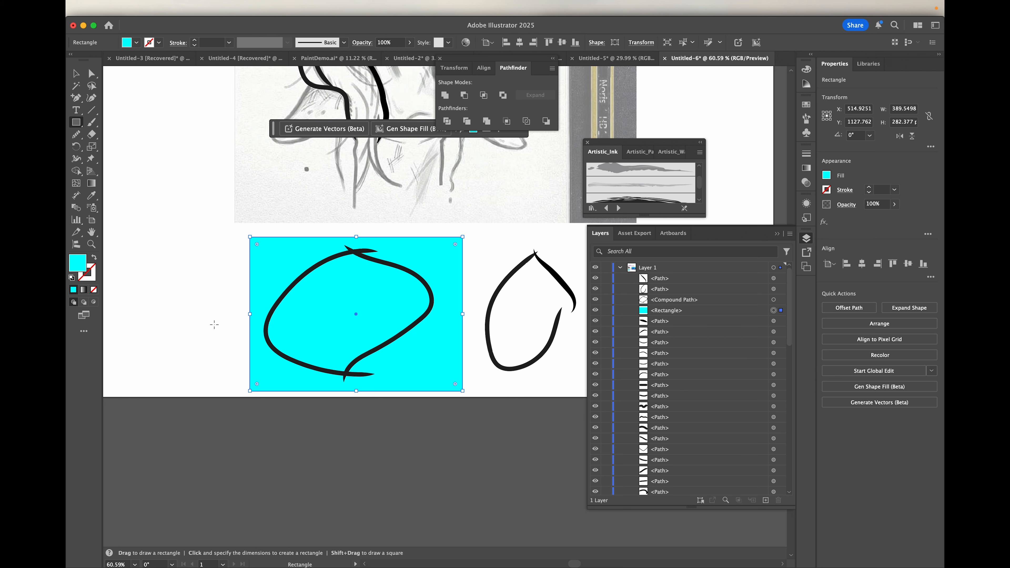
scroll(290, 302, up, 3)
scroll(290, 302, down, 3)
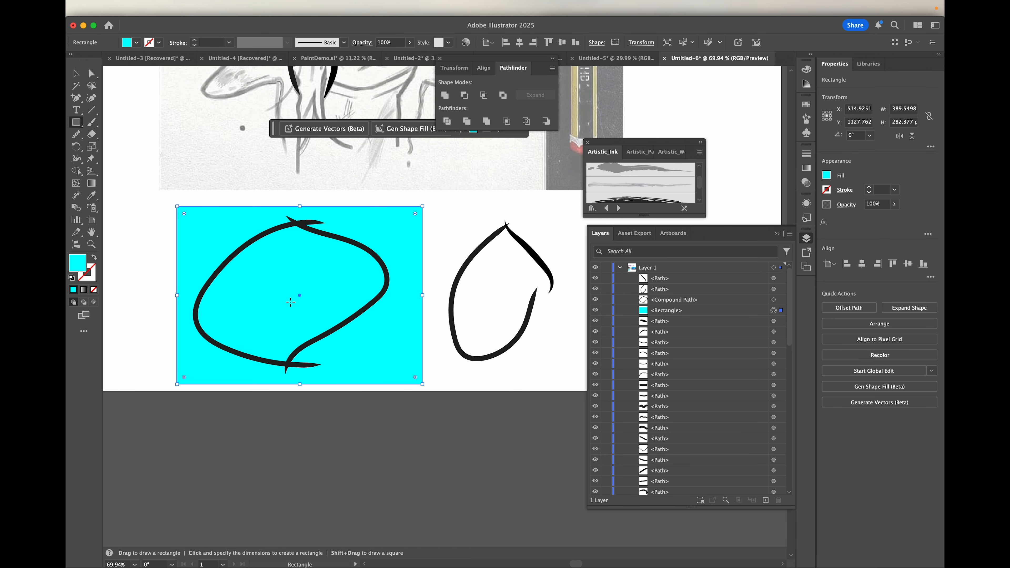
- Divide the cyan rectangle with the united outline and expand the resulting group to list its pieces
key(v)
shift+click(380, 262)
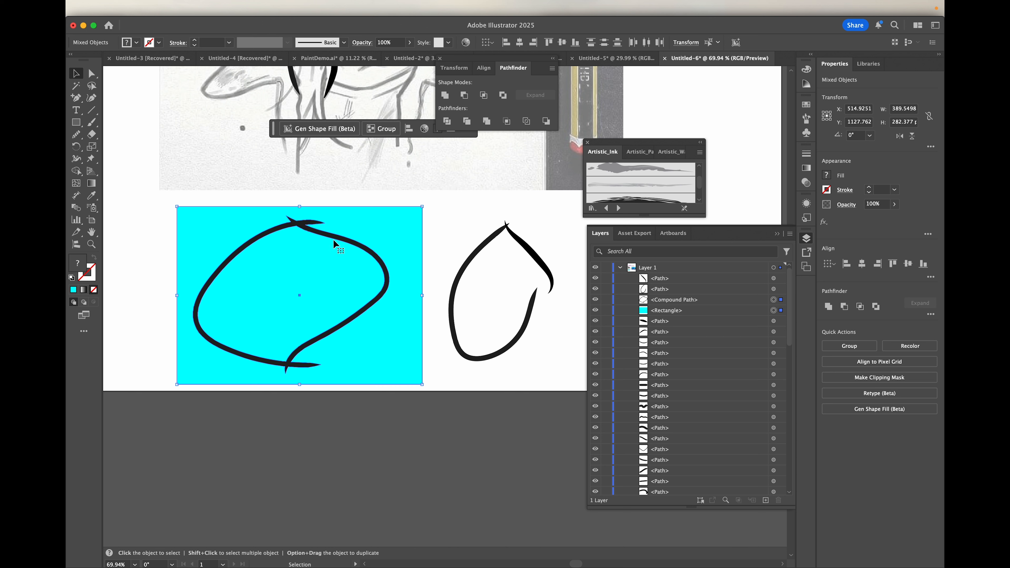
click(447, 122)
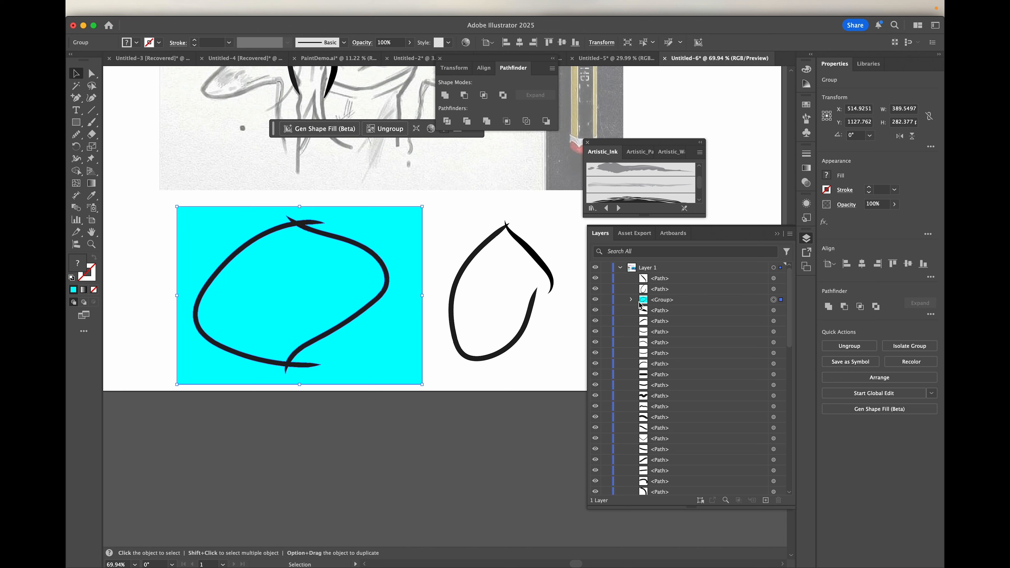
click(631, 299)
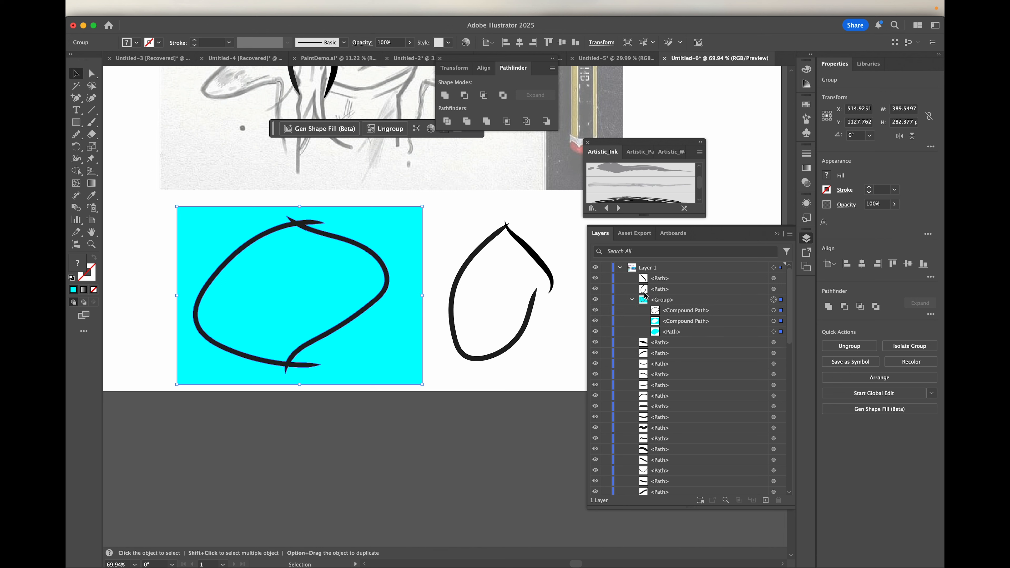
- Isolate the divided group and delete the cyan area outside the outline
double_click(296, 282)
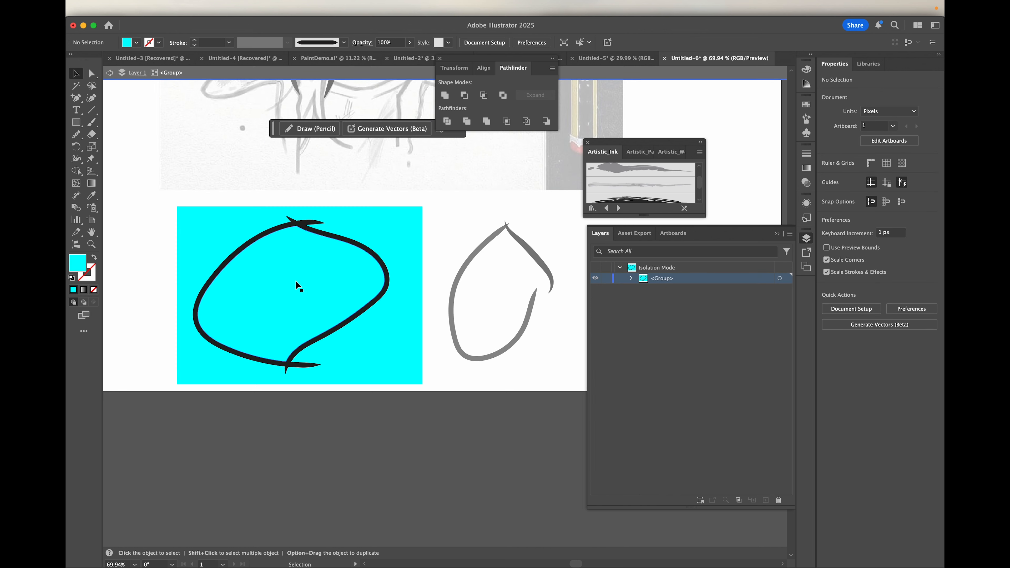
click(280, 264)
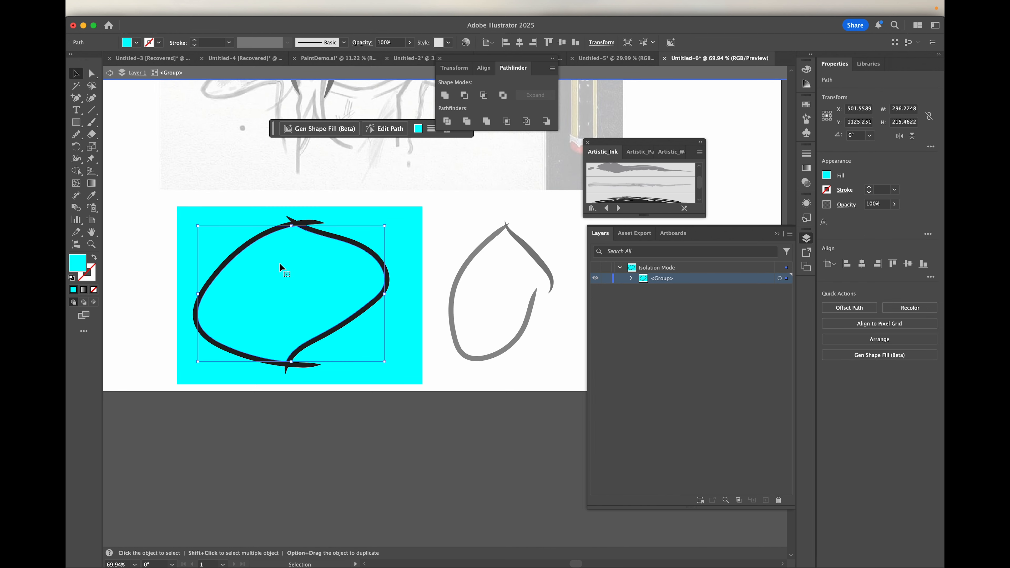
click(355, 214)
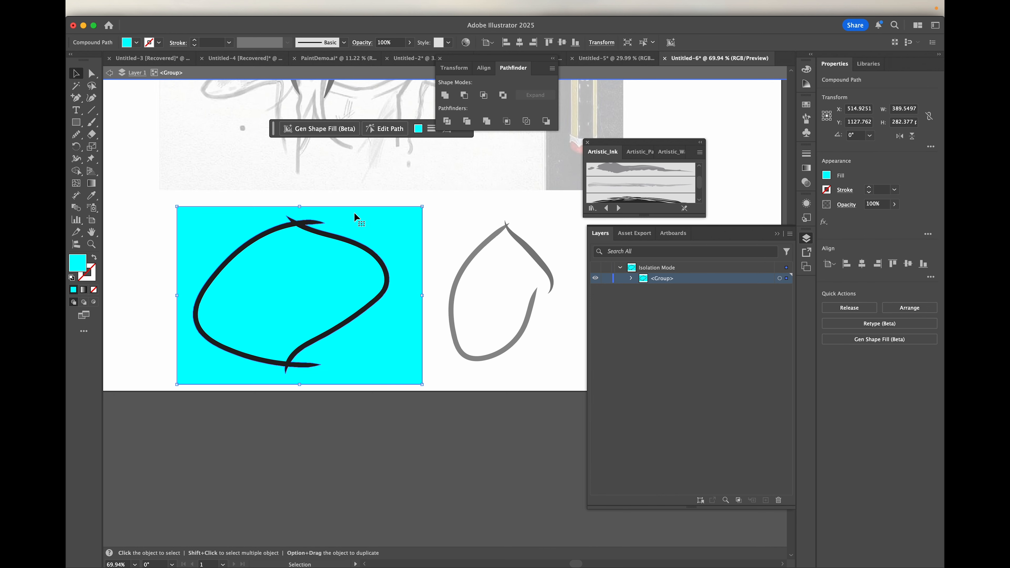
key(Delete)
scroll(243, 273, up, 3)
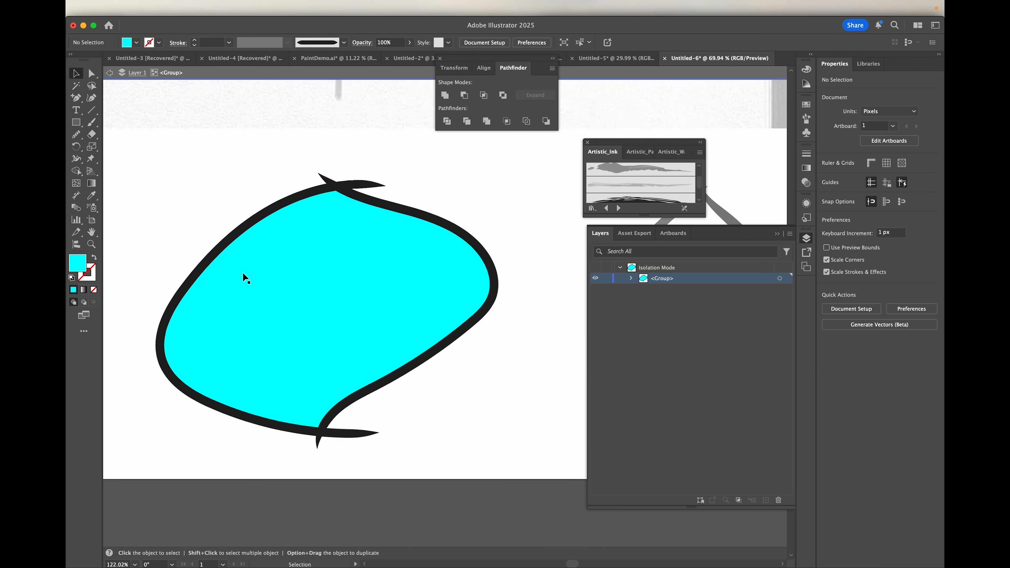
scroll(243, 273, up, 1)
- Give the cyan interior shape an 8 pt magenta stroke, check it at different magnifications, and deselect it
click(323, 290)
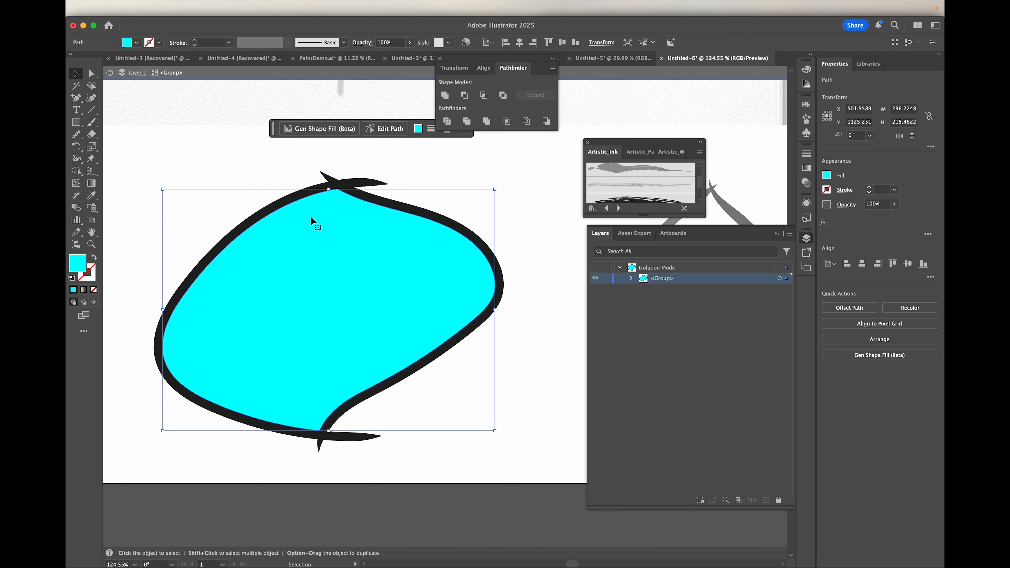
click(158, 42)
click(136, 81)
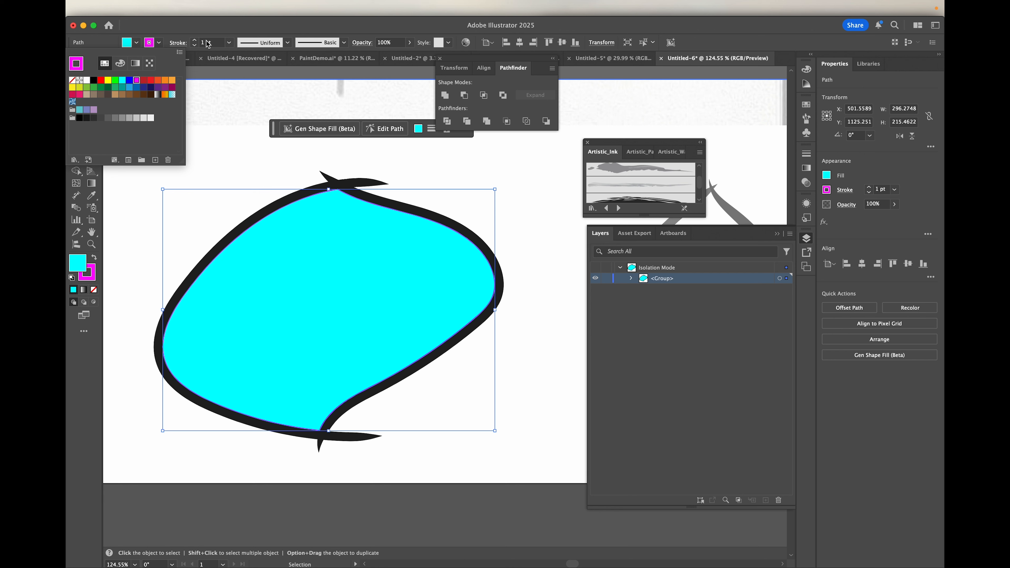
click(194, 40)
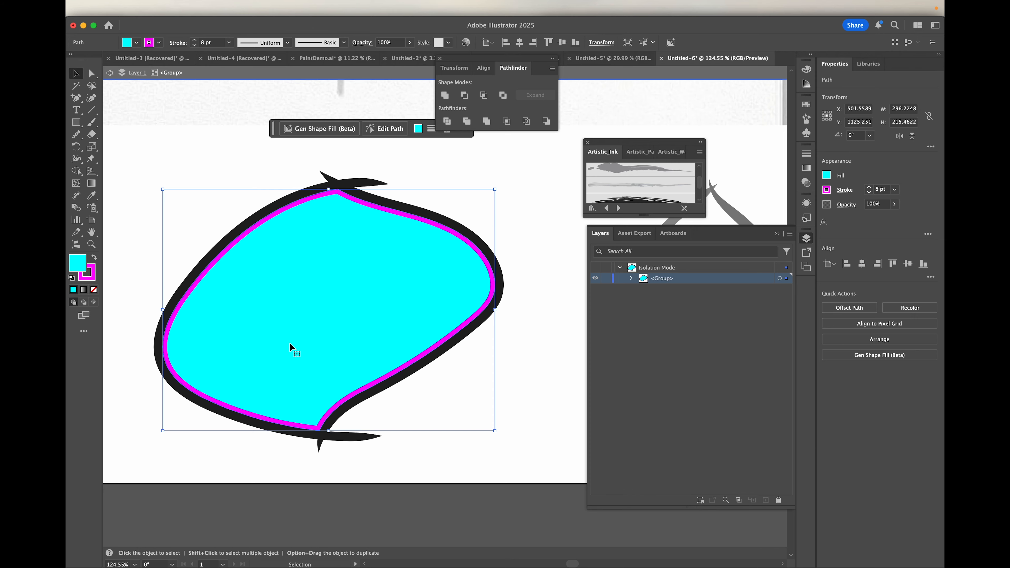
scroll(294, 247, down, 5)
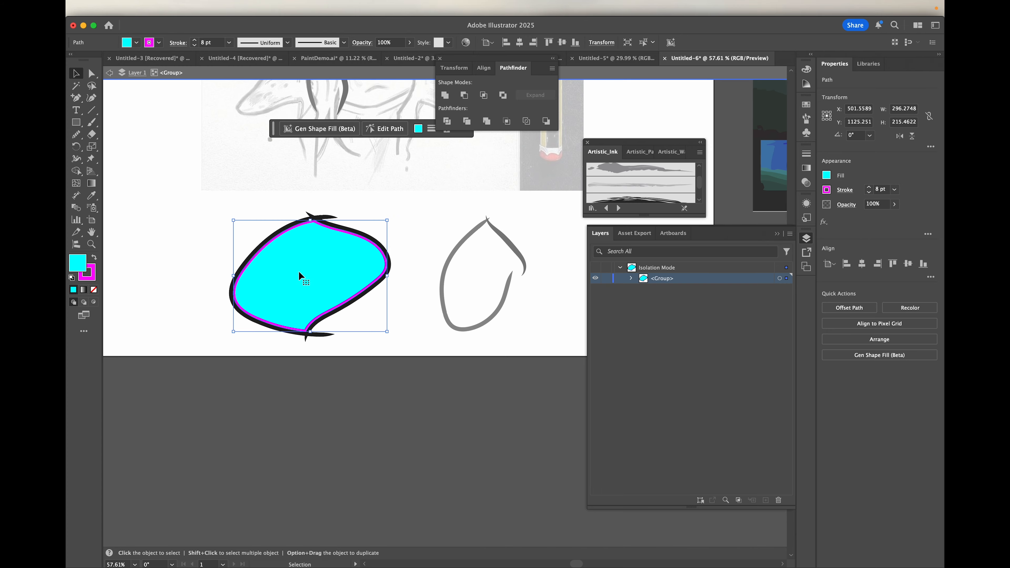
scroll(309, 243, down, 3)
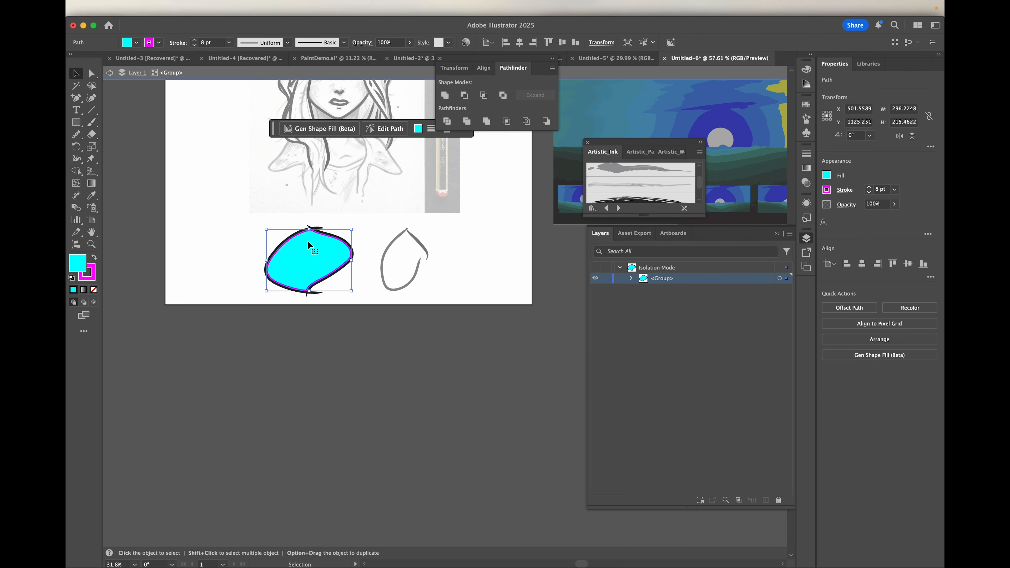
scroll(308, 243, up, 5)
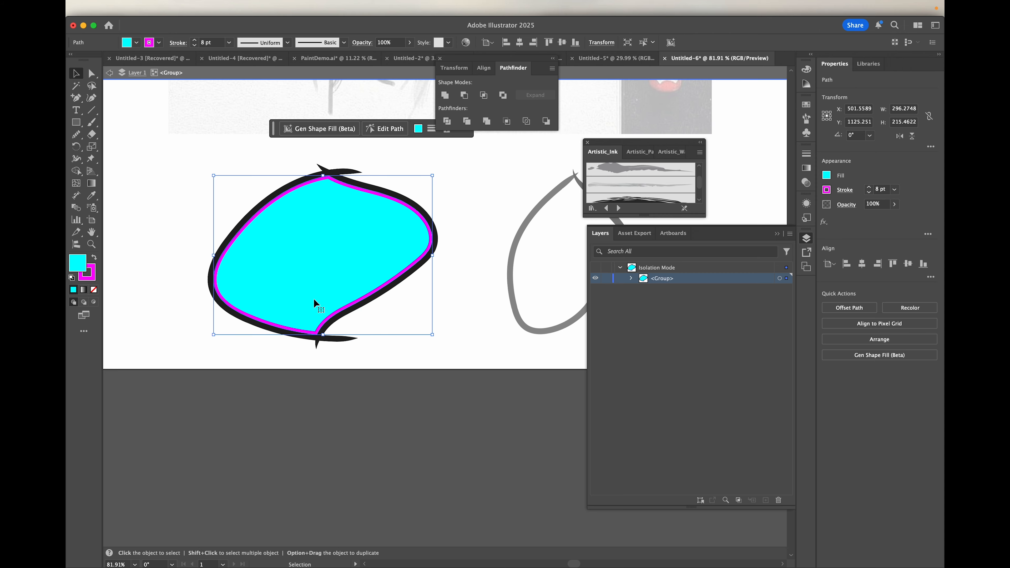
scroll(395, 240, down, 2)
click(395, 240)
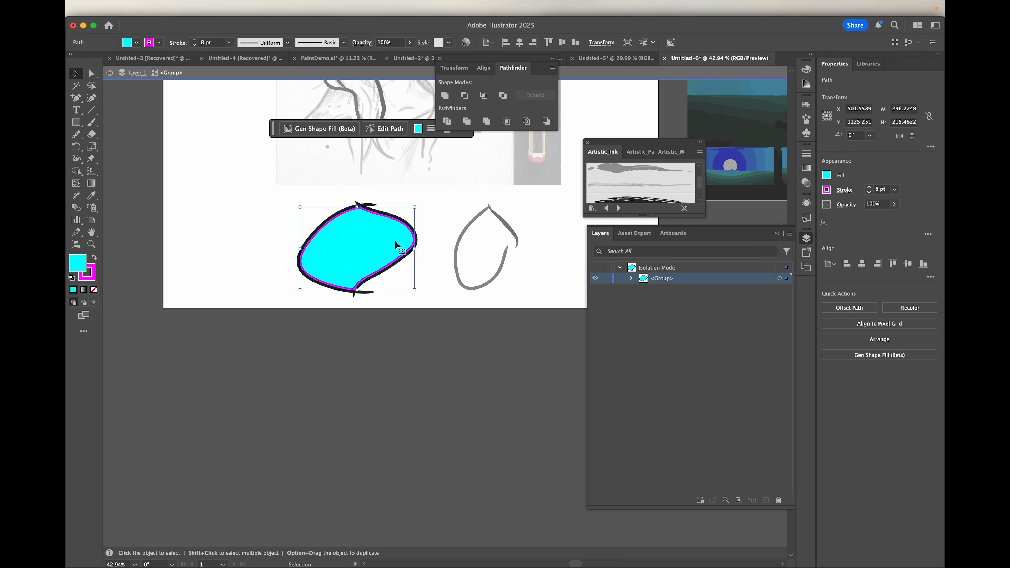
scroll(363, 244, right, 3)
double_click(486, 213)
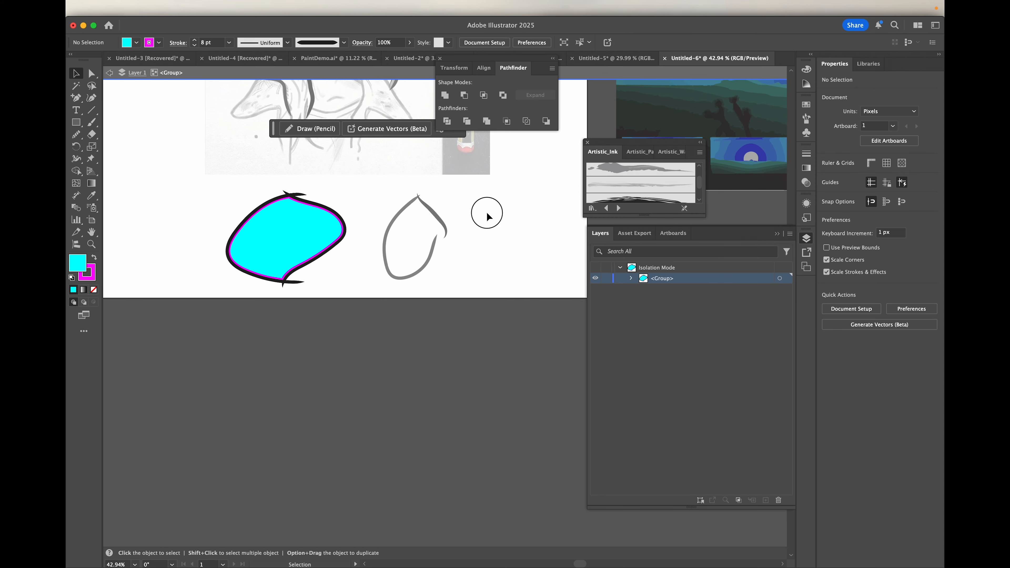
- Try to unite the two open strokes of the second outline with Pathfinder, inspect the shape up close, and undo it
click(433, 213)
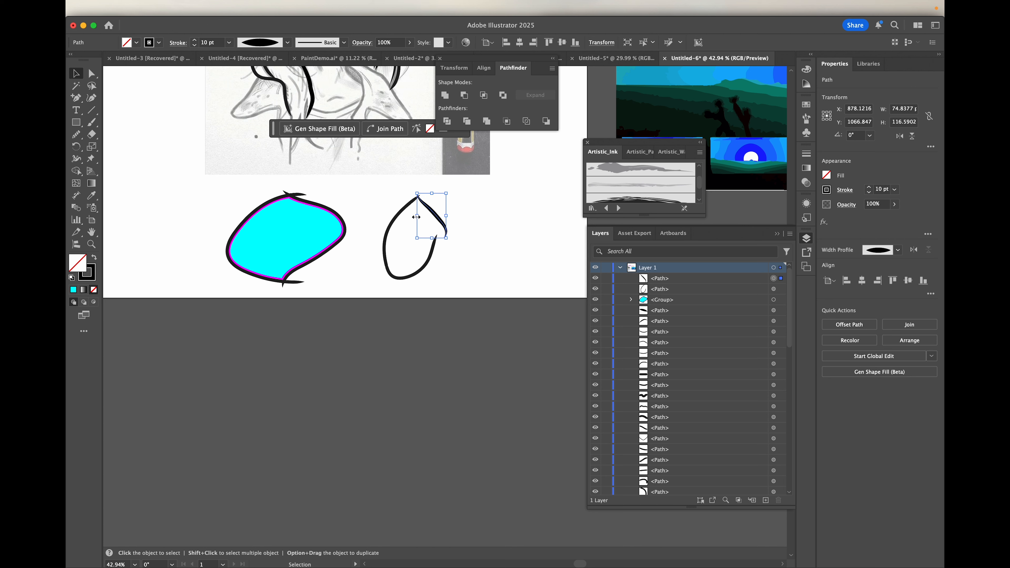
shift+click(388, 235)
scroll(395, 243, up, 3)
scroll(395, 242, down, 3)
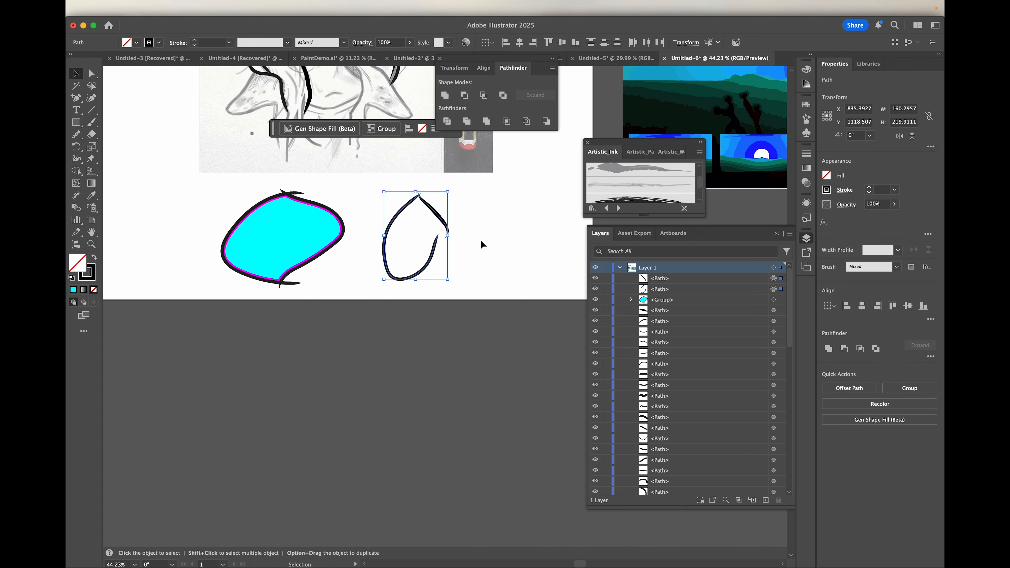
click(446, 95)
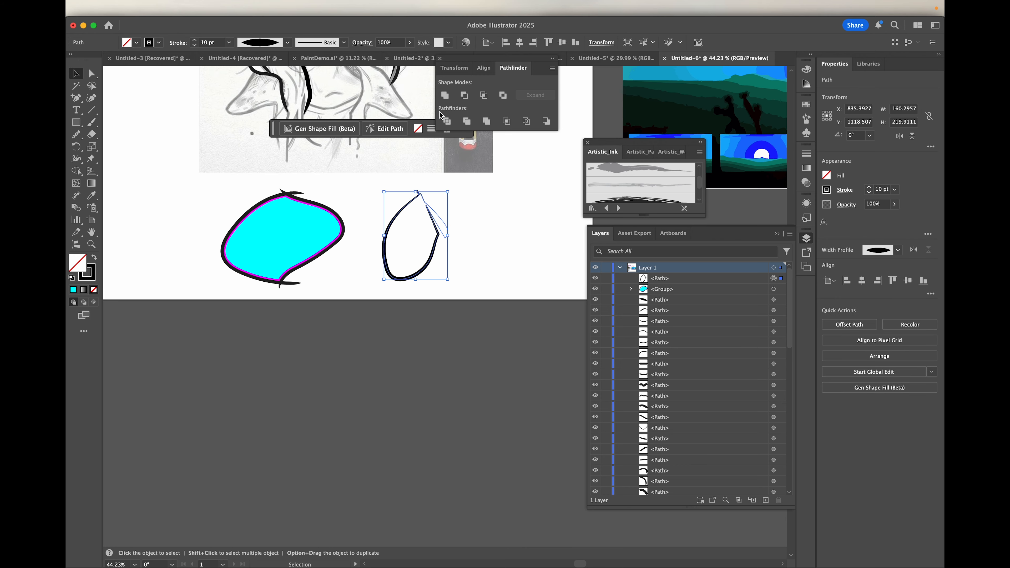
scroll(424, 276, up, 5)
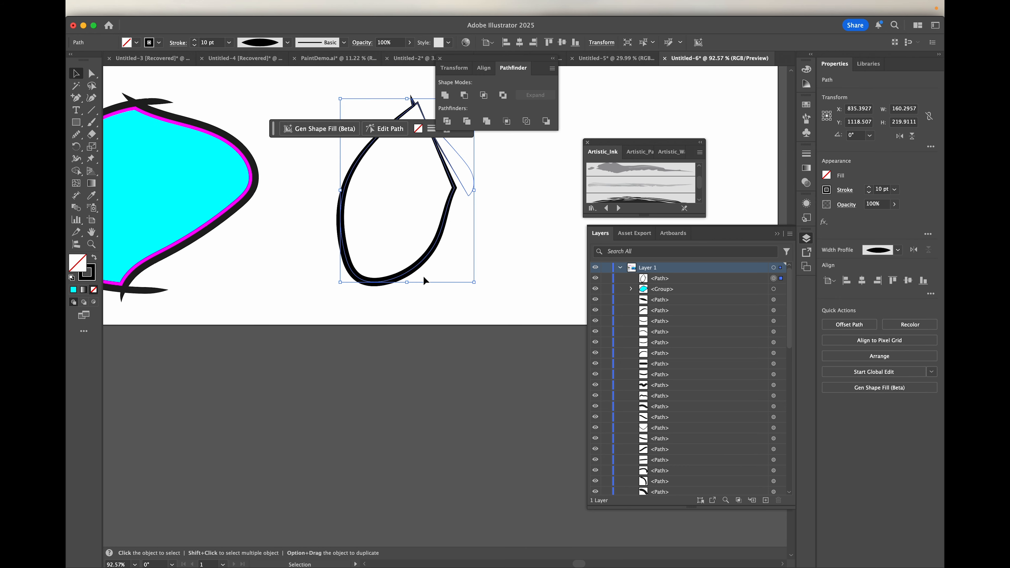
scroll(425, 278, down, 2)
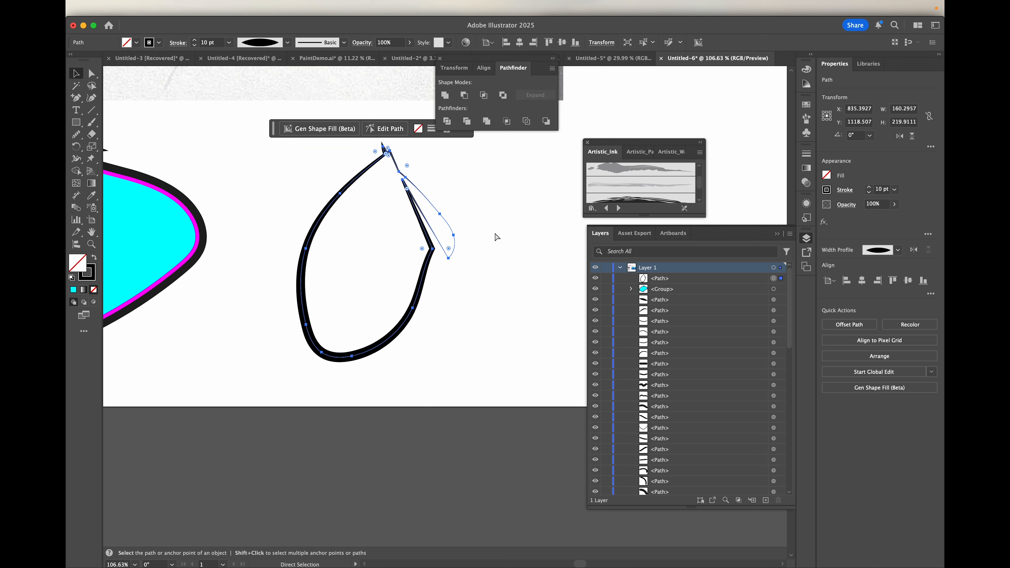
key(super+z)
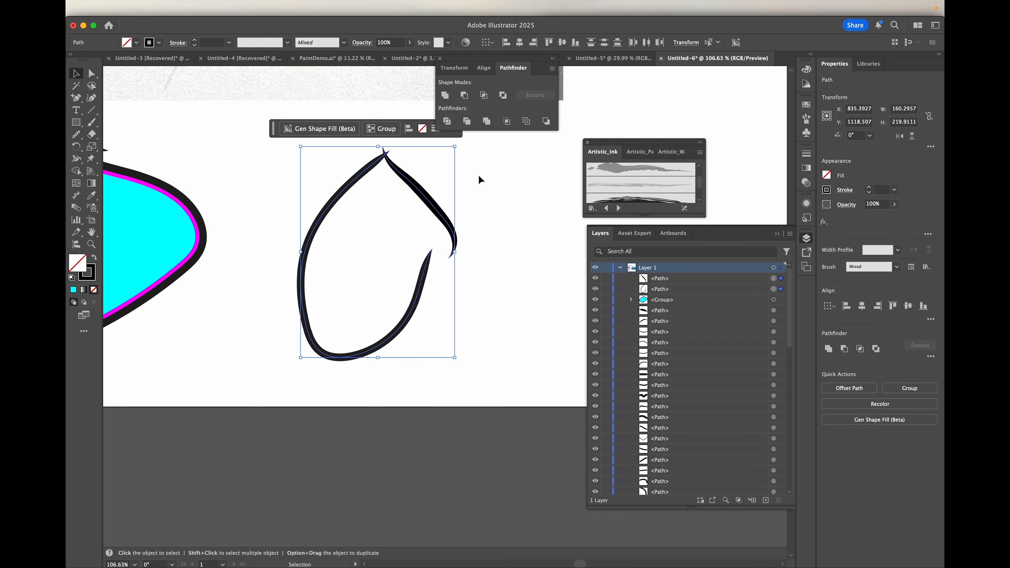
- Try the Pathfinder Merge operation on the second outline's two open strokes
click(487, 125)
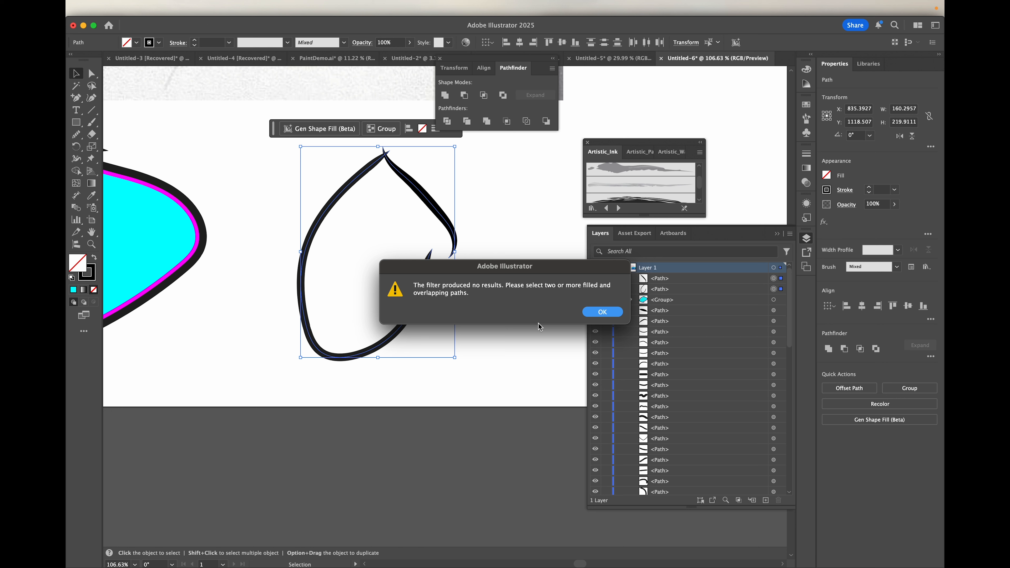
click(602, 311)
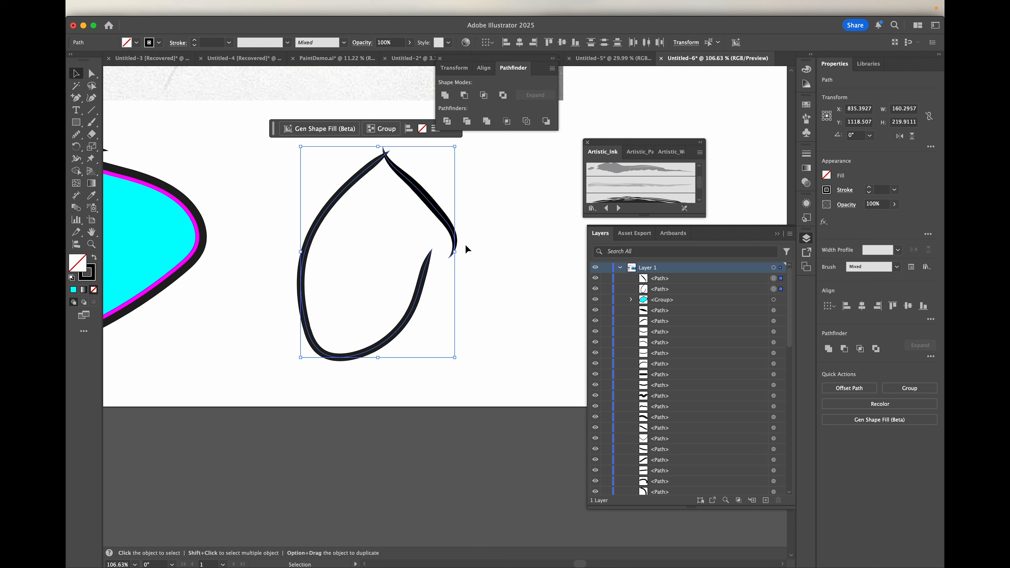
scroll(480, 179, up, 5)
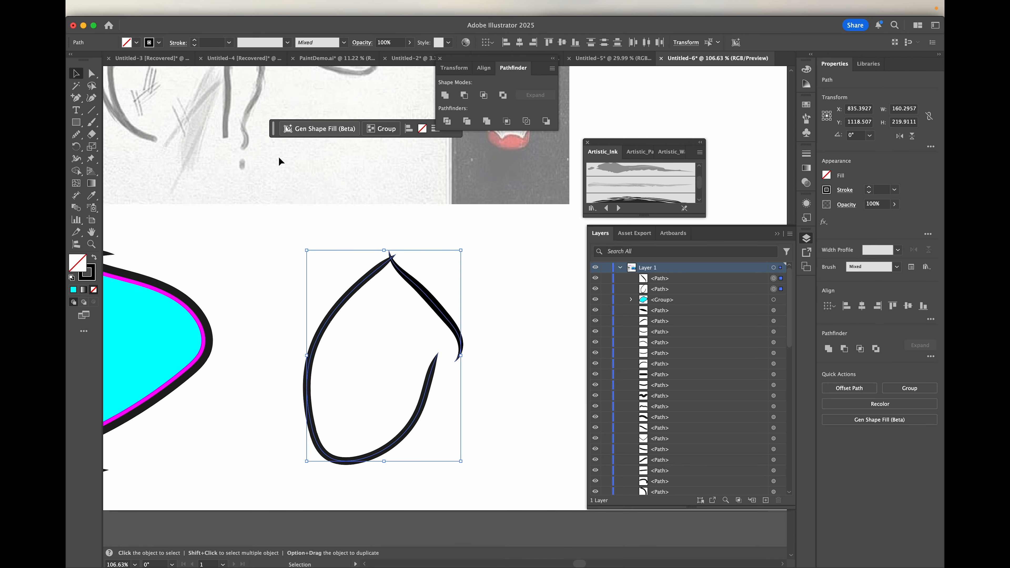
scroll(320, 311, down, 4)
scroll(320, 310, left, 1)
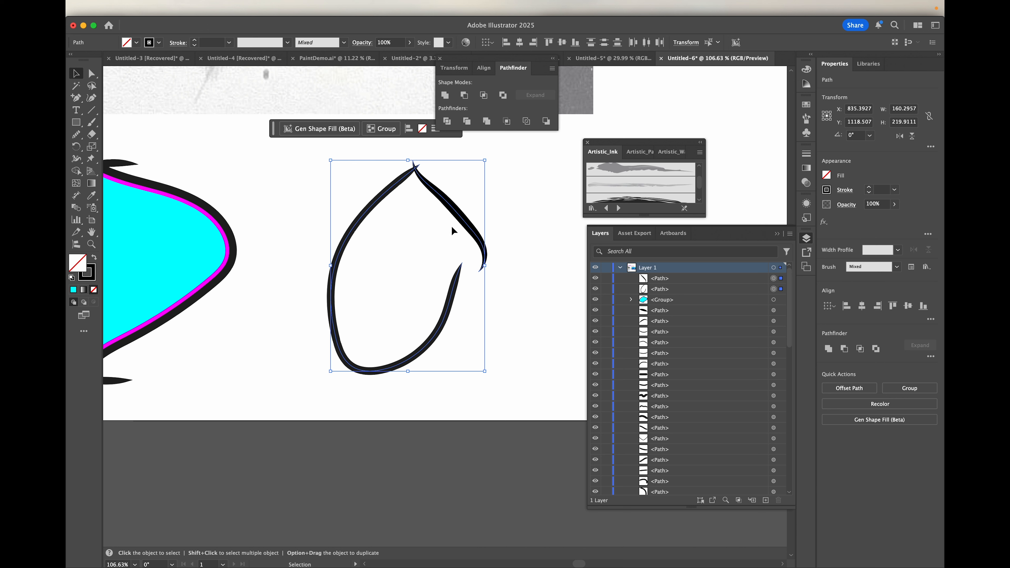
- Try Unite and then Minus Front on the second outline's two open strokes, undoing each operation
click(445, 96)
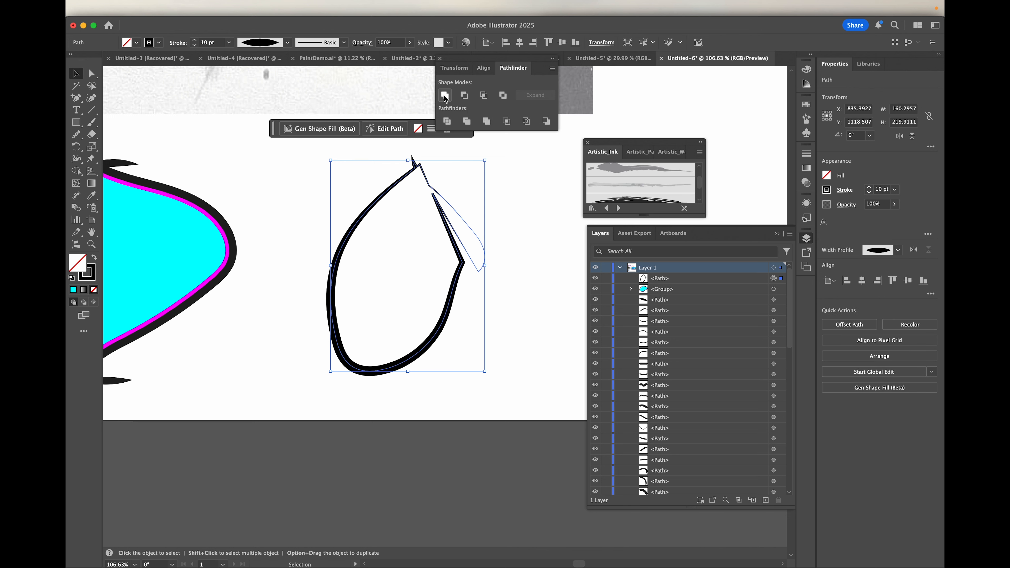
key(super+z)
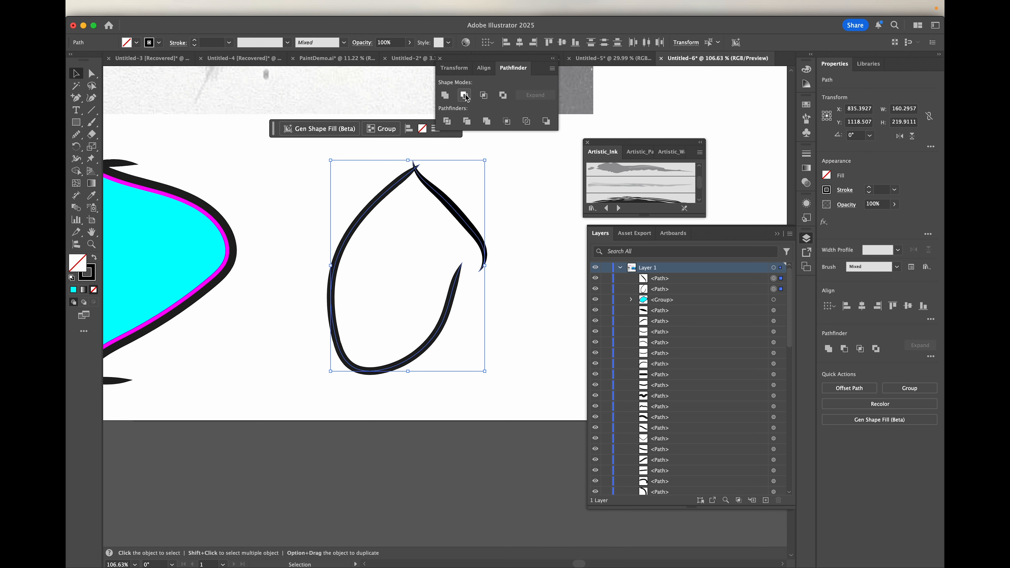
click(464, 96)
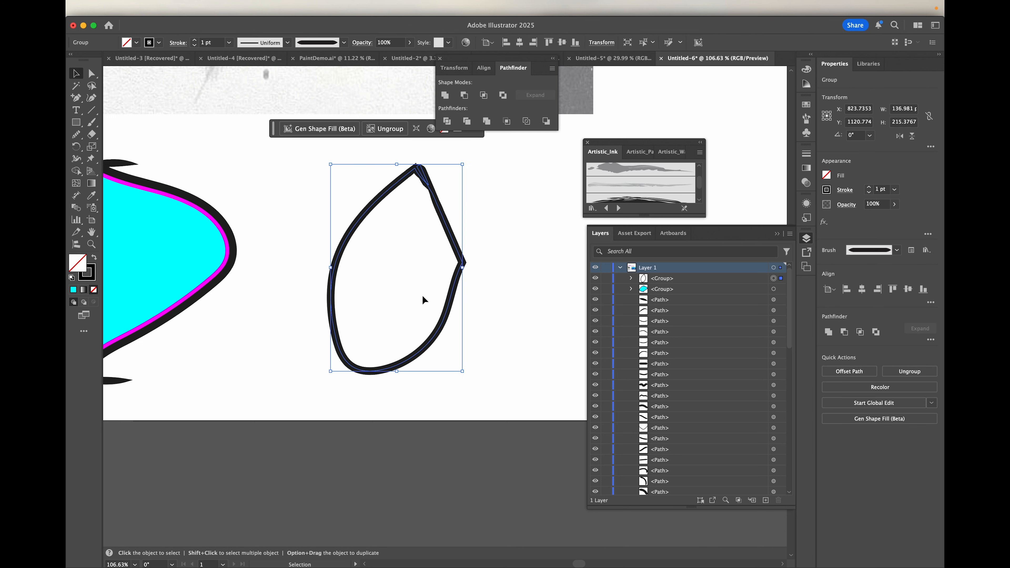
key(super+shift+g)
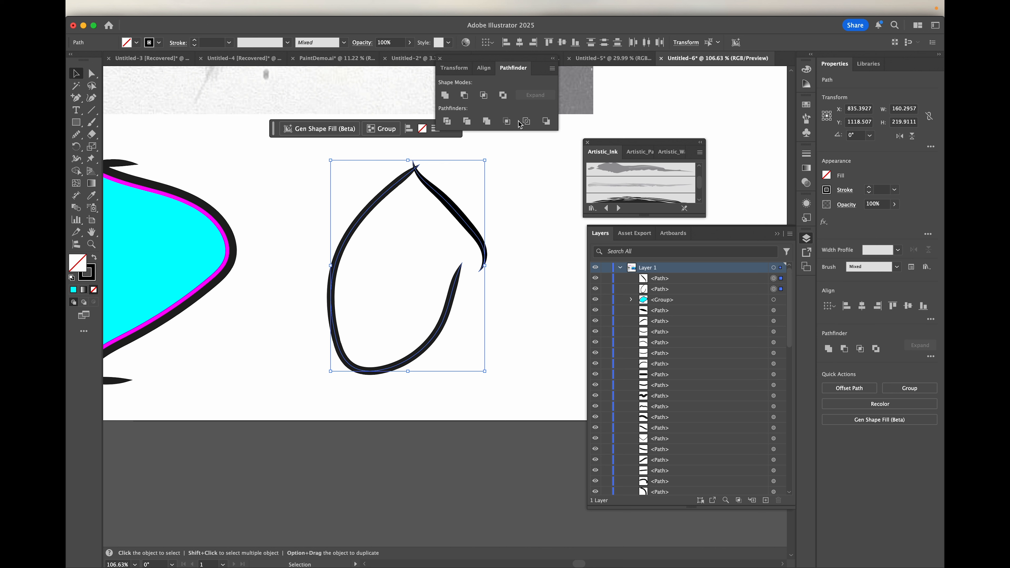
- Compare the overlapping ends of the cyan-filled outline with the traced hair and face linework, and clear the selection
scroll(163, 314, down, 5)
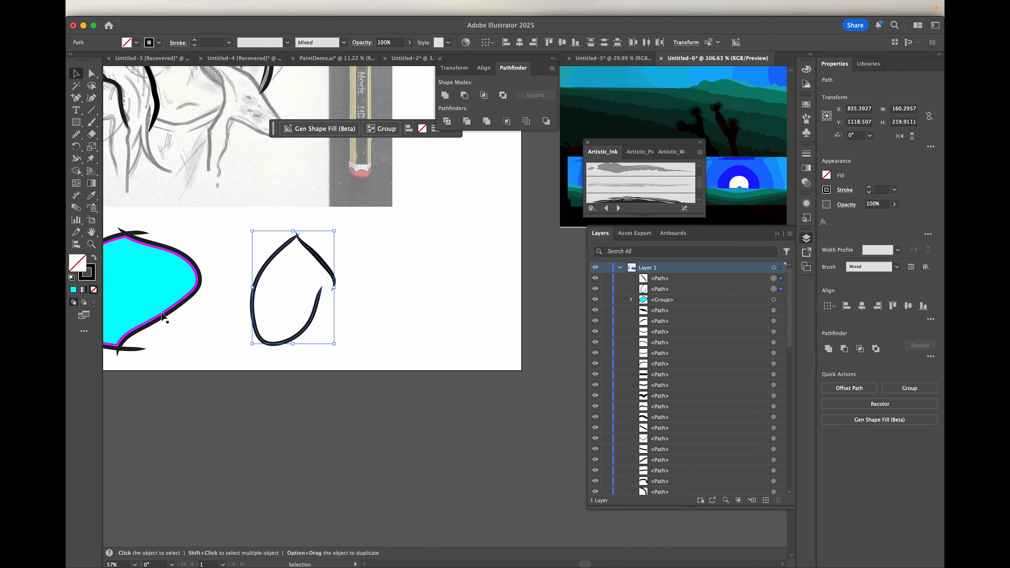
scroll(163, 314, left, 4)
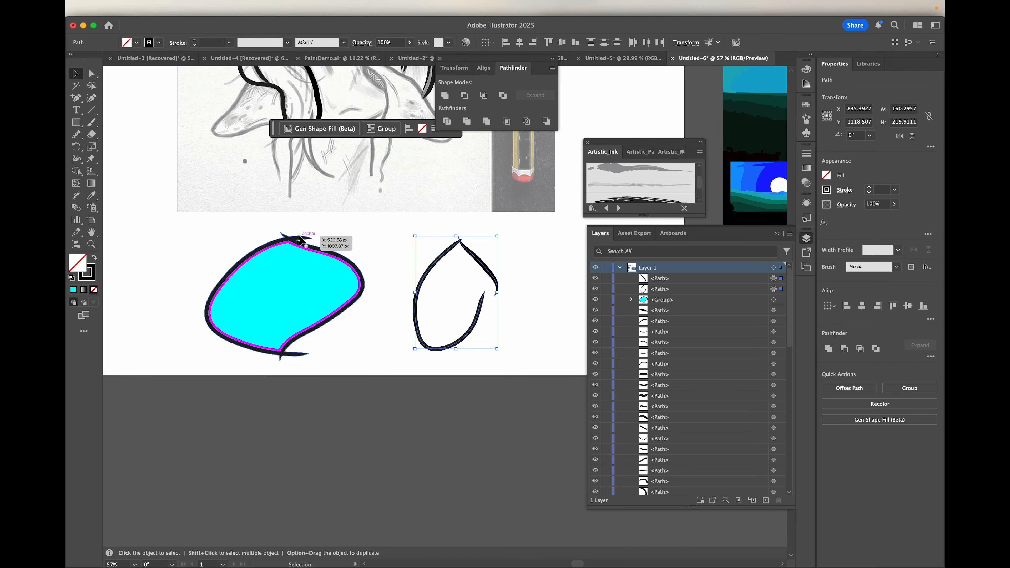
scroll(314, 260, up, 1)
scroll(314, 261, right, 1)
scroll(314, 259, up, 12)
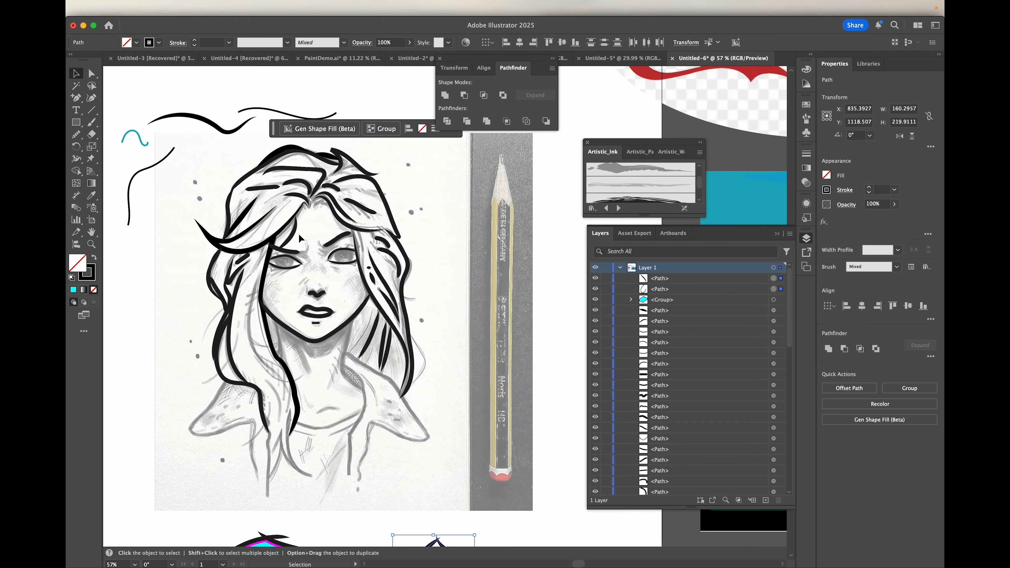
scroll(286, 187, up, 6)
scroll(286, 186, up, 3)
scroll(285, 187, right, 3)
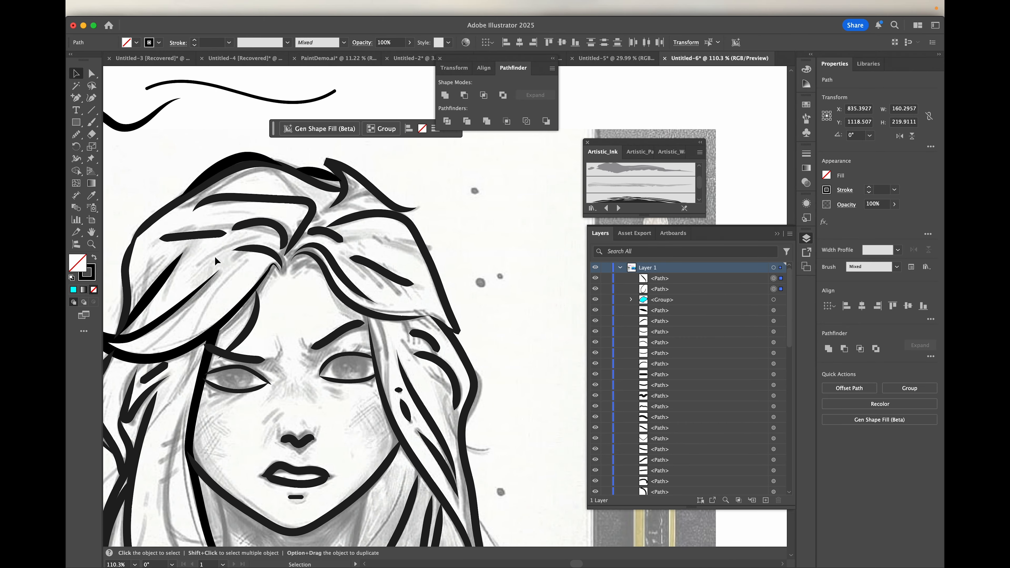
scroll(215, 261, down, 4)
scroll(215, 261, left, 4)
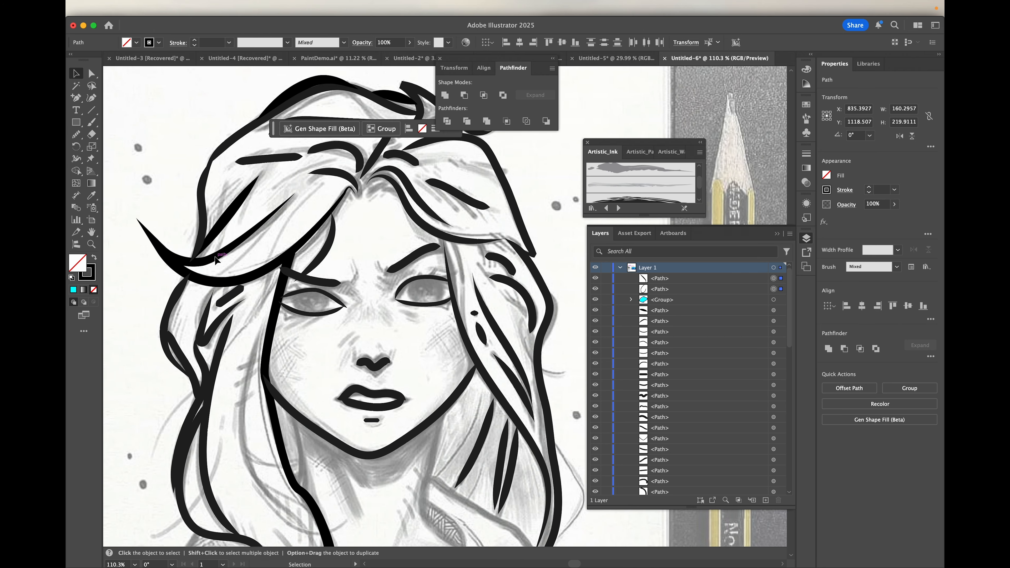
scroll(231, 204, right, 4)
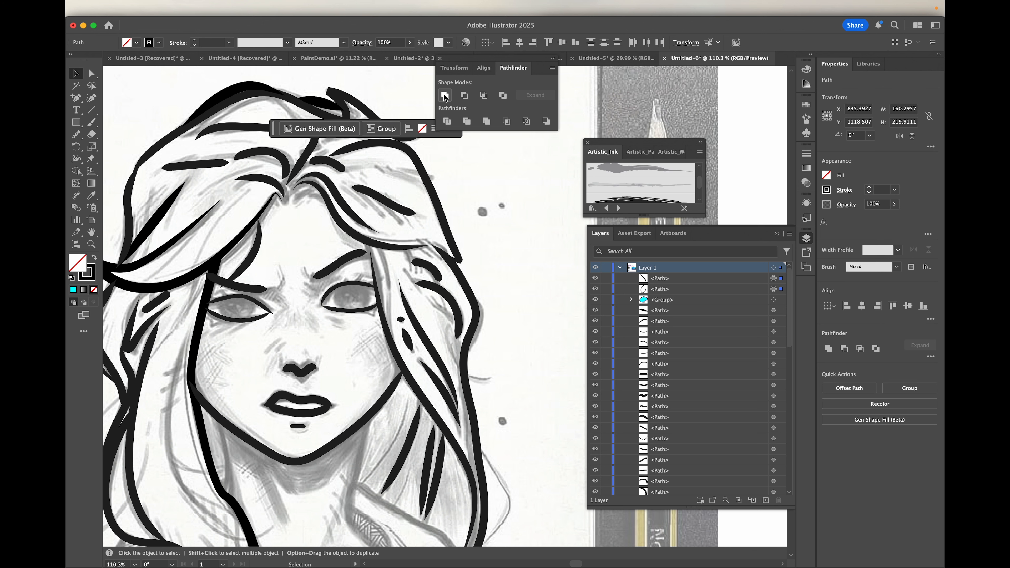
click(393, 207)
click(455, 174)
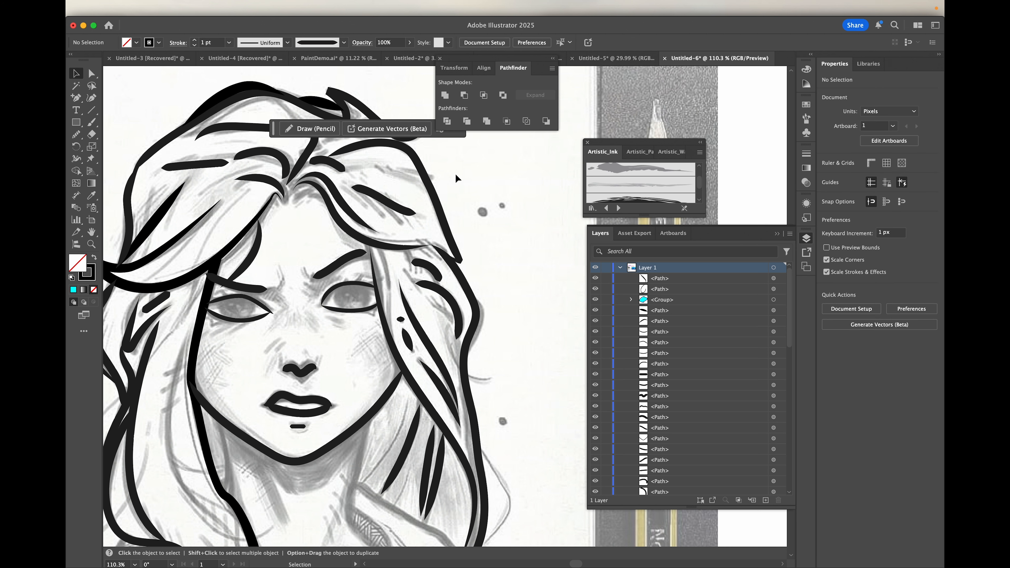
- Move the lower-right anchor of the pointed hair stroke at the crown about 3 px down and level the handle at its upper tip
scroll(447, 212, down, 5)
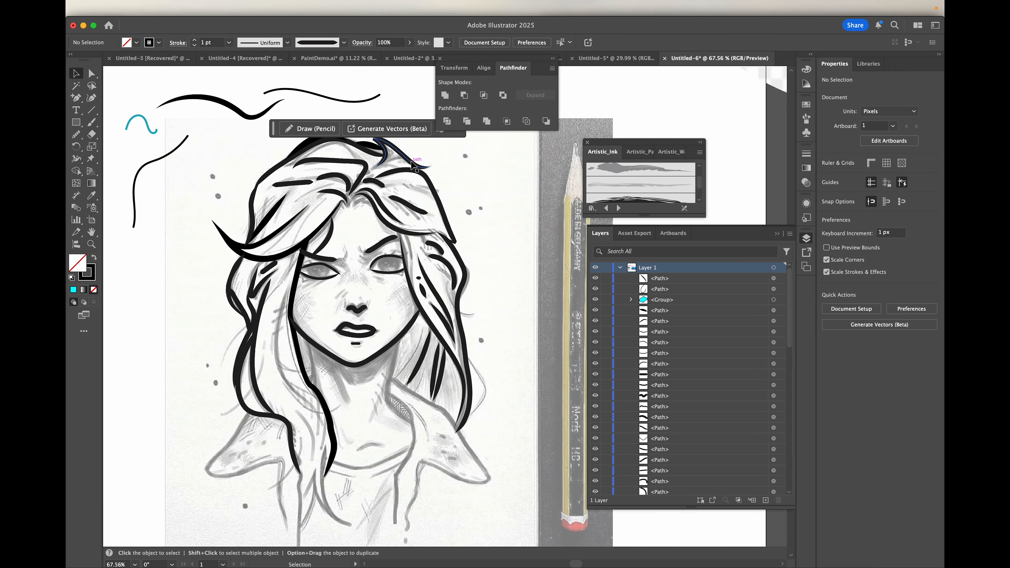
scroll(422, 175, up, 7)
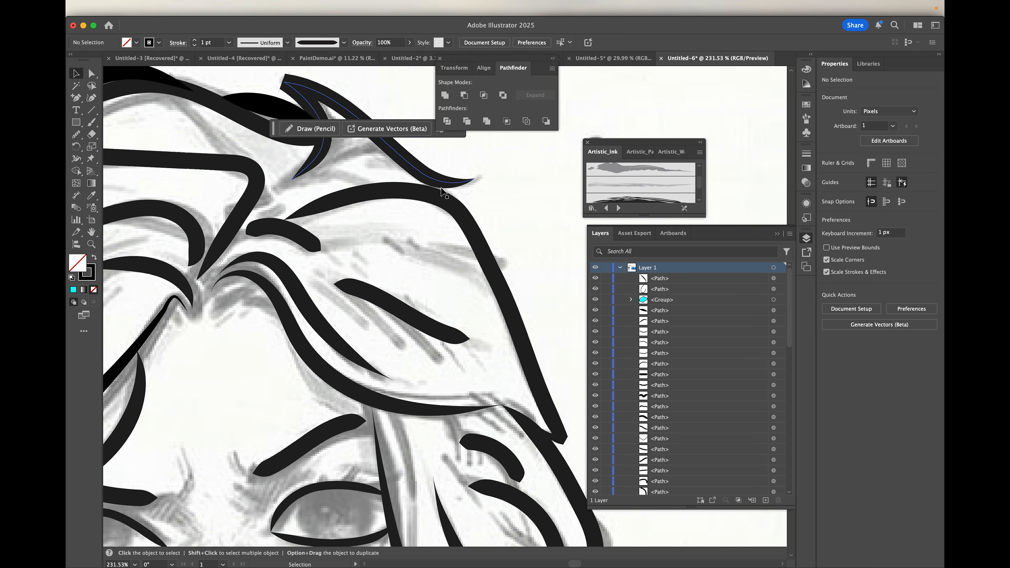
click(442, 185)
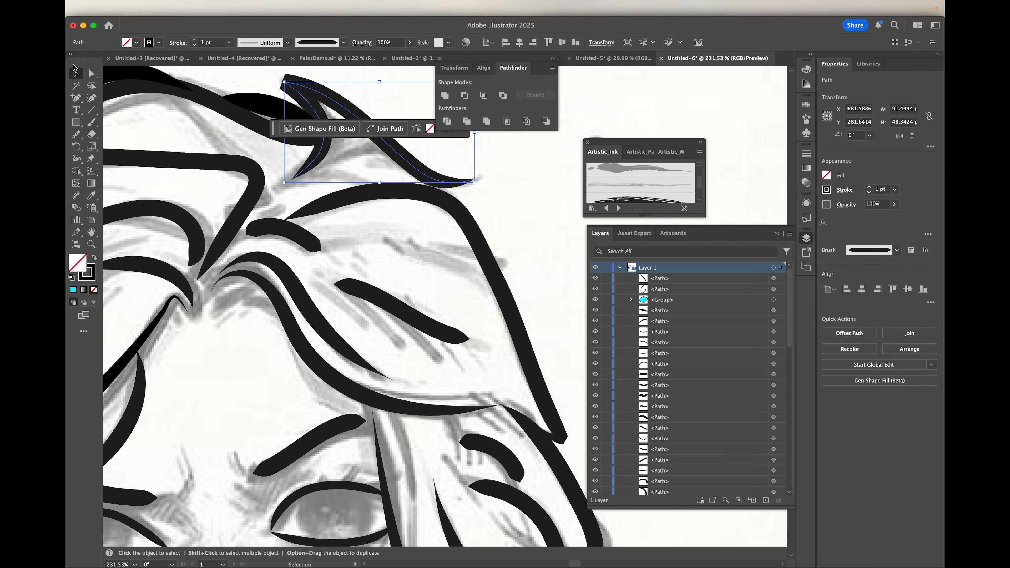
click(91, 74)
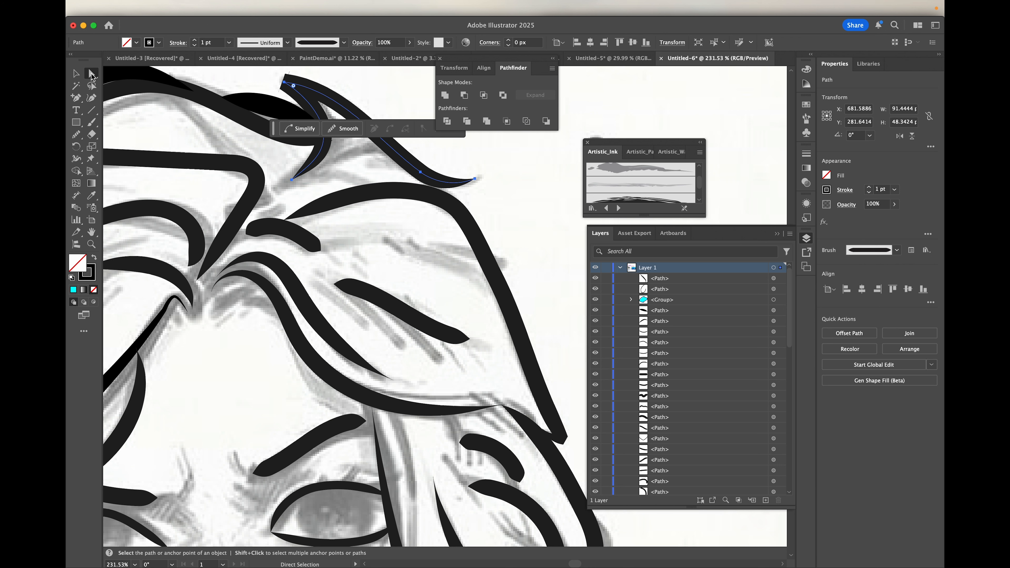
click(421, 175)
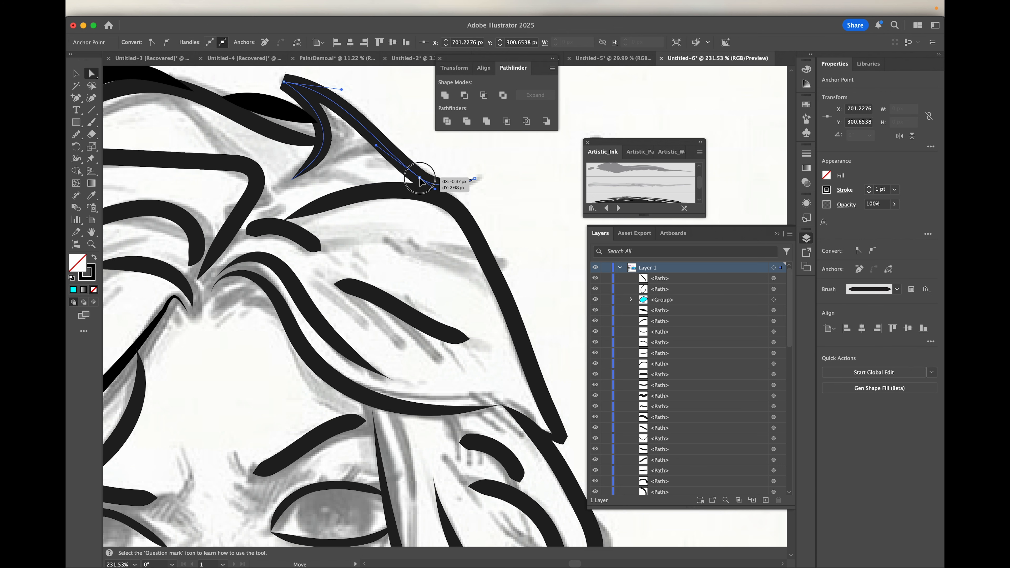
scroll(482, 216, down, 2)
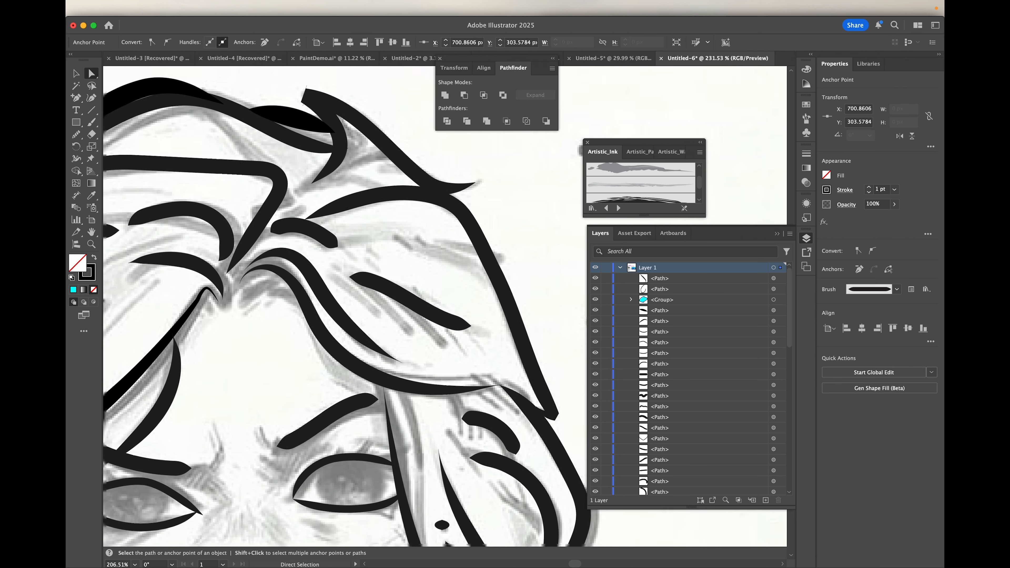
click(324, 107)
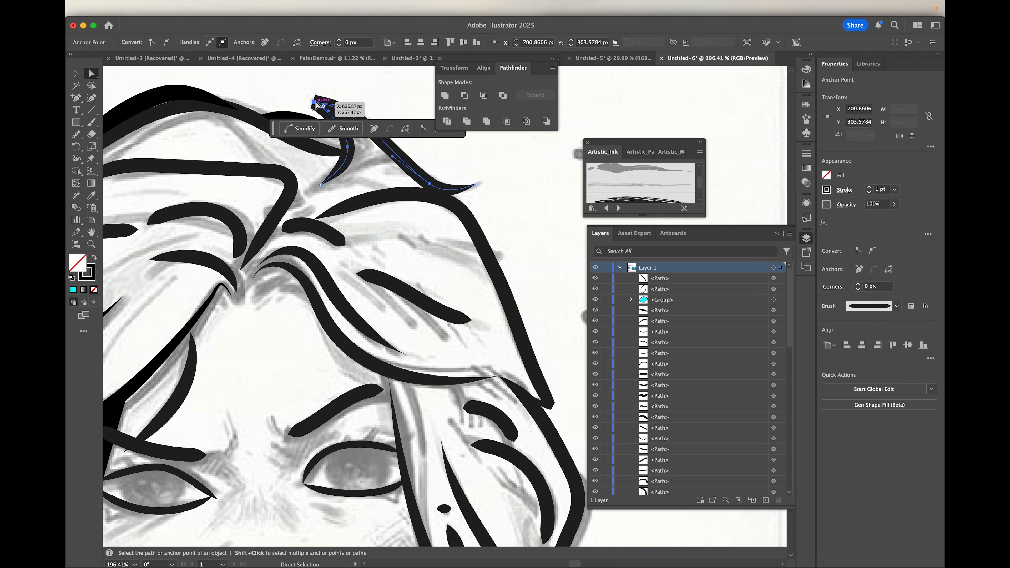
drag(364, 109, 360, 102)
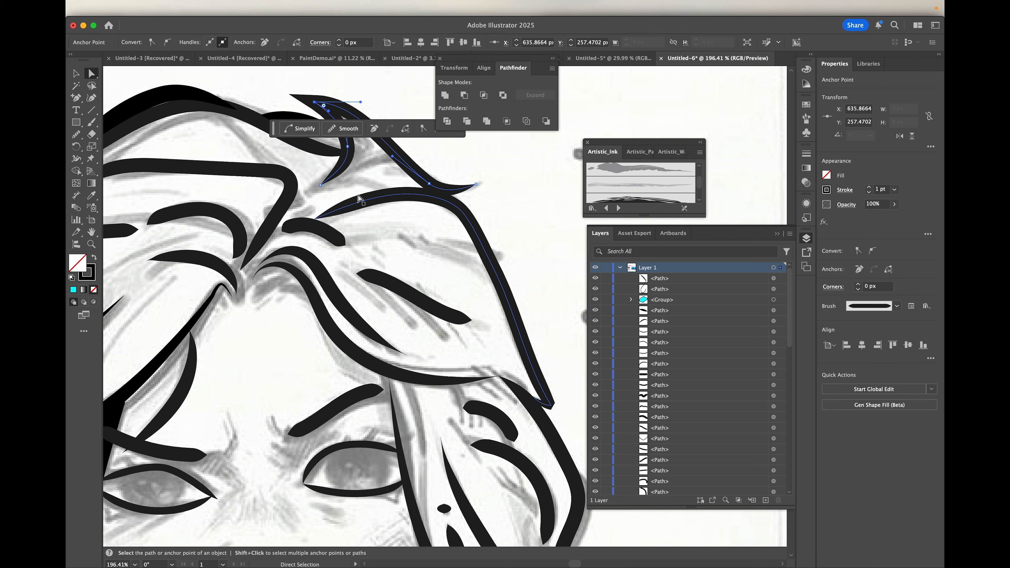
- Switch to the Paintbrush tool for the untraced shoulder area, and review and accept its fidelity and path-editing options
scroll(361, 198, down, 3)
scroll(360, 198, down, 4)
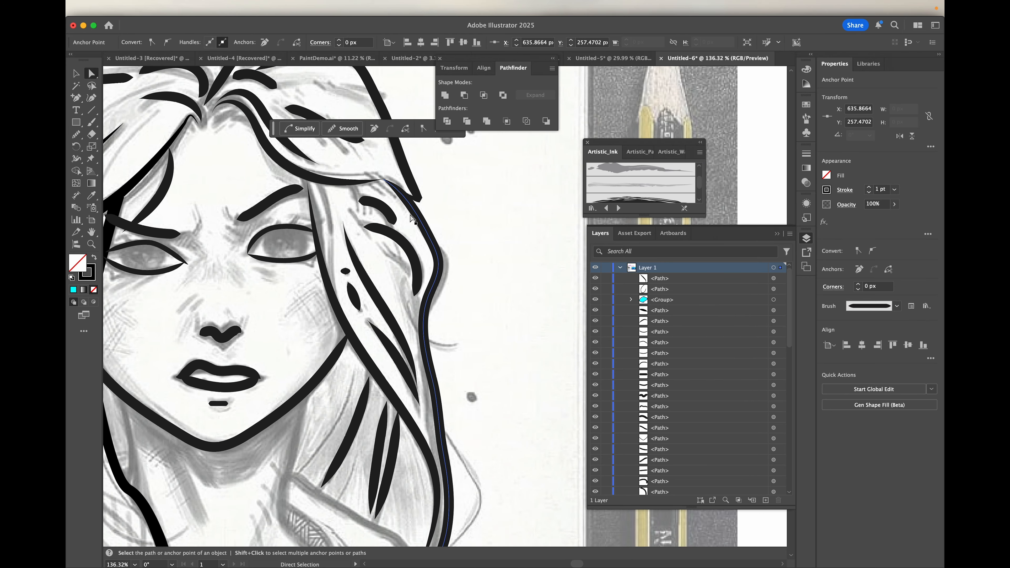
scroll(415, 271, down, 5)
scroll(415, 272, down, 5)
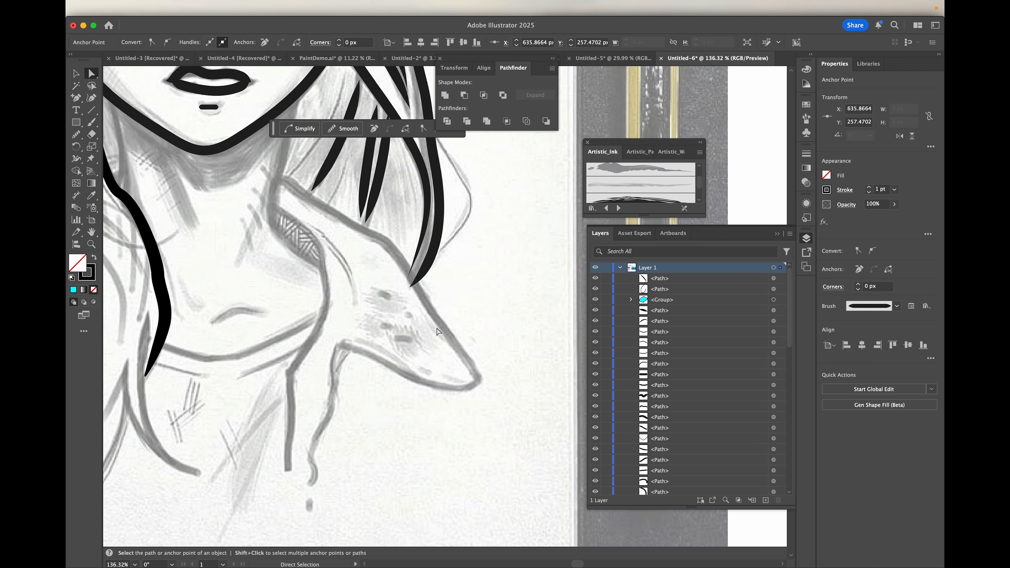
scroll(336, 326, down, 3)
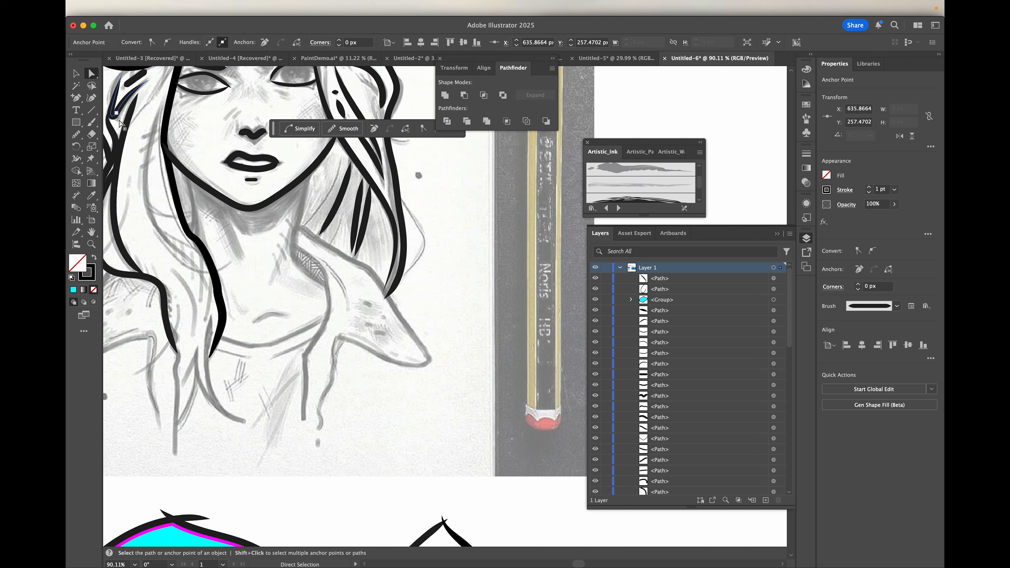
click(92, 123)
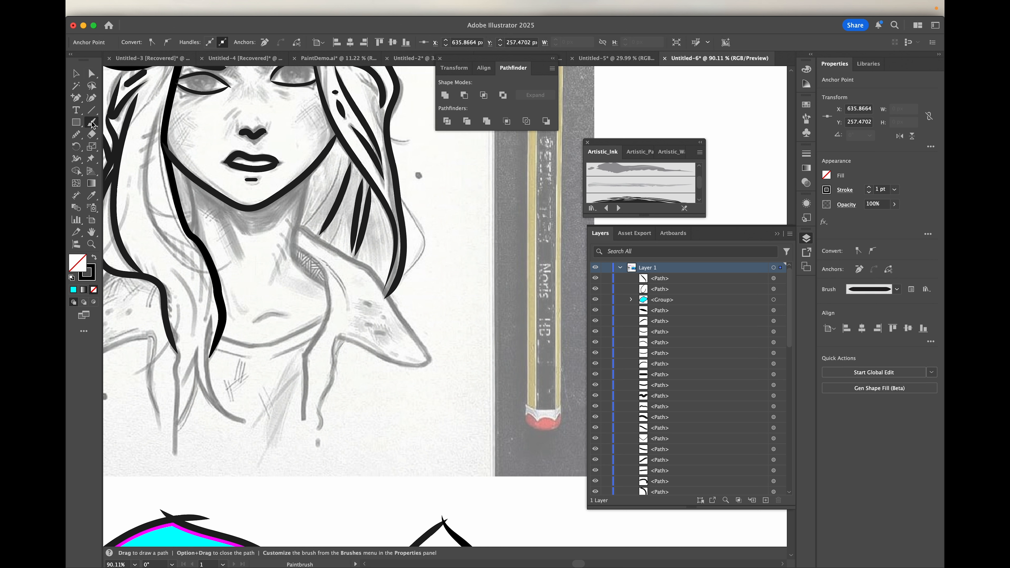
double_click(92, 123)
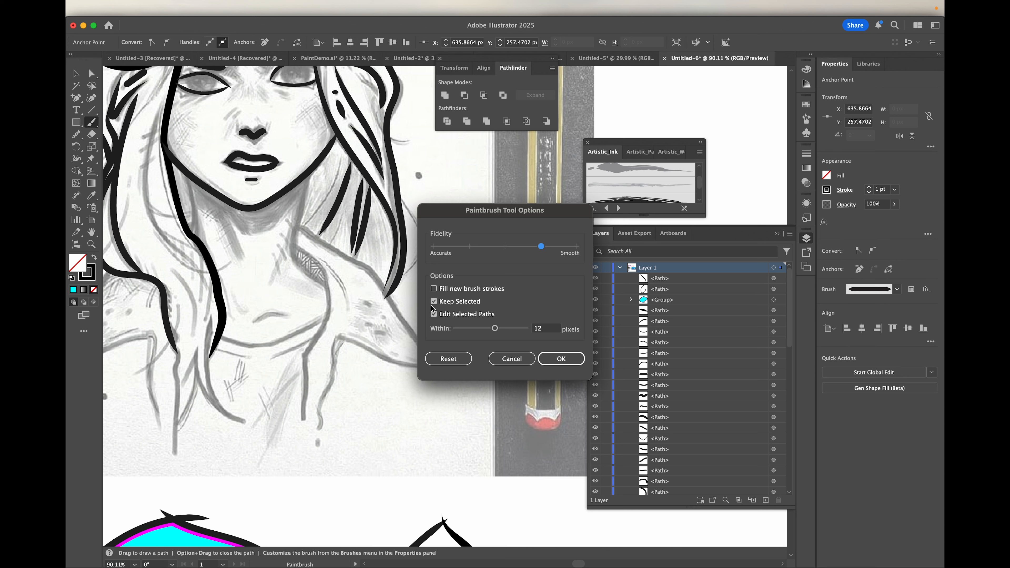
click(570, 360)
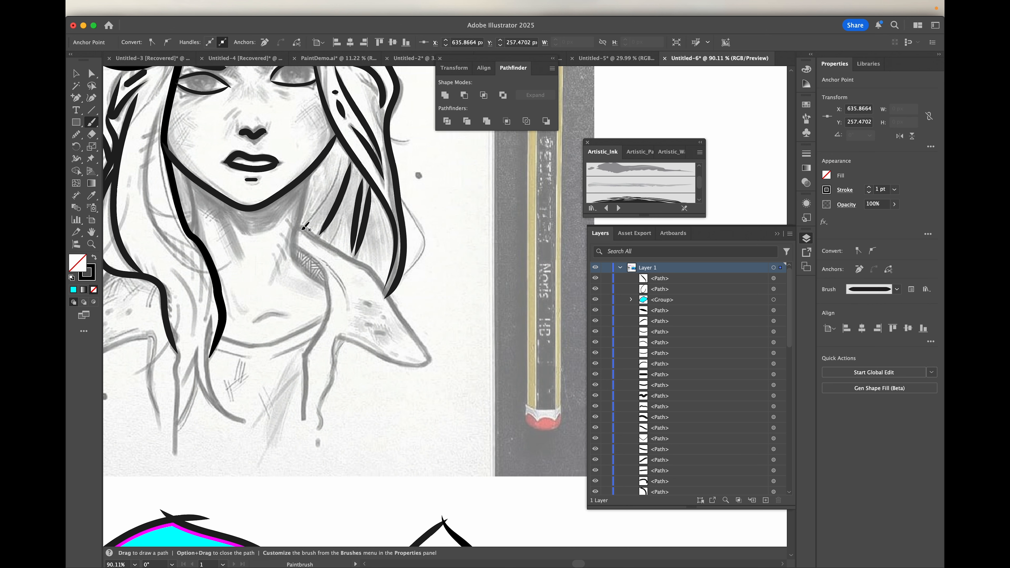
- Trace the right-hand collar flap in one continuous brush stroke, following its outer point, lower tip, and inner edge back to the neck
mouse_move(301, 227)
mouse_down()
mouse_move(380, 281)
mouse_move(432, 362)
mouse_move(398, 363)
mouse_move(334, 339)
mouse_move(302, 459)
mouse_move(306, 351)
mouse_move(332, 307)
mouse_move(317, 335)
mouse_move(326, 264)
mouse_move(297, 227)
mouse_up()
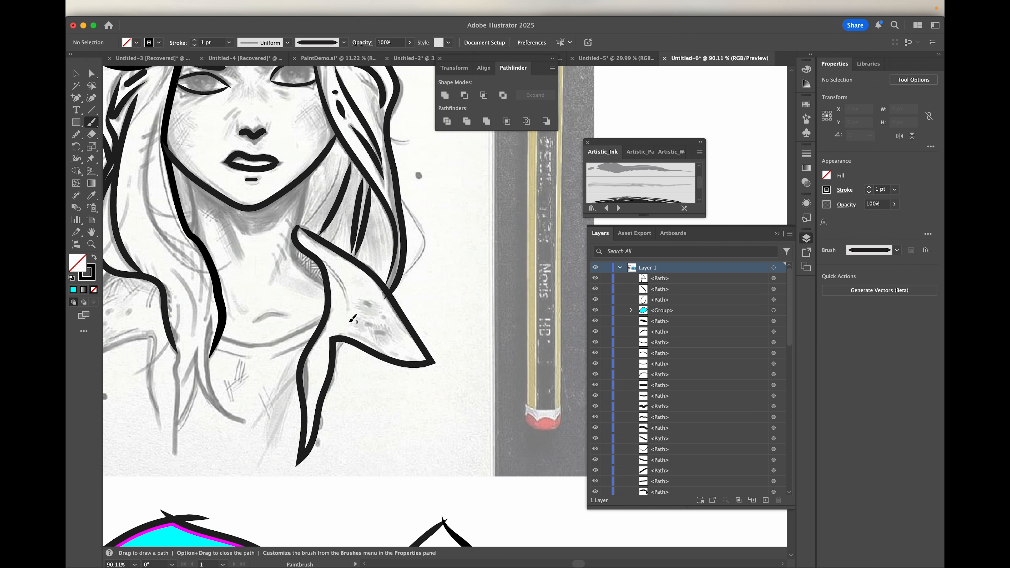
scroll(393, 288, up, 5)
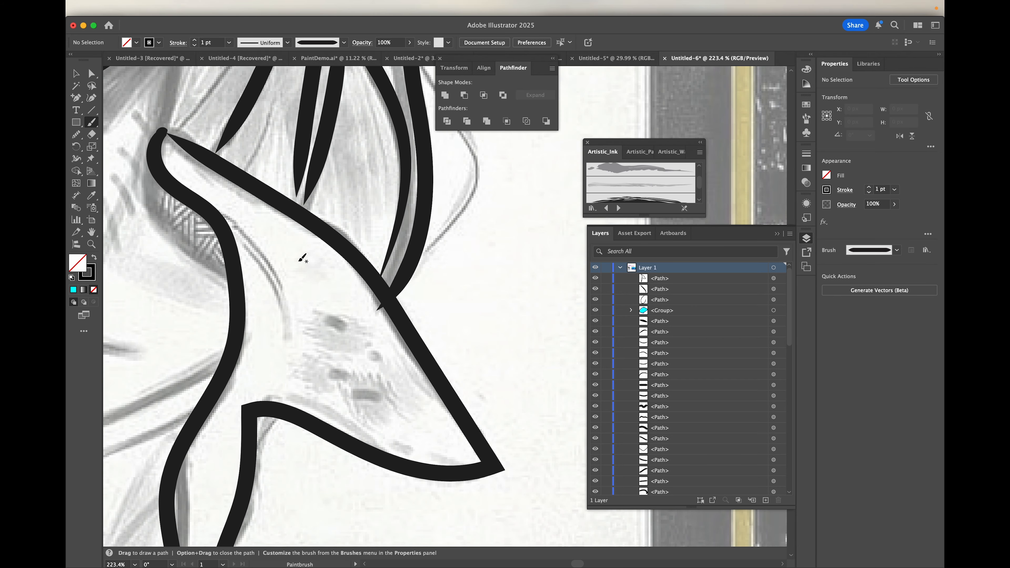
scroll(302, 258, down, 8)
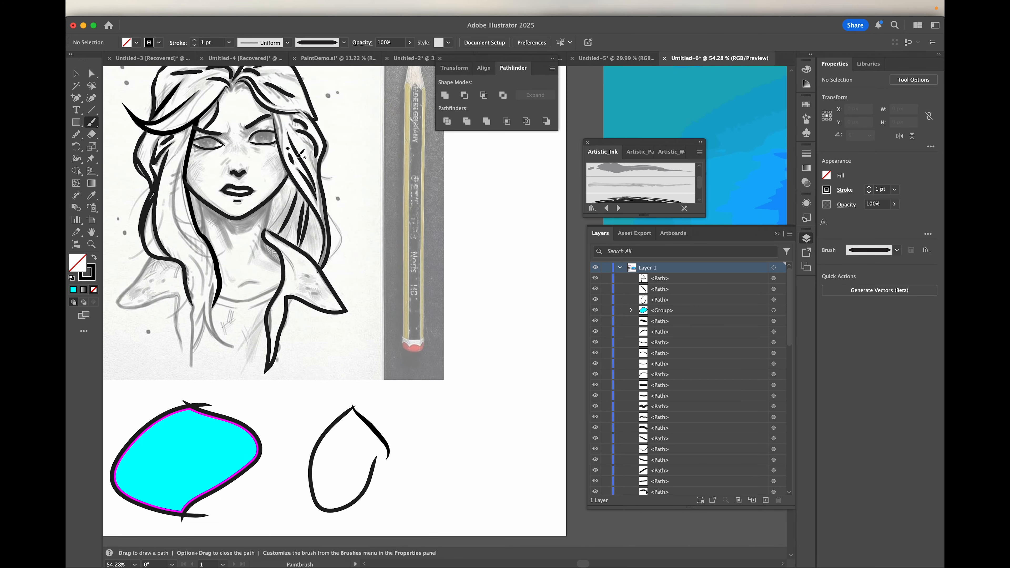
- Paint the right-hand neck line from the jaw down past the collar's inner corner and around the hatched shadow area
scroll(266, 257, up, 3)
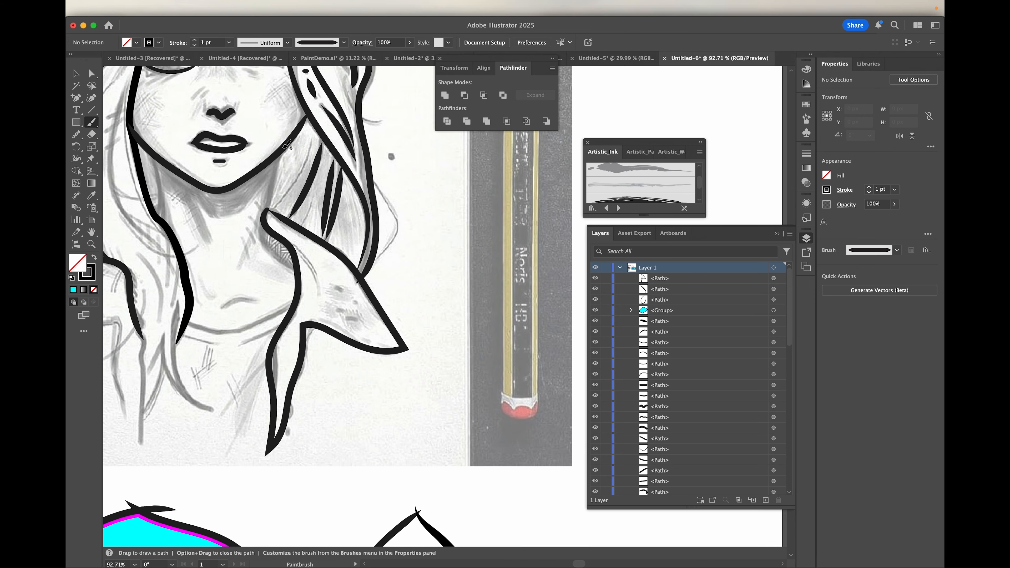
mouse_move(284, 145)
mouse_down()
mouse_move(263, 237)
mouse_move(297, 269)
mouse_up()
scroll(297, 270, up, 5)
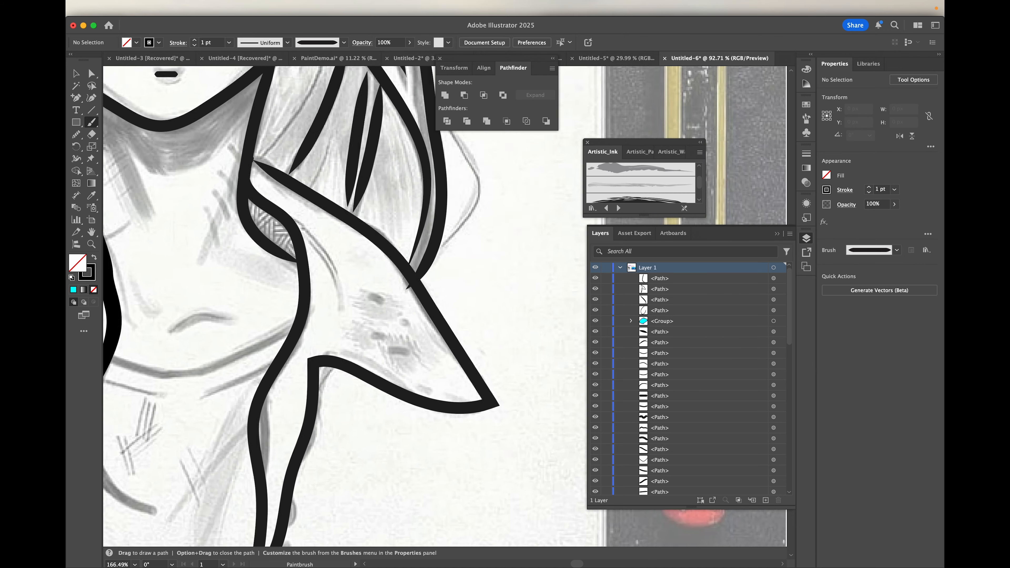
scroll(293, 274, up, 3)
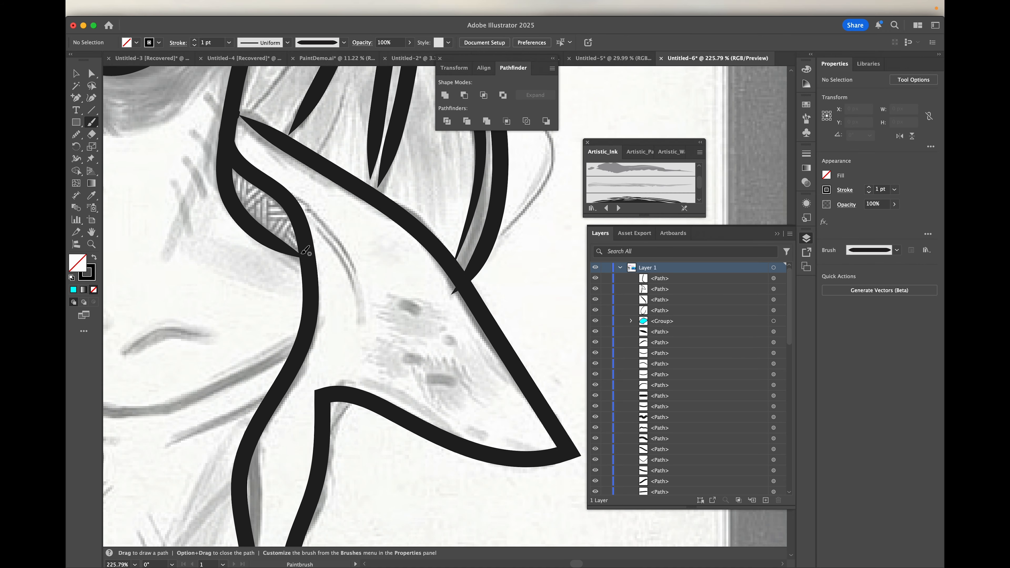
- Trace the left-hand neck line from the jaw to the hair strand, and the curved neckline between the collar edge and the hair
scroll(283, 274, down, 10)
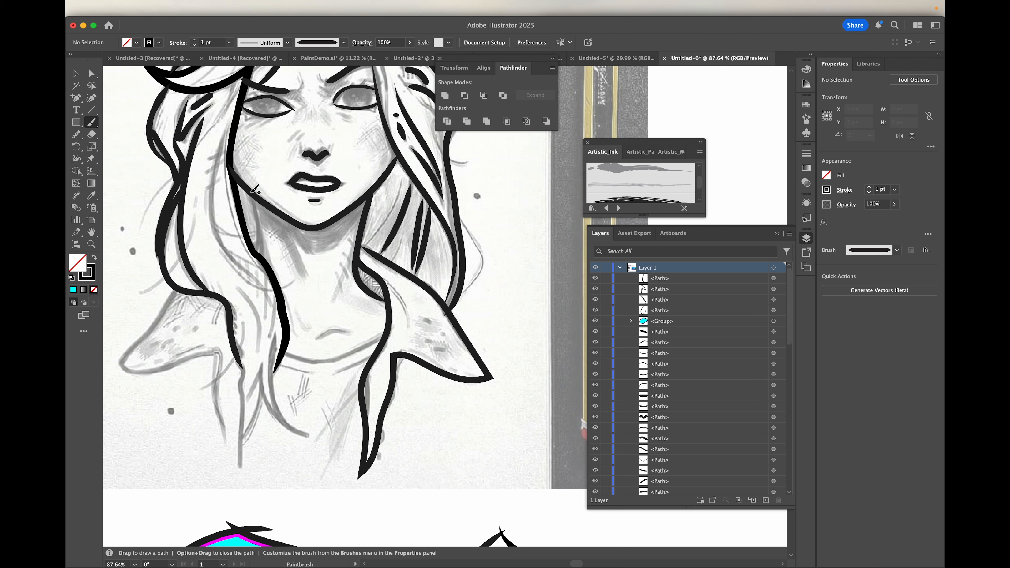
drag(251, 193, 260, 255)
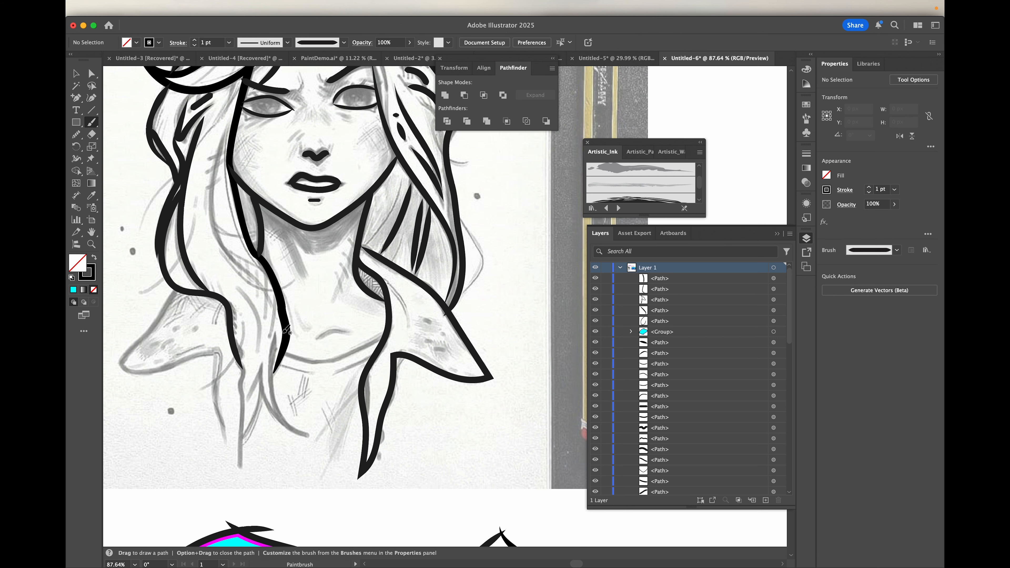
scroll(285, 323, down, 5)
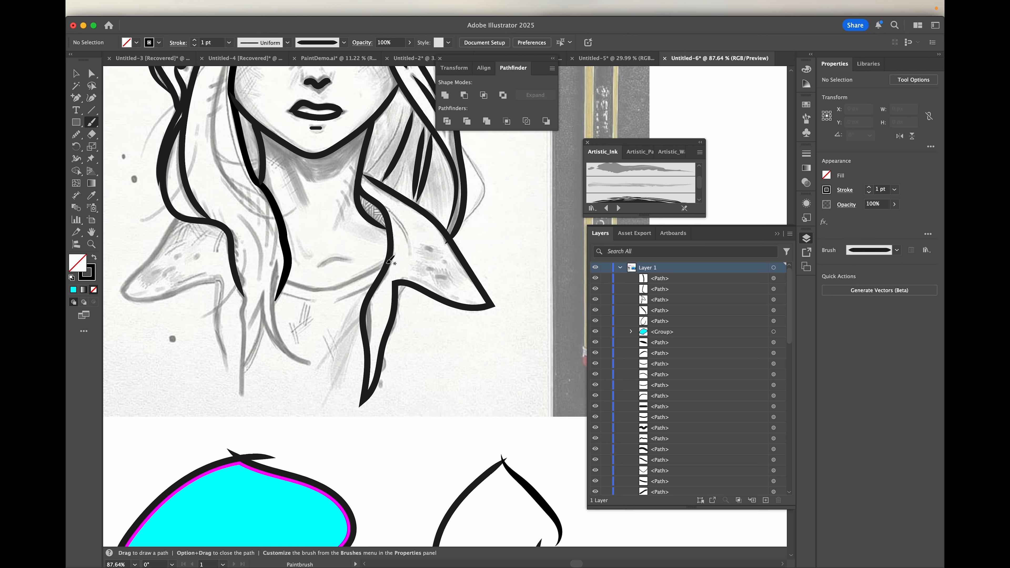
mouse_move(390, 261)
mouse_down()
mouse_move(324, 286)
mouse_move(282, 282)
mouse_up()
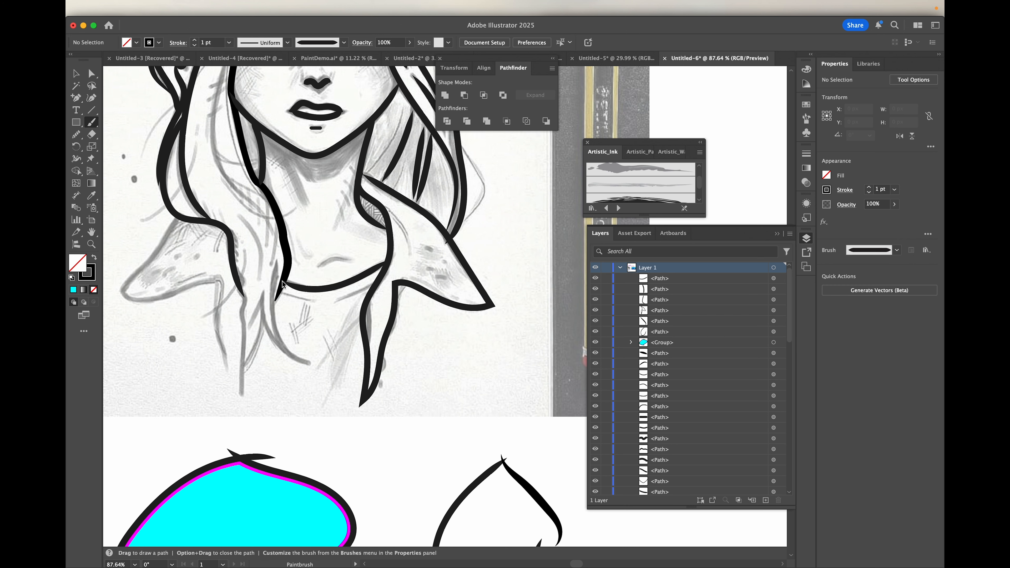
- Try to trace the whole left-hand collar flap in a single continuous brush stroke, and undo that stroke
scroll(259, 307, left, 5)
scroll(258, 307, up, 1)
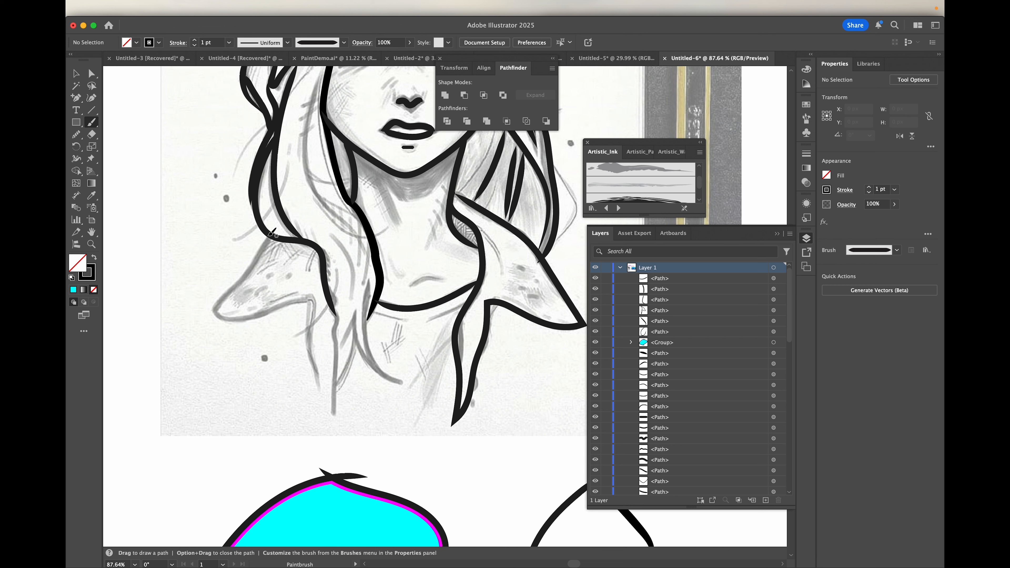
mouse_move(273, 236)
mouse_down()
mouse_move(213, 315)
mouse_move(228, 321)
mouse_move(311, 301)
mouse_move(313, 369)
mouse_move(332, 414)
mouse_move(331, 304)
mouse_up()
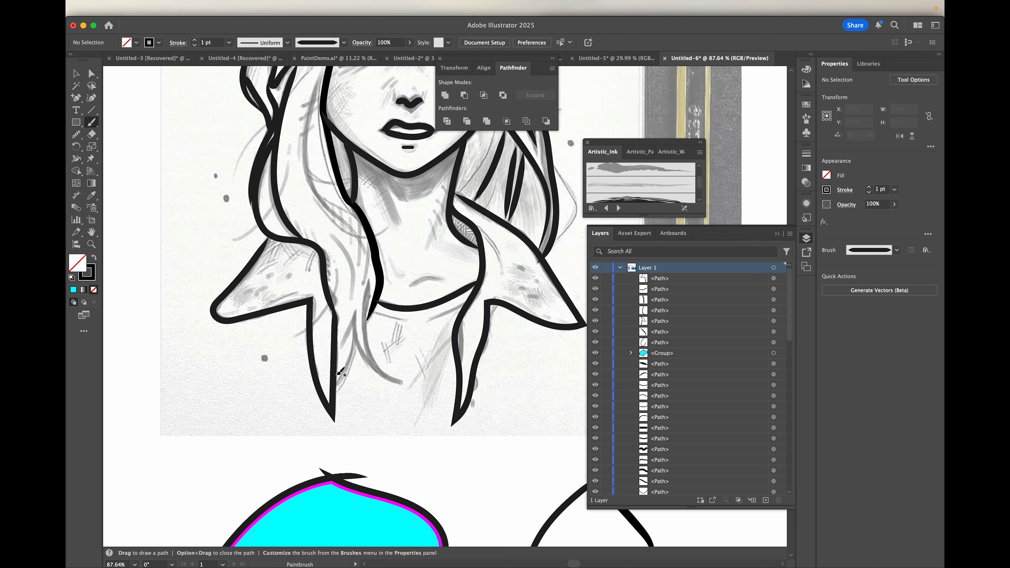
key(super+z)
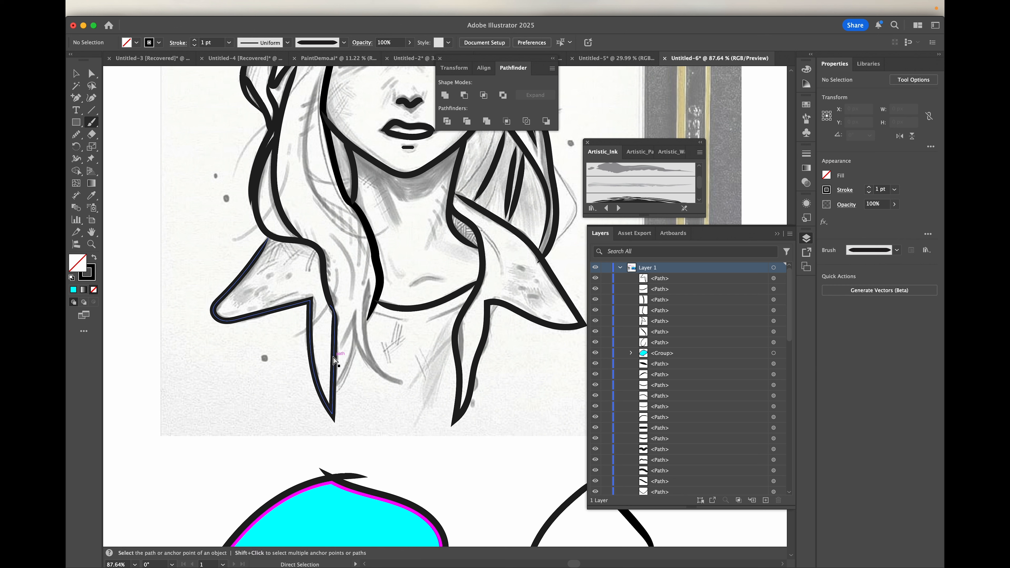
- Accept the Paintbrush options and retrace the left-hand collar flap with separate strokes for its outer contour and its inner edge, meeting at the lower tip
double_click(91, 125)
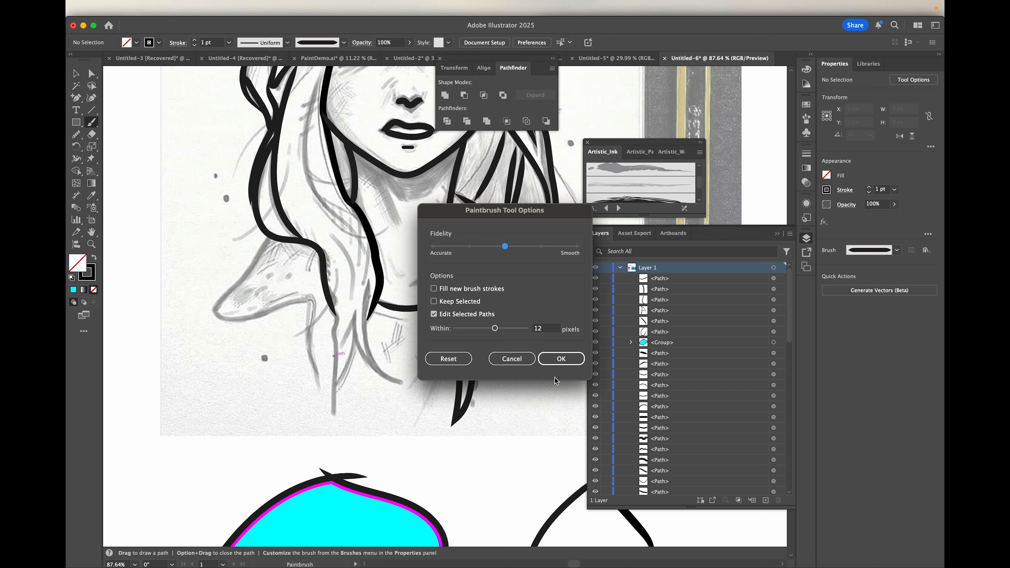
click(560, 358)
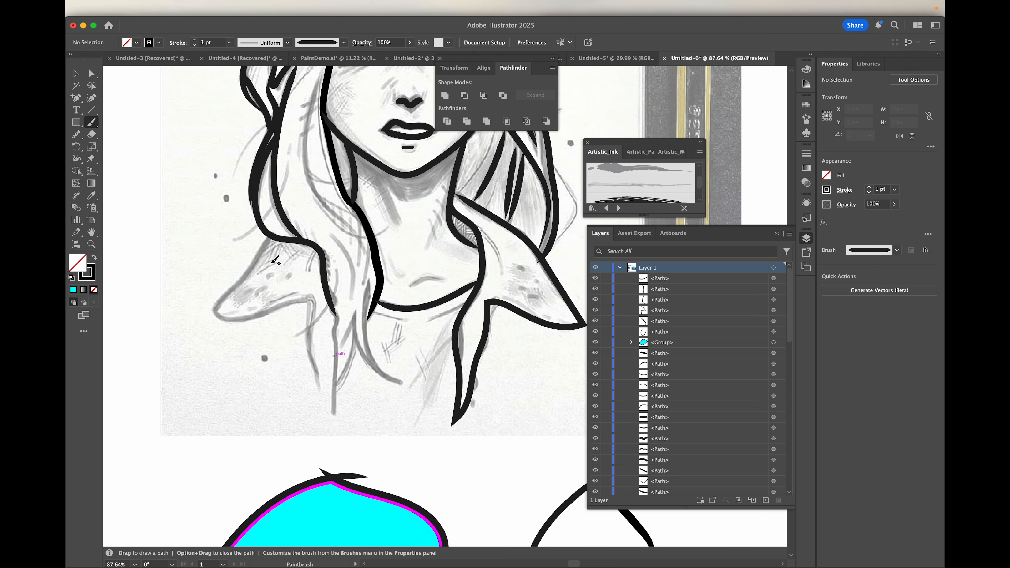
mouse_move(270, 236)
mouse_down()
mouse_move(218, 315)
mouse_move(311, 308)
mouse_move(309, 355)
mouse_move(338, 406)
mouse_up()
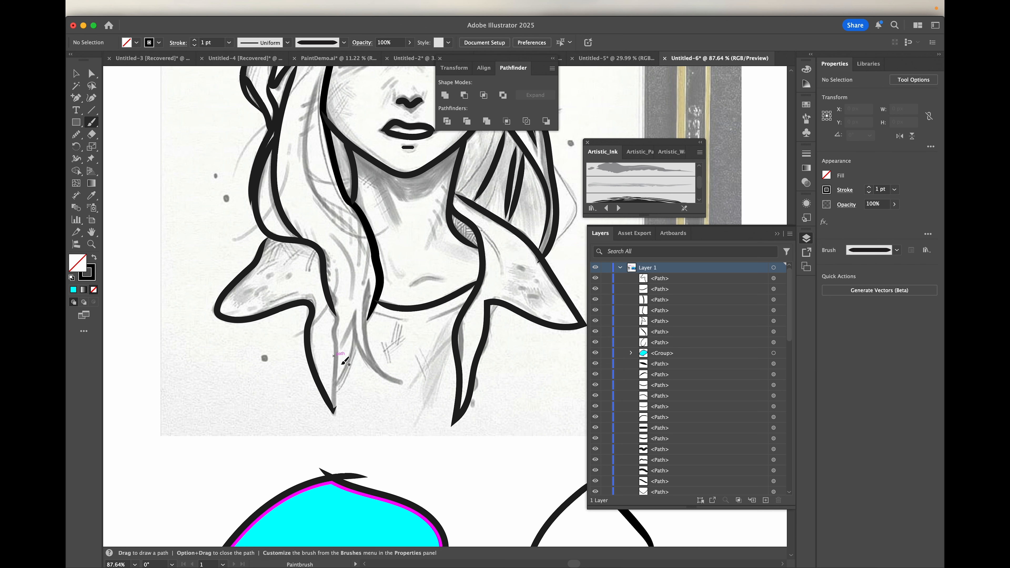
drag(333, 309, 333, 402)
drag(333, 408, 333, 409)
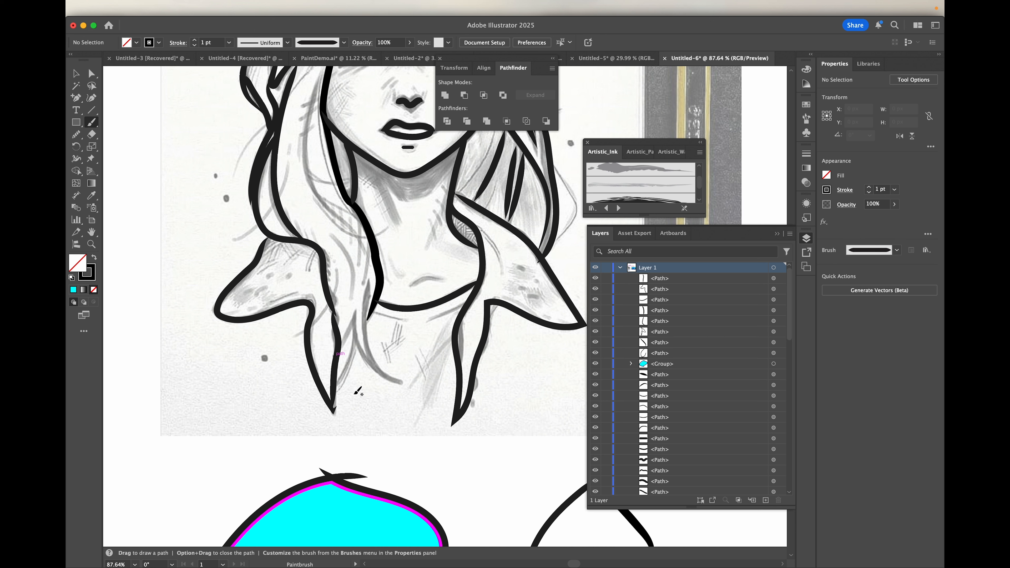
- Paint brush strokes tracing the tapered tips of the hair locks that hang between the left collar point and the chest
mouse_move(373, 282)
mouse_down()
mouse_move(369, 352)
mouse_move(402, 383)
mouse_up()
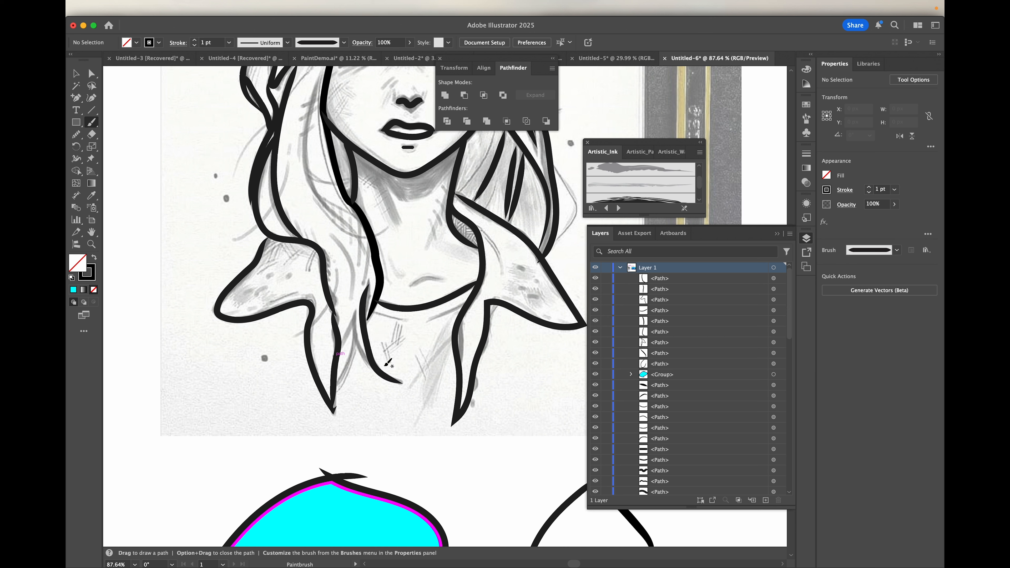
mouse_move(352, 314)
mouse_down()
mouse_move(358, 343)
mouse_move(385, 376)
mouse_up()
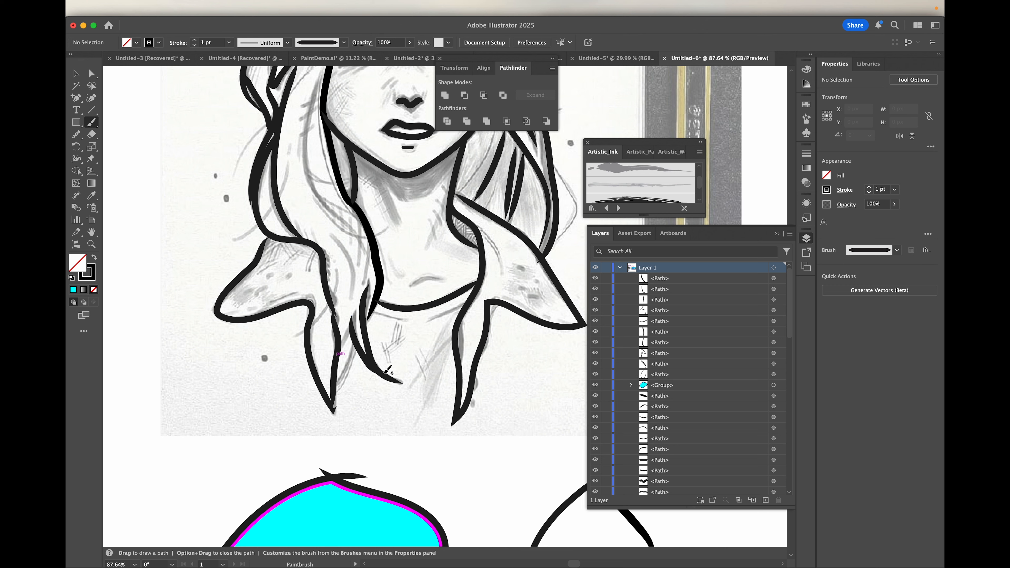
drag(357, 345, 335, 390)
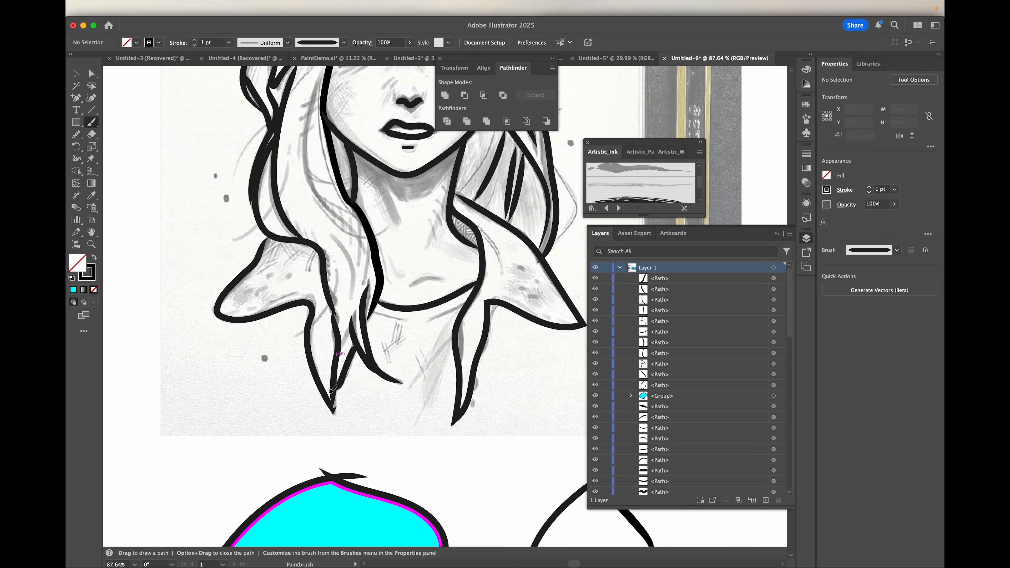
drag(355, 312, 337, 353)
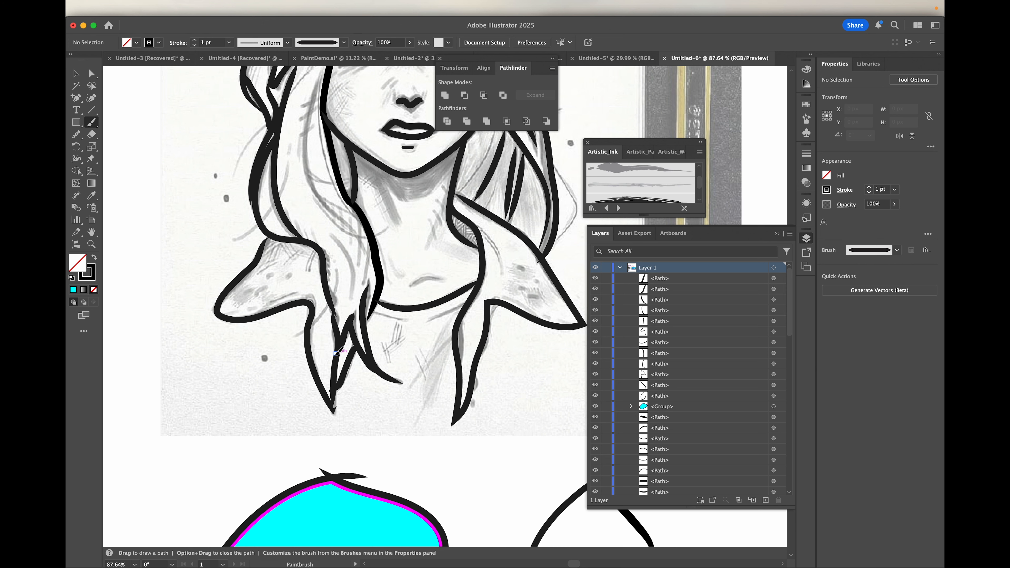
- Paint inner strand lines along the long hair lock on the left side of the face and neck
scroll(372, 265, down, 3)
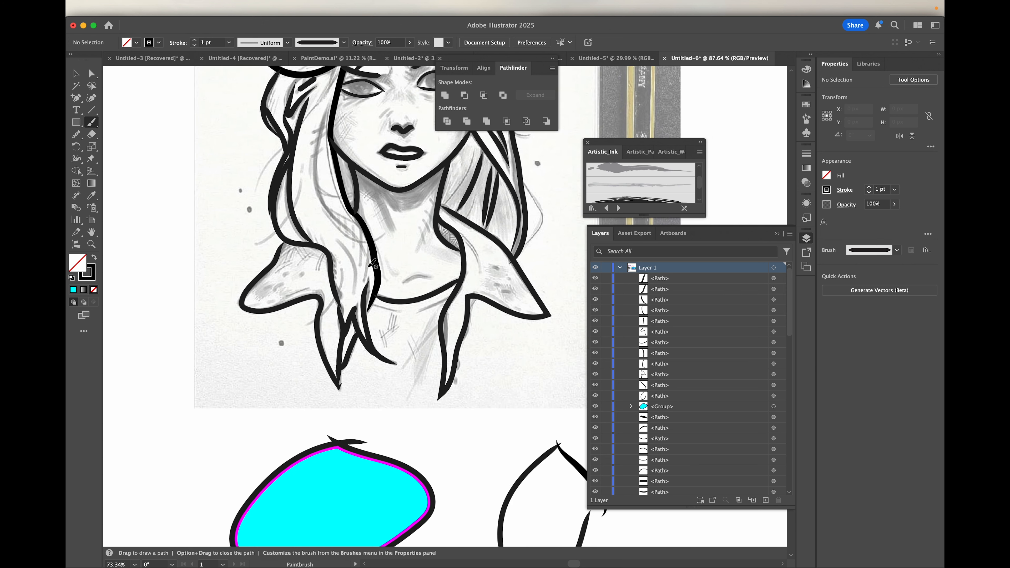
scroll(362, 278, up, 3)
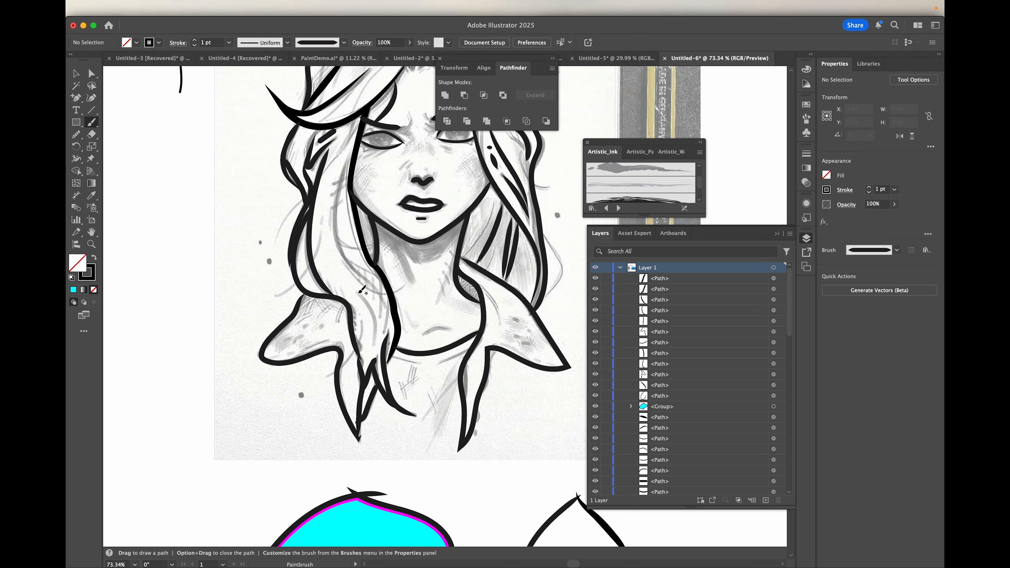
drag(362, 290, 374, 345)
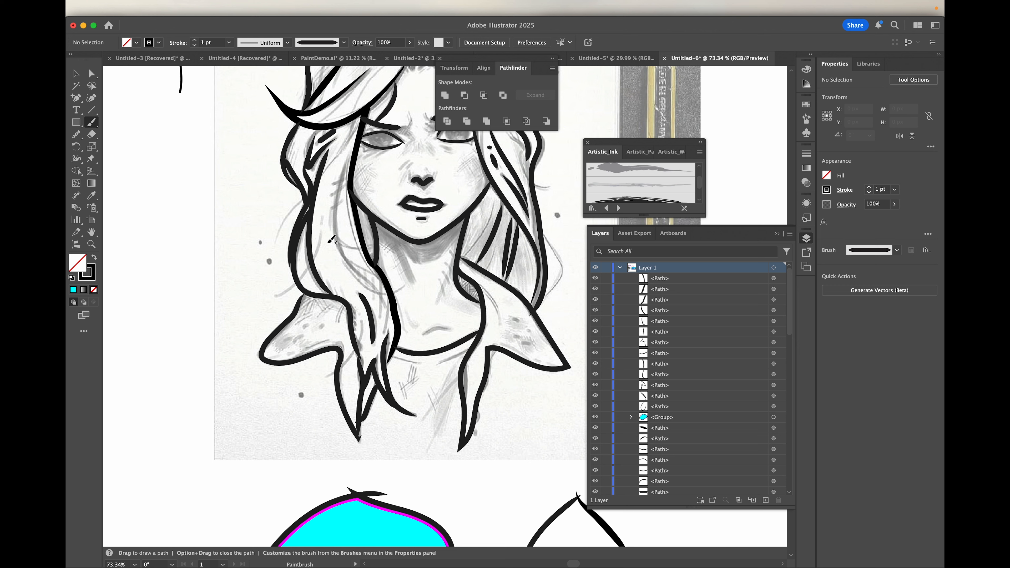
mouse_move(349, 157)
mouse_down()
mouse_move(341, 249)
mouse_move(384, 306)
mouse_up()
- Apply the Basic brush to the long hair path running down beside the right eye
scroll(471, 307, down, 3)
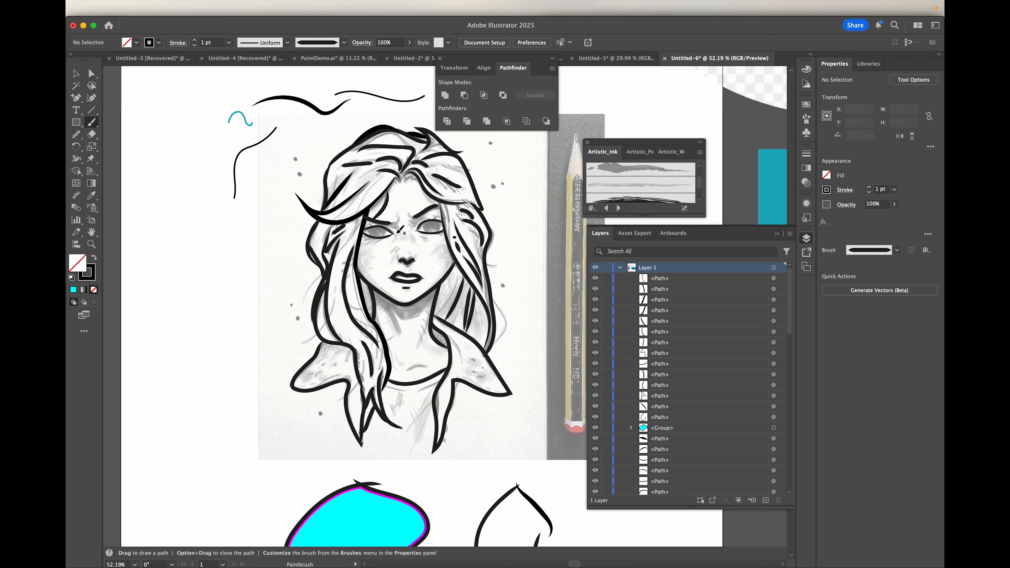
scroll(444, 192, up, 5)
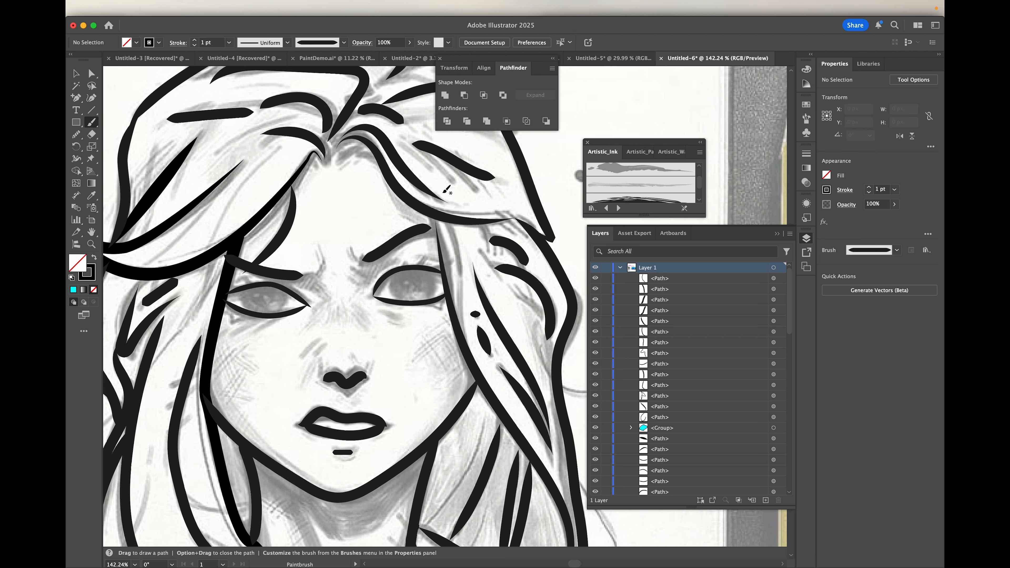
scroll(446, 190, up, 2)
click(92, 75)
click(440, 292)
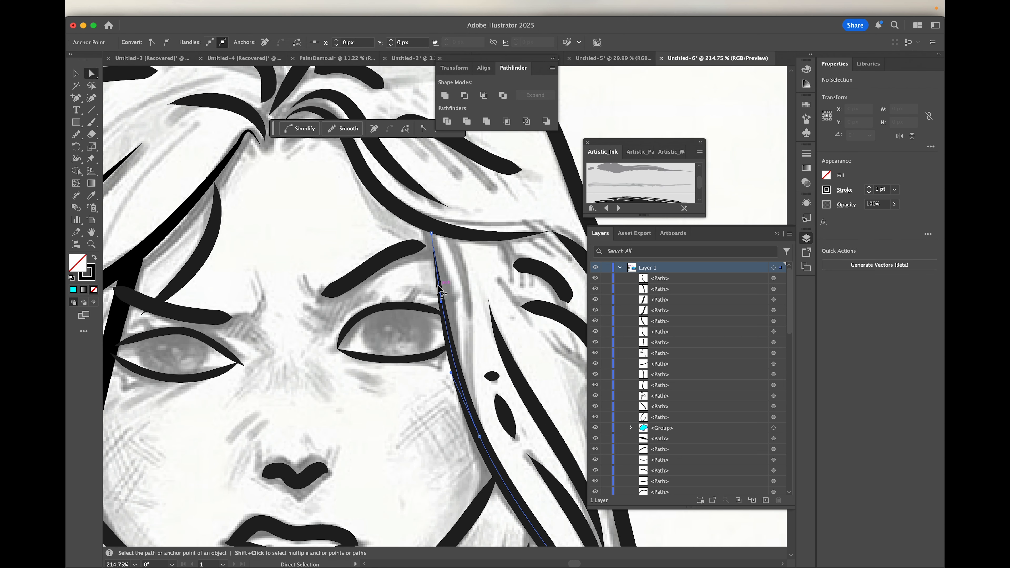
click(432, 232)
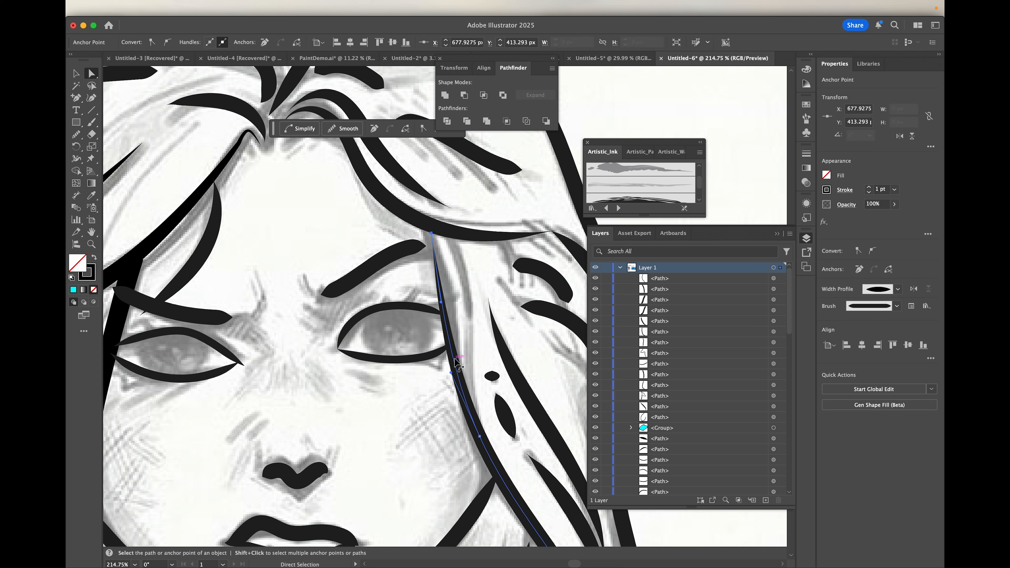
key(v)
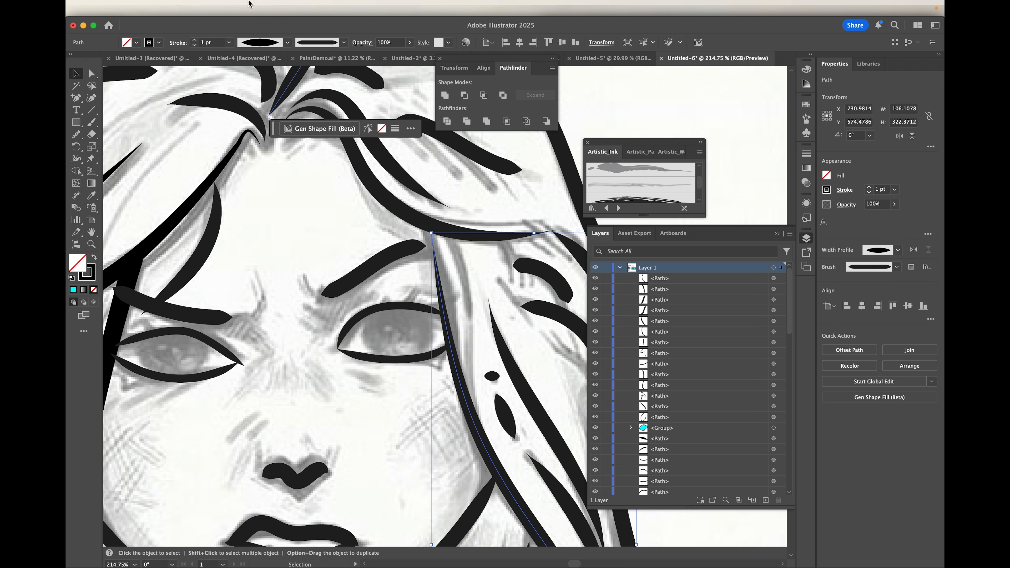
click(344, 42)
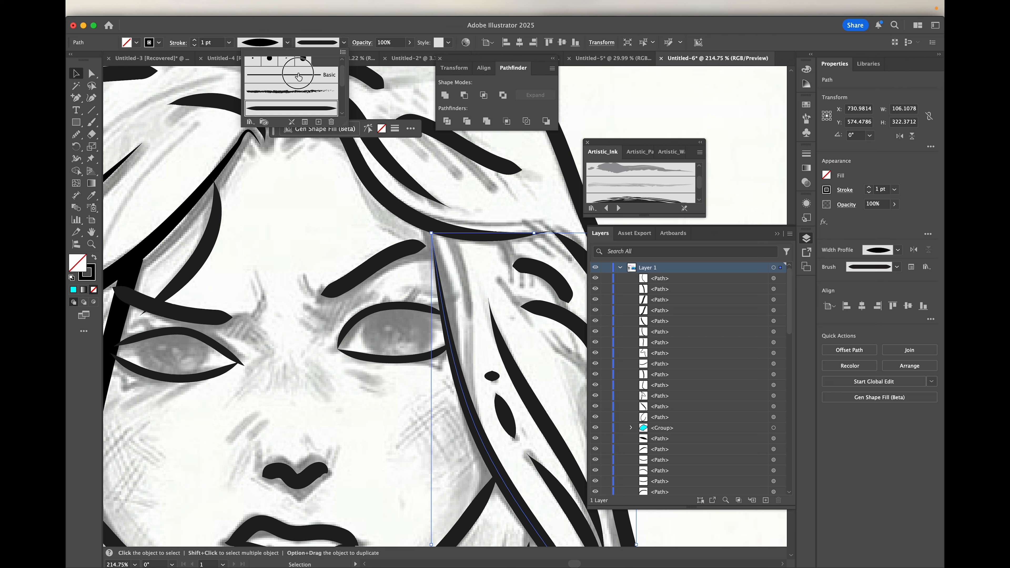
click(298, 75)
- Set that hair path's stroke weight to 10 pt and move its upper end anchor up into the fringe line
click(212, 45)
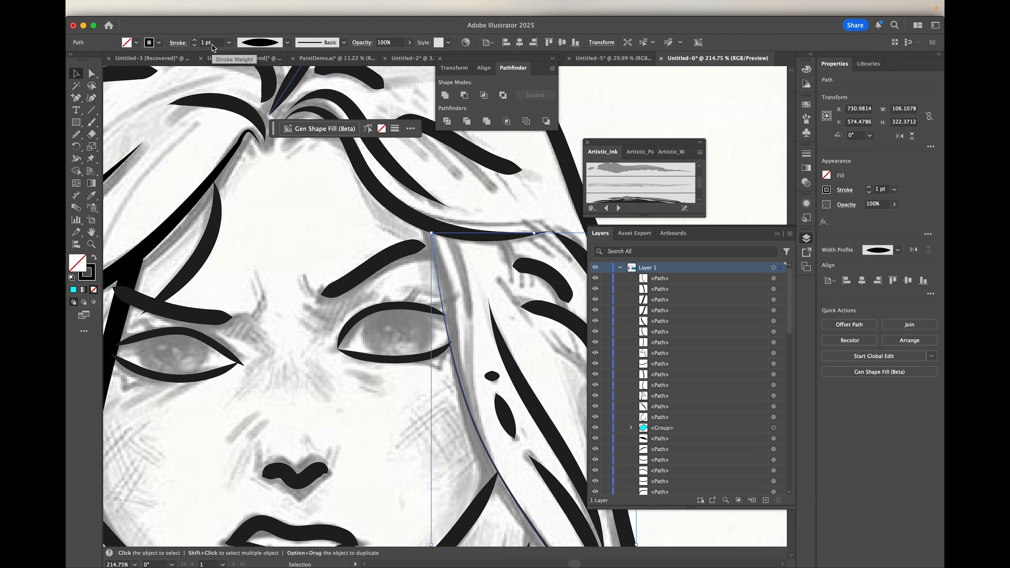
click(211, 39)
double_click(205, 43)
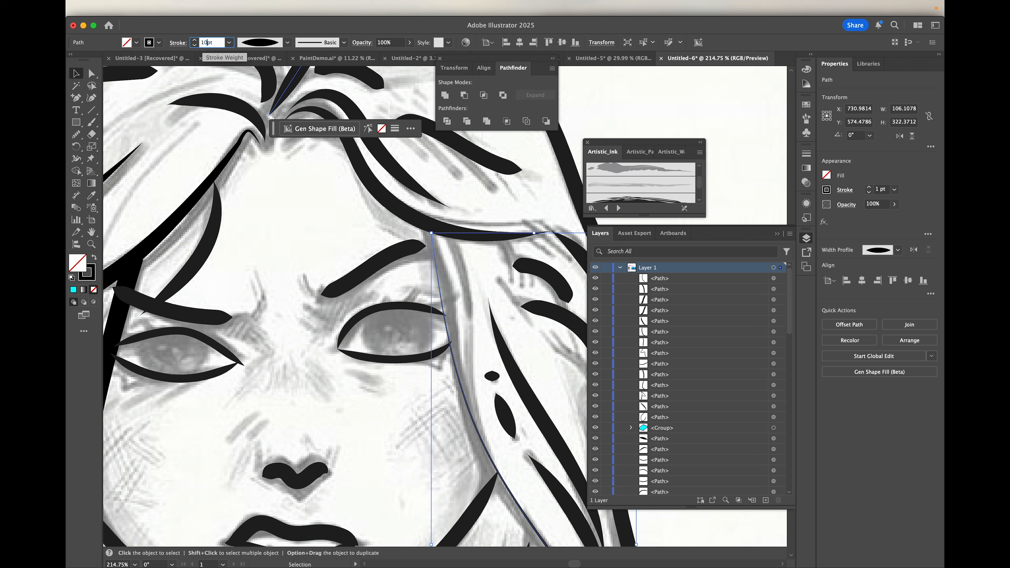
text(0)
key(Return)
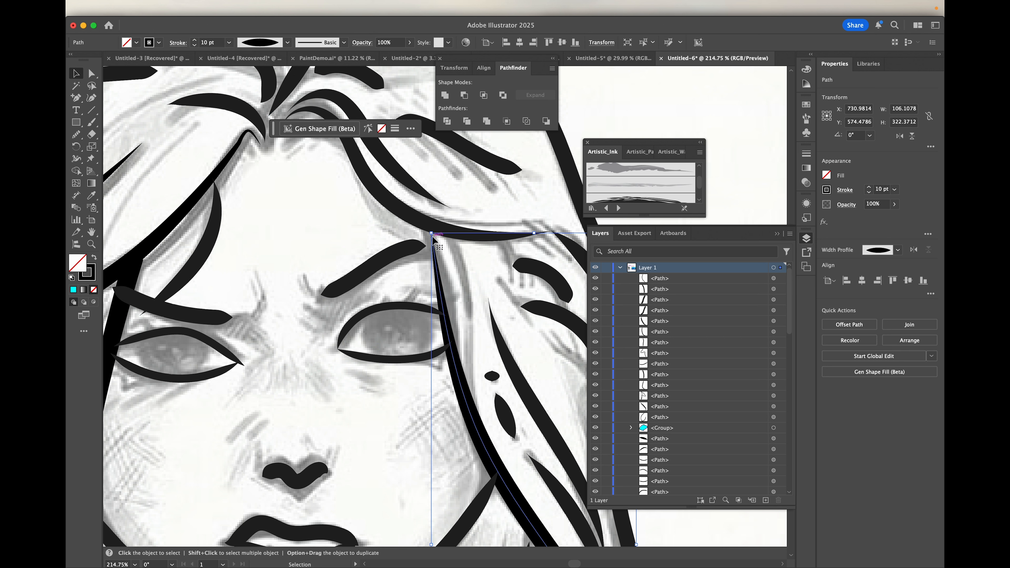
key(a)
drag(432, 237, 432, 223)
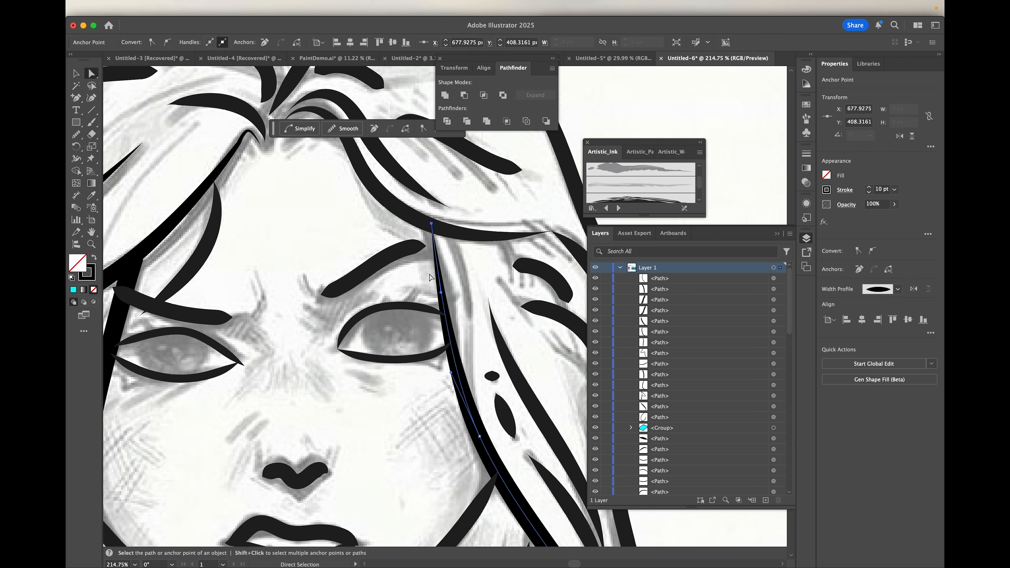
- Paint a short curved stroke bridging the gap between the left and right fringe lines at the hair parting
scroll(430, 277, down, 3)
scroll(430, 277, down, 1)
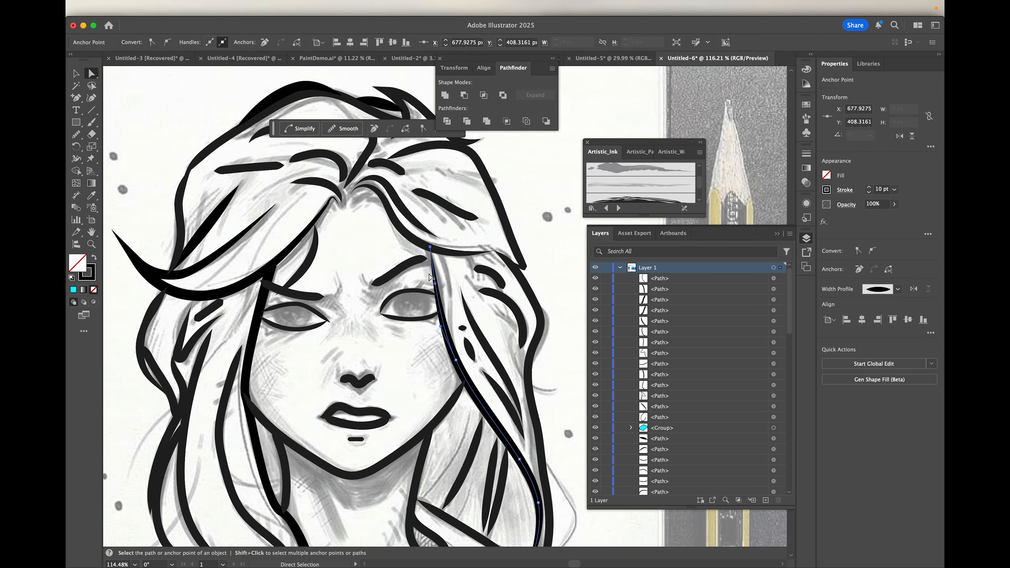
scroll(341, 209, up, 5)
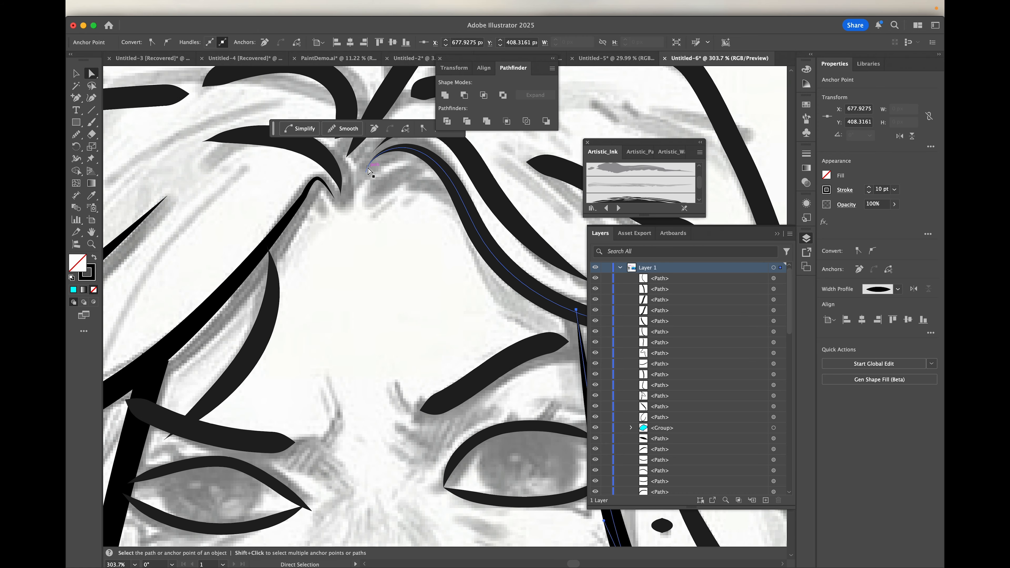
scroll(333, 205, down, 4)
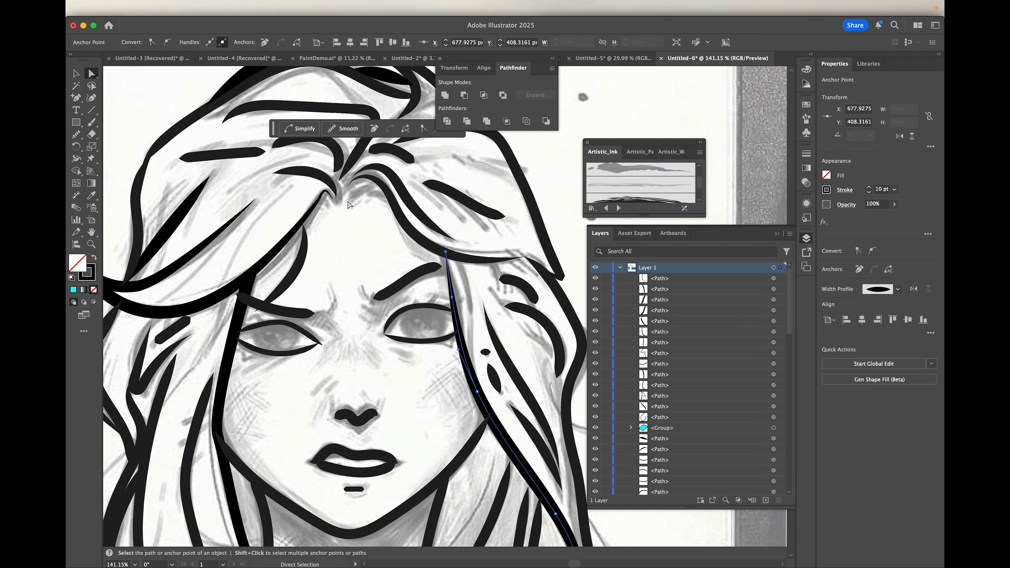
scroll(371, 198, down, 2)
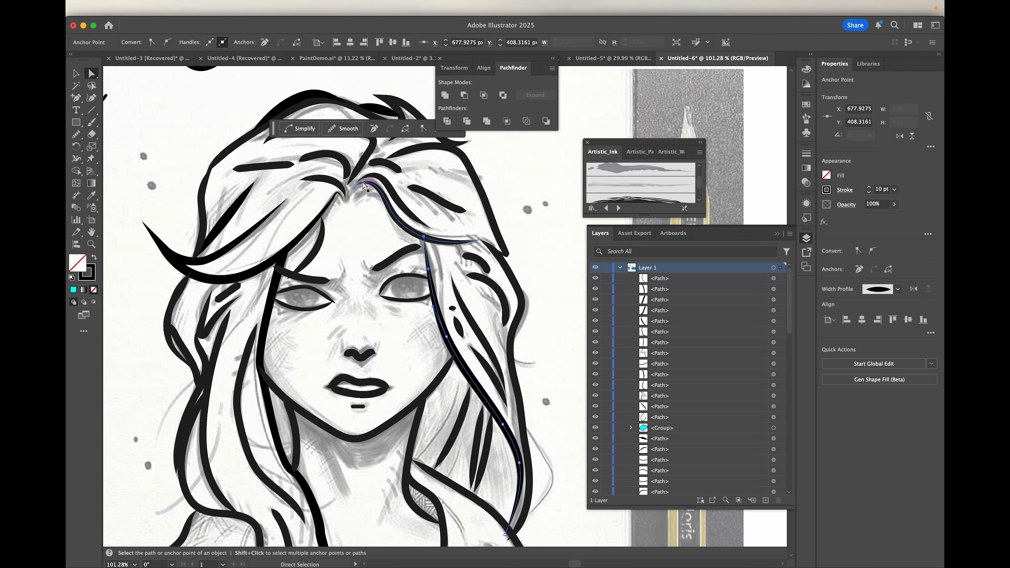
scroll(368, 195, up, 4)
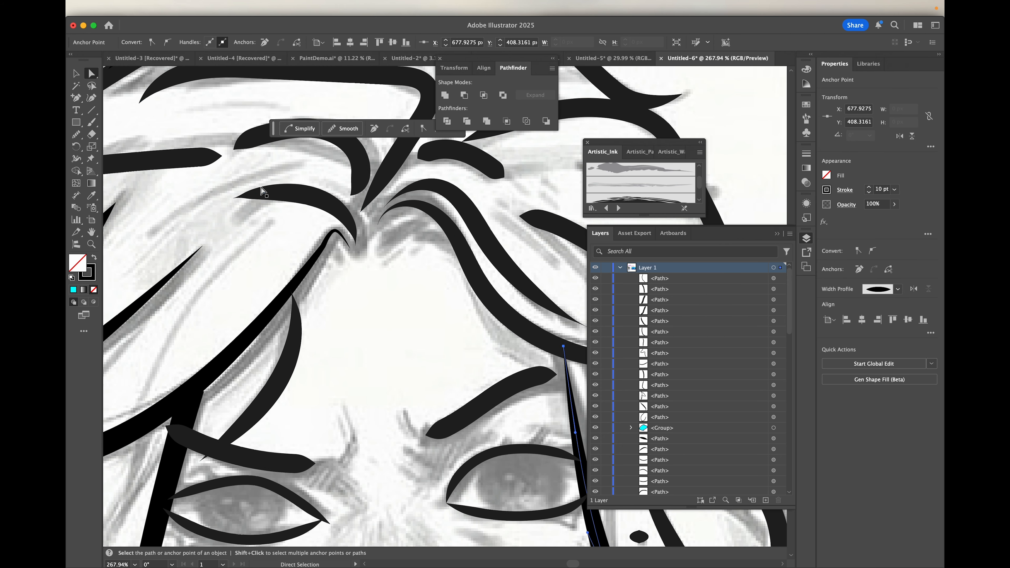
click(92, 125)
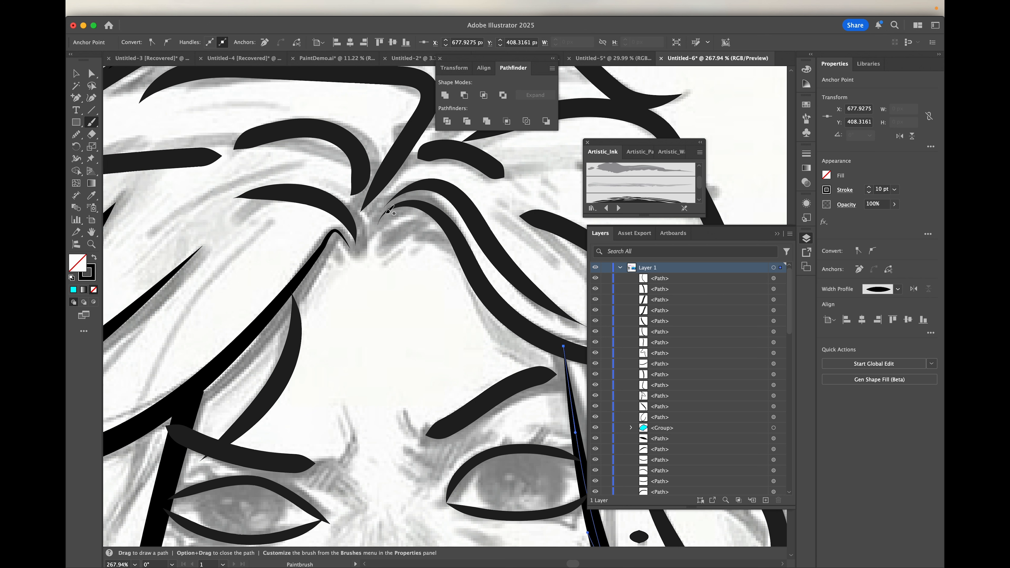
mouse_move(386, 212)
mouse_down()
mouse_move(363, 251)
mouse_move(349, 241)
mouse_up()
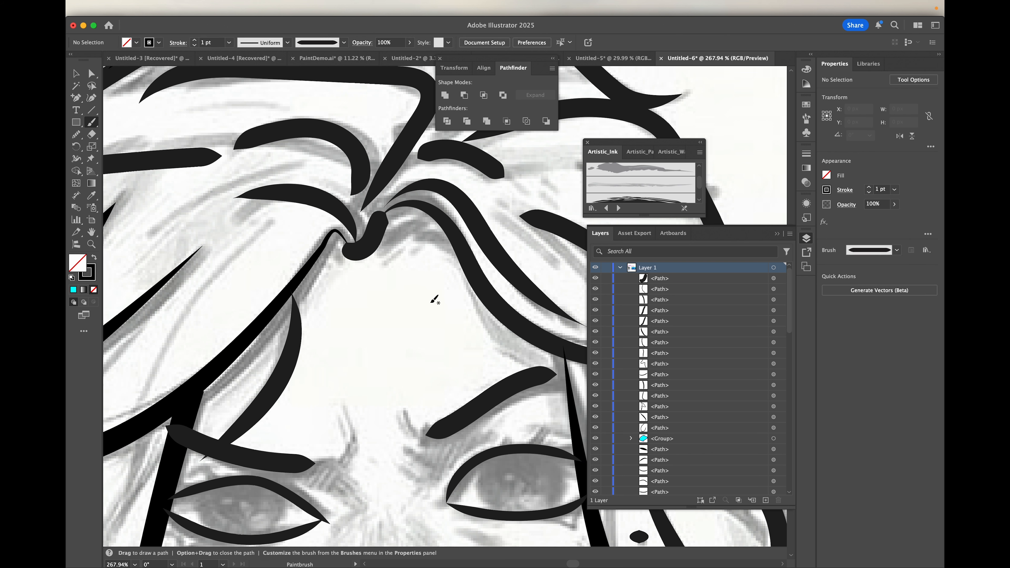
click(344, 42)
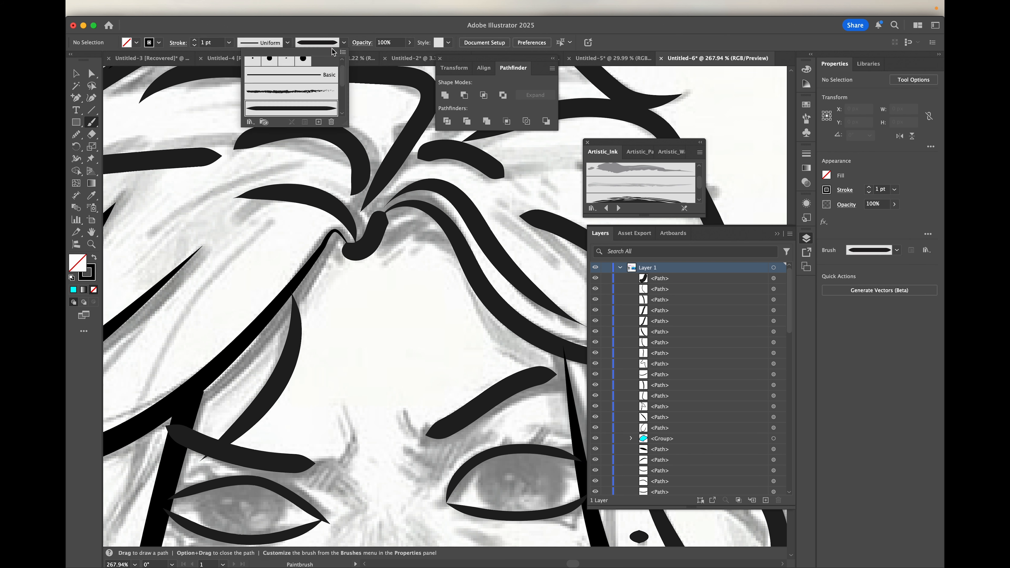
click(306, 80)
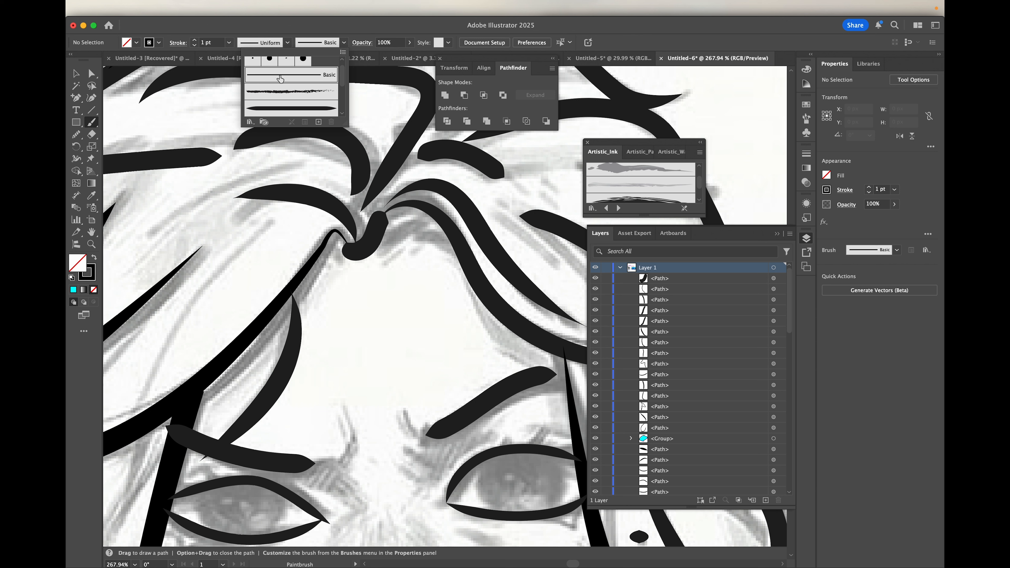
click(367, 246)
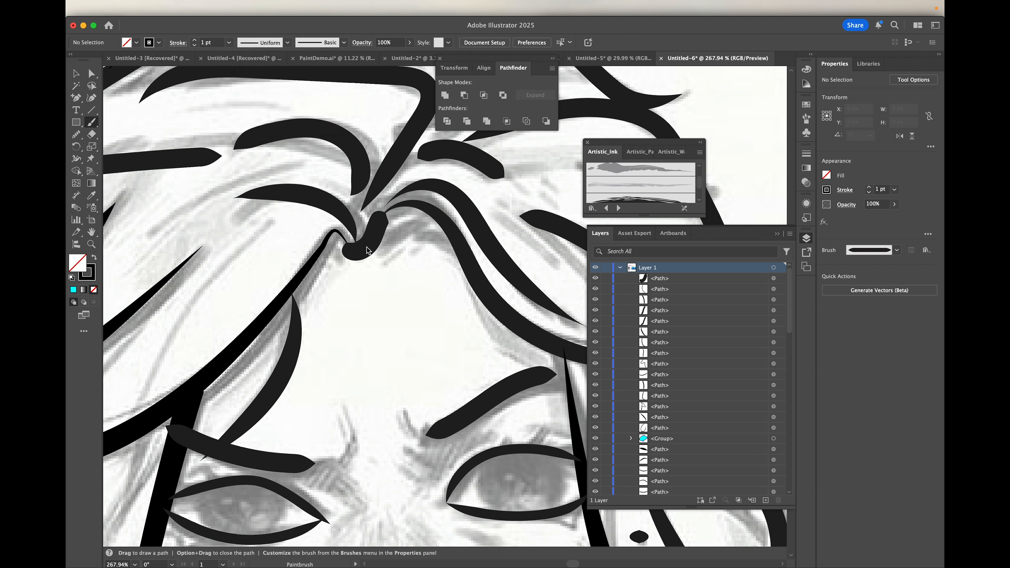
- Apply the Basic brush to the short connecting stroke at the hair parting and deselect it
key(v)
click(369, 238)
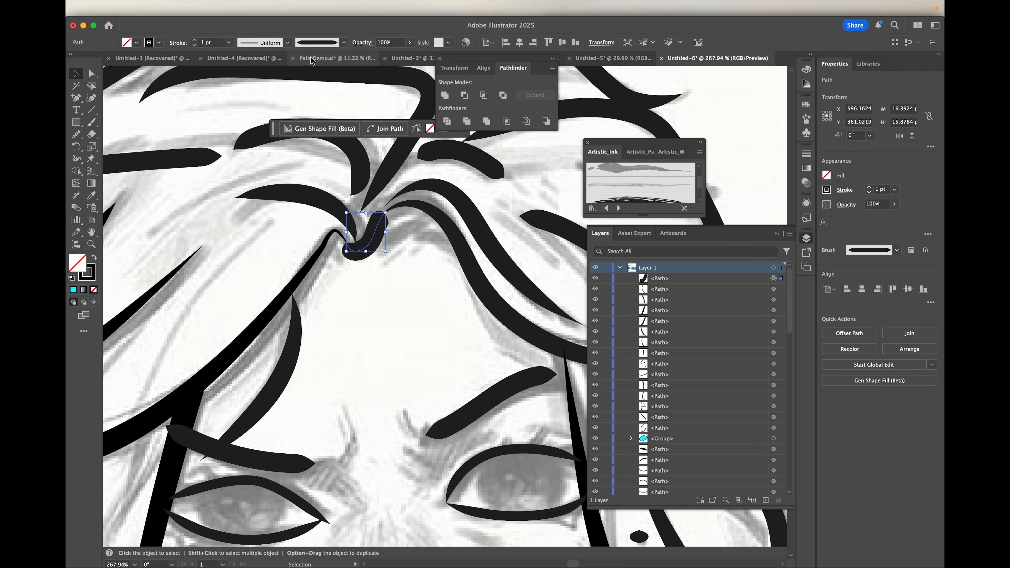
click(338, 43)
click(273, 79)
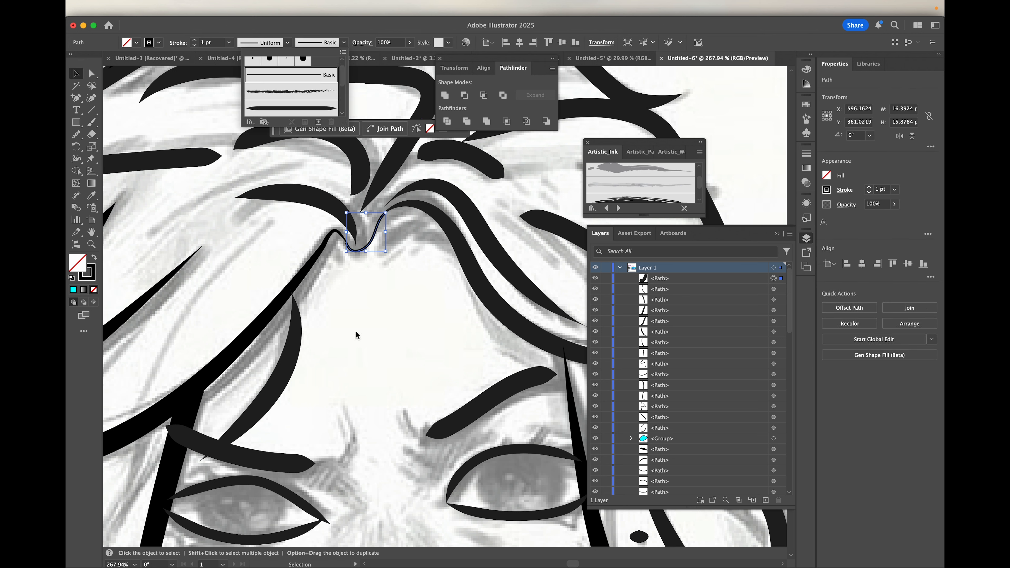
click(360, 321)
click(359, 322)
- Move the four loose test strokes above the portrait up and left toward the artboard's upper-left corner, clear of the sketch
scroll(360, 321, down, 3)
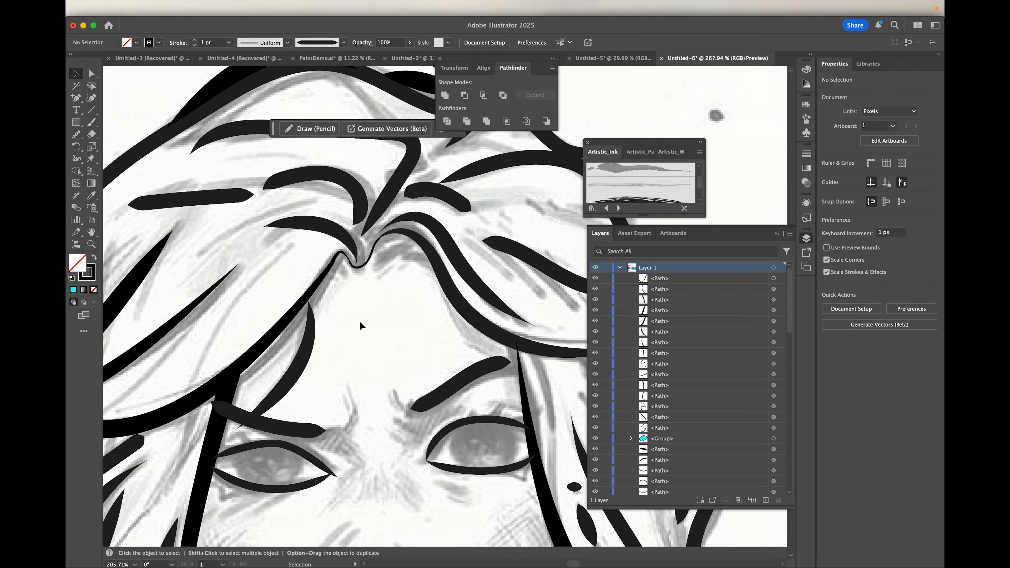
scroll(360, 321, up, 6)
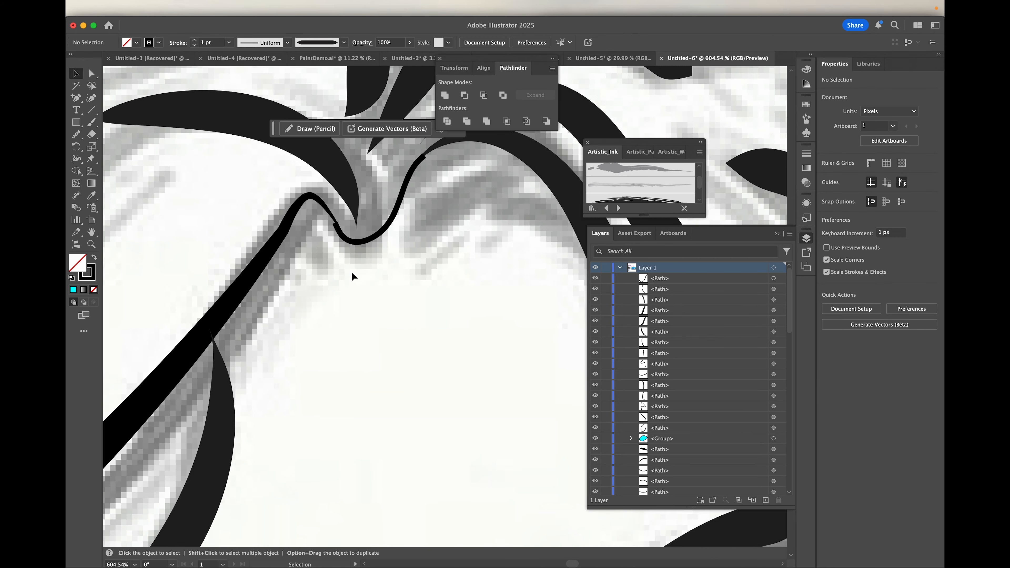
scroll(352, 275, down, 10)
scroll(352, 275, down, 3)
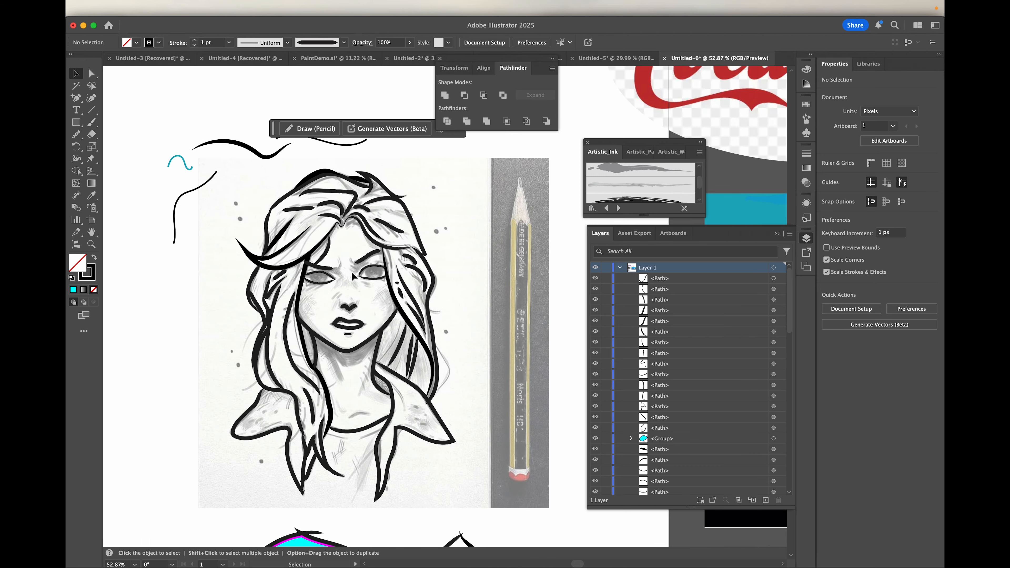
scroll(352, 275, down, 2)
scroll(352, 274, up, 2)
scroll(352, 274, left, 1)
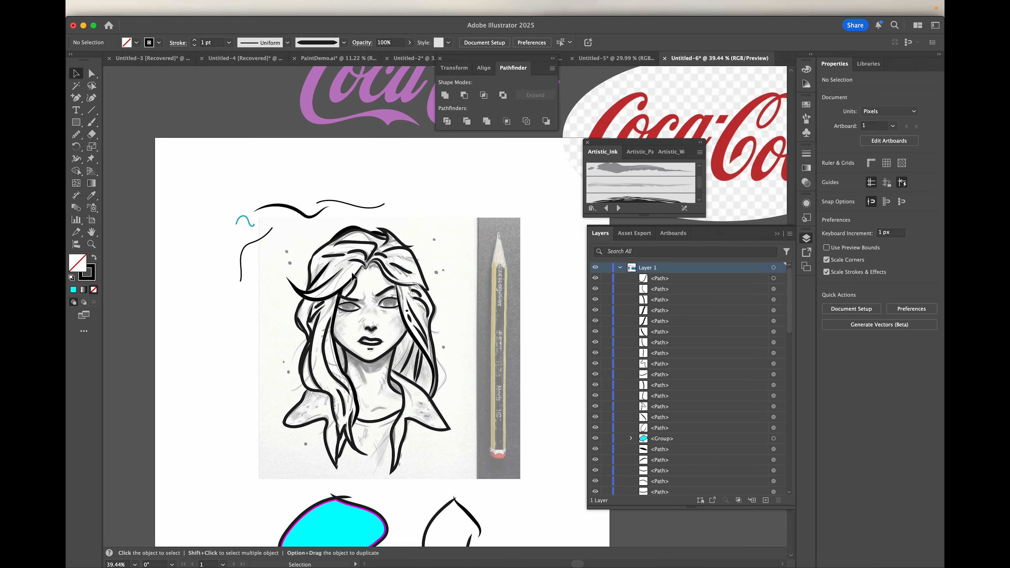
click(216, 168)
mouse_move(216, 168)
mouse_down()
mouse_move(274, 248)
mouse_move(310, 262)
mouse_up()
drag(306, 216, 251, 162)
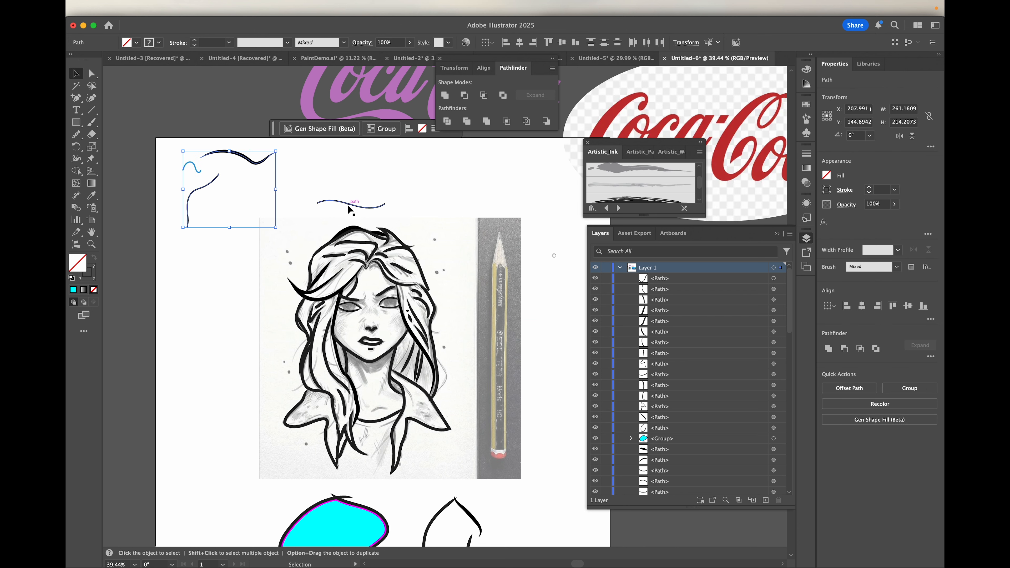
drag(349, 208, 294, 164)
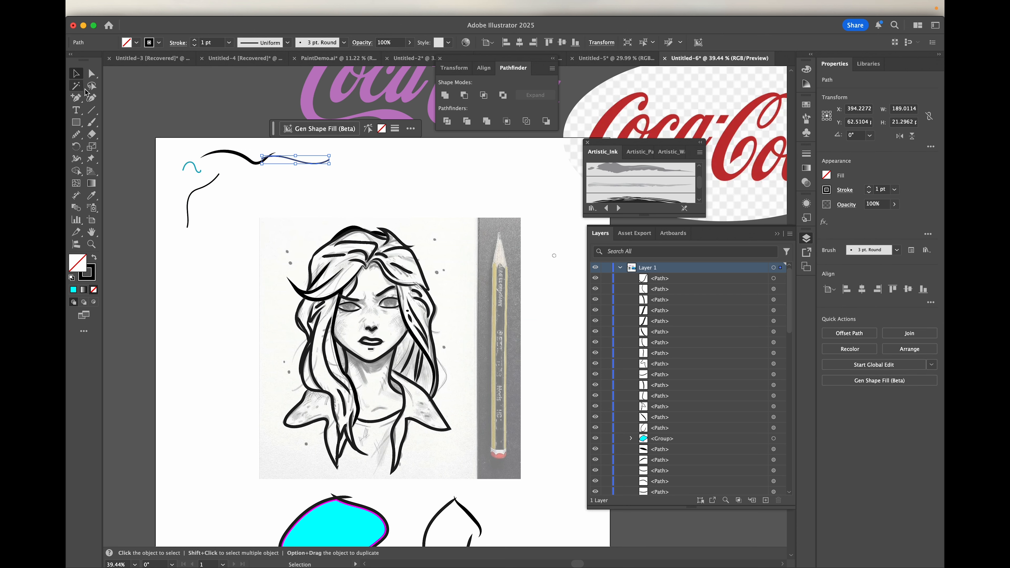
- Draw a rectangle covering the whole portrait sketch, fill it with the tan R=198 G=156 B=109 swatch and set its stroke to none
click(76, 124)
drag(262, 218, 468, 482)
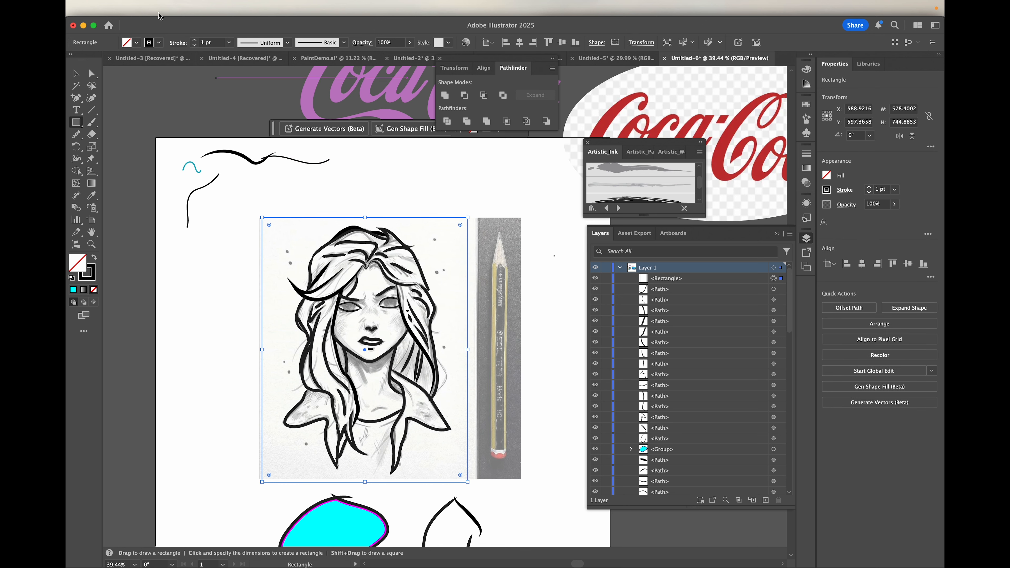
click(135, 43)
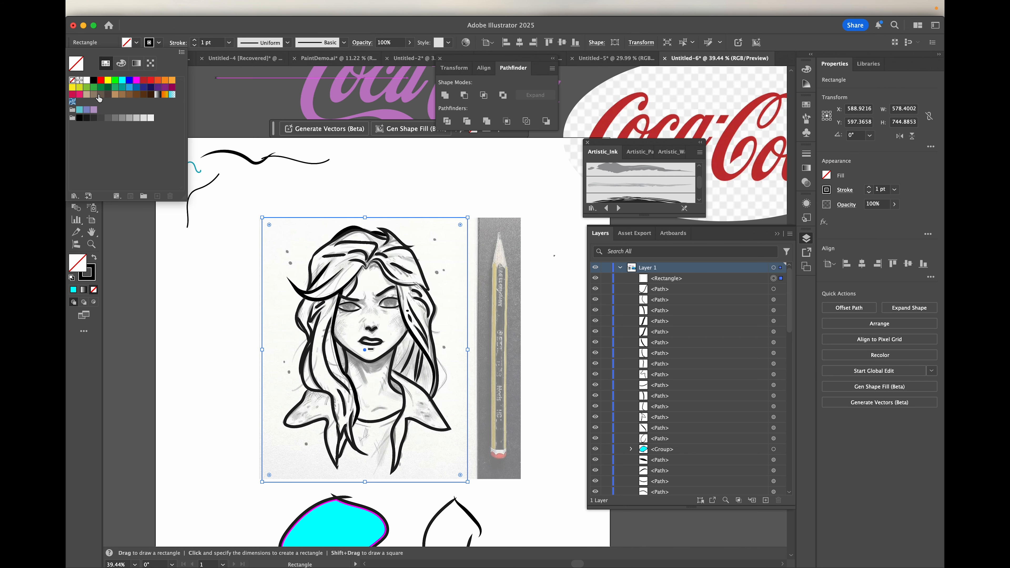
click(116, 95)
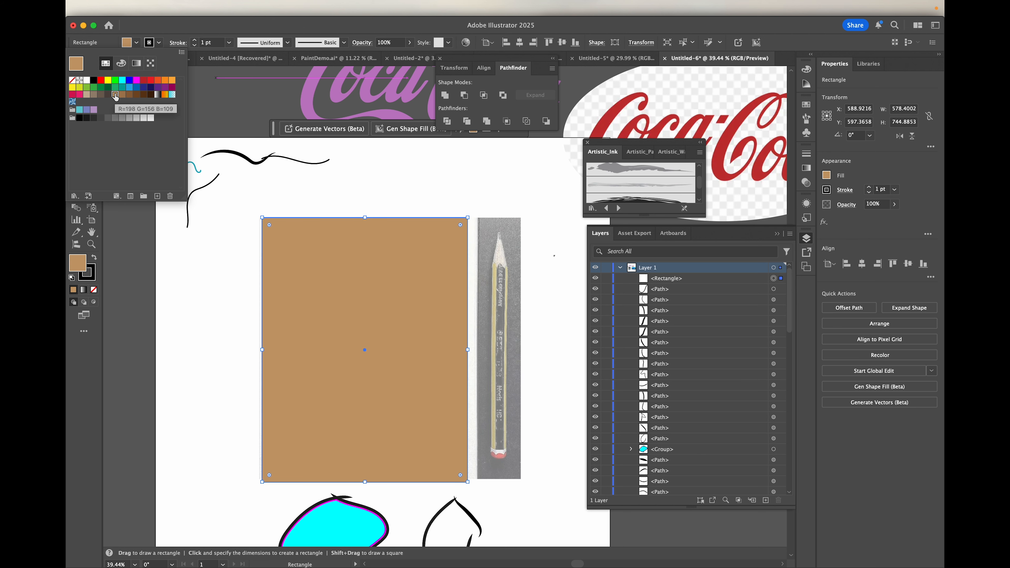
click(158, 43)
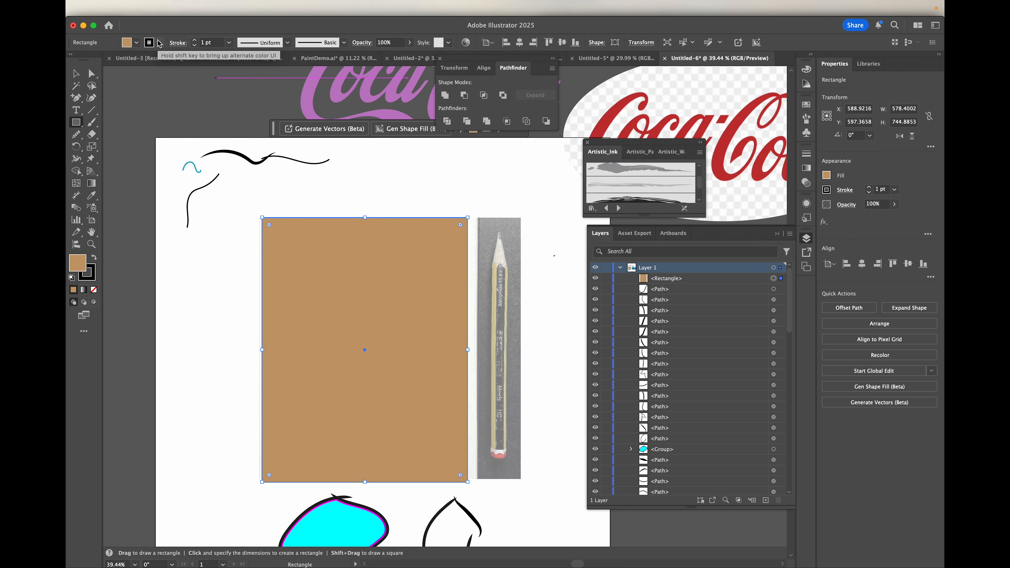
click(158, 43)
click(73, 82)
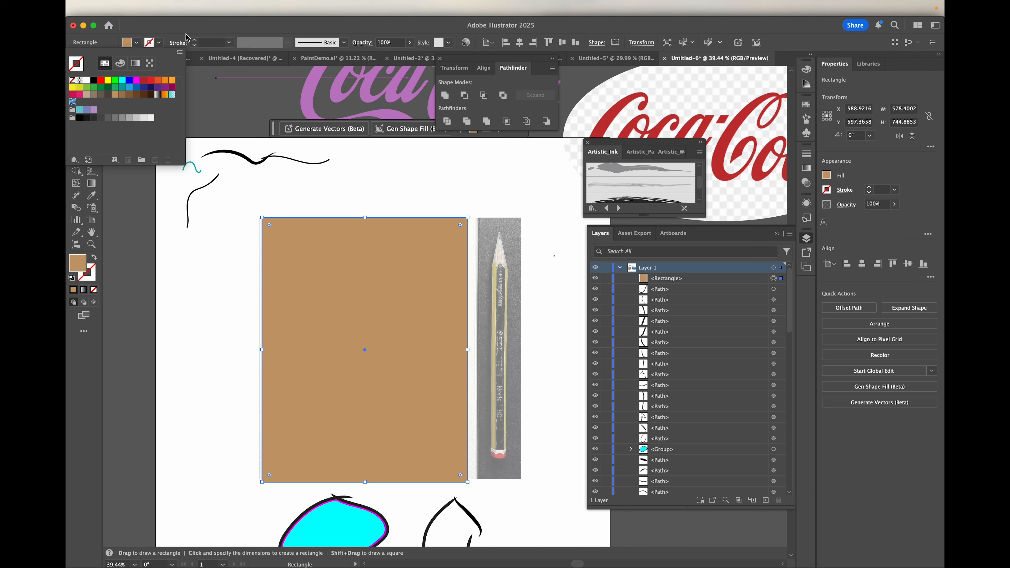
- Move the tan rectangle down the layer stack, behind the portrait's line art but in front of the sketch image
key(v)
right_click(375, 260)
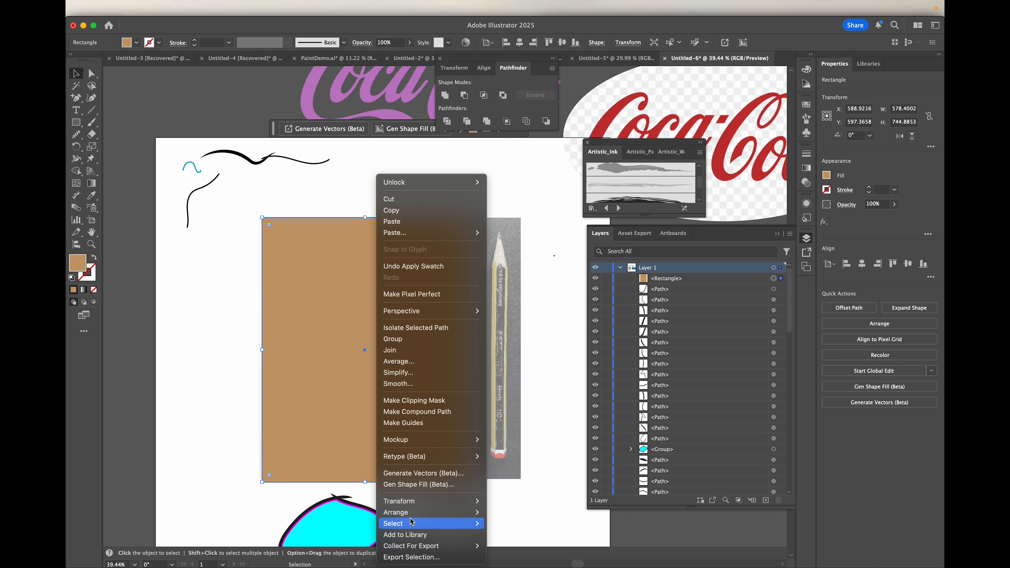
mouse_move(457, 513)
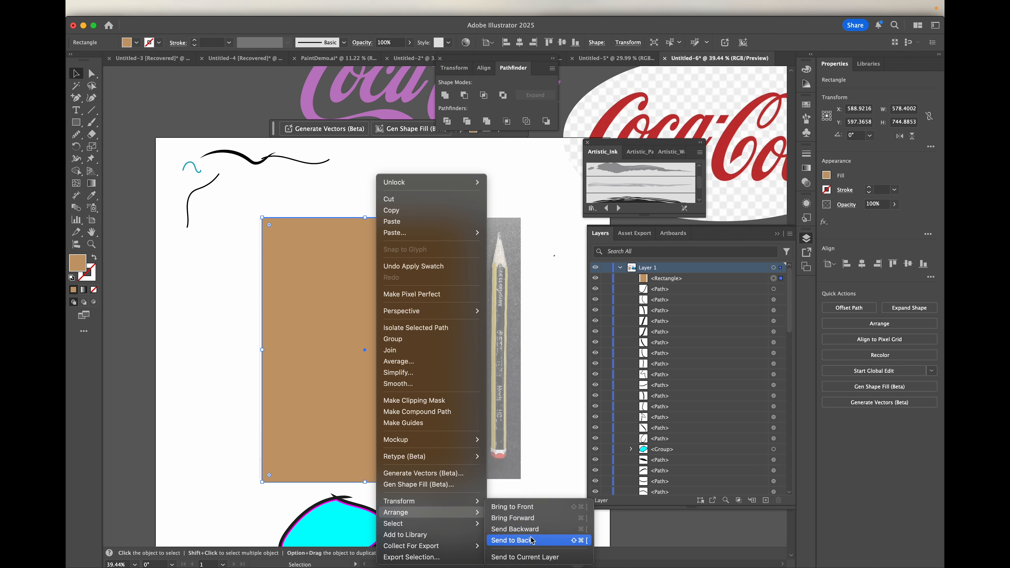
click(530, 529)
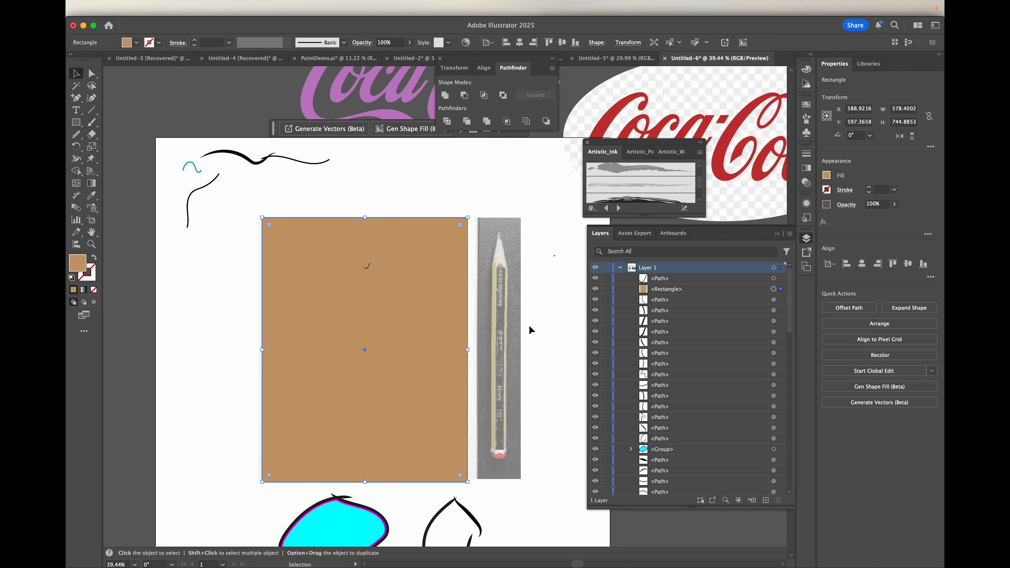
drag(725, 294, 728, 435)
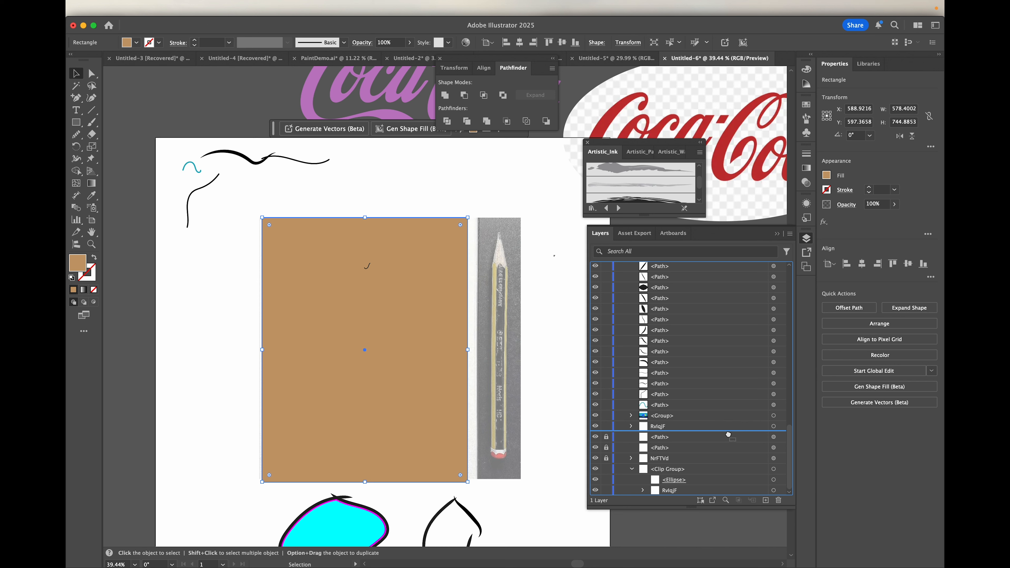
drag(728, 435, 730, 458)
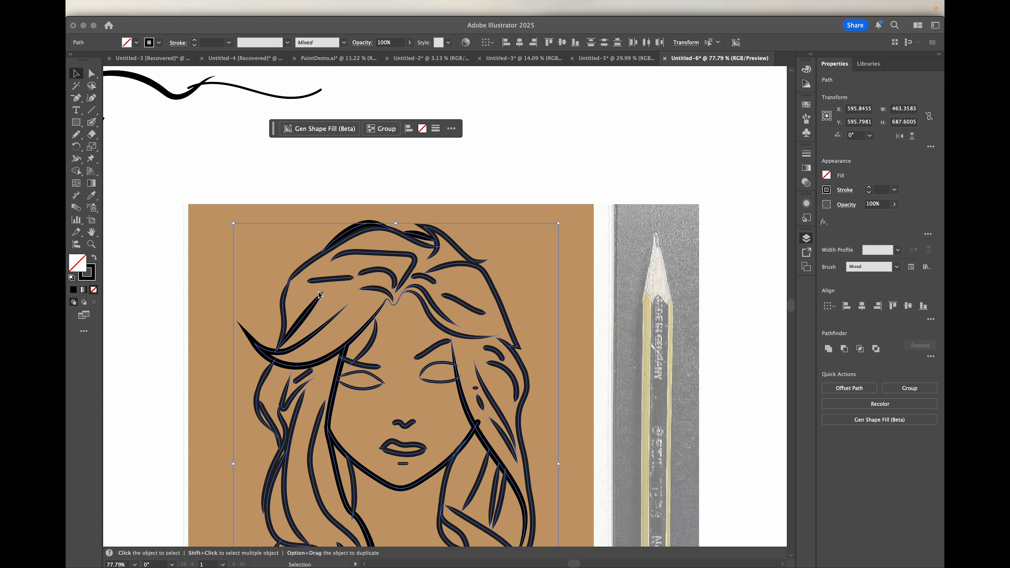
- Examine the portrait's line art against the tan background, from the hair down to the jacket collar
scroll(318, 292, down, 3)
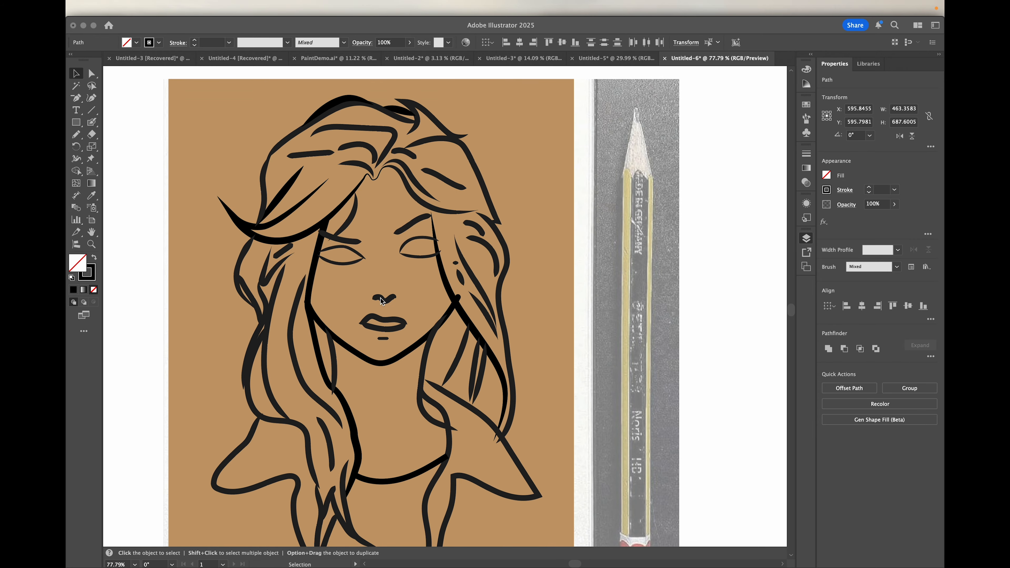
scroll(394, 307, down, 5)
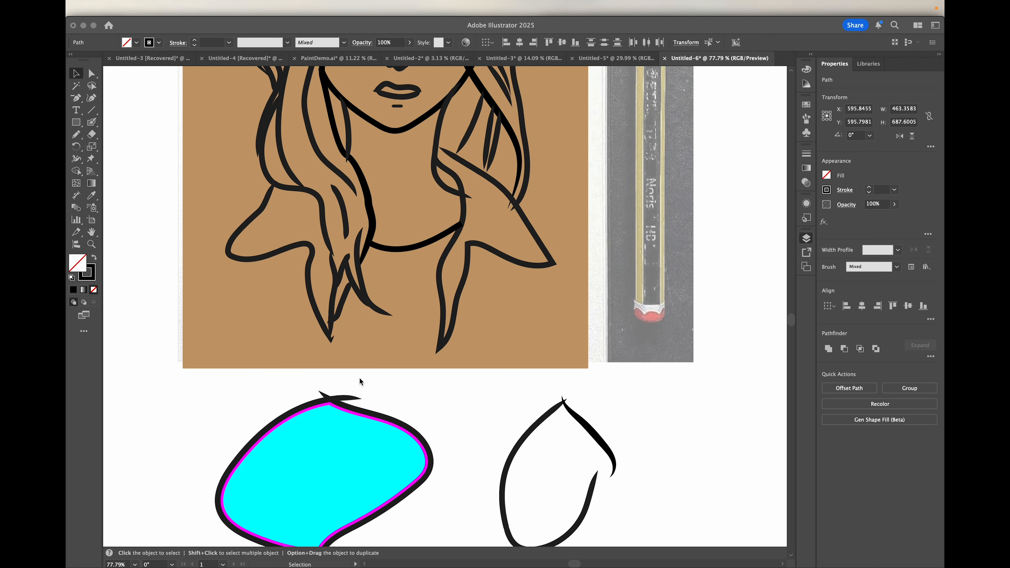
scroll(399, 353, up, 5)
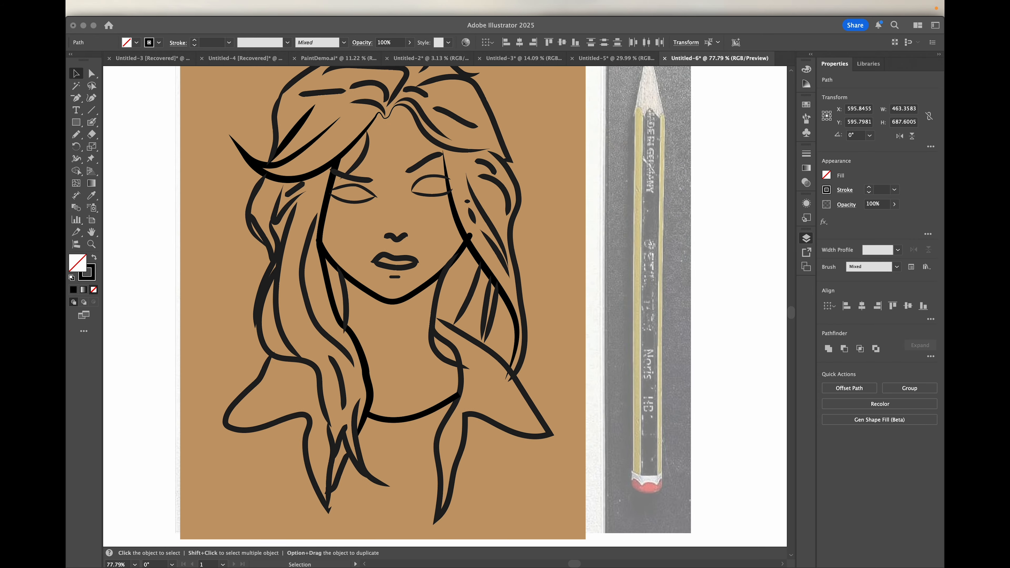
click(142, 211)
scroll(142, 213, down, 3)
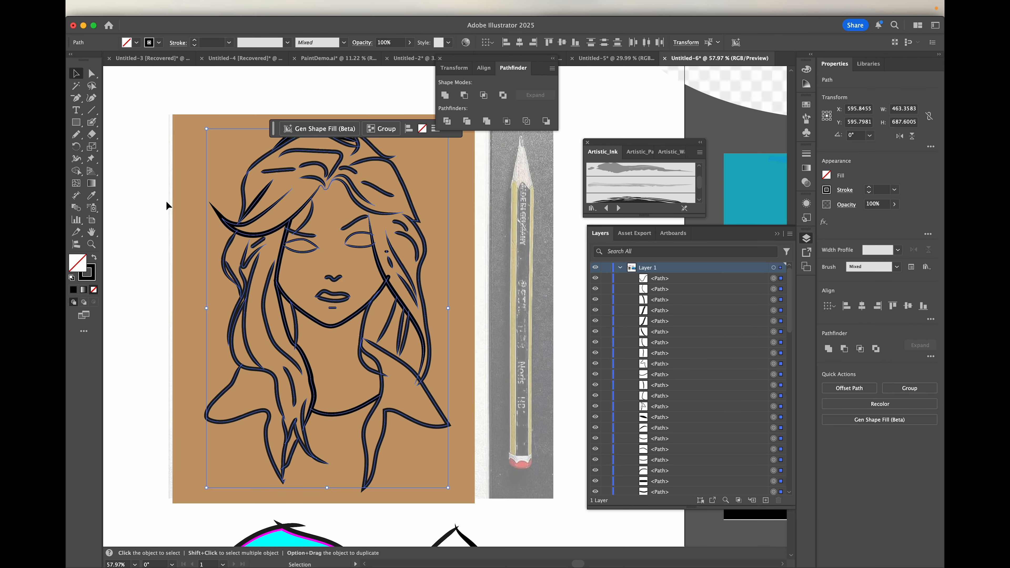
scroll(260, 219, up, 1)
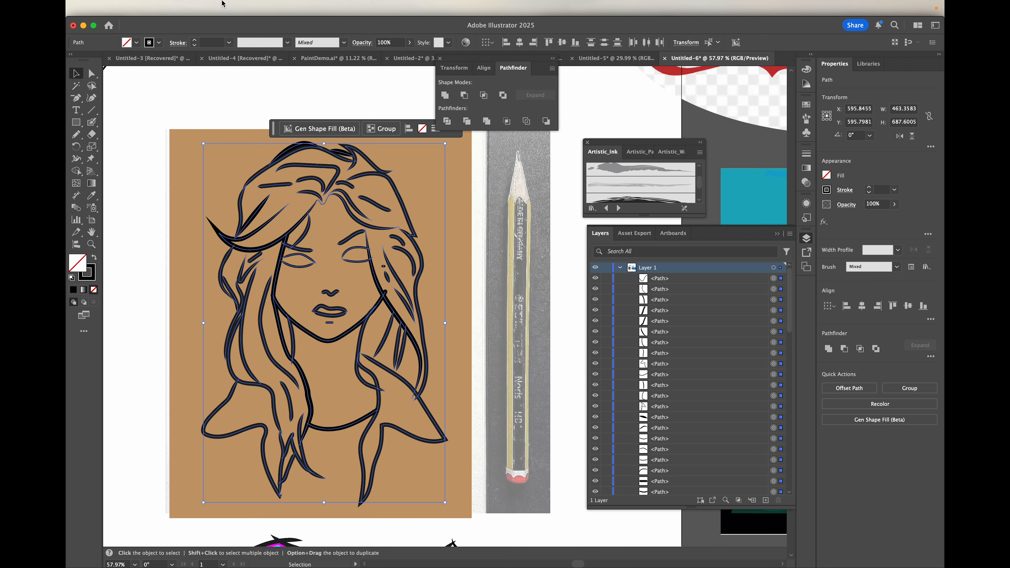
- Try expanding the appearance of all selected portrait strokes and inspect the resulting outlines and anchor points
mouse_move(222, 4)
click(185, 10)
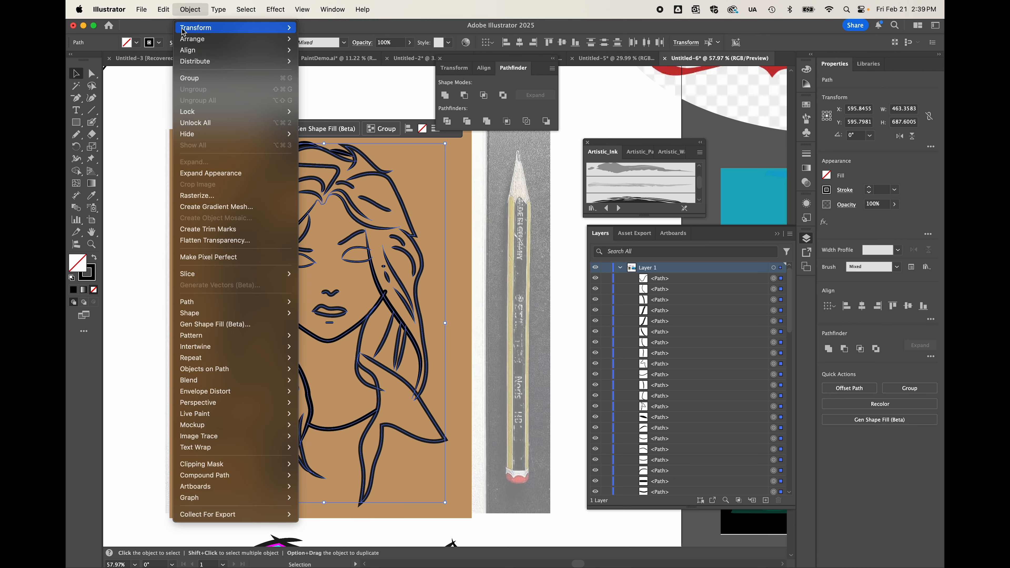
click(195, 173)
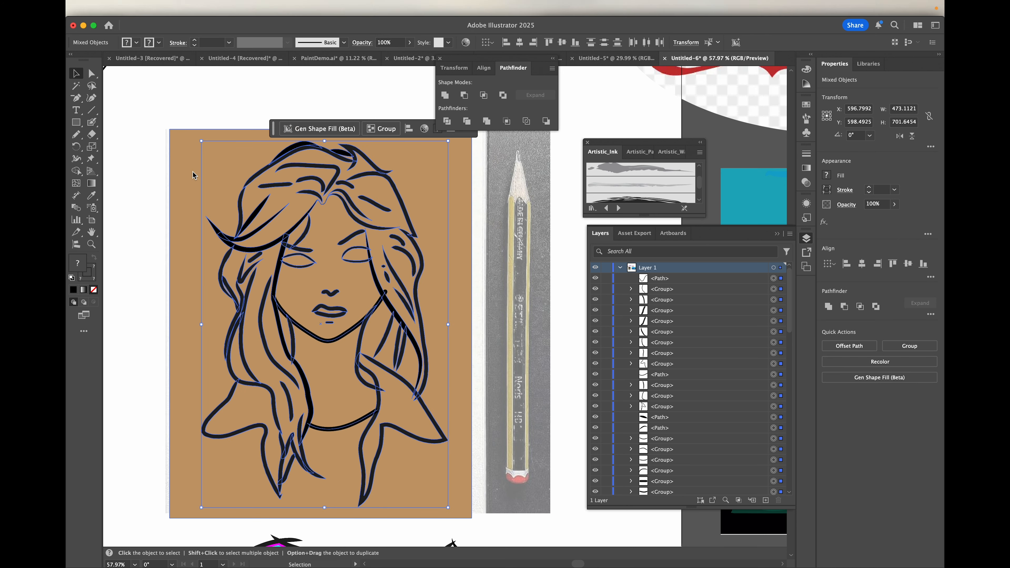
scroll(264, 295, up, 5)
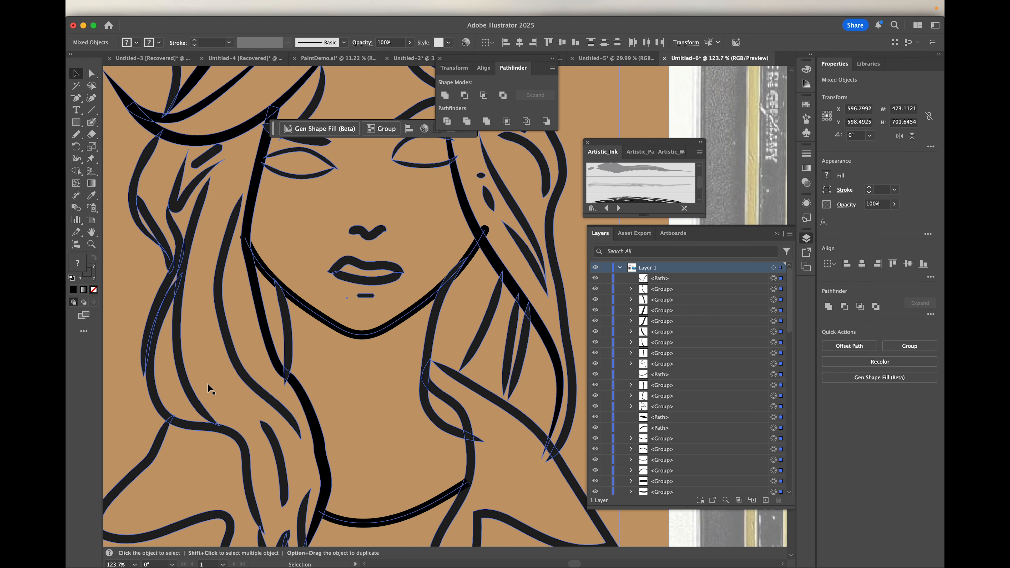
scroll(301, 355, down, 3)
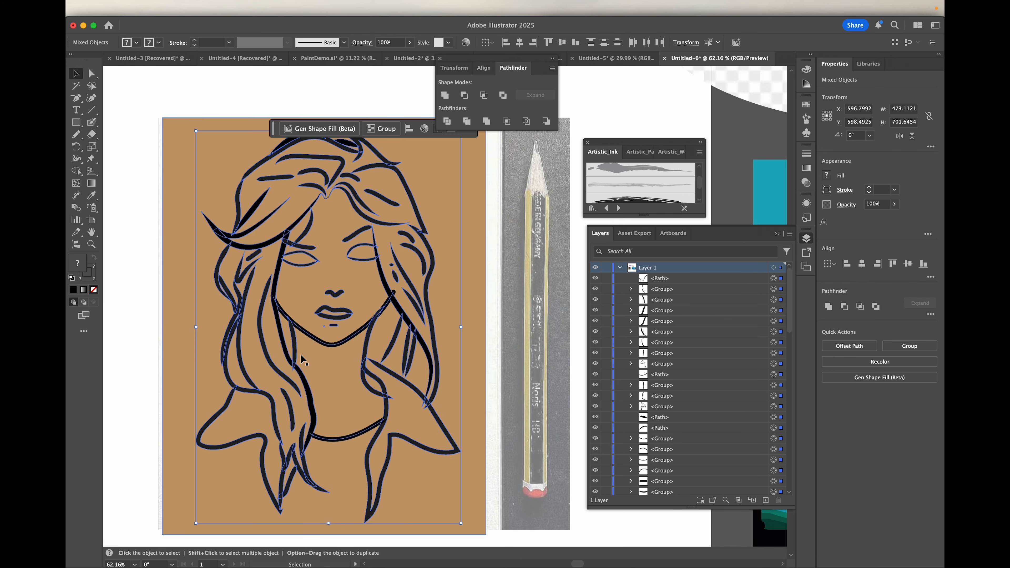
scroll(301, 356, down, 2)
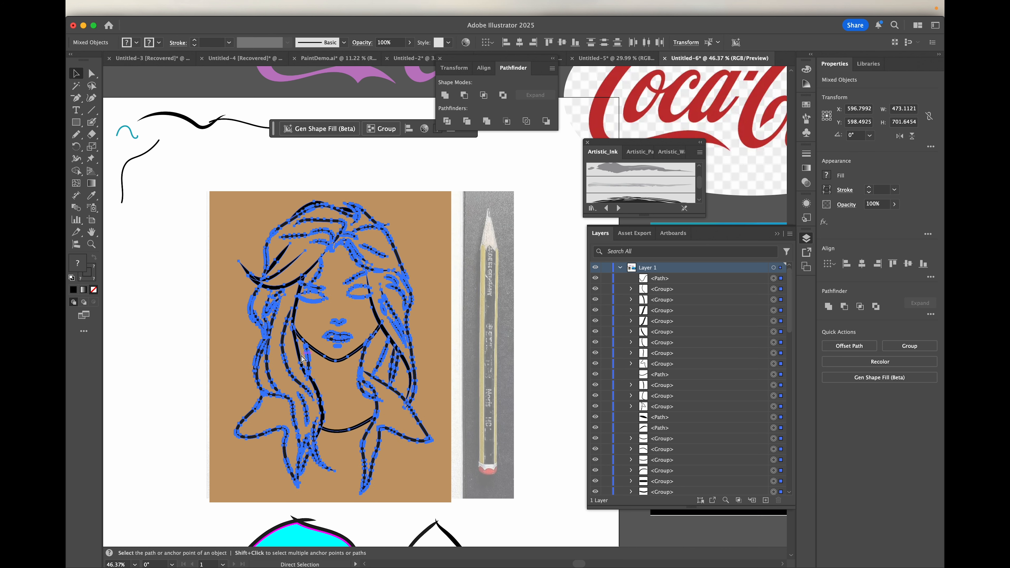
key(shift+super+g)
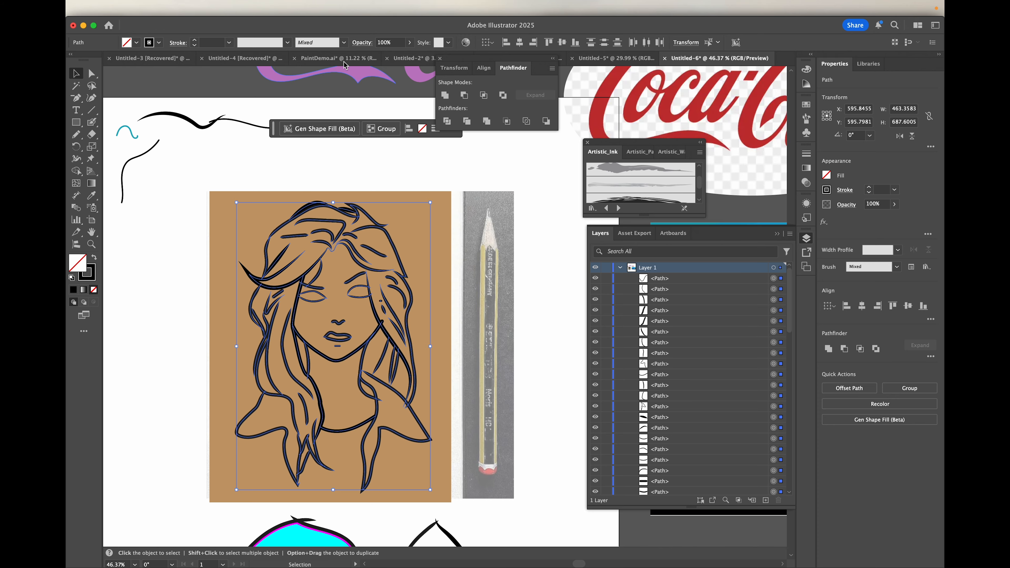
- Apply the Basic brush to all the selected portrait line strokes
scroll(296, 286, up, 1)
scroll(296, 286, up, 5)
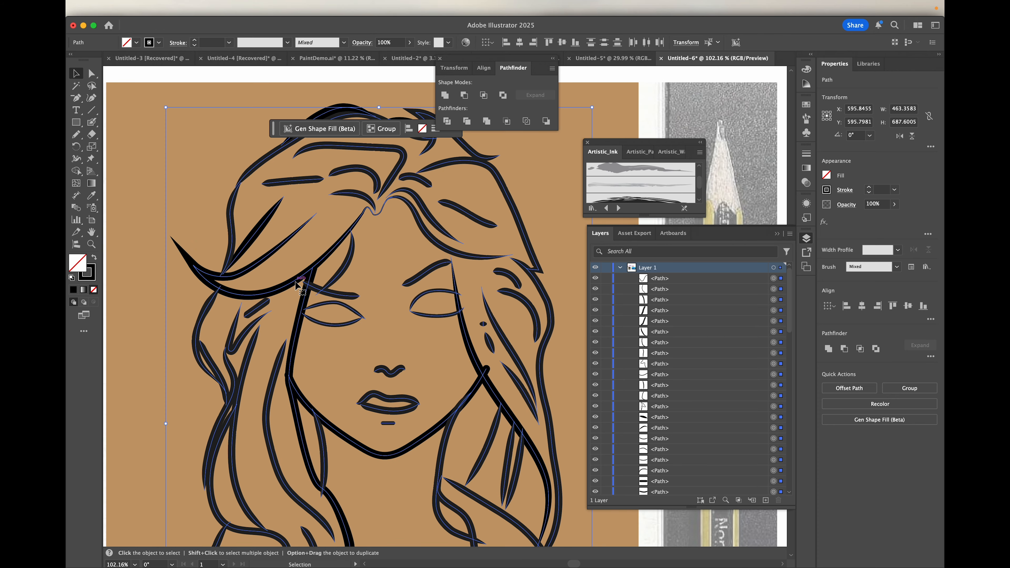
scroll(296, 286, down, 2)
key(super+a)
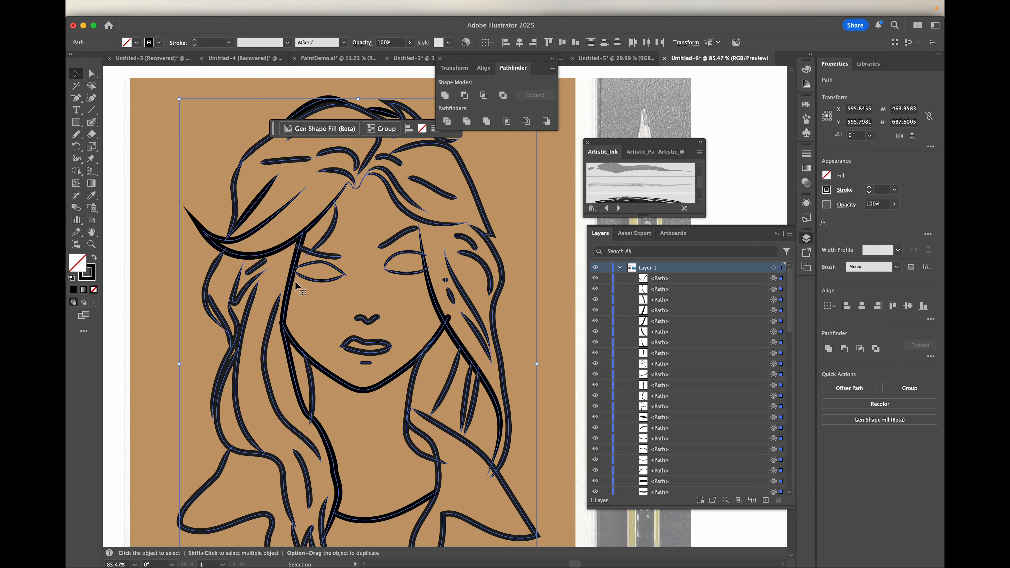
scroll(296, 286, up, 3)
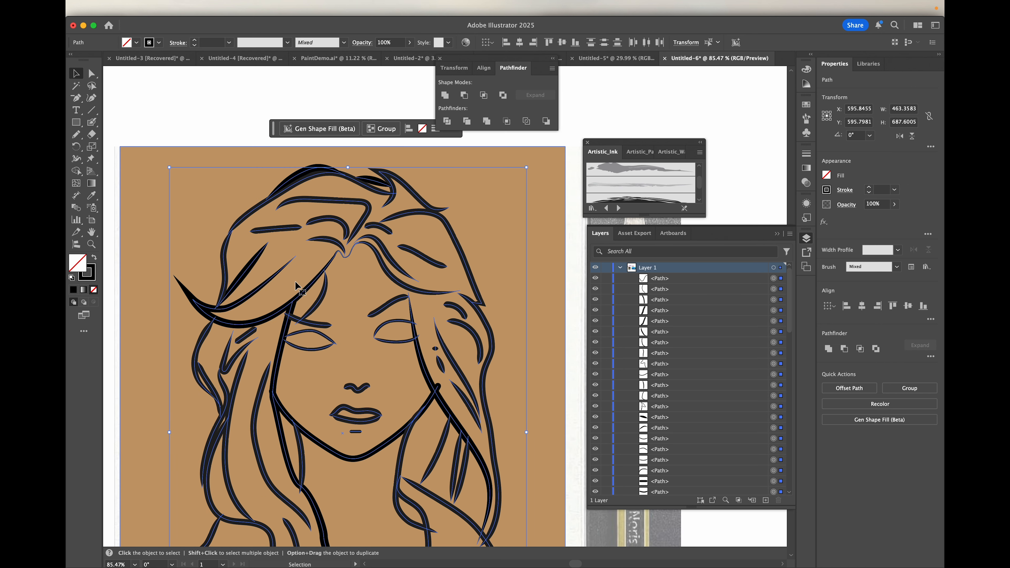
click(344, 42)
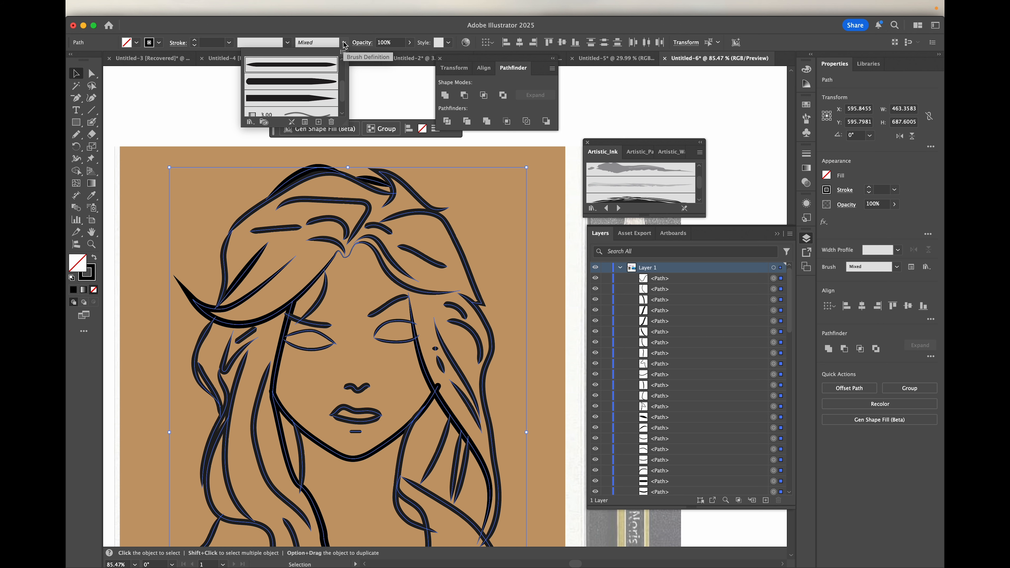
scroll(303, 94, up, 2)
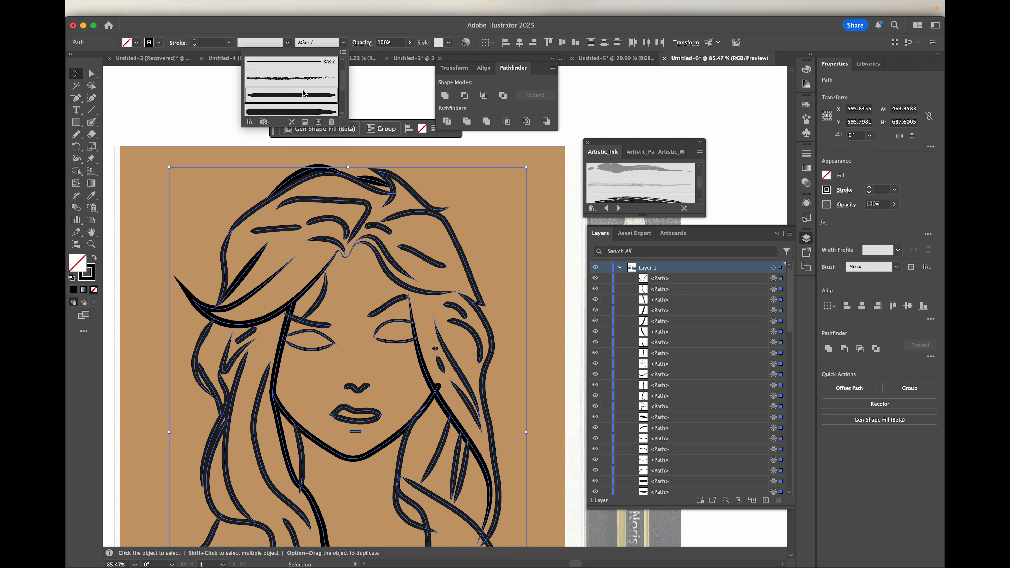
click(302, 66)
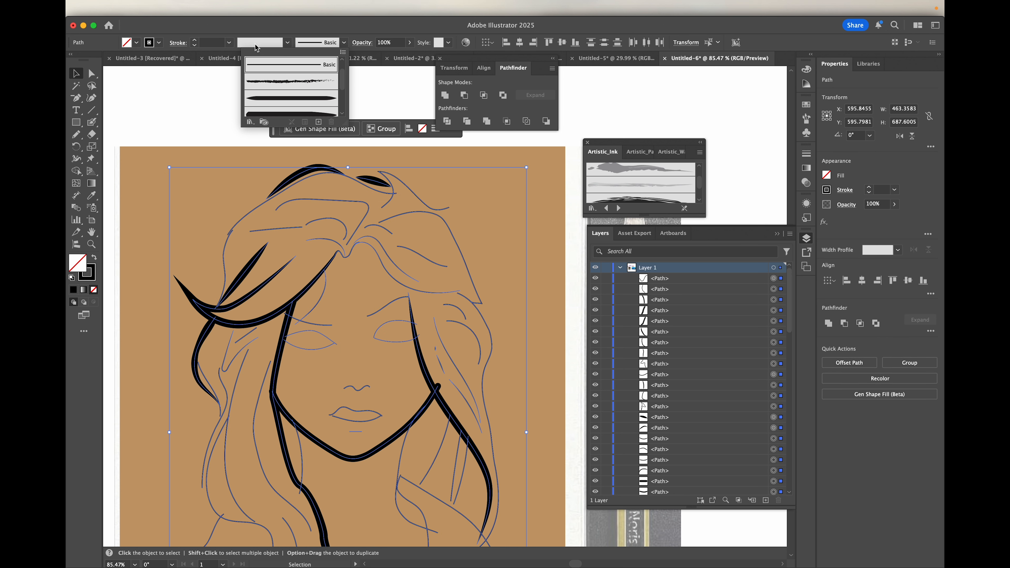
- Set the stroke weight of all the selected portrait lines to 10 pt
click(212, 45)
click(212, 42)
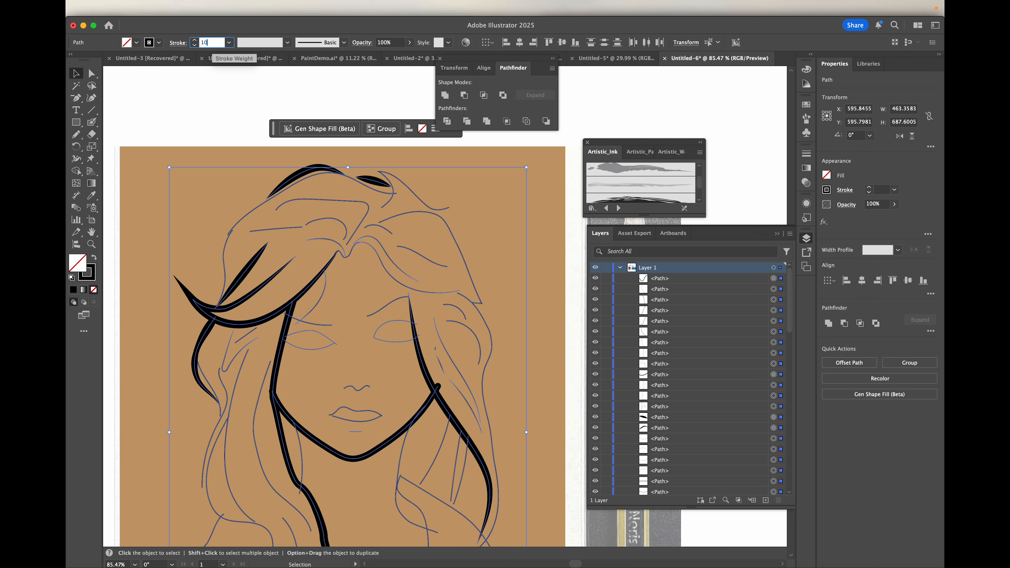
key(Return)
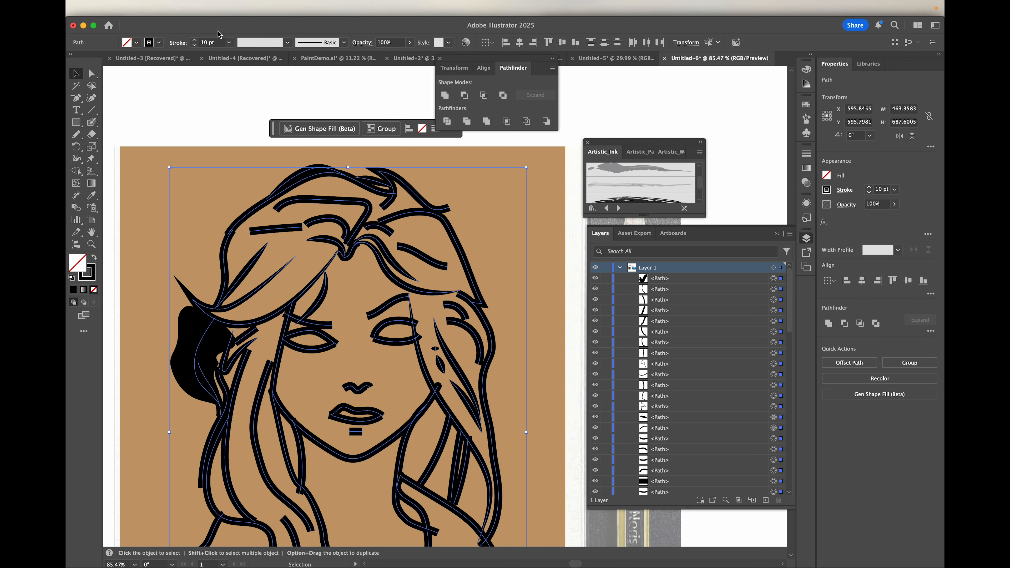
- Try the straight-sided width profile with short tapered ends on the selected portrait strokes
click(277, 43)
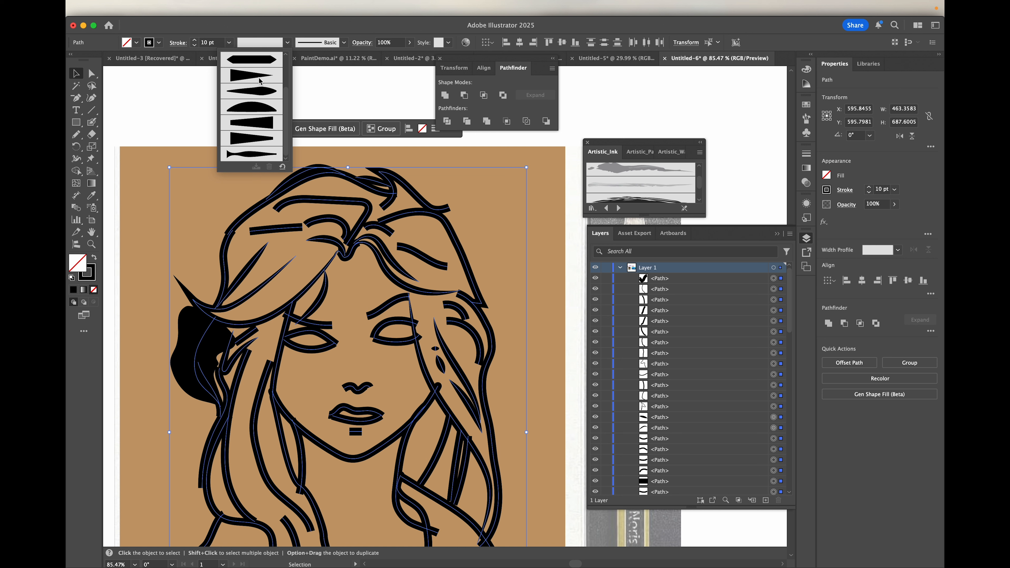
scroll(259, 81, up, 3)
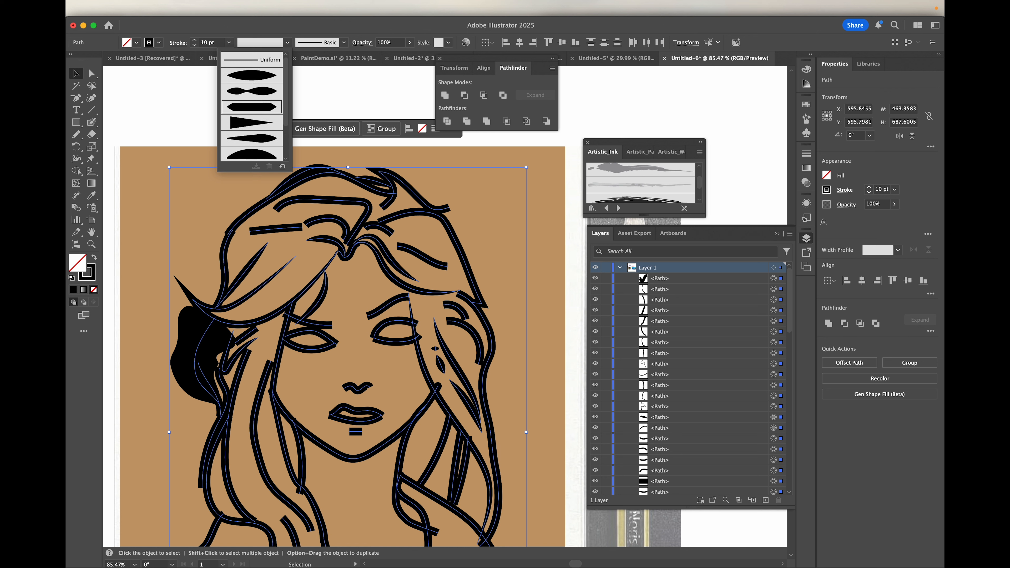
click(261, 111)
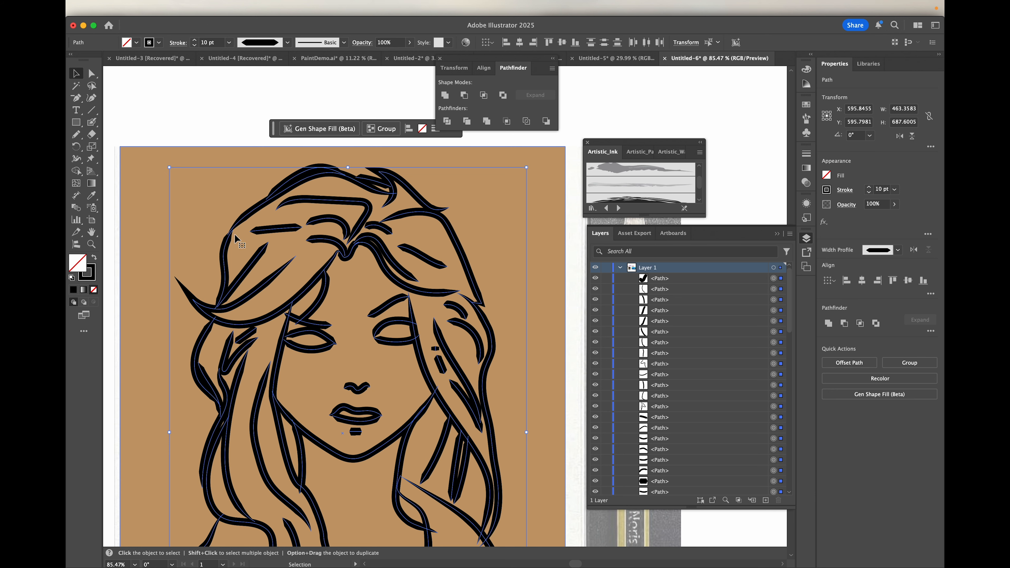
- Apply the lens-shaped width profile, thick in the middle and pointed at both ends, to the selected portrait strokes
click(287, 42)
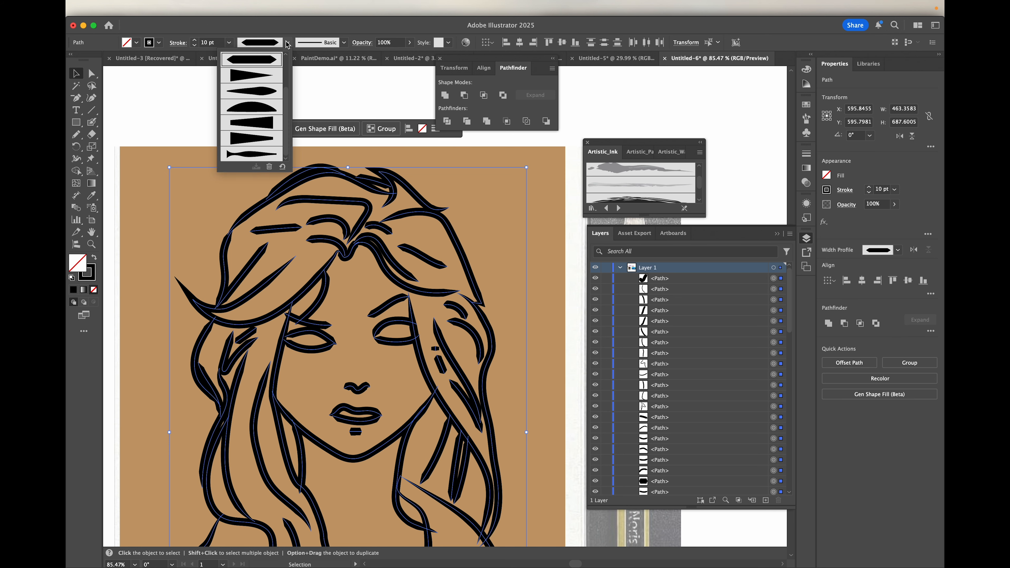
scroll(251, 82, up, 3)
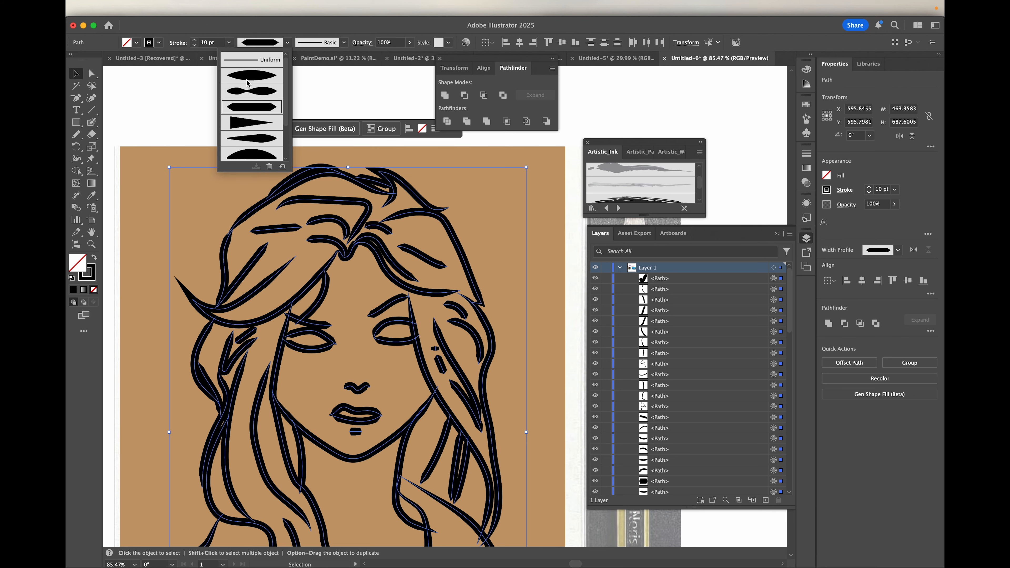
click(247, 75)
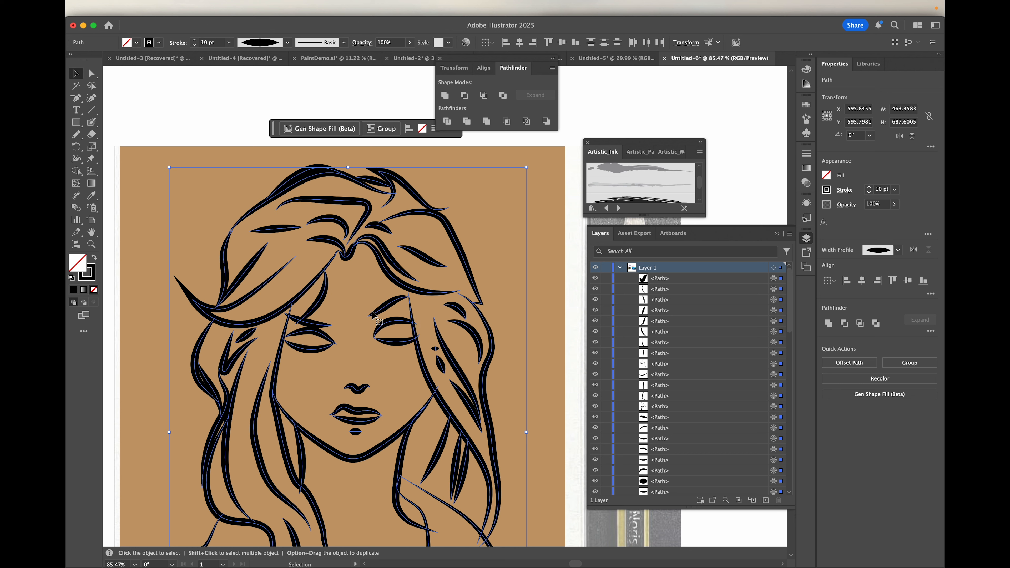
- Try expanding the appearance of all the selected portrait strokes into filled outline shapes
mouse_move(199, 3)
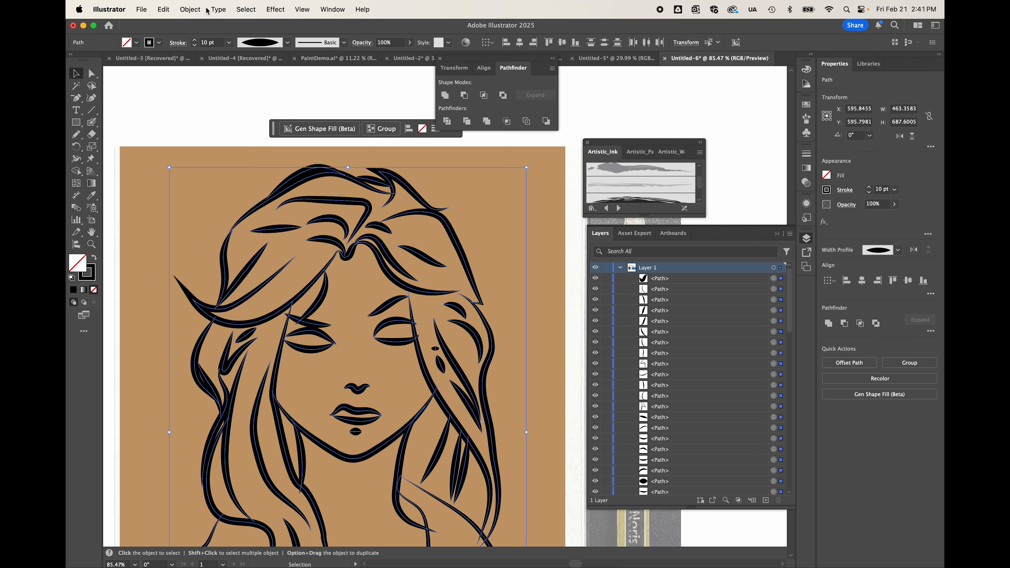
click(191, 14)
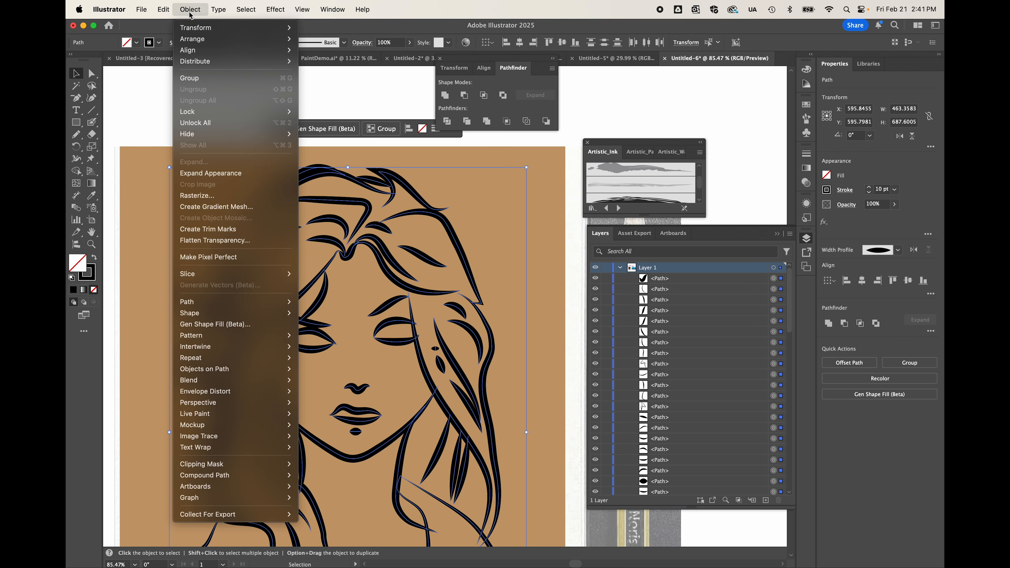
click(206, 176)
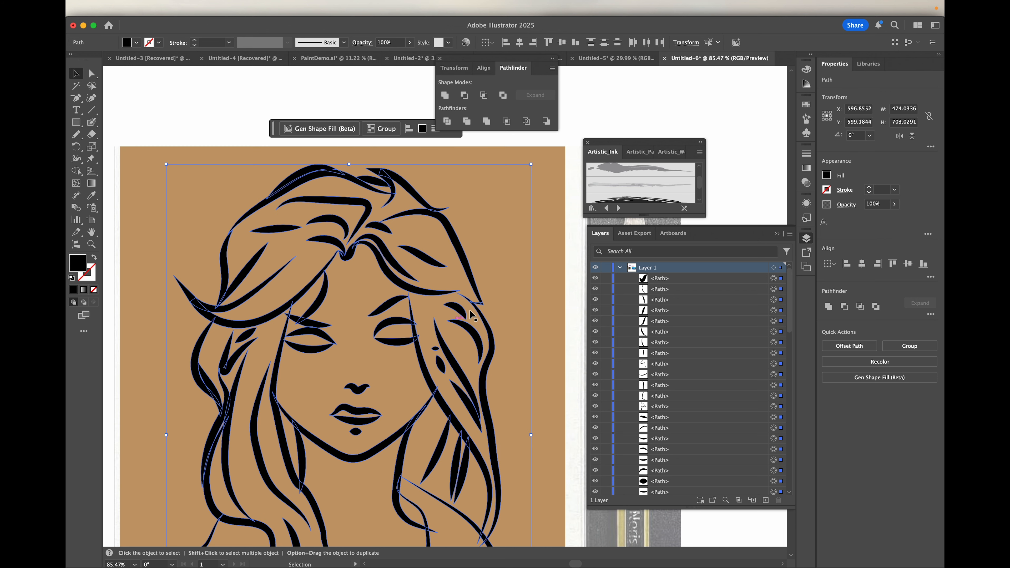
key(a)
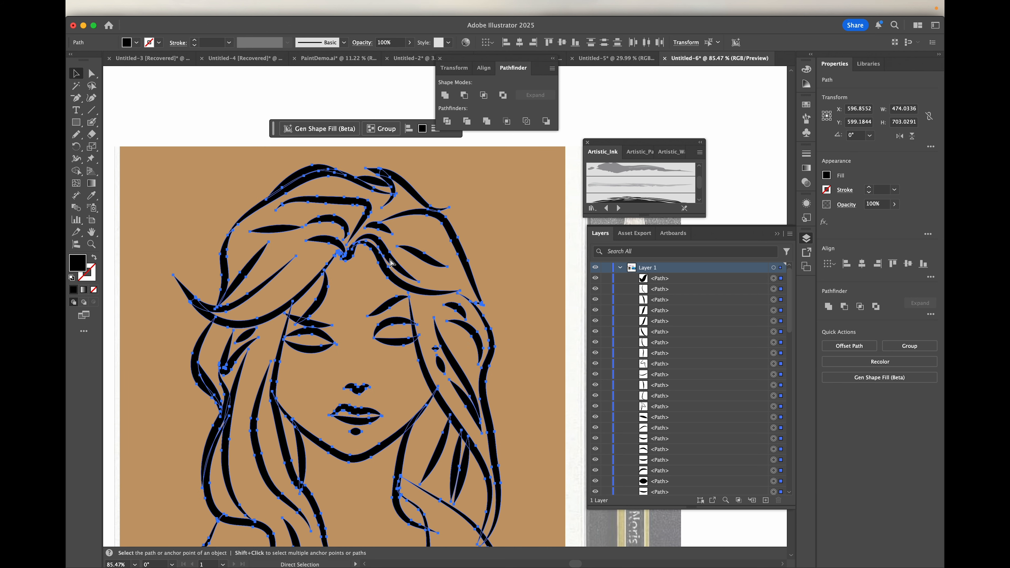
key(super+z)
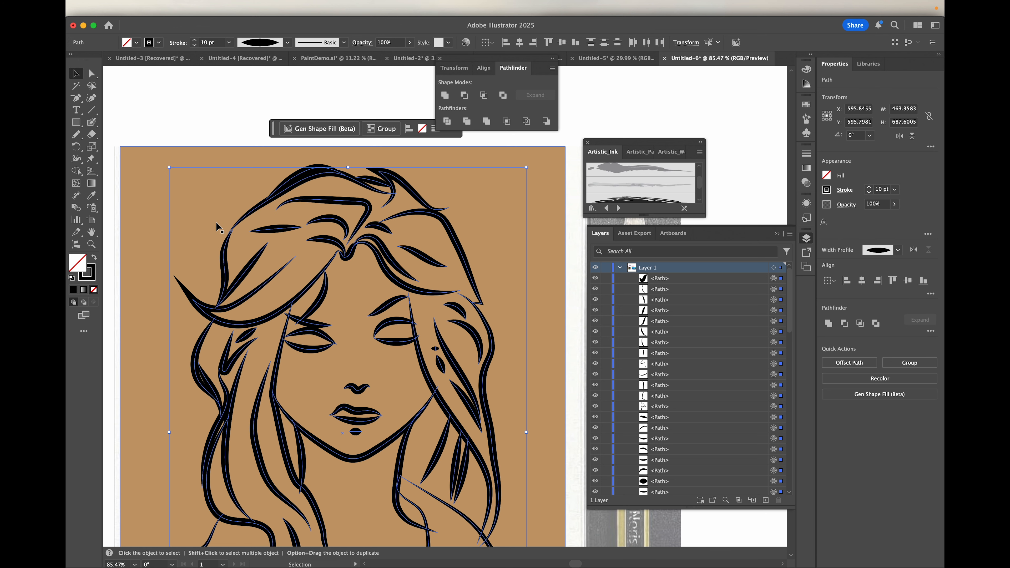
- Nudge the lower end anchor of the crown hair stroke so its tip sits inside the adjoining side hair stroke
scroll(217, 223, up, 3)
scroll(215, 221, up, 4)
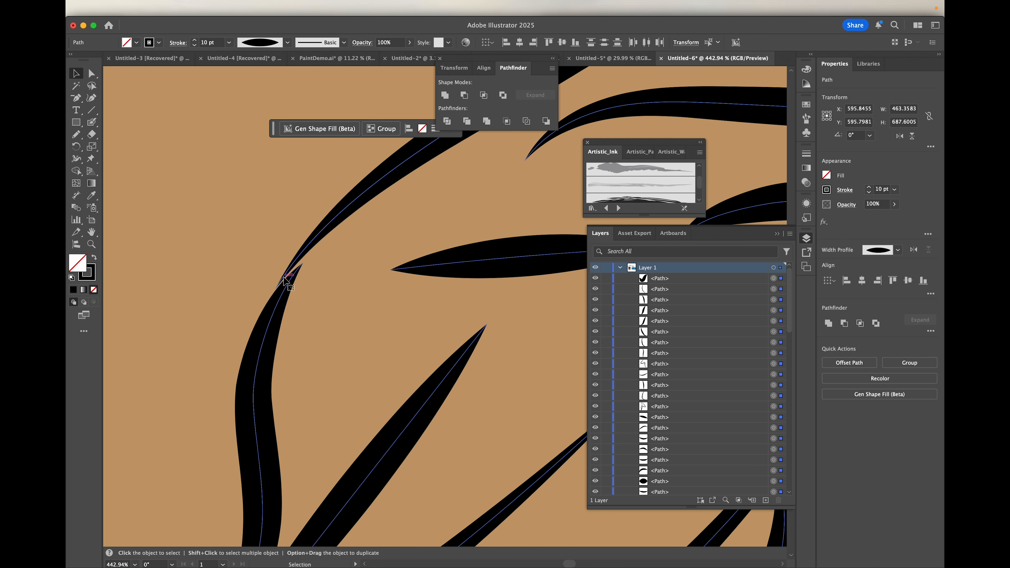
scroll(273, 298, up, 2)
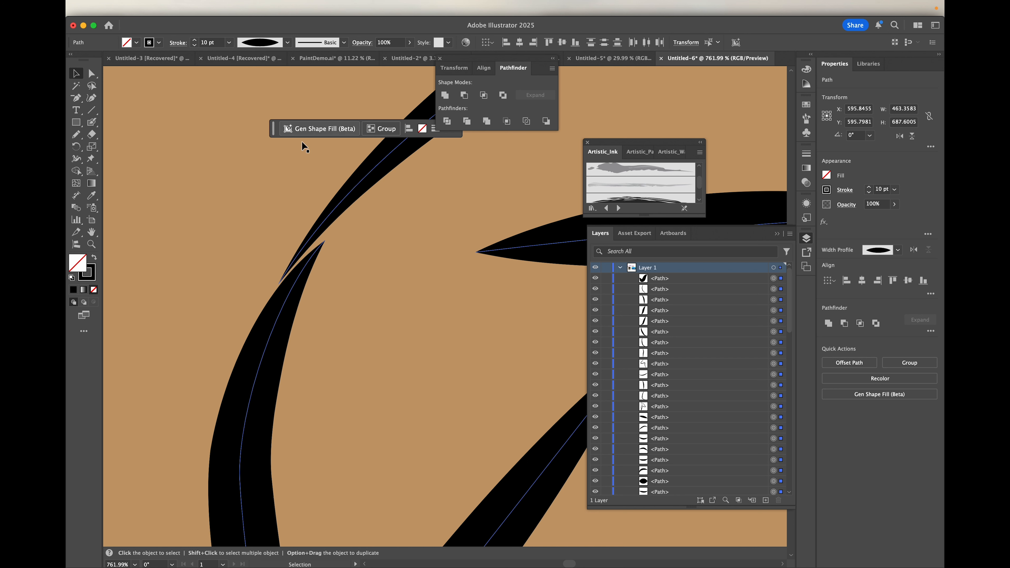
click(309, 177)
click(348, 194)
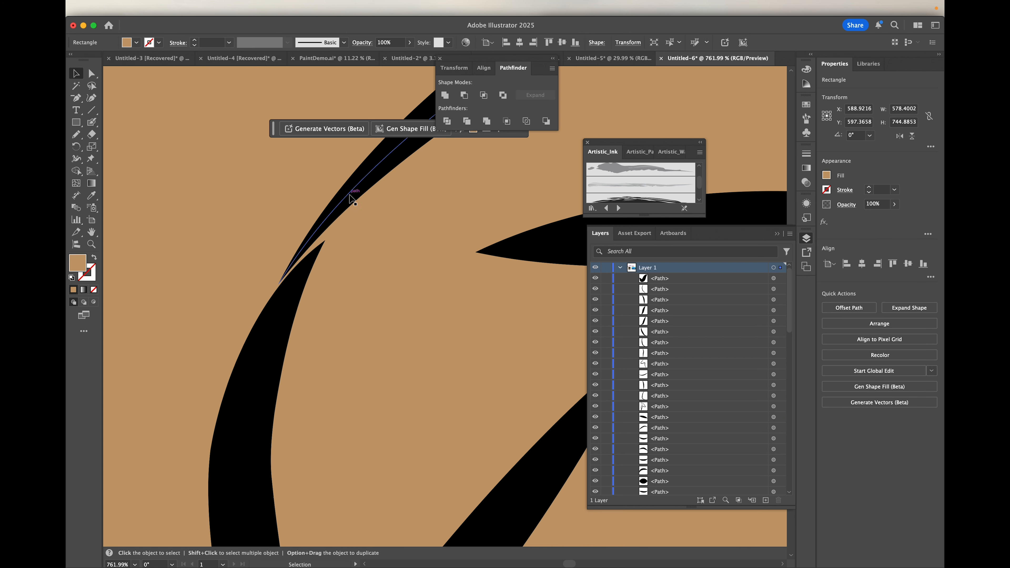
click(91, 73)
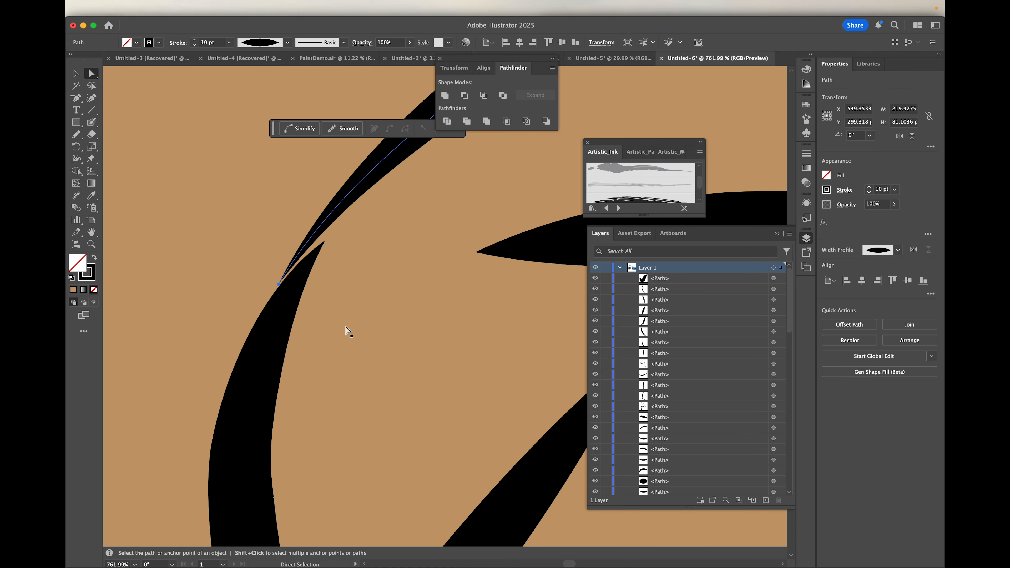
drag(279, 285, 288, 295)
- Raise the top anchor of the outermost hair stroke on the crown to reshape its arc
scroll(287, 295, down, 10)
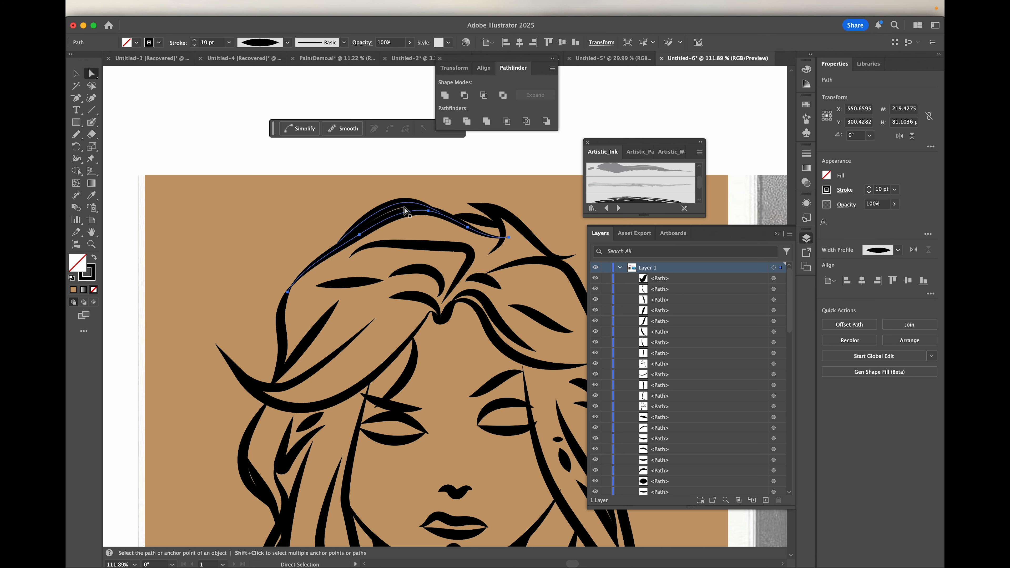
click(403, 202)
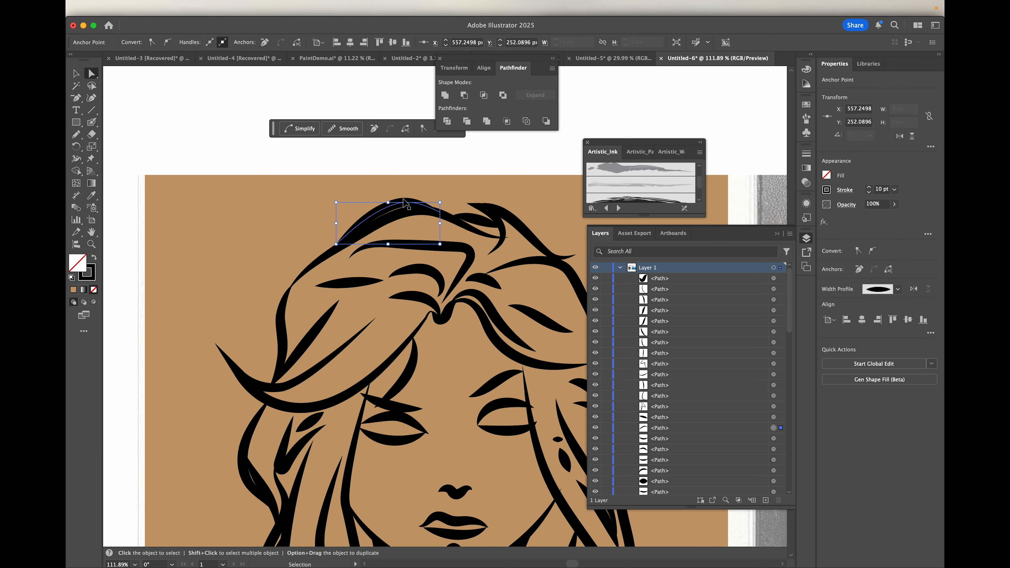
scroll(399, 203, up, 4)
mouse_move(390, 204)
mouse_down()
mouse_move(386, 195)
mouse_move(420, 191)
mouse_up()
scroll(421, 192, down, 4)
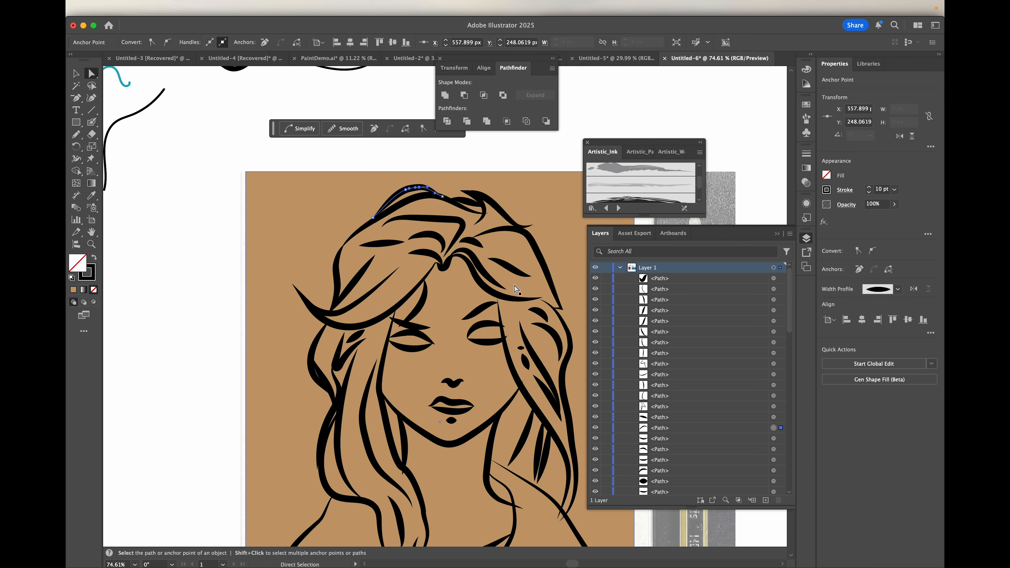
- Inspect the upper tip of the long hair strand that crosses the eye and select its end anchor
scroll(418, 199, down, 5)
scroll(417, 199, right, 5)
scroll(411, 218, up, 9)
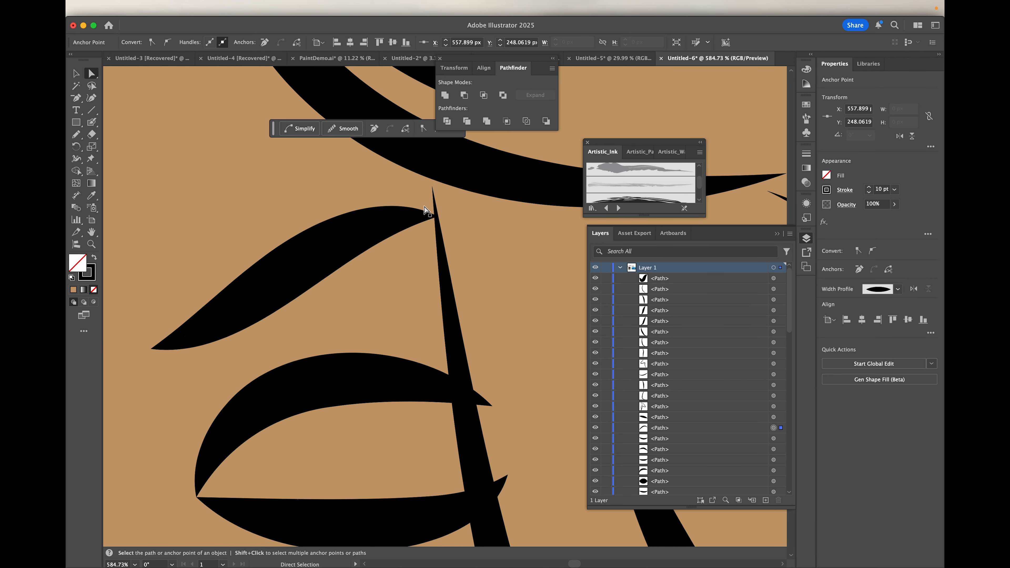
click(432, 186)
mouse_move(432, 188)
mouse_down()
mouse_move(433, 148)
mouse_move(435, 191)
mouse_up()
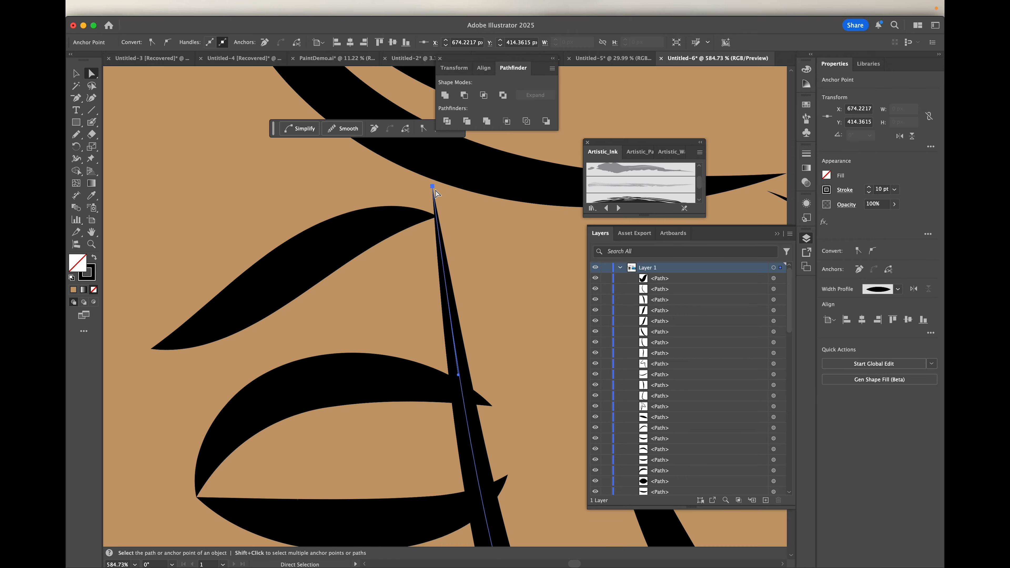
scroll(435, 193, down, 5)
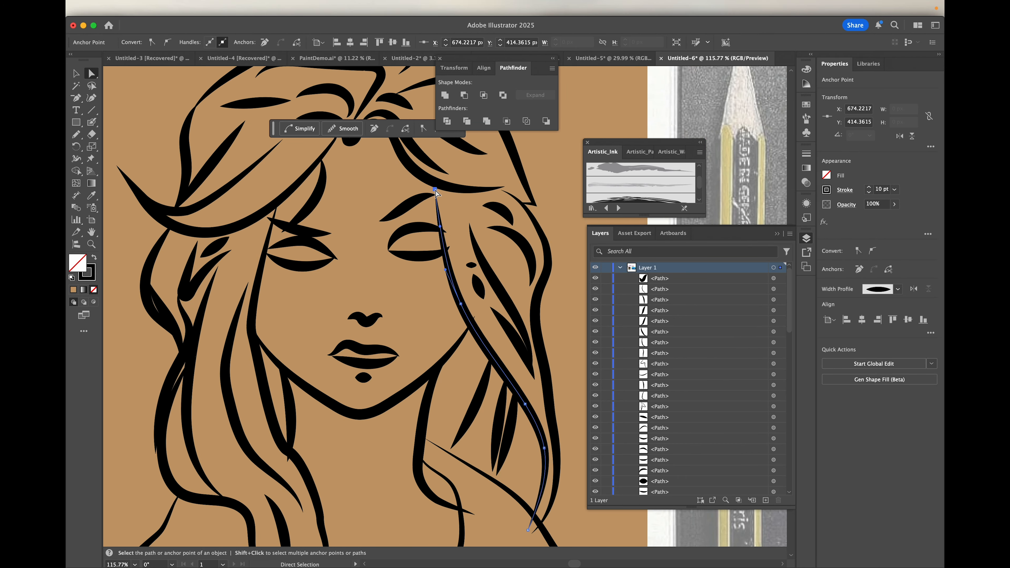
- Move the collar line's upper end anchor into the neck stroke and adjust its direction handle to curve the line
scroll(435, 194, down, 4)
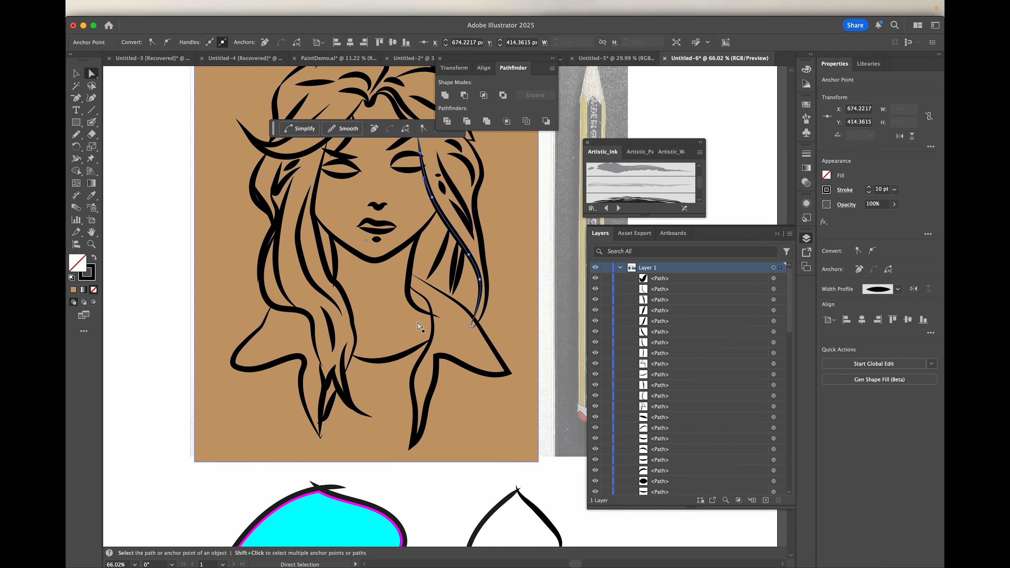
scroll(416, 279, up, 5)
click(396, 285)
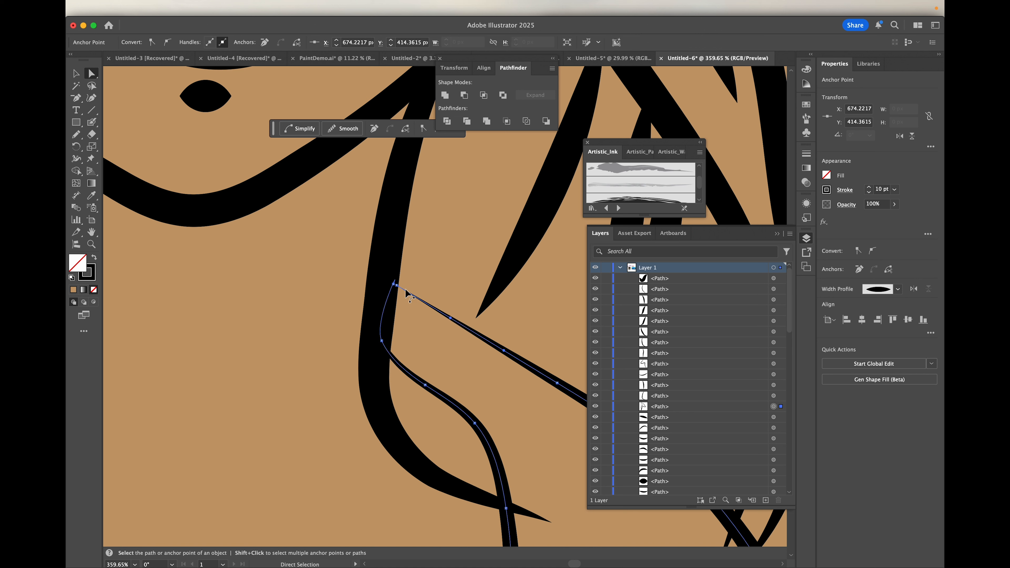
mouse_move(396, 285)
mouse_down()
mouse_move(394, 267)
mouse_move(384, 269)
mouse_up()
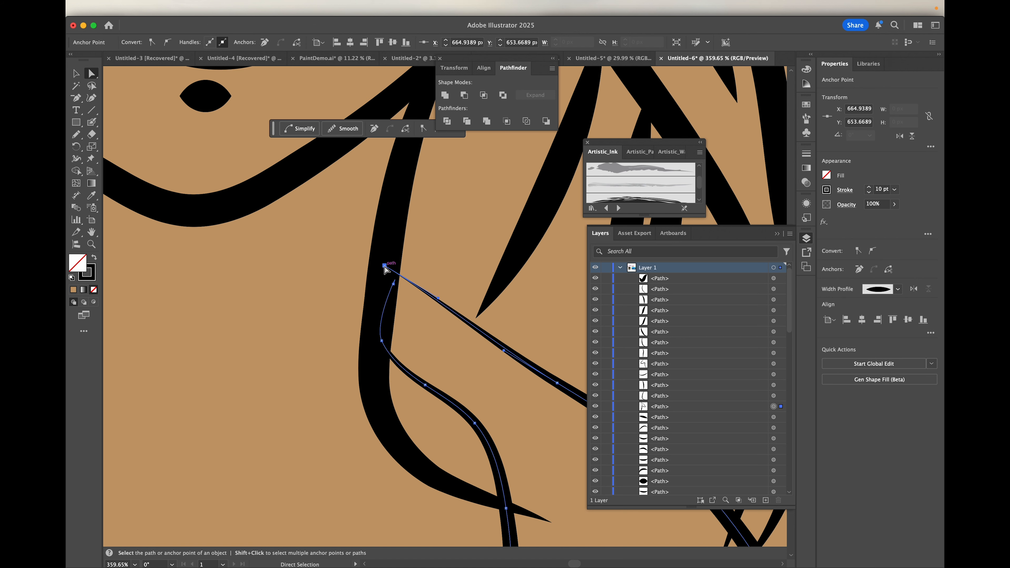
drag(438, 299, 431, 283)
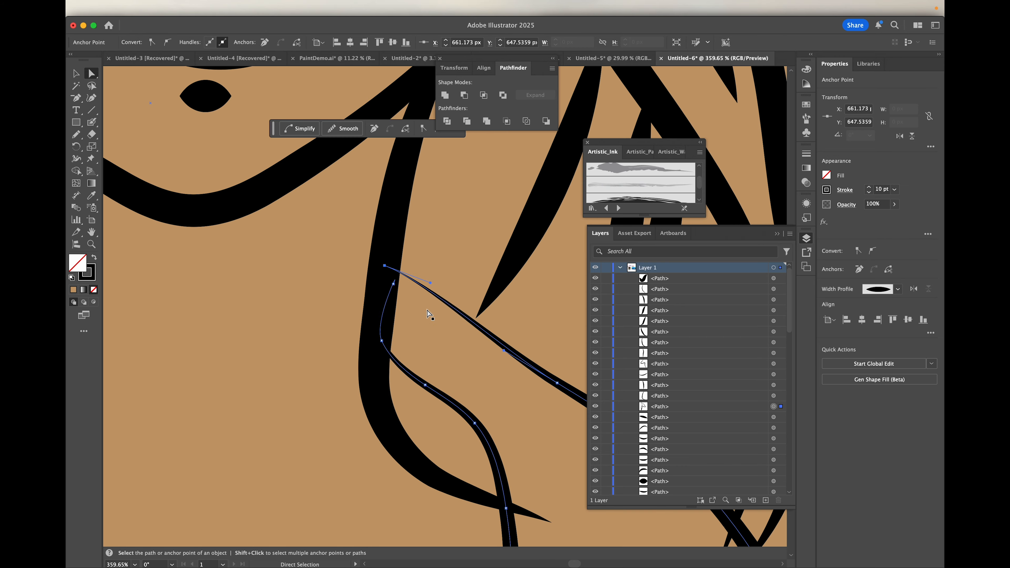
- Examine the stroke tips and joins across the hair, face, neck and collar of the portrait
scroll(428, 312, down, 10)
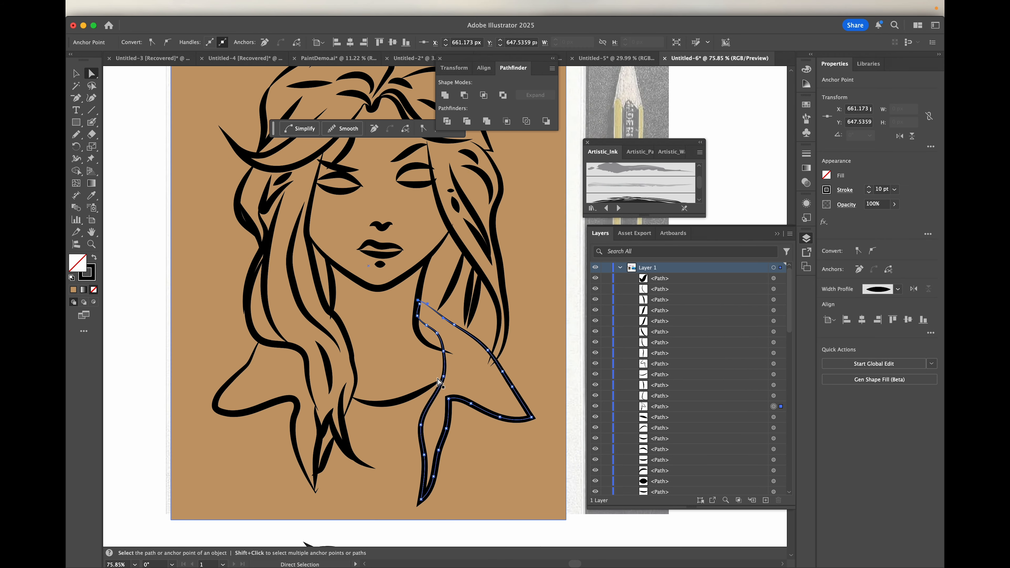
scroll(345, 394, up, 5)
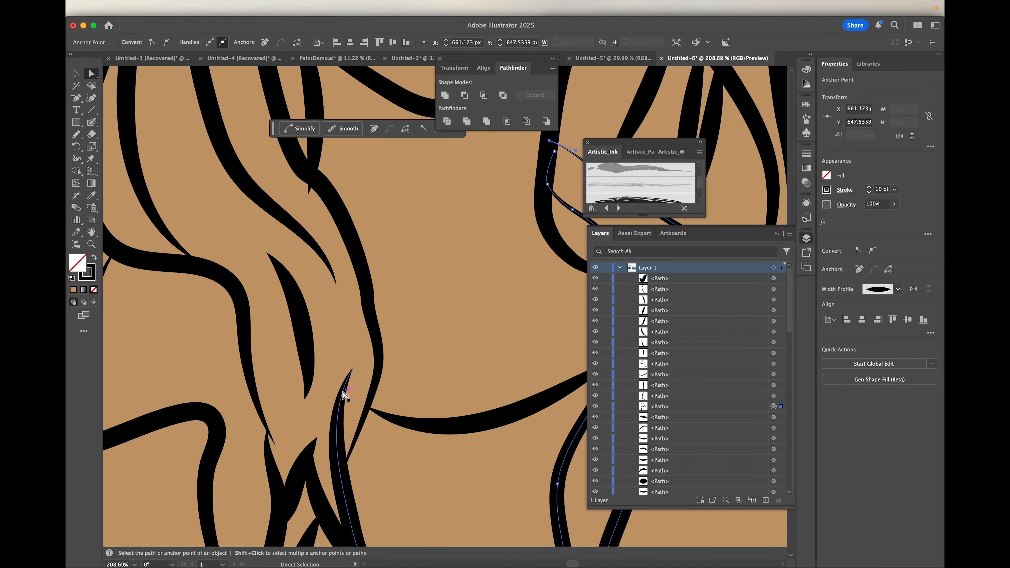
scroll(393, 424, down, 4)
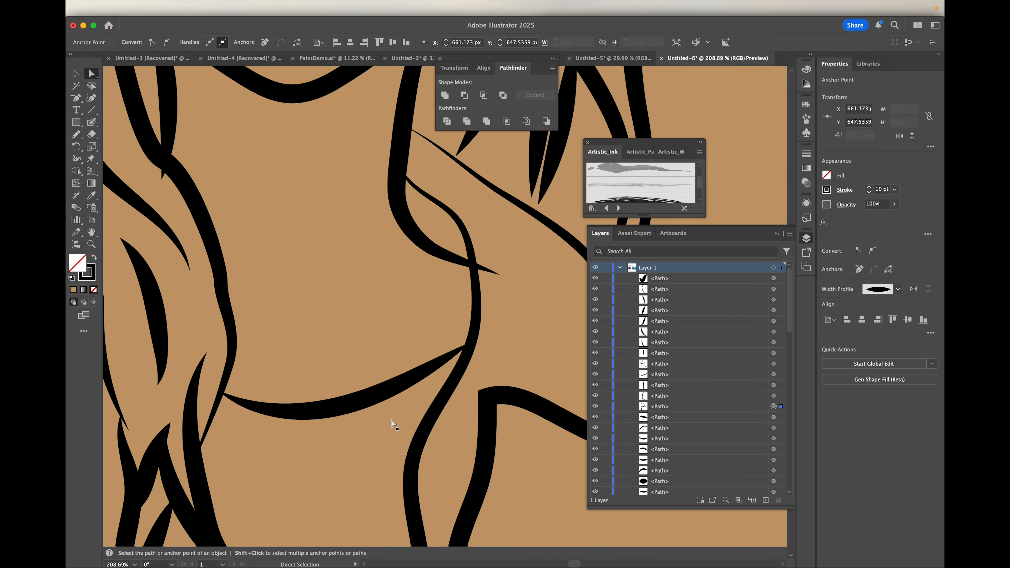
scroll(393, 424, up, 6)
scroll(393, 424, left, 3)
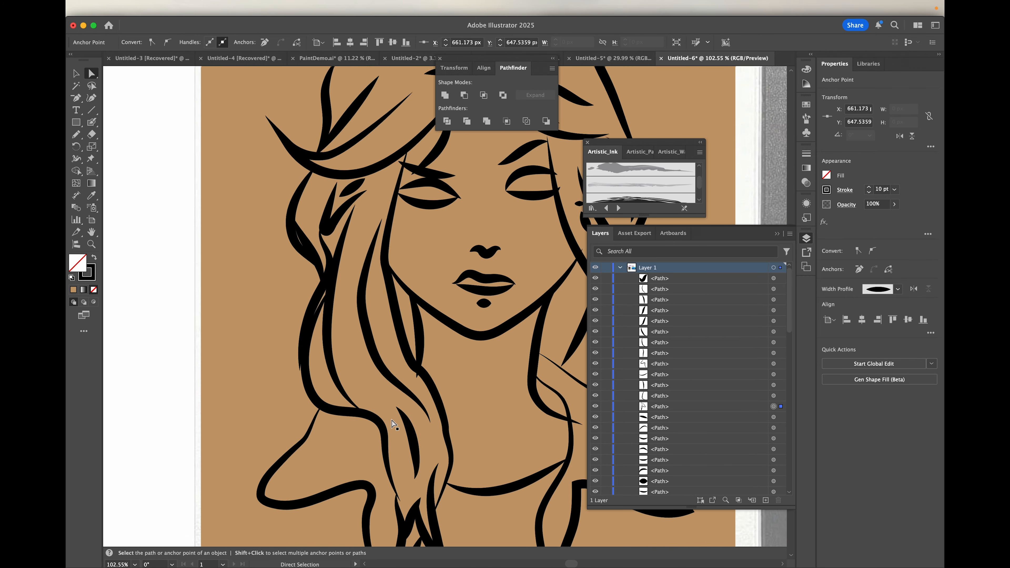
scroll(393, 424, down, 4)
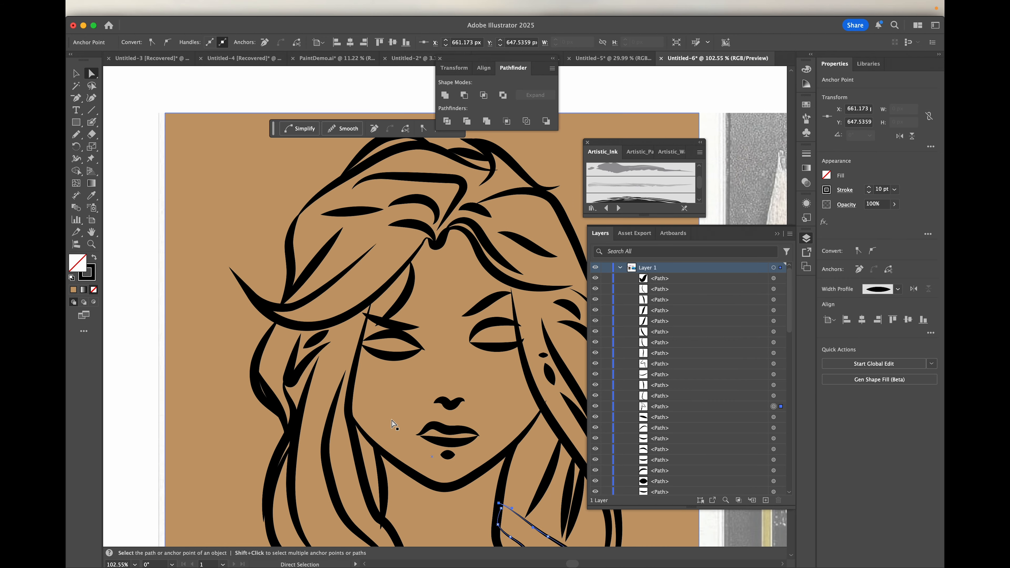
scroll(392, 420, down, 6)
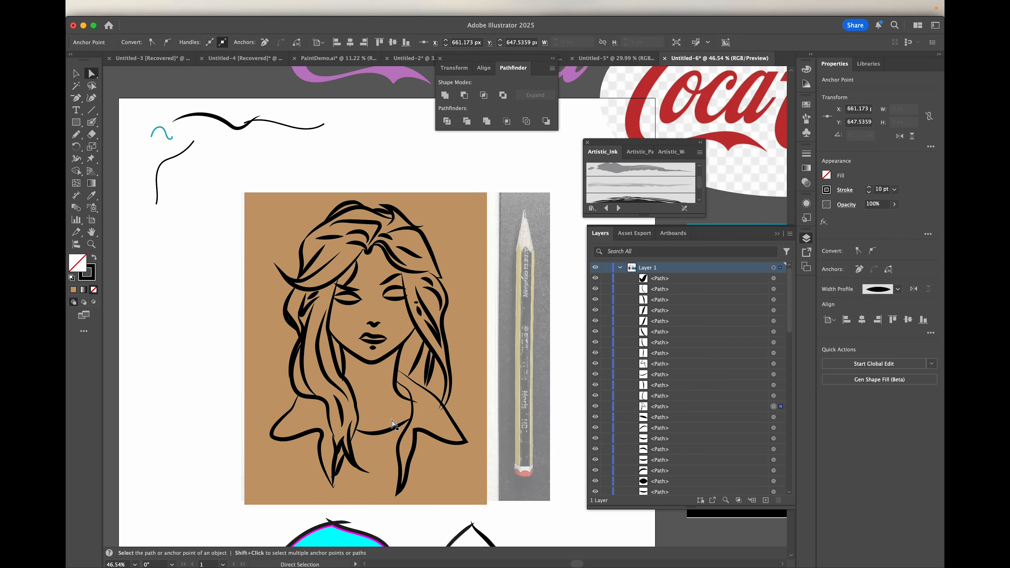
scroll(391, 420, up, 2)
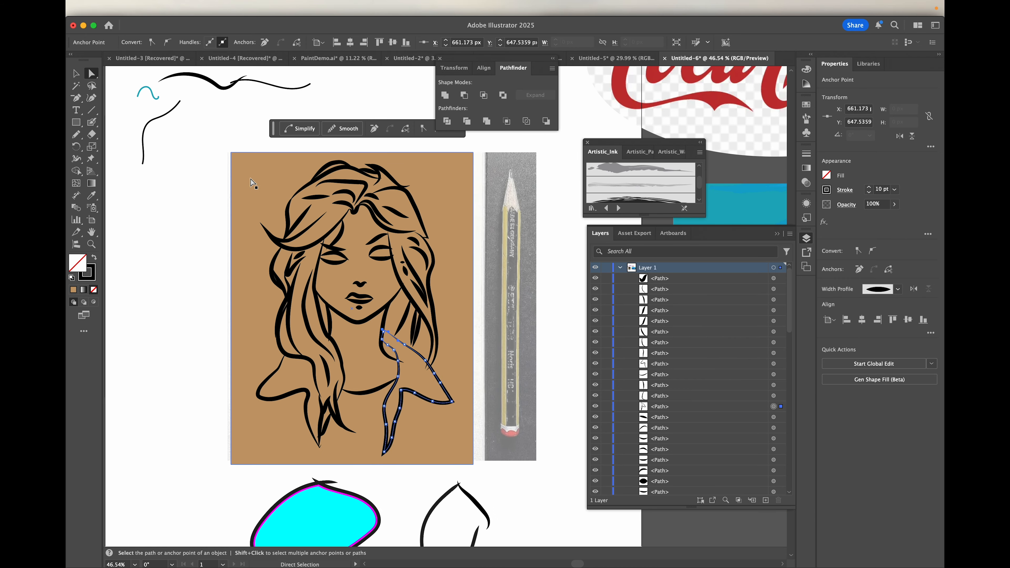
- Select all the portrait strokes without the tan background rectangle and expand their appearance into filled shapes
key(v)
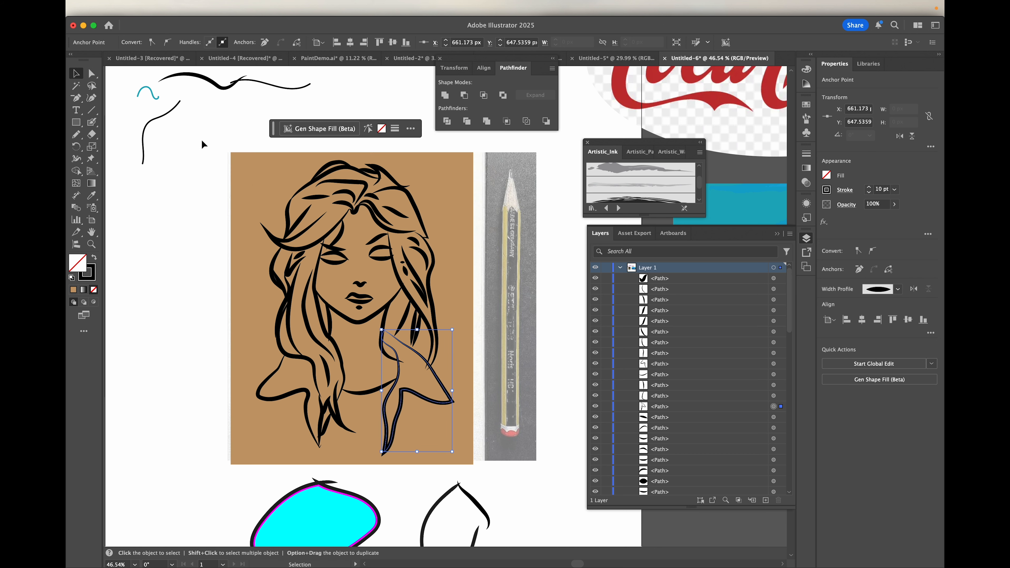
drag(201, 141, 460, 442)
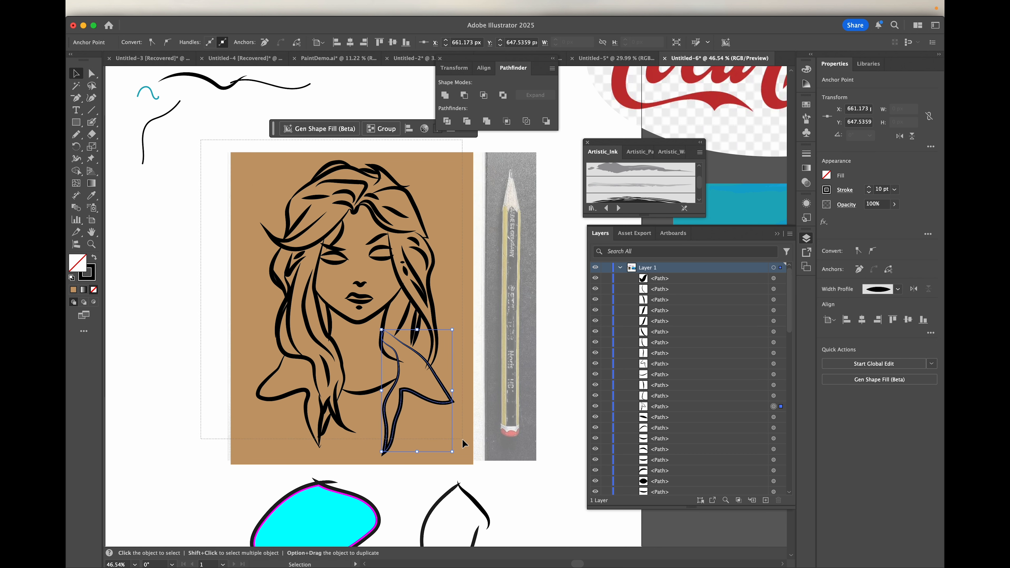
shift+click(260, 175)
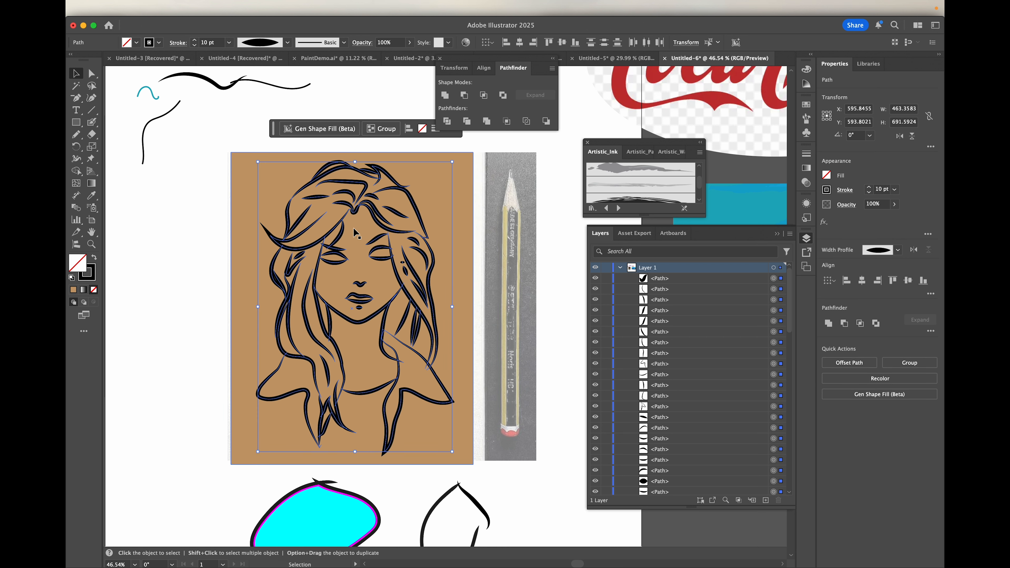
click(193, 9)
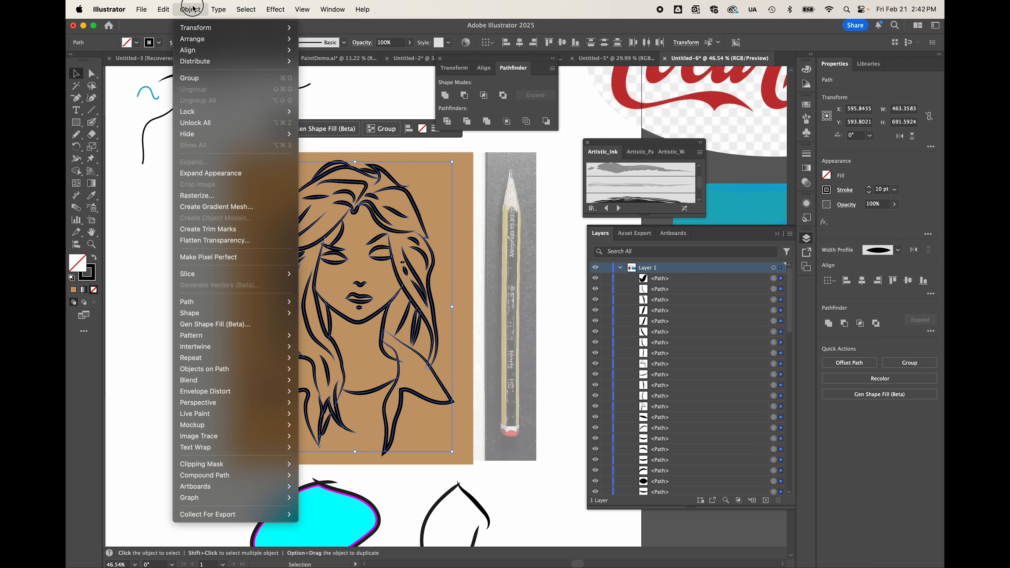
click(199, 173)
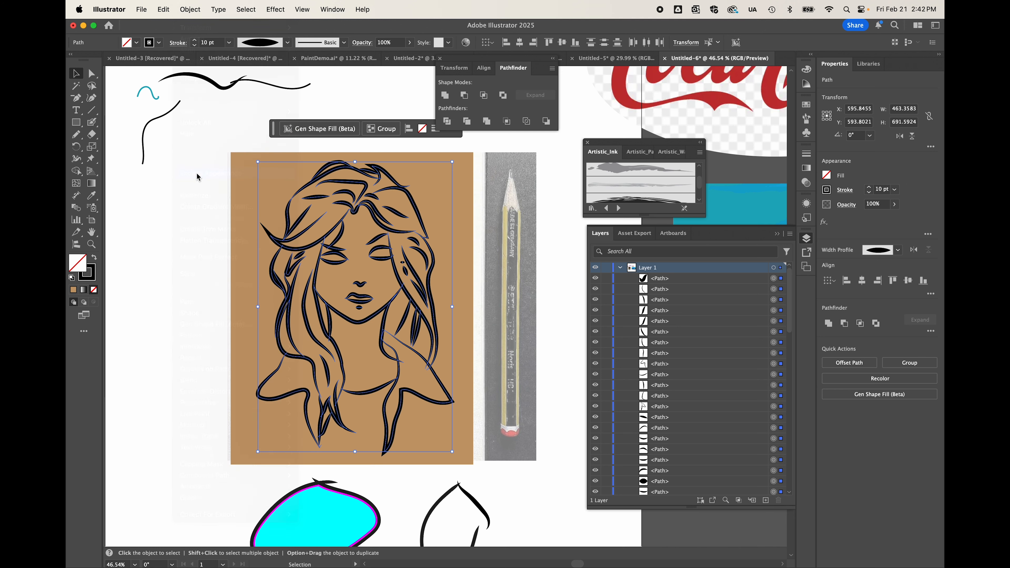
- Combine the expanded portrait shapes with the Pathfinder Merge operation and check the joined linework around the face and hair
scroll(342, 318, up, 3)
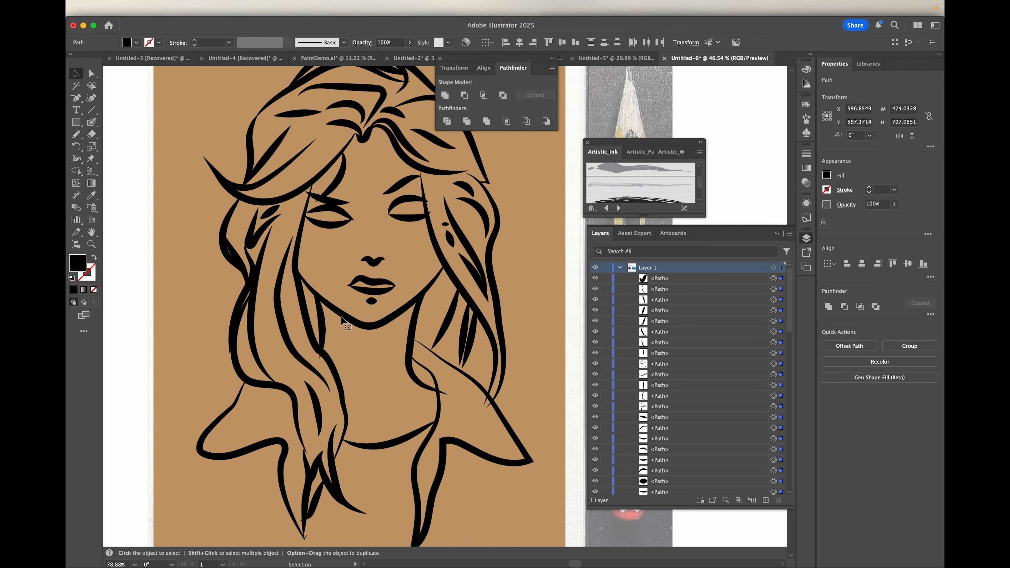
click(486, 122)
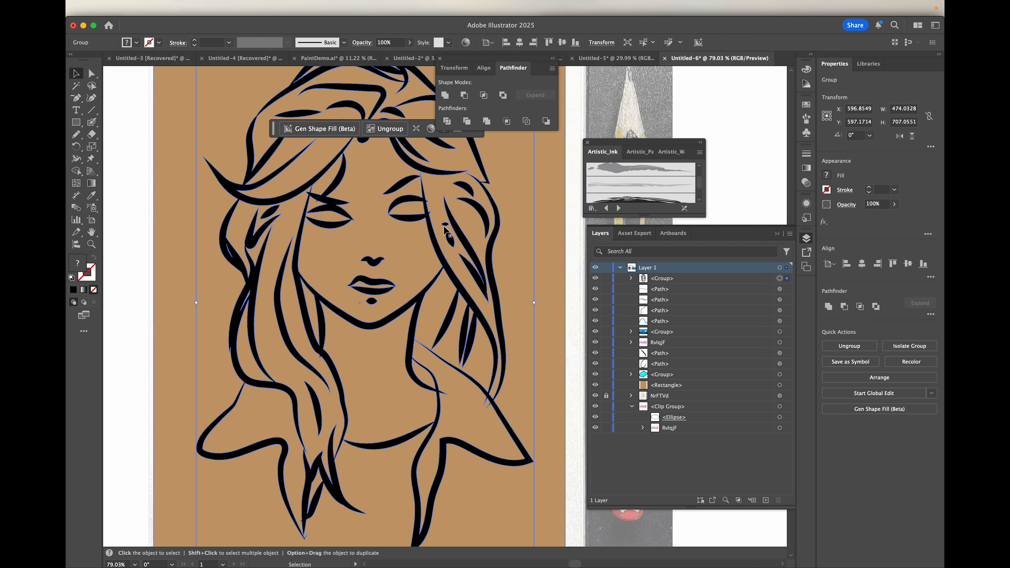
scroll(385, 219, up, 5)
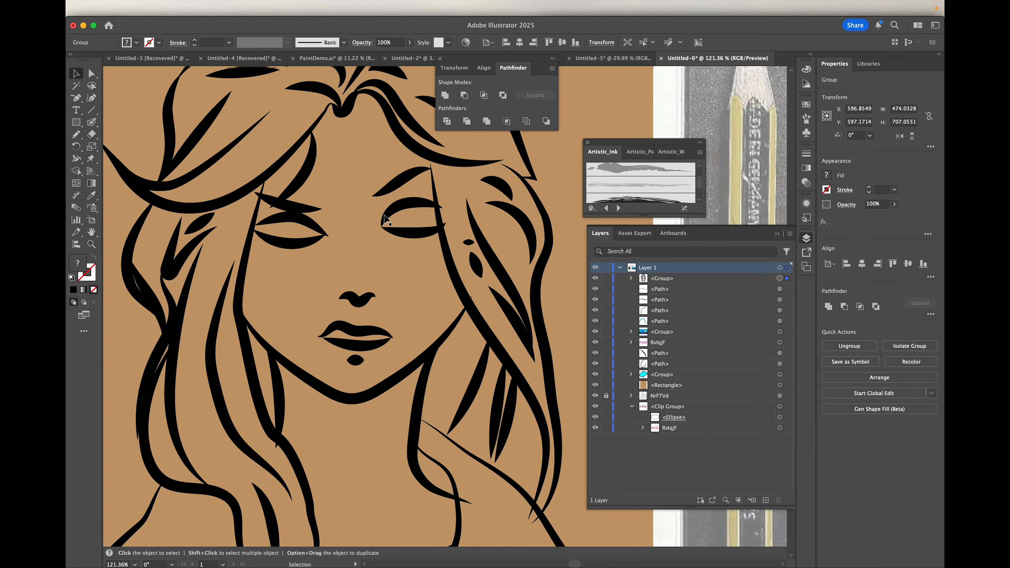
scroll(384, 218, up, 3)
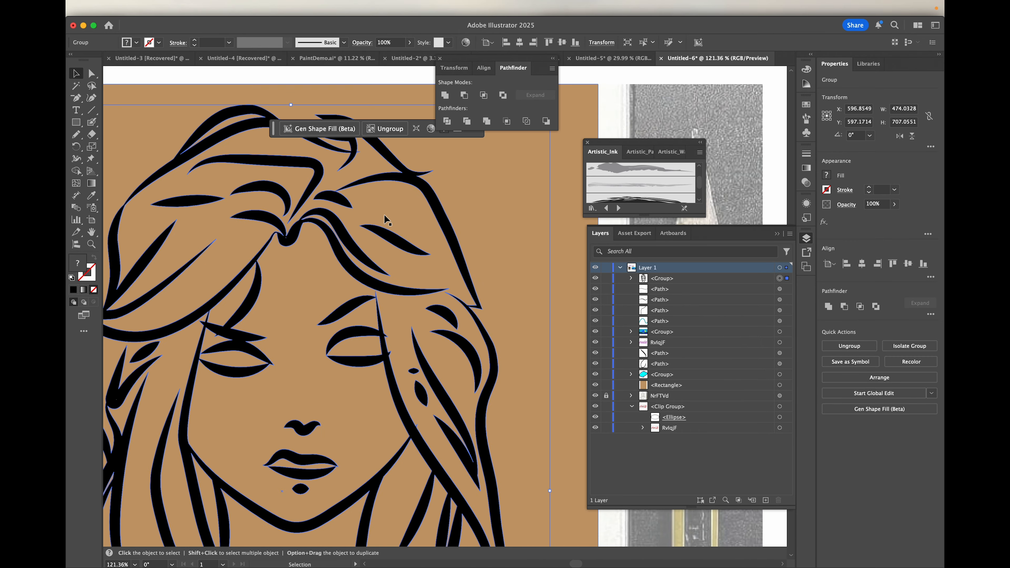
- Redraw the long hair strand's outer edge with the Pencil tool to remove the two eyelid stroke tips poking past it
scroll(385, 220, down, 5)
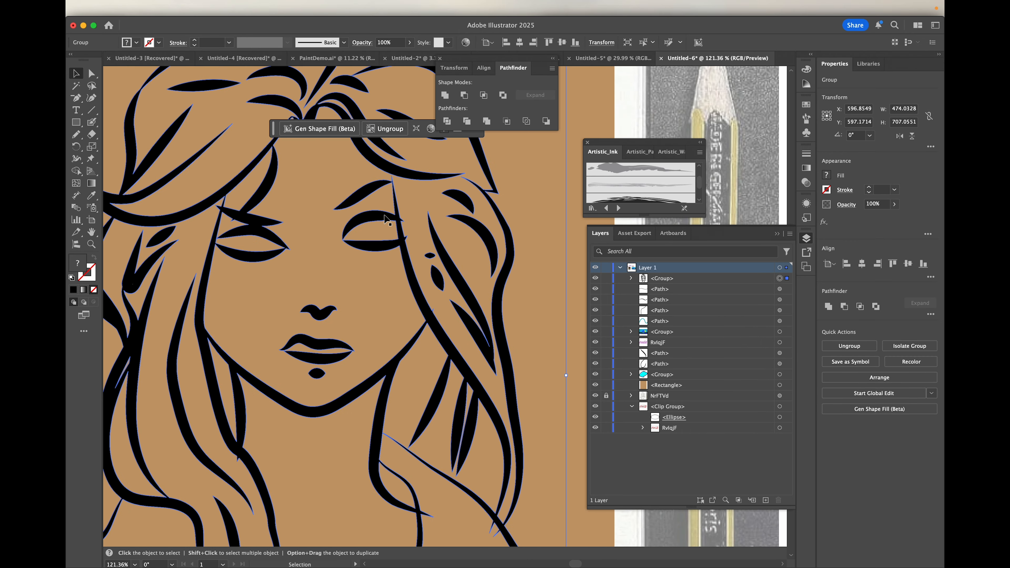
scroll(385, 219, up, 5)
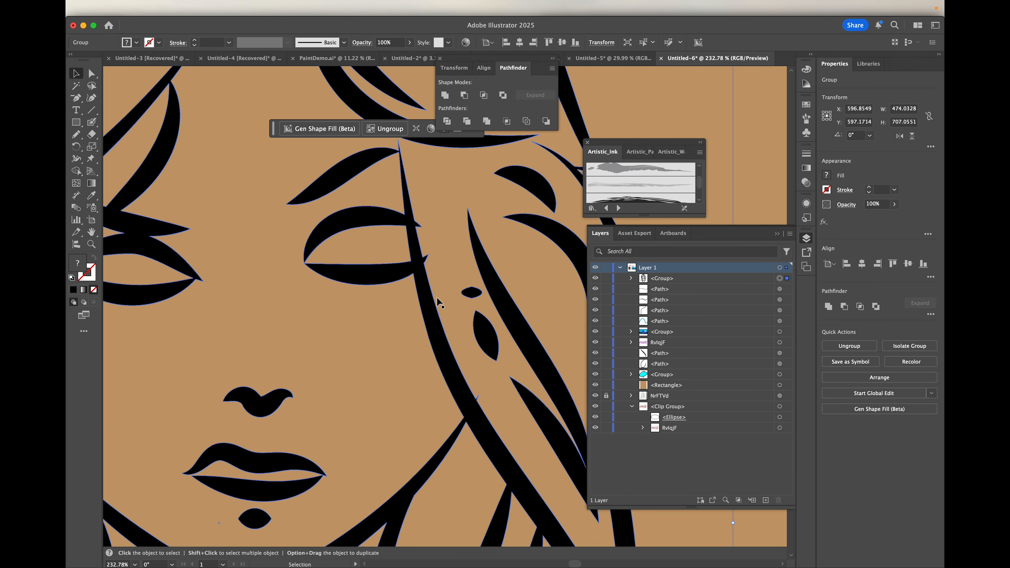
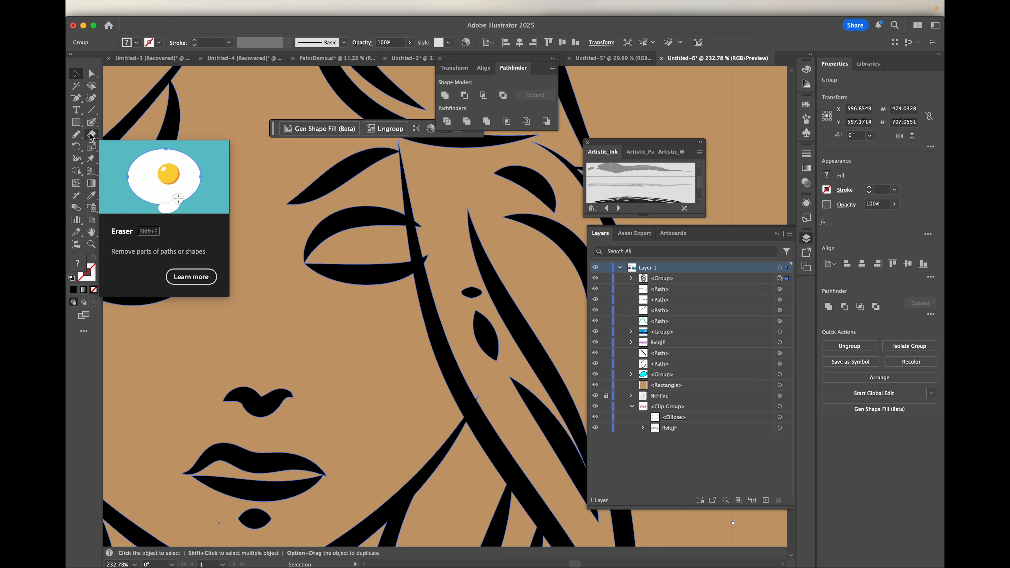
click(76, 135)
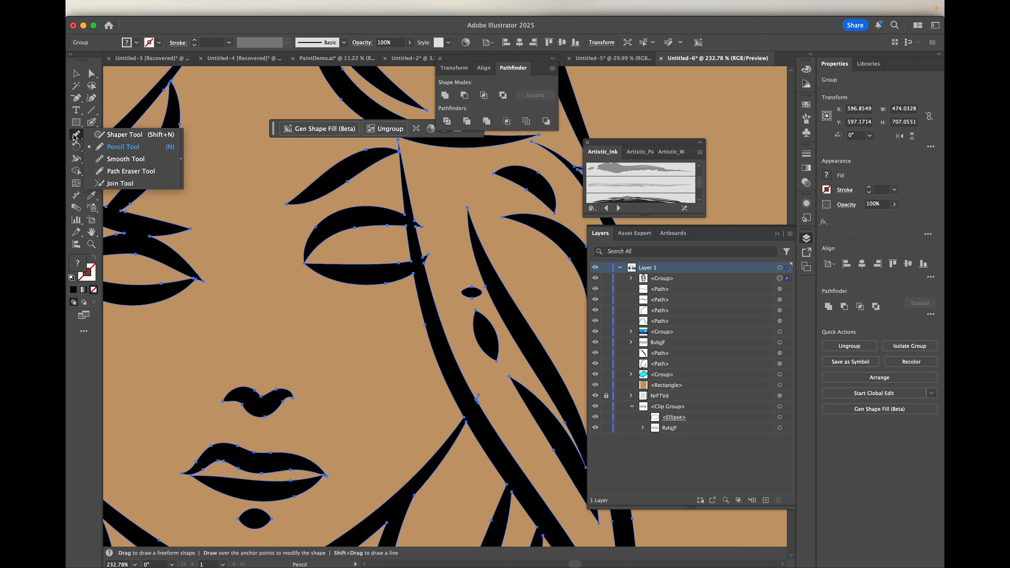
scroll(419, 259, up, 3)
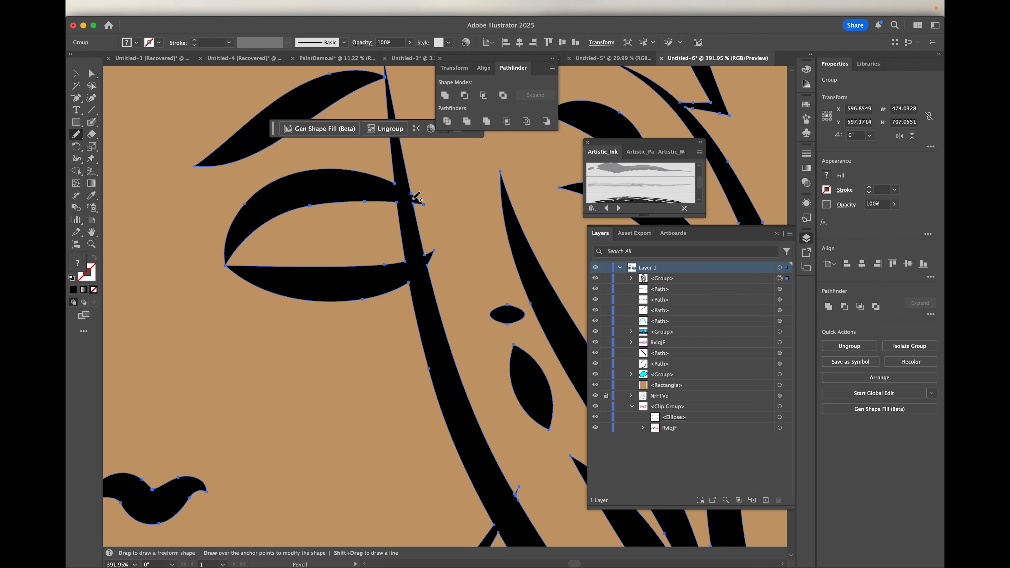
drag(412, 188, 417, 207)
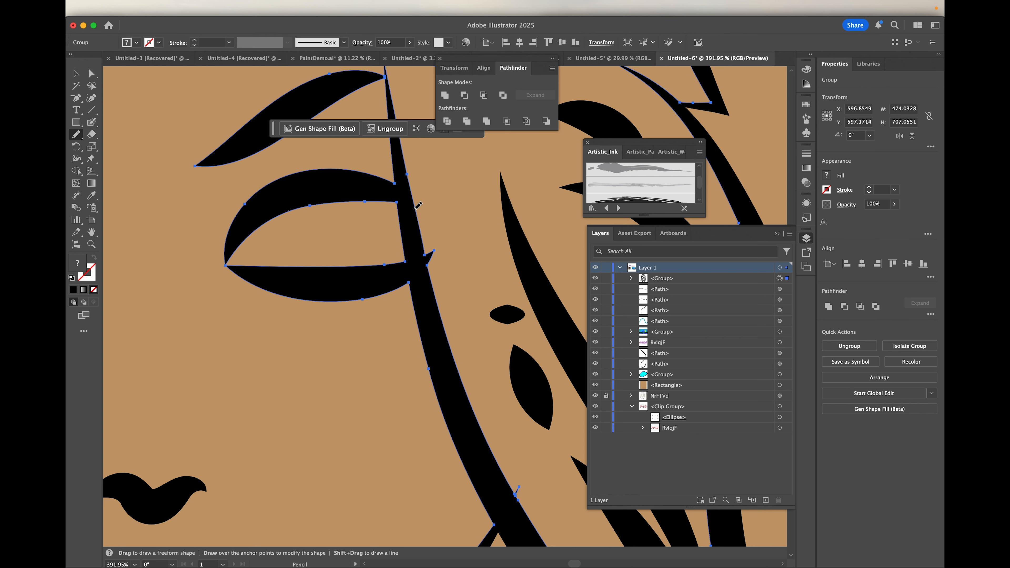
drag(425, 256, 429, 271)
- Trim the small spur where the jawline meets the long hair strand by redrawing the strand's edge with the Pencil tool
scroll(424, 274, down, 2)
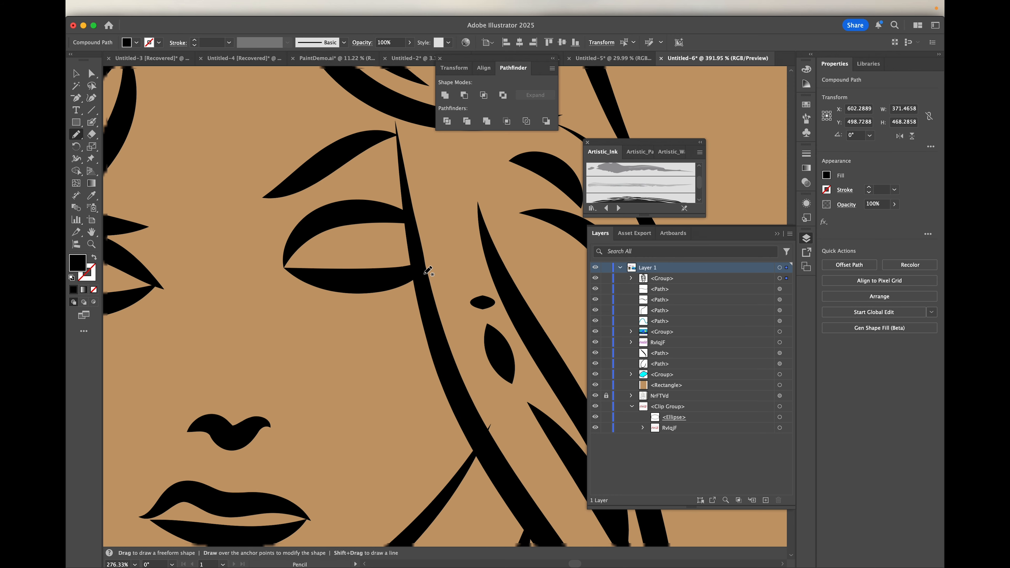
scroll(428, 271, down, 7)
scroll(428, 271, right, 3)
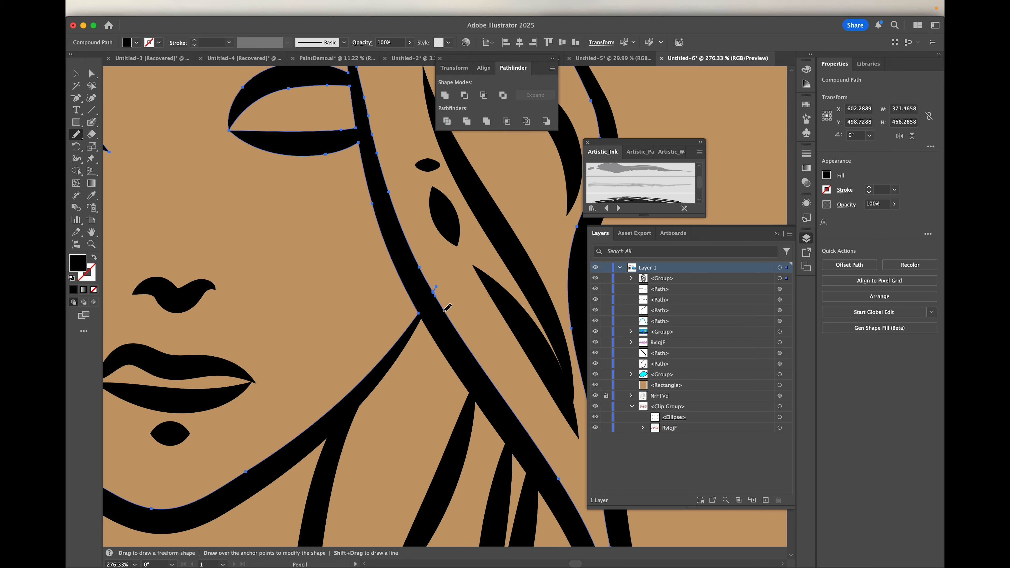
scroll(447, 308, up, 4)
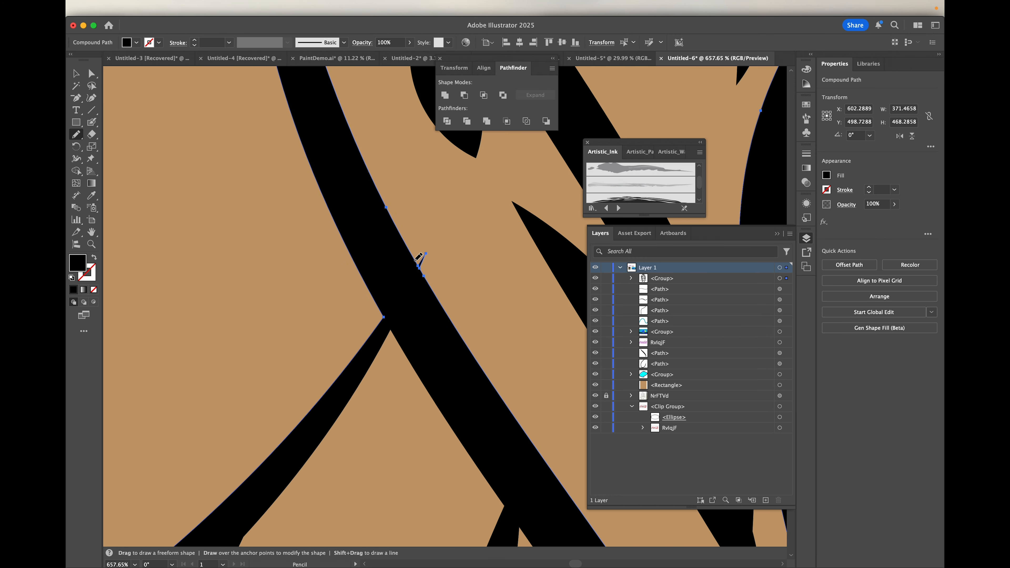
drag(417, 258, 428, 280)
- Select the portrait group and redraw the shoulder line's edge with the Pencil tool to remove the two hair tips crossing it
scroll(428, 281, down, 2)
scroll(427, 281, down, 5)
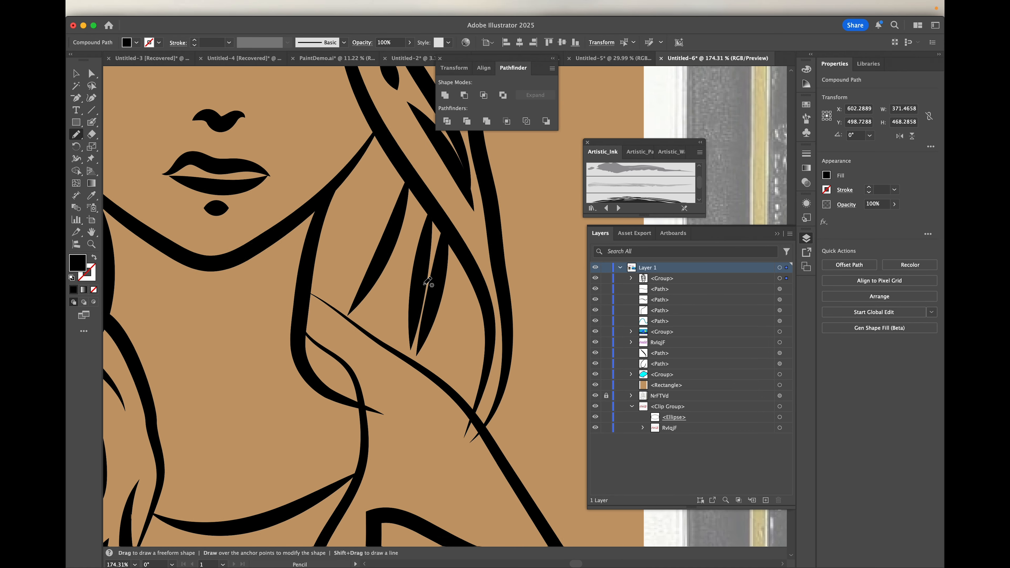
scroll(428, 281, up, 2)
scroll(427, 281, up, 4)
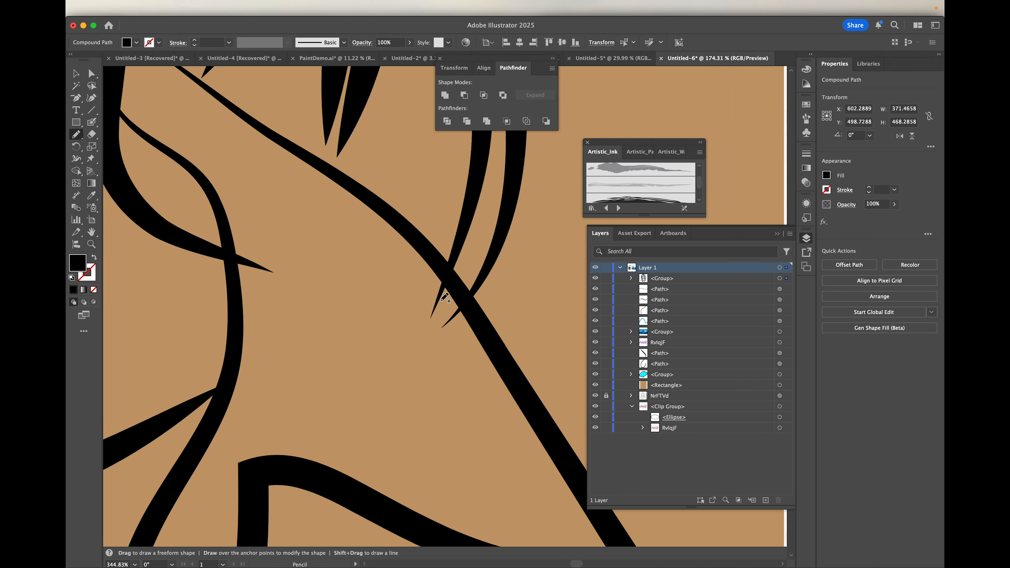
click(75, 74)
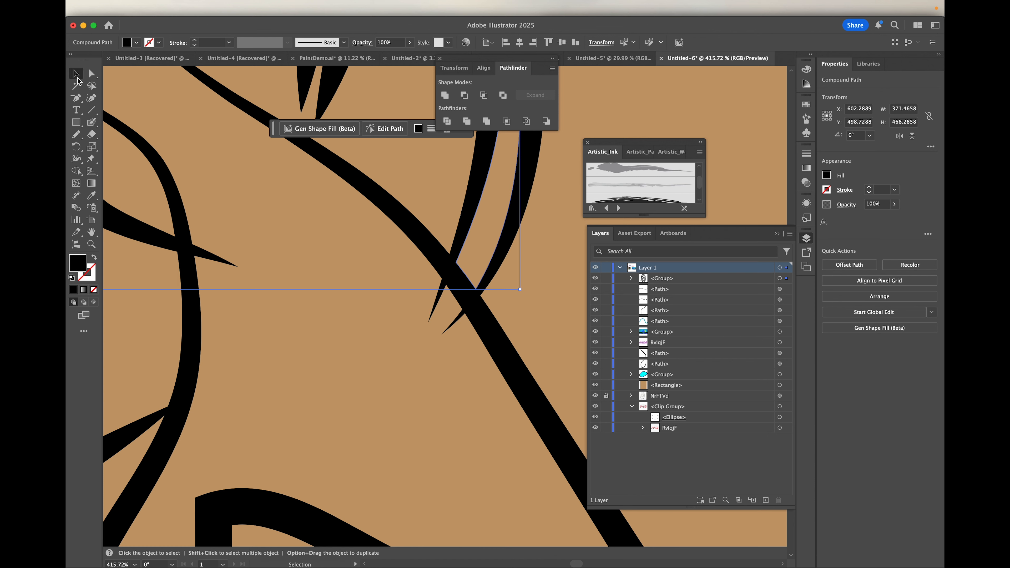
click(457, 303)
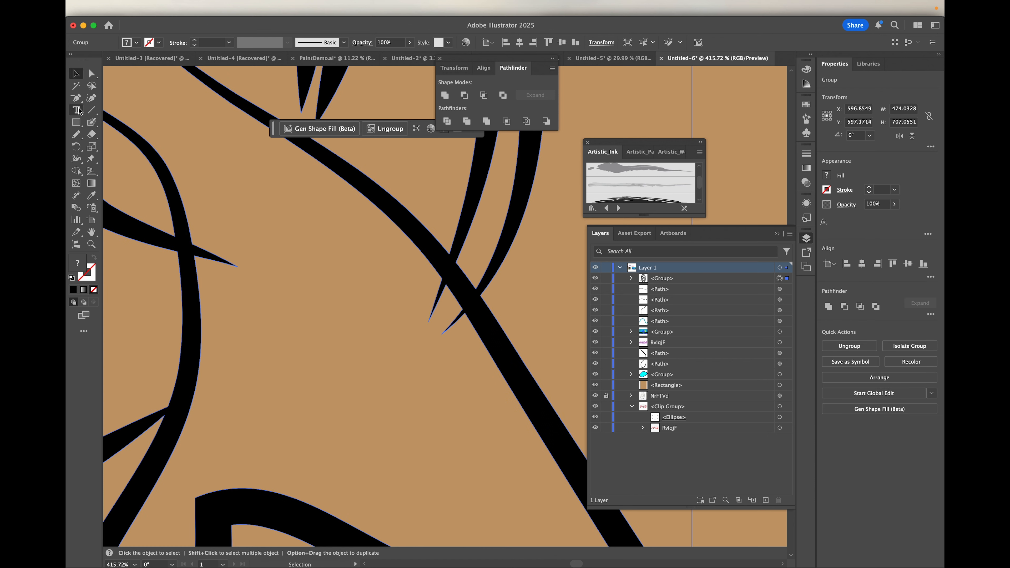
click(74, 137)
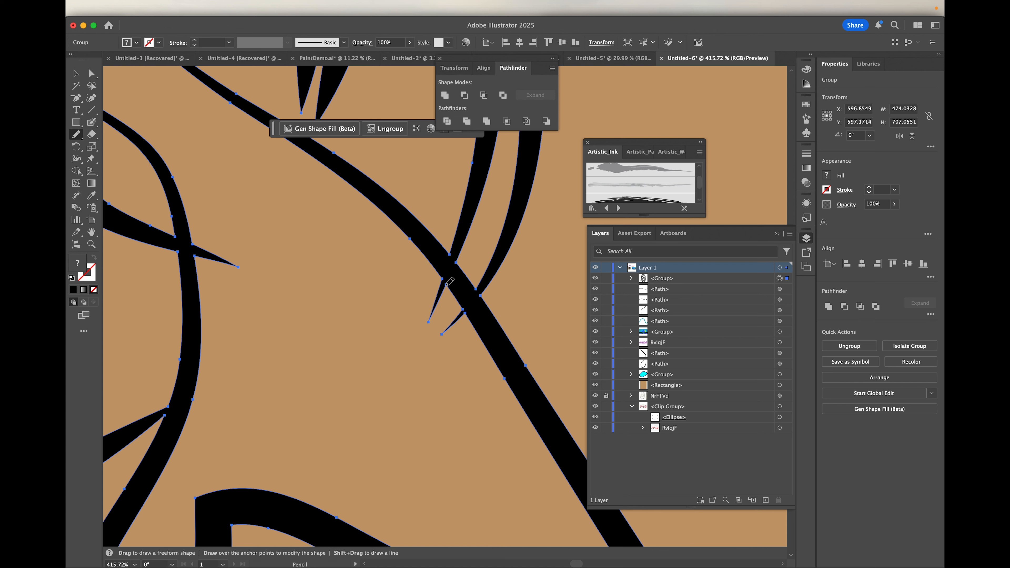
drag(443, 278, 471, 321)
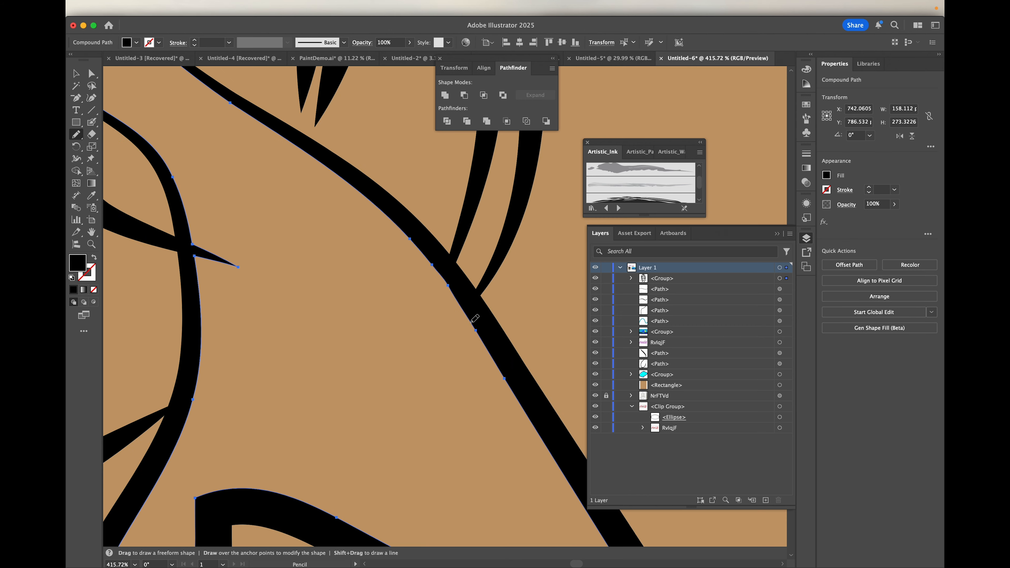
- Redraw the collar line's edge with the Pencil tool to remove the neck stroke's pointed tip crossing it
scroll(471, 322, down, 3)
scroll(360, 283, up, 4)
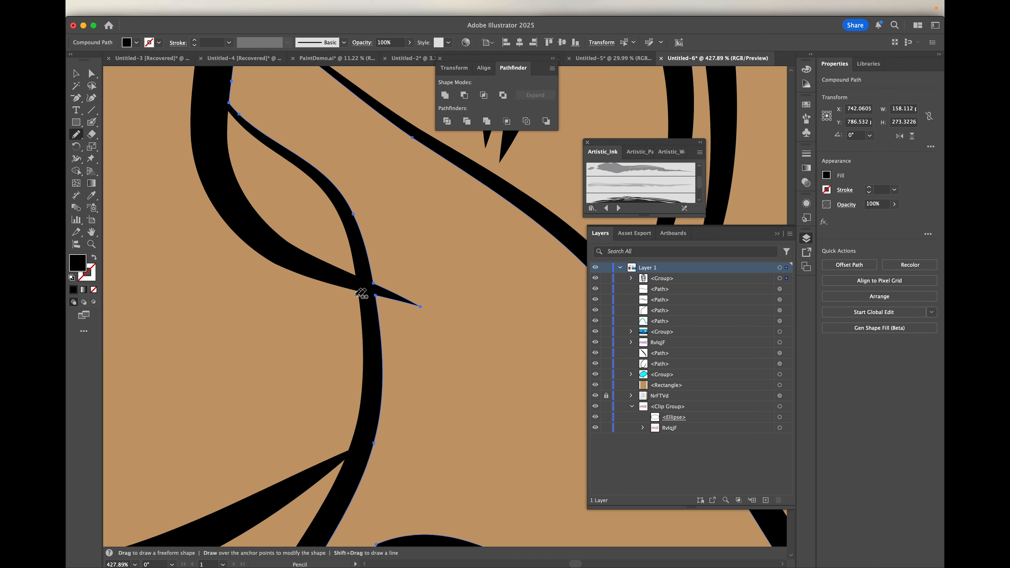
drag(375, 280, 376, 297)
scroll(376, 297, down, 3)
scroll(376, 296, down, 5)
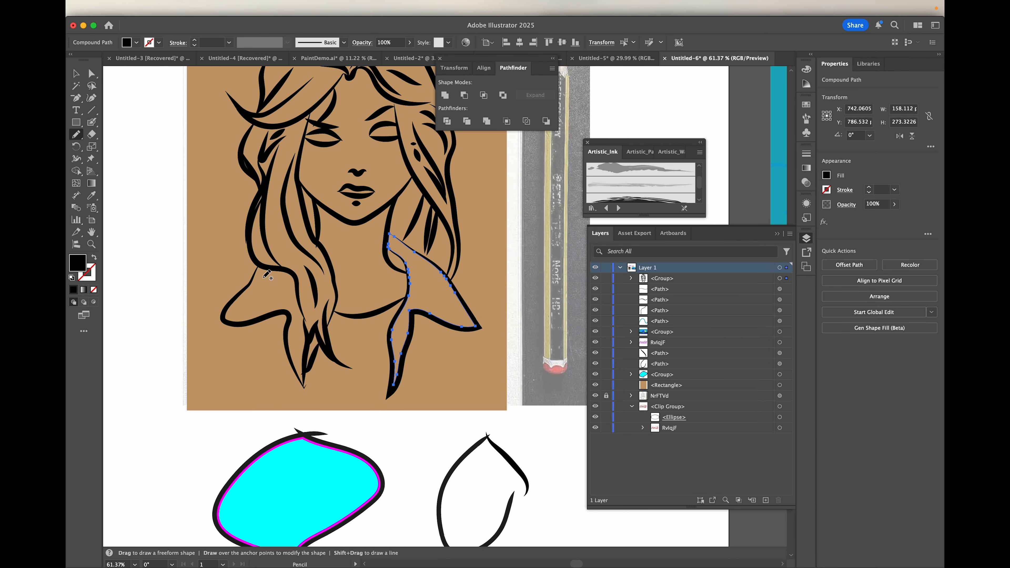
- Select the portrait linework together with the tan rectangle and split them with the Pathfinder Divide operation
scroll(300, 283, up, 1)
scroll(300, 284, down, 2)
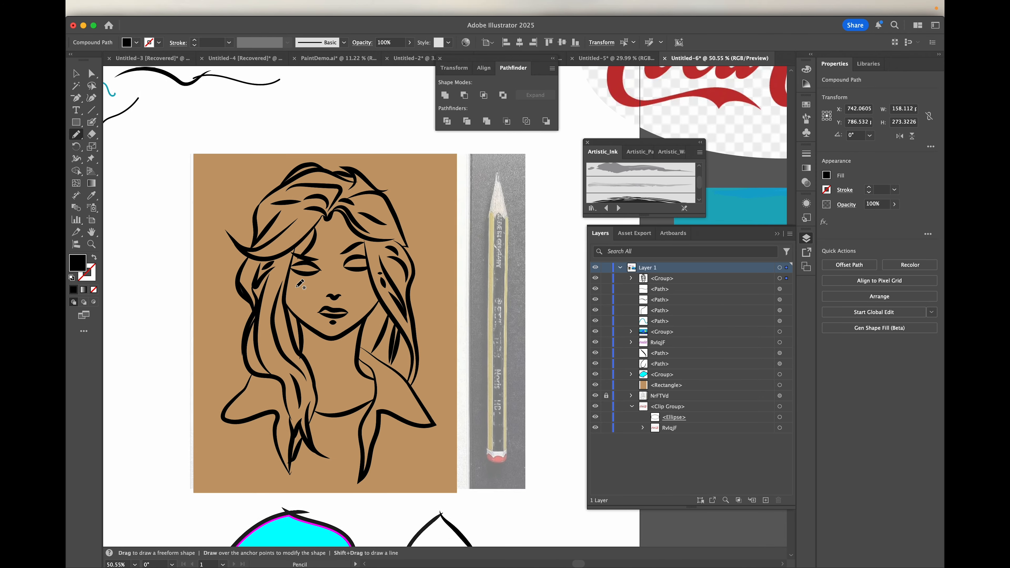
scroll(295, 271, up, 2)
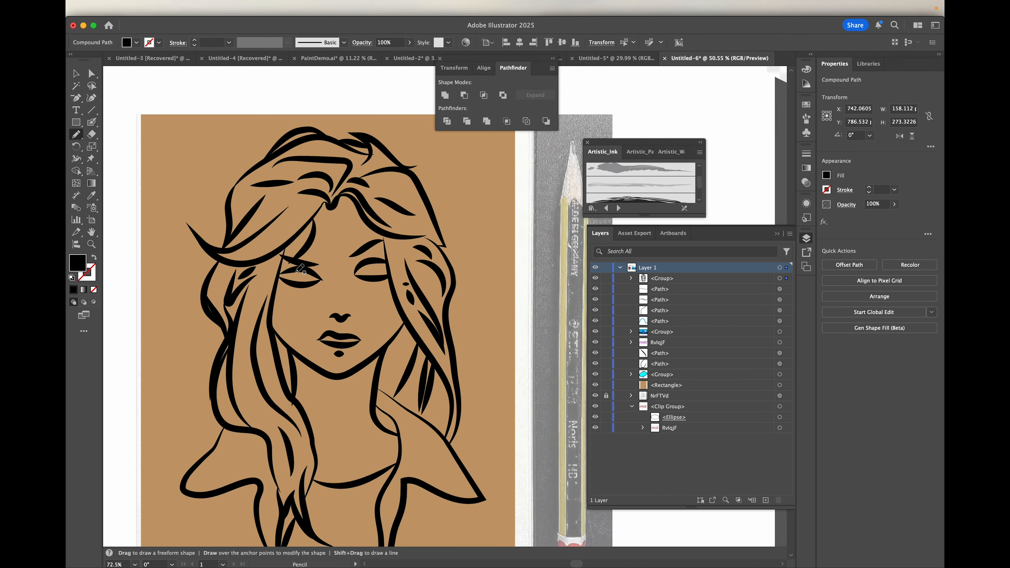
scroll(299, 269, down, 3)
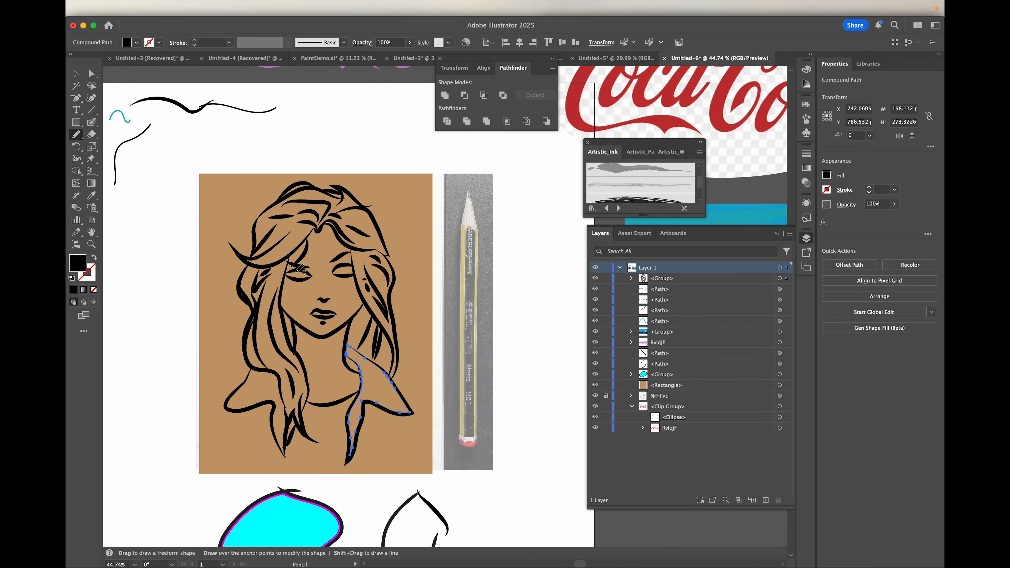
scroll(299, 269, down, 3)
click(76, 73)
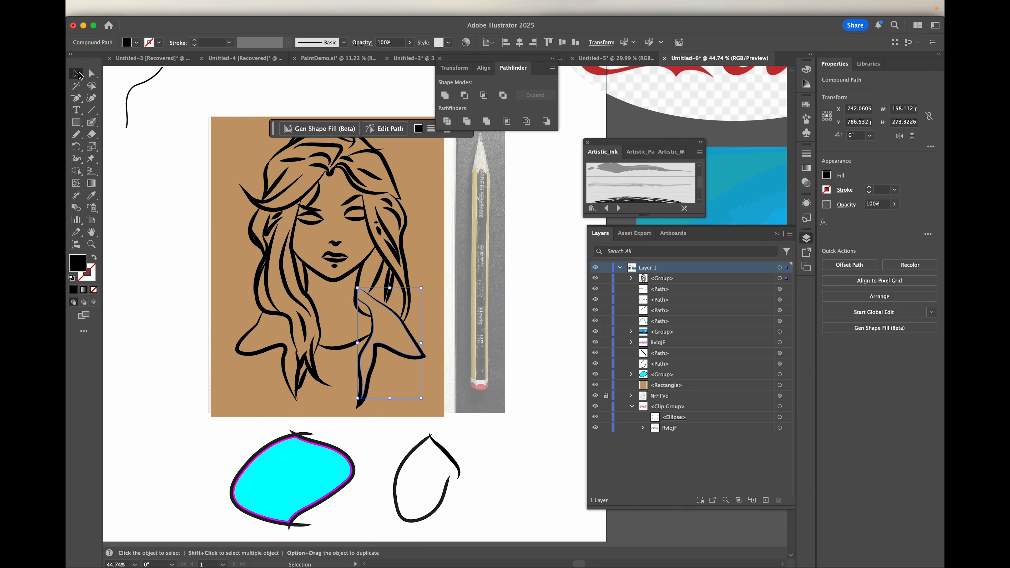
click(115, 179)
mouse_move(197, 103)
mouse_down()
mouse_move(263, 275)
mouse_move(345, 370)
mouse_move(432, 397)
mouse_up()
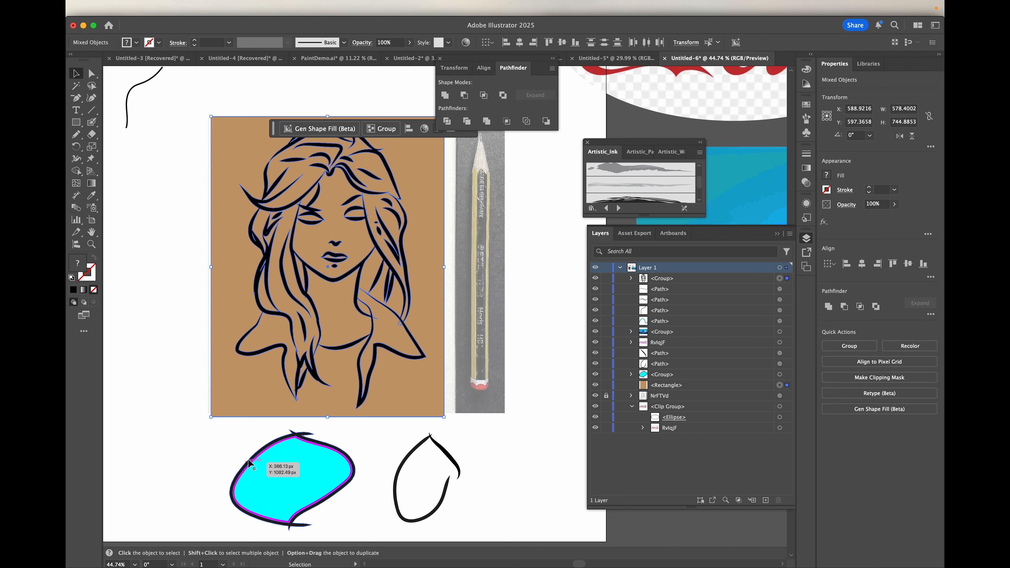
click(446, 121)
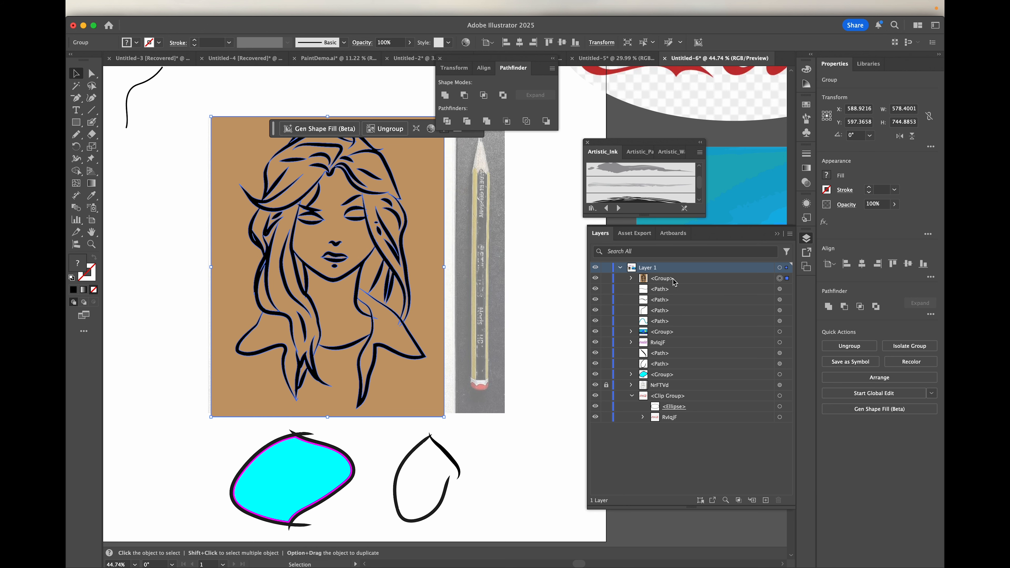
- Isolate the divided group and delete the tan area surrounding the portrait
double_click(233, 149)
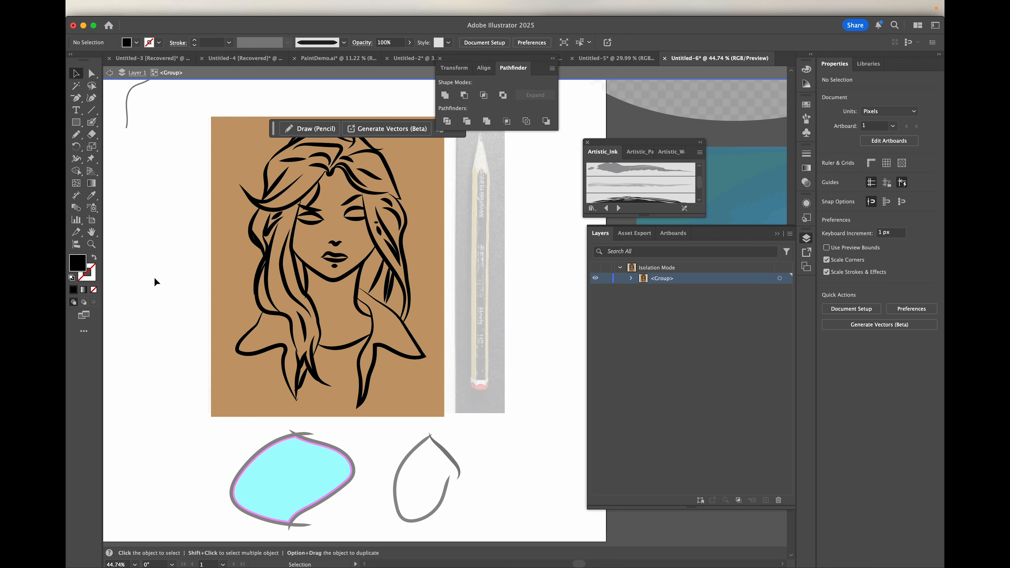
click(242, 160)
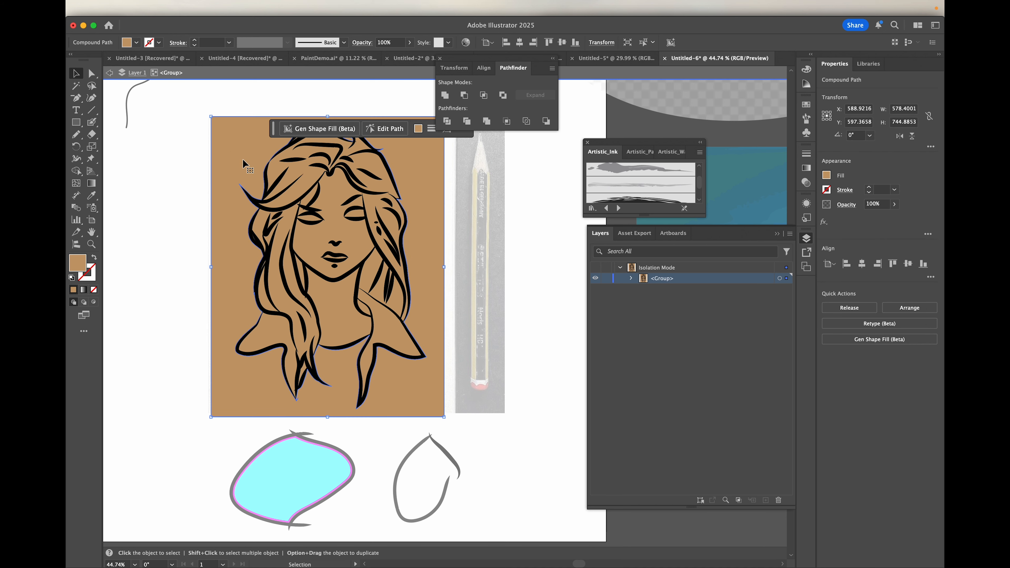
key(Delete)
scroll(225, 167, up, 5)
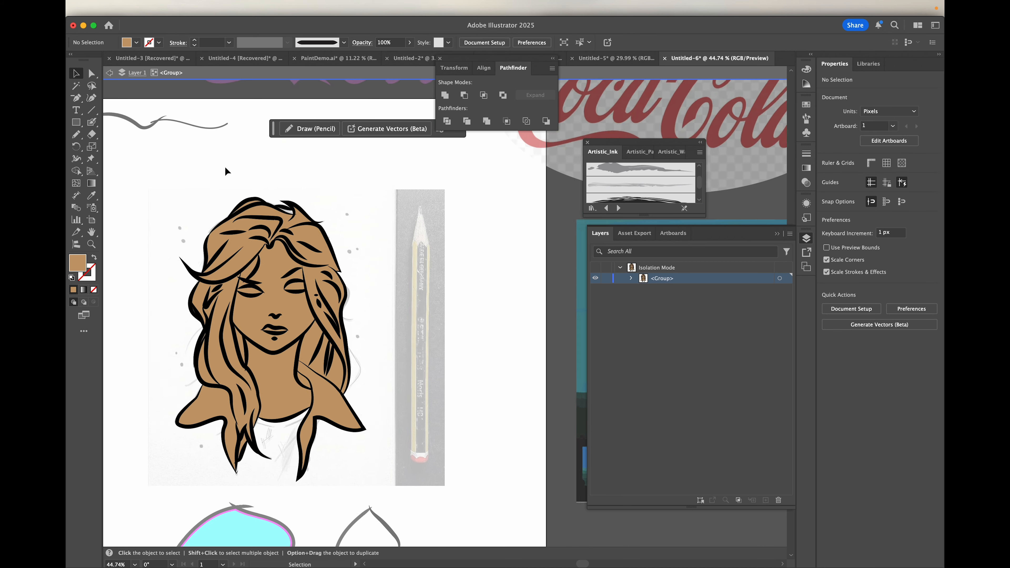
scroll(225, 166, down, 3)
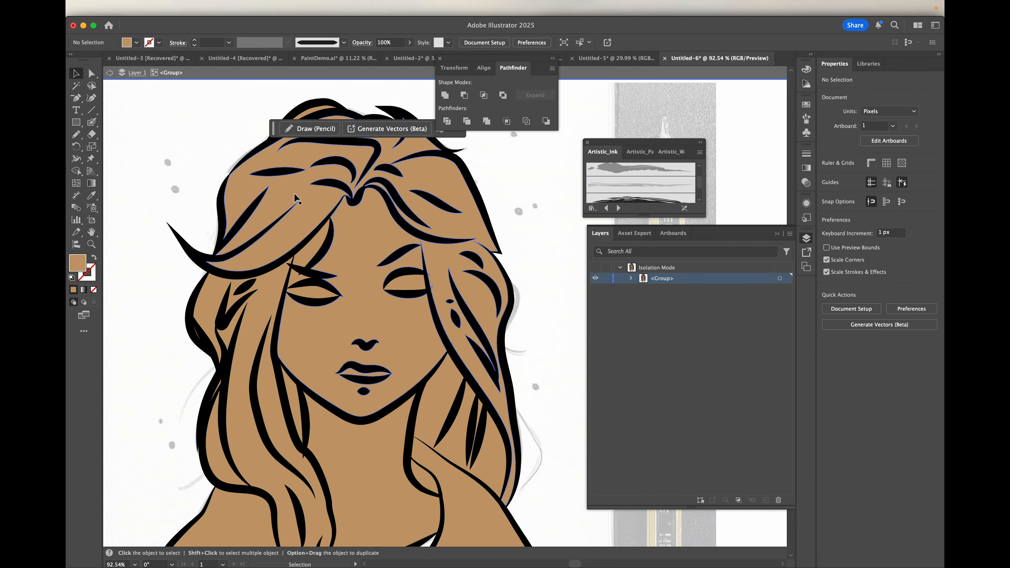
scroll(294, 197, up, 3)
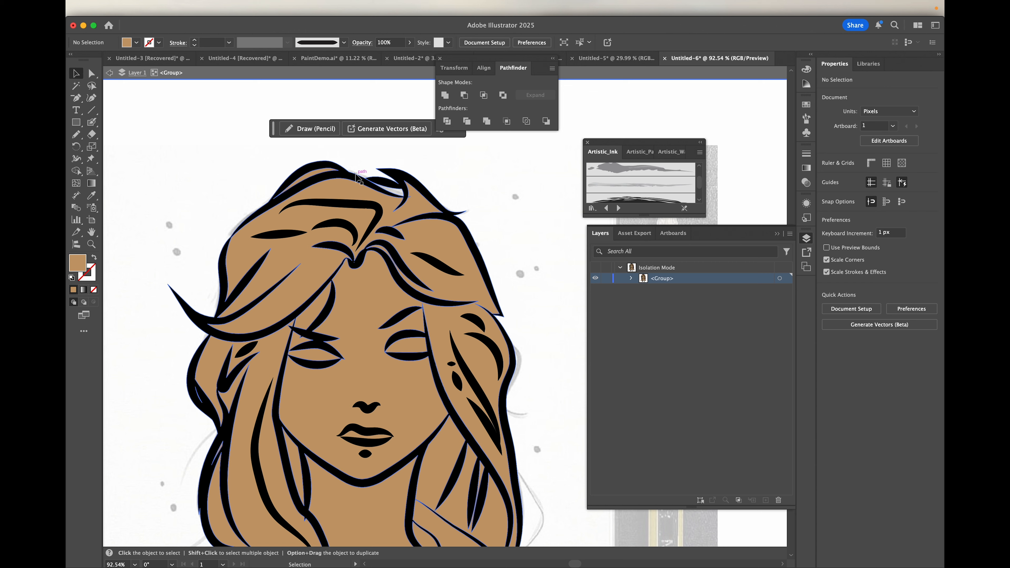
scroll(386, 231, down, 3)
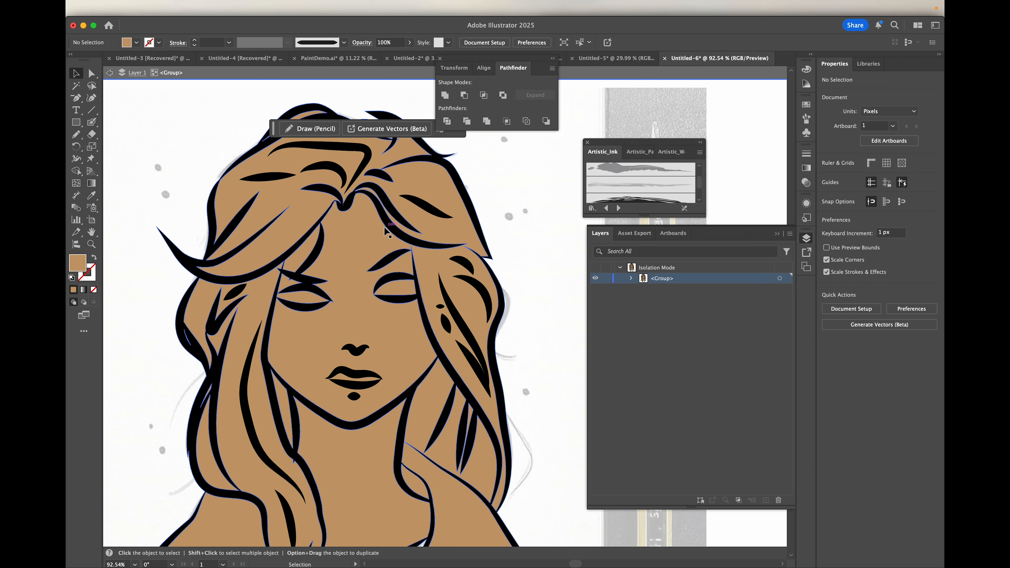
- Select the connected face and hair areas with the side hair sections and fill them with green #7BC46E
click(290, 188)
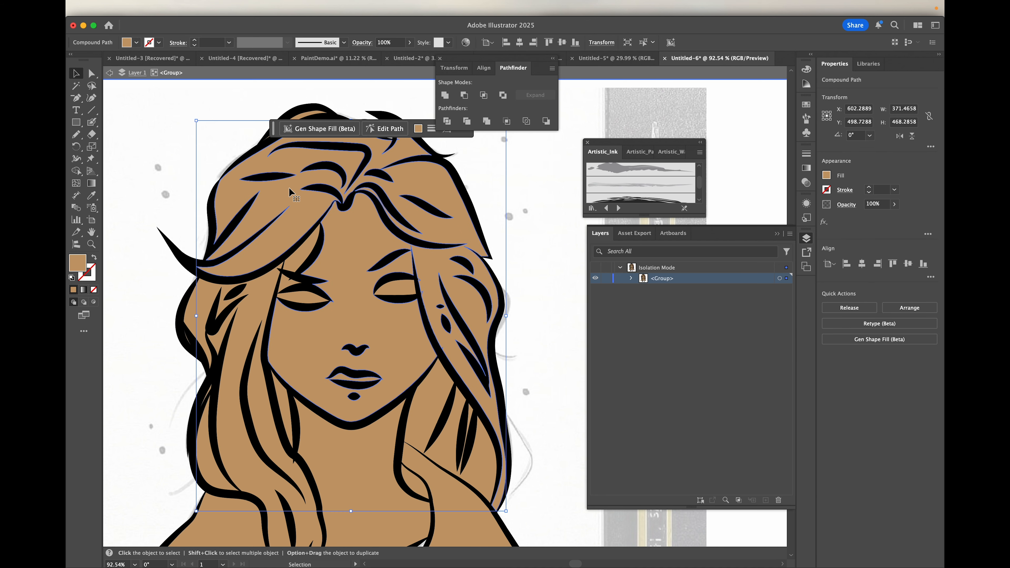
shift+click(254, 301)
shift+click(202, 461)
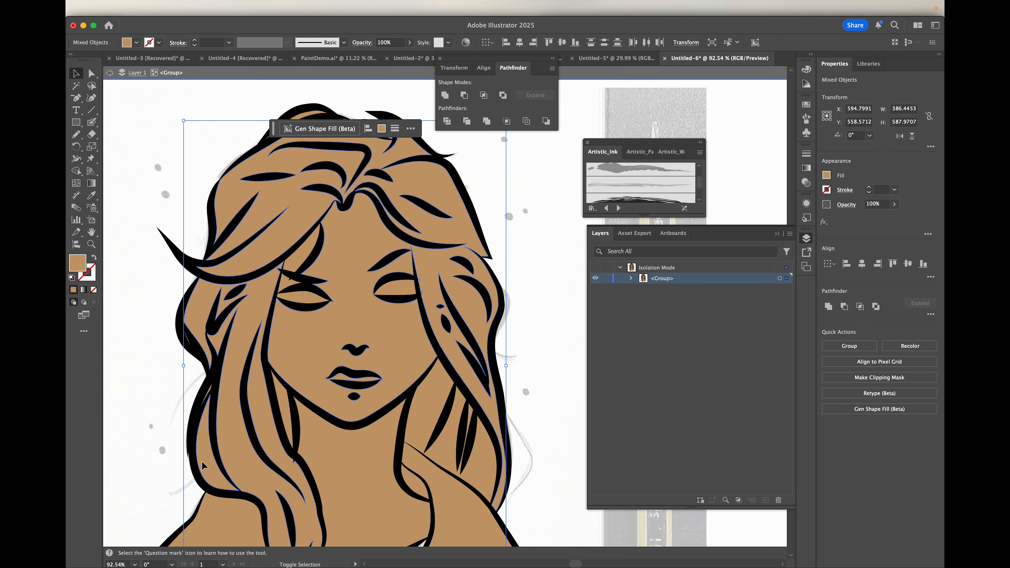
scroll(267, 449, down, 5)
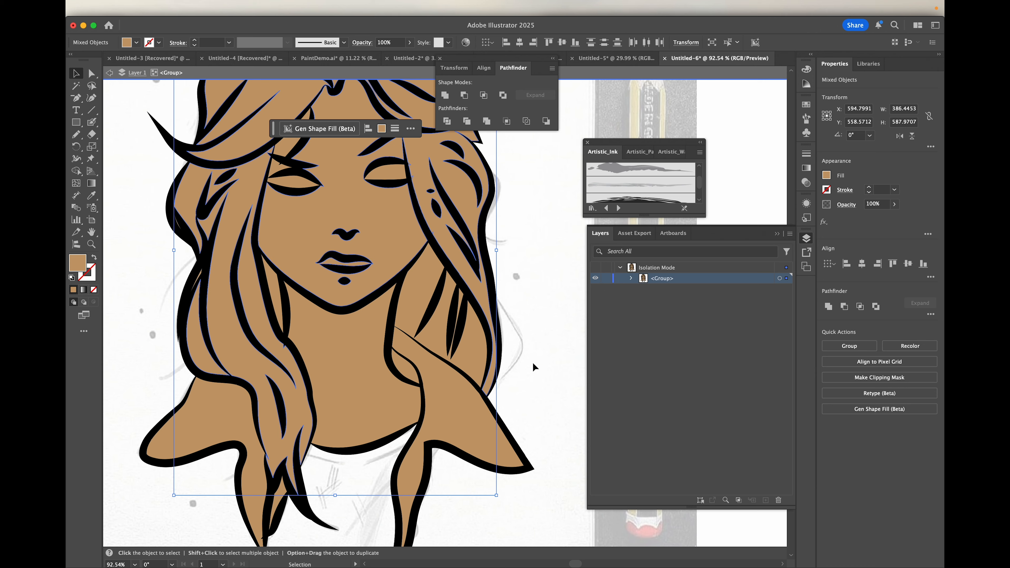
scroll(533, 363, down, 5)
scroll(532, 363, up, 1)
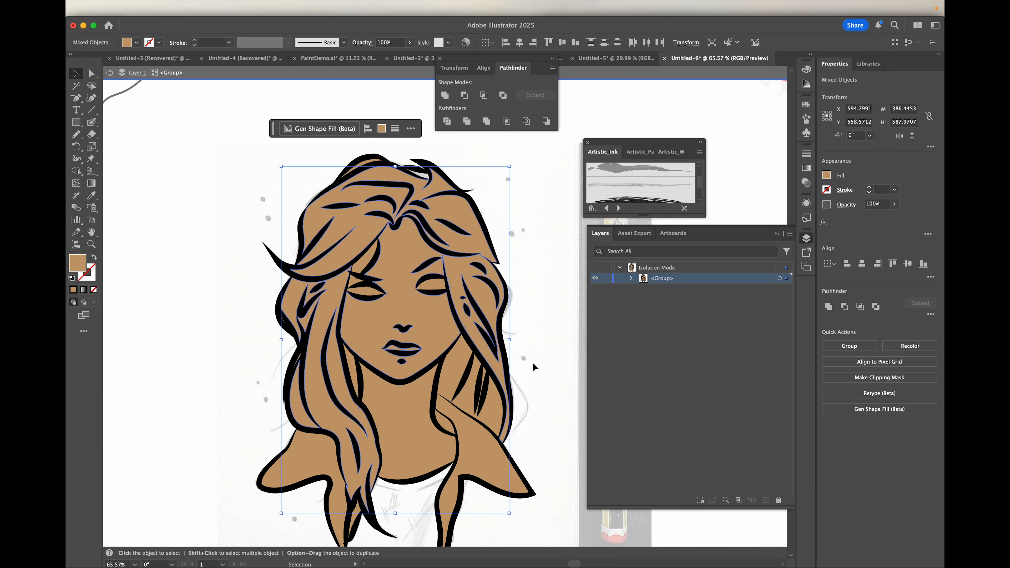
double_click(78, 266)
click(581, 267)
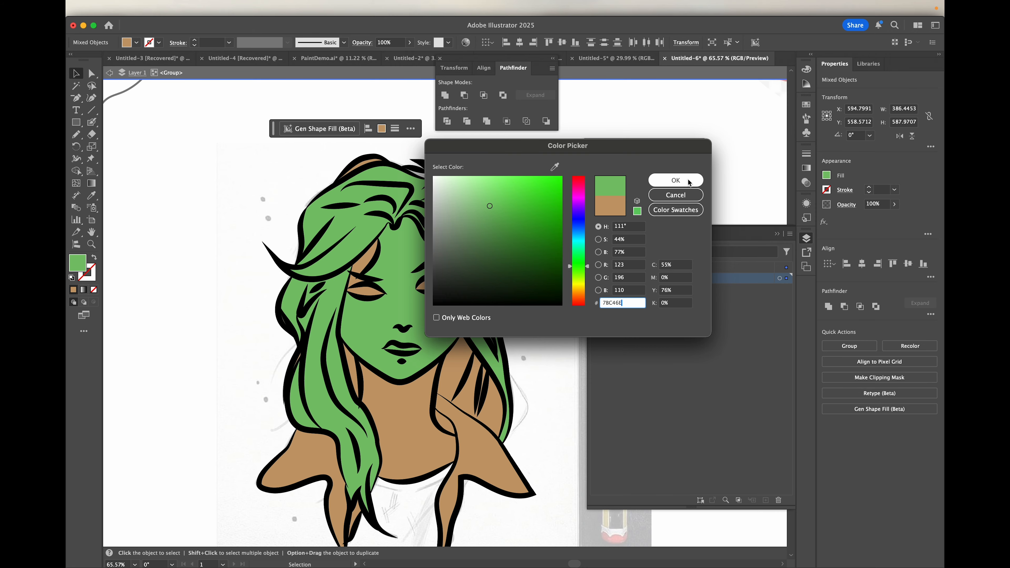
click(675, 180)
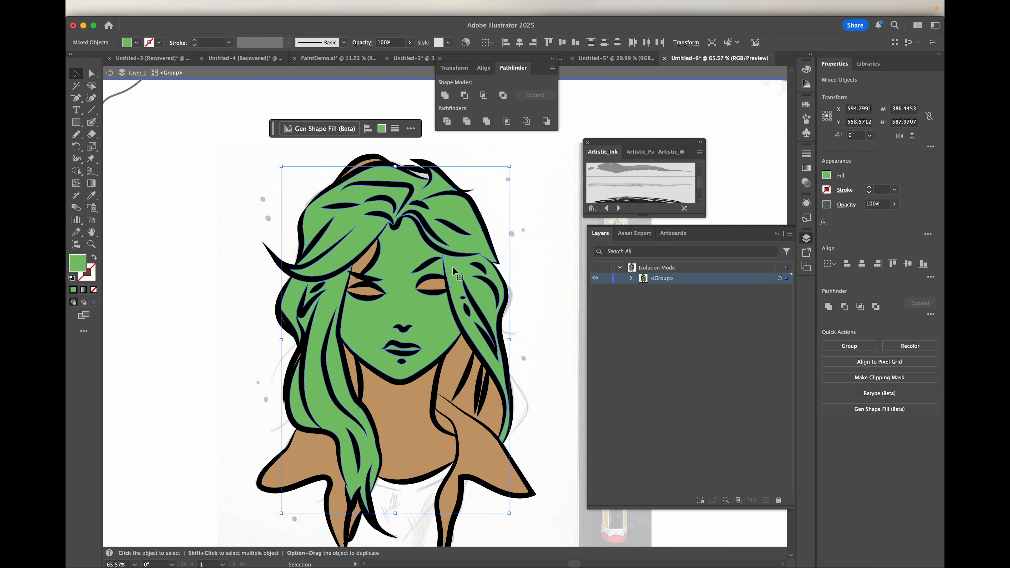
- Inspect the outlines around both eyes and the fringe to see where the green face area connects to the hair
scroll(453, 266, up, 5)
scroll(452, 265, up, 4)
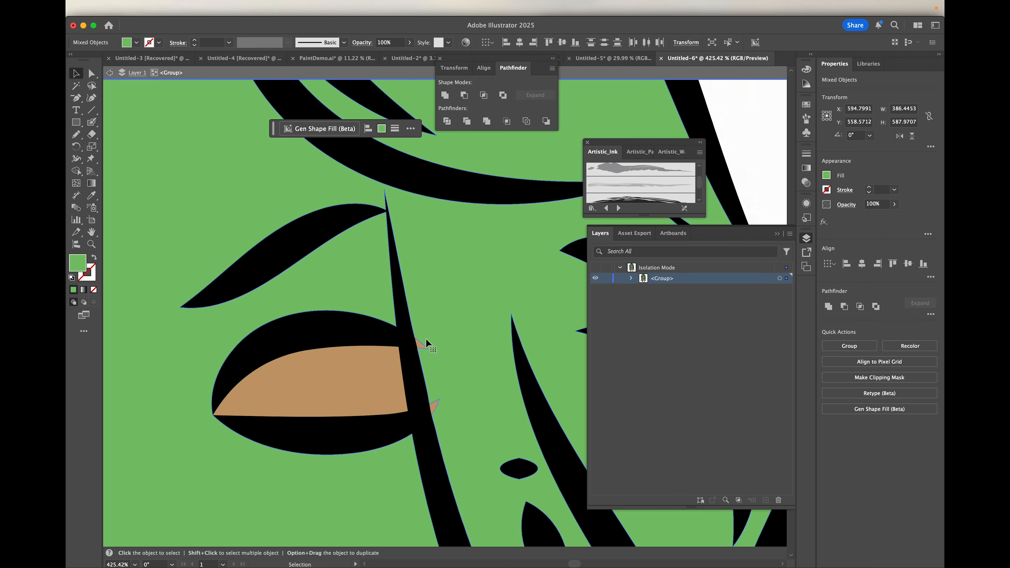
scroll(440, 434, down, 3)
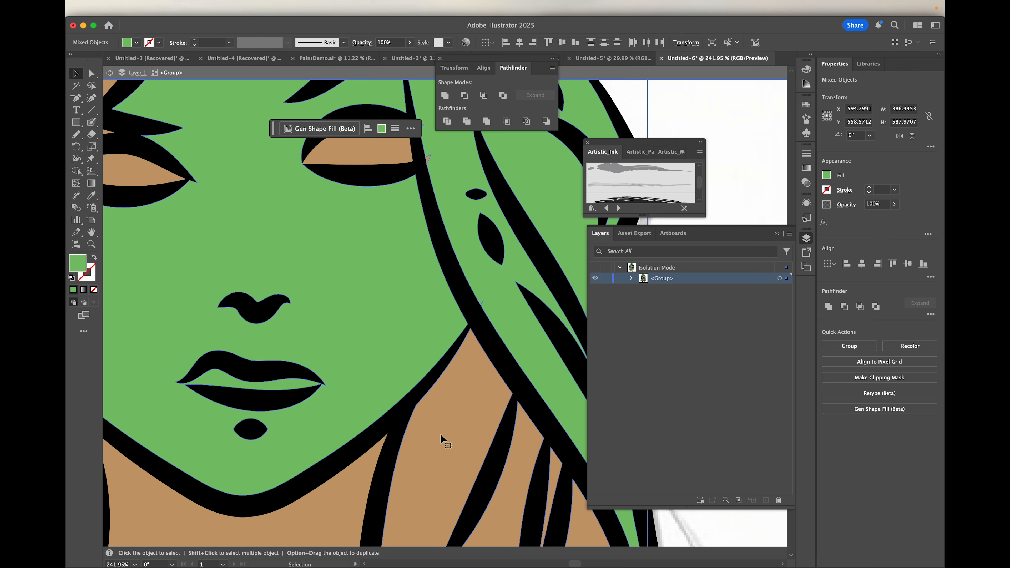
scroll(440, 434, up, 5)
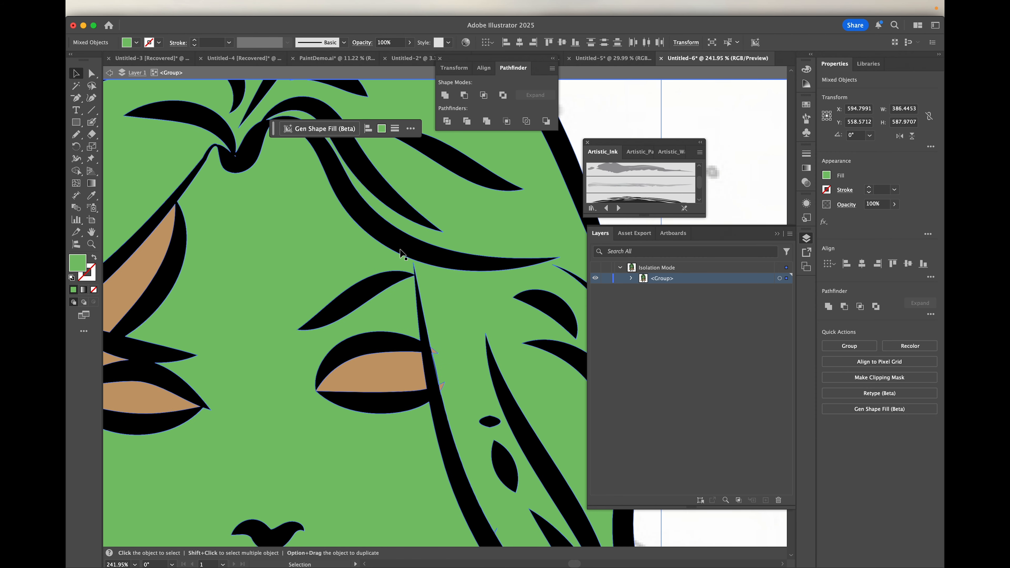
scroll(398, 250, up, 4)
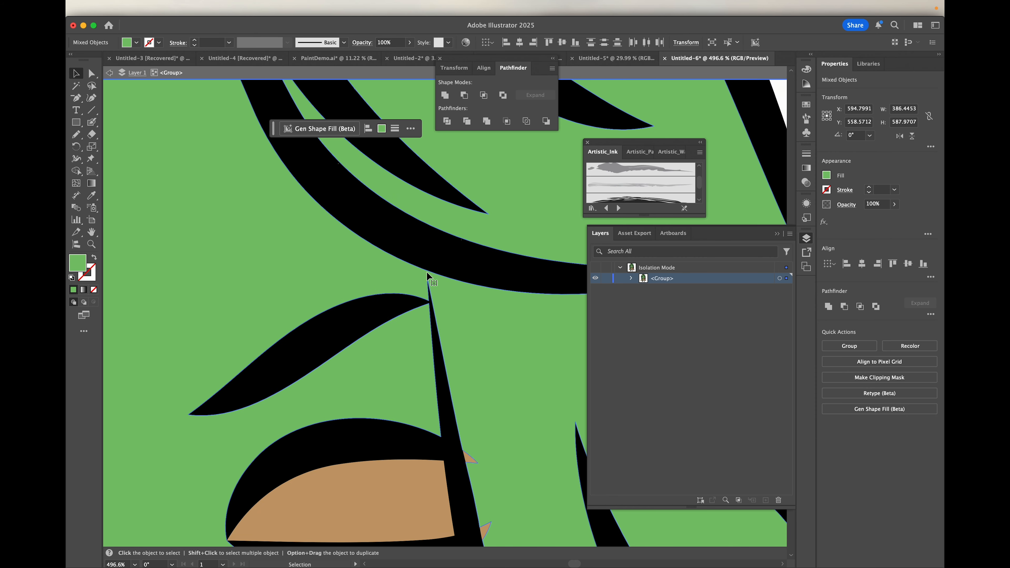
scroll(428, 326, down, 4)
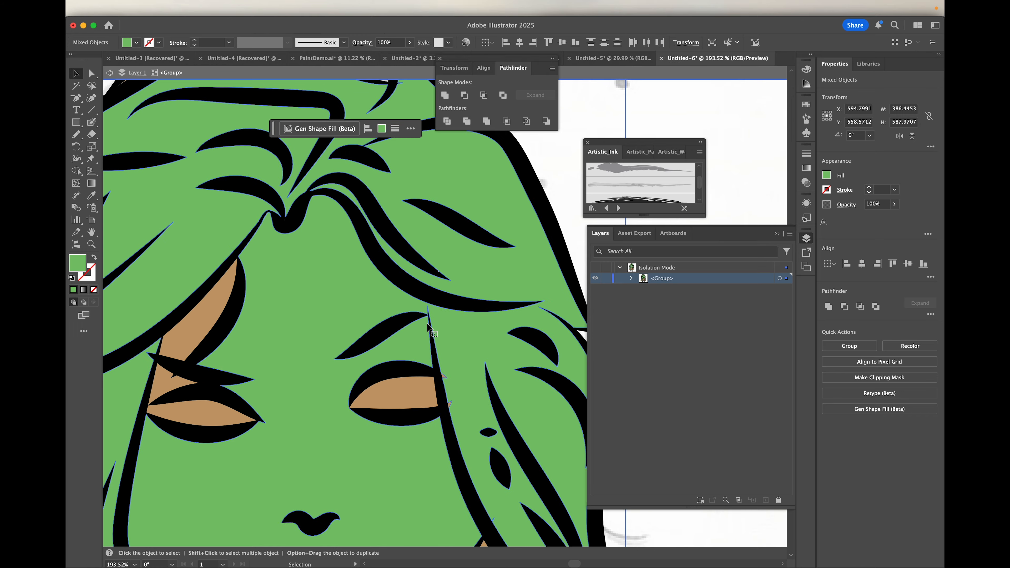
scroll(427, 325, down, 3)
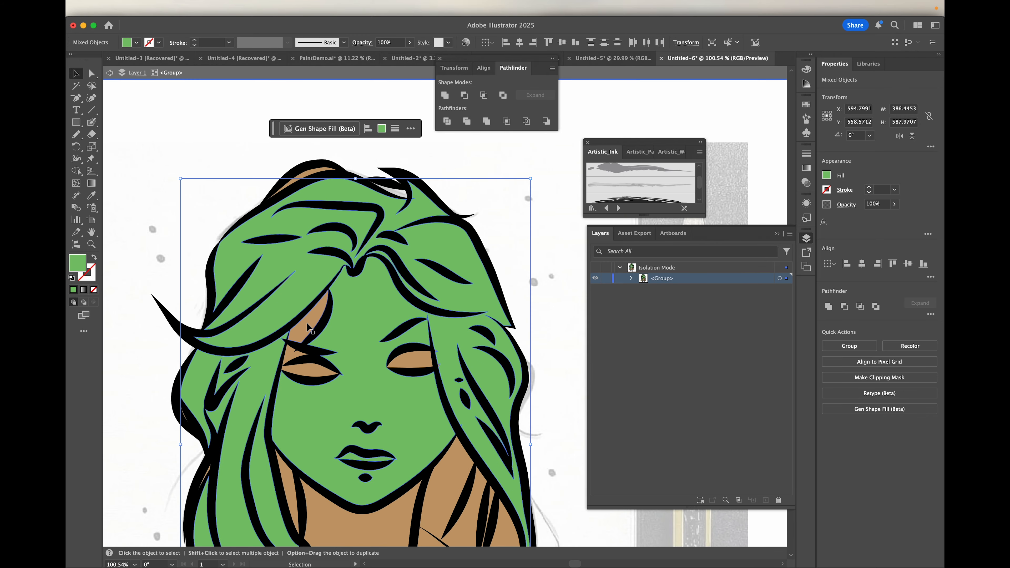
scroll(308, 326, up, 3)
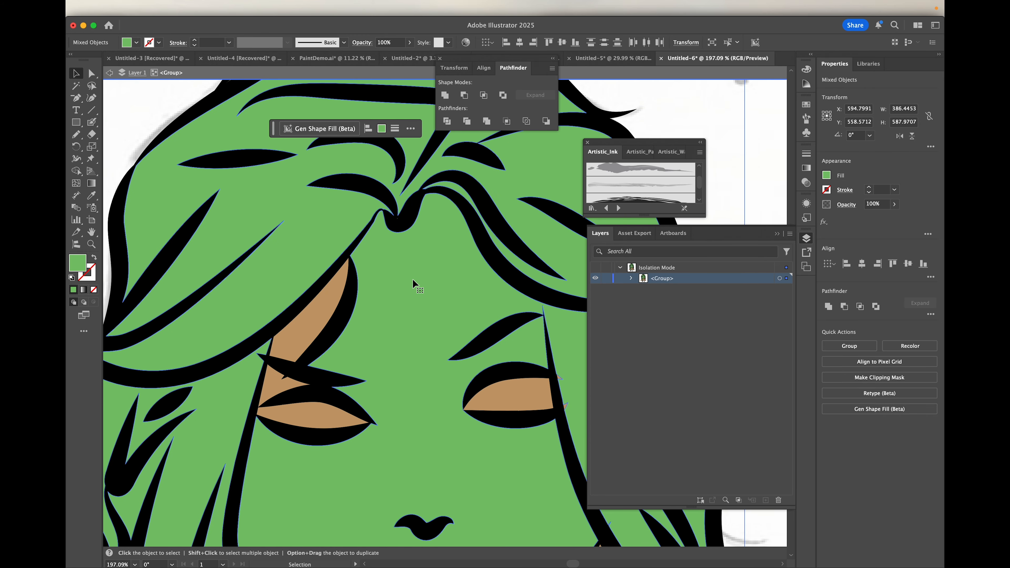
- Isolate the green compound path and erase its narrow link between the side strand's tip and the fringe line with the 10 pt Eraser
double_click(417, 282)
scroll(415, 282, right, 5)
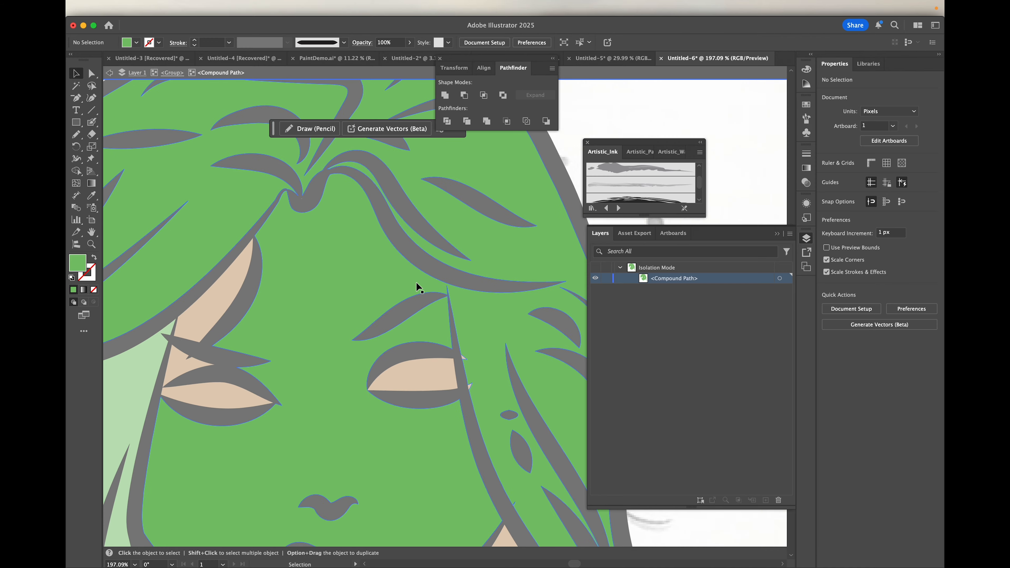
scroll(416, 281, up, 2)
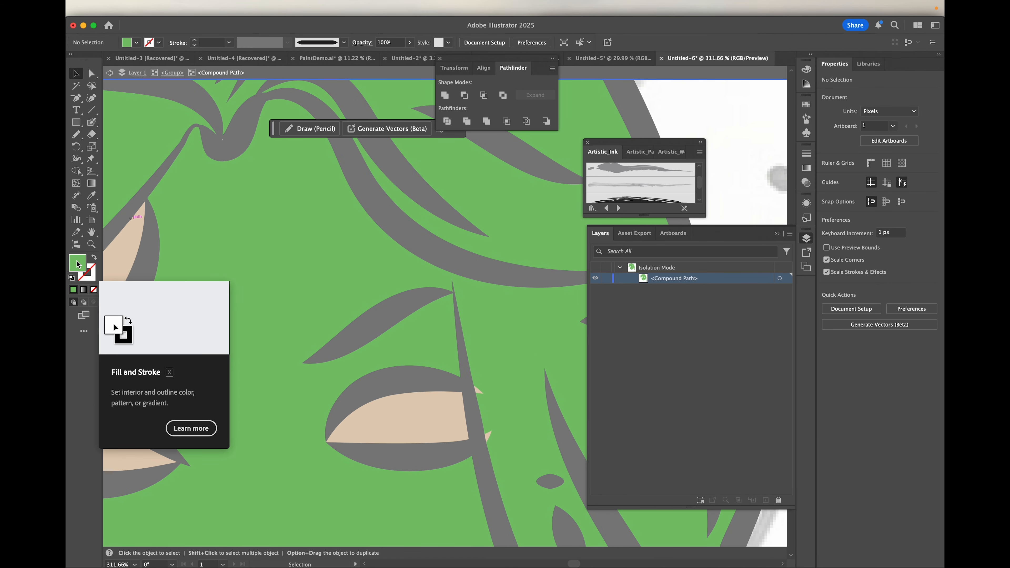
click(91, 136)
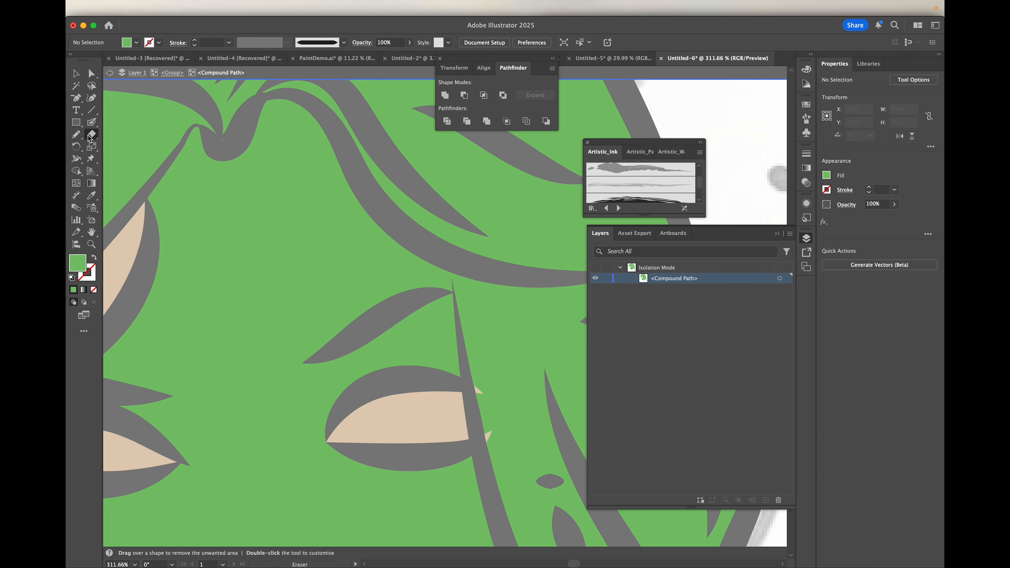
double_click(91, 136)
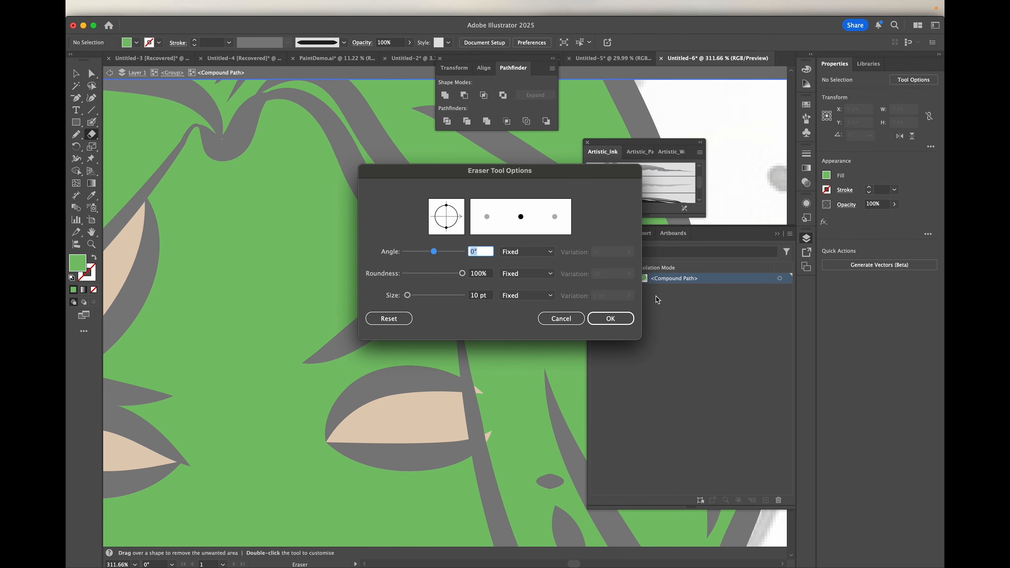
click(609, 318)
scroll(465, 313, up, 3)
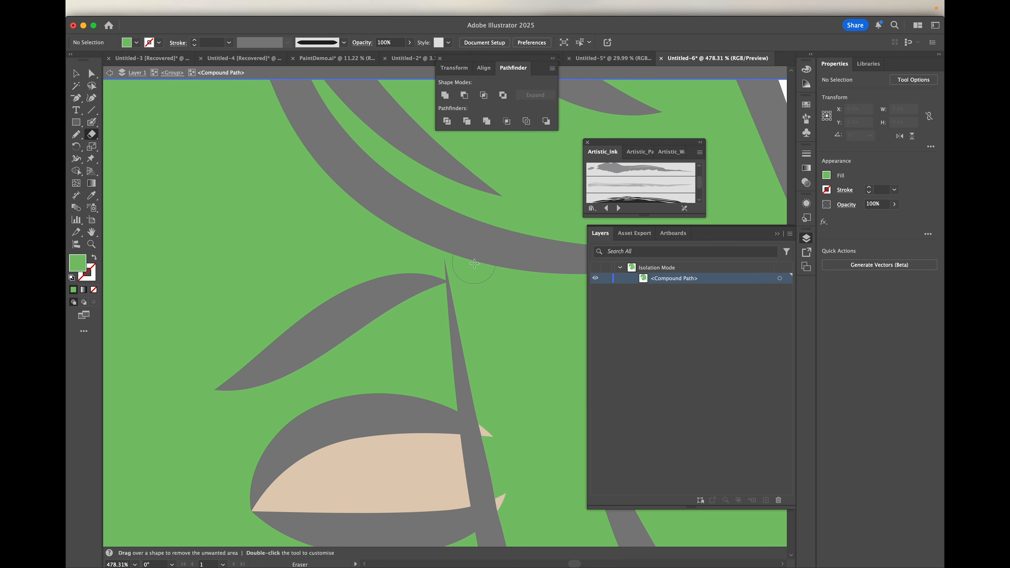
drag(465, 273, 463, 246)
scroll(462, 246, down, 5)
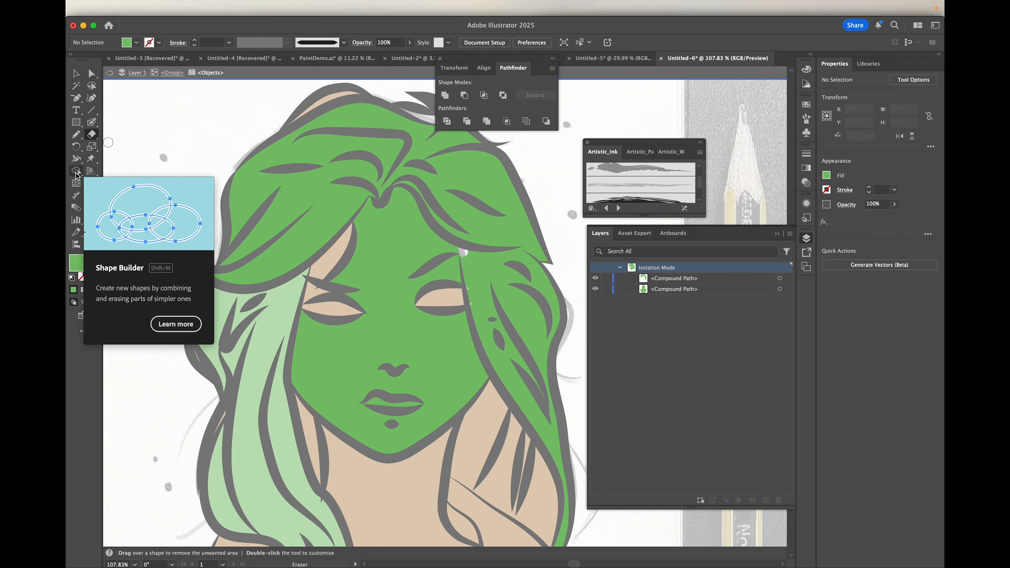
- Select the green face area separated from the hair
click(77, 171)
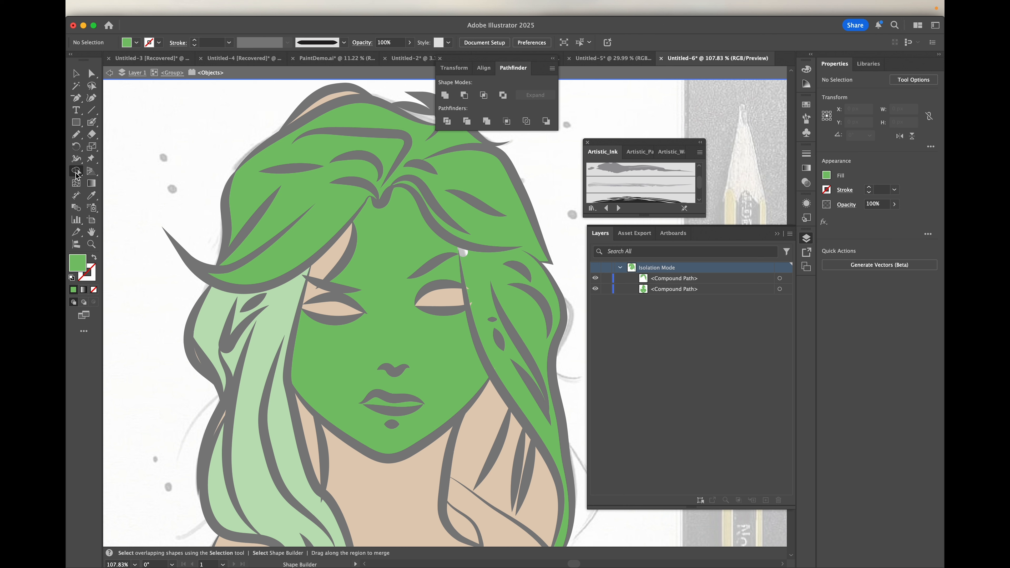
click(76, 73)
click(391, 235)
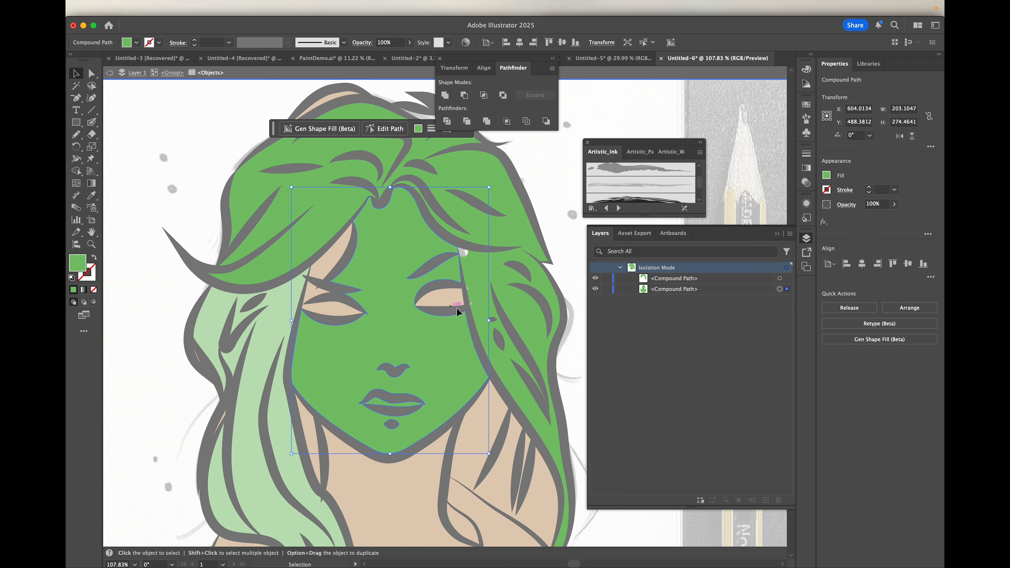
double_click(78, 265)
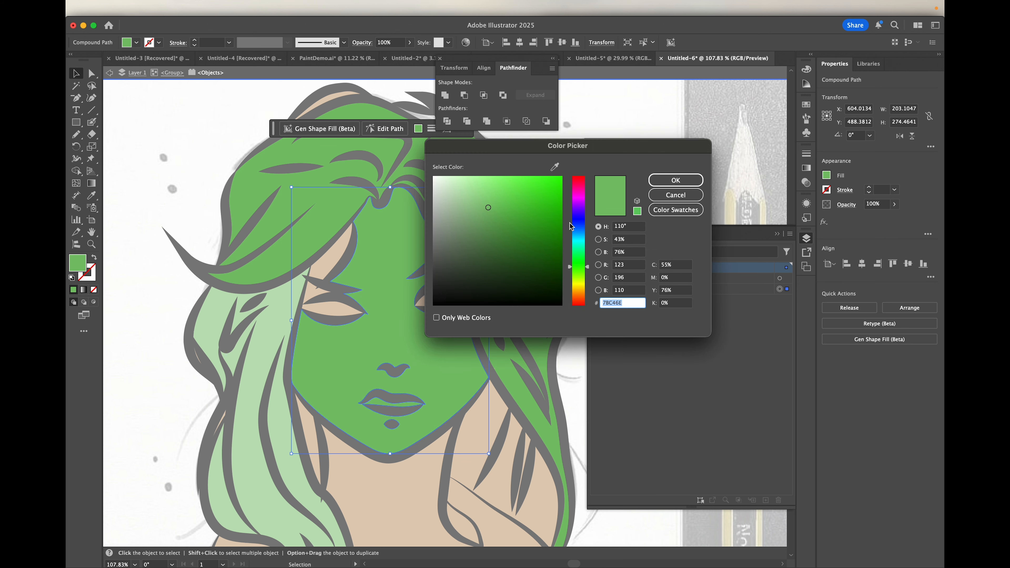
click(578, 289)
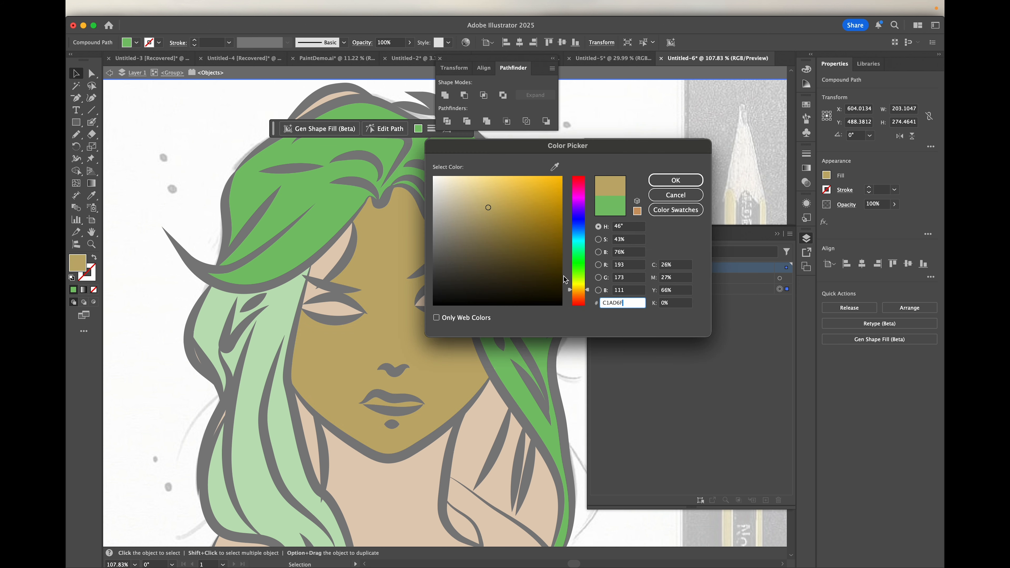
click(535, 254)
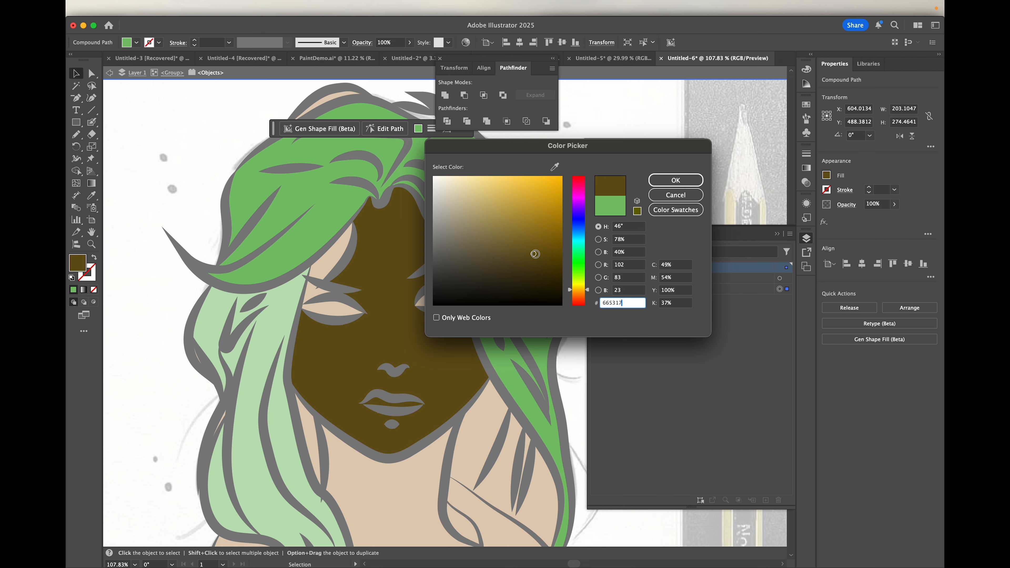
click(520, 220)
click(554, 224)
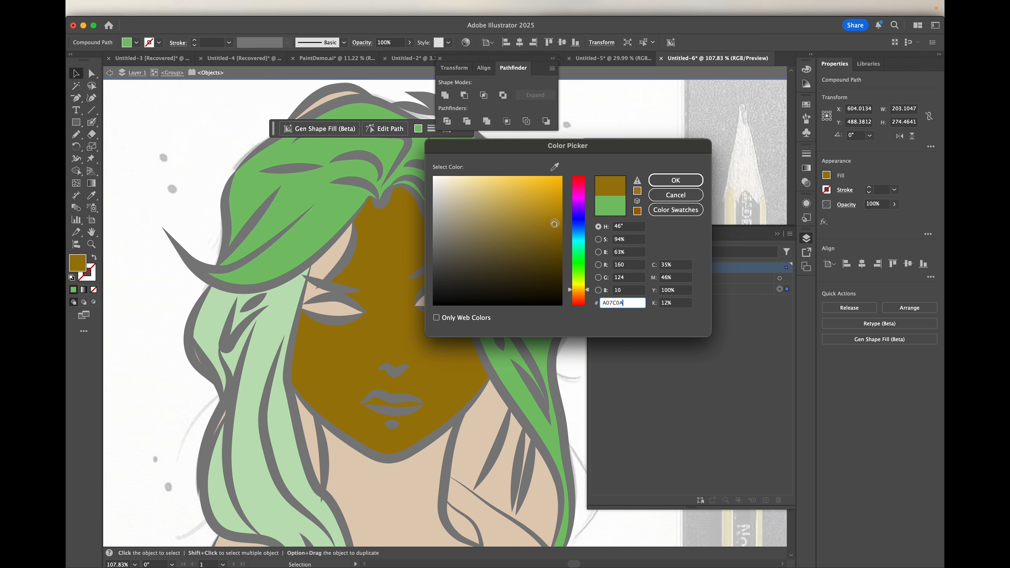
click(674, 196)
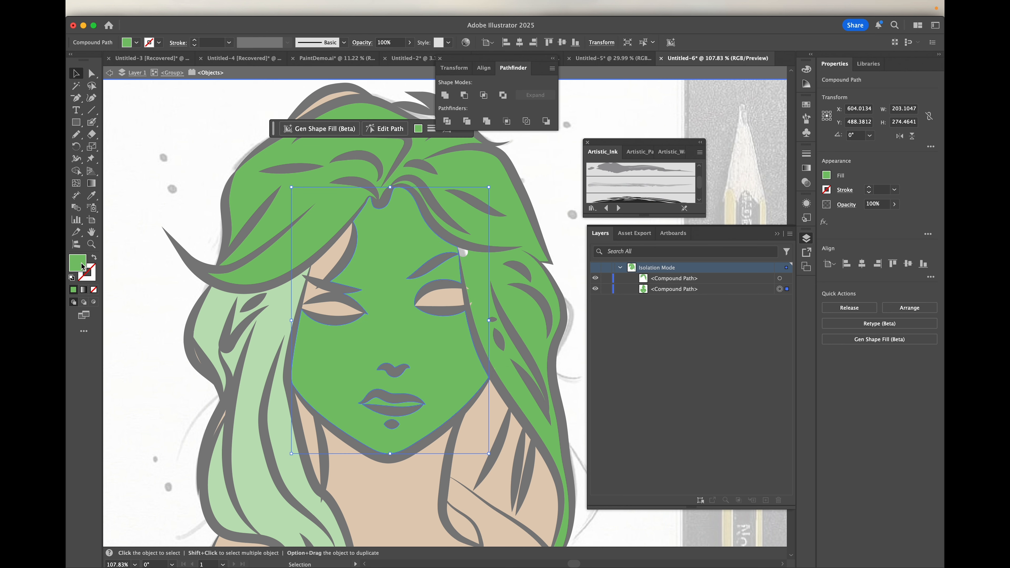
- Fill the face with the light tan-brown swatch and leave isolation mode
click(136, 42)
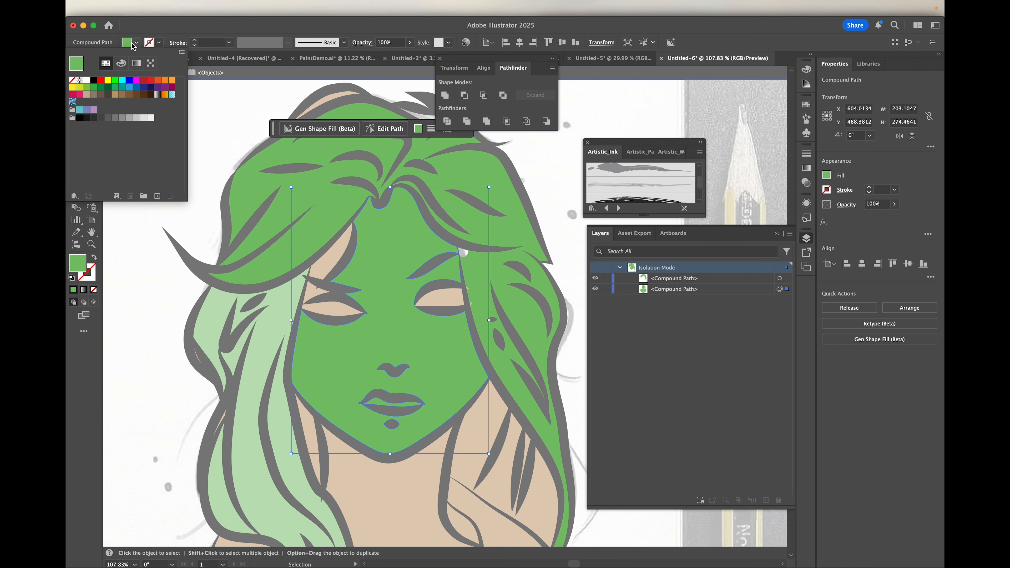
click(129, 96)
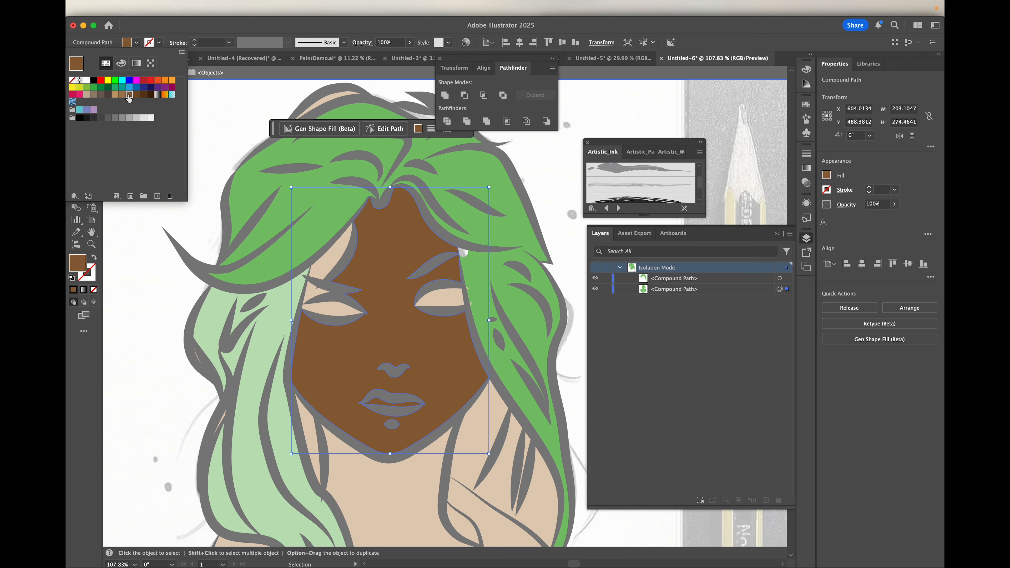
click(122, 95)
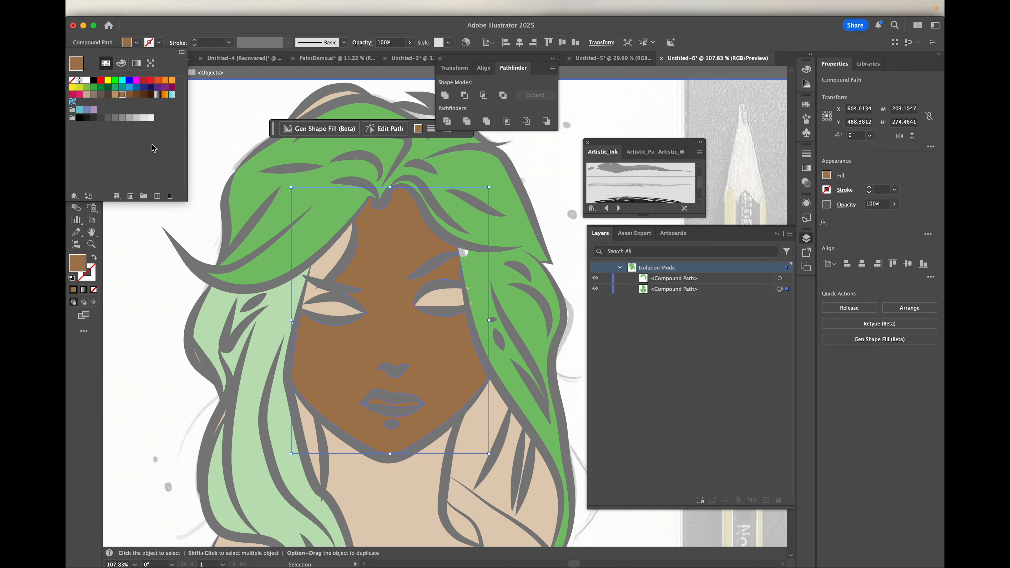
click(115, 95)
click(222, 114)
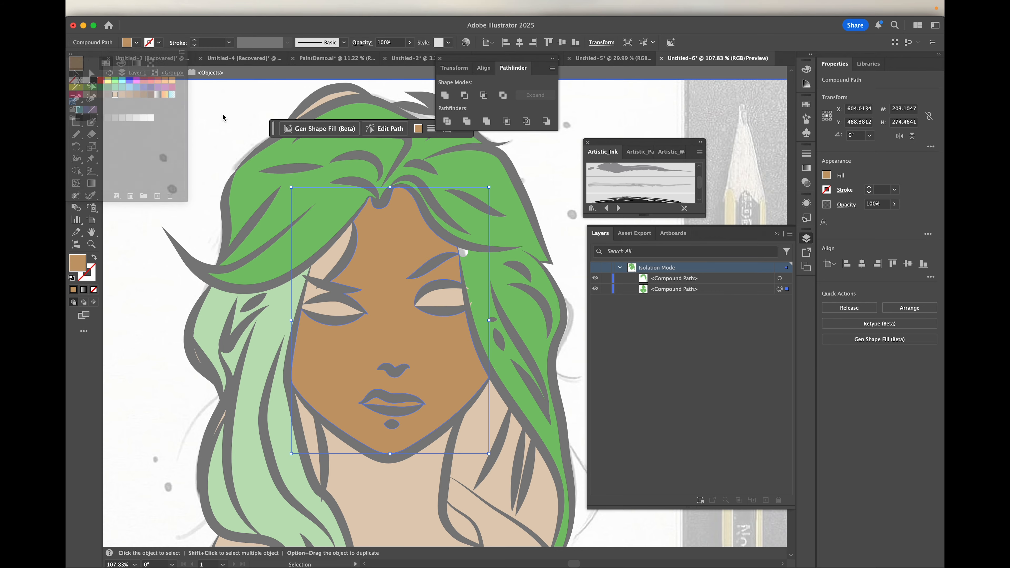
double_click(221, 114)
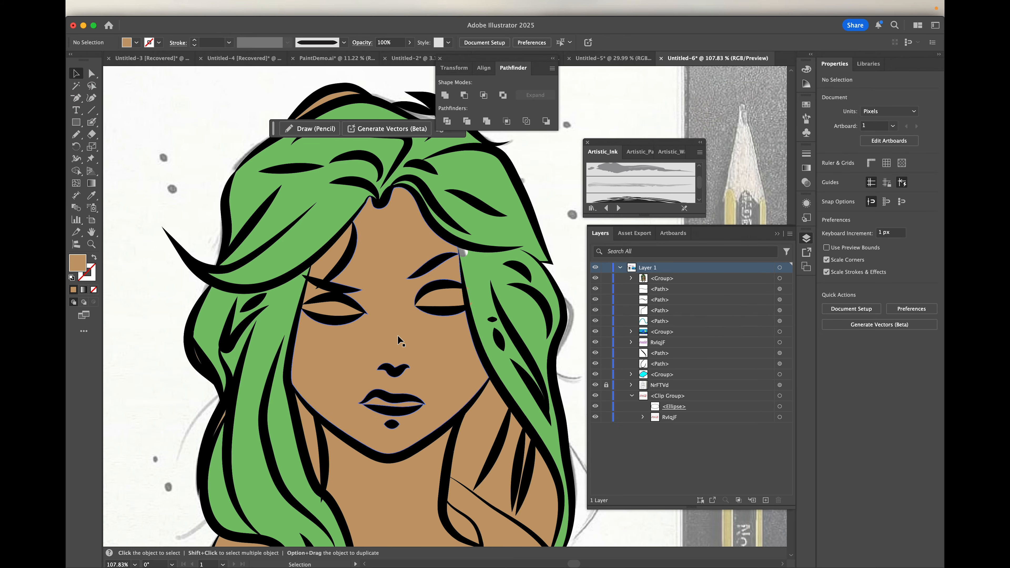
- Isolate the portrait group, fill the face area with the medium brown swatch, and leave isolation mode
scroll(398, 335, down, 5)
click(397, 336)
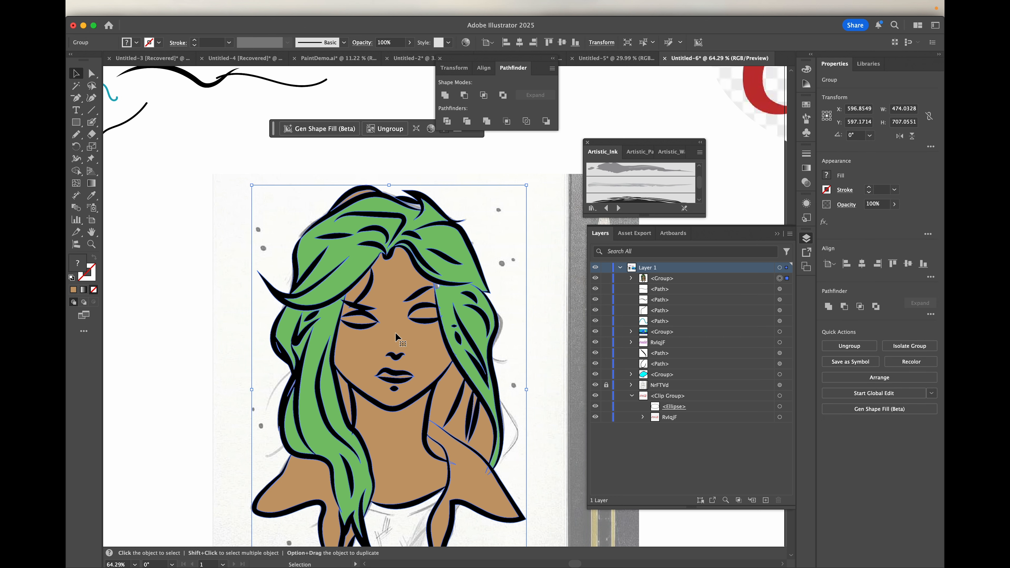
double_click(396, 324)
click(396, 324)
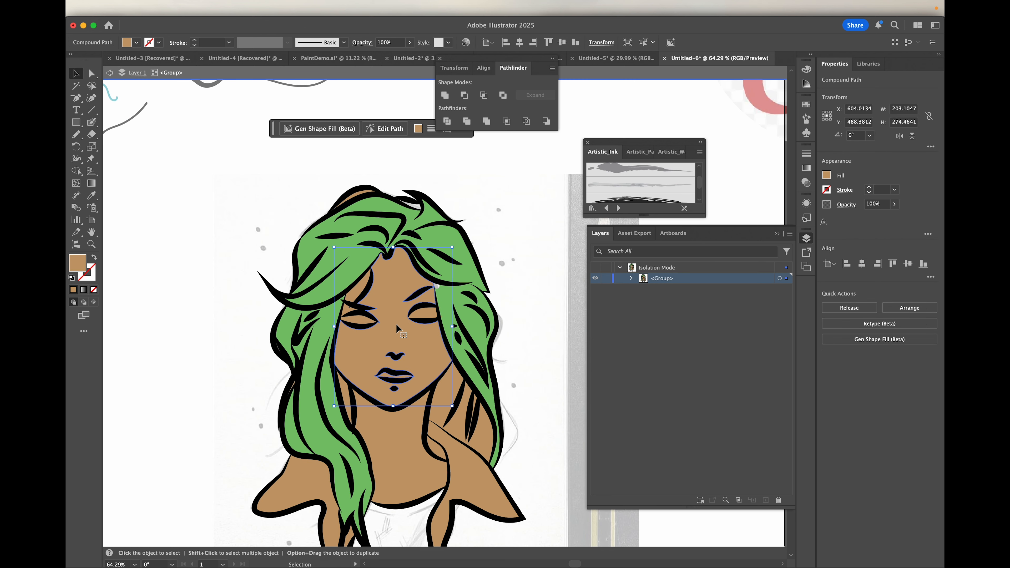
click(137, 42)
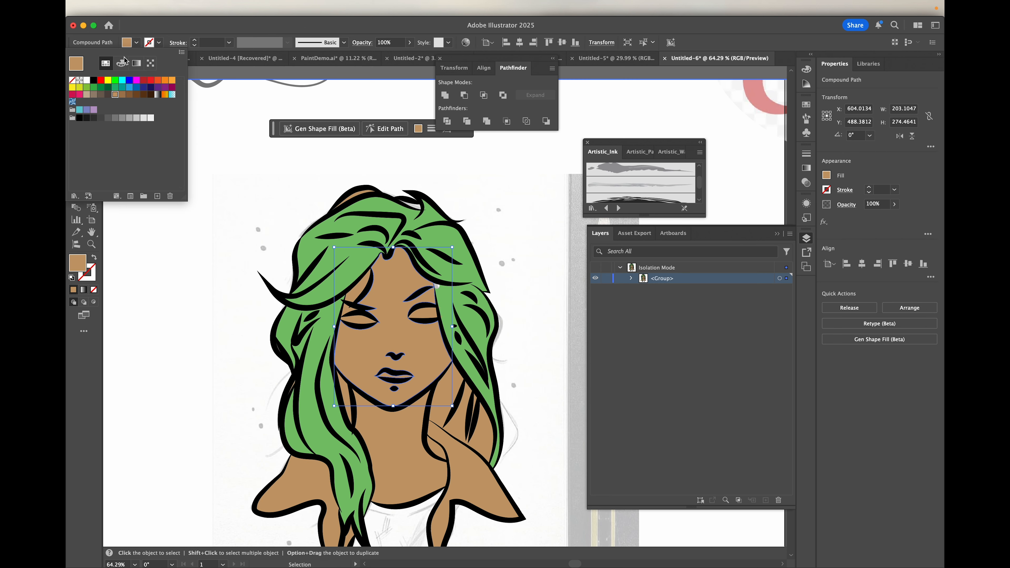
click(123, 95)
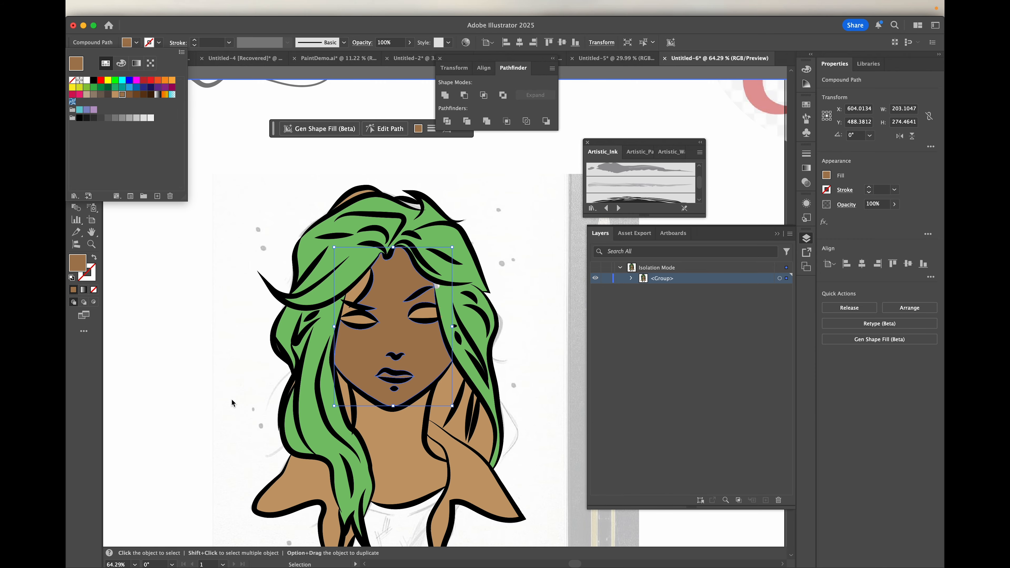
click(200, 337)
double_click(199, 337)
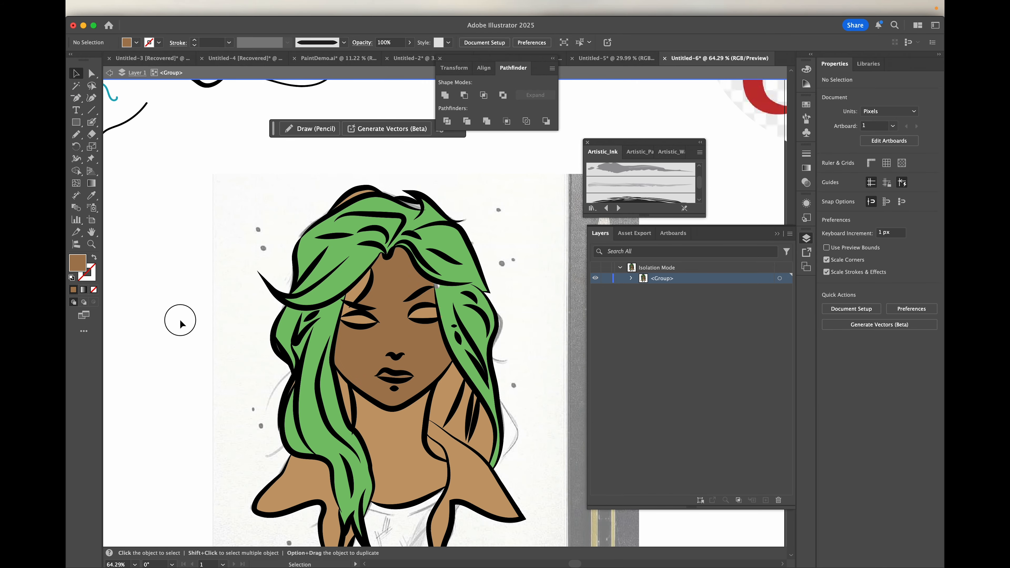
- Isolate the portrait group and fill the tan skin patches beneath the fringe, above the partly covered eye, with the same medium brown swatch
scroll(338, 378, down, 1)
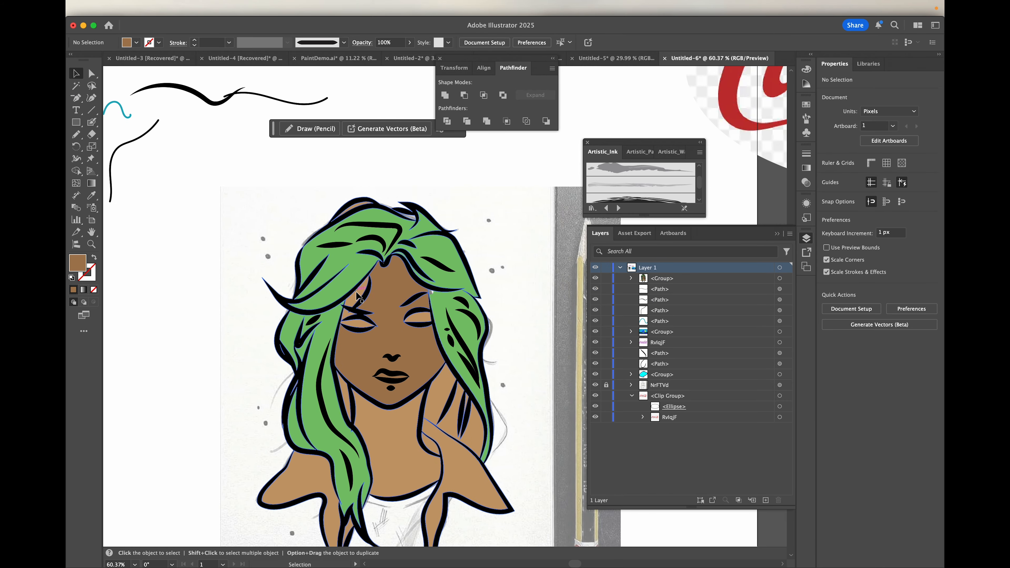
scroll(356, 294, up, 10)
click(350, 247)
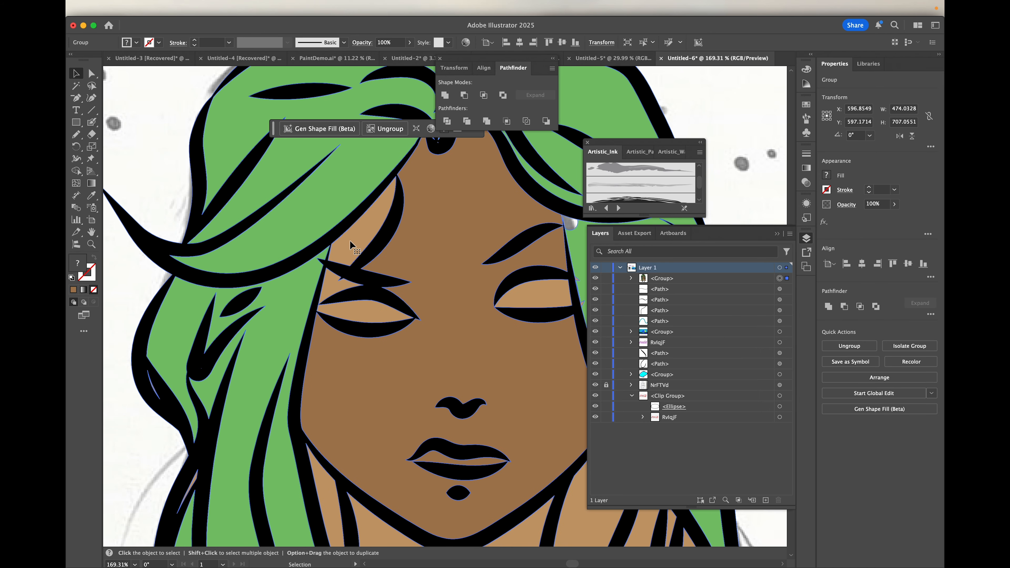
double_click(349, 248)
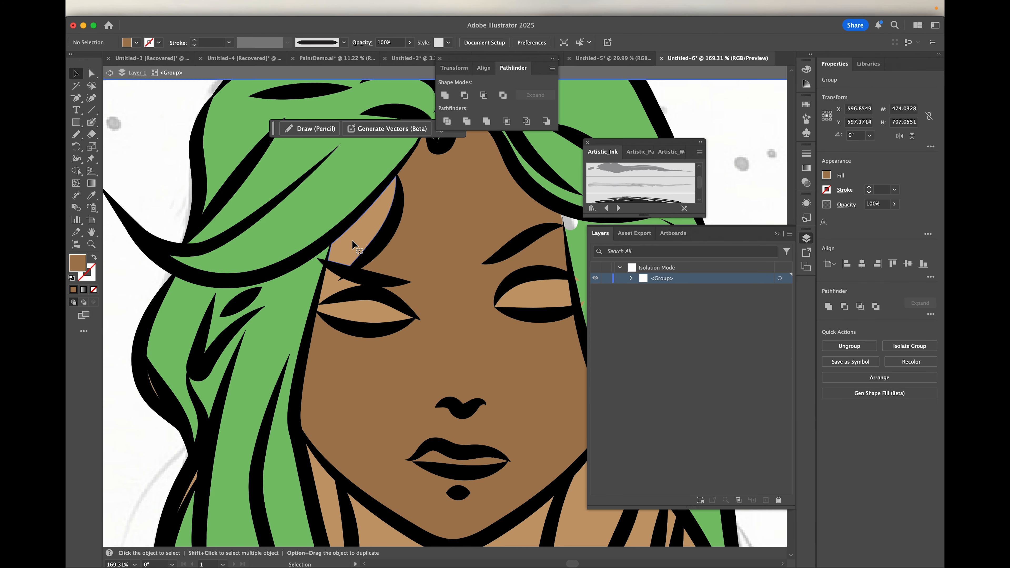
shift+click(330, 287)
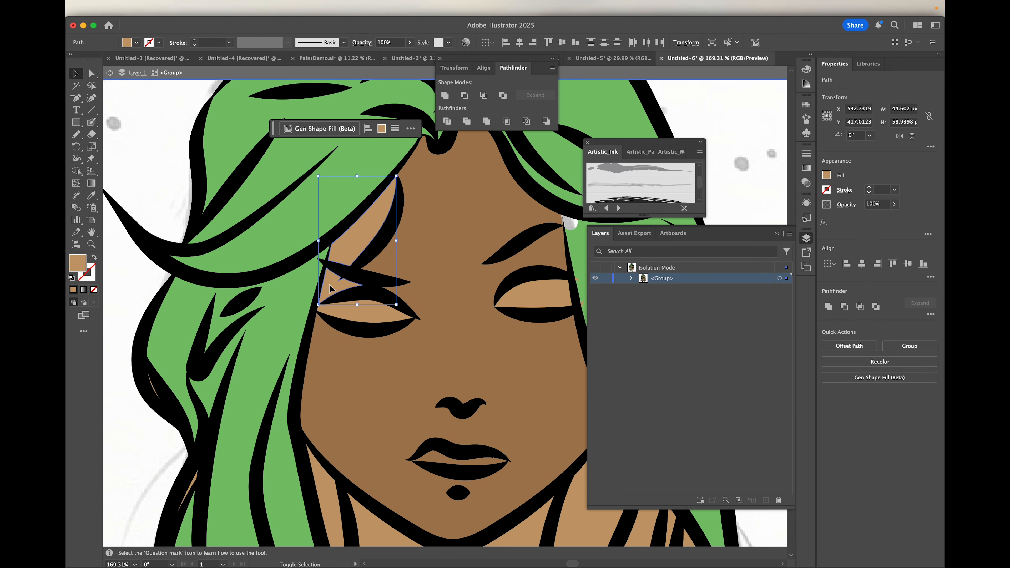
click(136, 43)
click(122, 97)
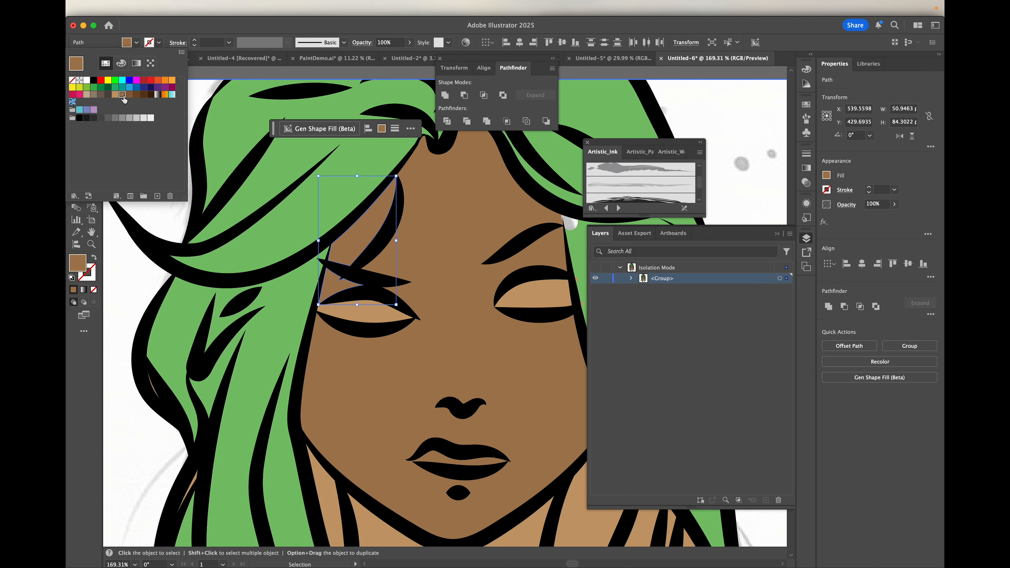
- Select both tan eye openings and fill them with a pale cream color, F9F4D4
click(373, 318)
click(372, 317)
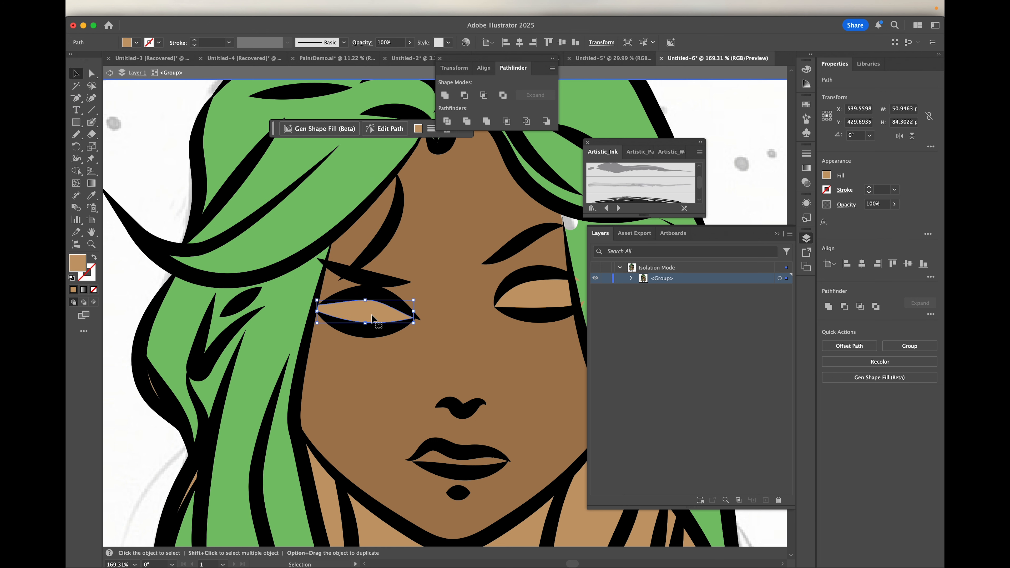
shift+click(548, 304)
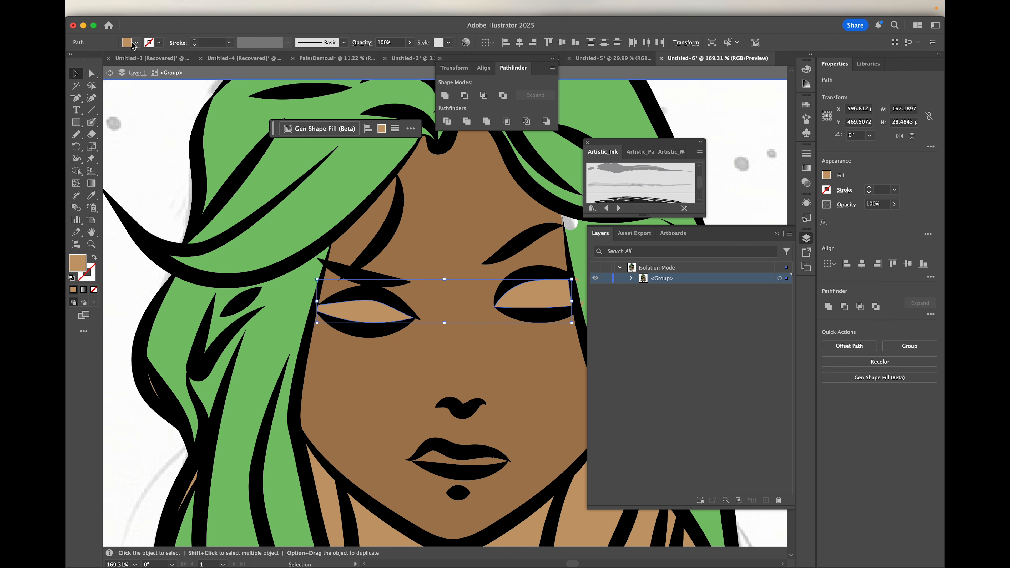
click(133, 45)
click(87, 80)
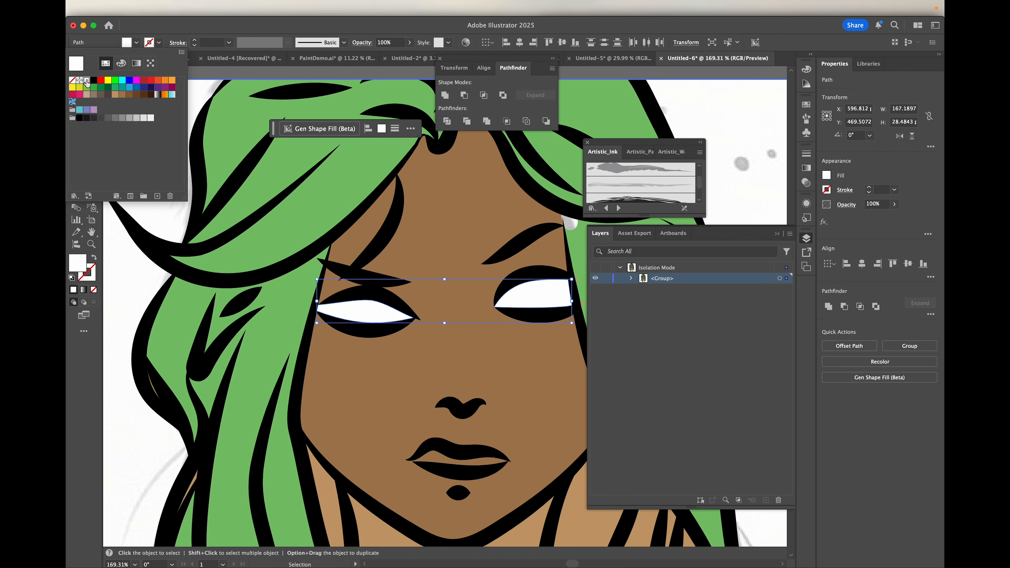
click(77, 266)
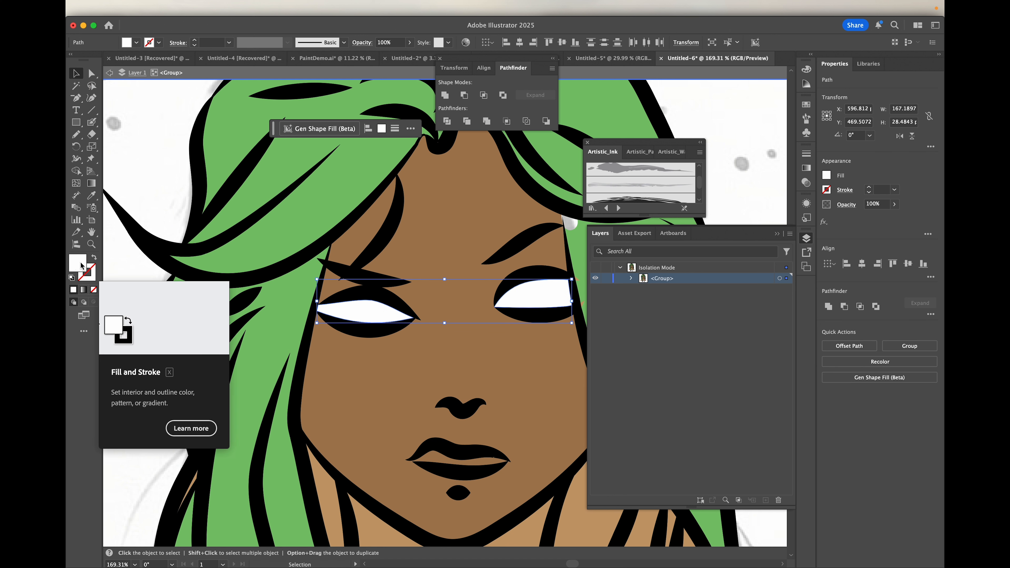
double_click(81, 266)
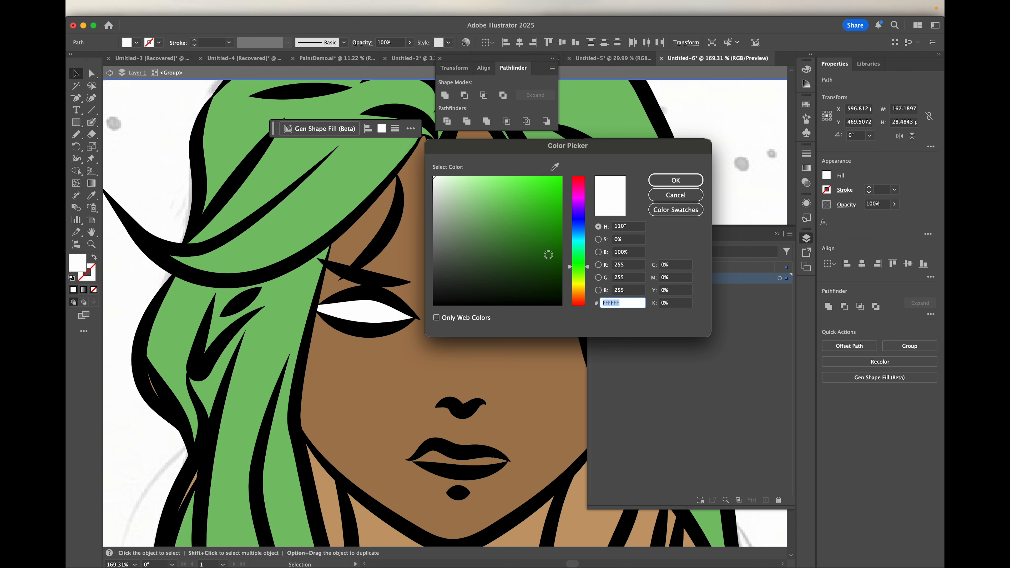
click(574, 283)
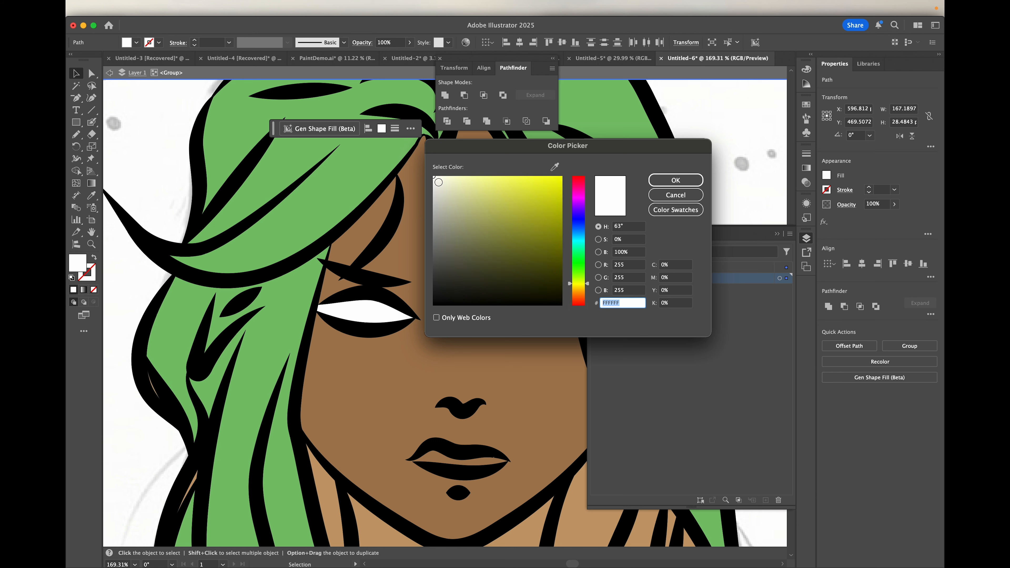
click(575, 287)
click(446, 179)
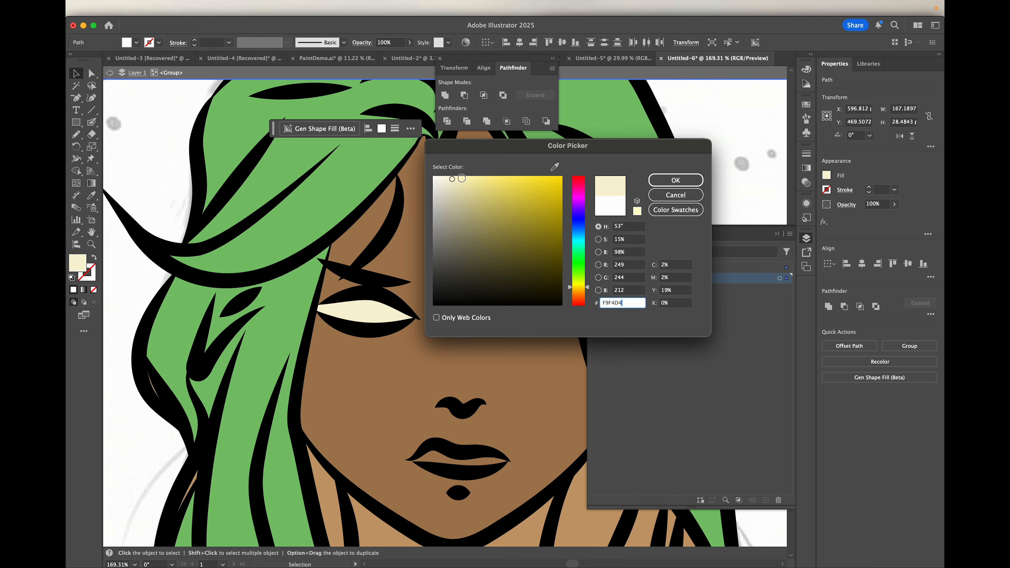
click(676, 180)
- Select the tan areas beside the neck, behind the face, and fill them with the medium green swatch
scroll(366, 352, down, 5)
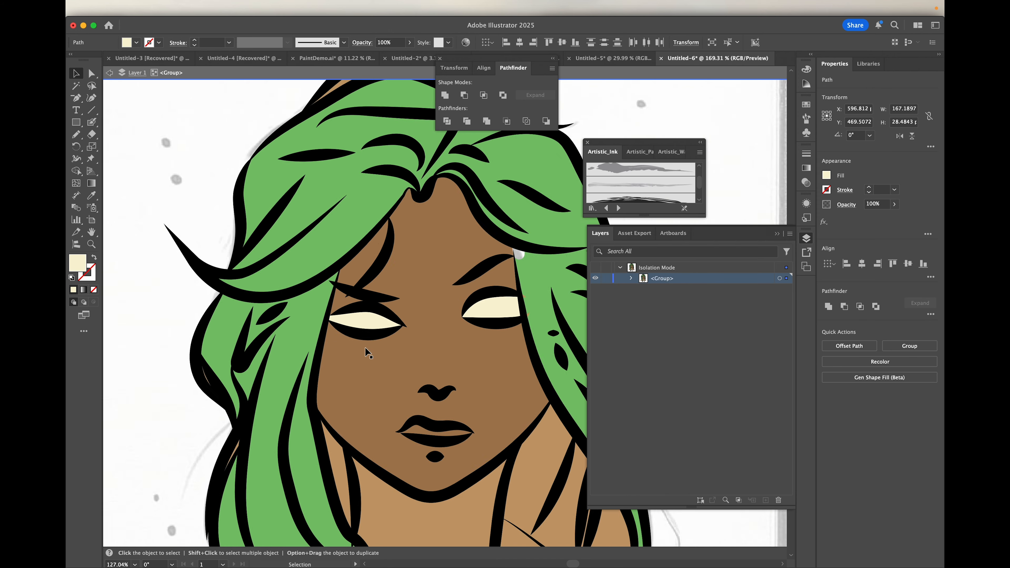
scroll(366, 352, down, 3)
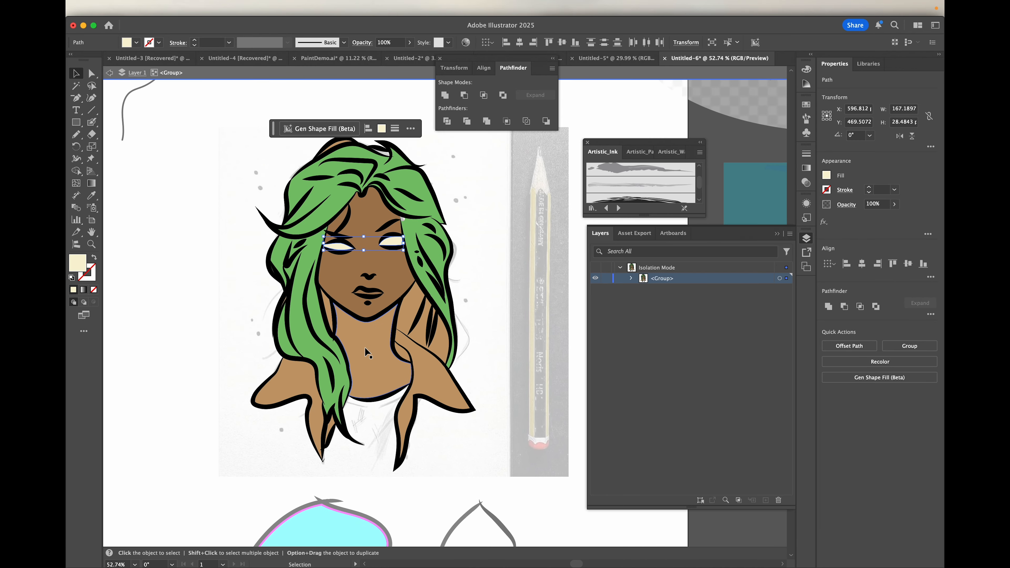
scroll(366, 352, up, 4)
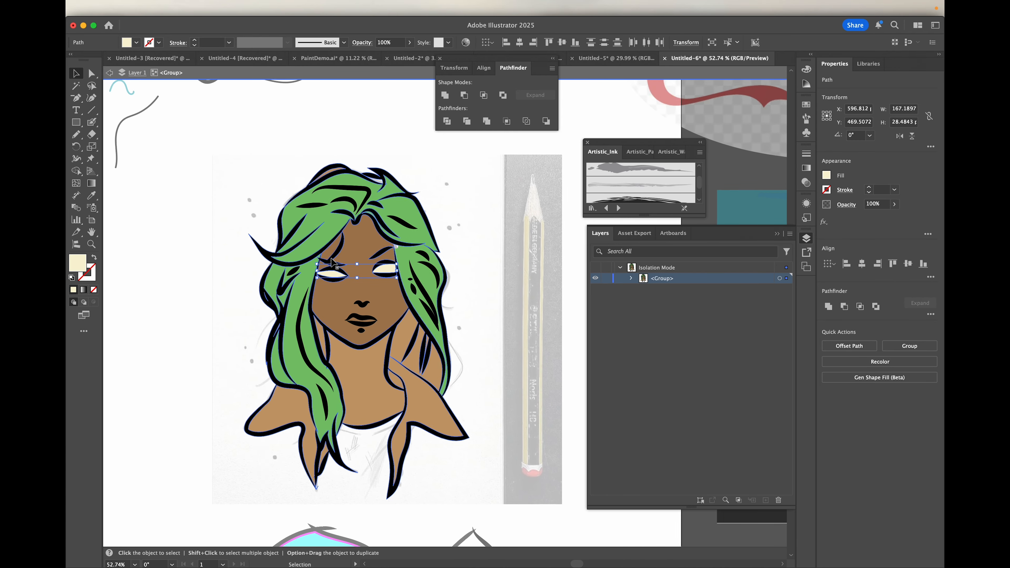
scroll(370, 392, up, 3)
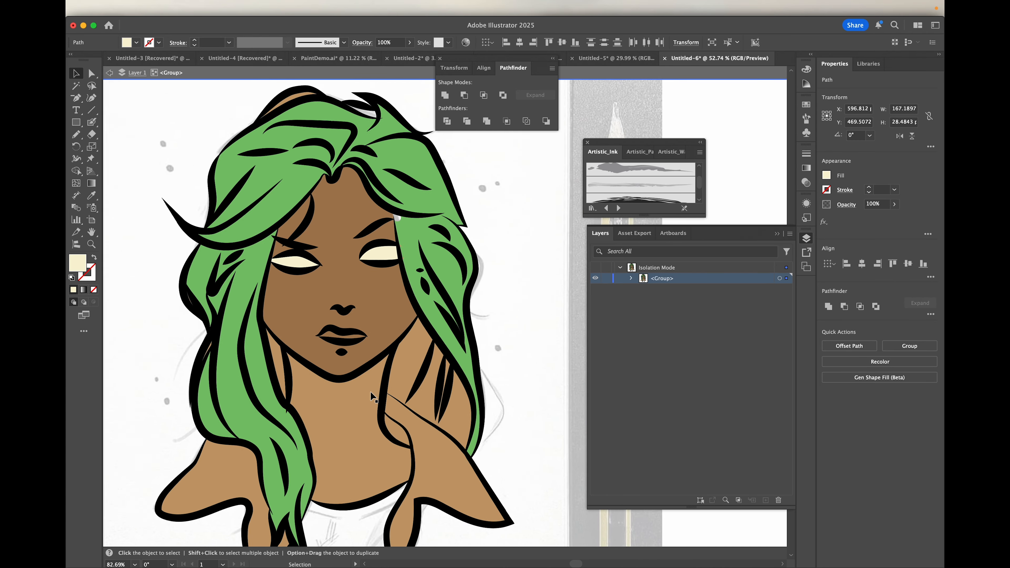
click(410, 364)
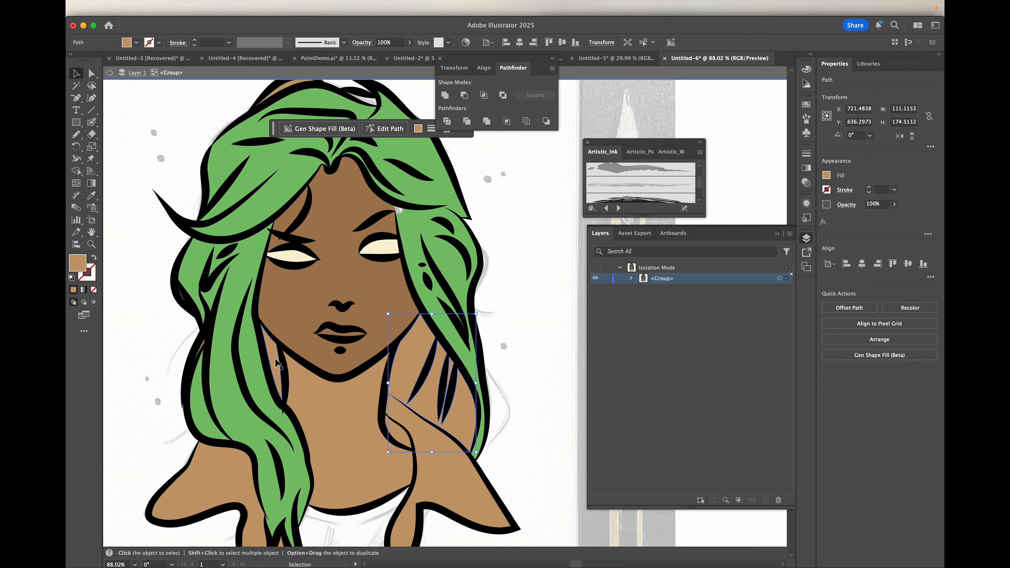
shift+click(272, 354)
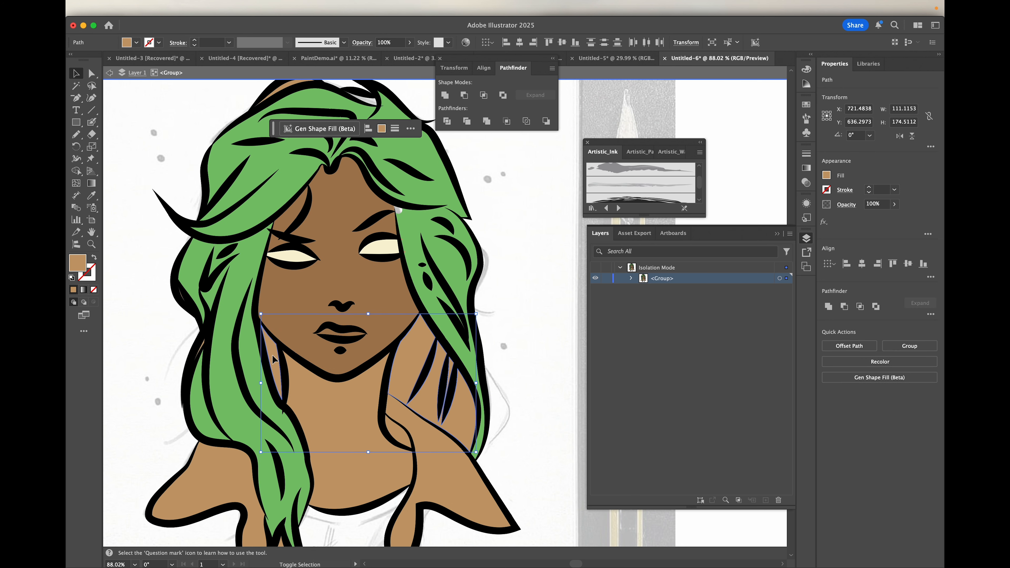
click(127, 42)
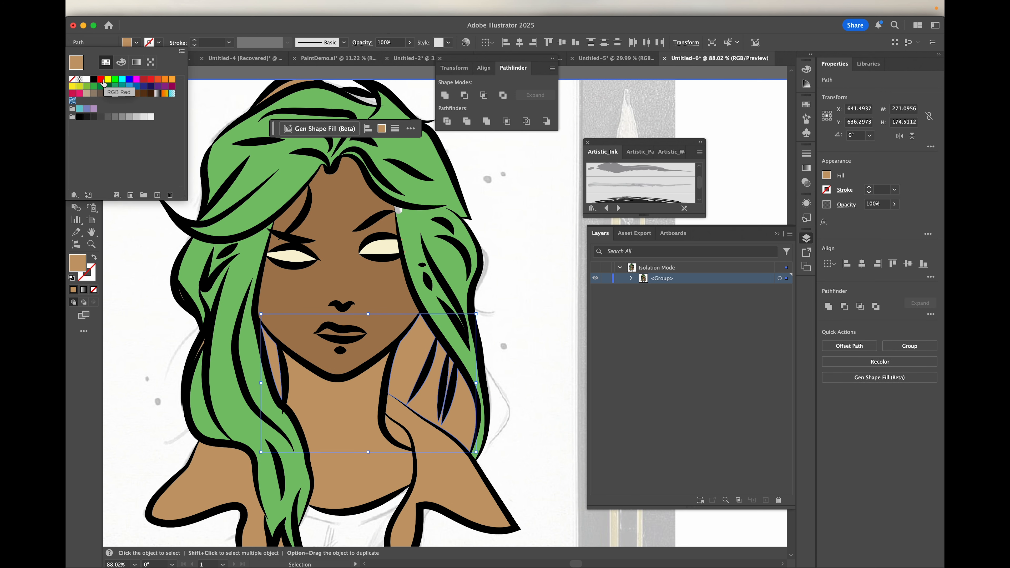
click(114, 88)
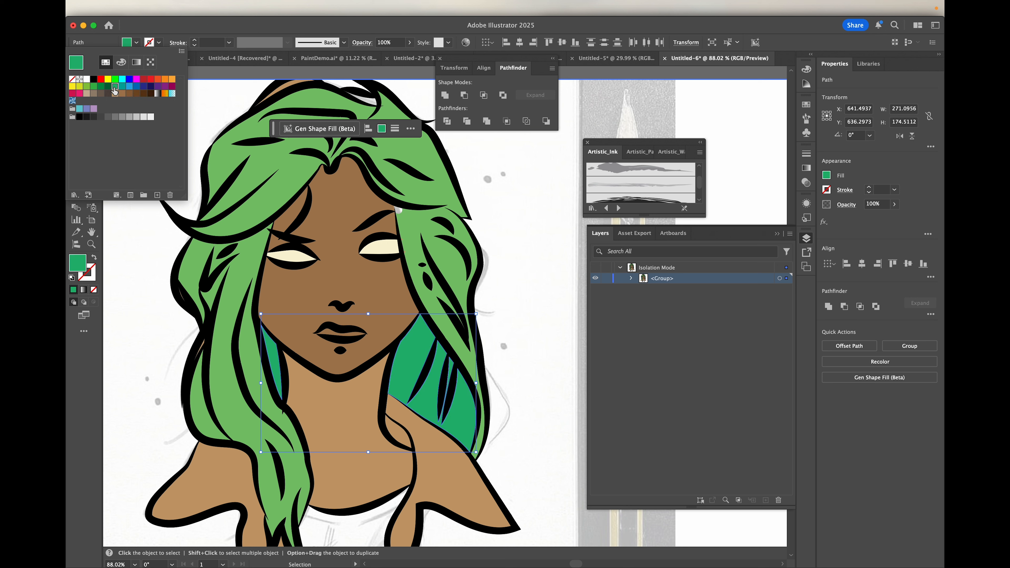
click(108, 87)
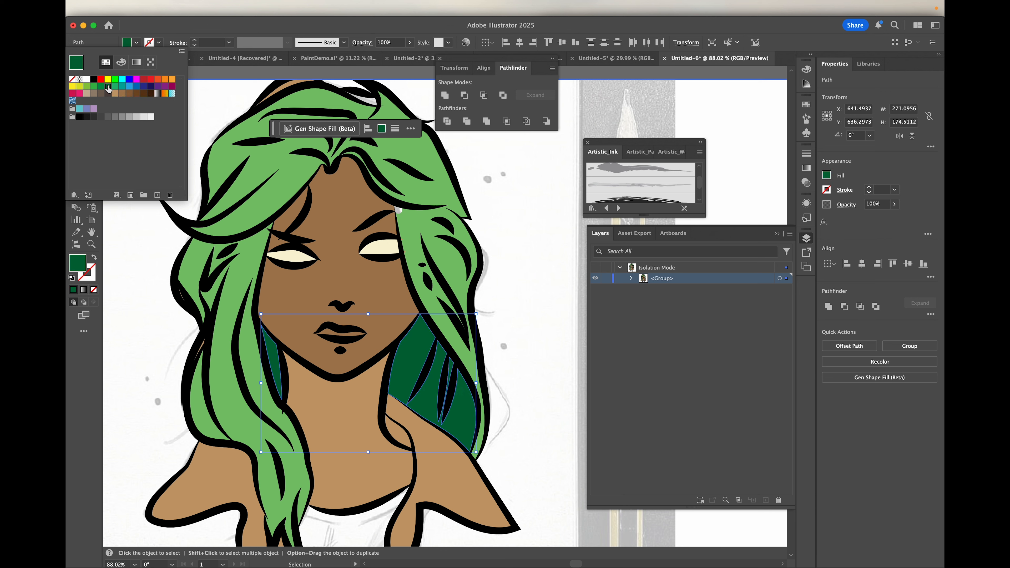
click(101, 86)
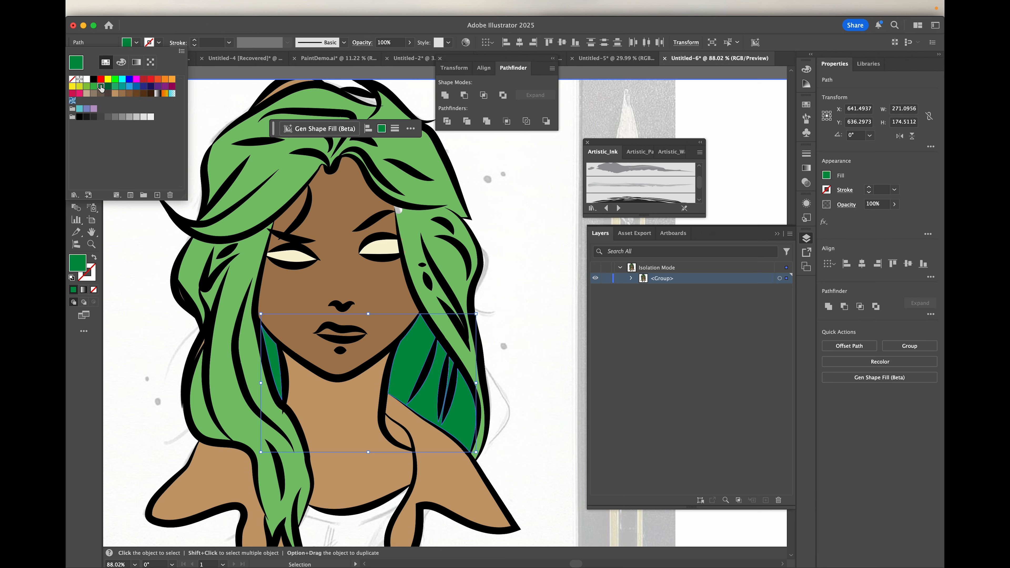
- Darken the fill of the selected background hair areas beside the neck to deep green 0C5B15
click(78, 270)
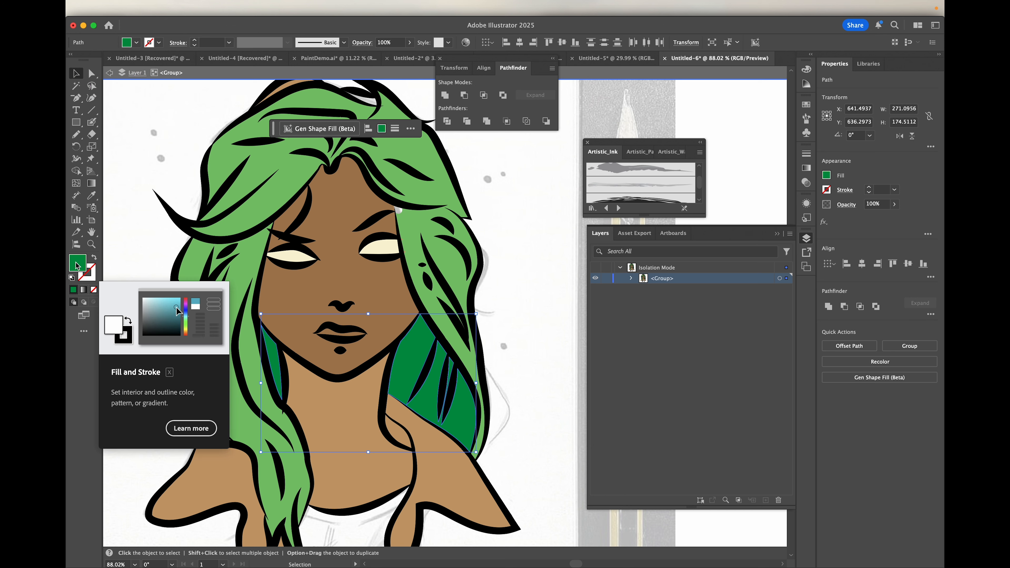
double_click(77, 266)
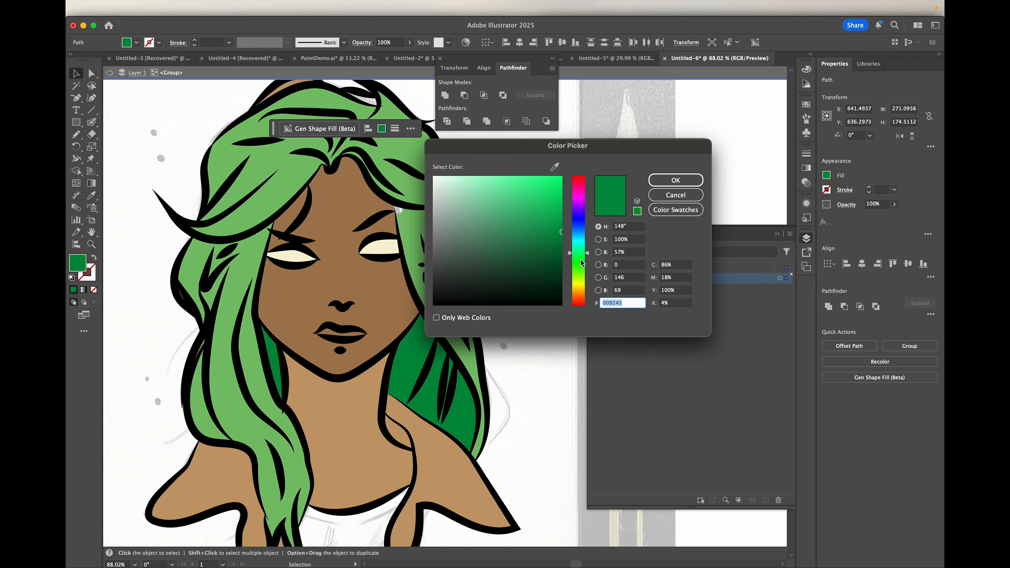
drag(588, 256, 589, 259)
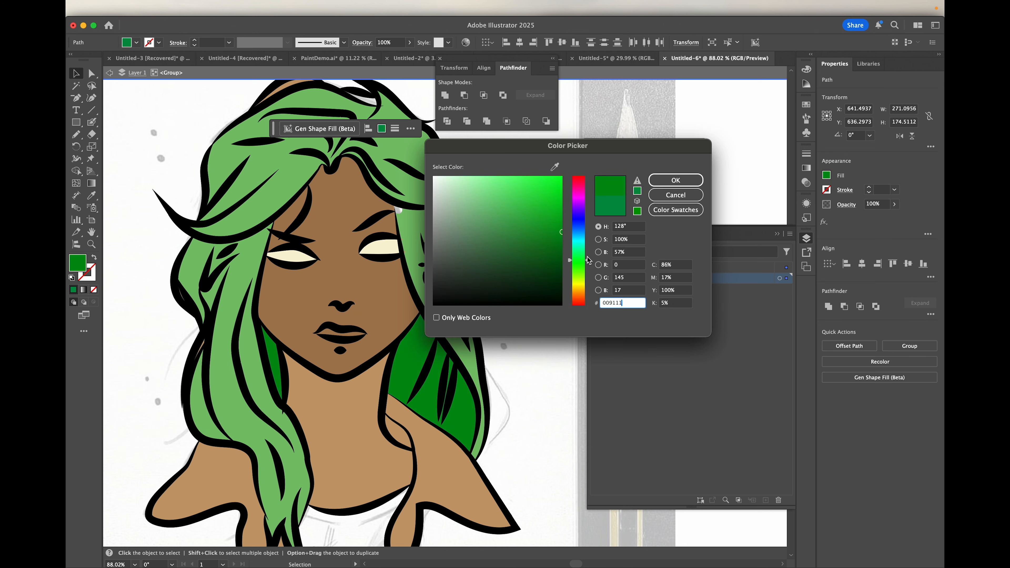
click(546, 259)
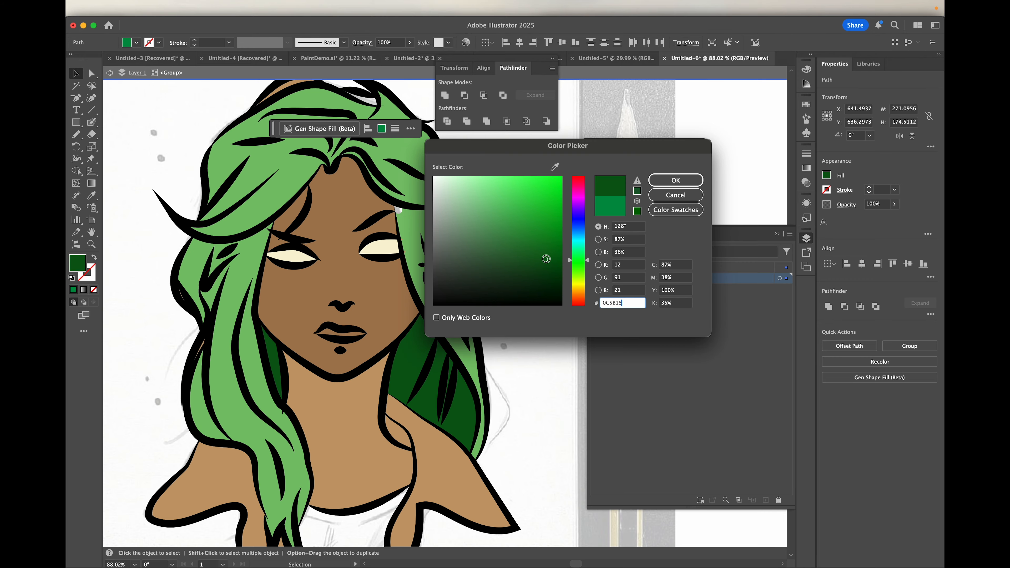
click(675, 180)
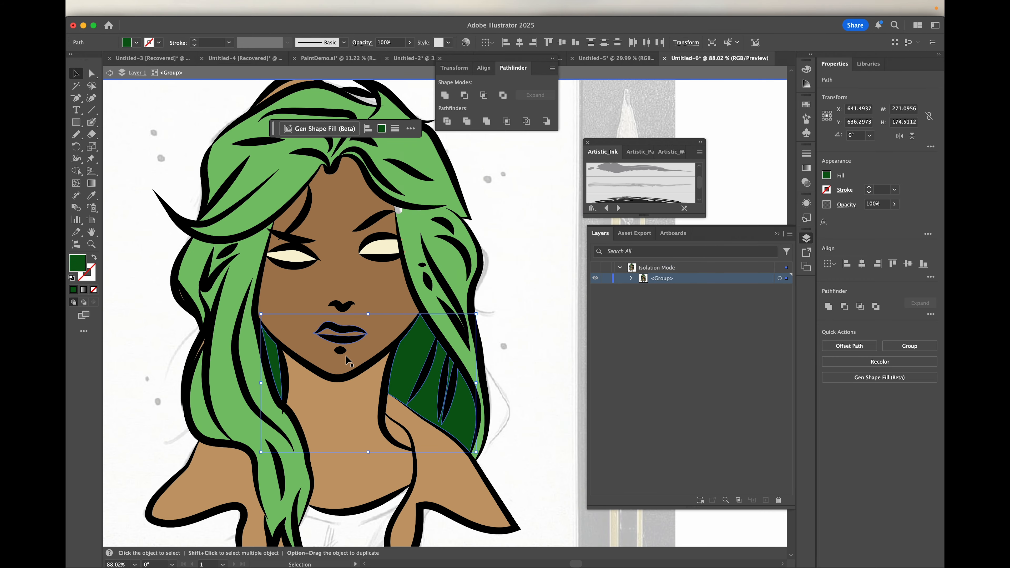
- Select the two large tan shoulder shapes and change their fill to a light teal blue
scroll(345, 356, down, 5)
scroll(241, 425, up, 3)
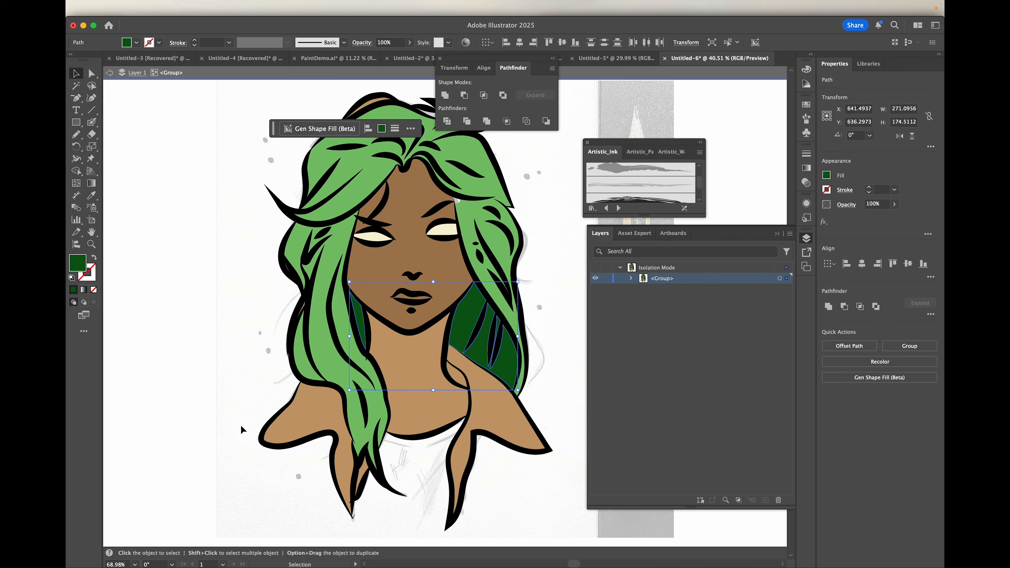
click(322, 411)
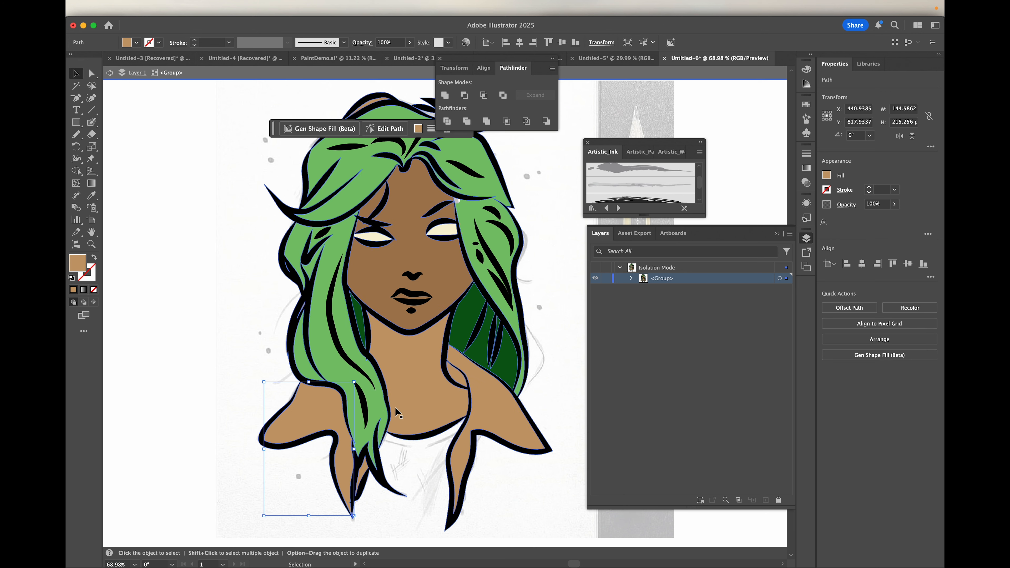
shift+click(487, 403)
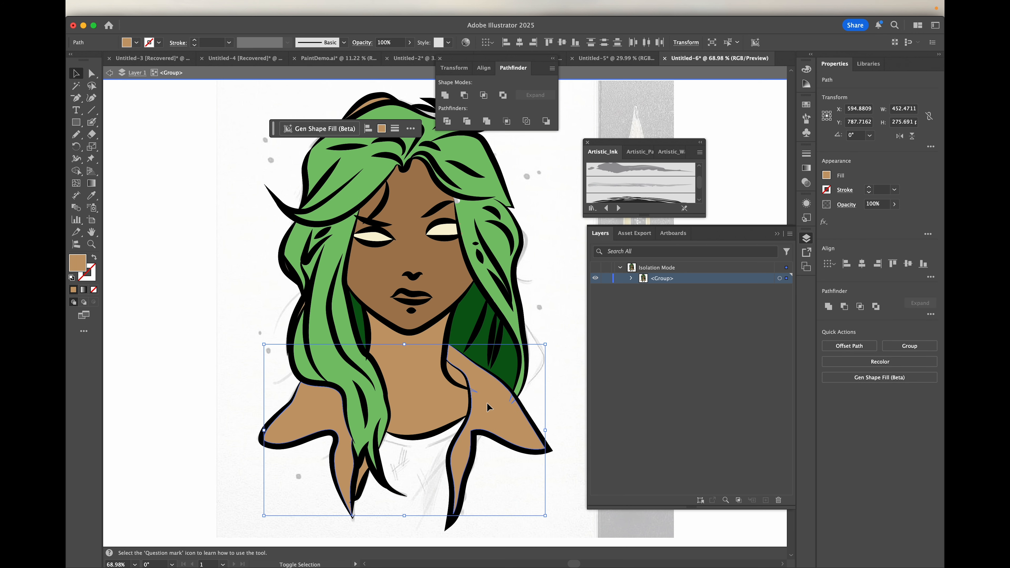
double_click(79, 263)
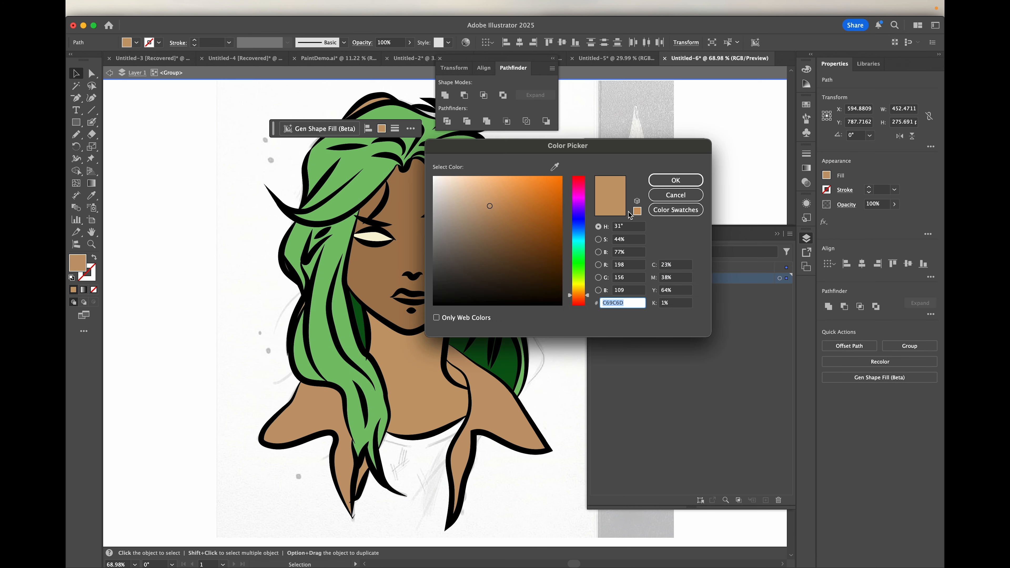
click(581, 238)
click(684, 181)
- Sample the teal blue onto the small tan sliver between neck and garment, and darken that fill to a deep teal
scroll(369, 402, down, 3)
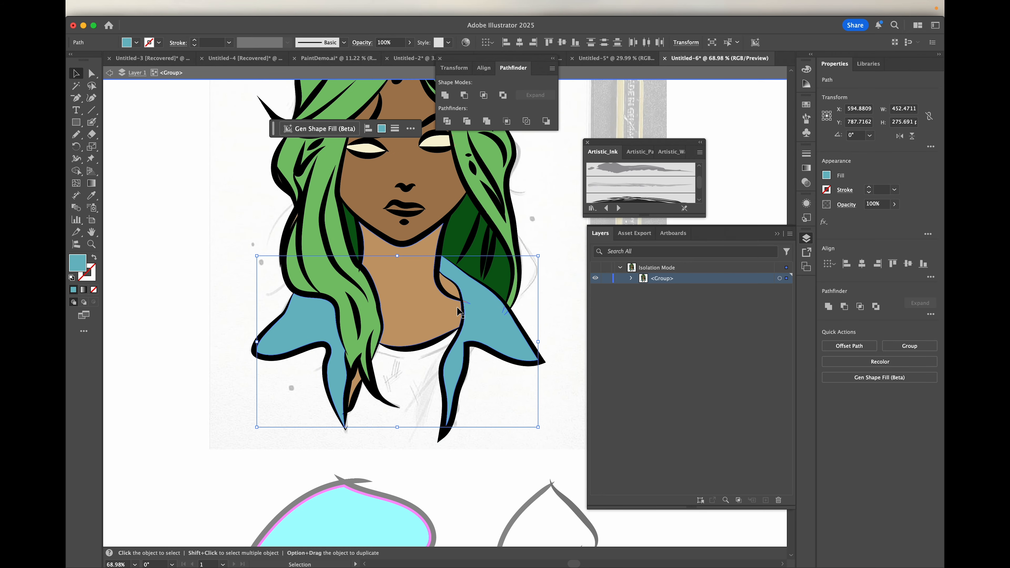
scroll(454, 308, up, 5)
scroll(454, 308, up, 2)
click(440, 257)
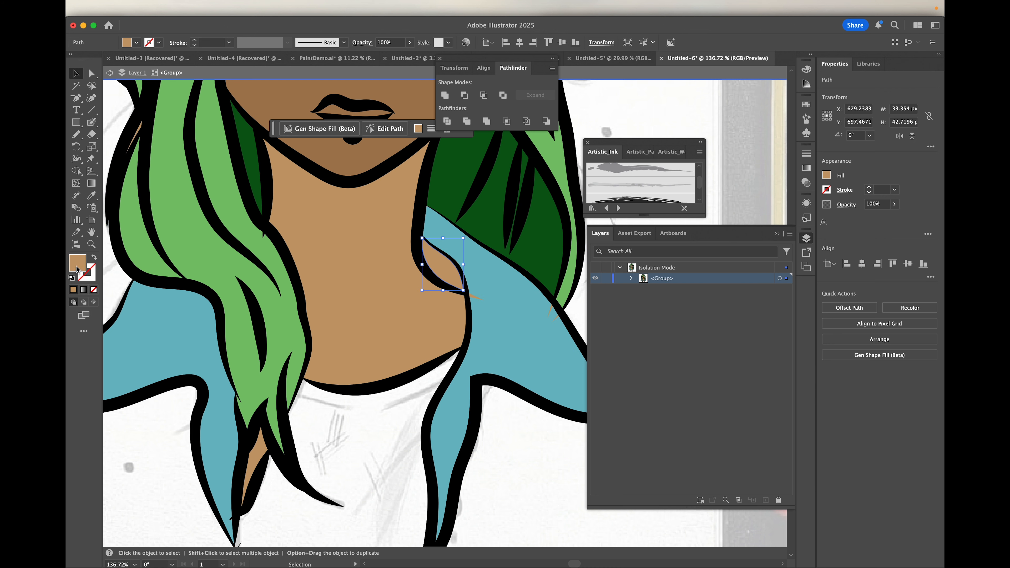
click(91, 195)
click(514, 302)
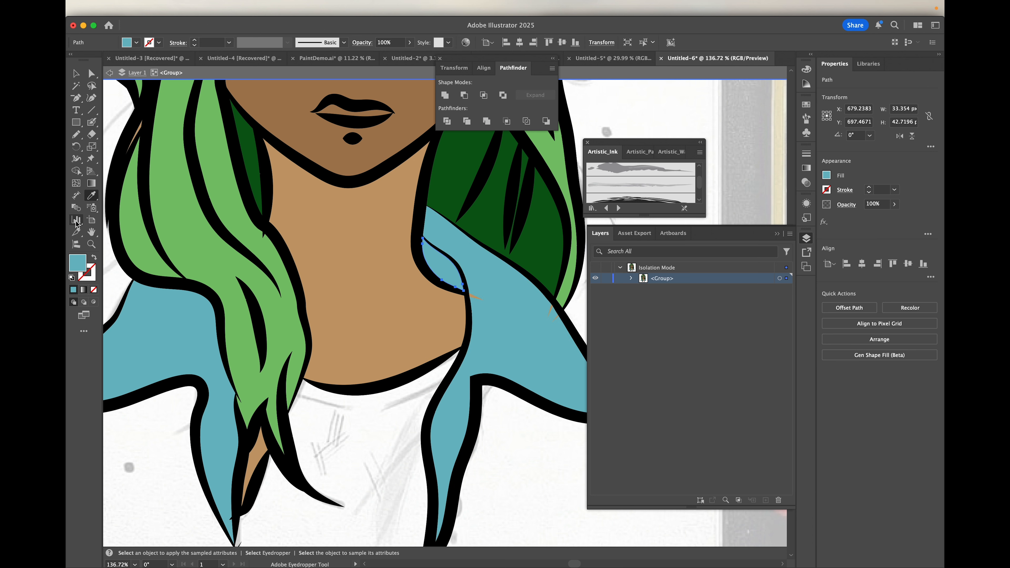
double_click(77, 262)
click(492, 244)
click(675, 181)
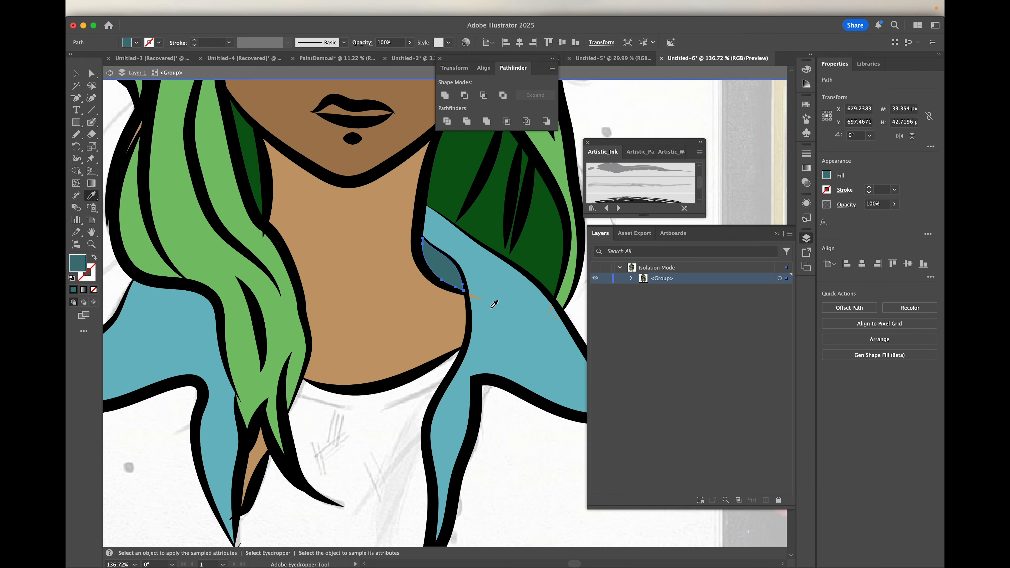
- Select the teal shoulder shape beside the neck and paint over its three small tan slivers with the Blob Brush in matching teal
scroll(492, 301, up, 5)
scroll(490, 305, right, 5)
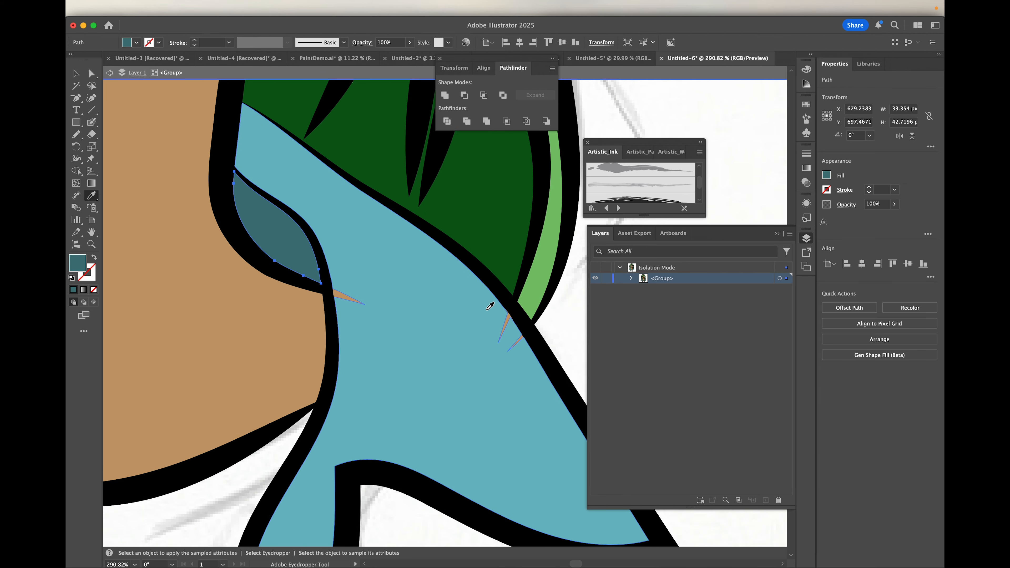
scroll(360, 276, up, 2)
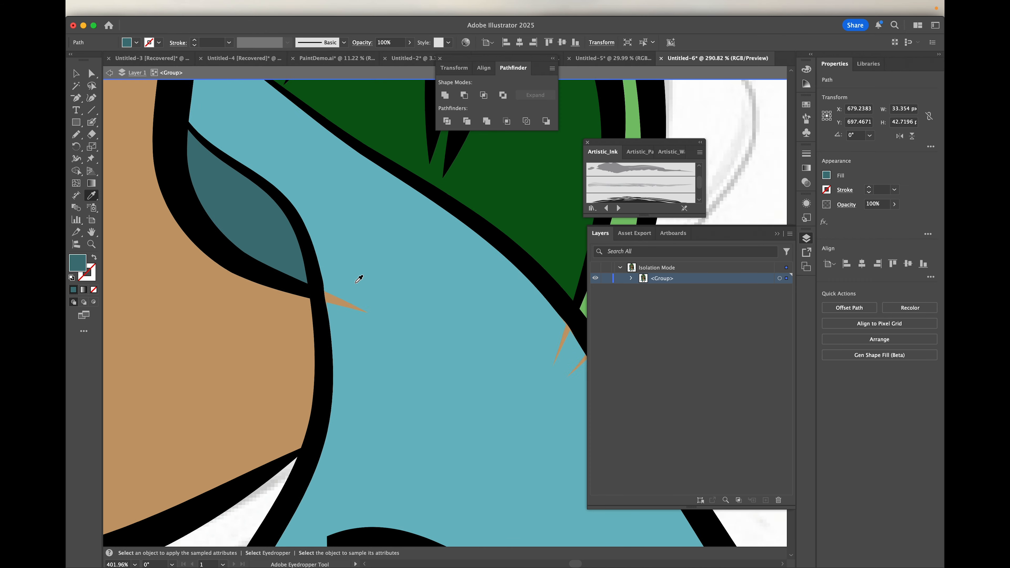
scroll(359, 278, down, 4)
scroll(359, 278, up, 3)
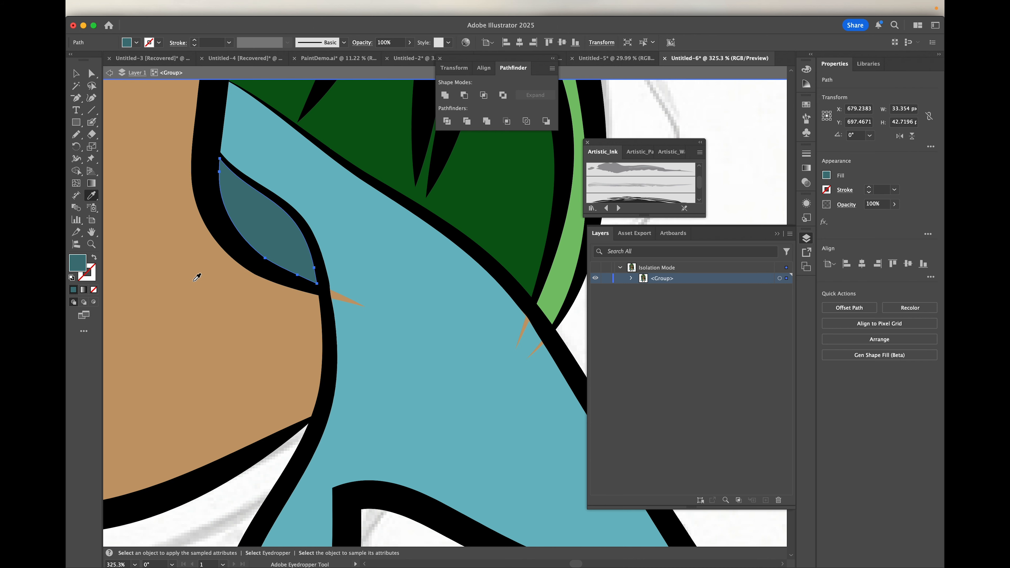
click(76, 73)
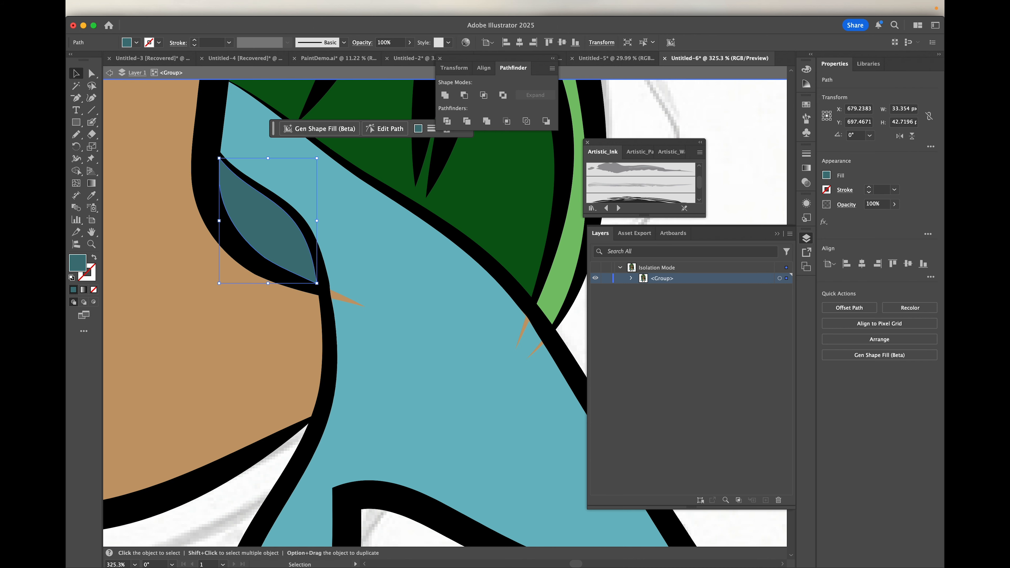
click(420, 308)
click(93, 123)
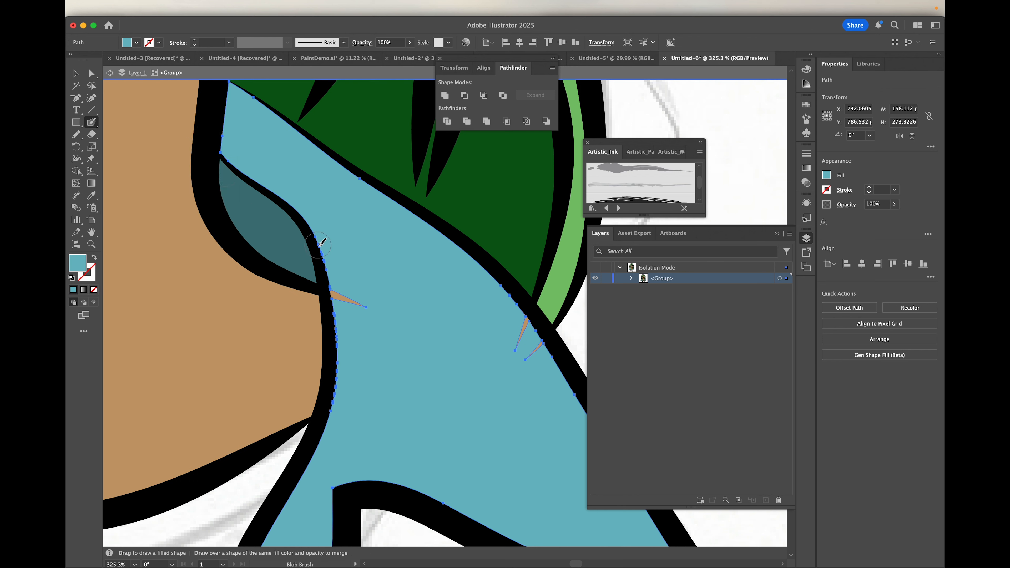
drag(341, 282, 378, 313)
mouse_move(516, 326)
mouse_down()
mouse_move(519, 316)
mouse_move(532, 338)
mouse_move(530, 350)
mouse_move(517, 343)
mouse_move(528, 365)
mouse_up()
scroll(526, 367, down, 5)
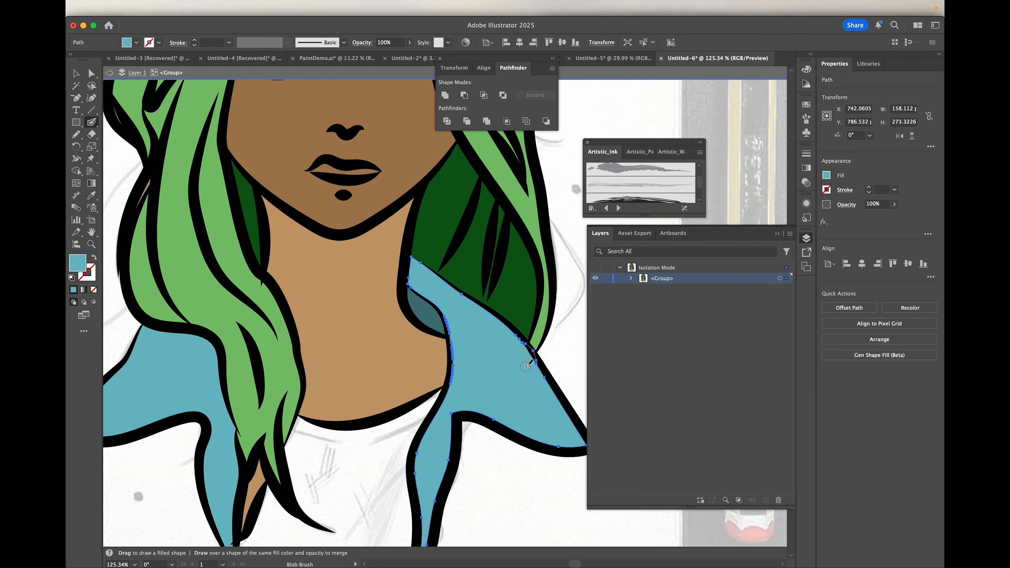
- Select the light green hair shape beside the face and cover the gaps along its inner edge with matching Blob Brush strokes
scroll(525, 367, down, 3)
scroll(529, 364, up, 5)
scroll(529, 363, right, 2)
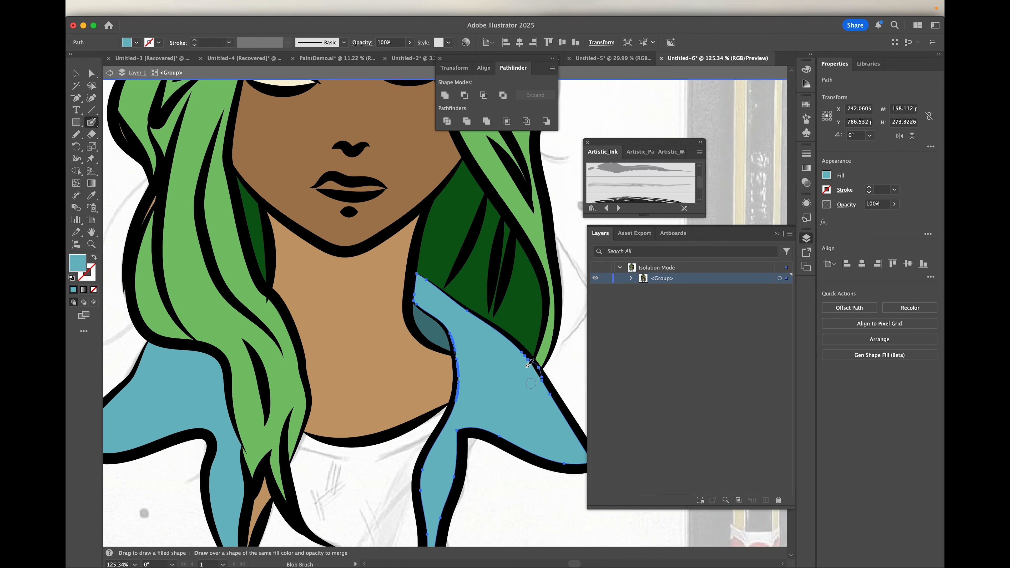
scroll(366, 331, down, 2)
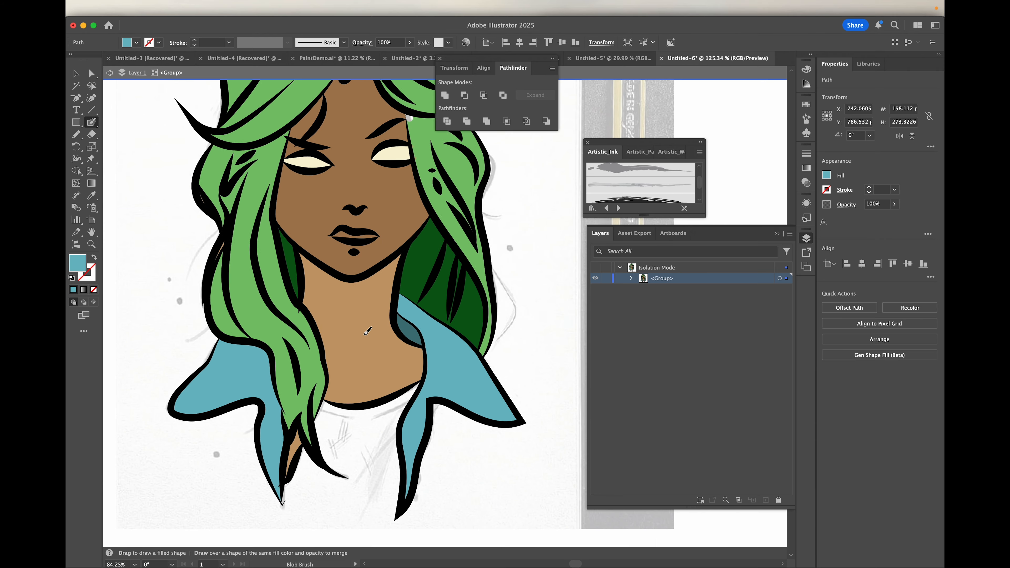
scroll(410, 116, up, 5)
key(v)
click(449, 182)
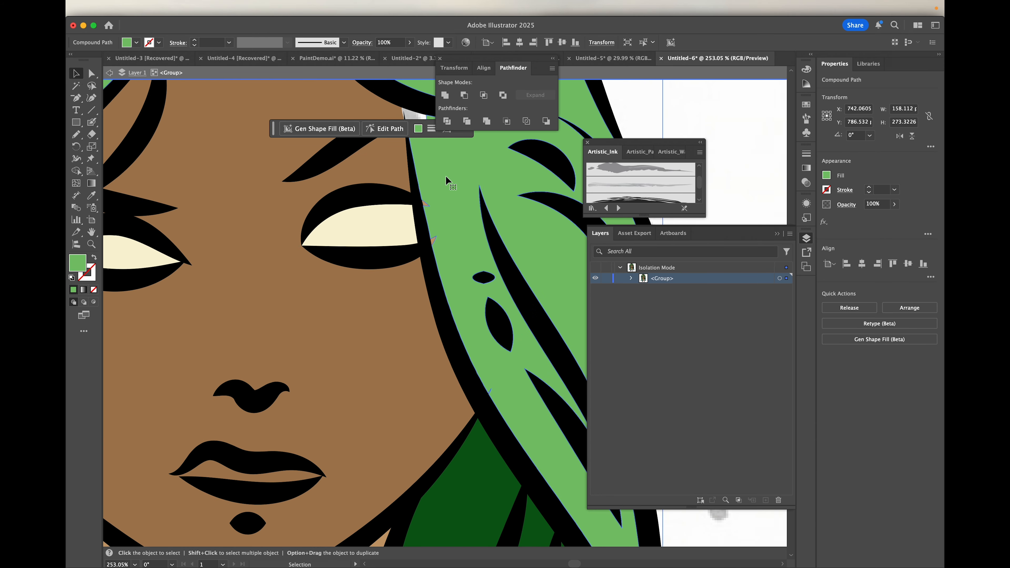
click(92, 123)
mouse_move(417, 135)
mouse_down()
mouse_move(414, 107)
mouse_move(418, 117)
mouse_up()
drag(428, 188, 445, 252)
mouse_move(491, 400)
mouse_down()
mouse_move(490, 388)
mouse_move(506, 402)
mouse_up()
scroll(505, 402, down, 5)
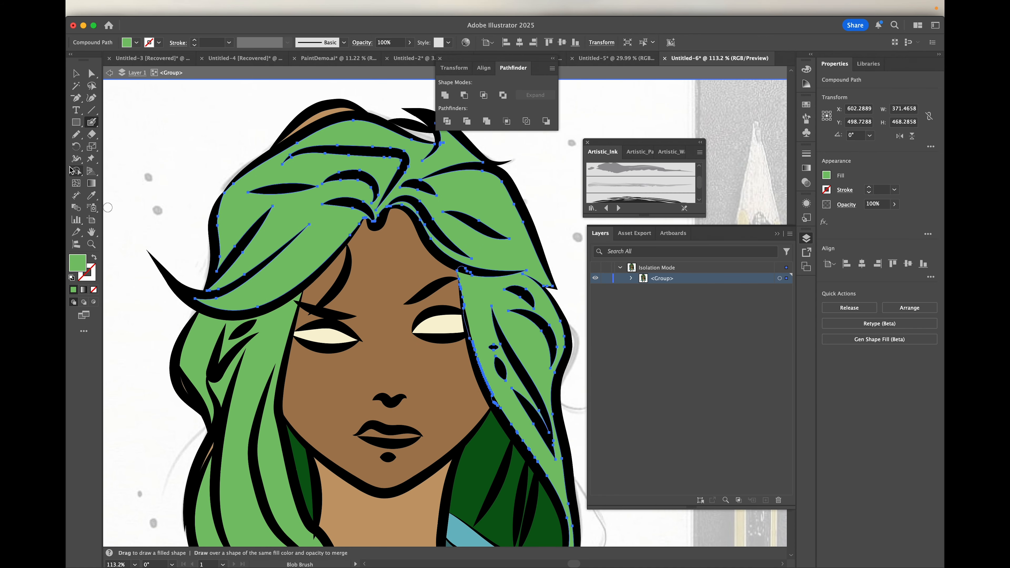
- Select the tan sliver below the tip of the long hair lock and sample the deep green background hair color onto it
scroll(335, 246, down, 5)
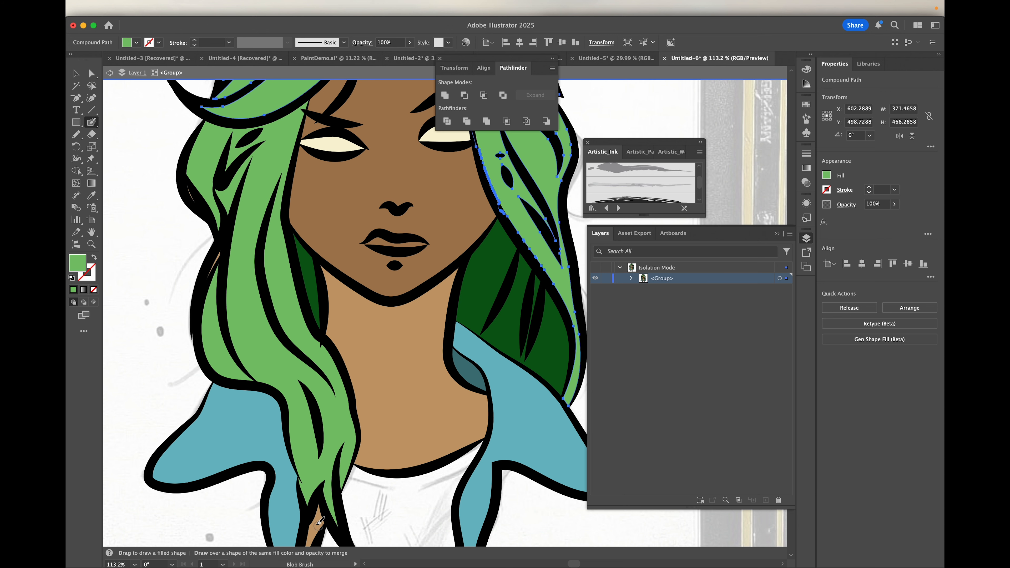
scroll(318, 525, down, 2)
scroll(317, 519, down, 1)
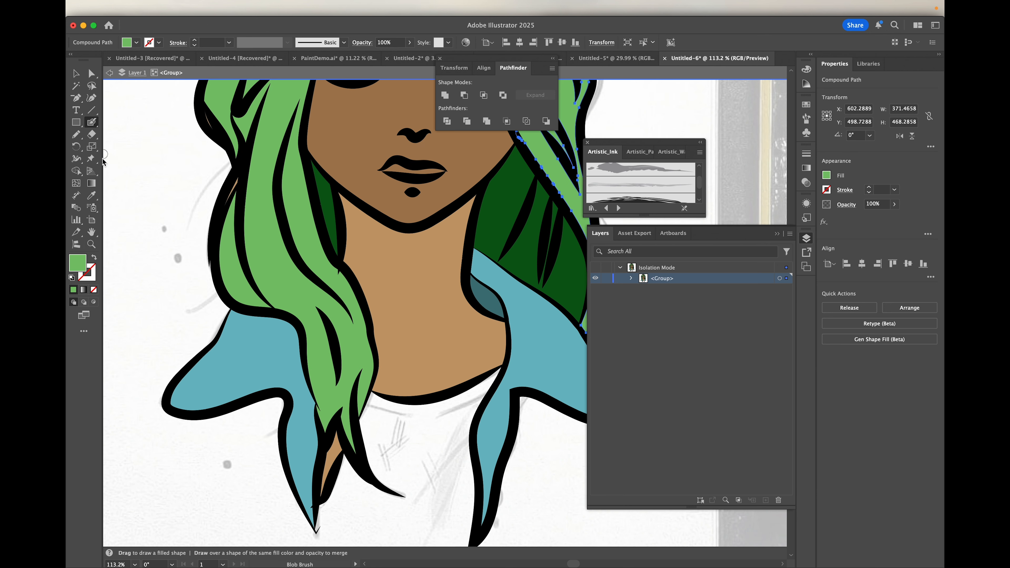
click(77, 73)
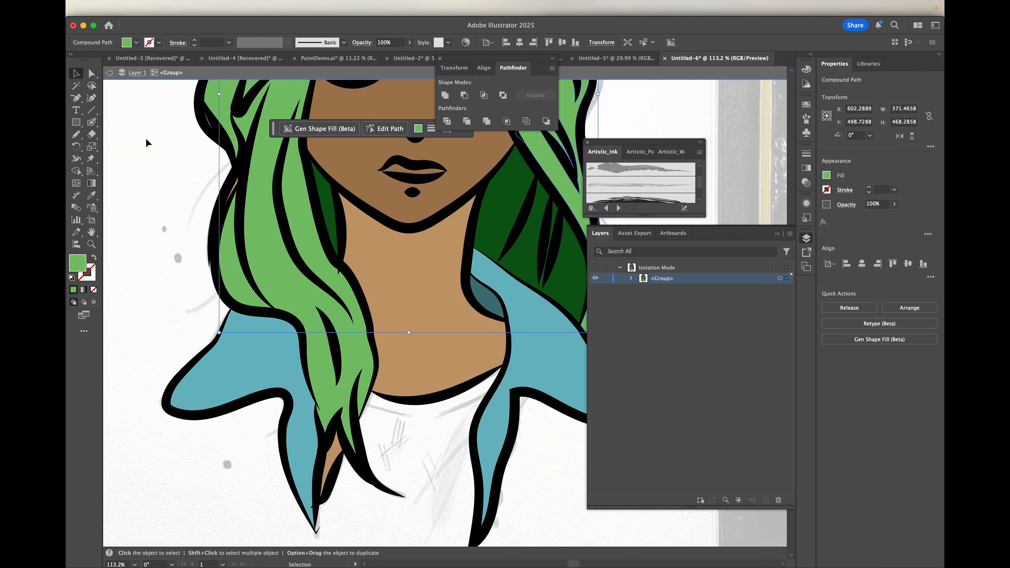
click(332, 453)
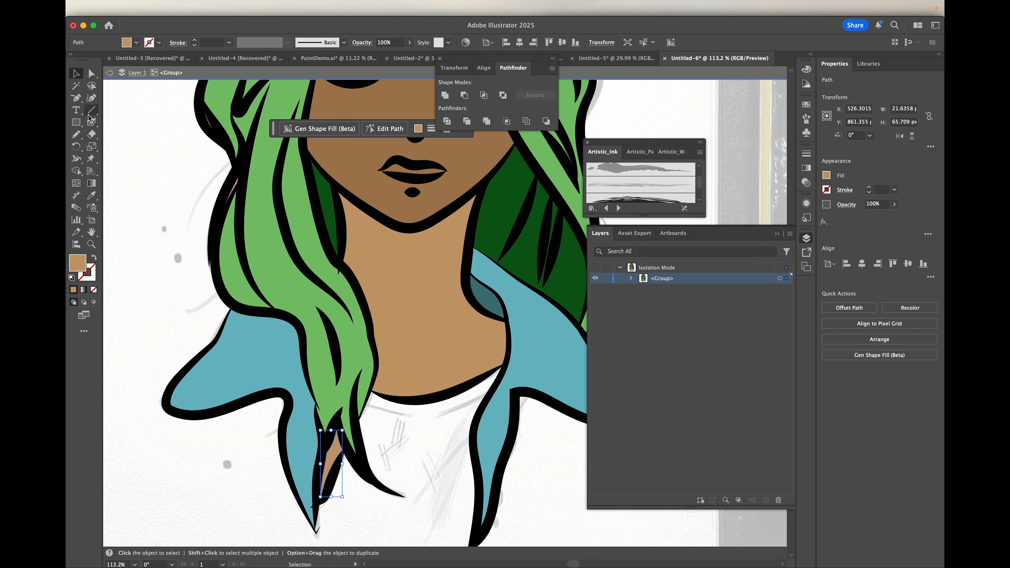
click(92, 195)
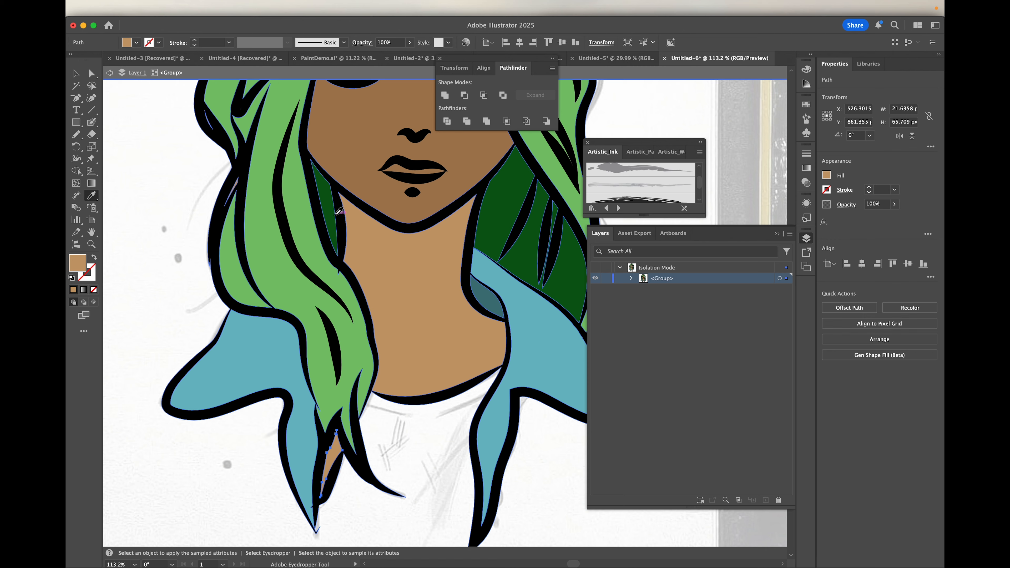
click(331, 214)
- Try to isolate and select the thin tan sliver in the outer hair outline, and exit isolation mode
scroll(285, 324, up, 5)
key(v)
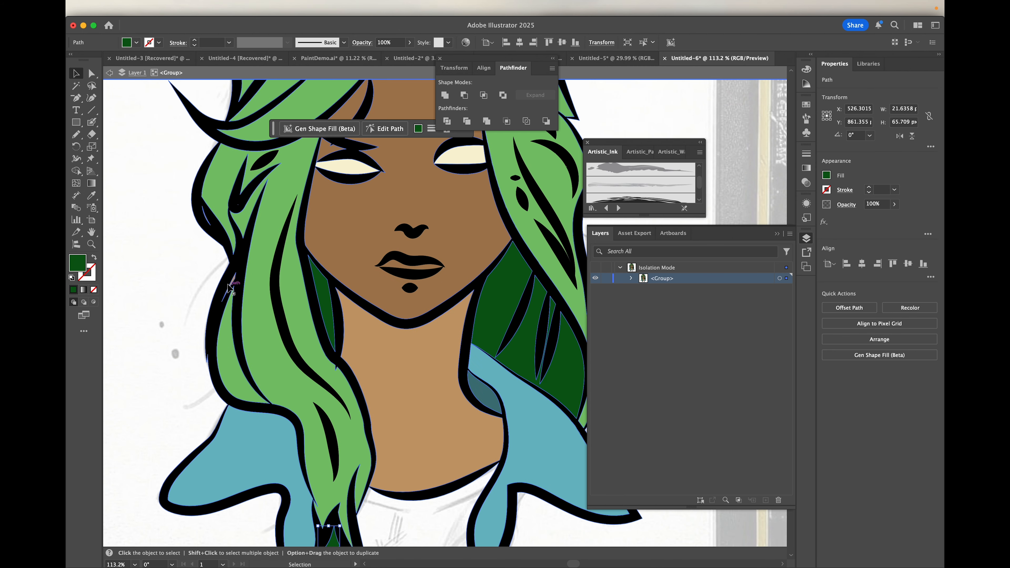
scroll(232, 285, up, 3)
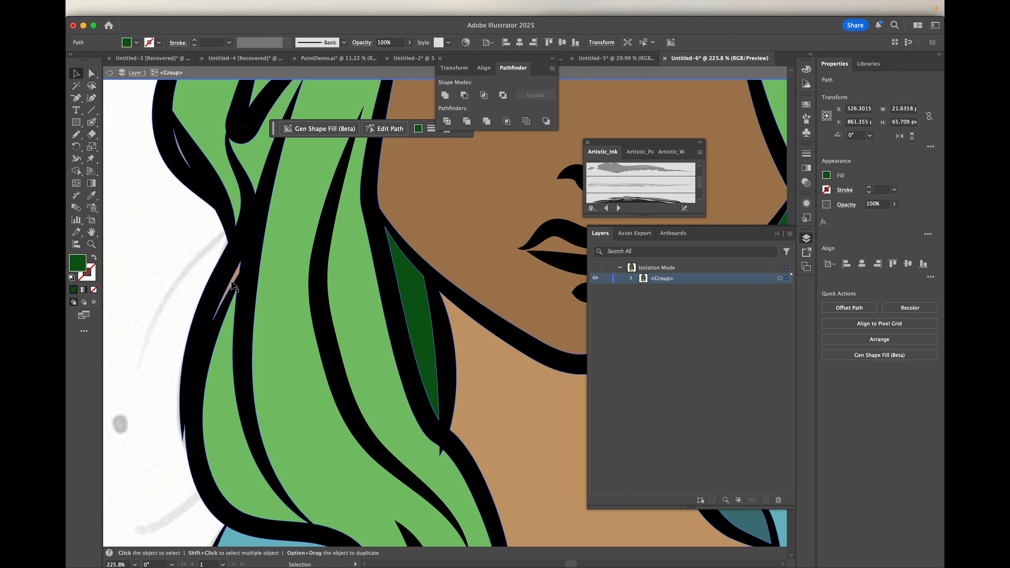
click(231, 283)
scroll(232, 286, up, 4)
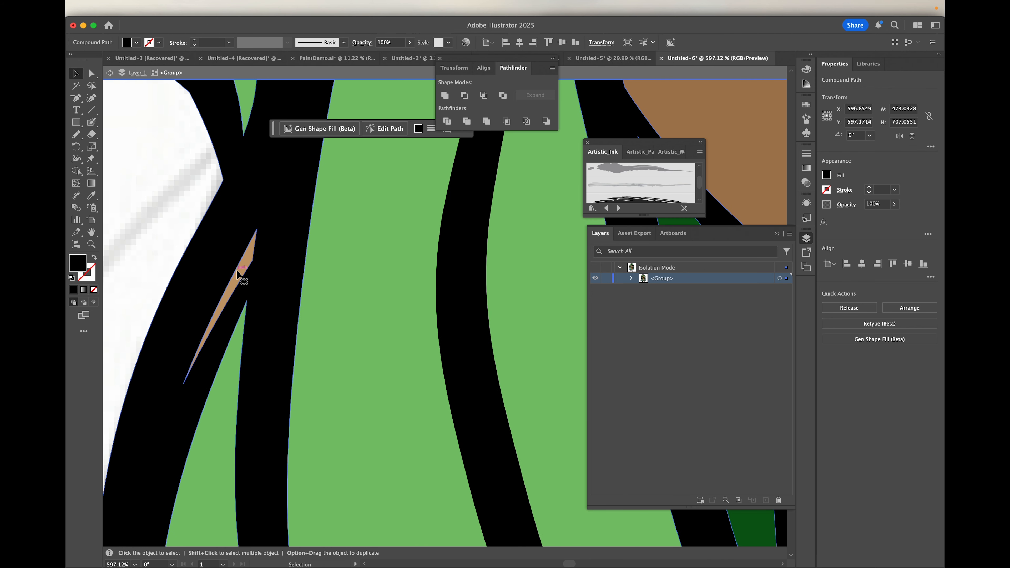
double_click(240, 275)
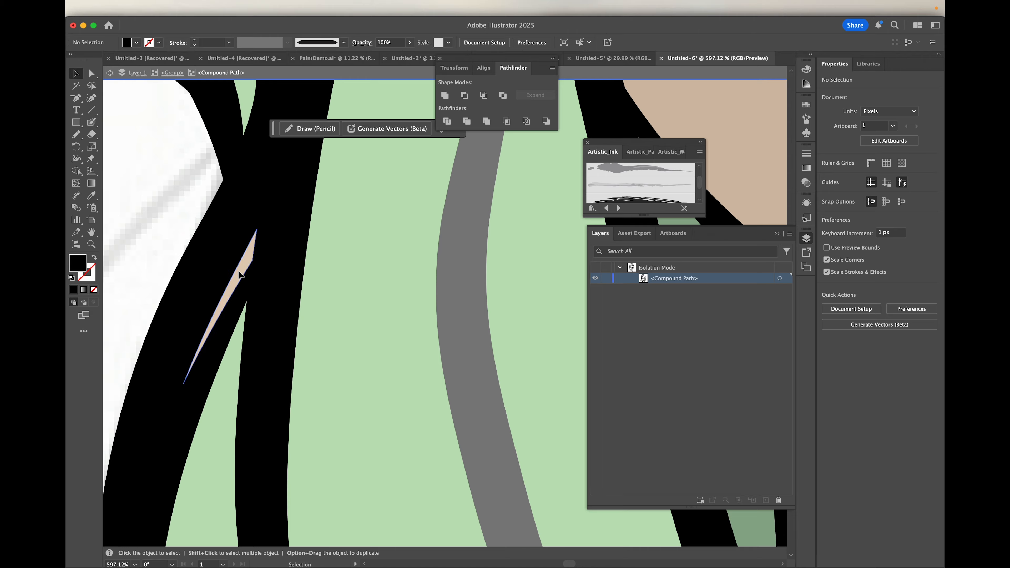
click(240, 274)
scroll(240, 275, down, 5)
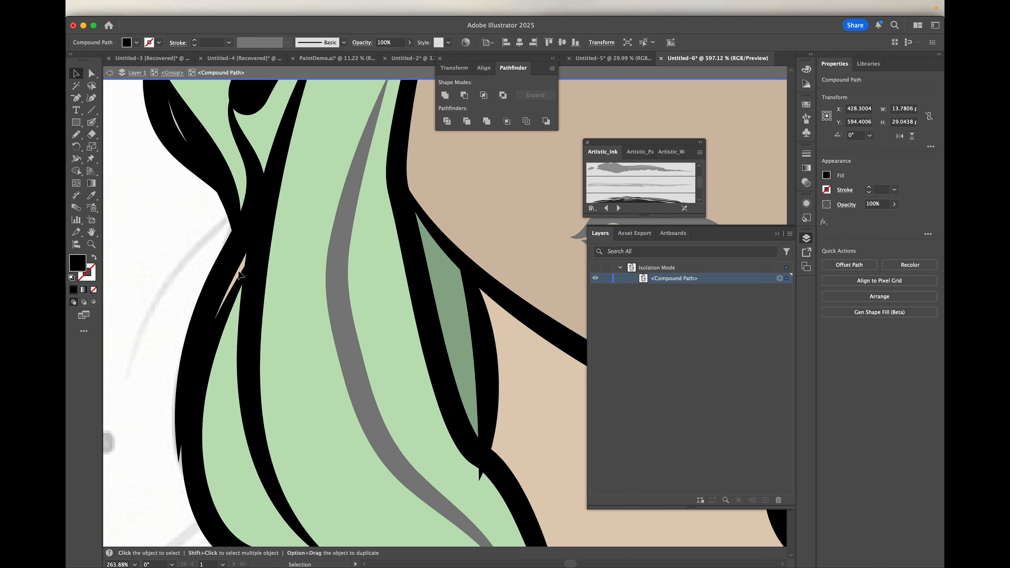
double_click(180, 240)
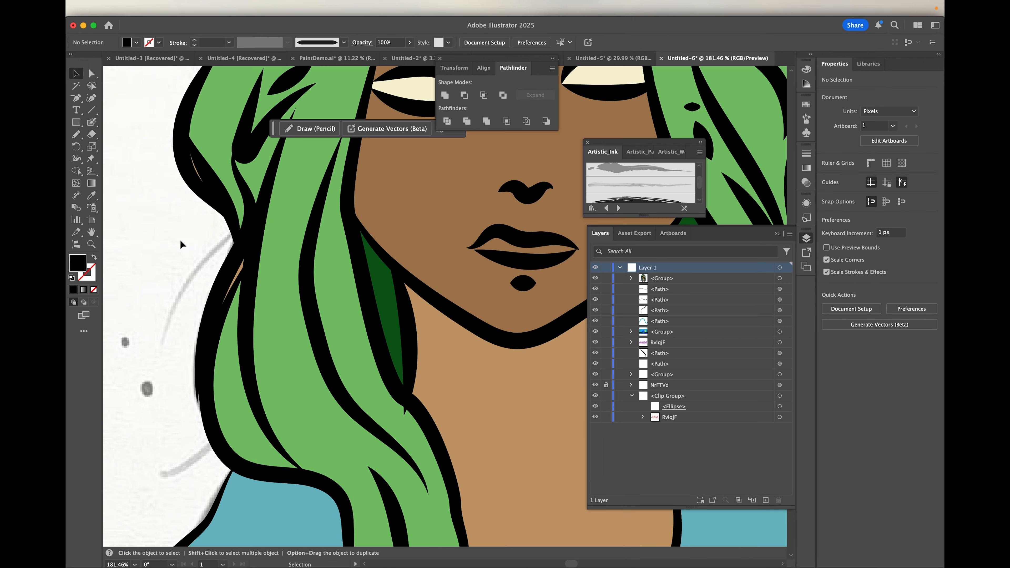
- Isolate the portrait group, select the tan sliver at the crown of the hair and sample the deep green onto it
scroll(348, 352, up, 4)
scroll(346, 350, up, 5)
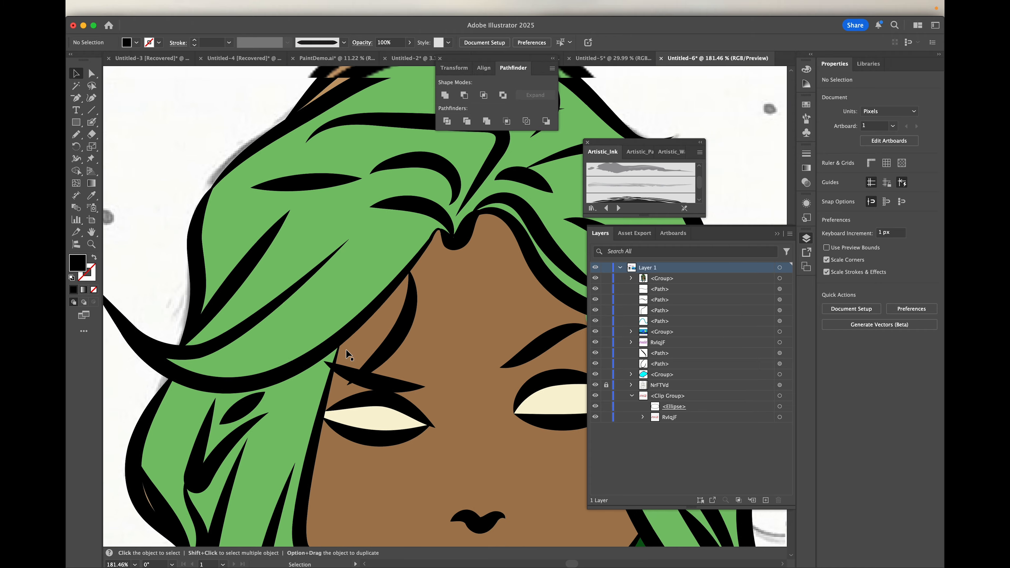
click(356, 195)
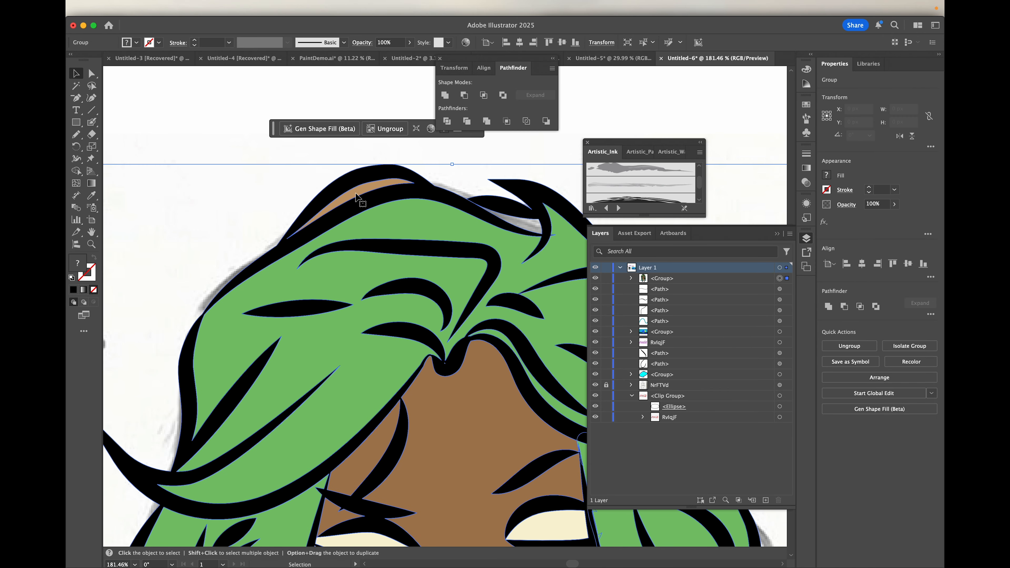
double_click(356, 195)
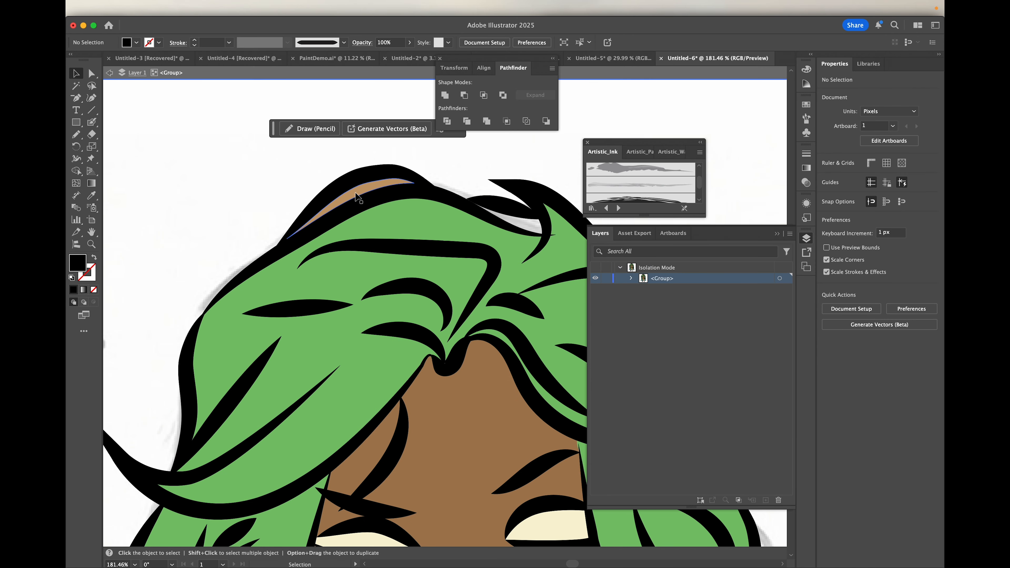
click(356, 196)
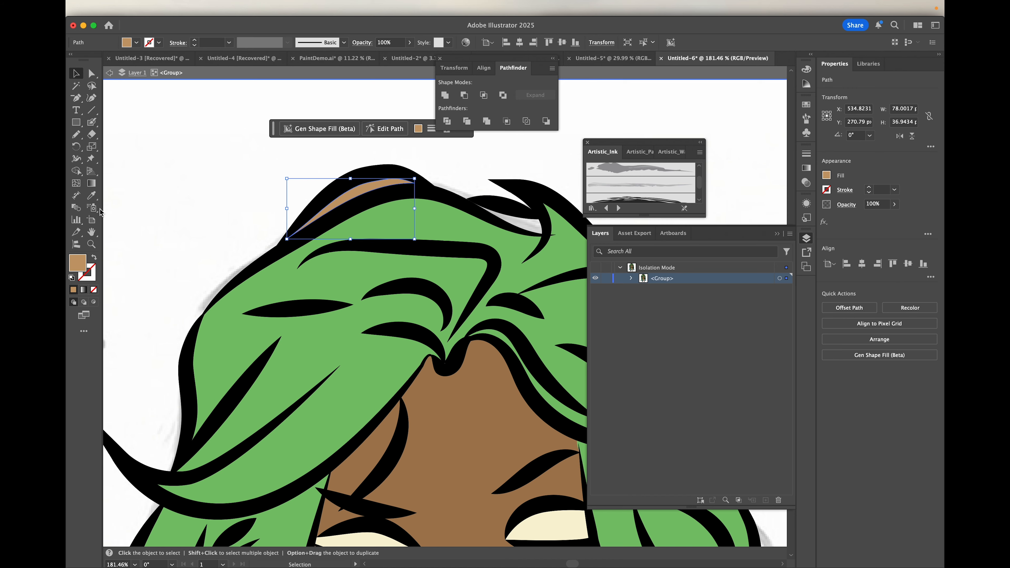
key(i)
scroll(126, 375, down, 10)
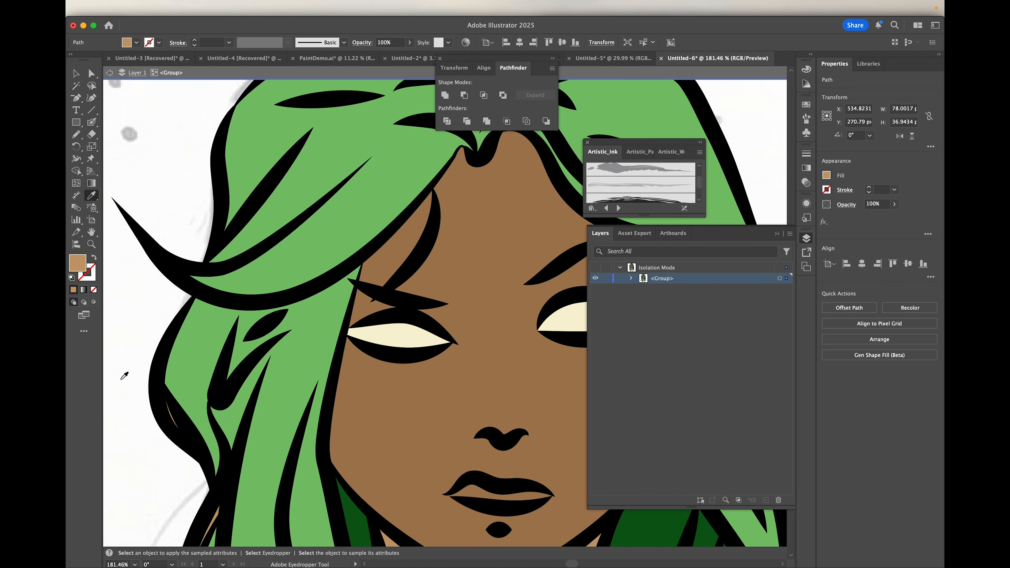
click(334, 359)
- Paint a deep green Blob Brush stroke about 47 by 23 px over the unfilled gap at the top of the hair
scroll(332, 359, up, 5)
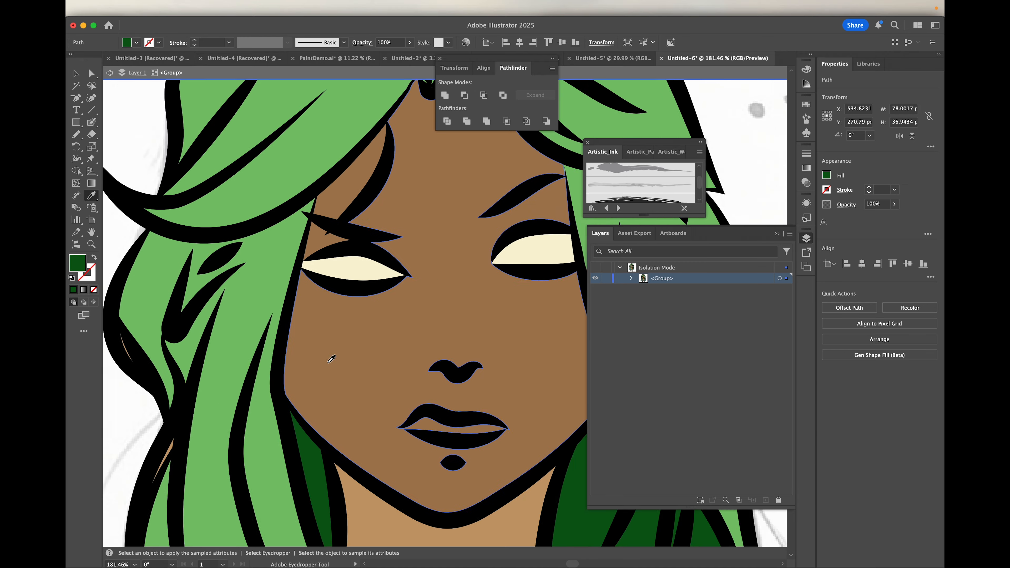
scroll(332, 359, up, 5)
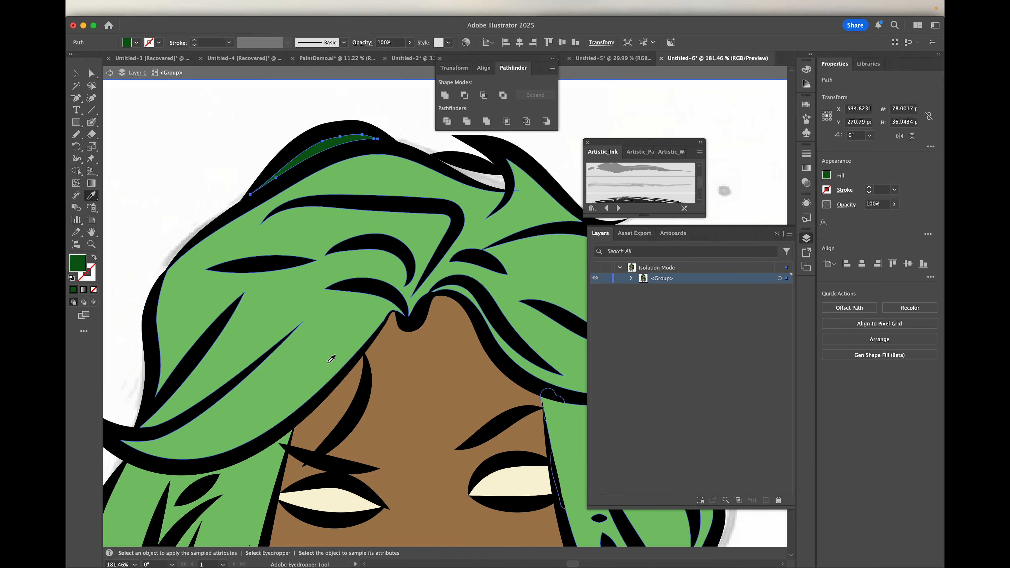
scroll(332, 359, up, 2)
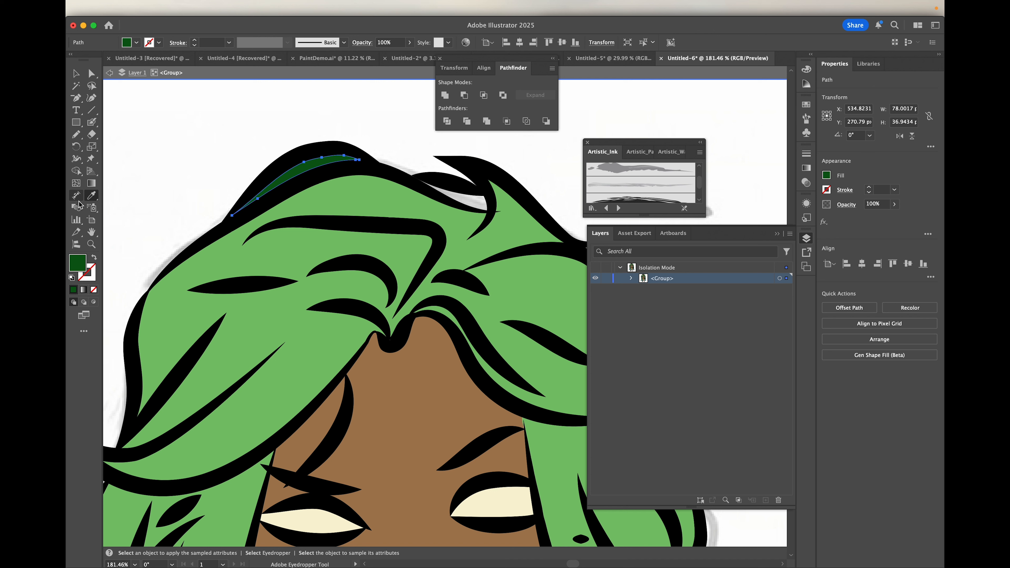
click(92, 121)
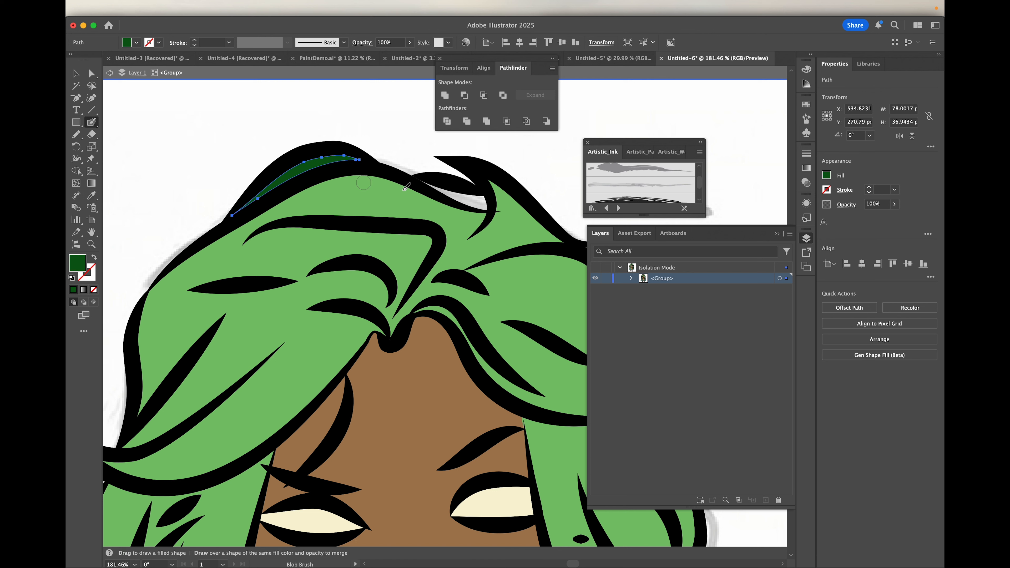
mouse_move(437, 190)
mouse_down()
mouse_move(422, 181)
mouse_move(492, 203)
mouse_up()
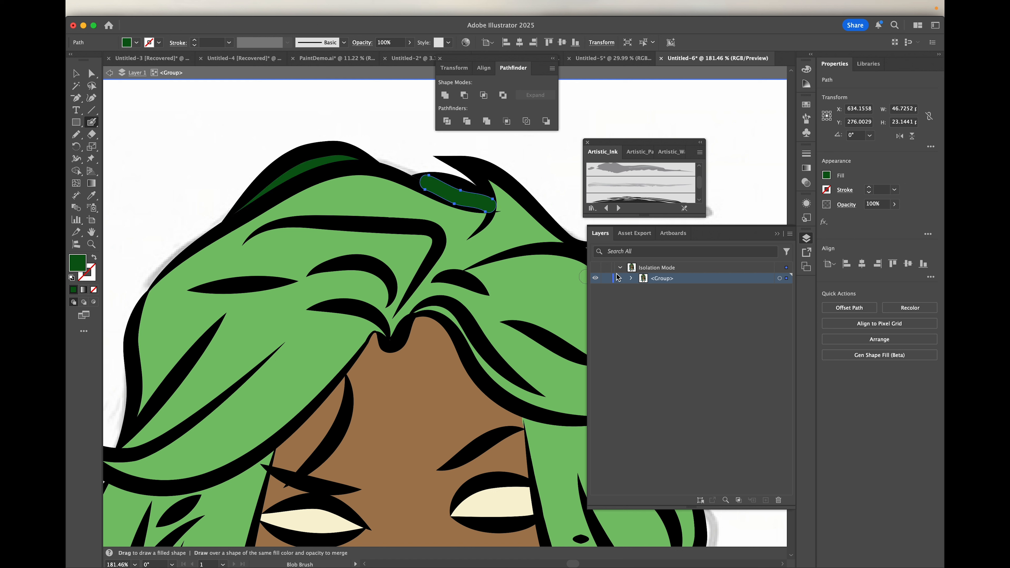
- Expand the portrait group's contents, exit isolation mode and move the new deep green path to the bottom of the group, beneath the outlines
click(631, 278)
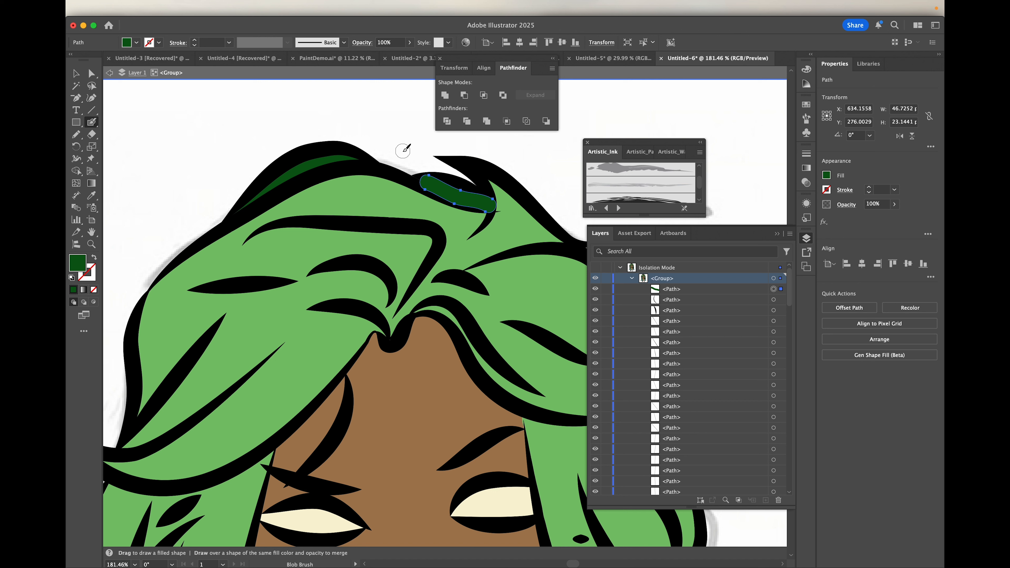
key(v)
double_click(240, 117)
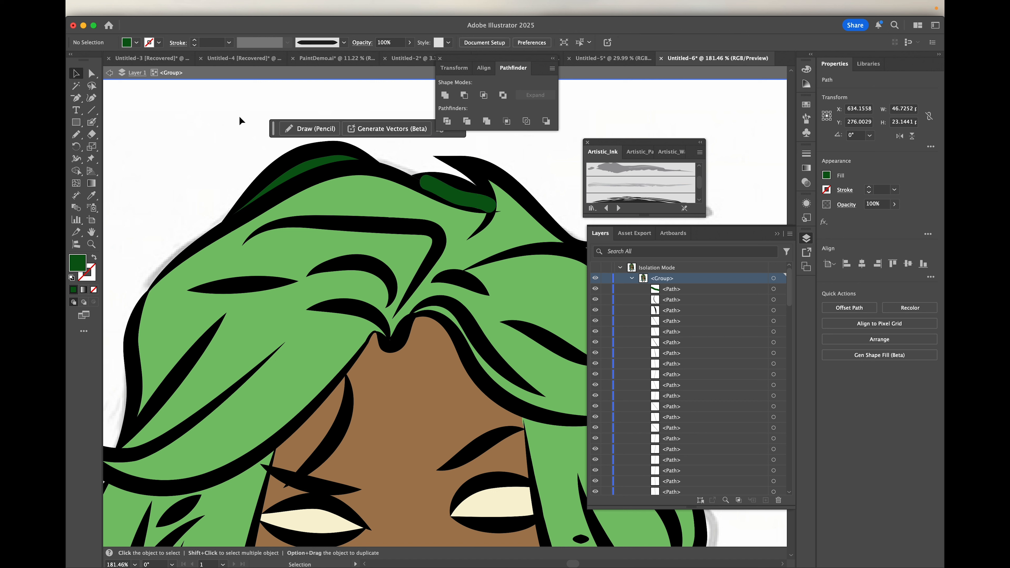
click(712, 290)
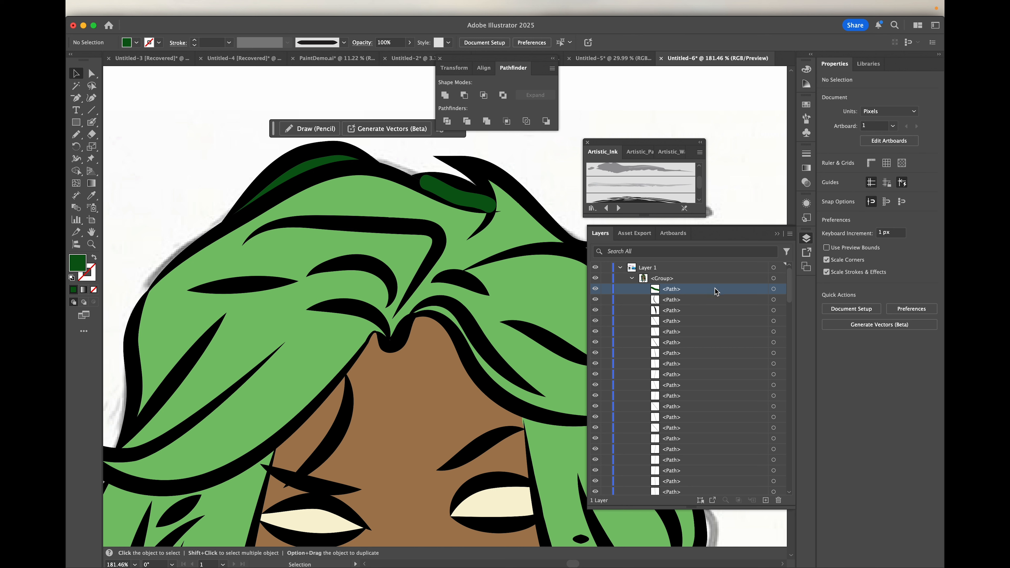
drag(715, 290, 711, 357)
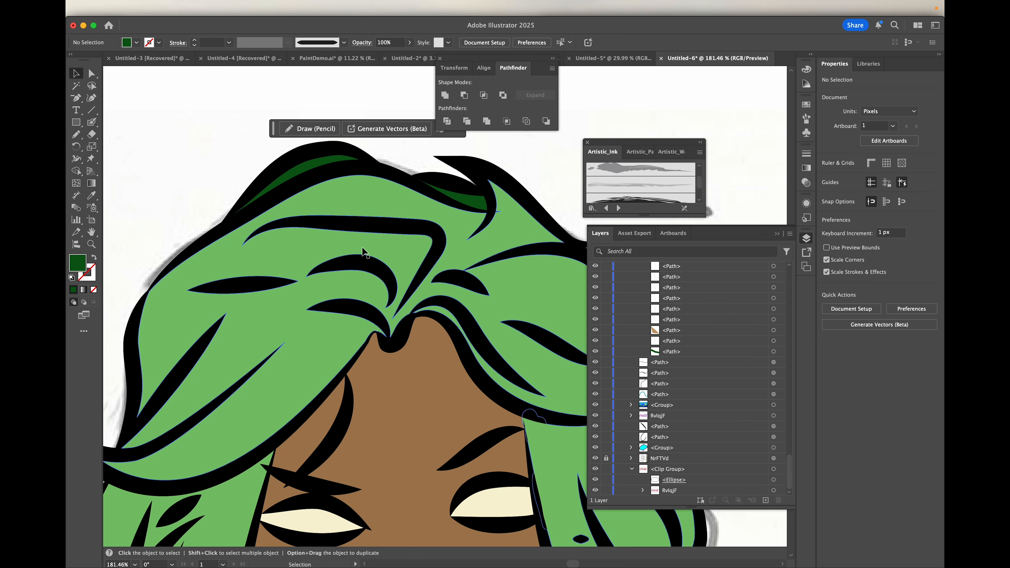
- Isolate the portrait group and recolor the darker brown face with the lighter tan sampled from the neck
scroll(362, 252, down, 5)
scroll(363, 251, down, 3)
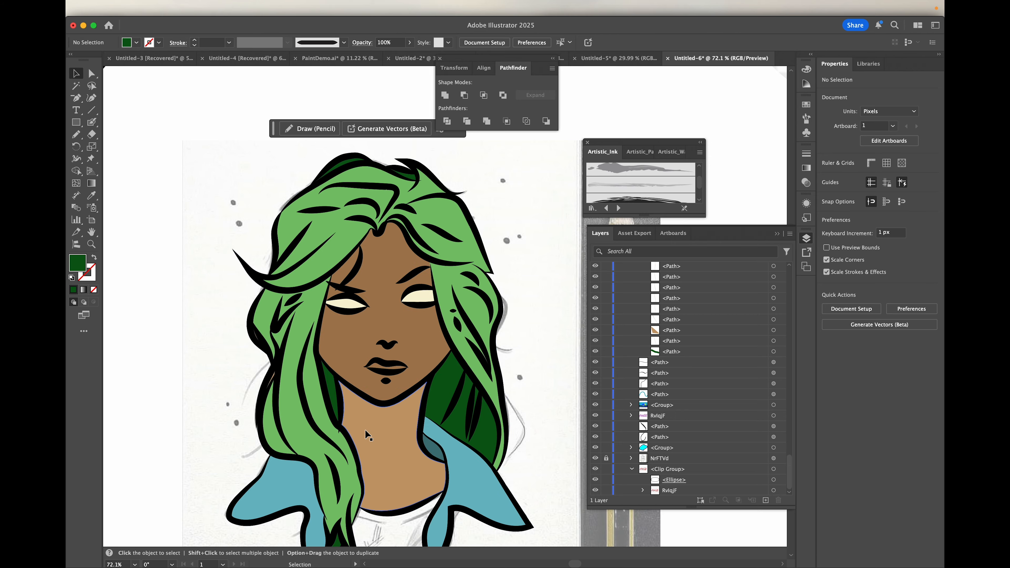
scroll(364, 430, up, 5)
scroll(364, 430, down, 7)
scroll(364, 429, down, 3)
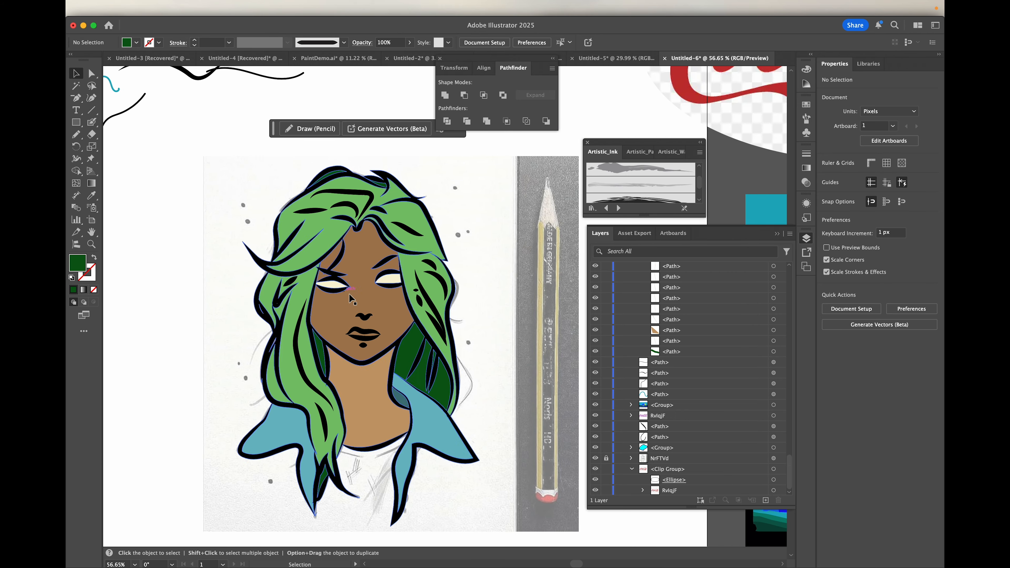
click(370, 298)
double_click(370, 299)
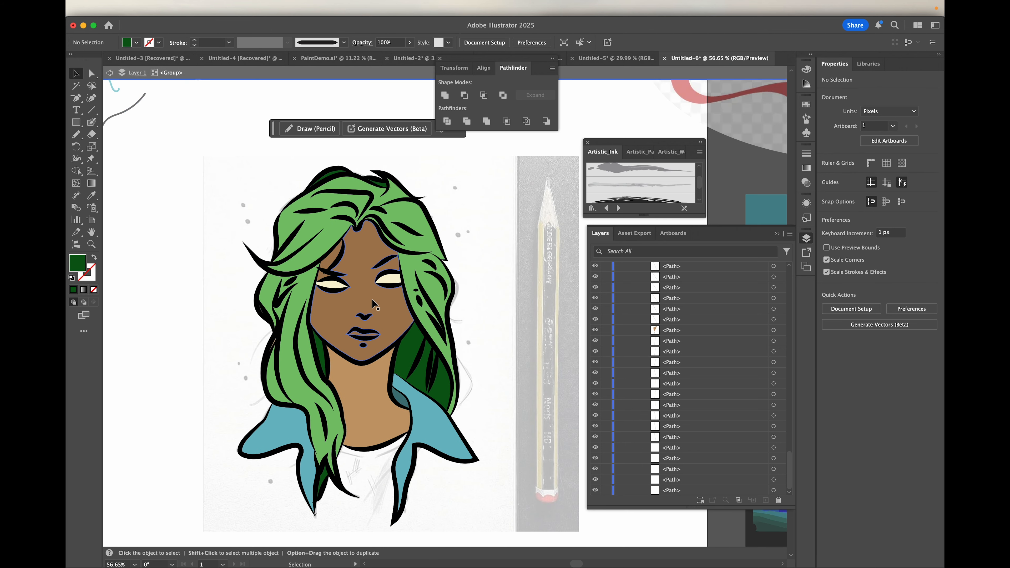
click(370, 298)
click(93, 196)
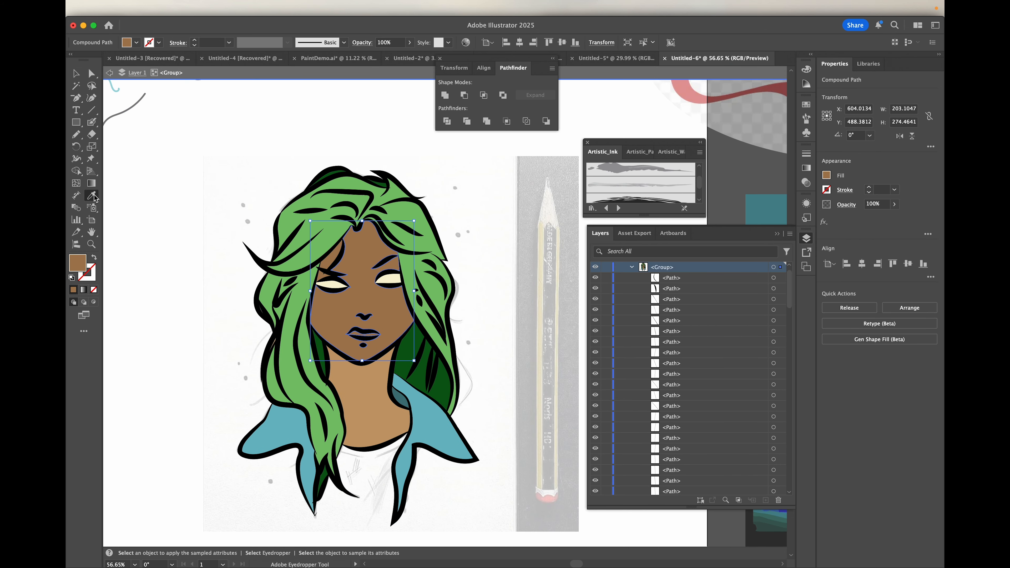
click(369, 391)
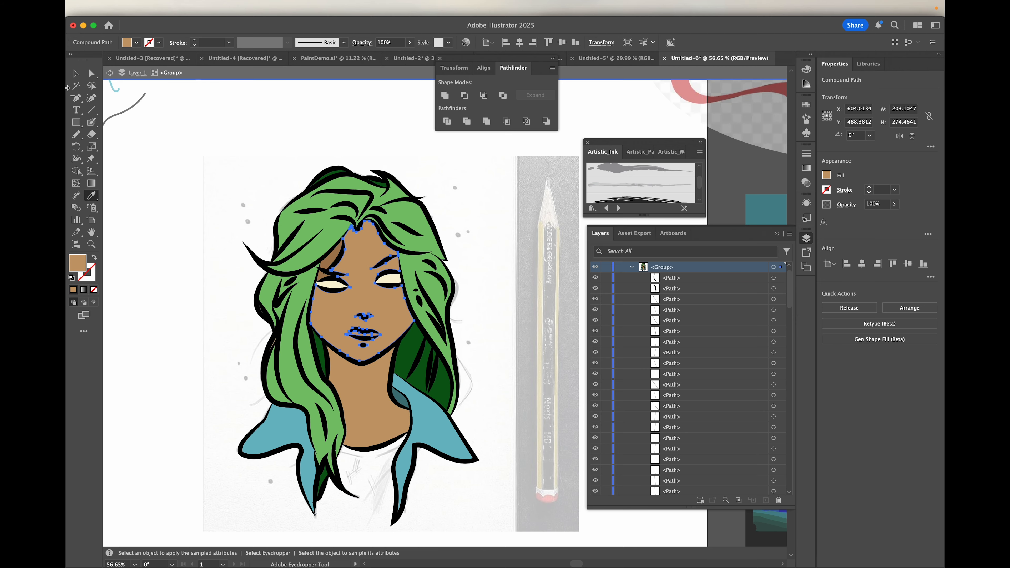
- Clear the selection and sample the darker brown from the skin patch beside the forehead hair strand
click(76, 73)
click(358, 404)
scroll(357, 404, up, 3)
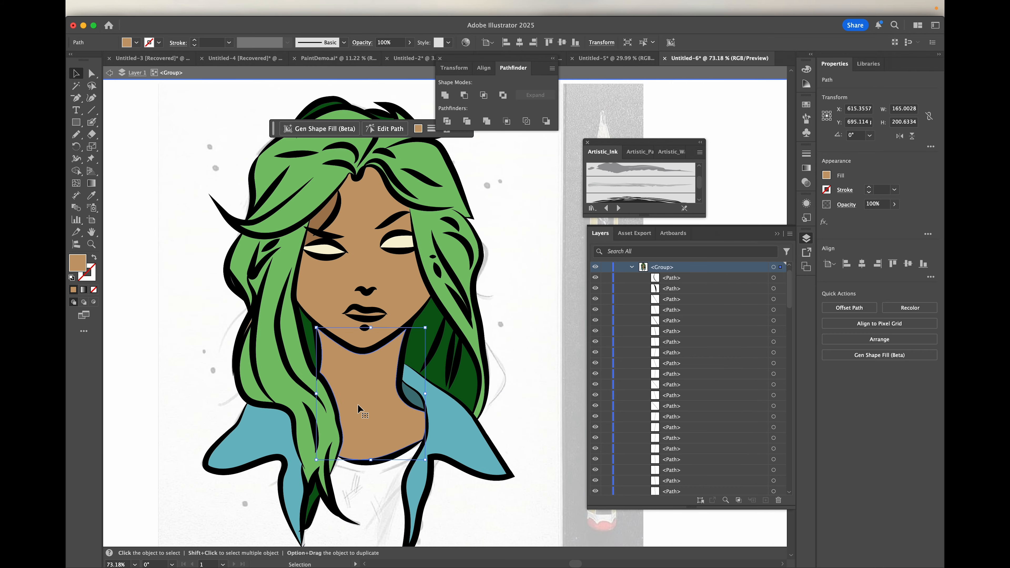
scroll(358, 405, up, 2)
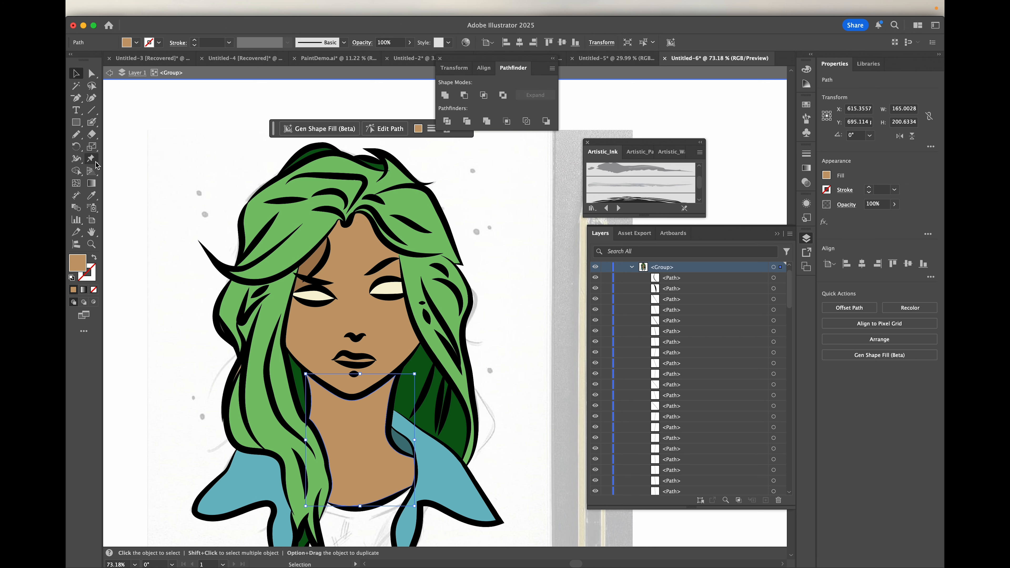
click(91, 195)
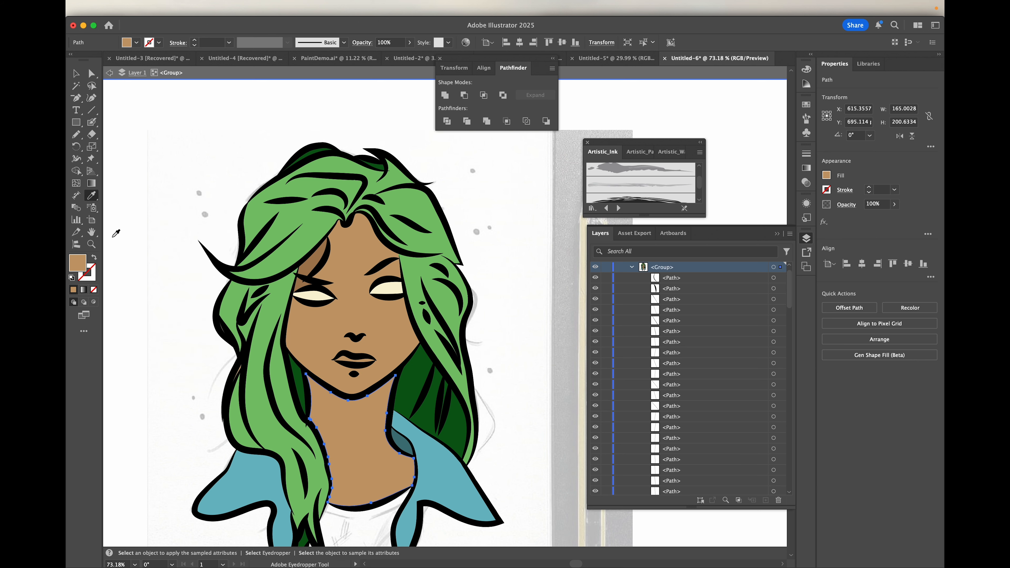
key(v)
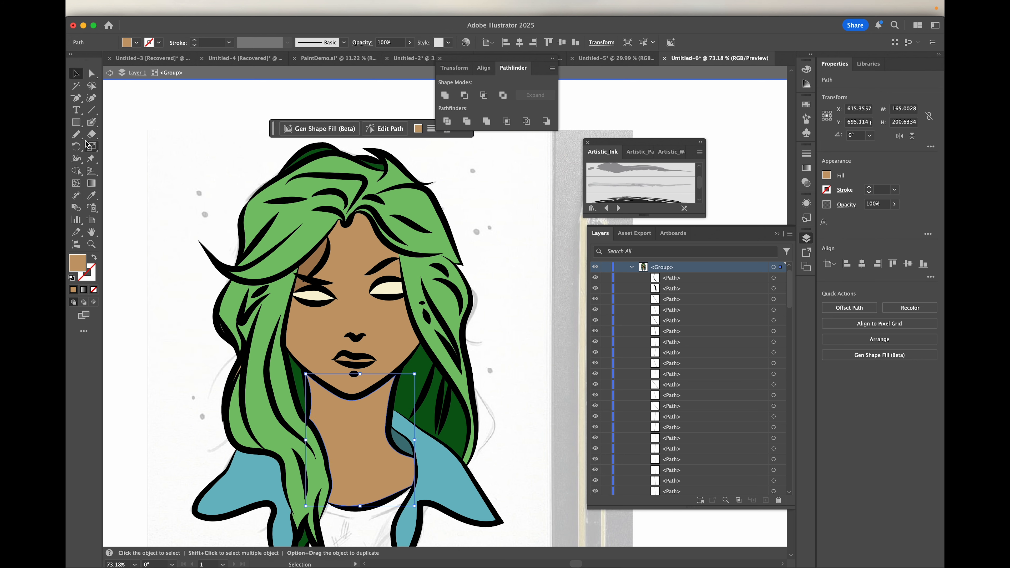
click(120, 179)
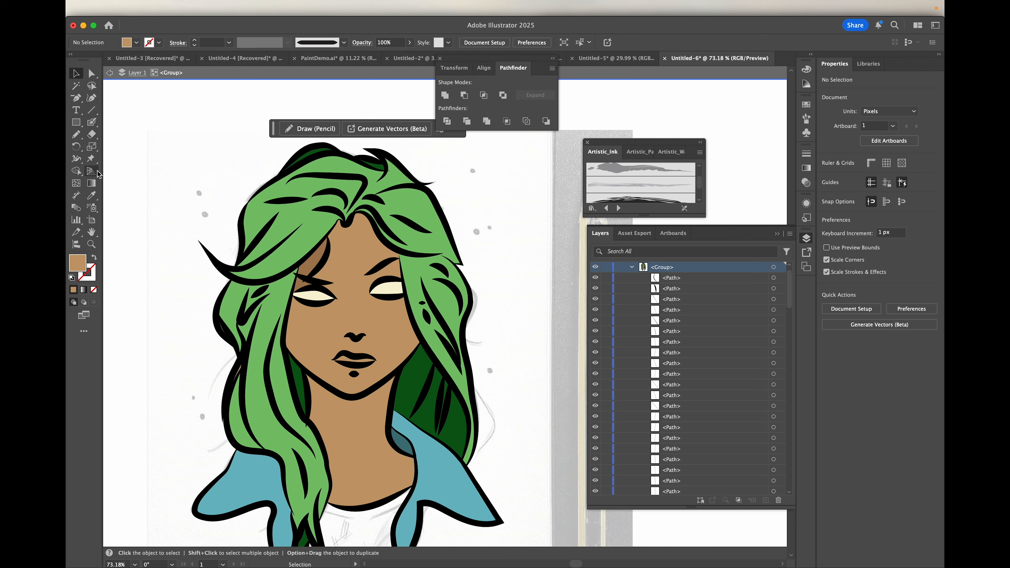
key(i)
click(308, 260)
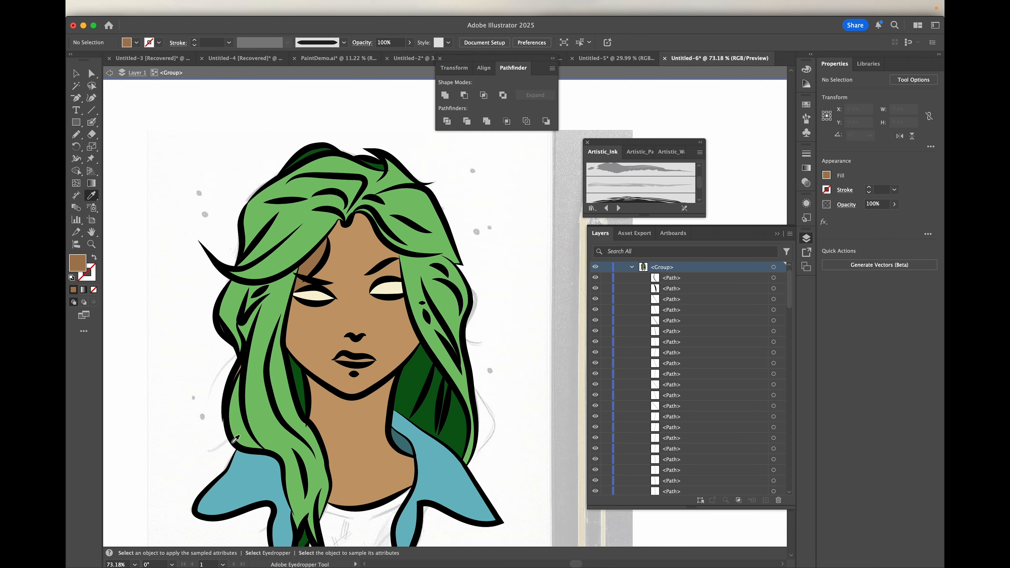
- Paint a brown Blob Brush shadow about 148 by 83 px beneath the jaw, spanning the upper neck
scroll(238, 414, down, 3)
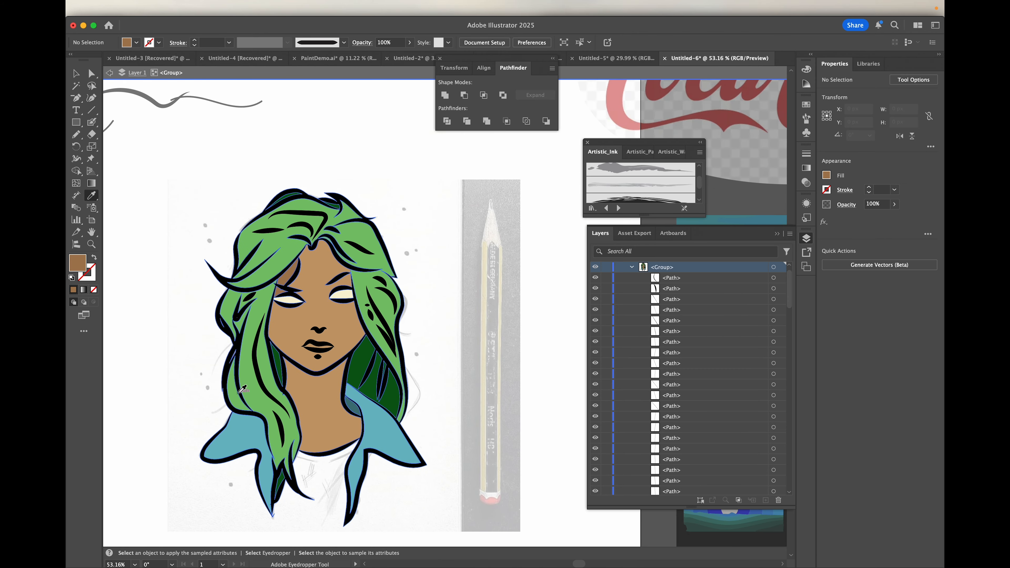
click(92, 123)
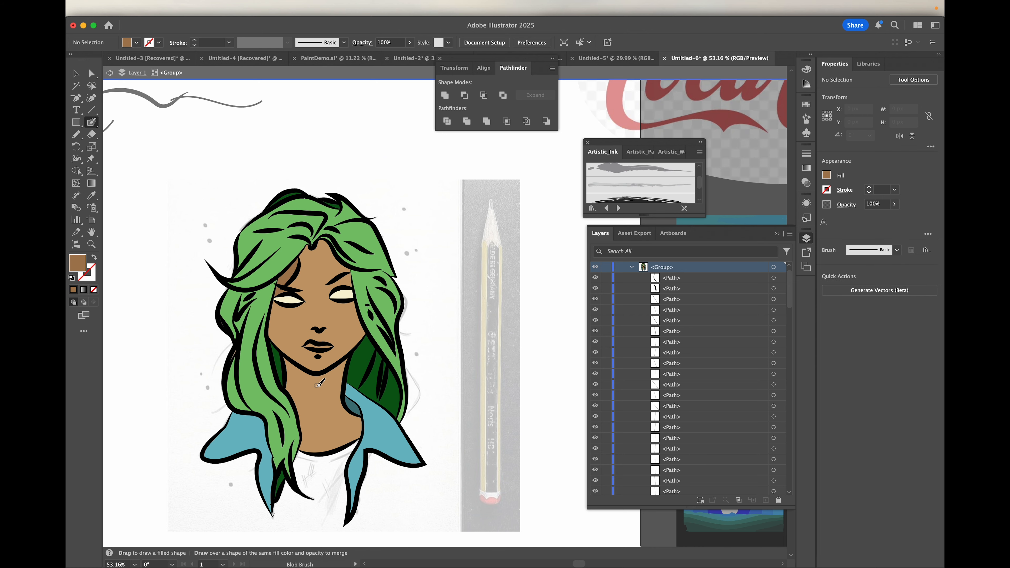
scroll(320, 383, up, 5)
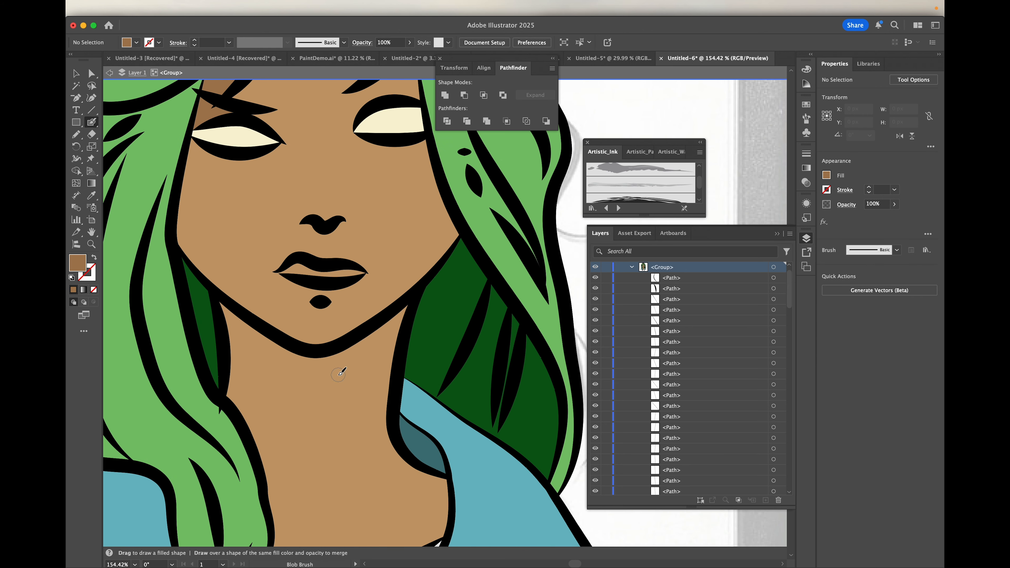
mouse_move(390, 329)
mouse_down()
mouse_move(402, 317)
mouse_move(356, 348)
mouse_move(298, 360)
mouse_move(230, 317)
mouse_move(276, 371)
mouse_move(330, 368)
mouse_move(394, 337)
mouse_up()
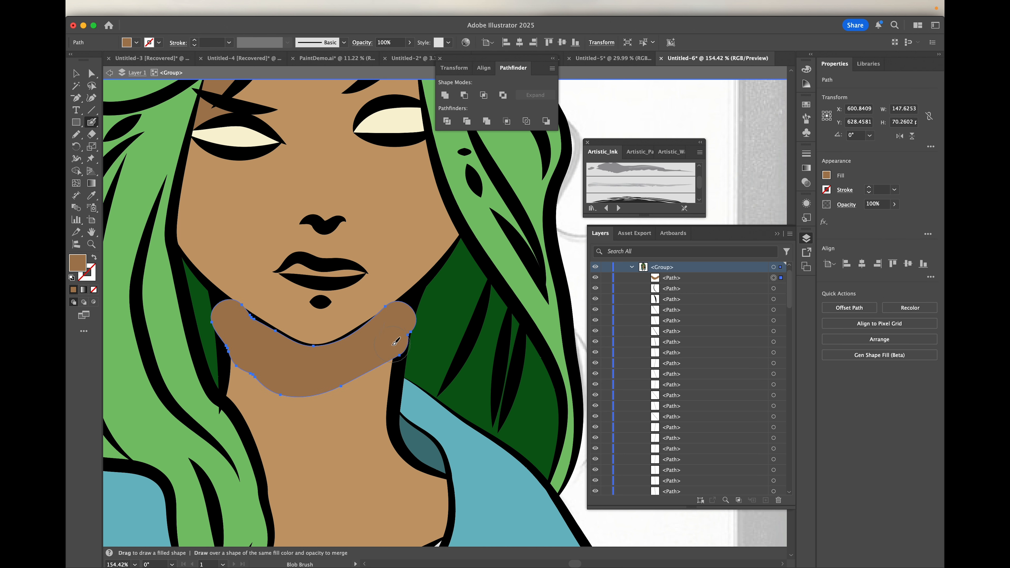
mouse_move(389, 350)
mouse_down()
mouse_move(314, 396)
mouse_move(234, 358)
mouse_up()
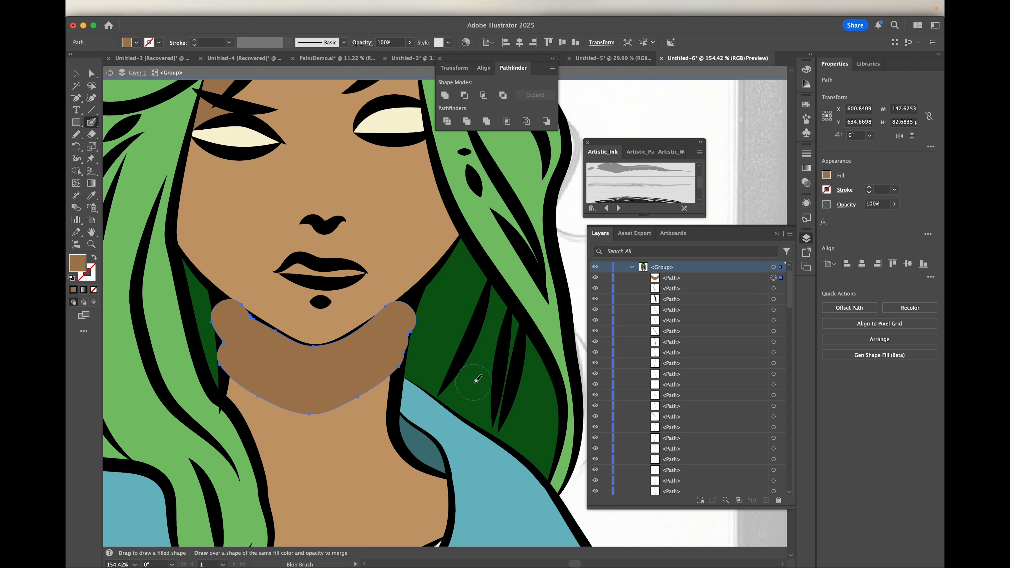
- Erase part of the brown shadow's rounded end that spills over the dark green hair on the collar side
scroll(409, 334, up, 5)
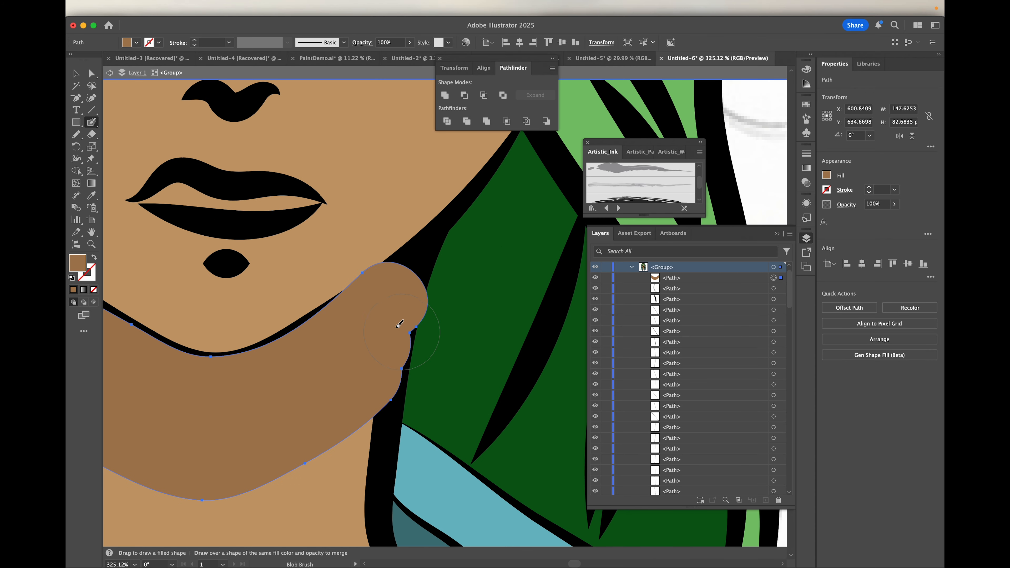
click(91, 134)
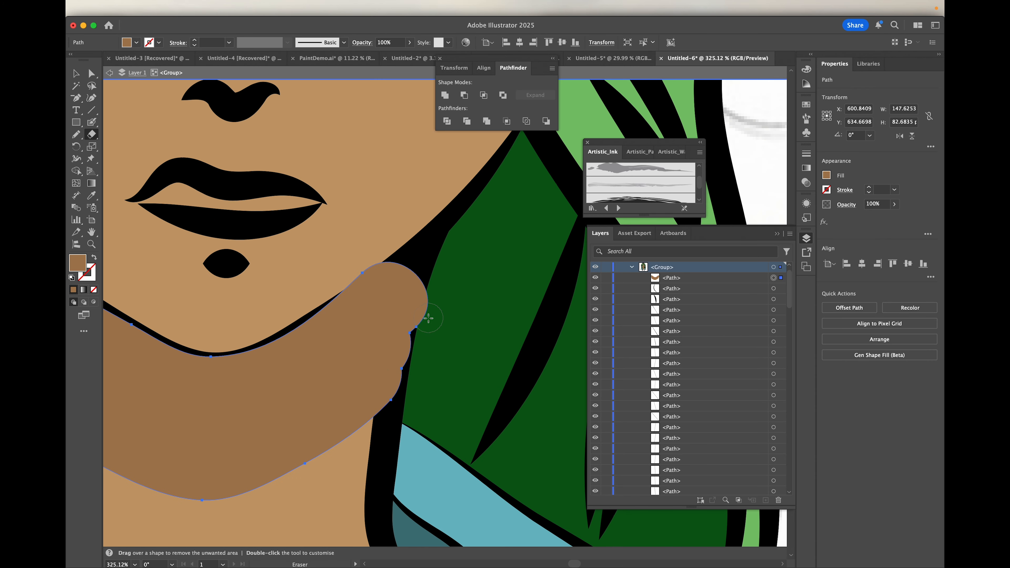
drag(437, 283, 426, 343)
- Move the brown shadow path down the group's stacking order to directly above the neck fill, beneath the black outlines
click(716, 281)
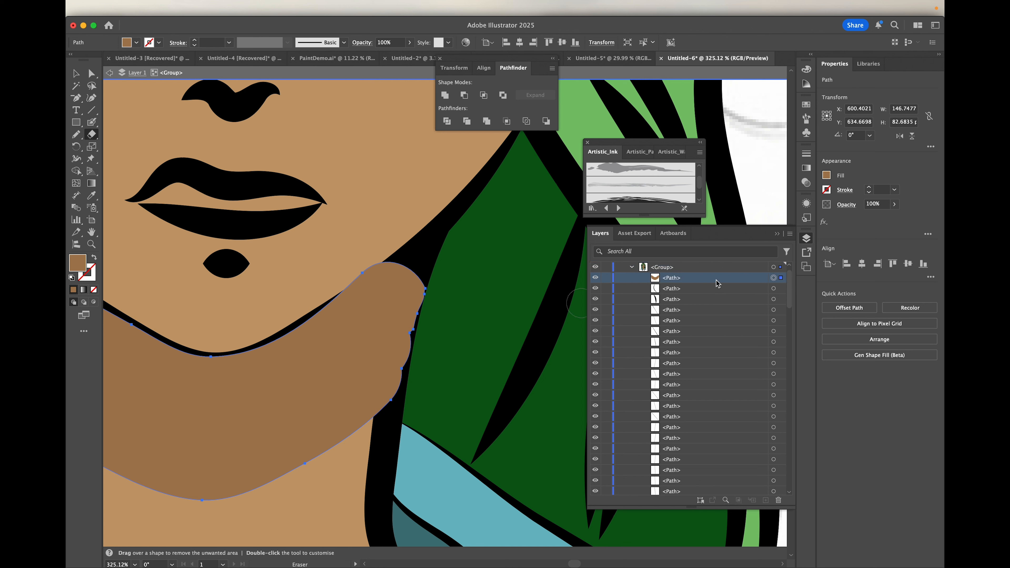
mouse_move(716, 280)
mouse_down()
mouse_move(727, 492)
mouse_move(713, 419)
mouse_move(730, 508)
mouse_move(718, 441)
mouse_move(719, 285)
mouse_up()
scroll(719, 285, up, 3)
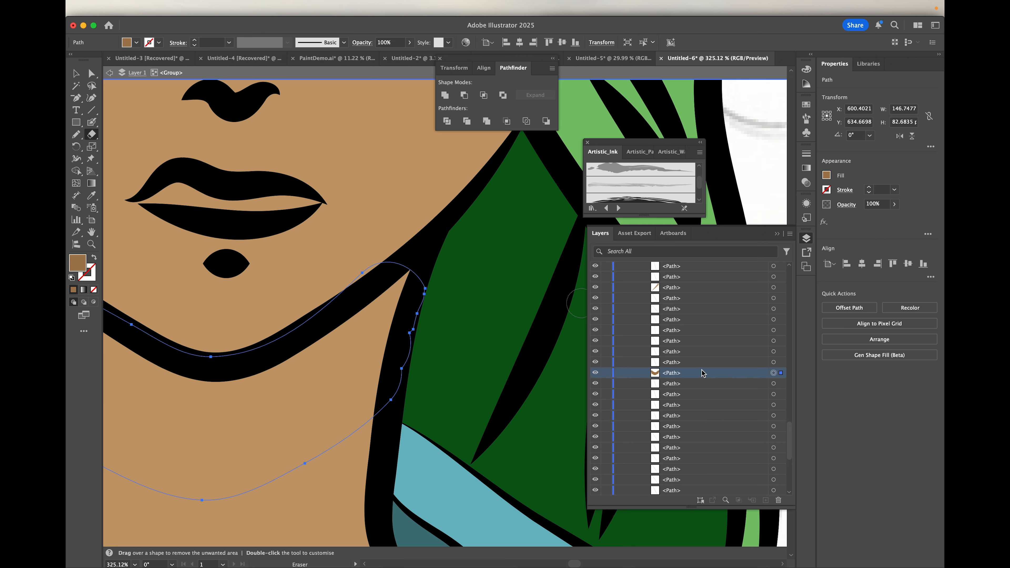
scroll(702, 273, up, 2)
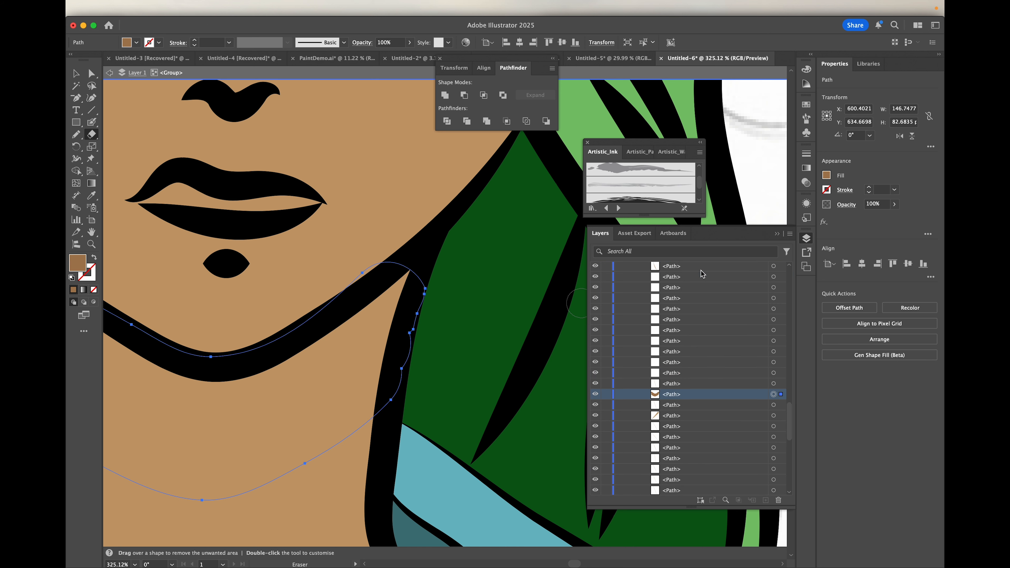
drag(698, 427, 714, 275)
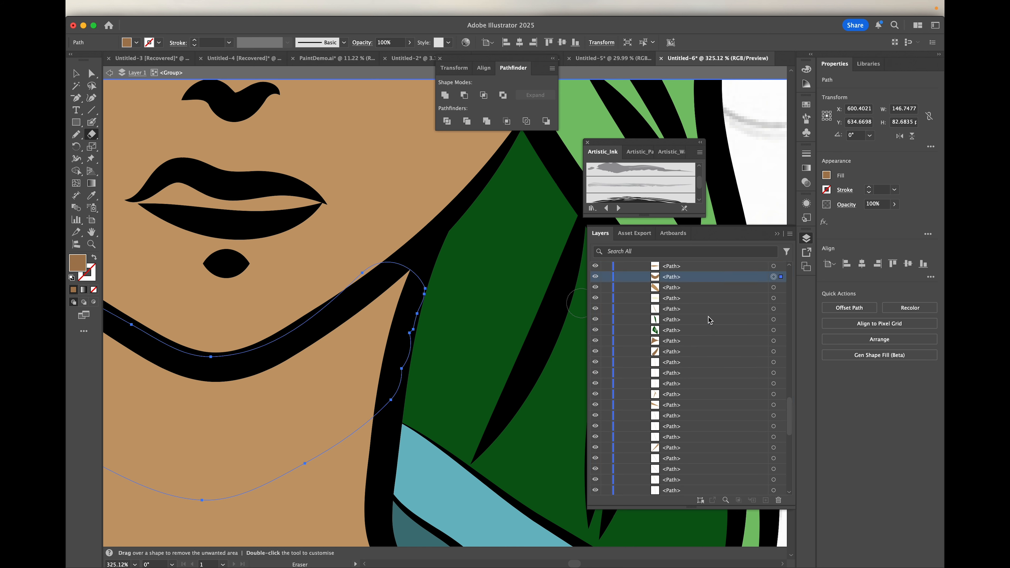
scroll(710, 318, up, 4)
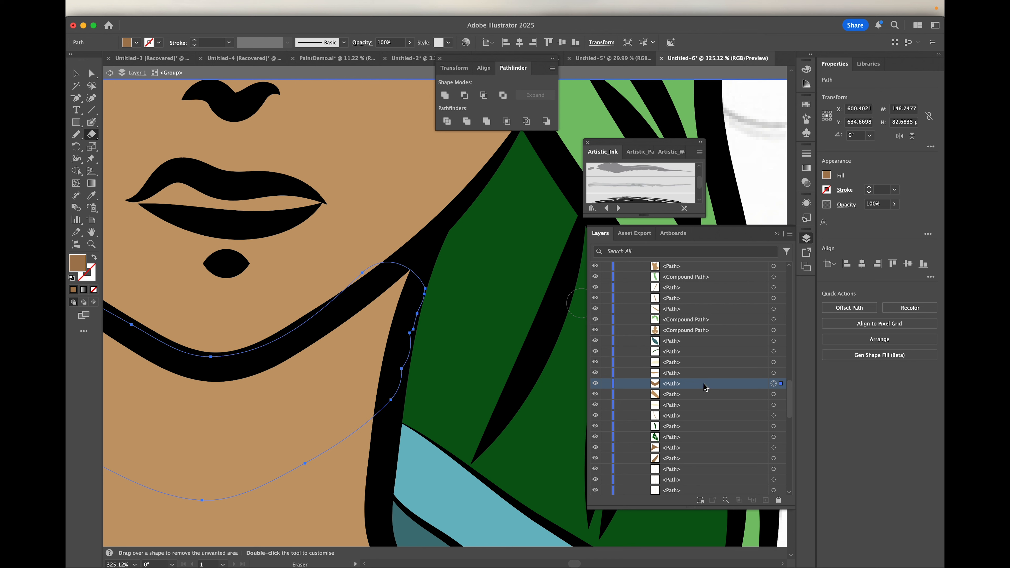
drag(704, 385, 704, 329)
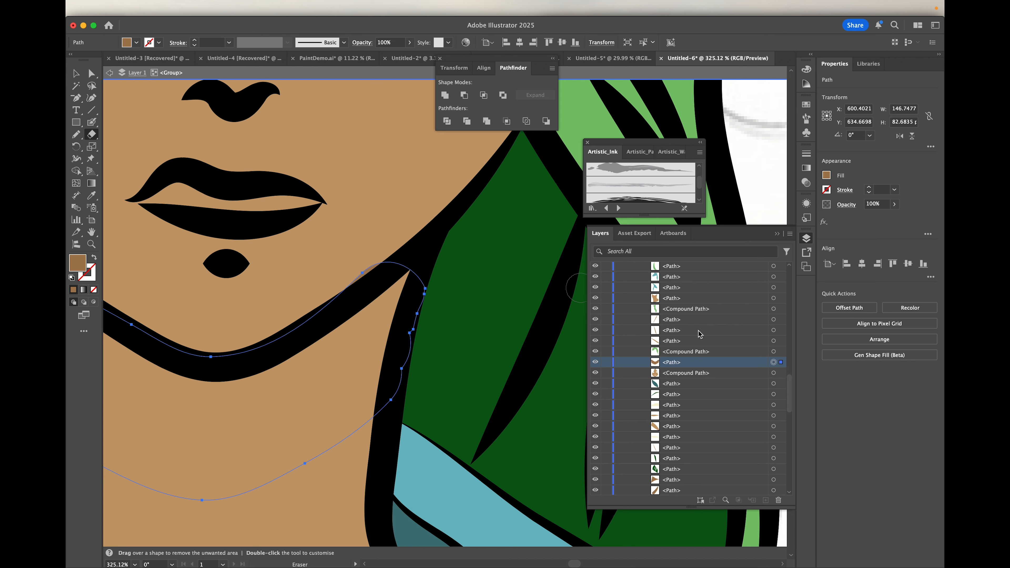
drag(705, 365, 707, 295)
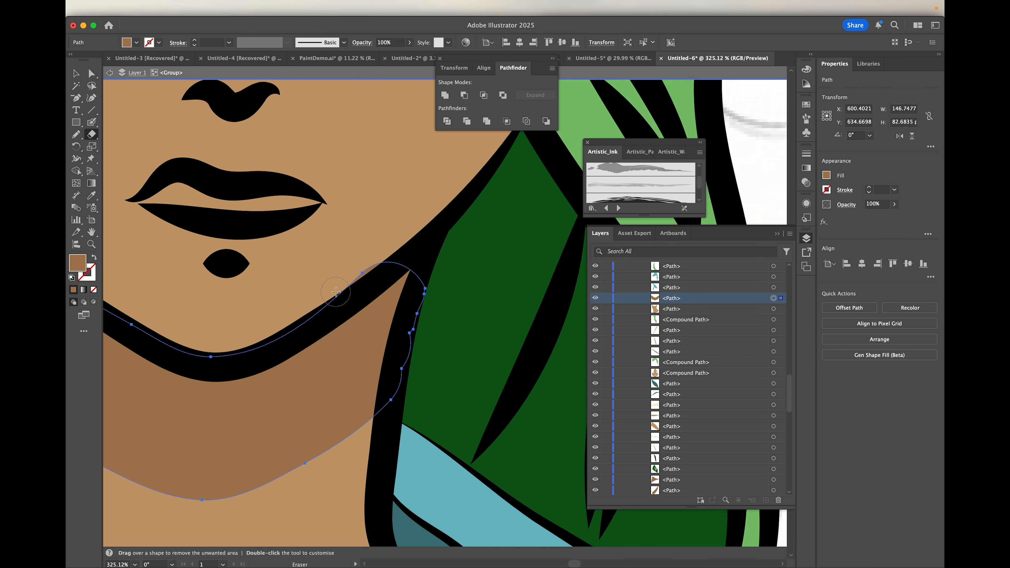
- Erase the shadow's remaining spill along both sides of the jawline and over the narrow dark green hair area
drag(379, 262, 334, 291)
scroll(333, 293, down, 5)
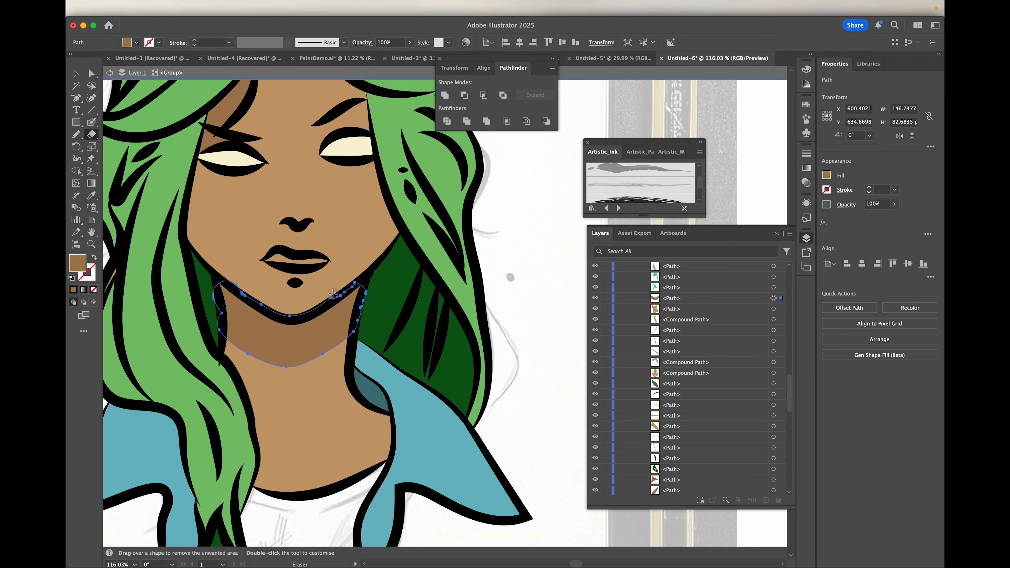
scroll(207, 301, up, 5)
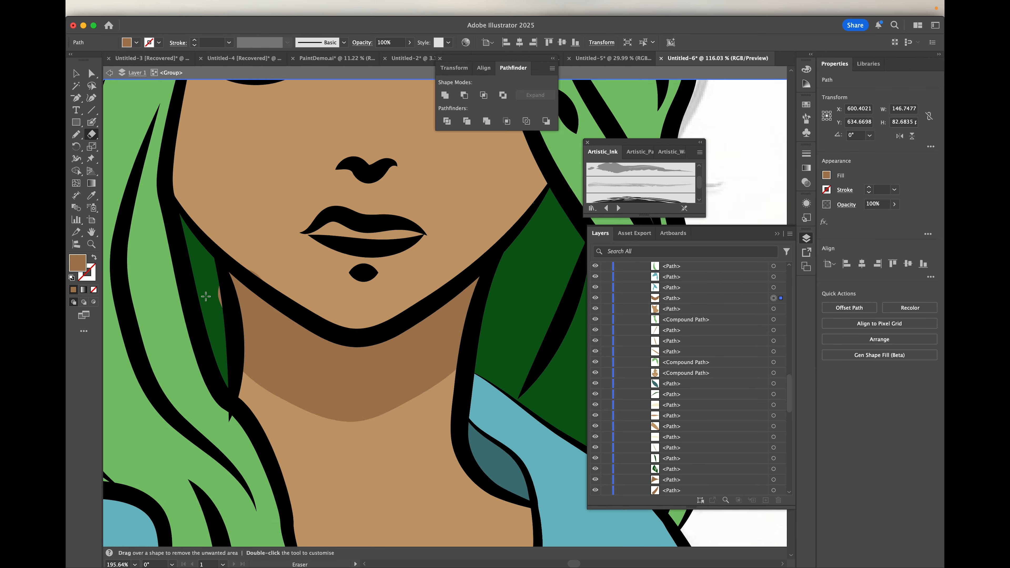
drag(215, 286, 225, 312)
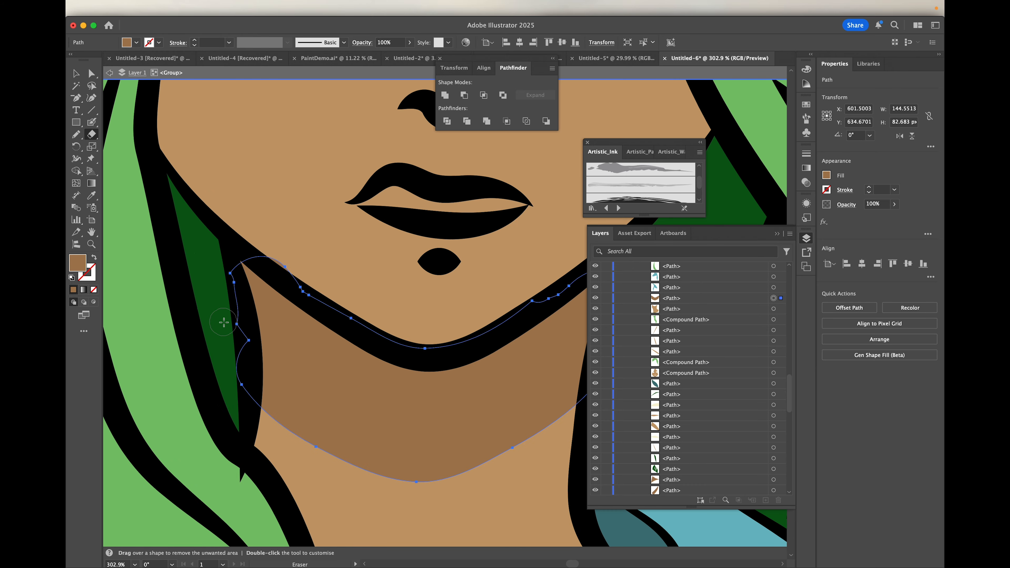
scroll(225, 312, down, 5)
scroll(219, 321, up, 4)
scroll(218, 320, up, 2)
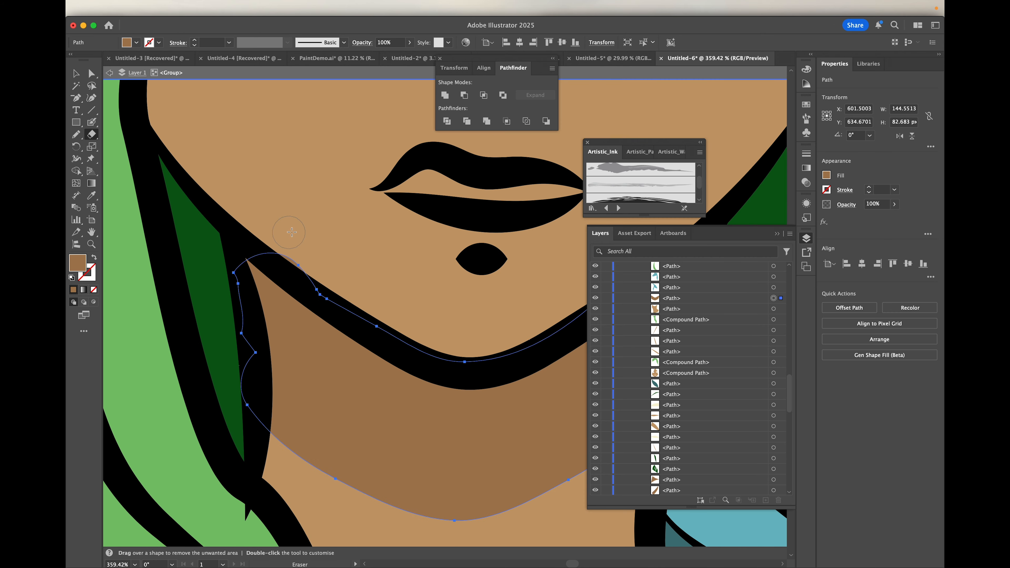
drag(285, 250, 309, 264)
scroll(213, 283, down, 6)
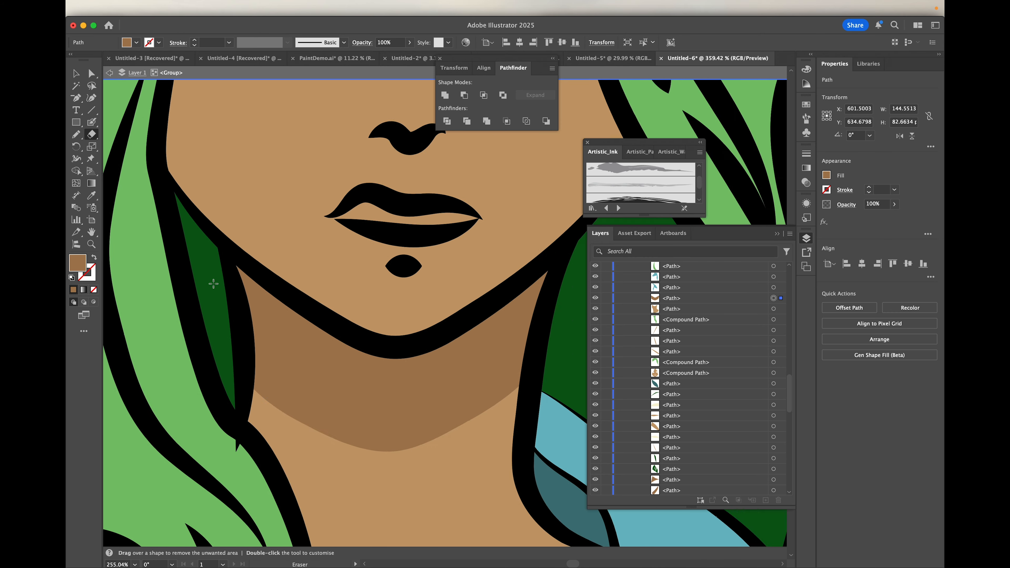
scroll(275, 242, up, 5)
scroll(275, 243, left, 2)
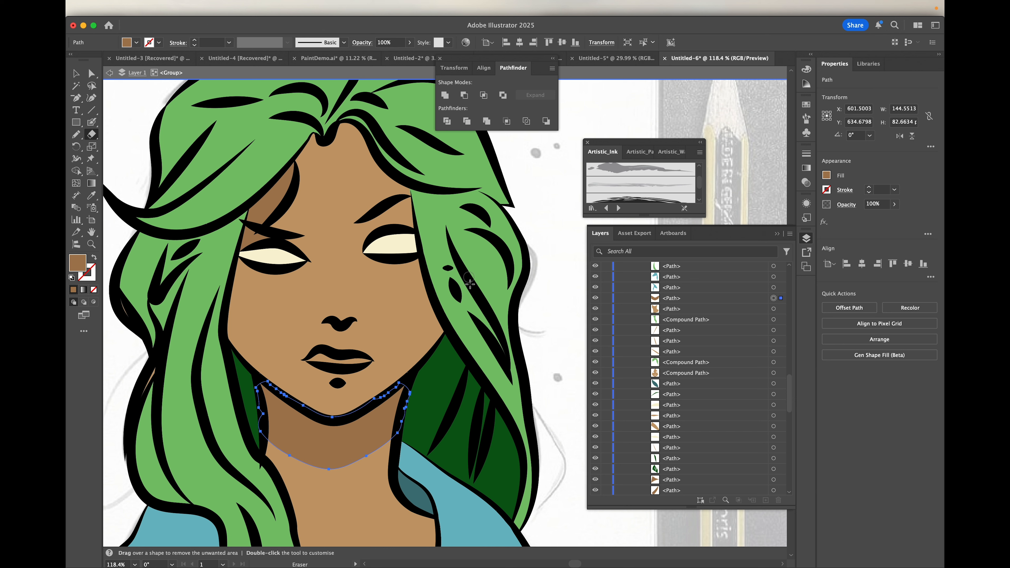
- Deselect the neck shadow and load the Blob Brush with the dark green sampled from the hair behind the neck
click(91, 123)
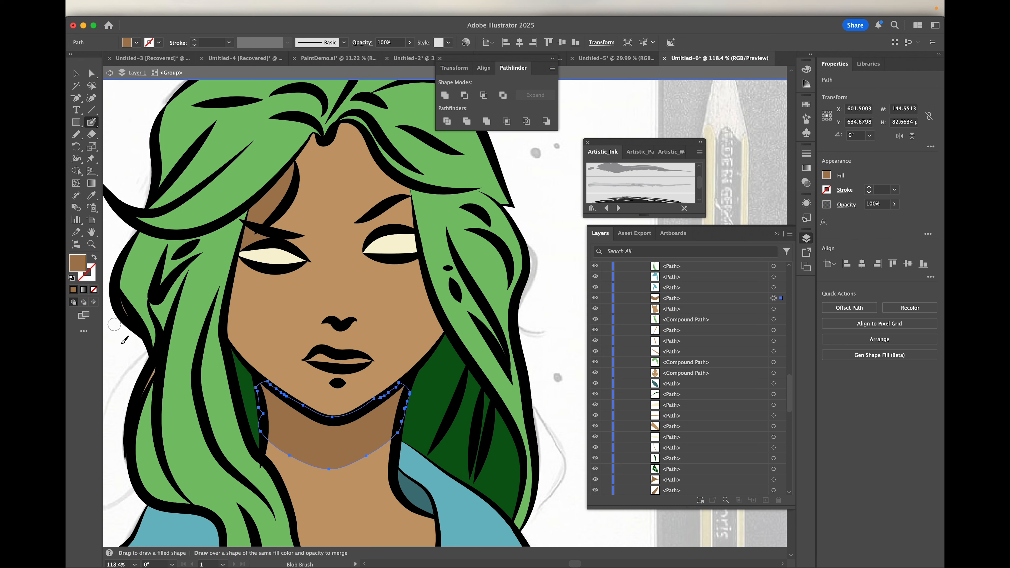
click(76, 73)
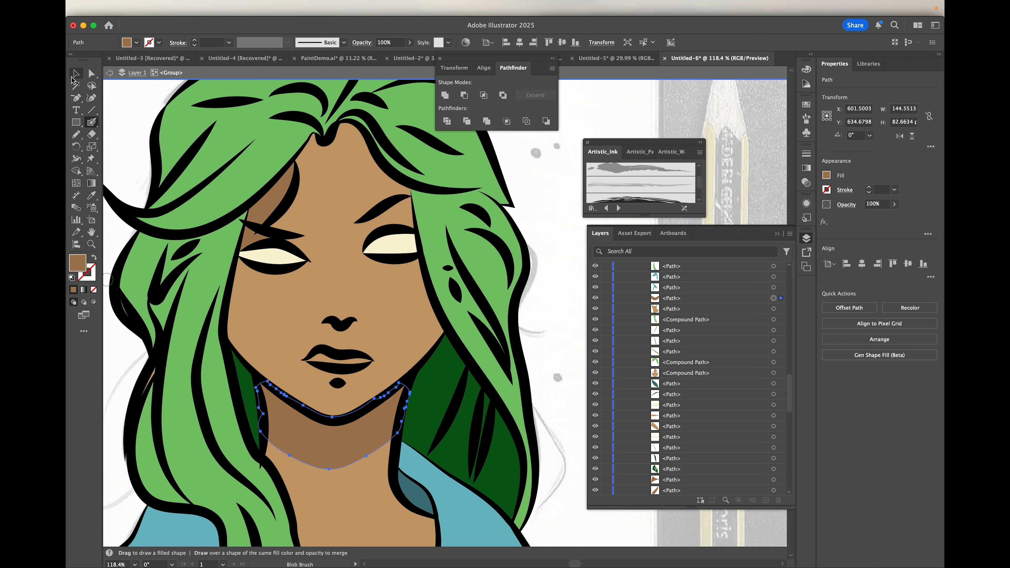
click(119, 115)
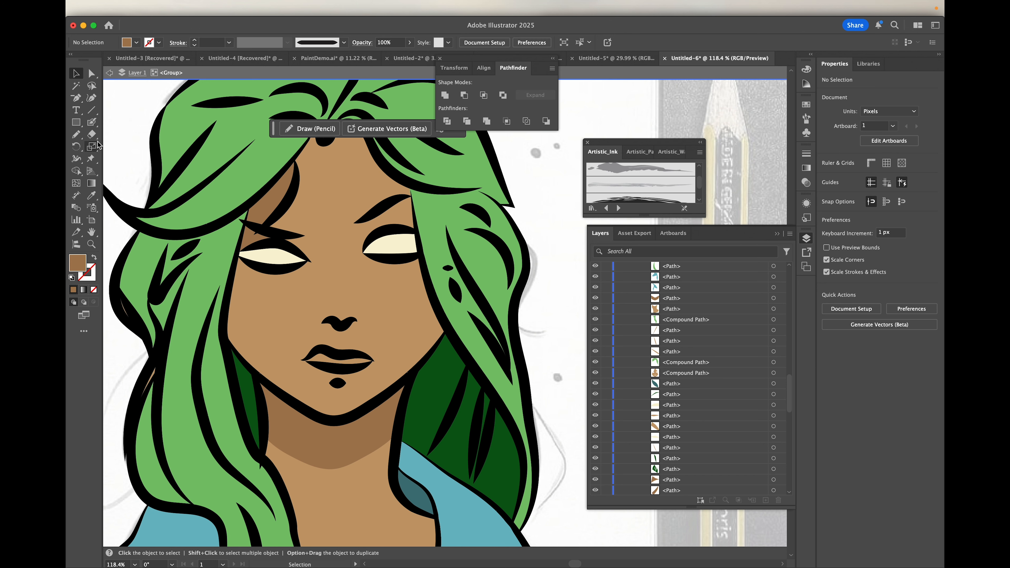
click(91, 195)
click(436, 404)
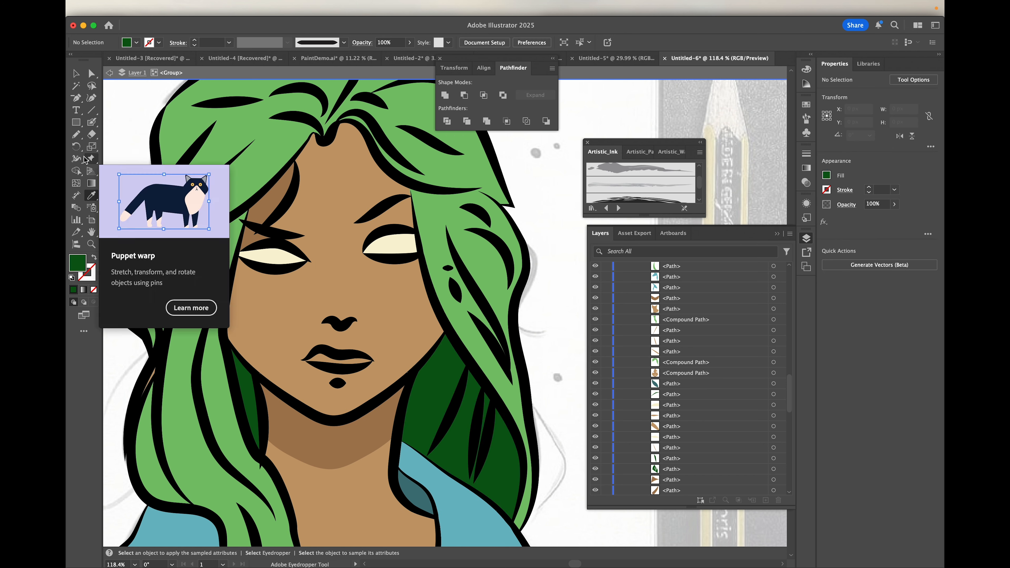
click(92, 122)
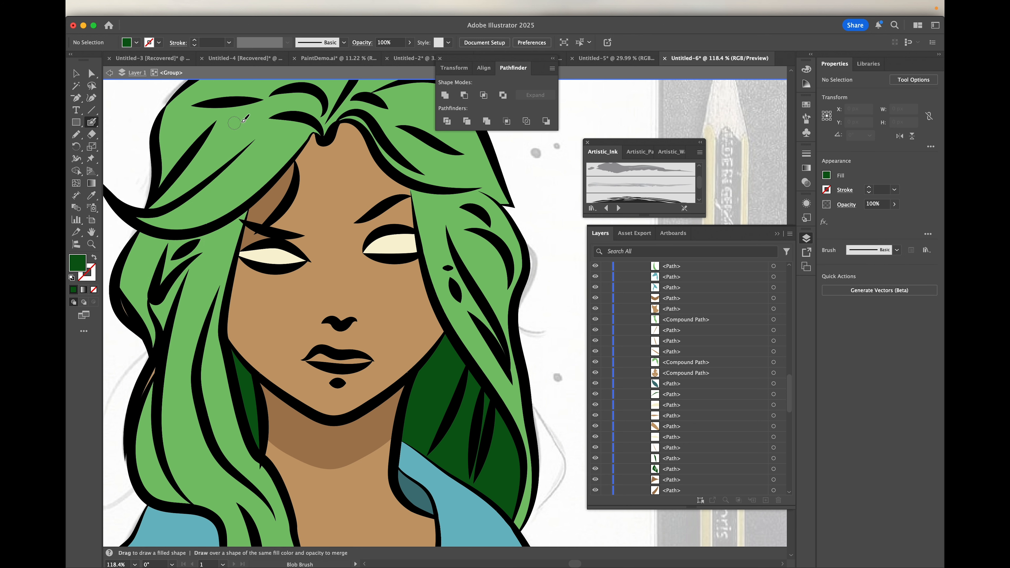
- Paint three dark green shadow strokes down the long hair left of the face, about 52 by 56, 37 by 116 and 16 by 44 px
scroll(259, 247, left, 3)
scroll(260, 247, down, 1)
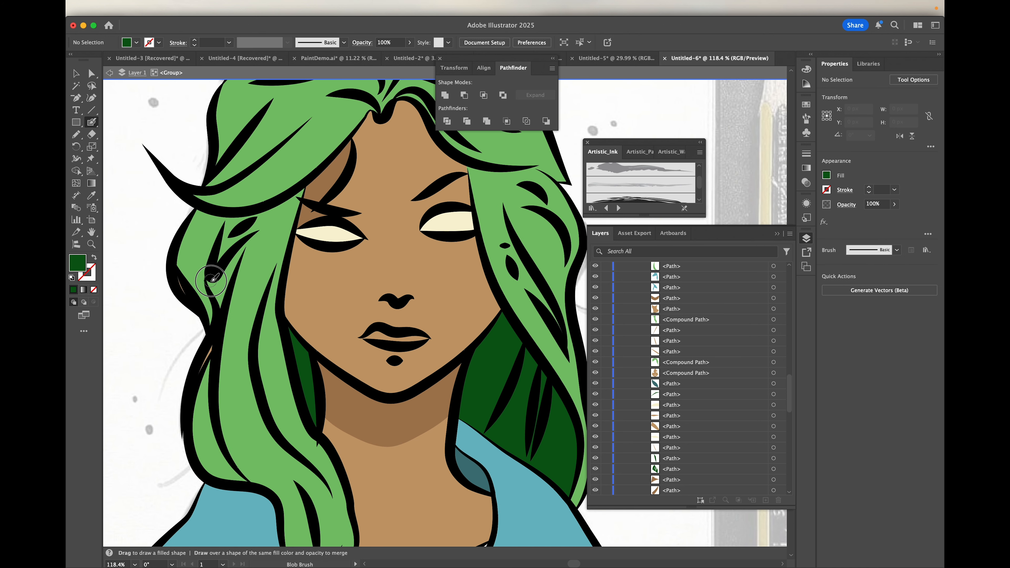
drag(212, 279, 257, 235)
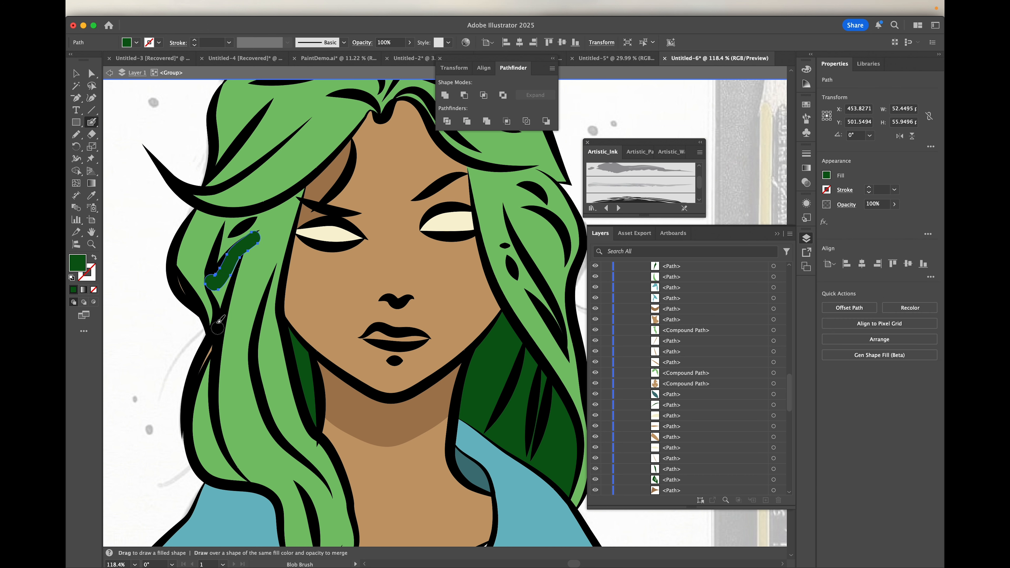
mouse_move(214, 360)
mouse_down()
mouse_move(215, 428)
mouse_move(238, 477)
mouse_up()
scroll(294, 408, down, 5)
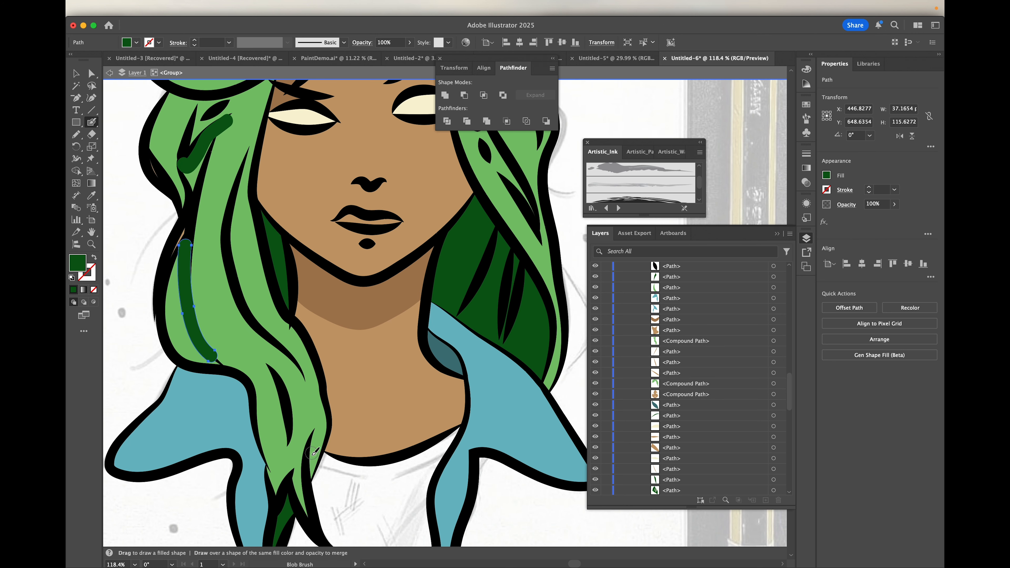
drag(313, 469, 316, 434)
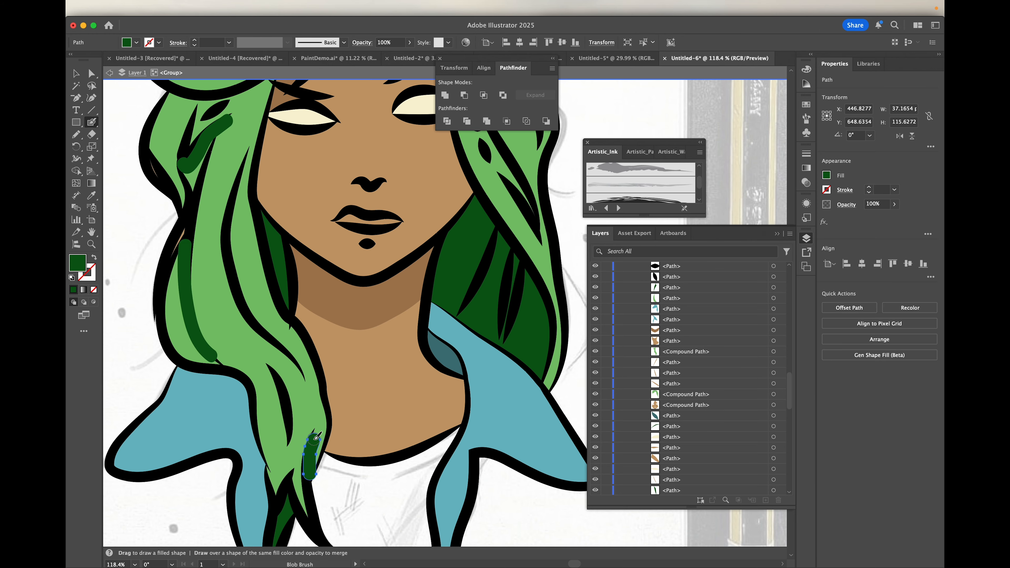
- Paint dark green shadows beneath both side sweeps of the fringe, about 66 by 19 px on the right and 108 by 30 px on the left
scroll(300, 468, down, 2)
scroll(299, 469, up, 10)
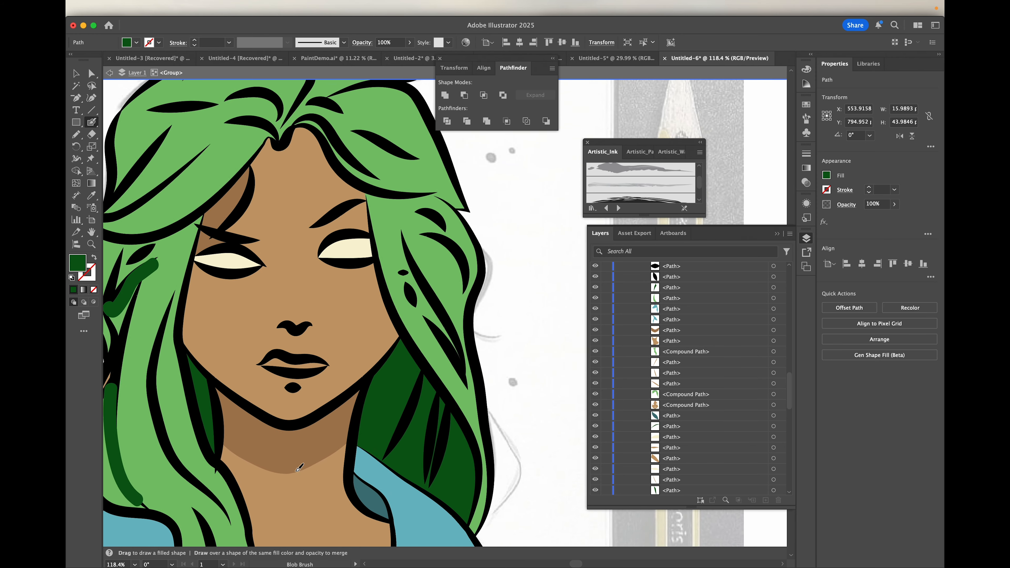
scroll(299, 469, up, 2)
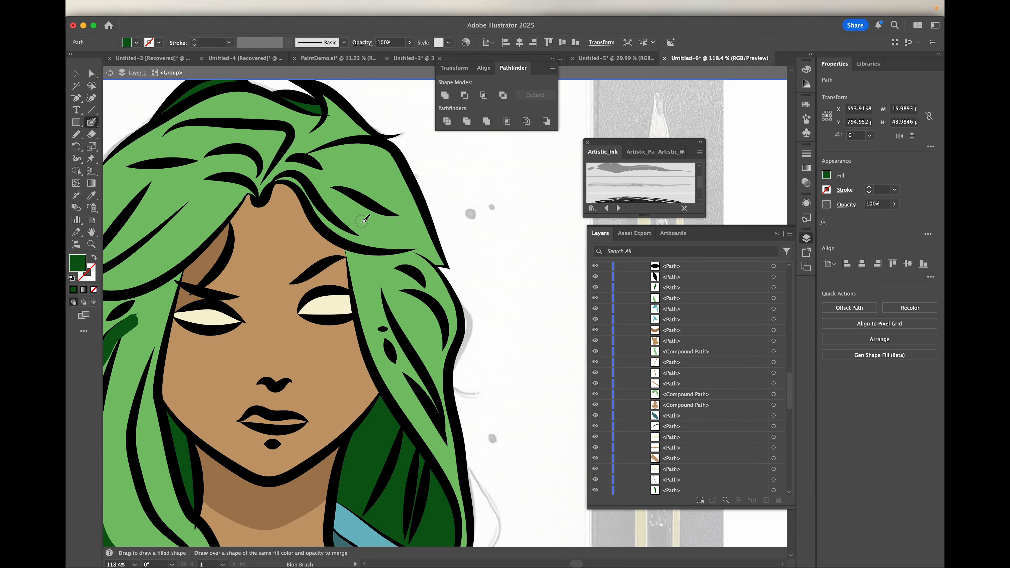
scroll(365, 219, up, 7)
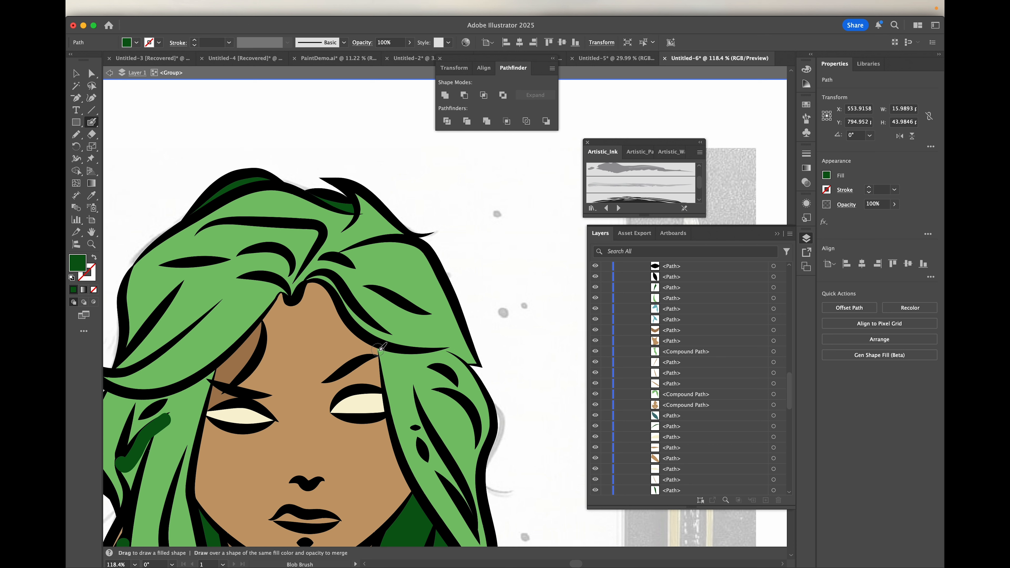
drag(384, 348, 430, 355)
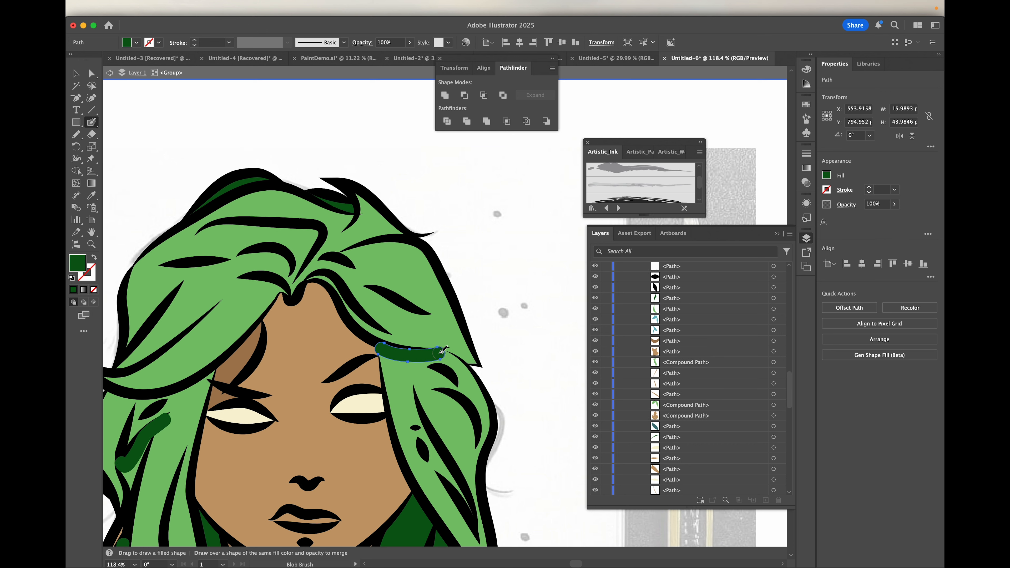
scroll(229, 347, left, 8)
scroll(229, 347, down, 4)
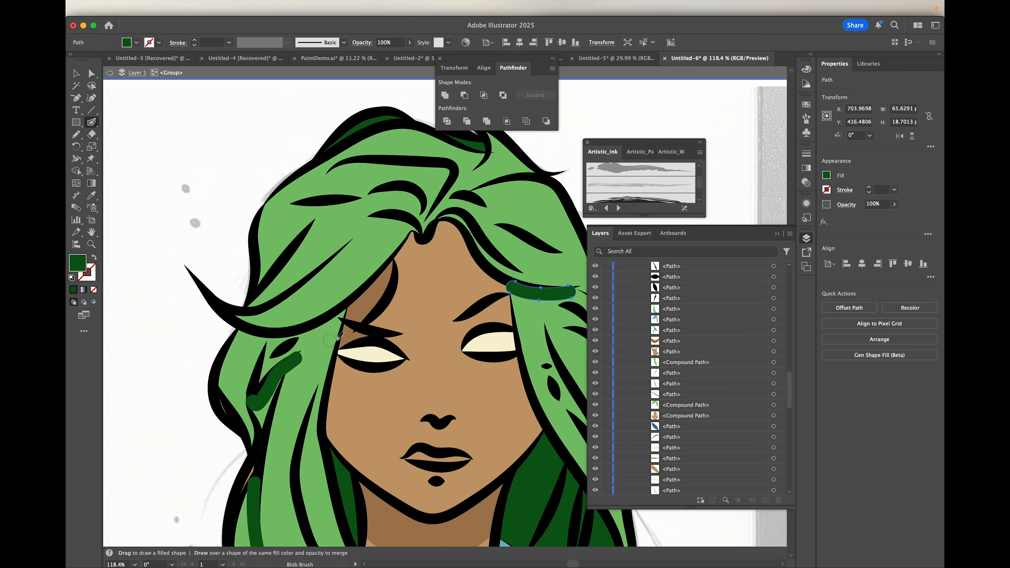
drag(342, 317, 238, 332)
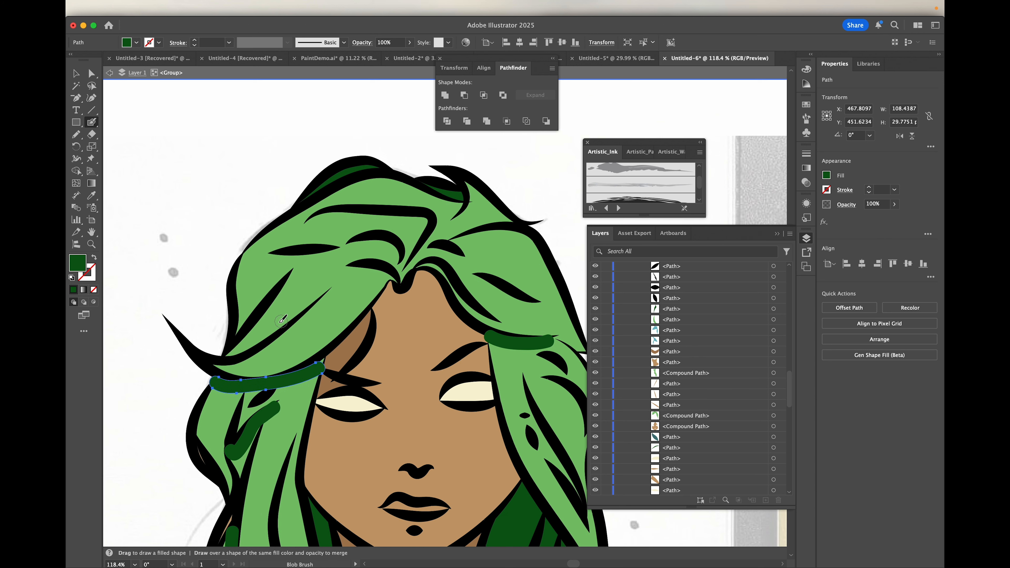
- Paint two curved dark green shadows beside the hair parting above the forehead, the lower one about 43 by 25 px
scroll(368, 269, up, 3)
scroll(368, 269, right, 2)
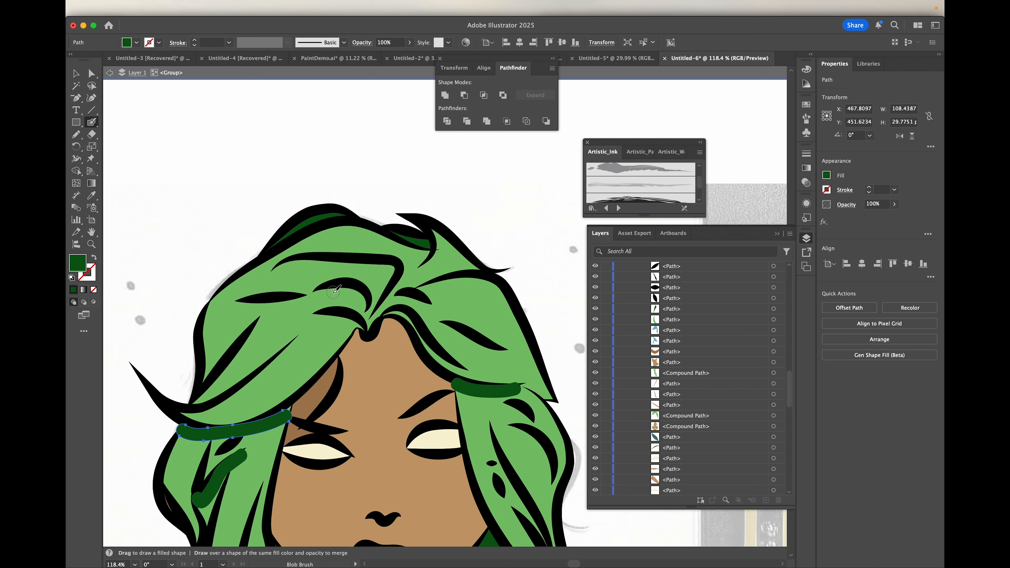
mouse_move(327, 288)
mouse_down()
mouse_move(358, 288)
mouse_move(365, 307)
mouse_move(328, 317)
mouse_move(364, 330)
mouse_up()
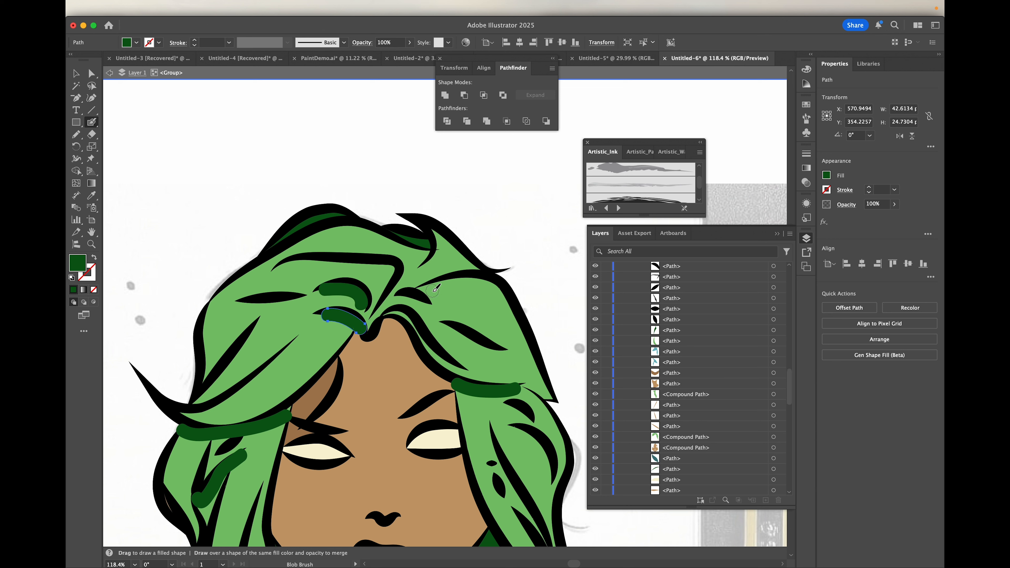
- Select all seven dark green hair shadow strokes at the top of the group and combine them into one compound path
scroll(436, 275, down, 2)
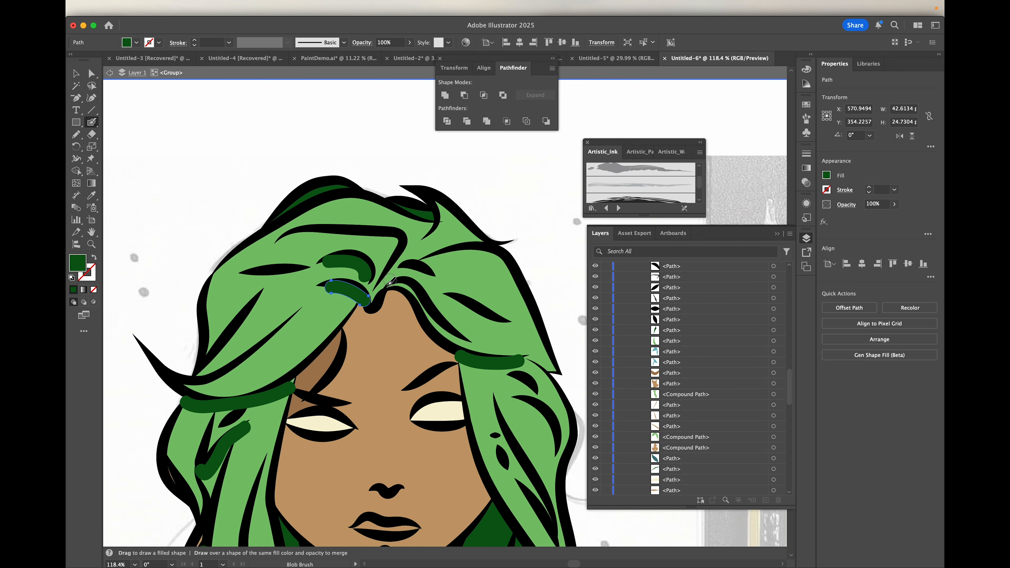
scroll(431, 276, down, 10)
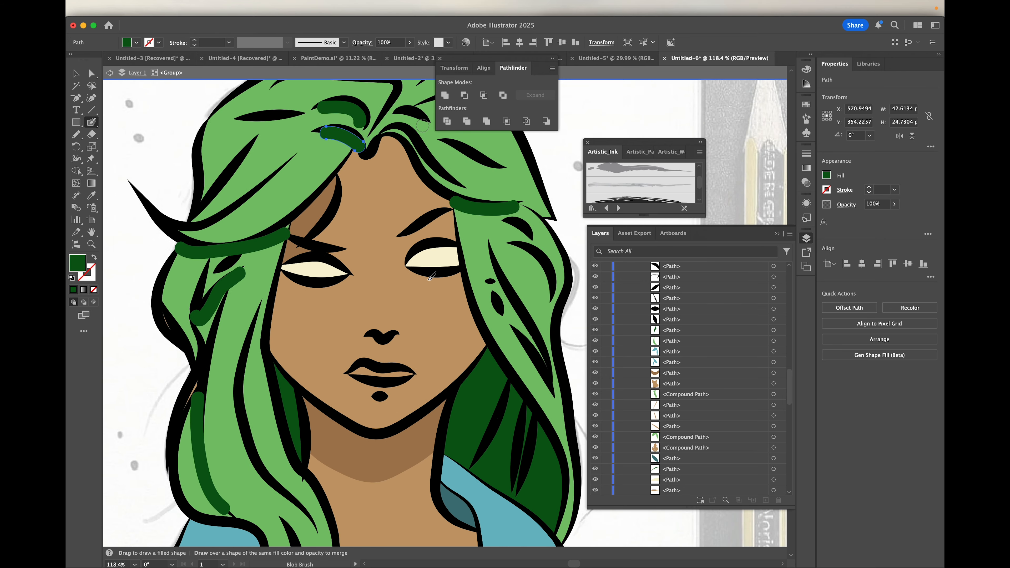
scroll(431, 276, right, 4)
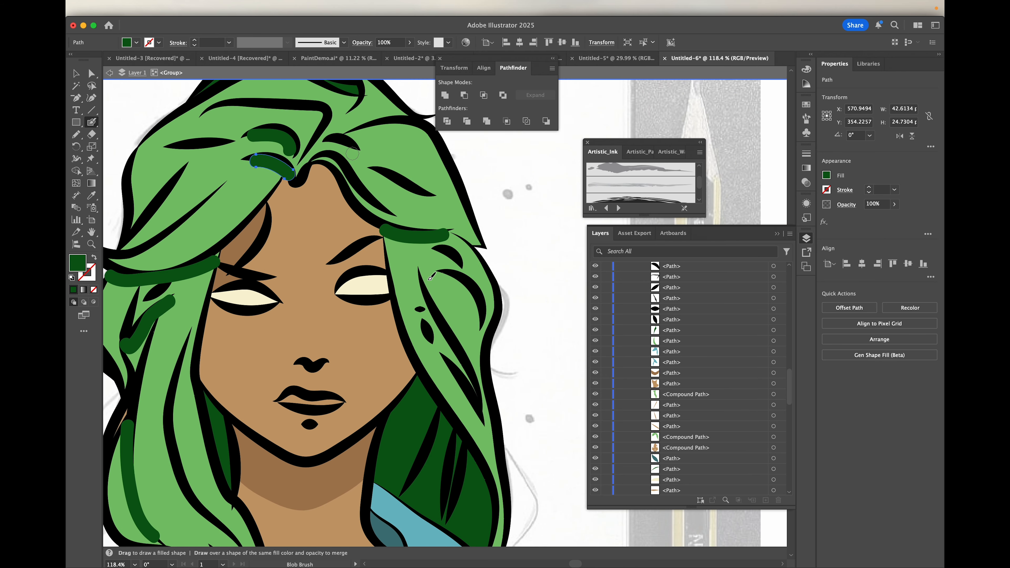
click(722, 268)
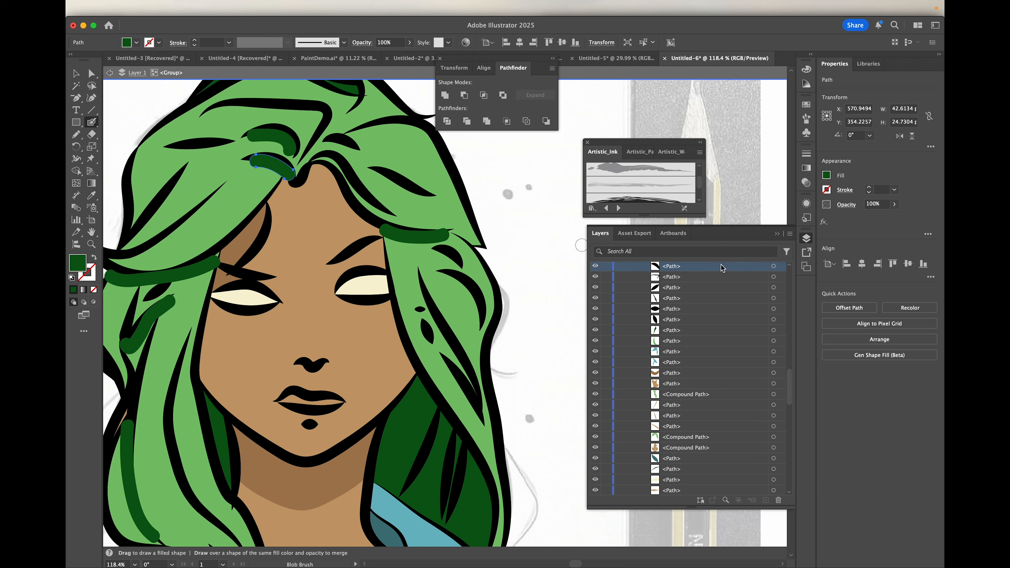
scroll(719, 291, up, 20)
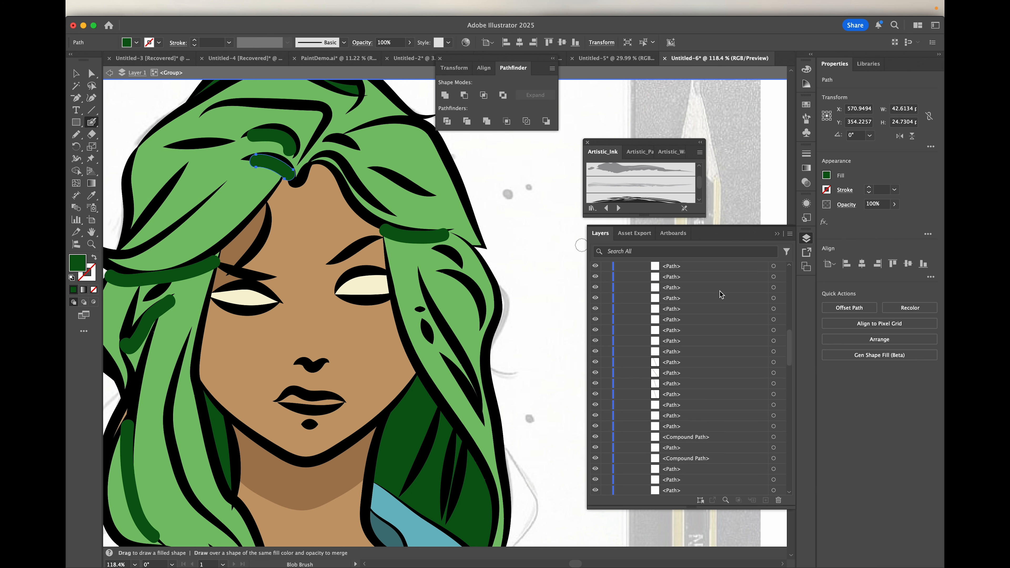
click(720, 290)
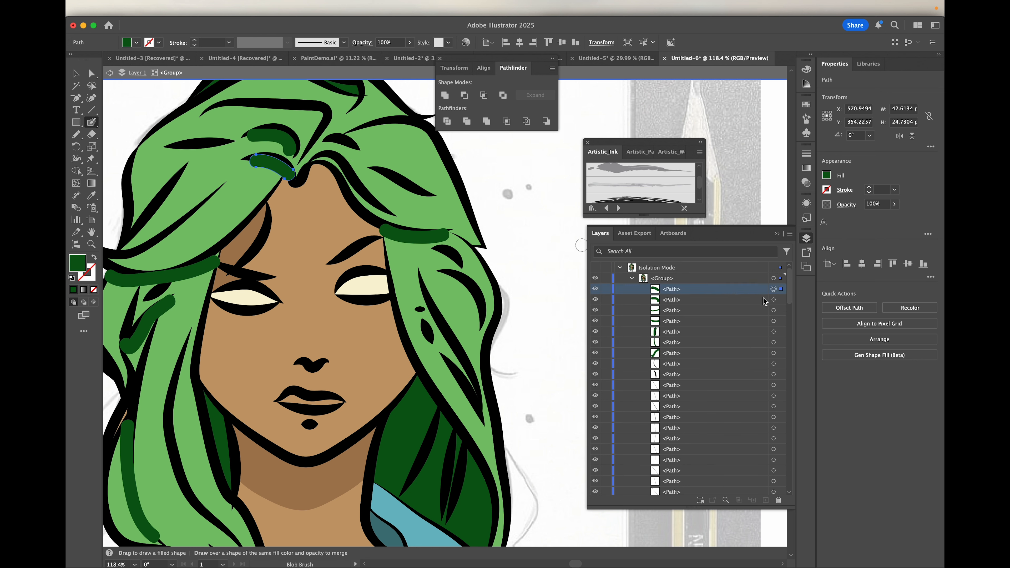
shift+click(781, 354)
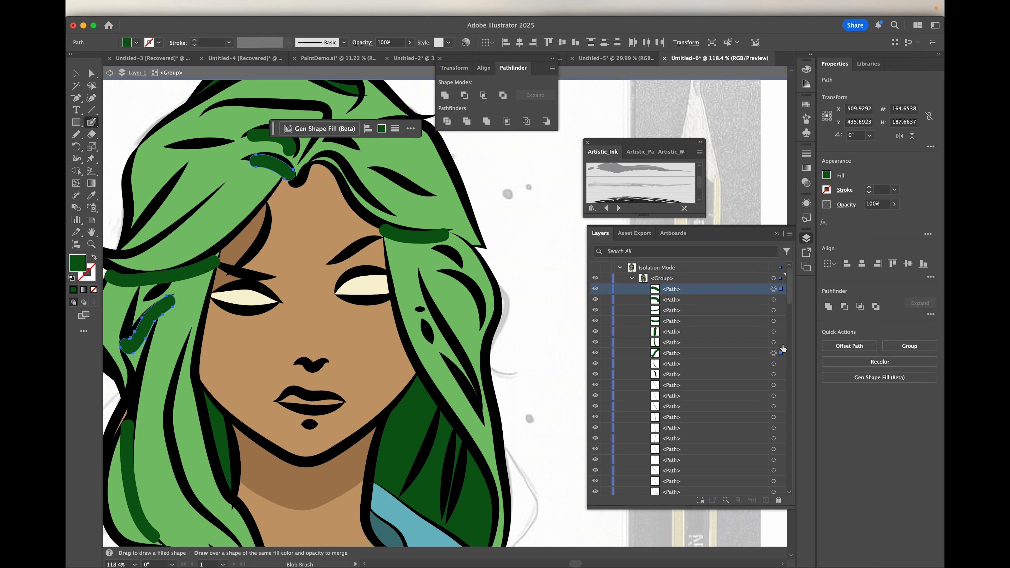
shift+click(781, 343)
shift+click(782, 332)
shift+click(782, 321)
shift+click(782, 309)
shift+click(781, 299)
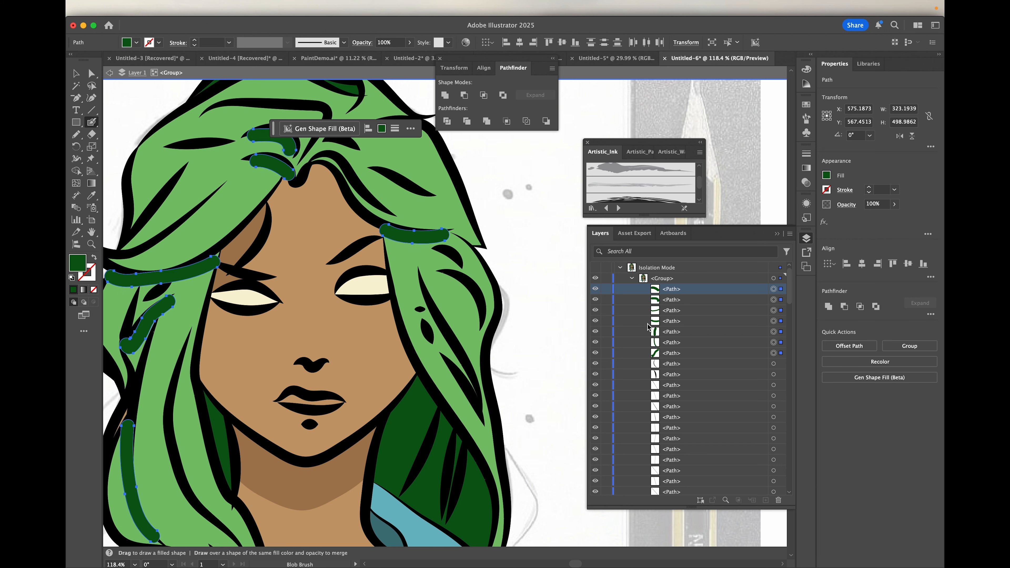
scroll(254, 301, down, 3)
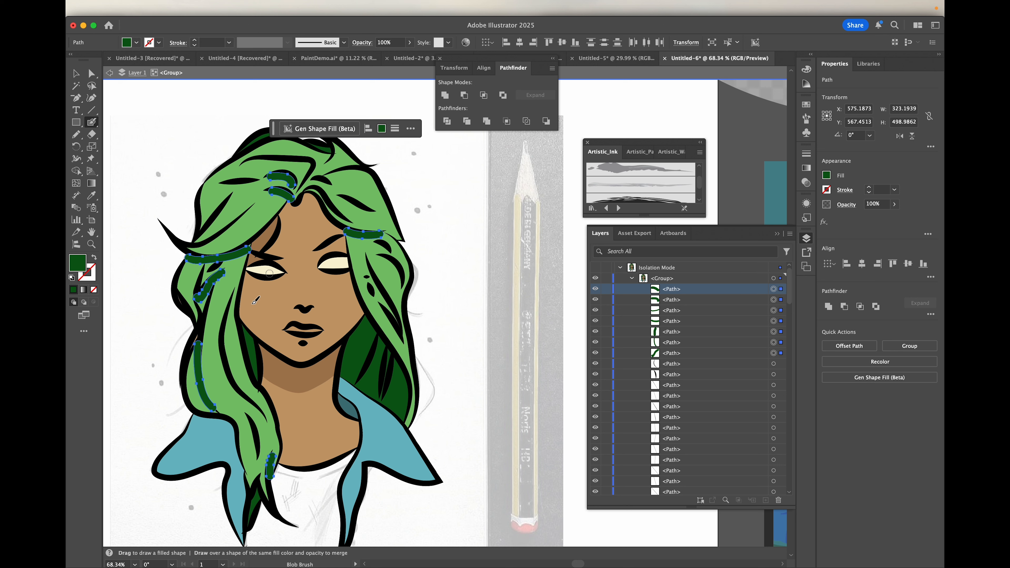
scroll(255, 301, up, 2)
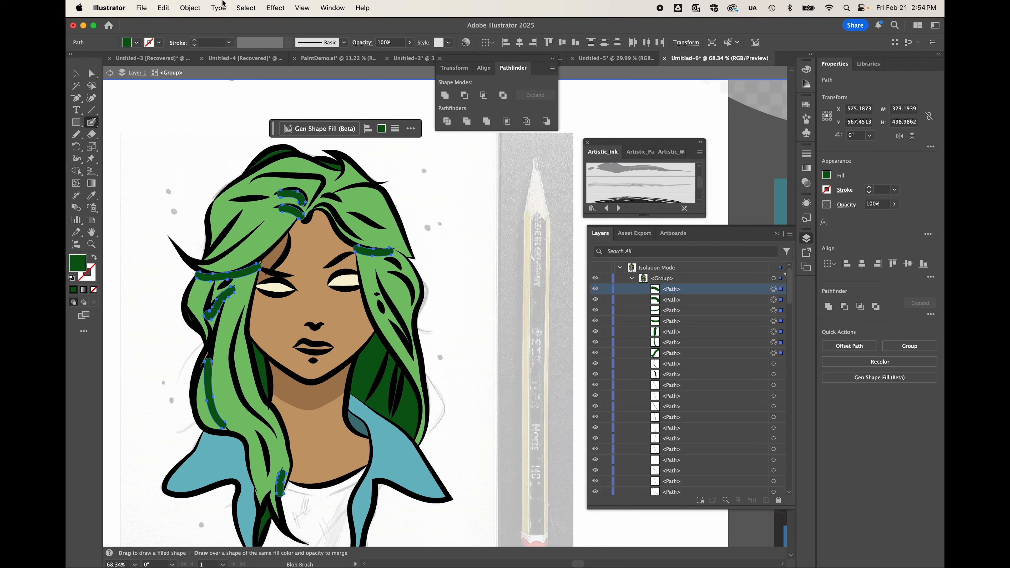
click(190, 10)
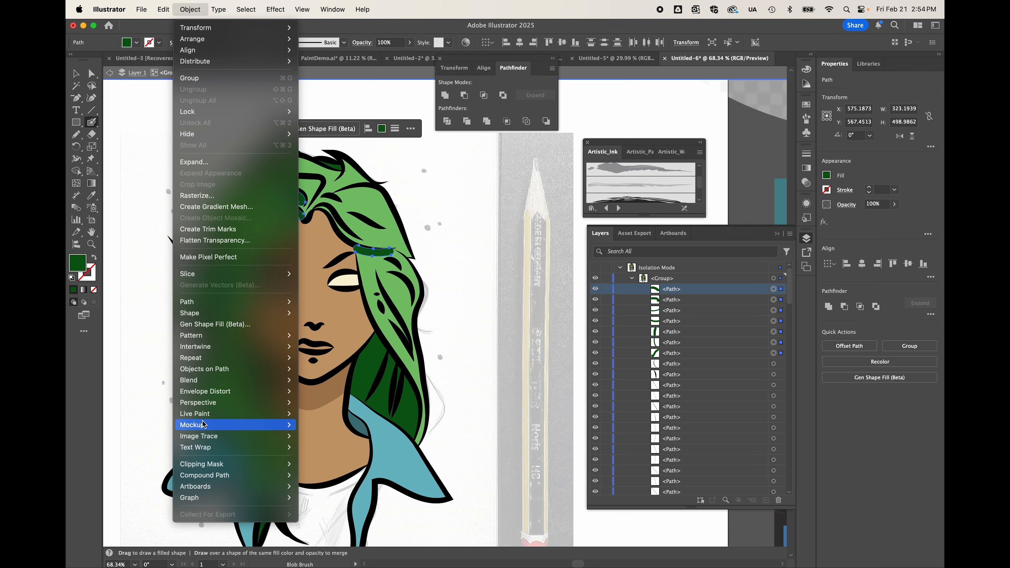
mouse_move(207, 473)
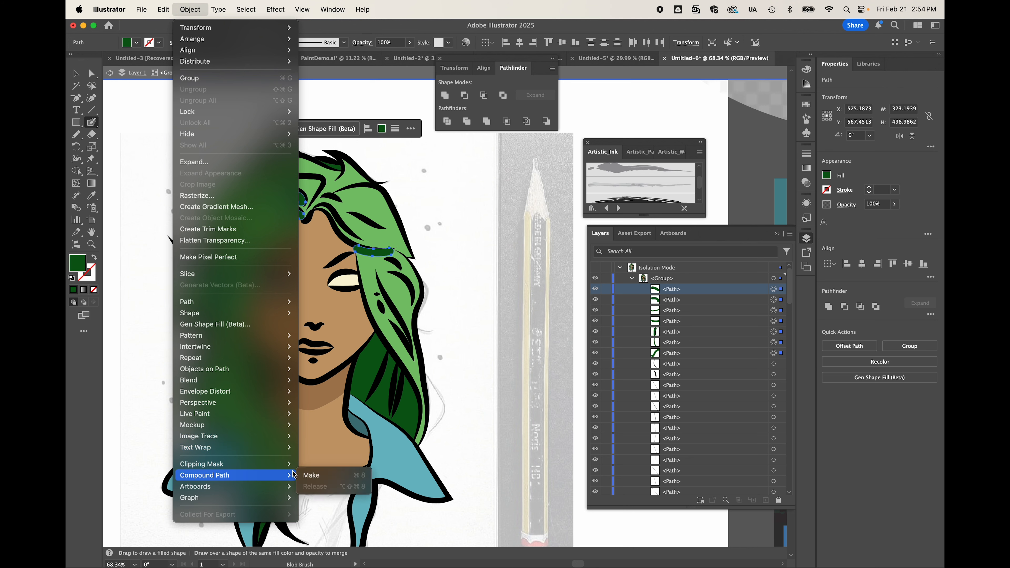
click(304, 474)
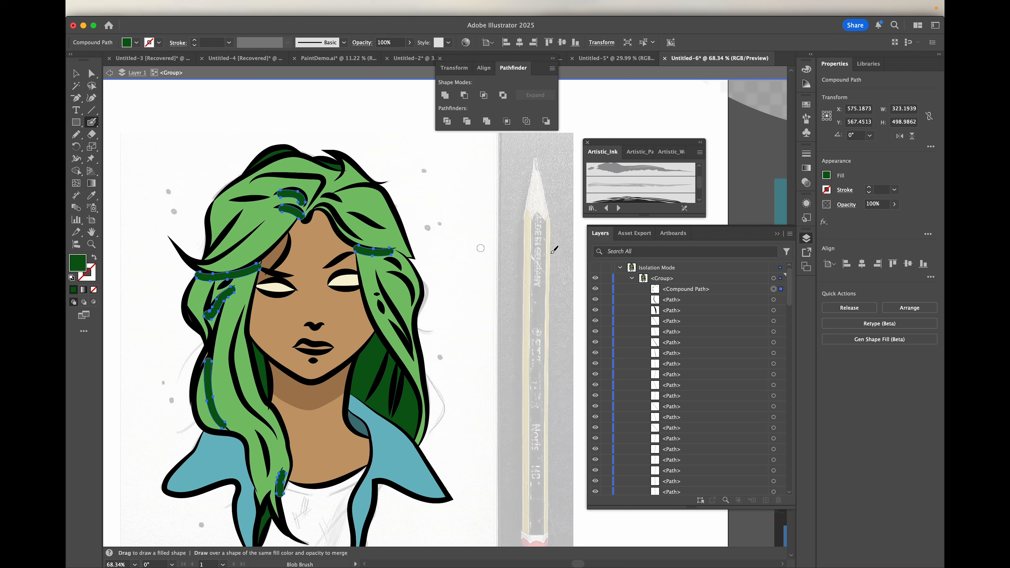
- Move the hair shadow compound path down the group's stacking order to directly beneath the black outline compound path
click(737, 293)
drag(736, 292, 729, 439)
scroll(729, 438, down, 4)
drag(732, 310, 732, 447)
scroll(730, 445, down, 6)
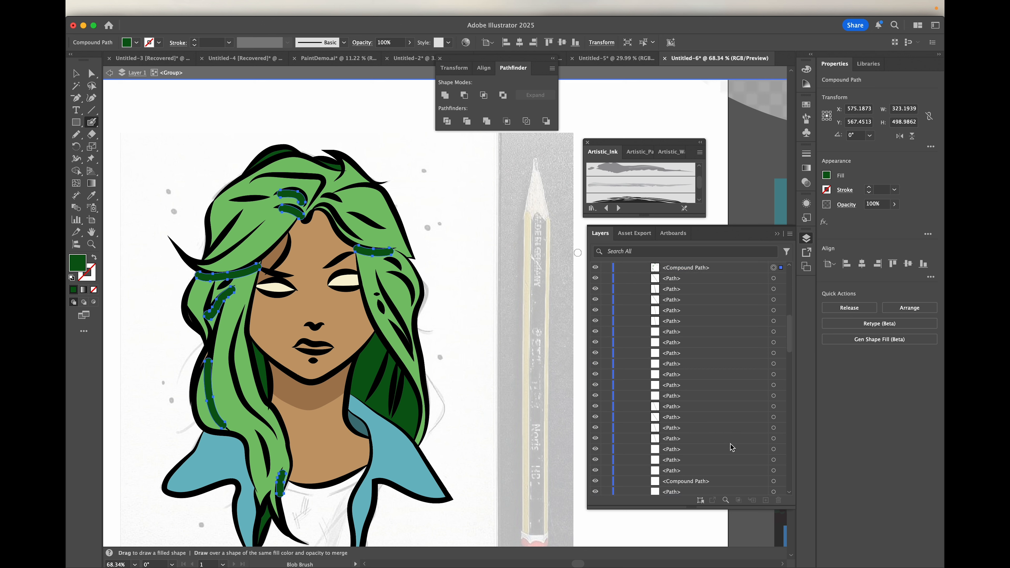
drag(734, 270, 735, 485)
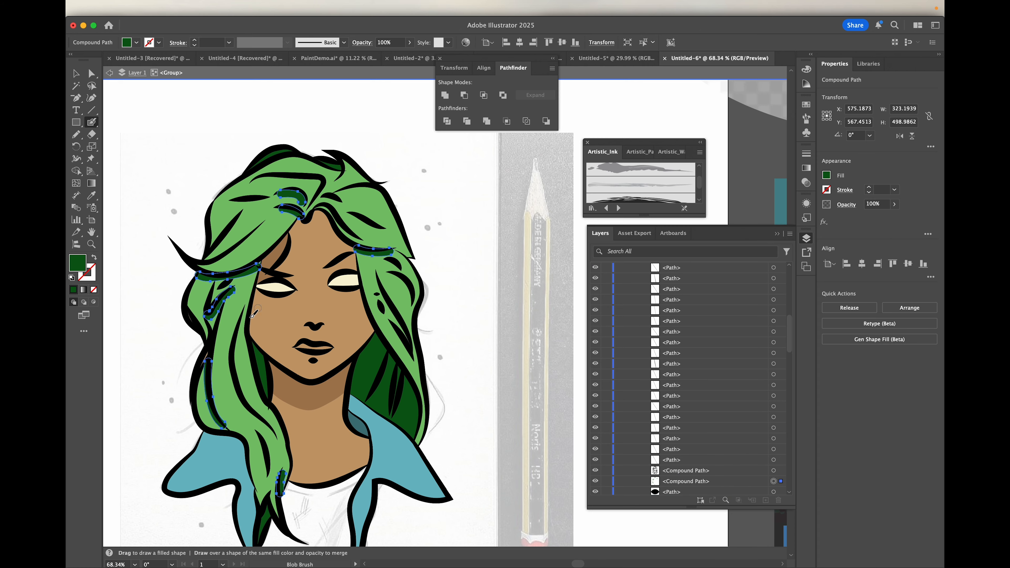
- Erase the lower edge of the dark green shadow beneath the left fringe sweep to thin it
scroll(253, 314, up, 6)
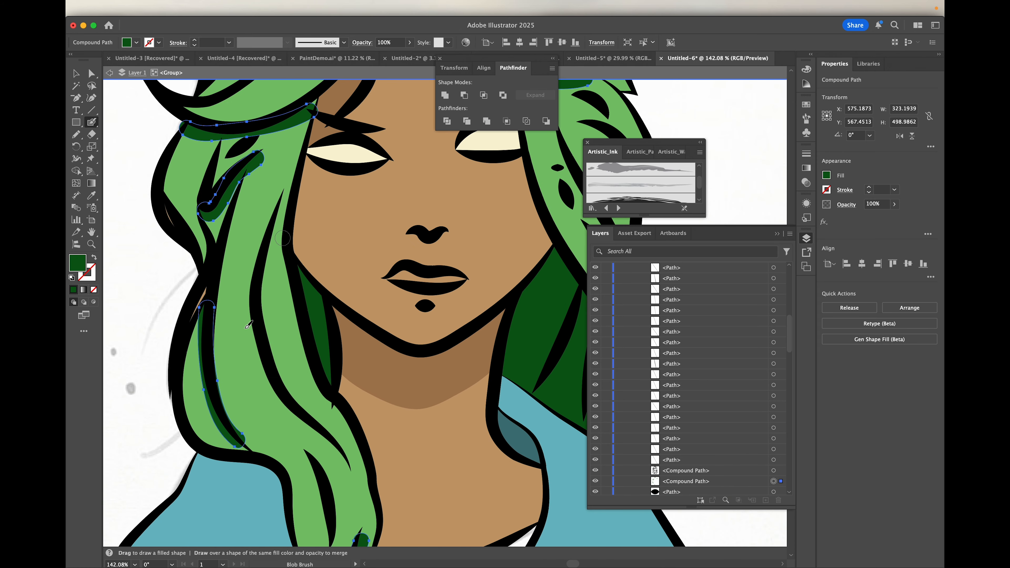
scroll(249, 325, up, 5)
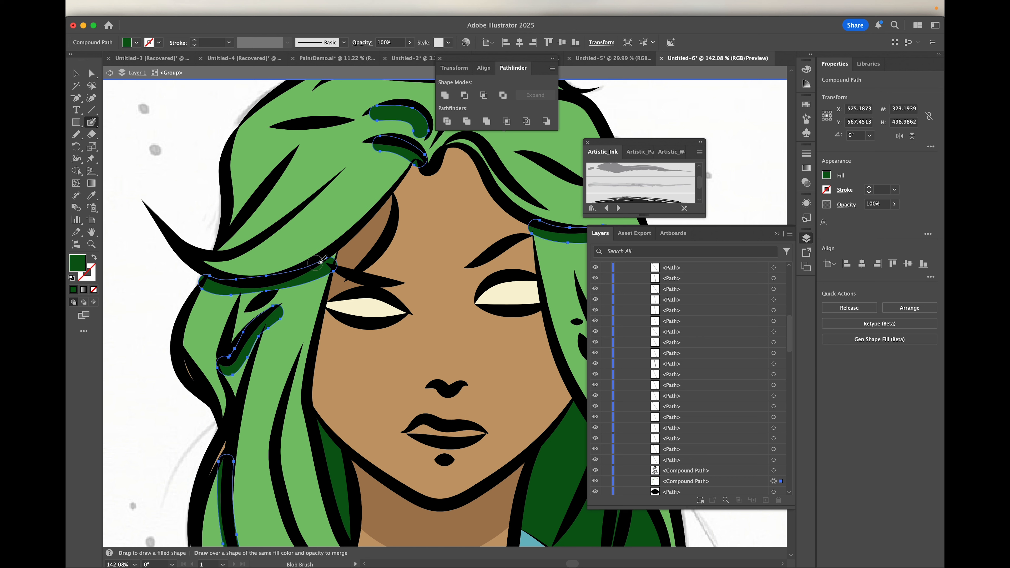
click(92, 135)
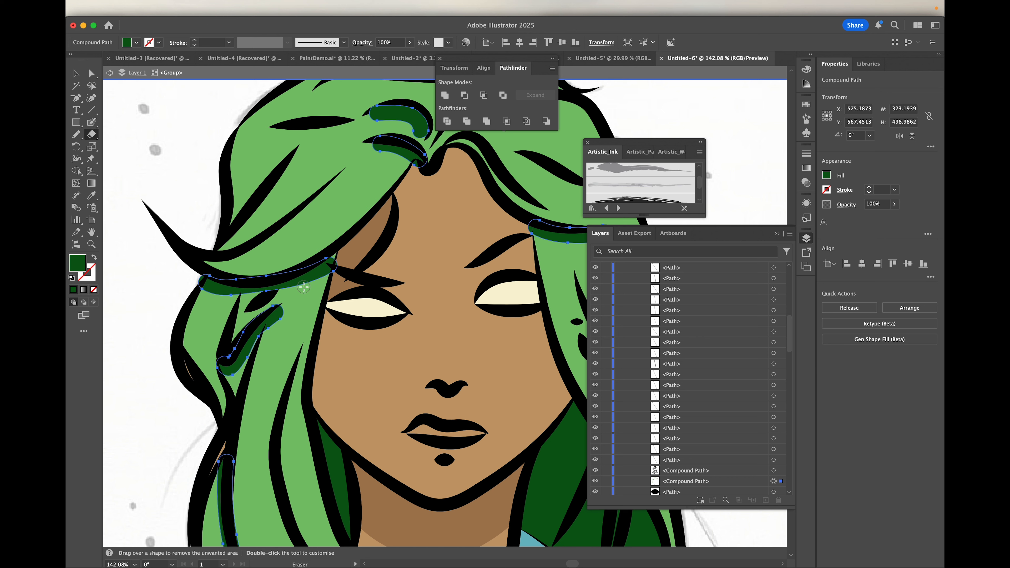
mouse_move(304, 287)
mouse_down()
mouse_move(337, 259)
mouse_move(302, 286)
mouse_move(260, 298)
mouse_move(198, 278)
mouse_move(214, 294)
mouse_move(250, 298)
mouse_up()
scroll(344, 304, down, 5)
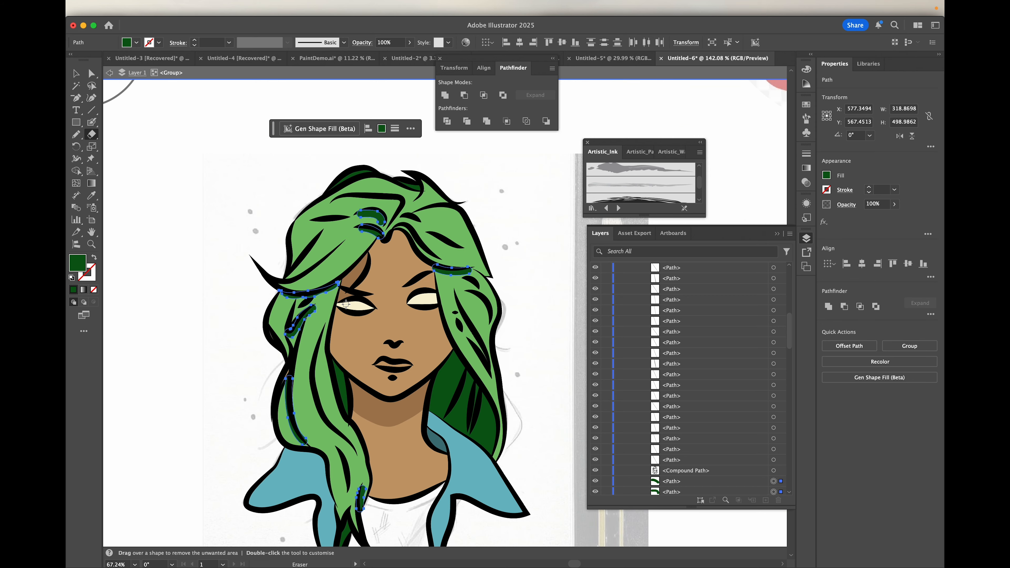
- Erase the underside of the lower dark green shadow beside the hair parting with the Eraser tool
scroll(346, 304, up, 3)
scroll(345, 304, up, 5)
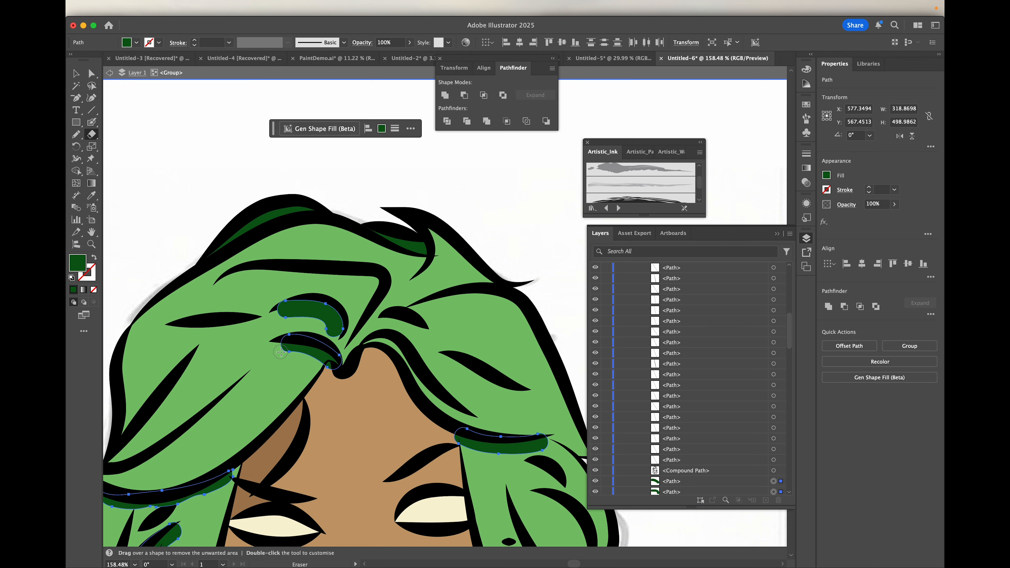
drag(280, 352, 338, 377)
scroll(338, 379, down, 4)
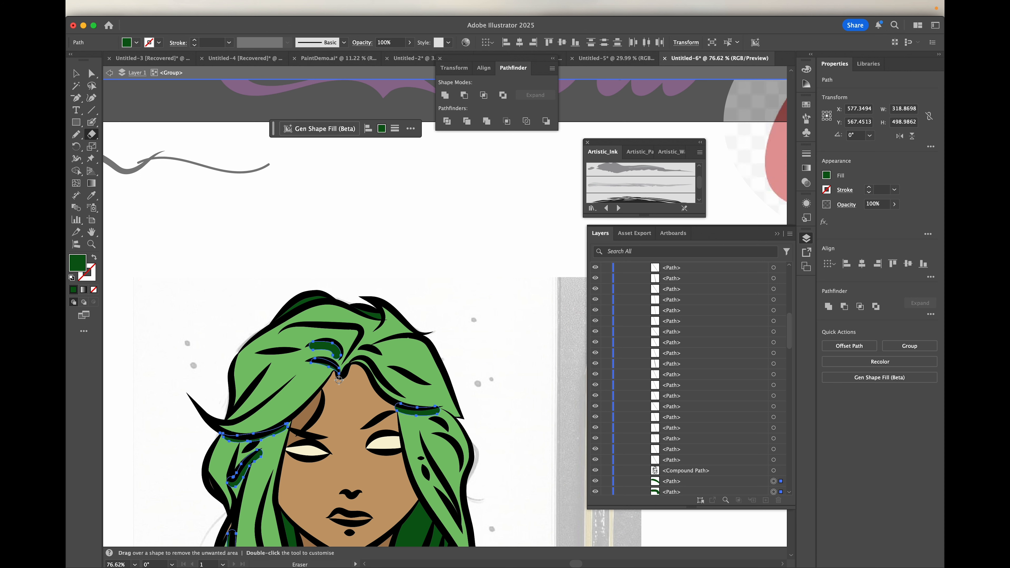
scroll(440, 457, down, 4)
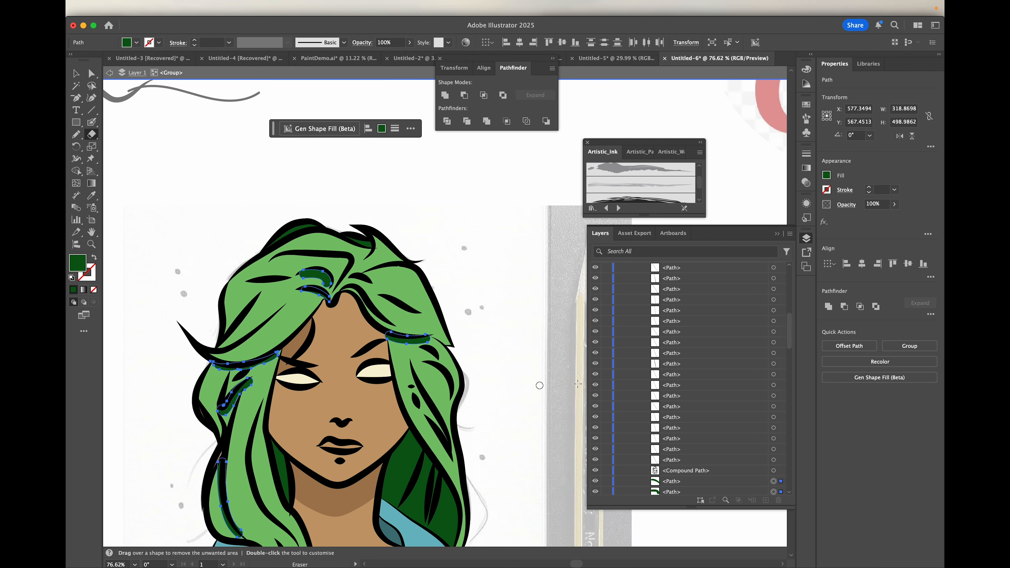
- Combine the seven selected dark green hair shadow paths into one compound path again
scroll(696, 450, down, 4)
scroll(696, 450, down, 2)
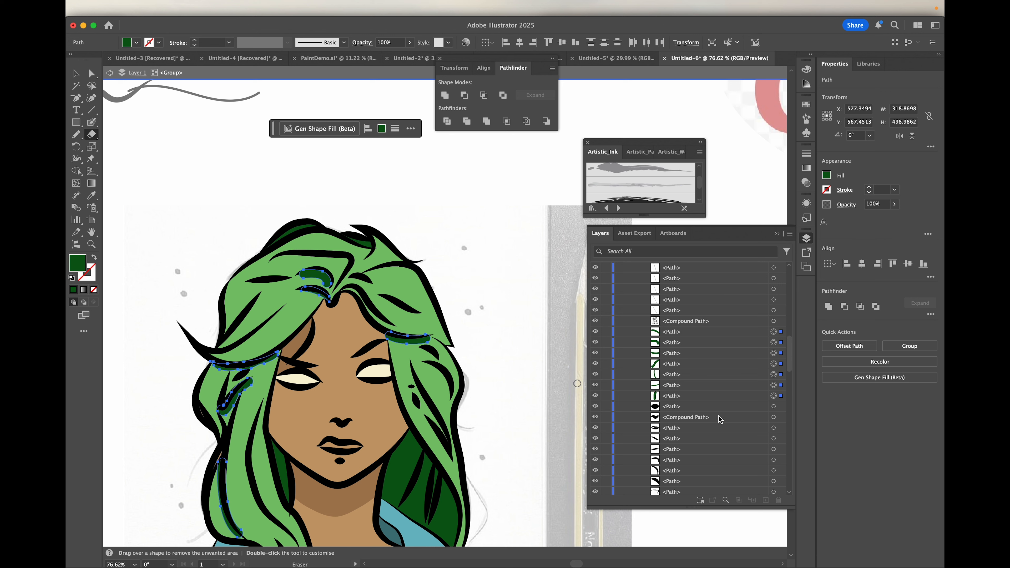
scroll(723, 418, down, 2)
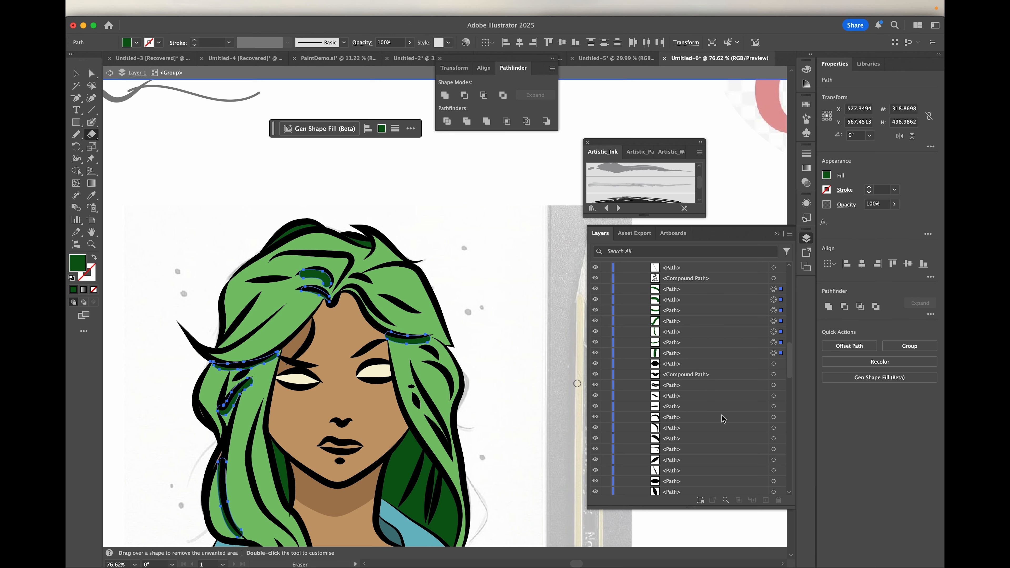
scroll(729, 374, down, 3)
scroll(728, 374, down, 4)
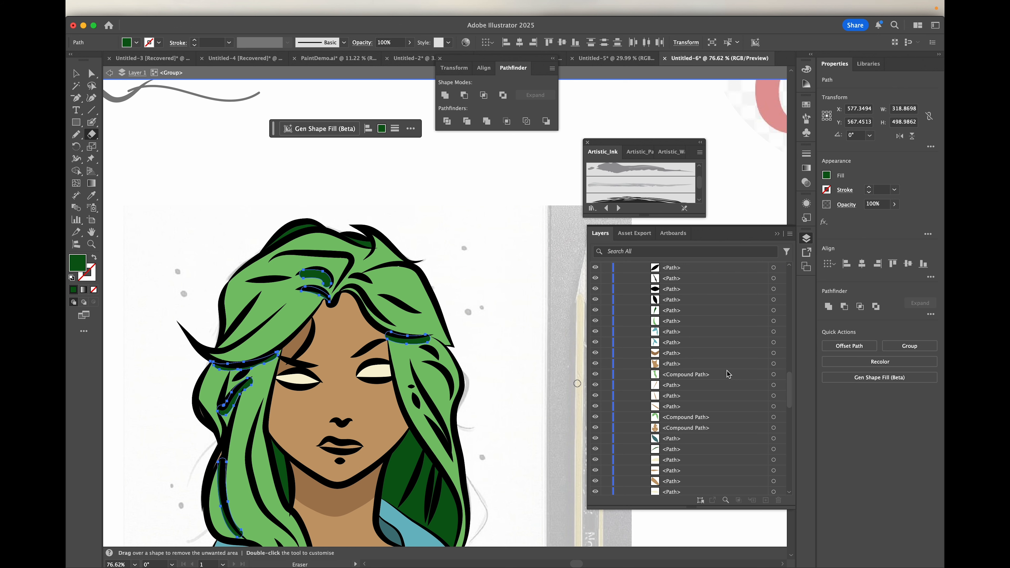
scroll(732, 378, up, 3)
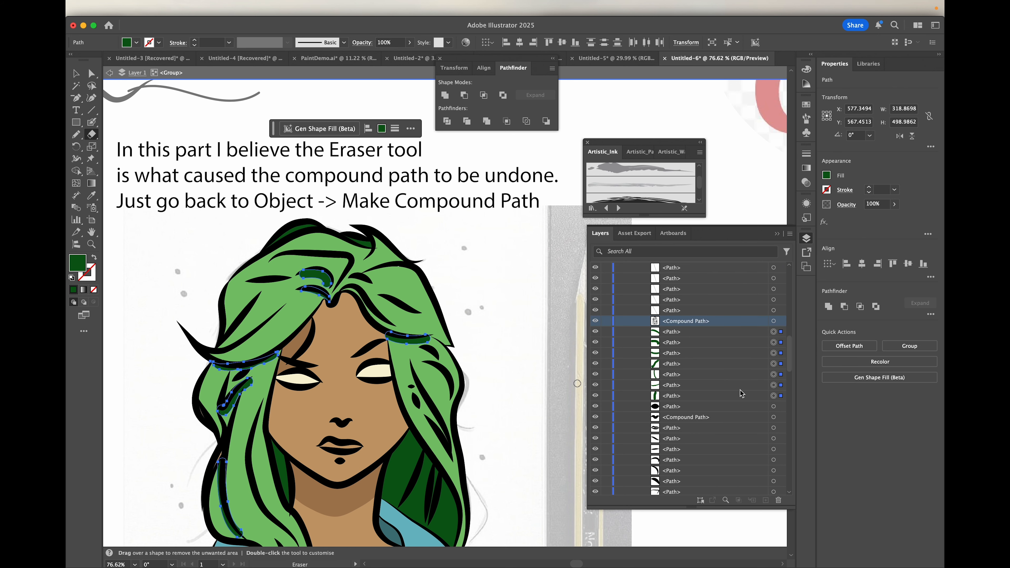
click(190, 9)
mouse_move(278, 475)
click(313, 475)
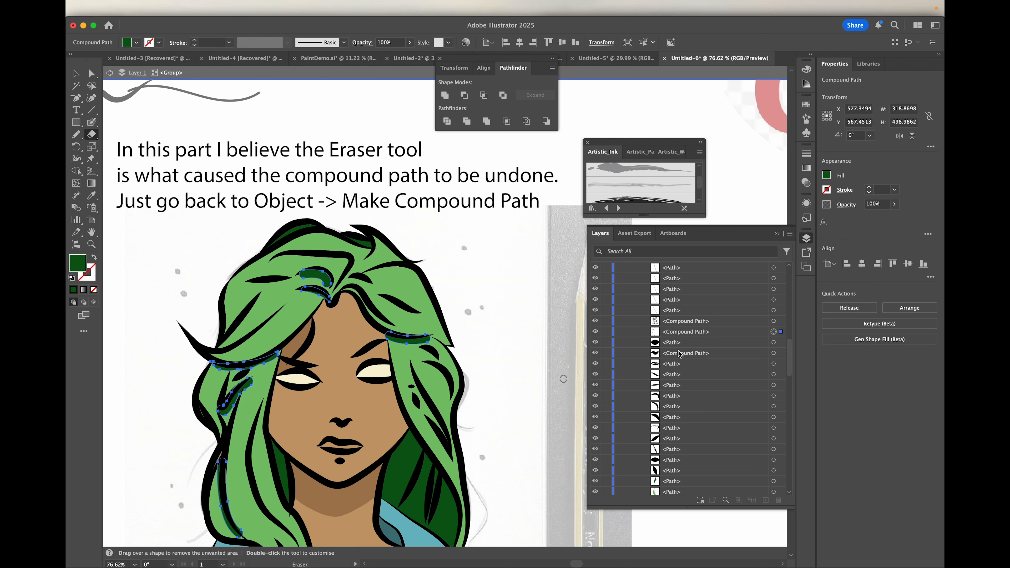
- Move the hair shadow compound path lower in the group's stacking order, in among the individual black detail paths, five paths below the next compound path
click(738, 332)
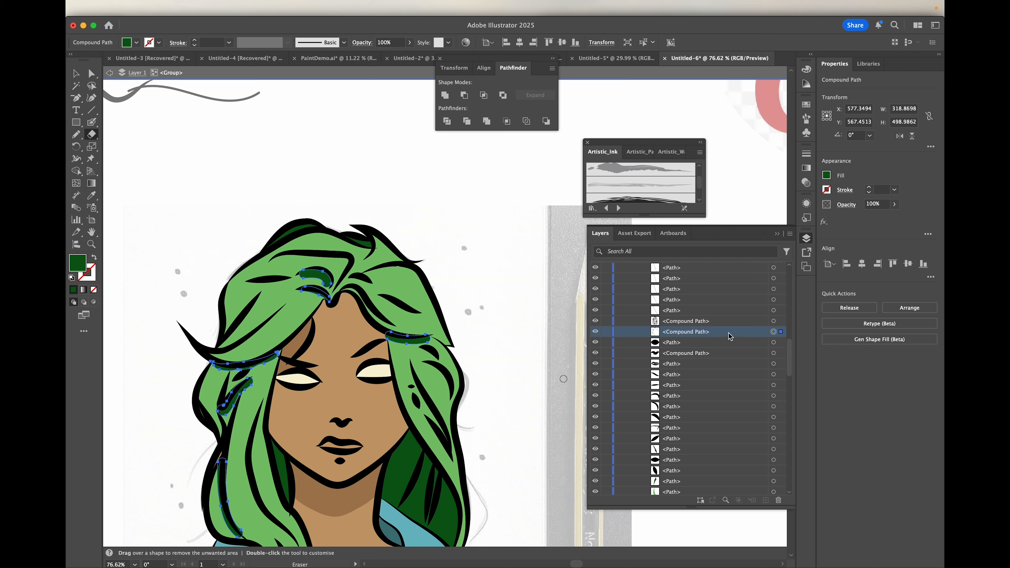
drag(730, 335, 730, 412)
scroll(729, 413, down, 3)
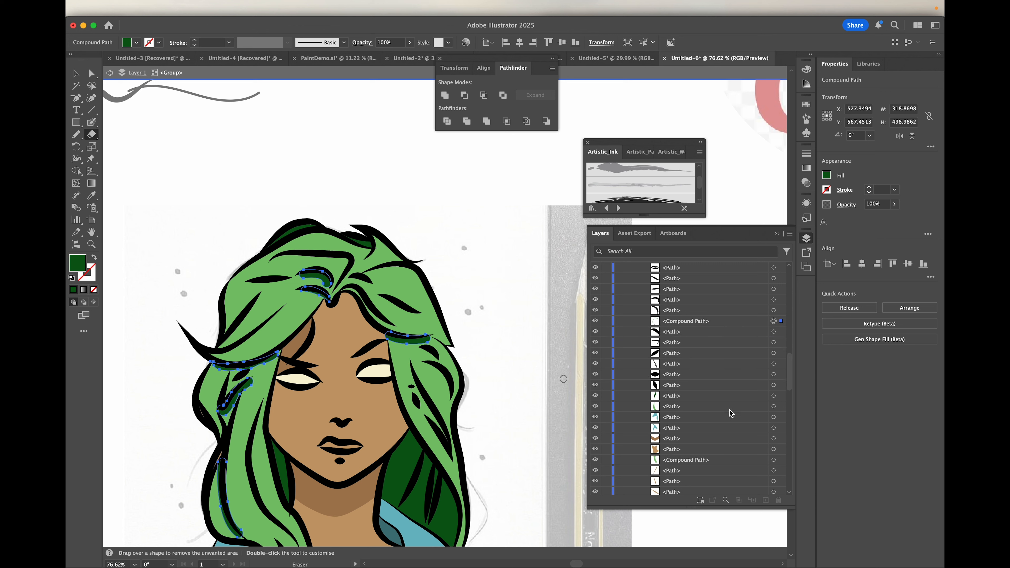
- Examine the portrait as a whole and up close, checking the hair shadows, the face, the lower hair ends and the jacket points
scroll(209, 366, down, 5)
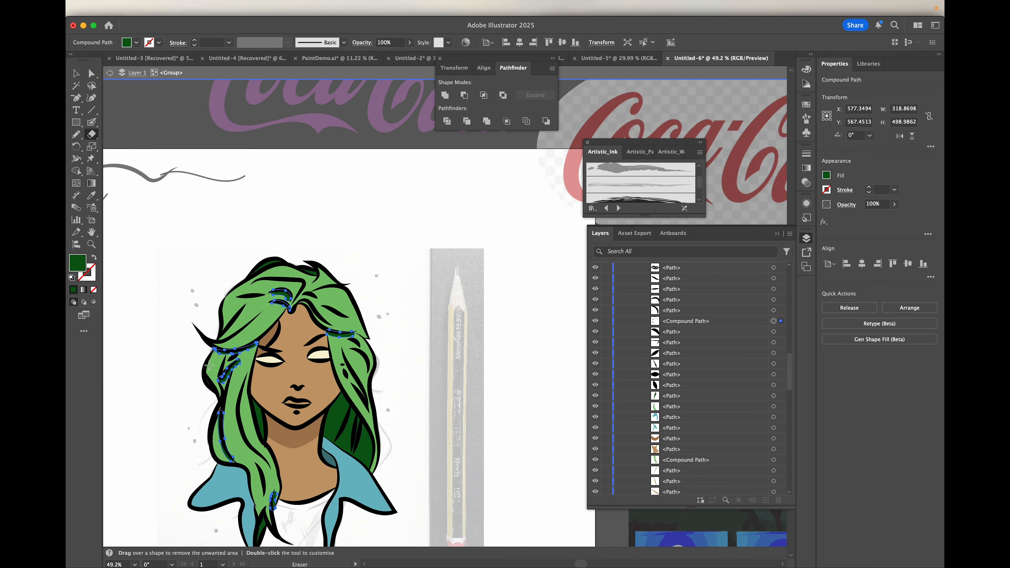
scroll(209, 365, up, 2)
scroll(250, 421, up, 4)
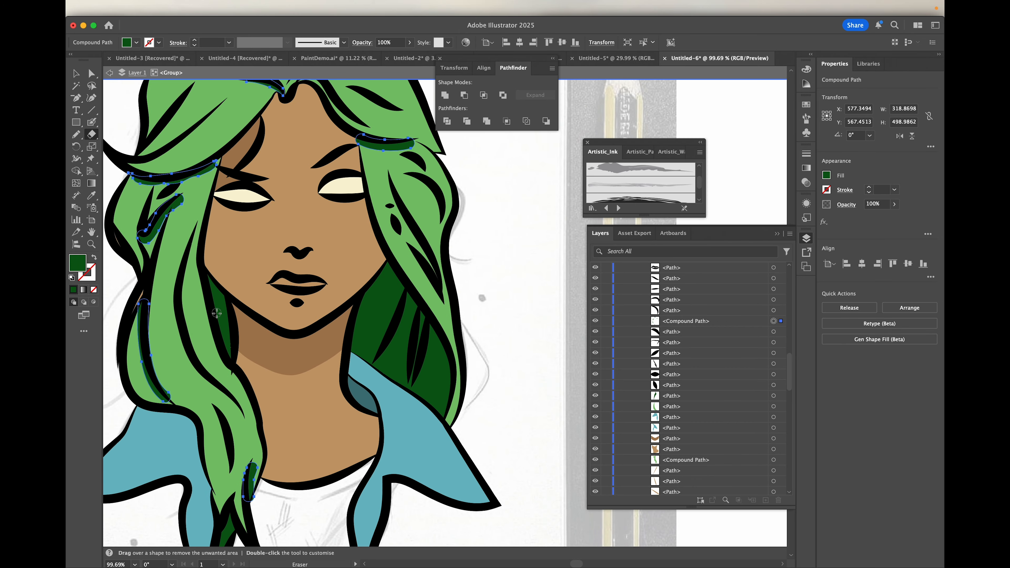
scroll(217, 313, down, 4)
scroll(217, 312, up, 1)
scroll(217, 313, left, 1)
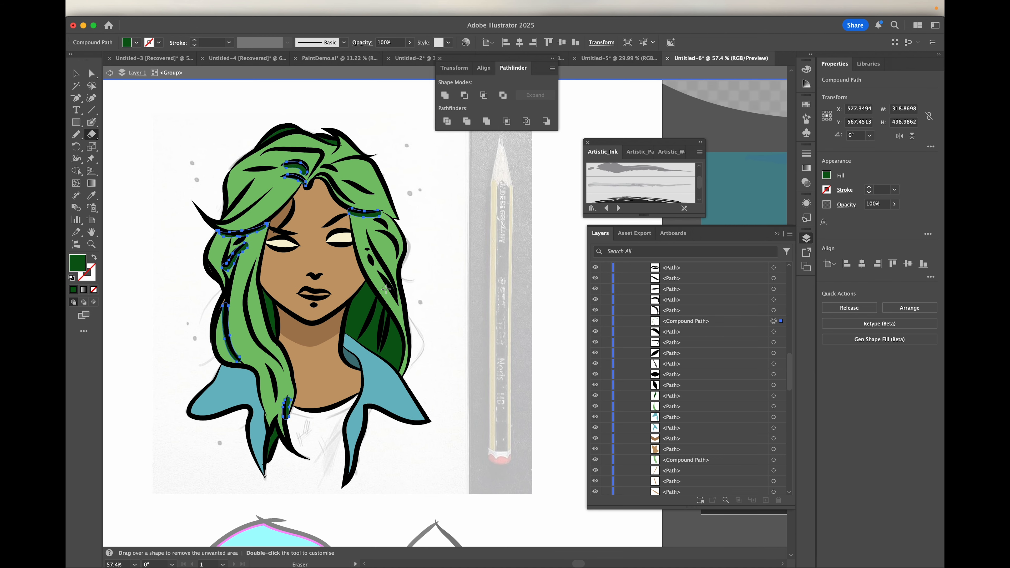
scroll(330, 390, down, 4)
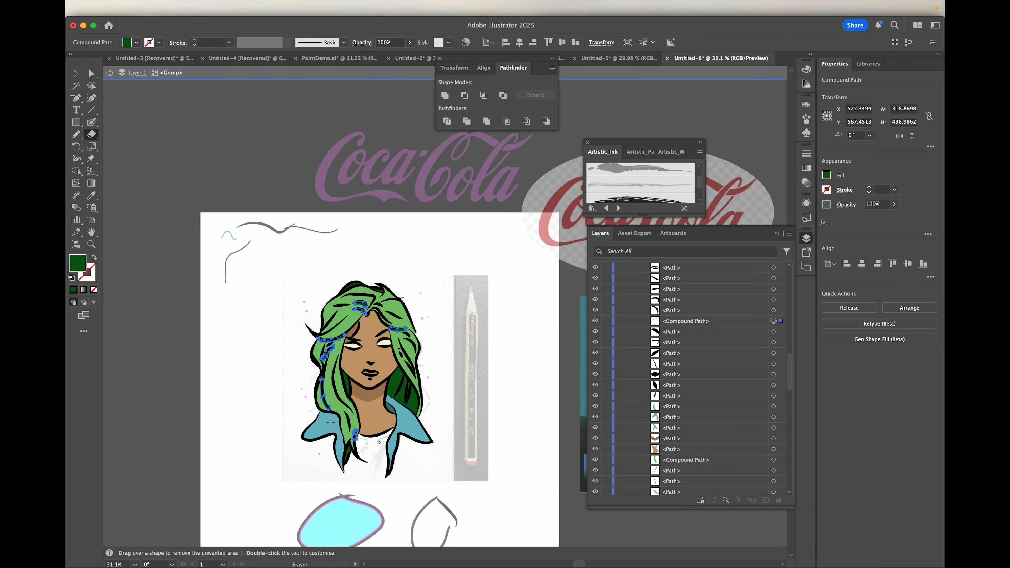
scroll(330, 422, up, 5)
scroll(331, 422, down, 3)
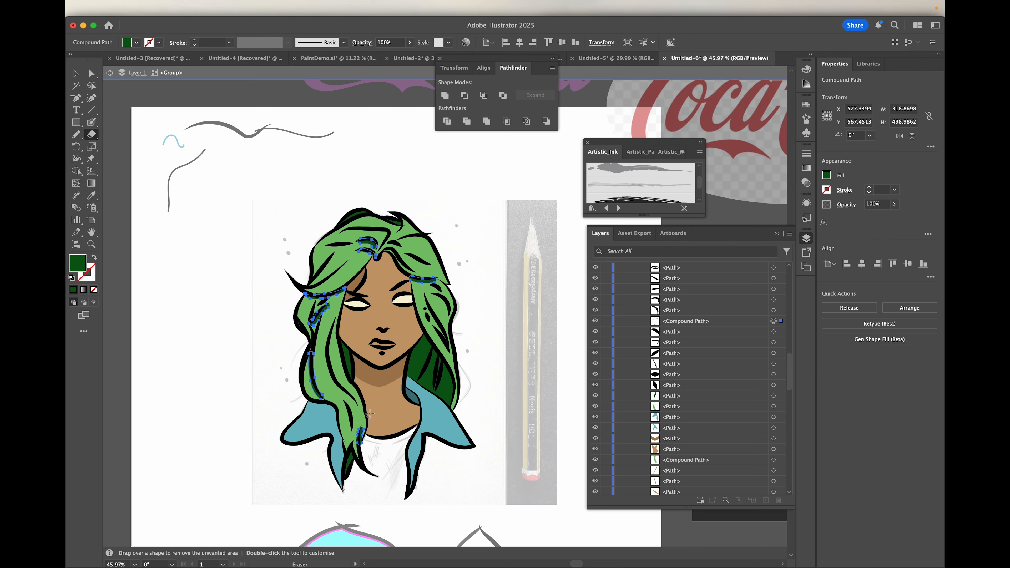
scroll(405, 438, up, 5)
scroll(410, 458, down, 5)
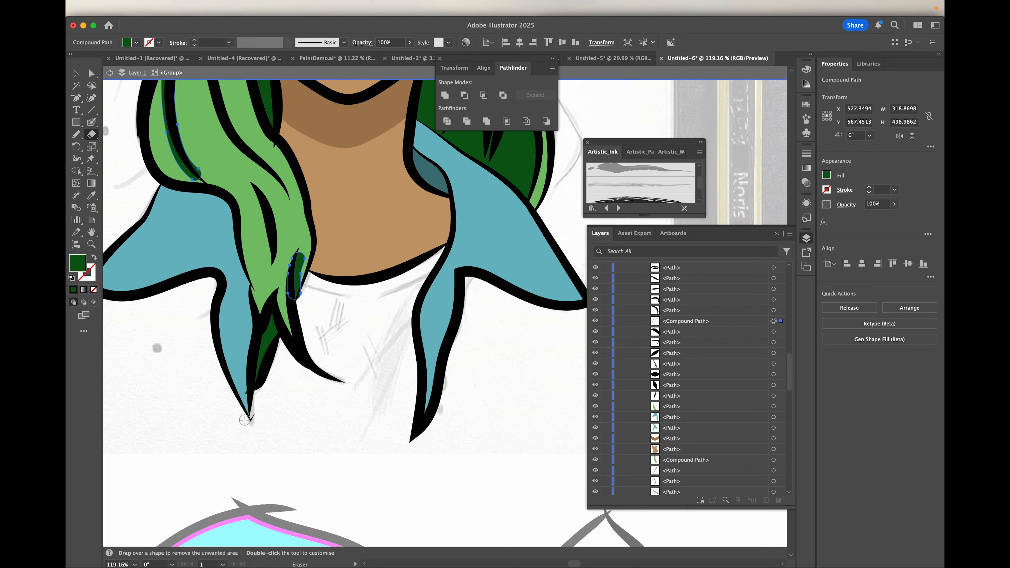
scroll(370, 366, down, 3)
scroll(370, 367, up, 6)
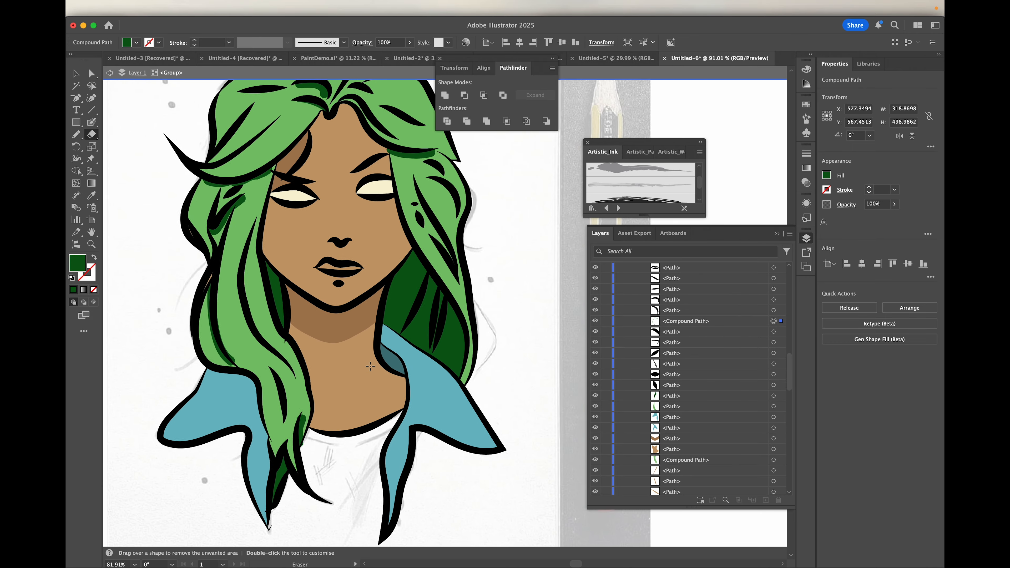
scroll(370, 366, up, 3)
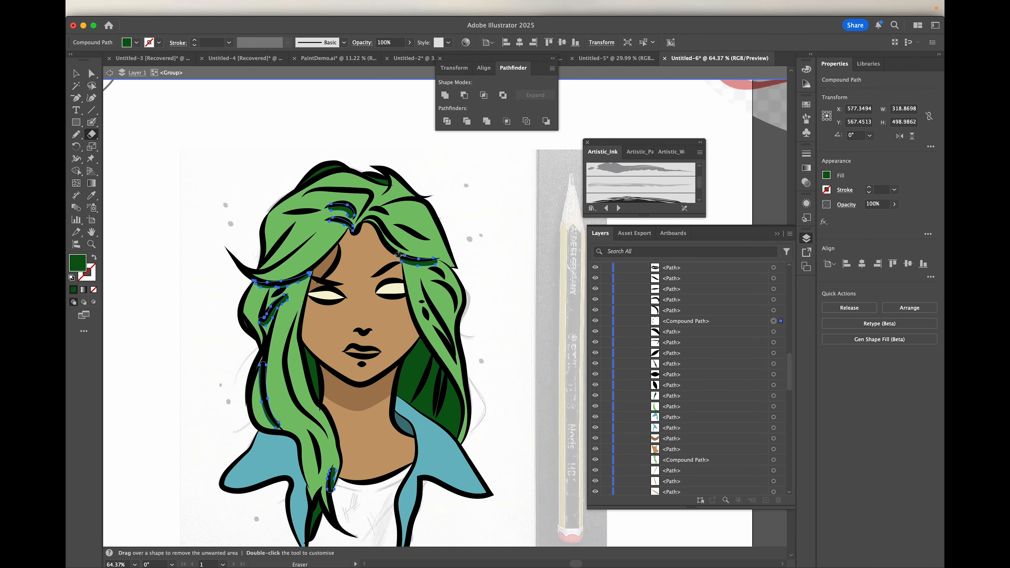
scroll(398, 255, up, 5)
scroll(398, 255, up, 1)
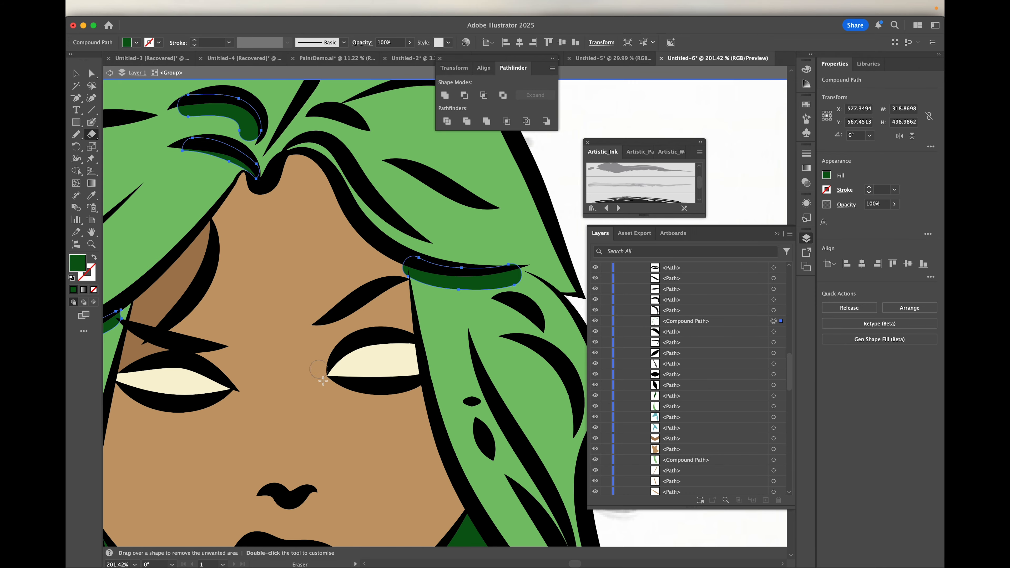
scroll(323, 381, down, 5)
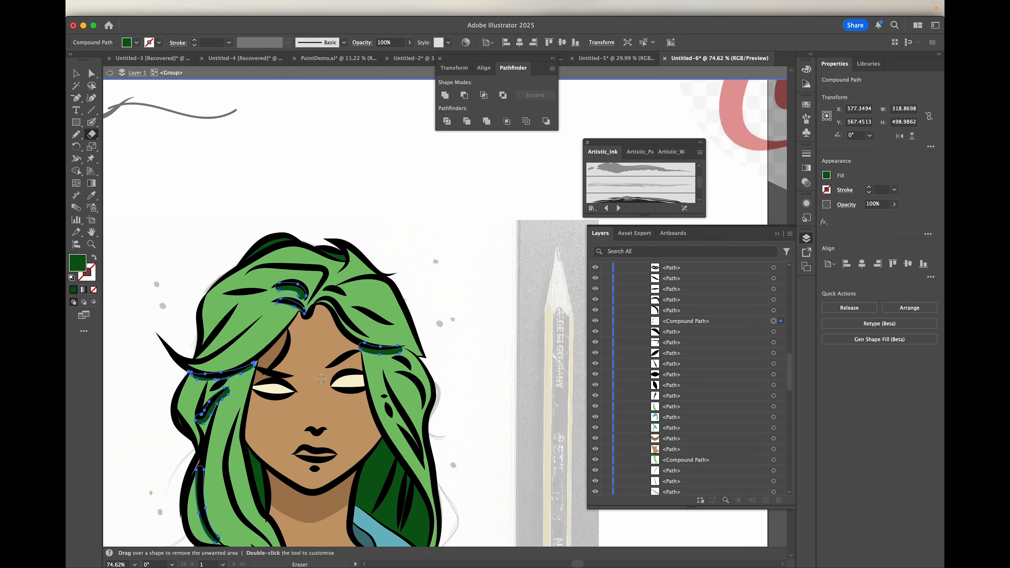
scroll(321, 379, down, 3)
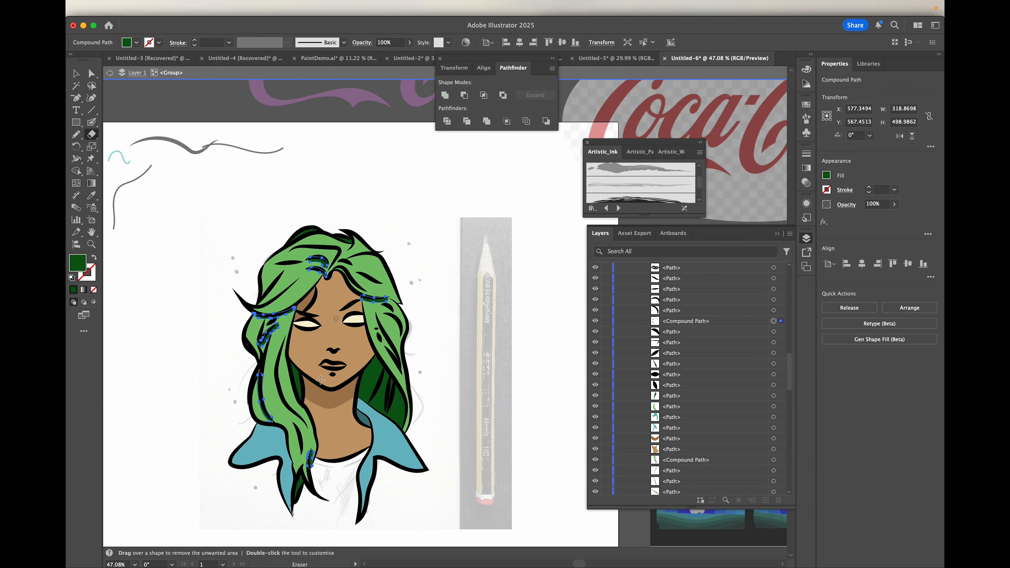